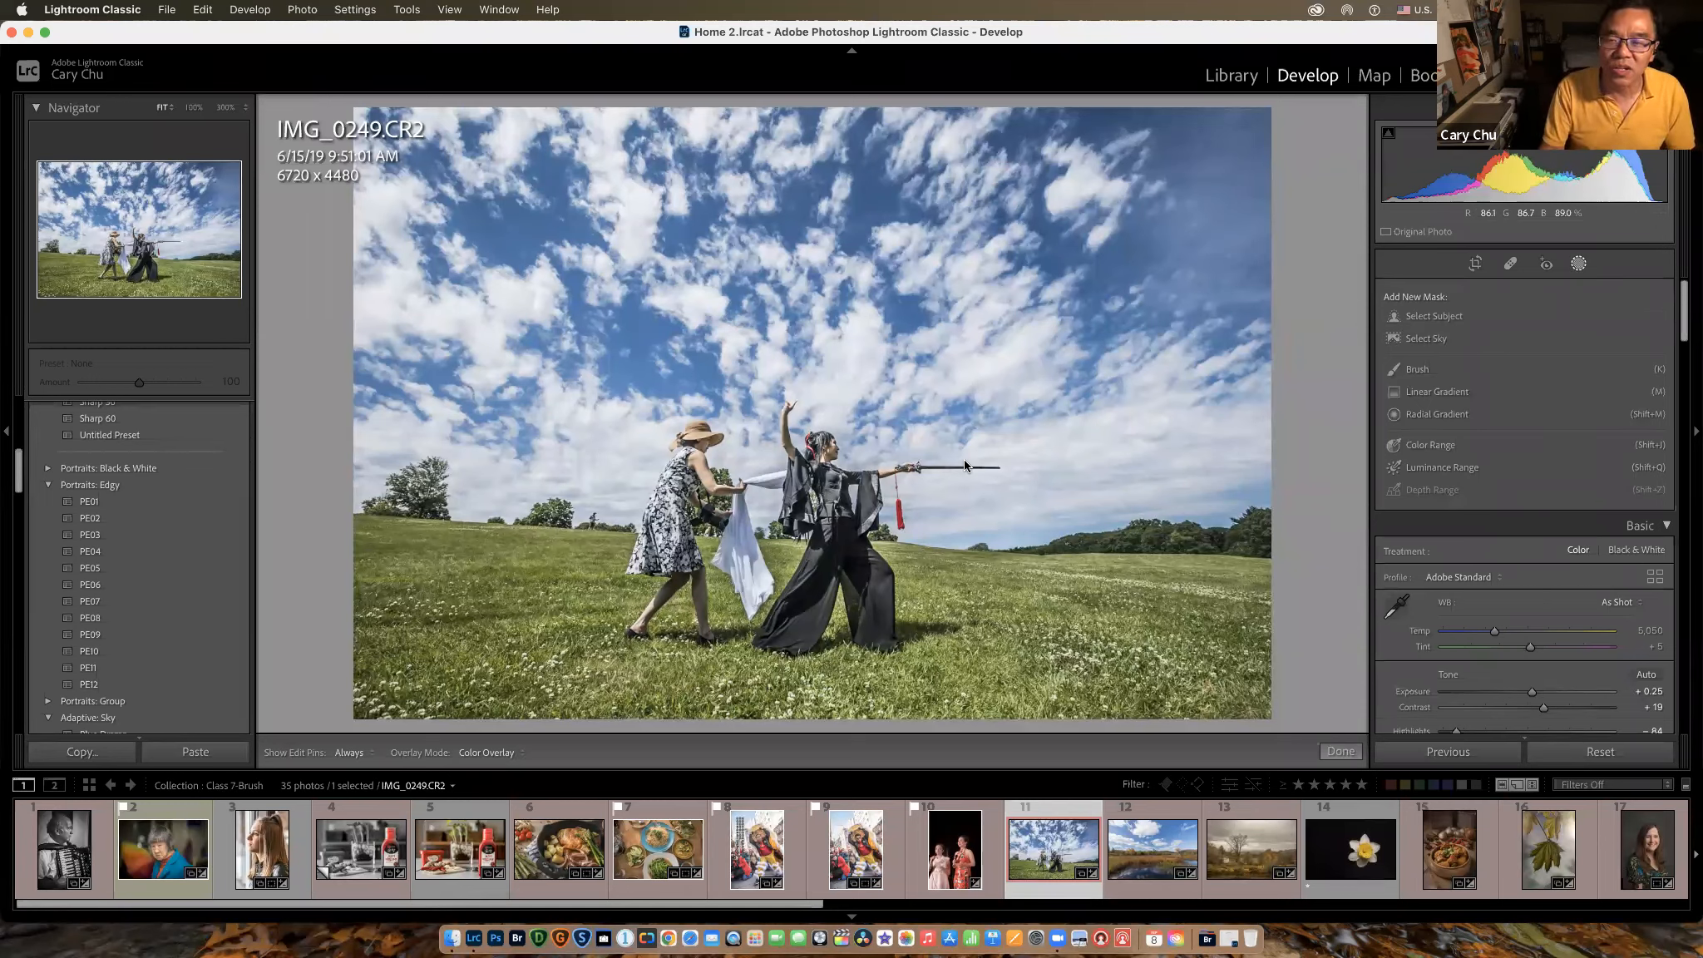
# Step: Mask the two people with Select Subject, using an orange mask overlay, Temp 1 and Exposure 0.02
pyautogui.click(1443, 325)
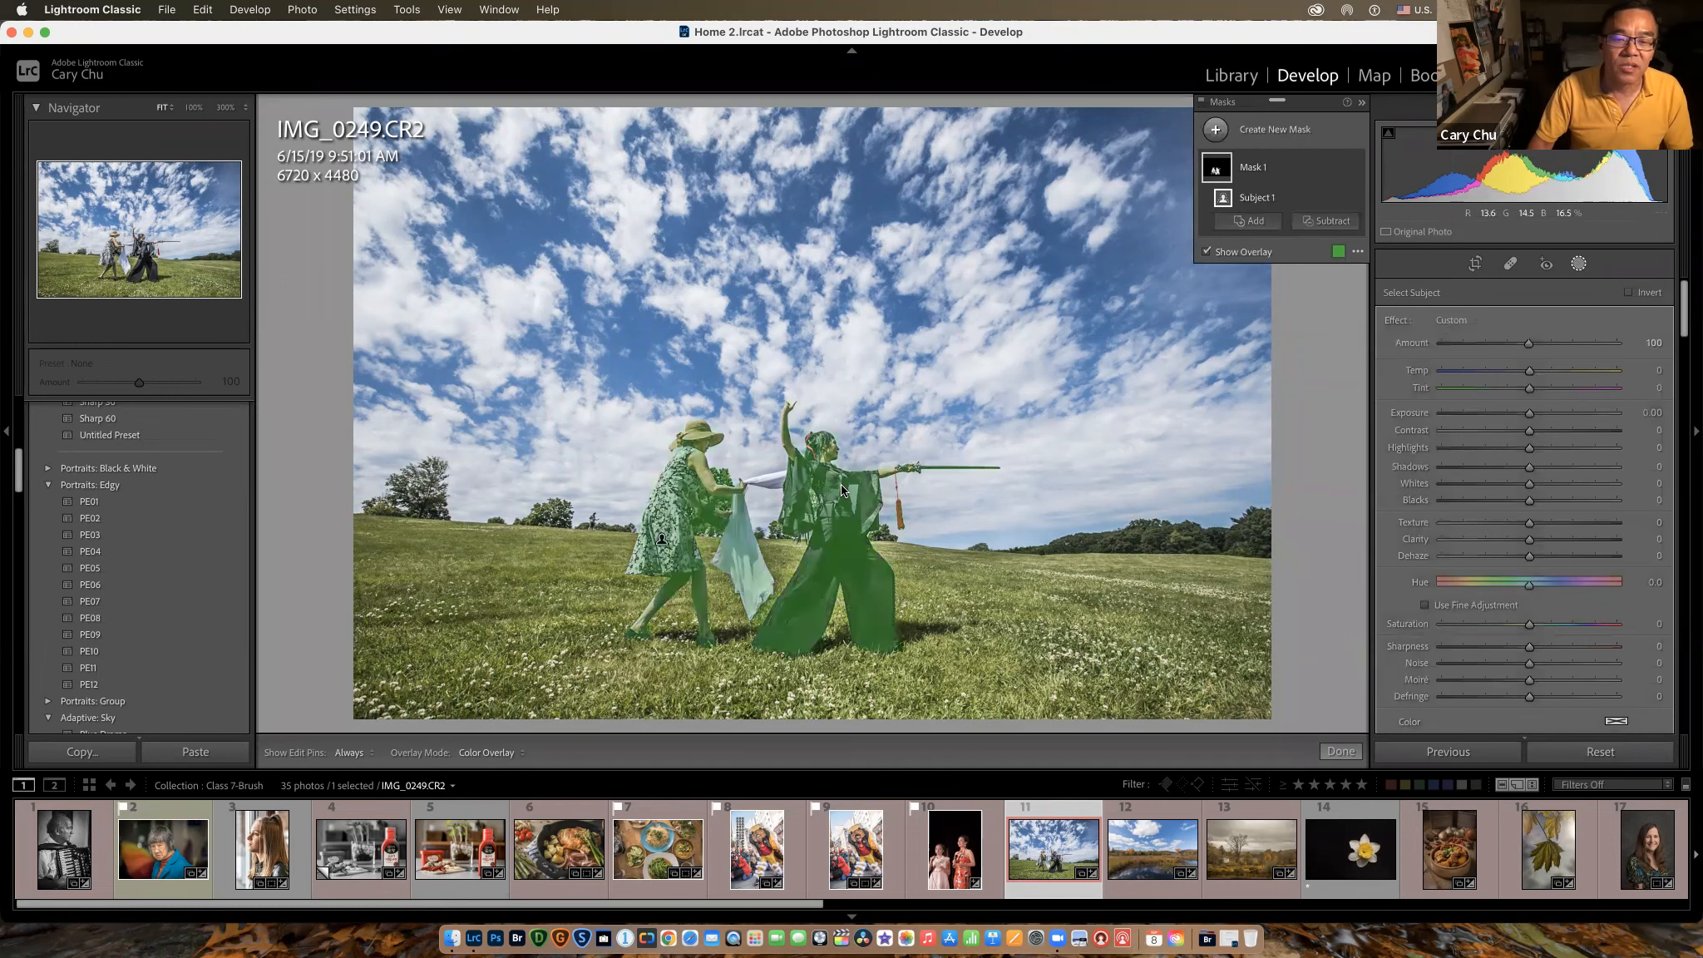
pyautogui.click(1337, 252)
pyautogui.click(715, 445)
pyautogui.click(992, 424)
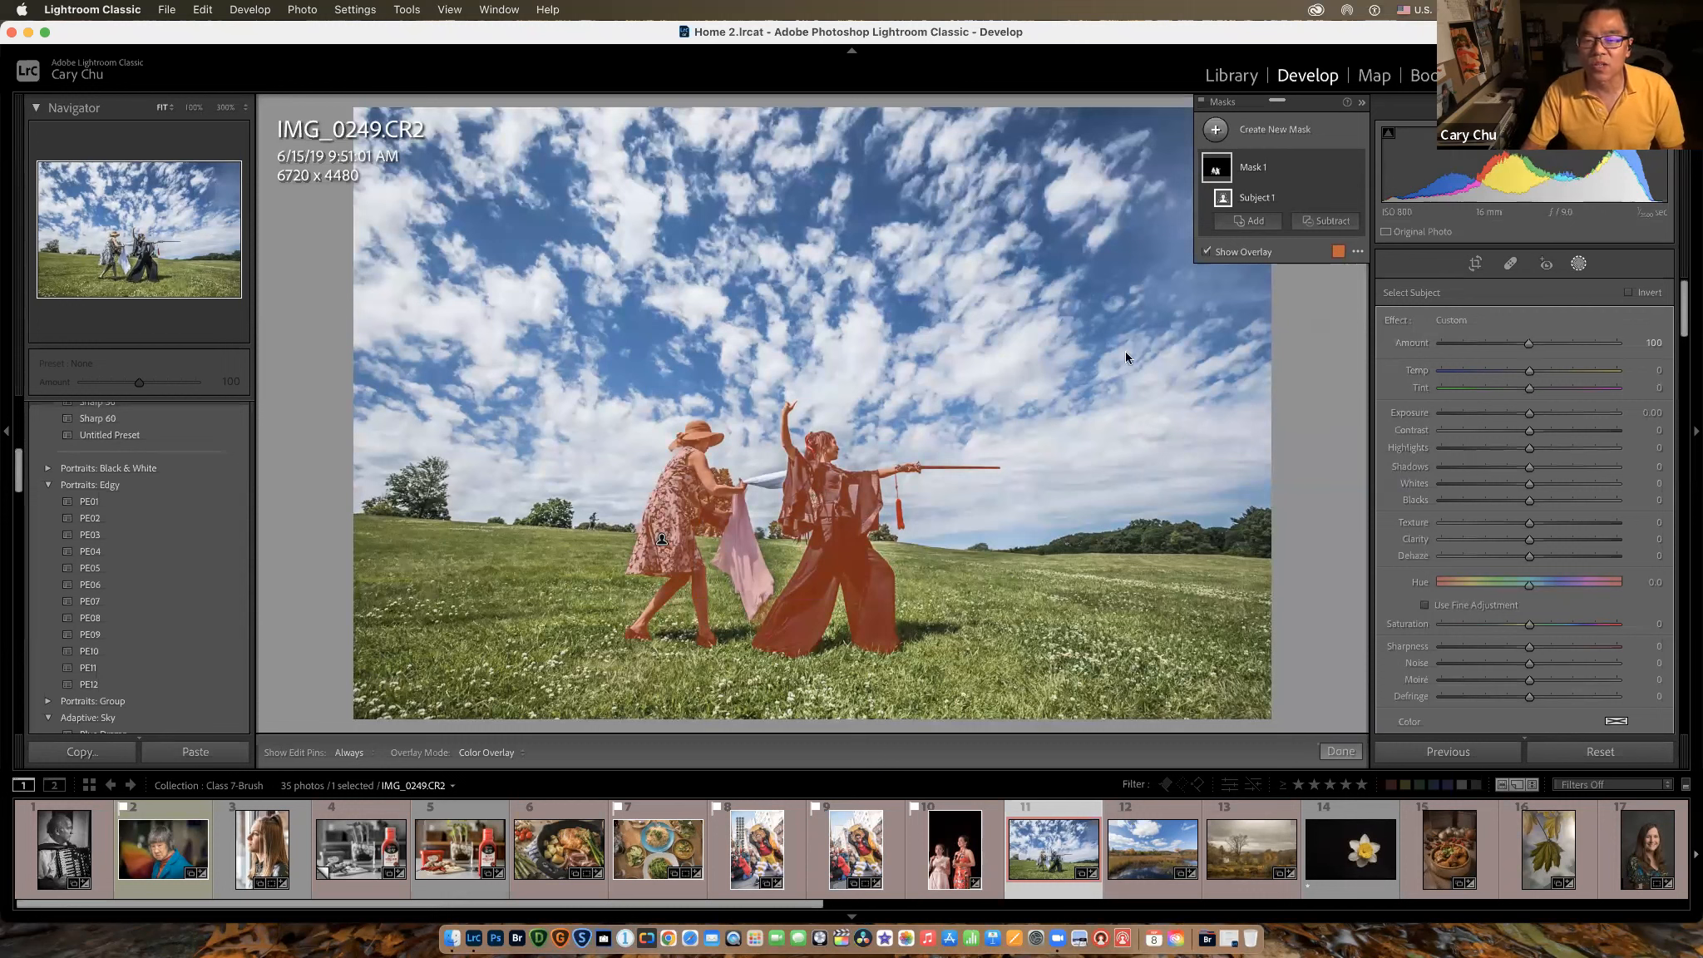
pyautogui.moveTo(1527, 372); pyautogui.dragTo(1527, 418)
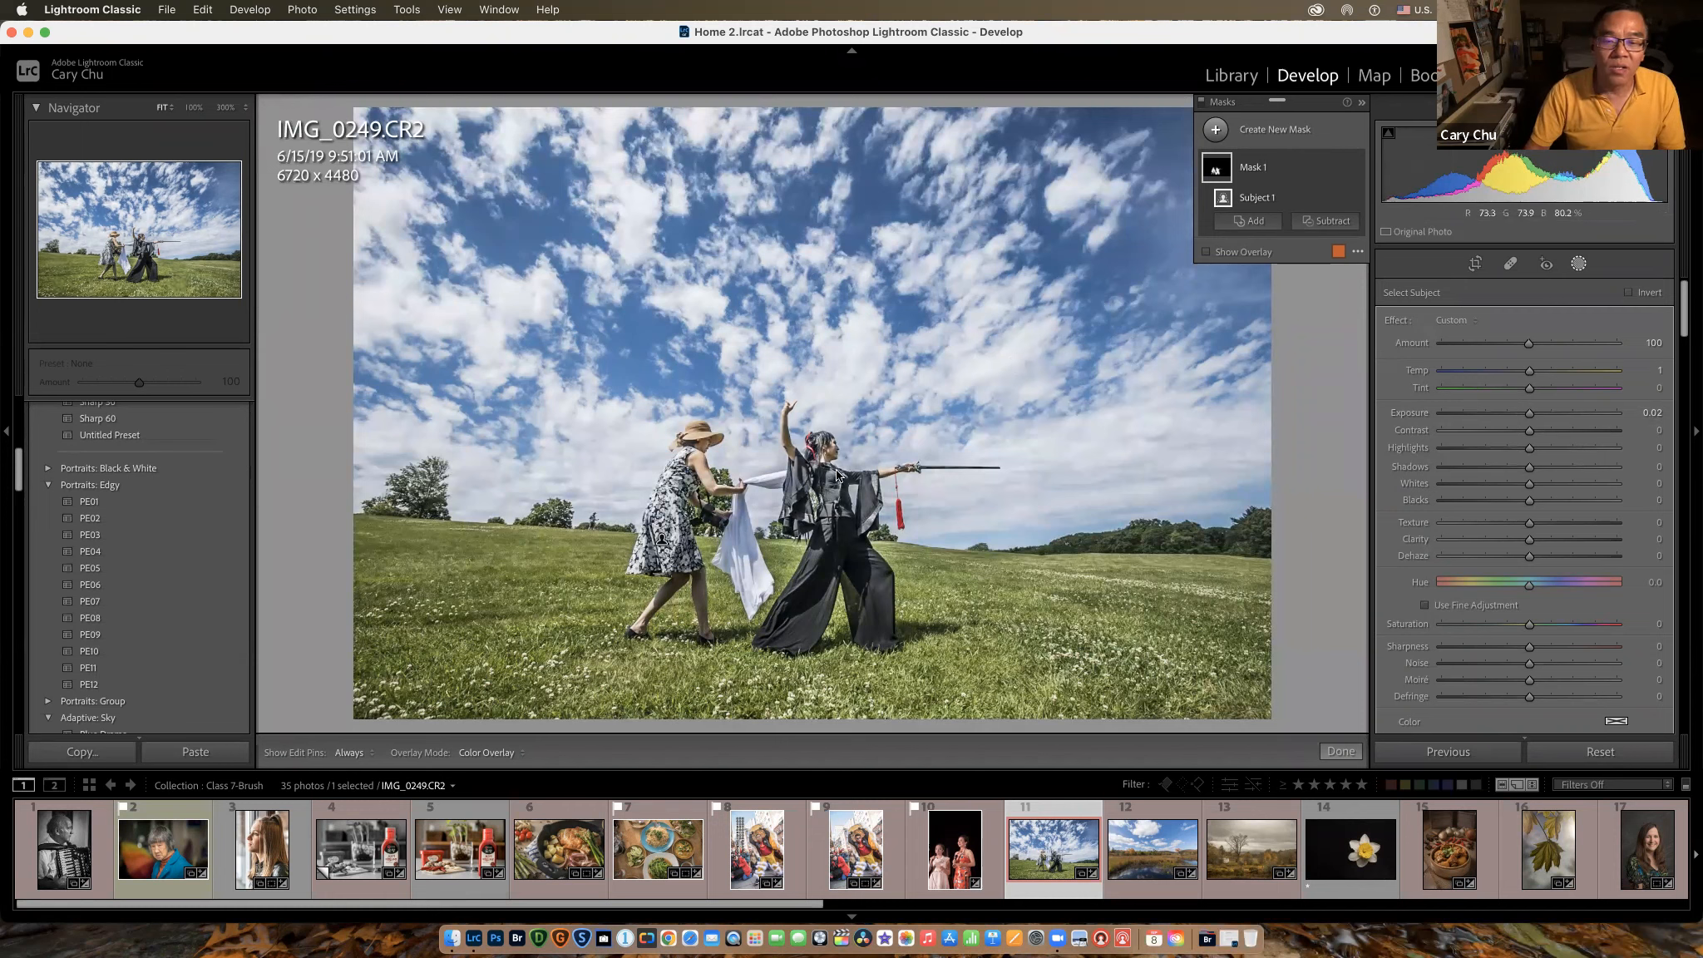
# Step: Create a second mask with Select Sky and inspect its overlay around the two women at 100%
pyautogui.click(1217, 130)
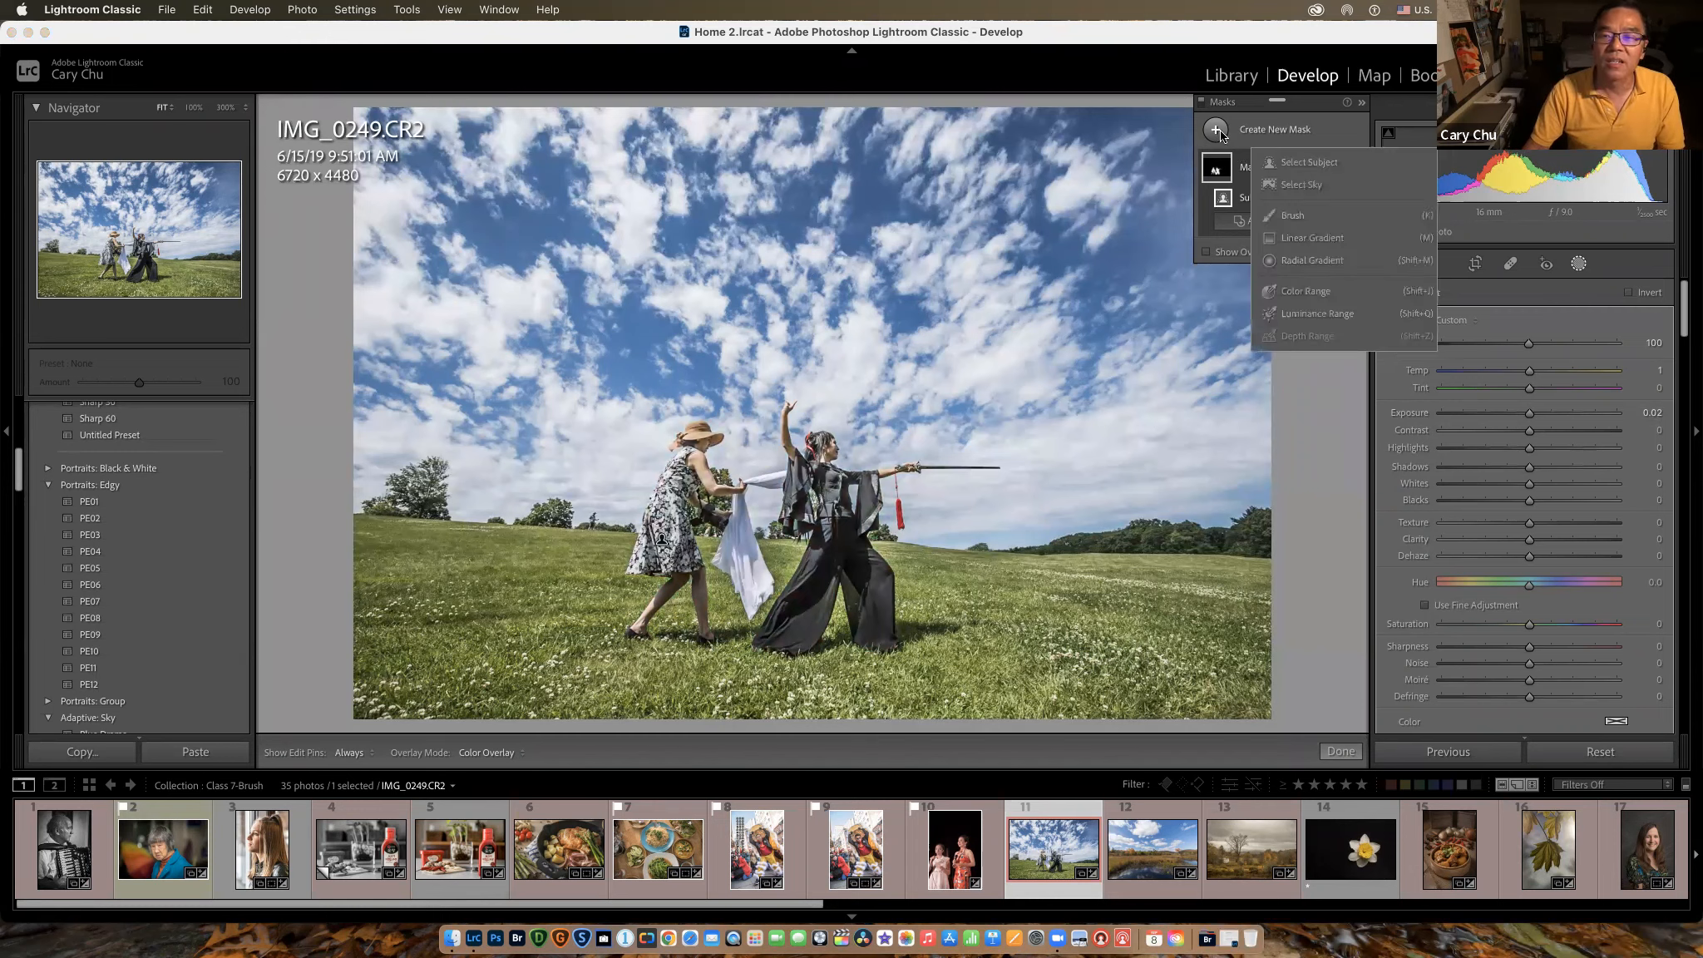
pyautogui.click(1300, 186)
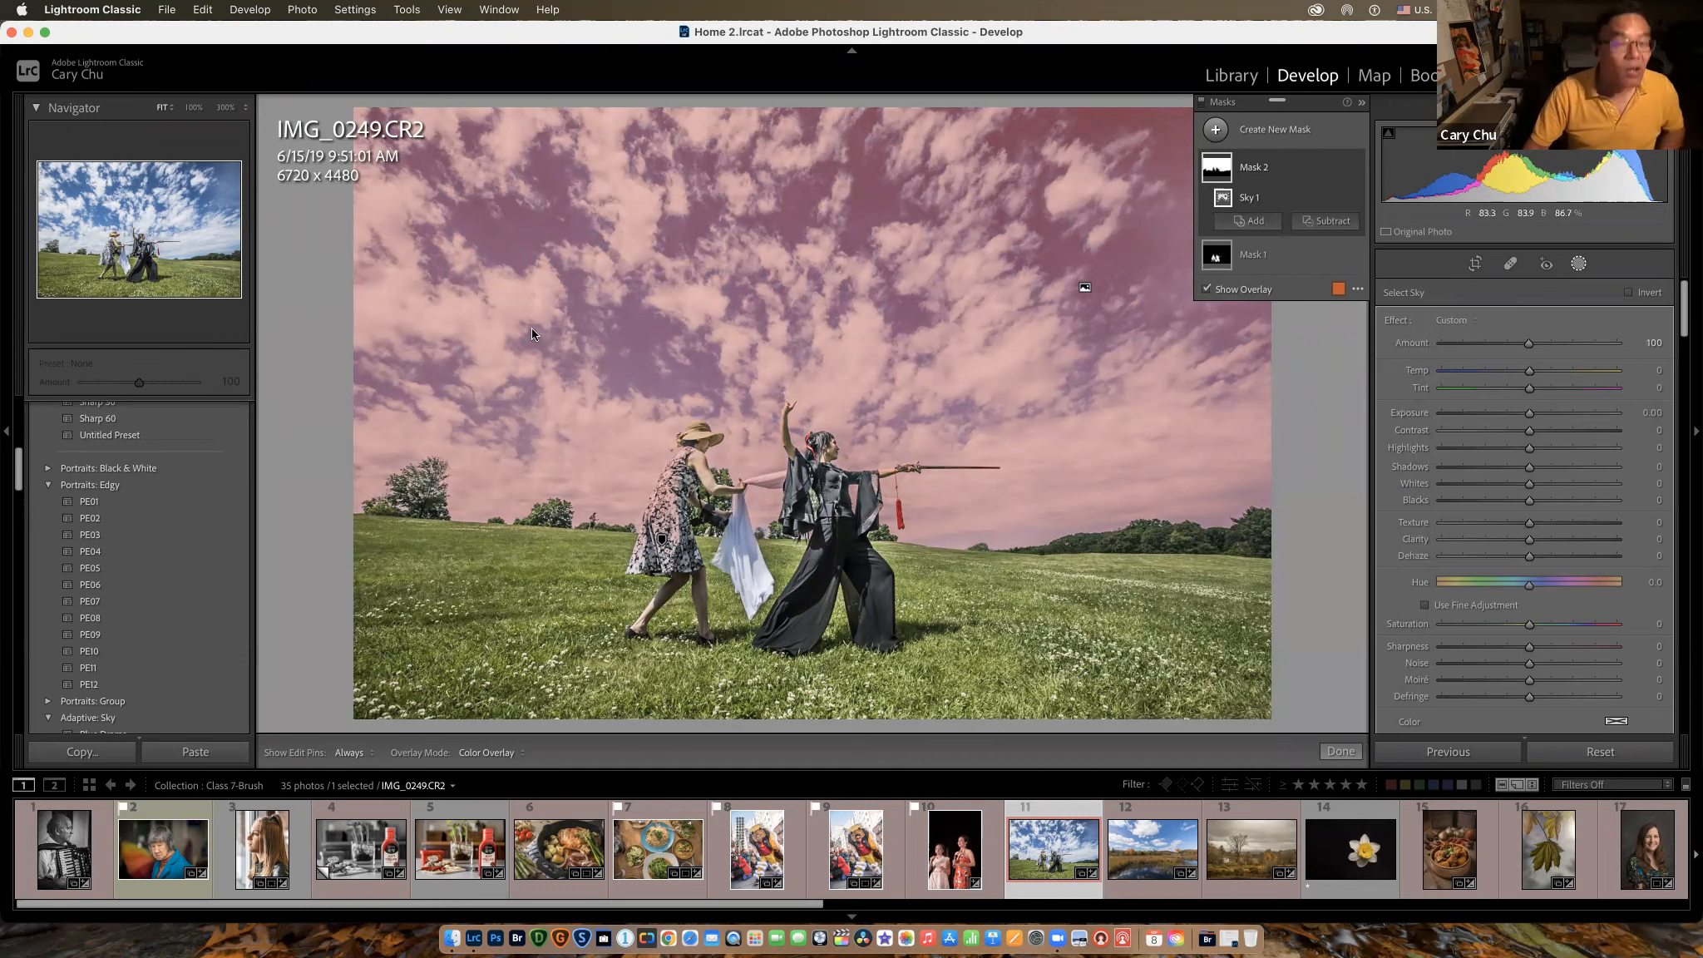
pyautogui.click(194, 108)
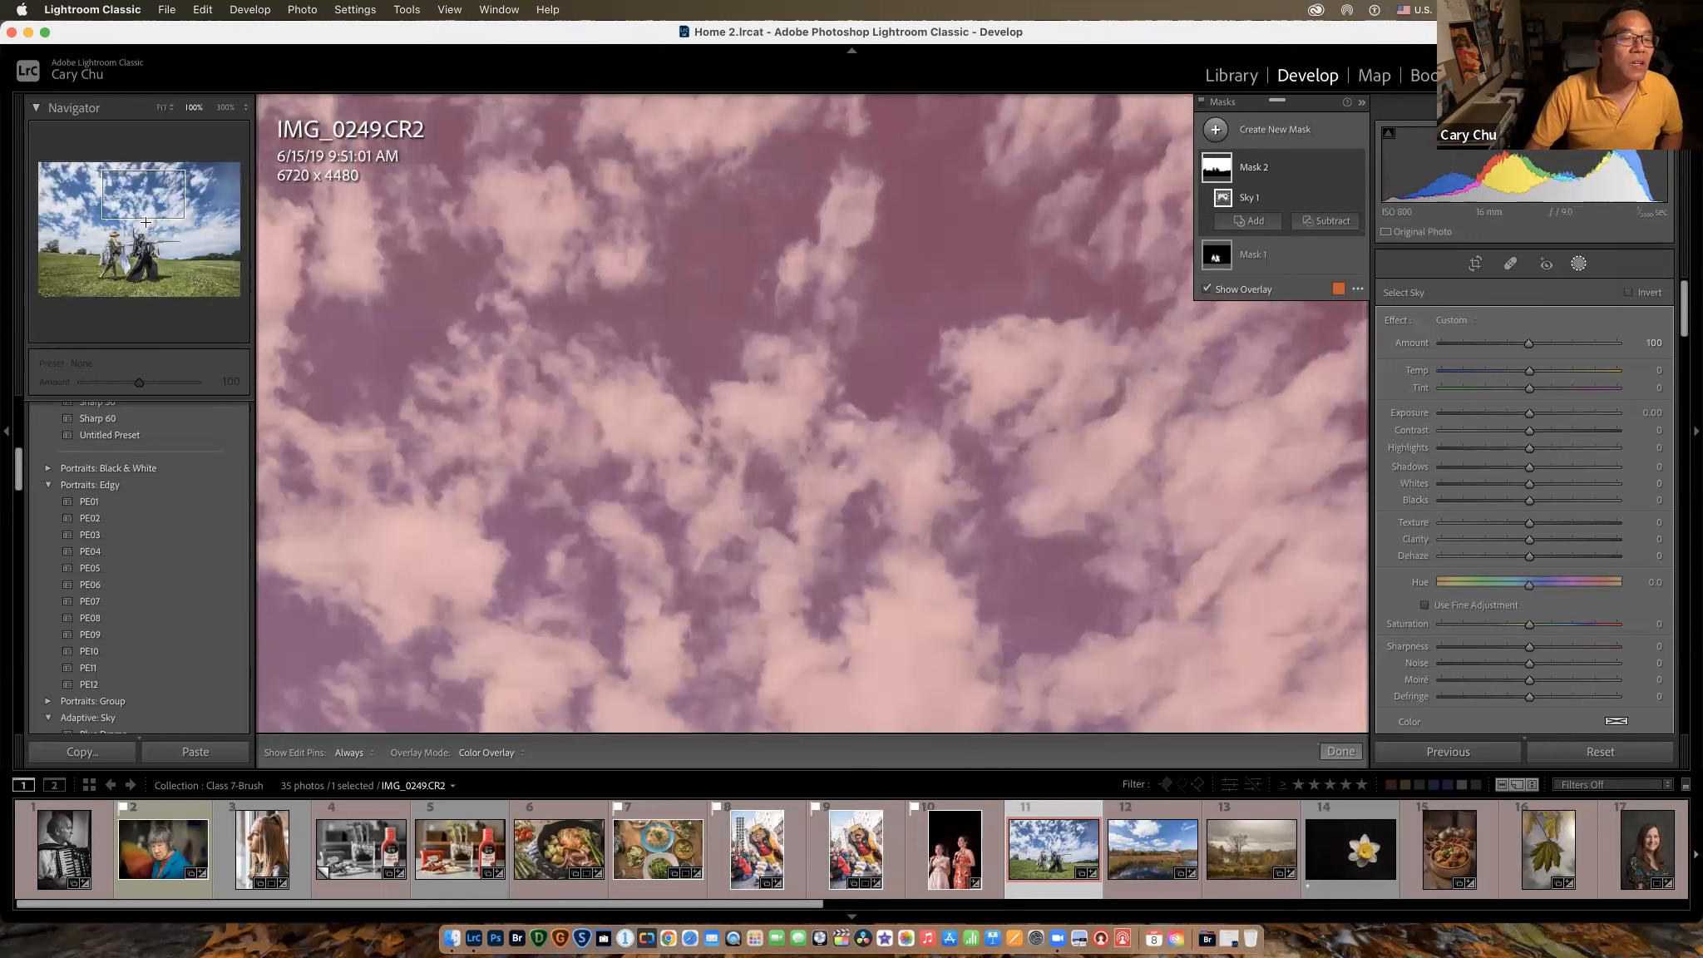
pyautogui.moveTo(127, 228); pyautogui.dragTo(122, 238)
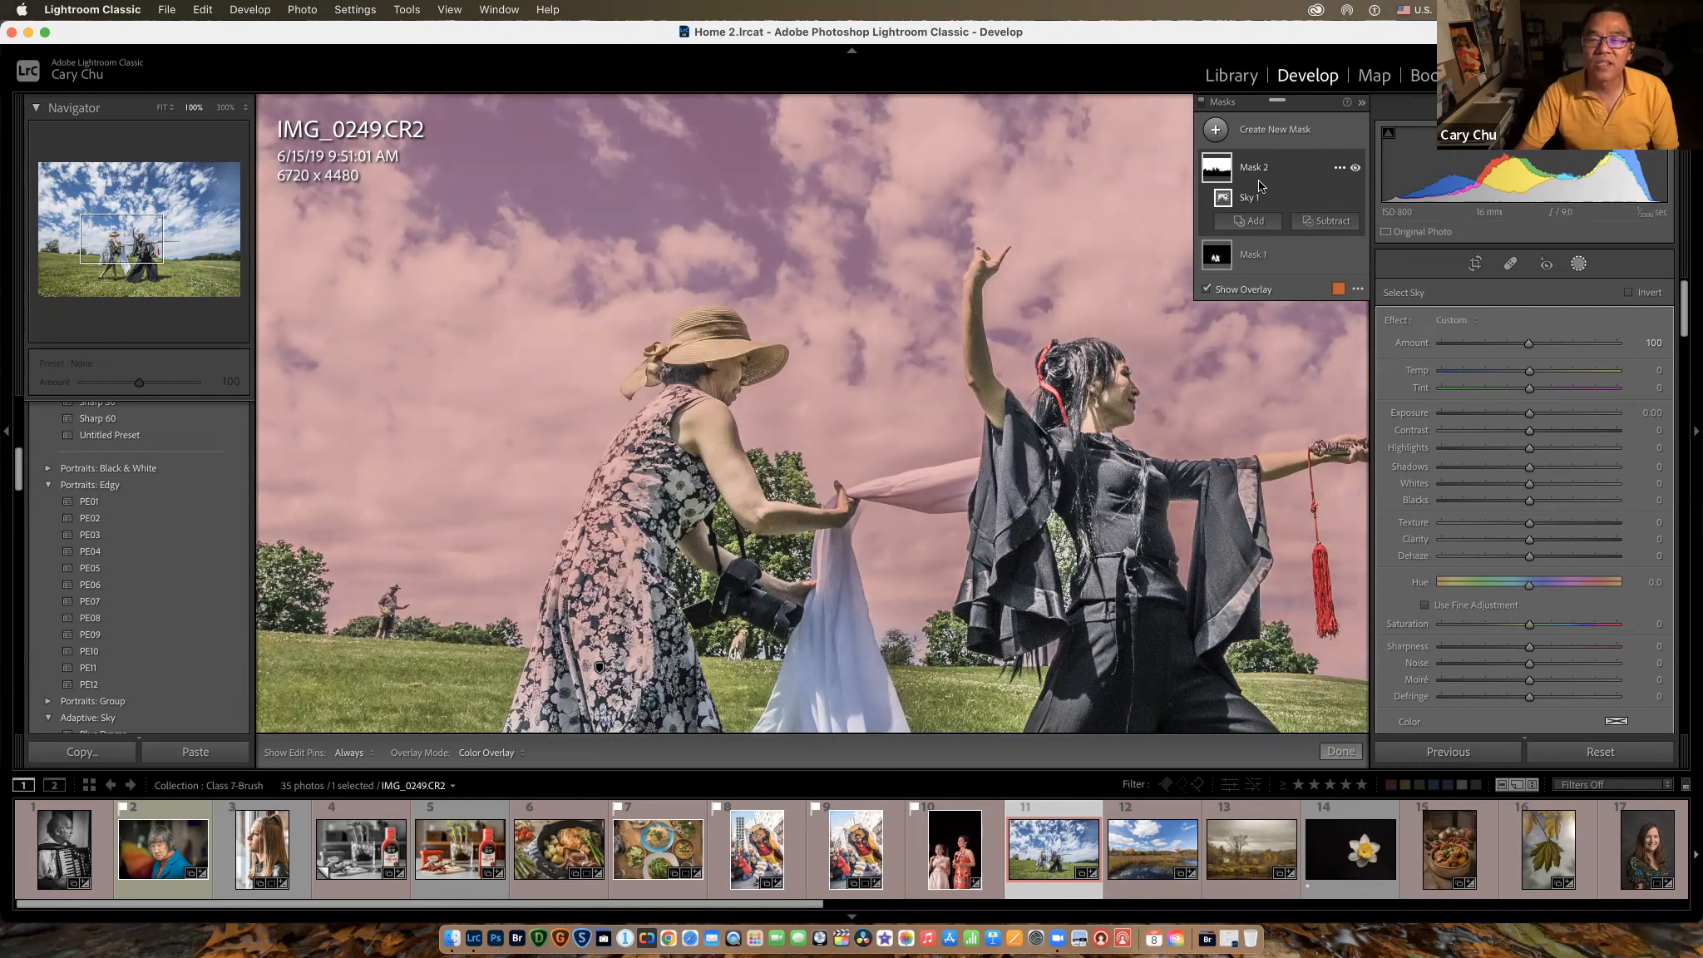
# Step: Subtract part of the floral dress from the sky mask with a size 13 Auto Mask brush
pyautogui.click(1330, 221)
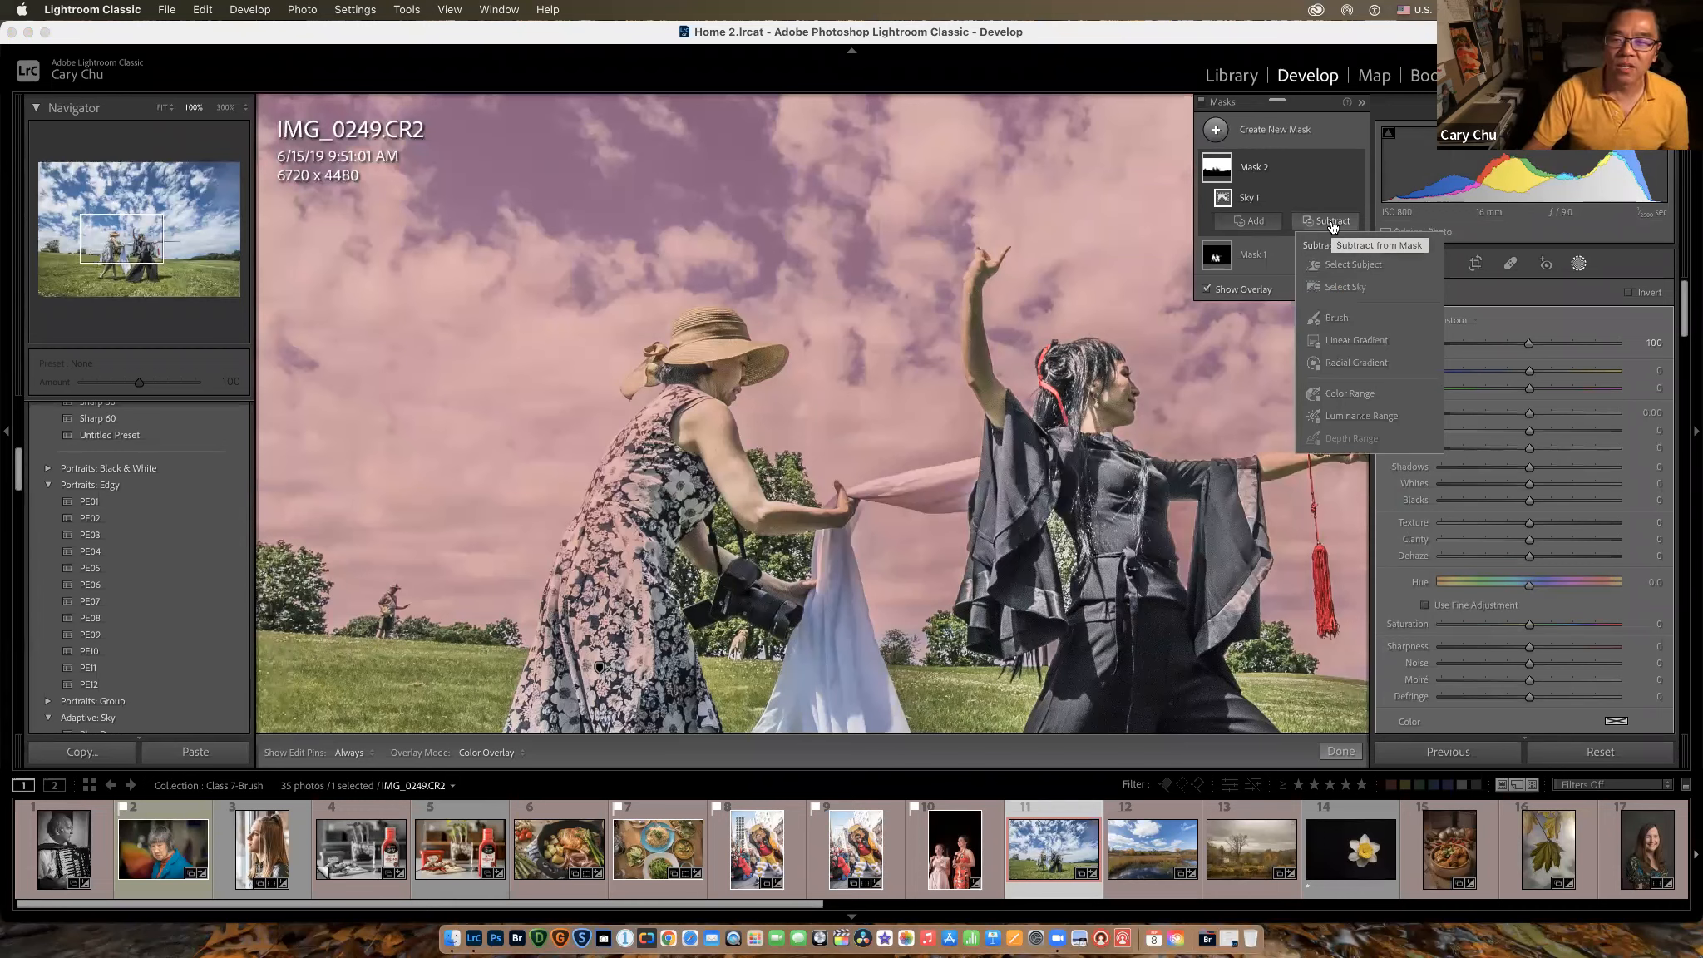
pyautogui.click(1337, 318)
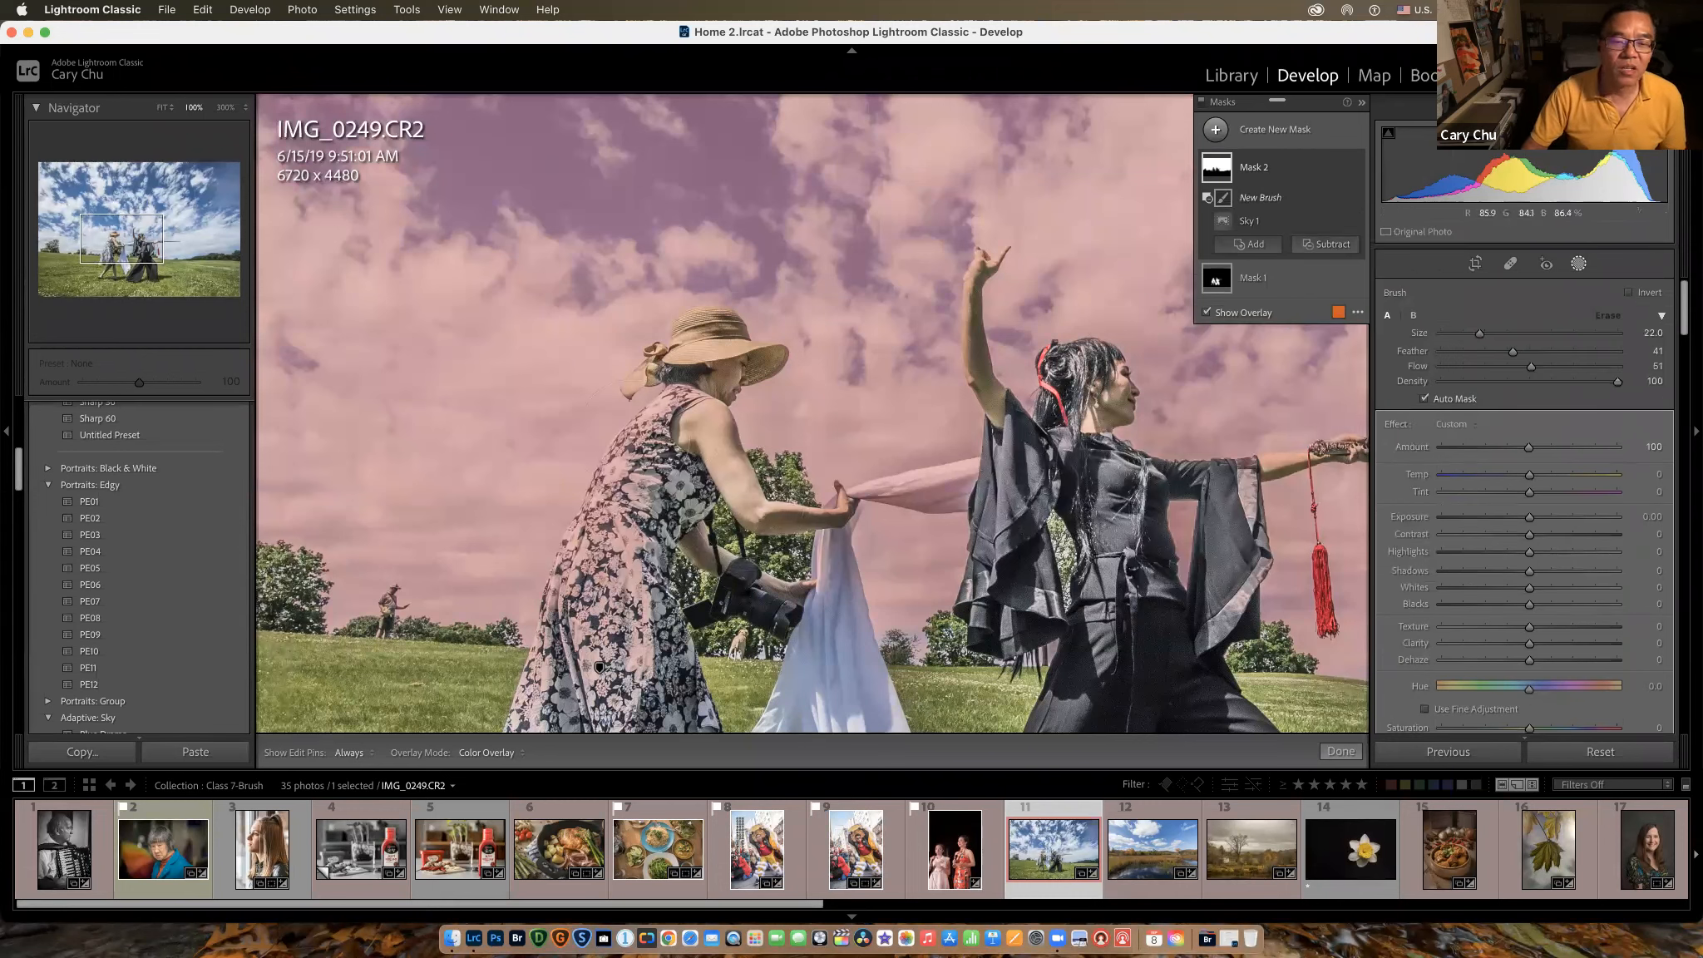
pyautogui.press('[')
pyautogui.press('[')
pyautogui.press('[')
pyautogui.press('[')
pyautogui.press('[')
pyautogui.press('[')
pyautogui.press('[')
pyautogui.press('[')
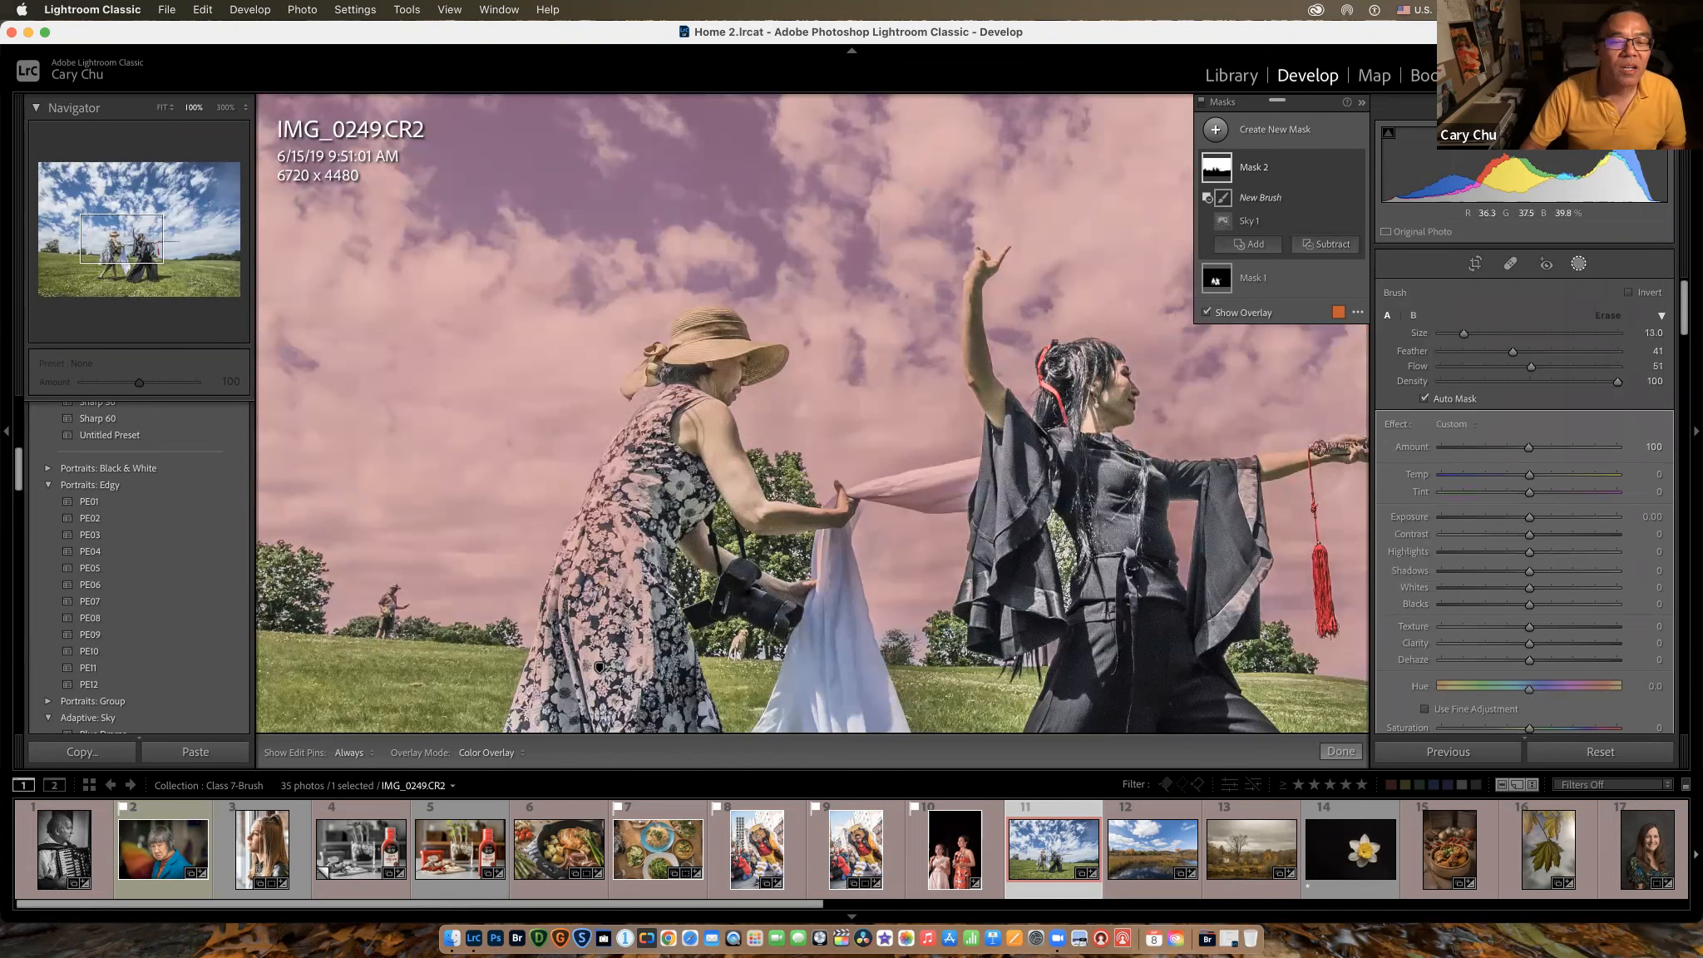
pyautogui.press('h')
pyautogui.moveTo(629, 449)
pyautogui.mouseDown()
pyautogui.moveTo(657, 416)
pyautogui.moveTo(617, 574)
pyautogui.moveTo(632, 545)
pyautogui.moveTo(627, 632)
pyautogui.mouseUp()
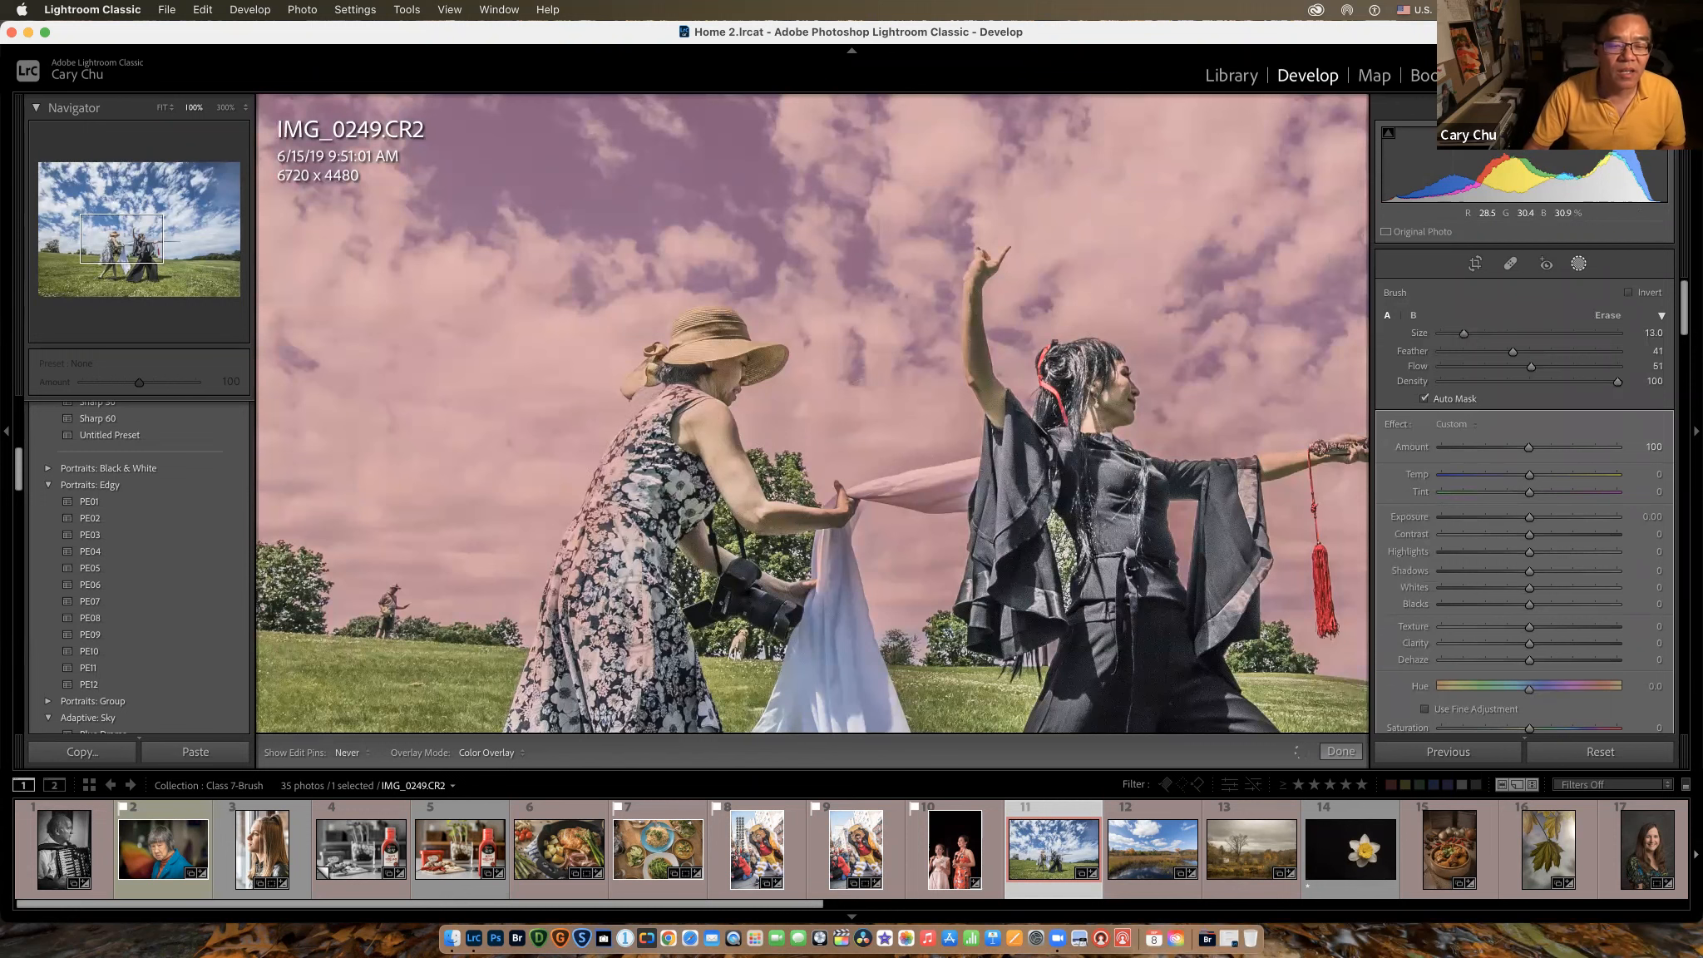
pyautogui.press('h')
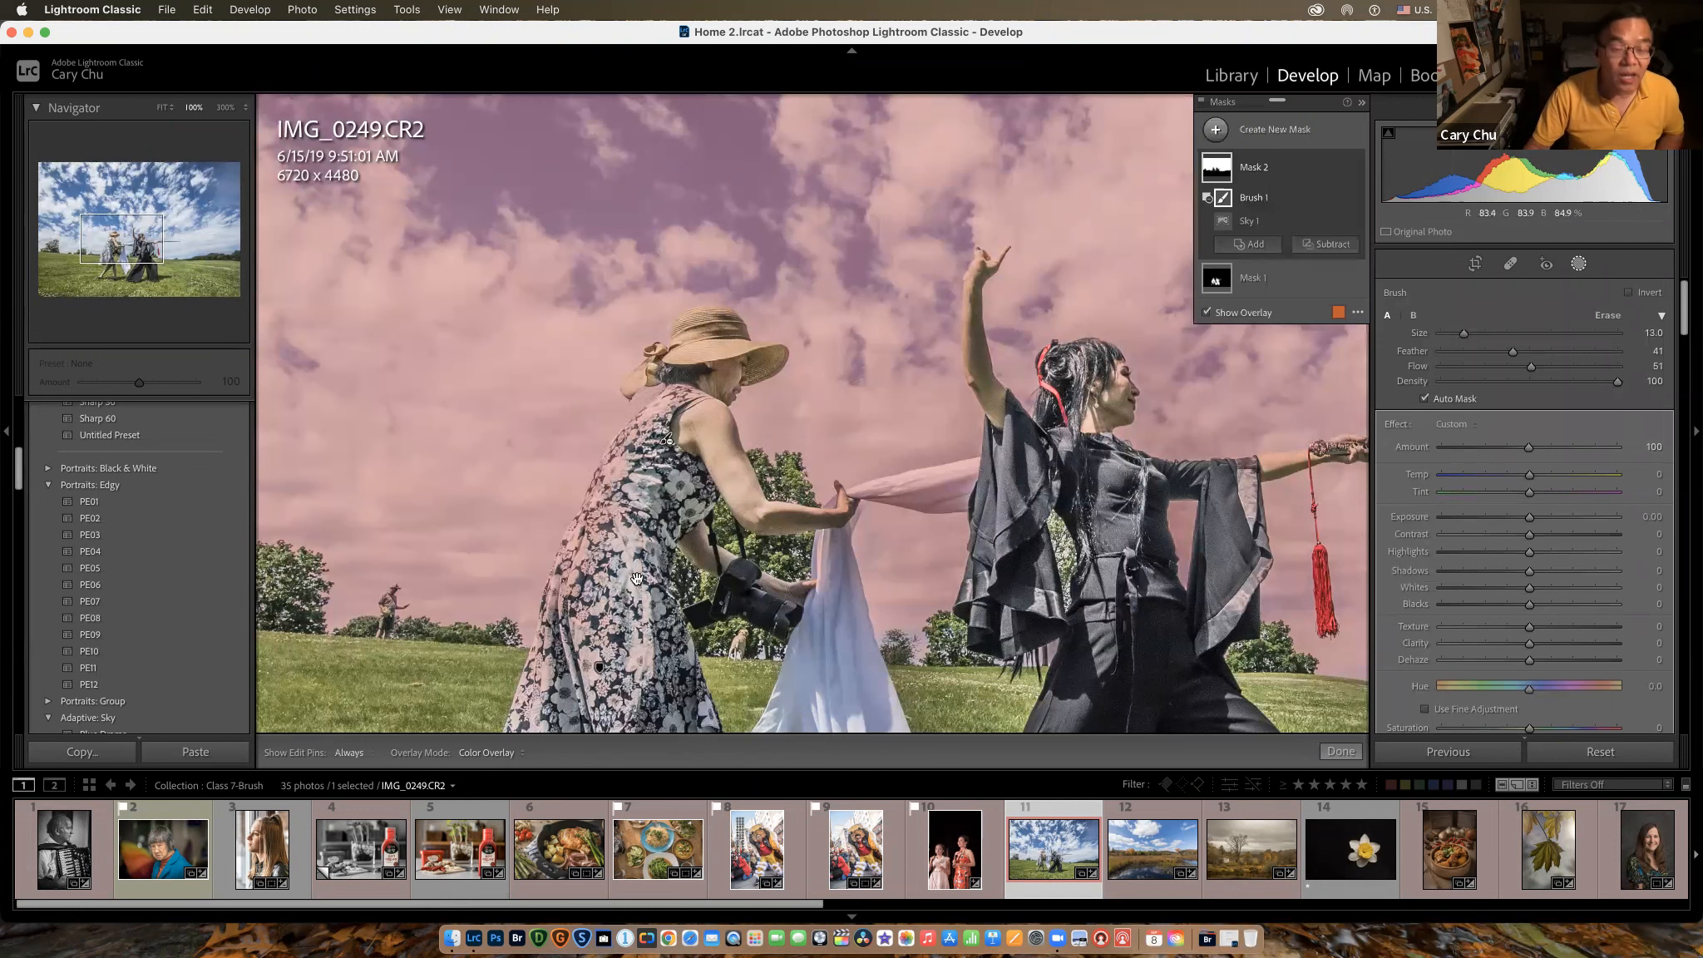
# Step: Clear more of the sky mask from the floral dress with the subtracting brush at size 9
pyautogui.moveTo(637, 578); pyautogui.dragTo(685, 413)
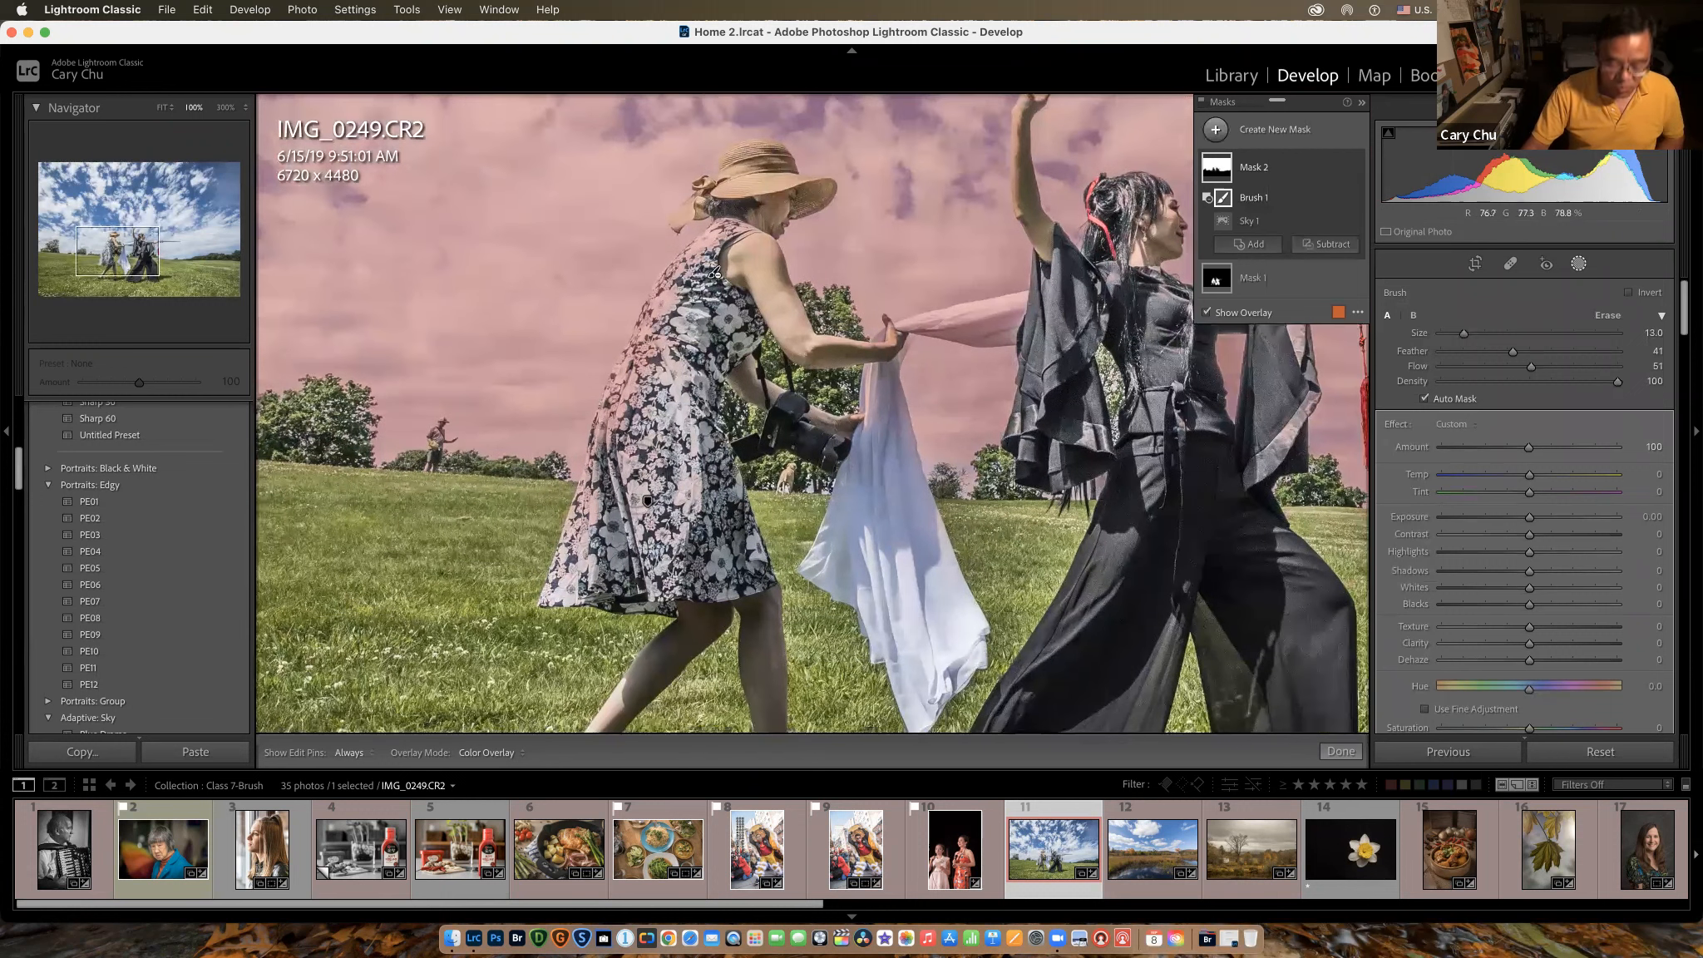
pyautogui.press('[')
pyautogui.press('[')
pyautogui.press('[')
pyautogui.press('[')
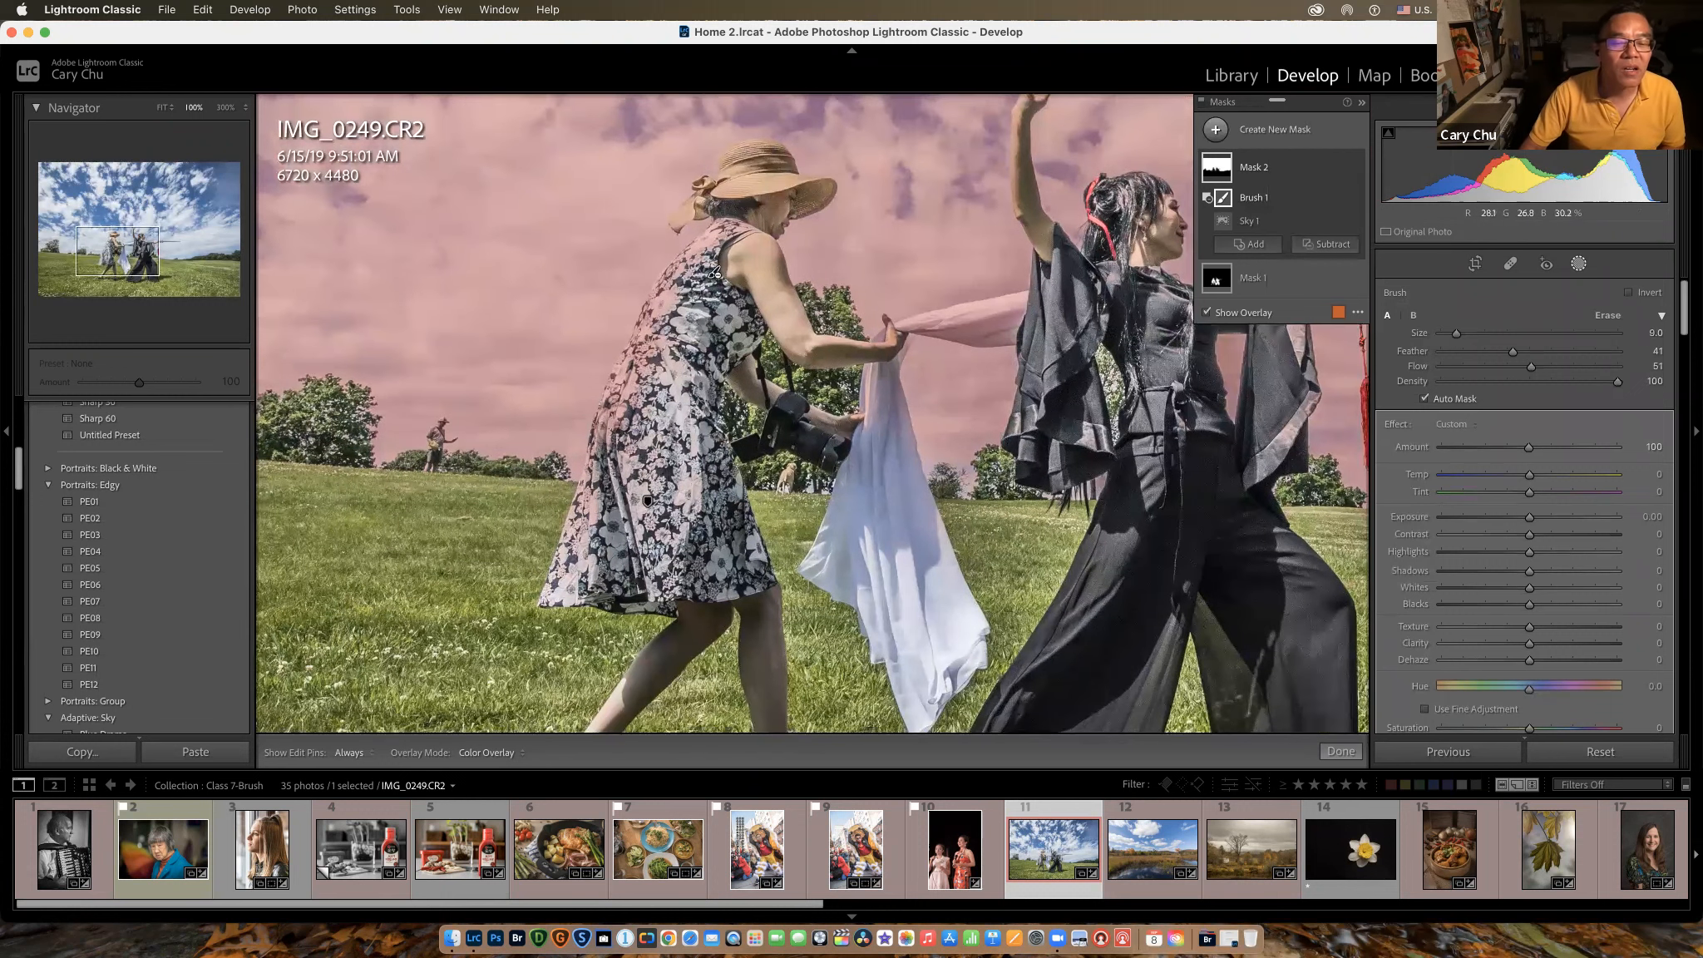
pyautogui.press('h')
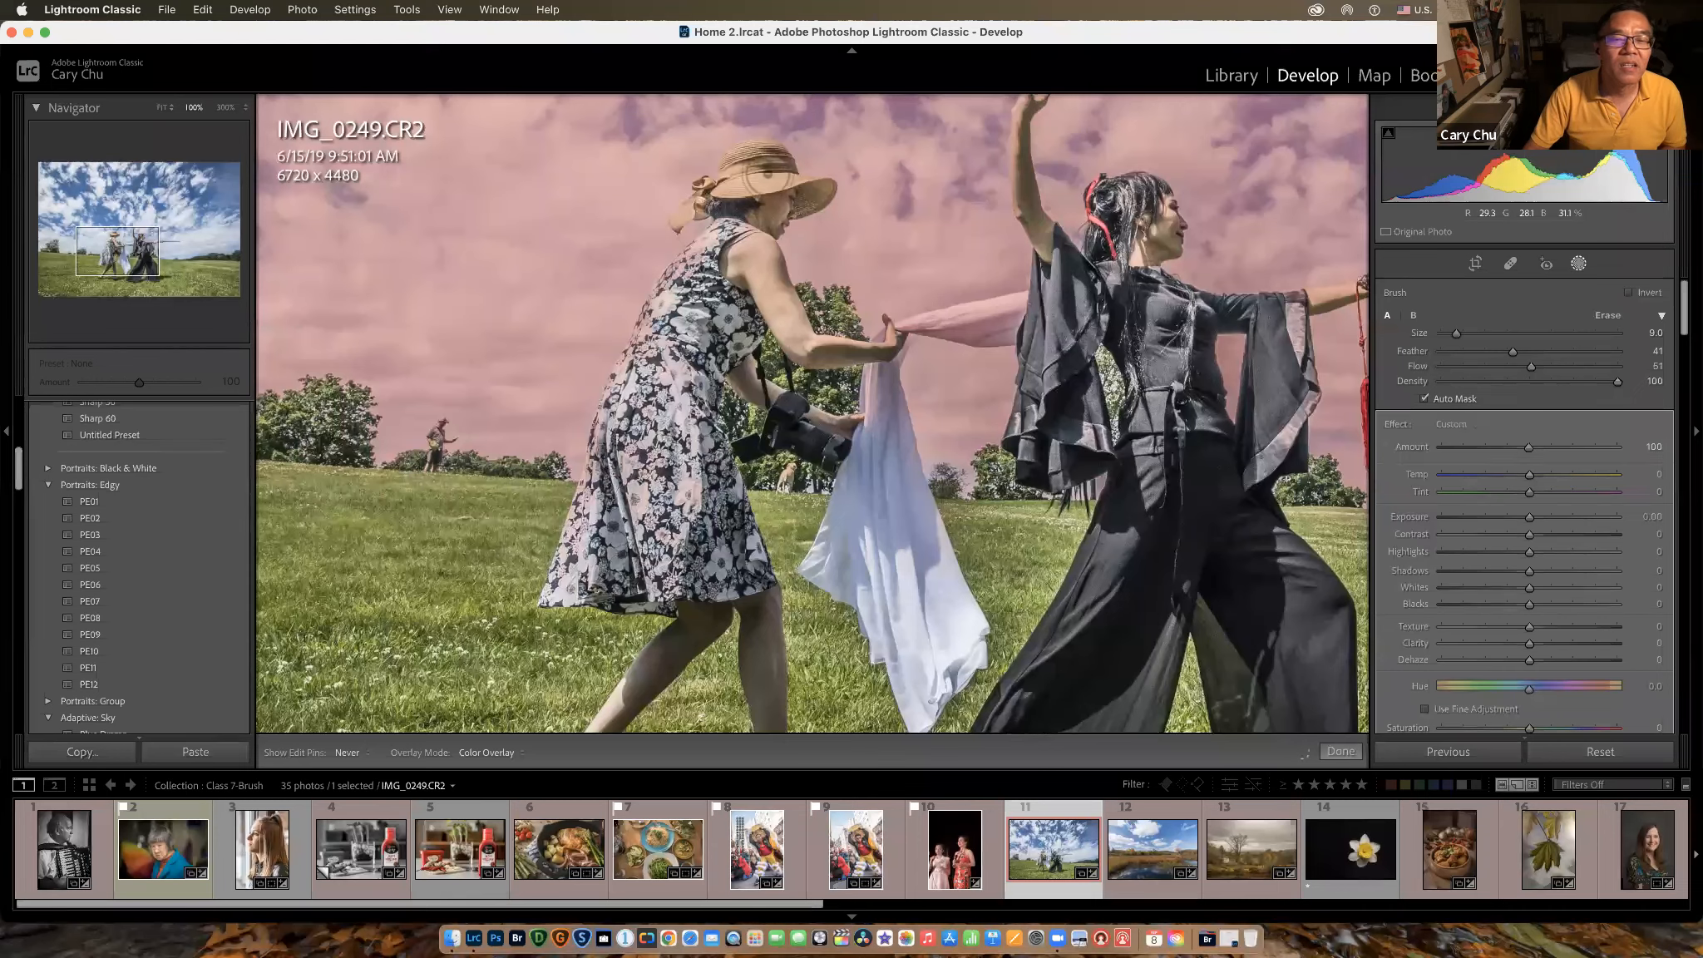
pyautogui.press('h')
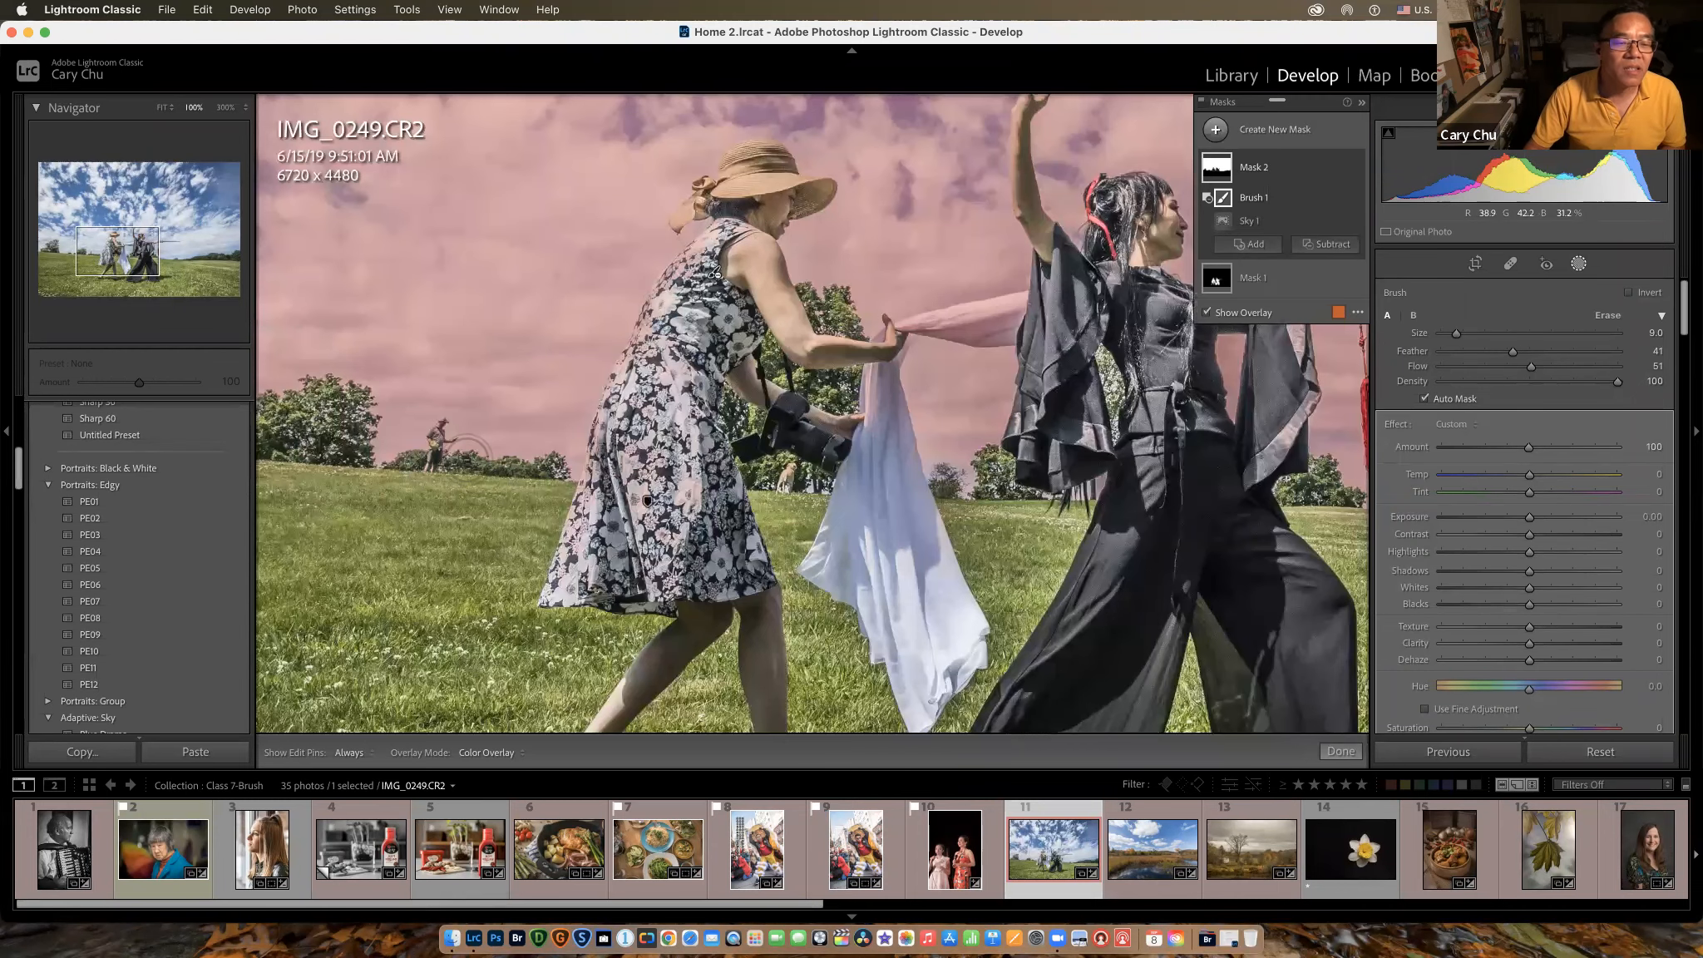
# Step: Subtract the small distant figure on the horizon from the sky mask with a size 2 brush, keeping Auto Mask on
pyautogui.press('[')
pyautogui.press('[')
pyautogui.press('[')
pyautogui.press('[')
pyautogui.press('[')
pyautogui.press('[')
pyautogui.press('h')
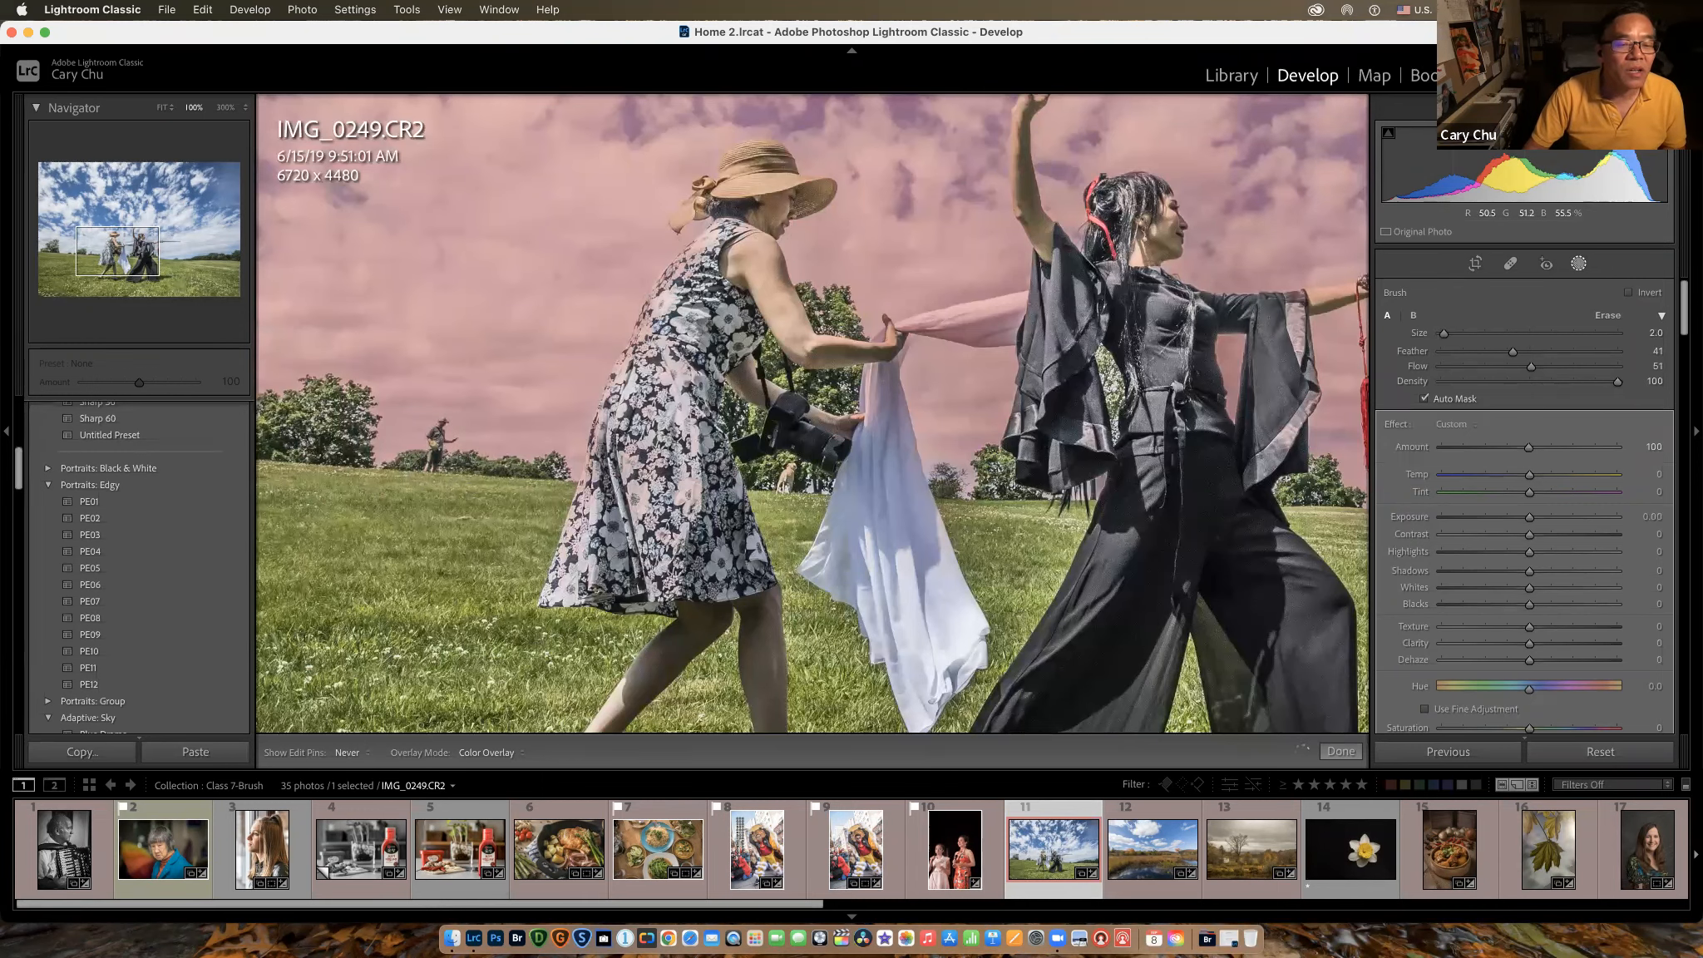
pyautogui.press('h')
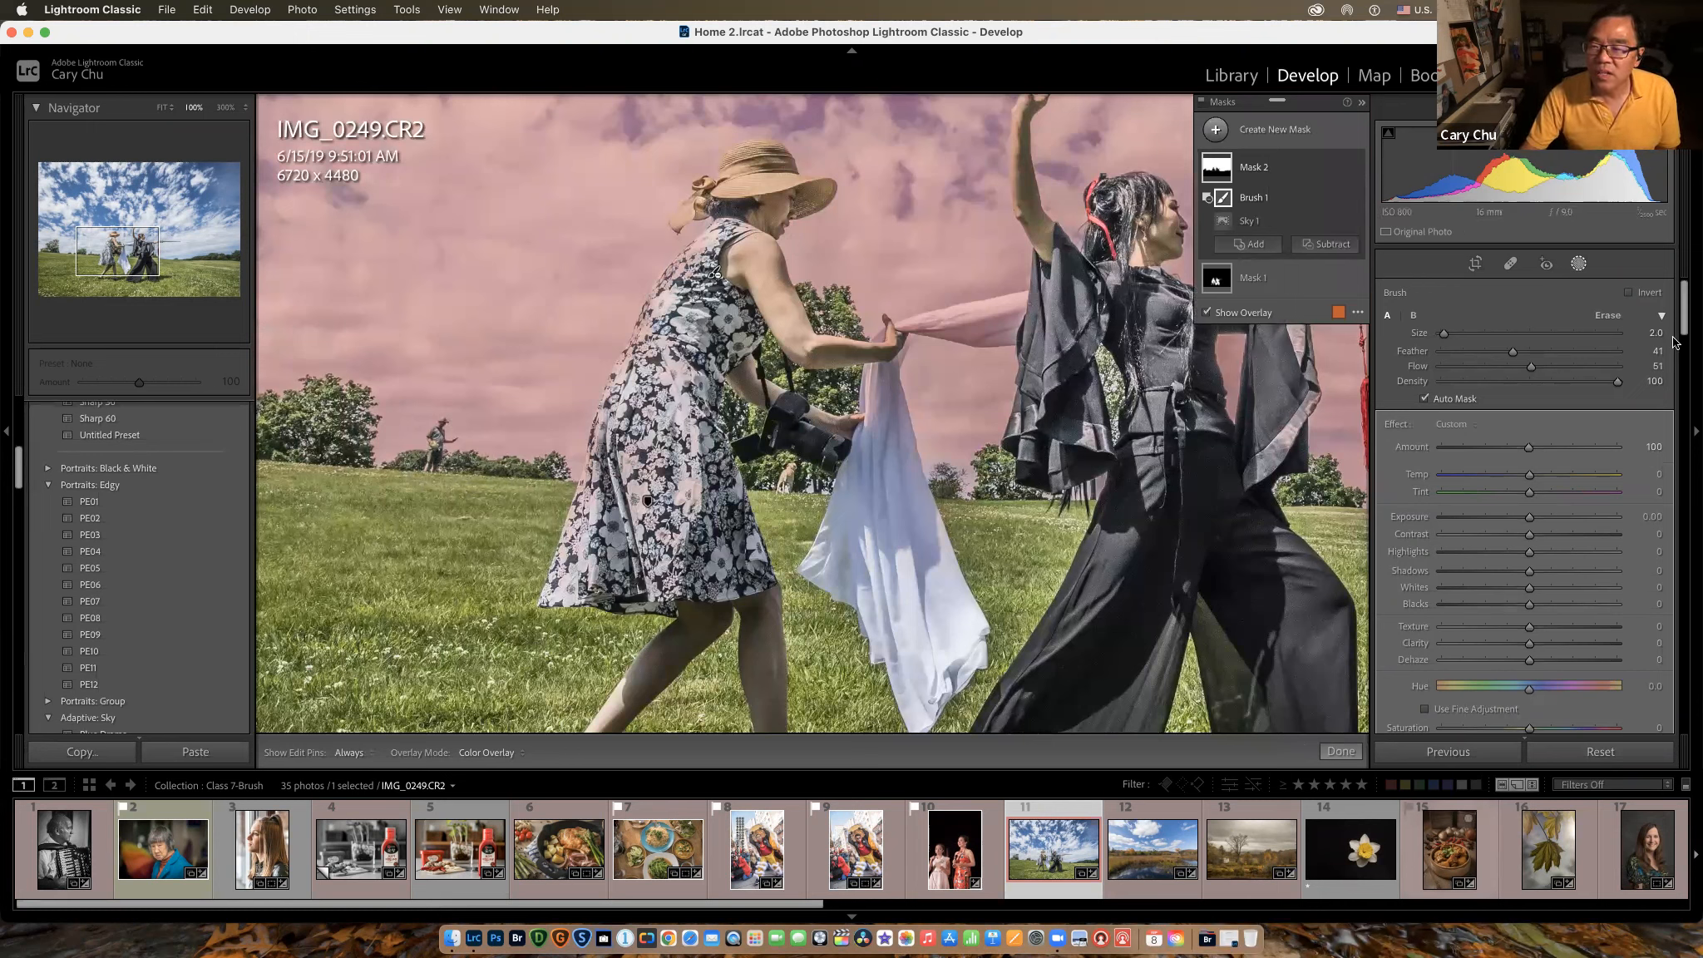
pyautogui.scroll(-5, 1682, 331)
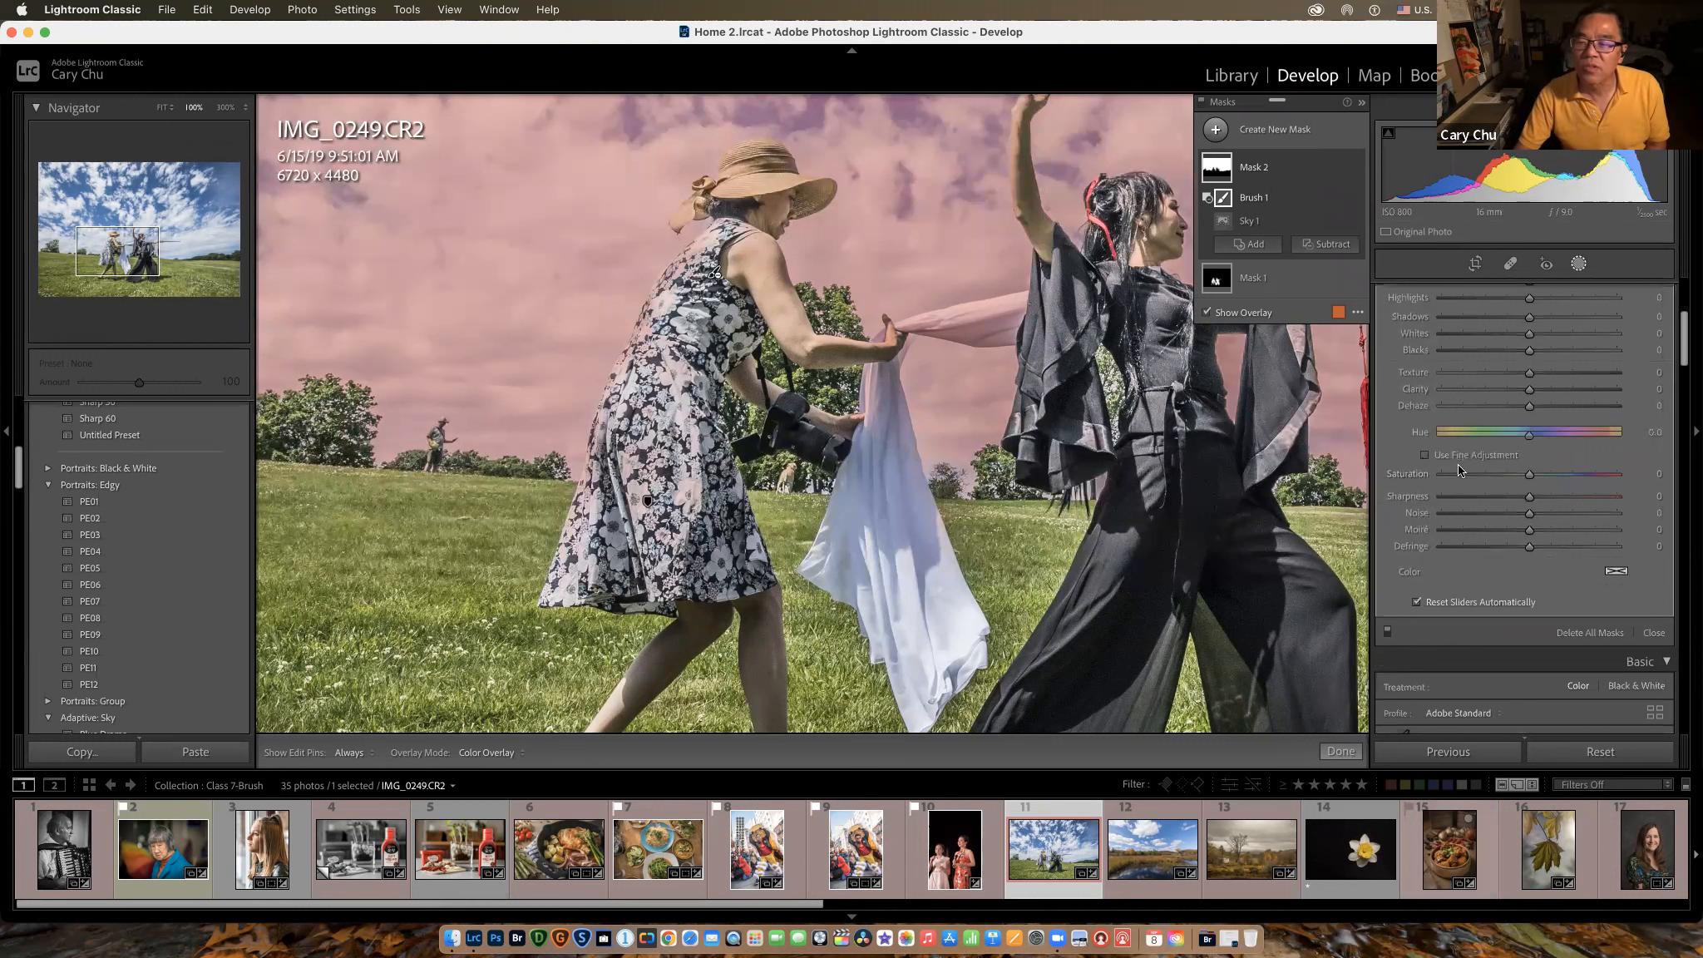
pyautogui.scroll(5, 1459, 464)
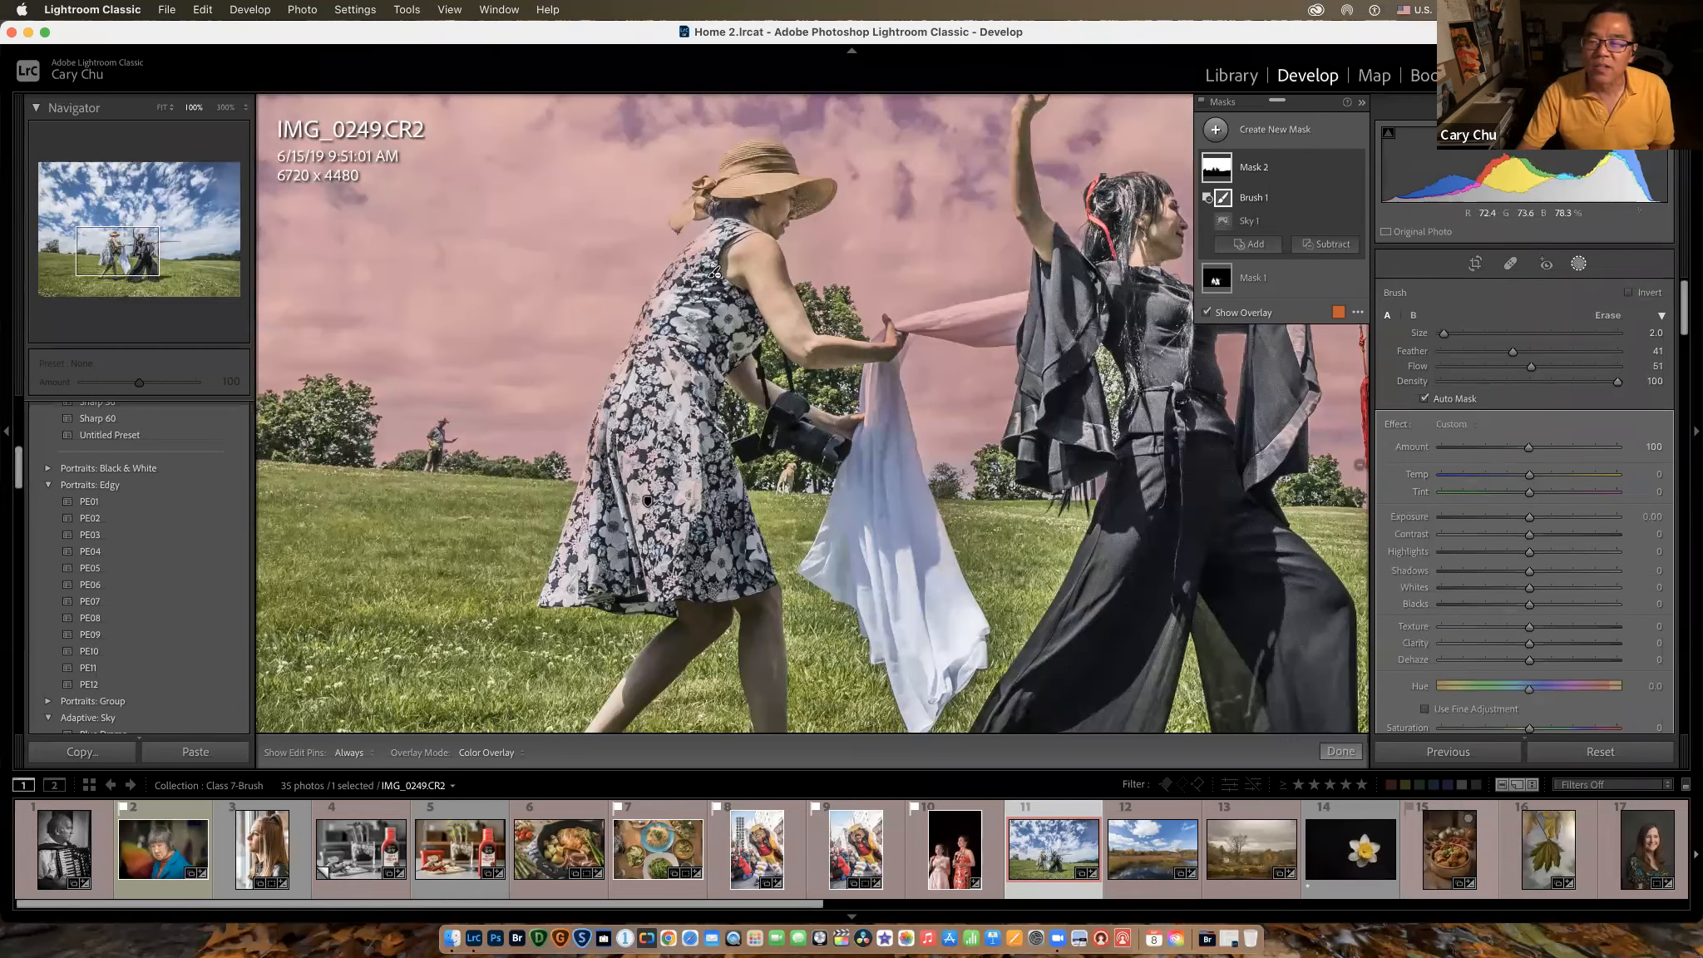
pyautogui.click(1427, 400)
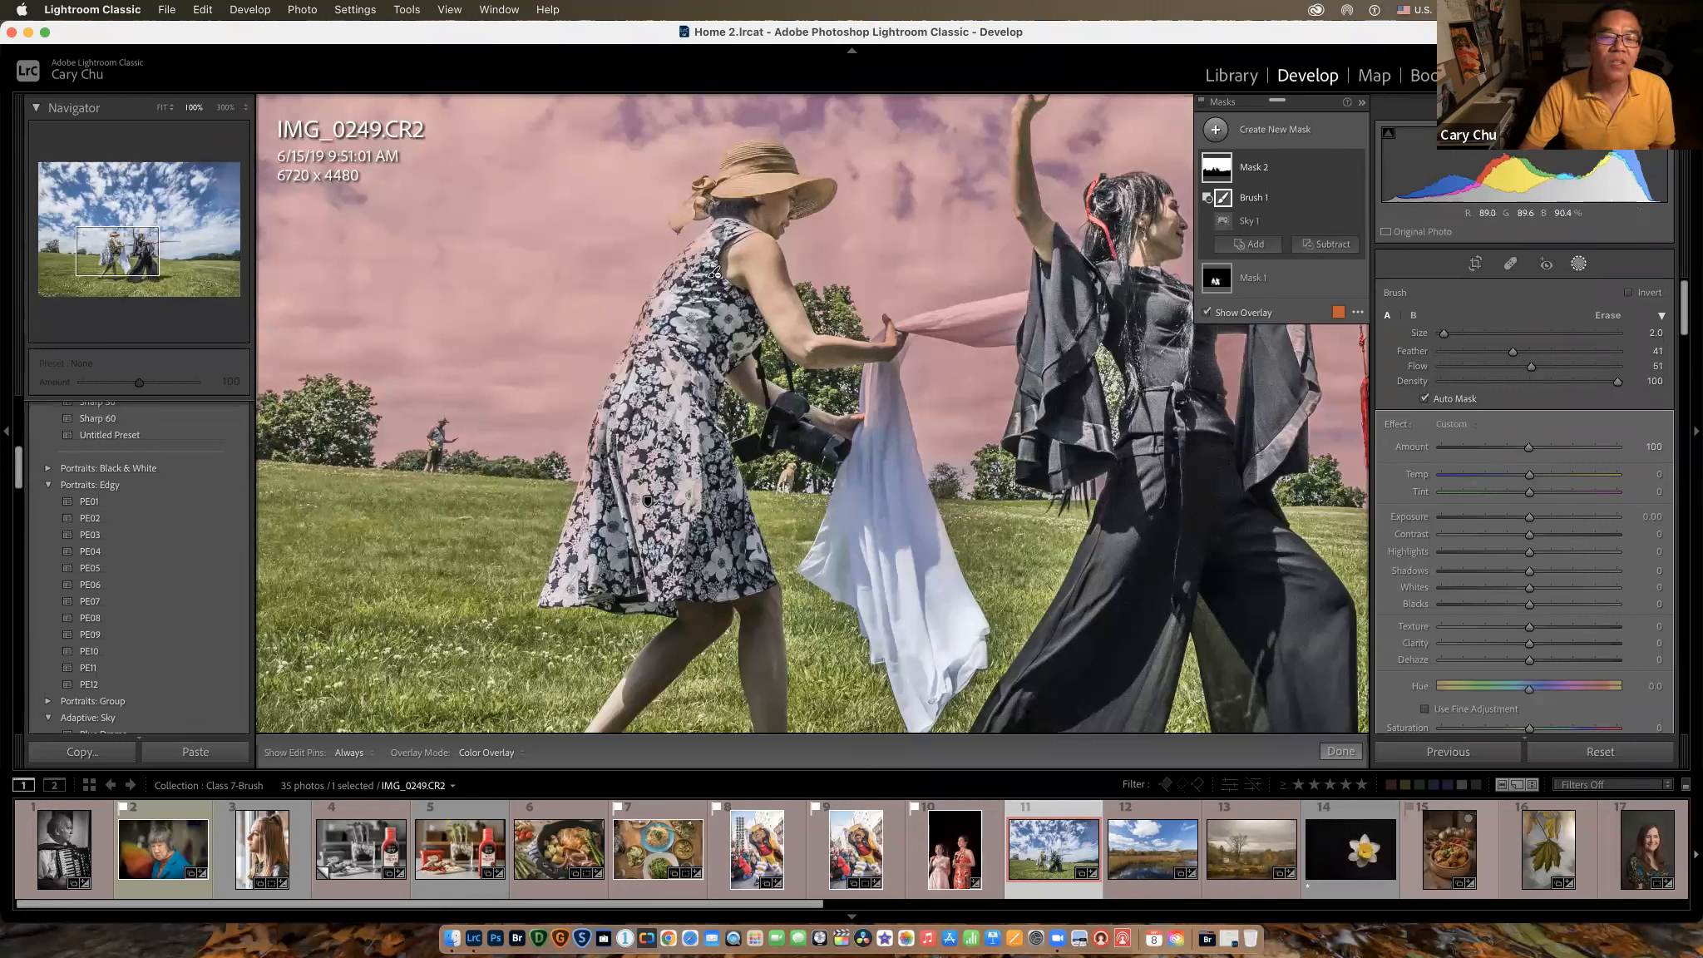
pyautogui.press('h')
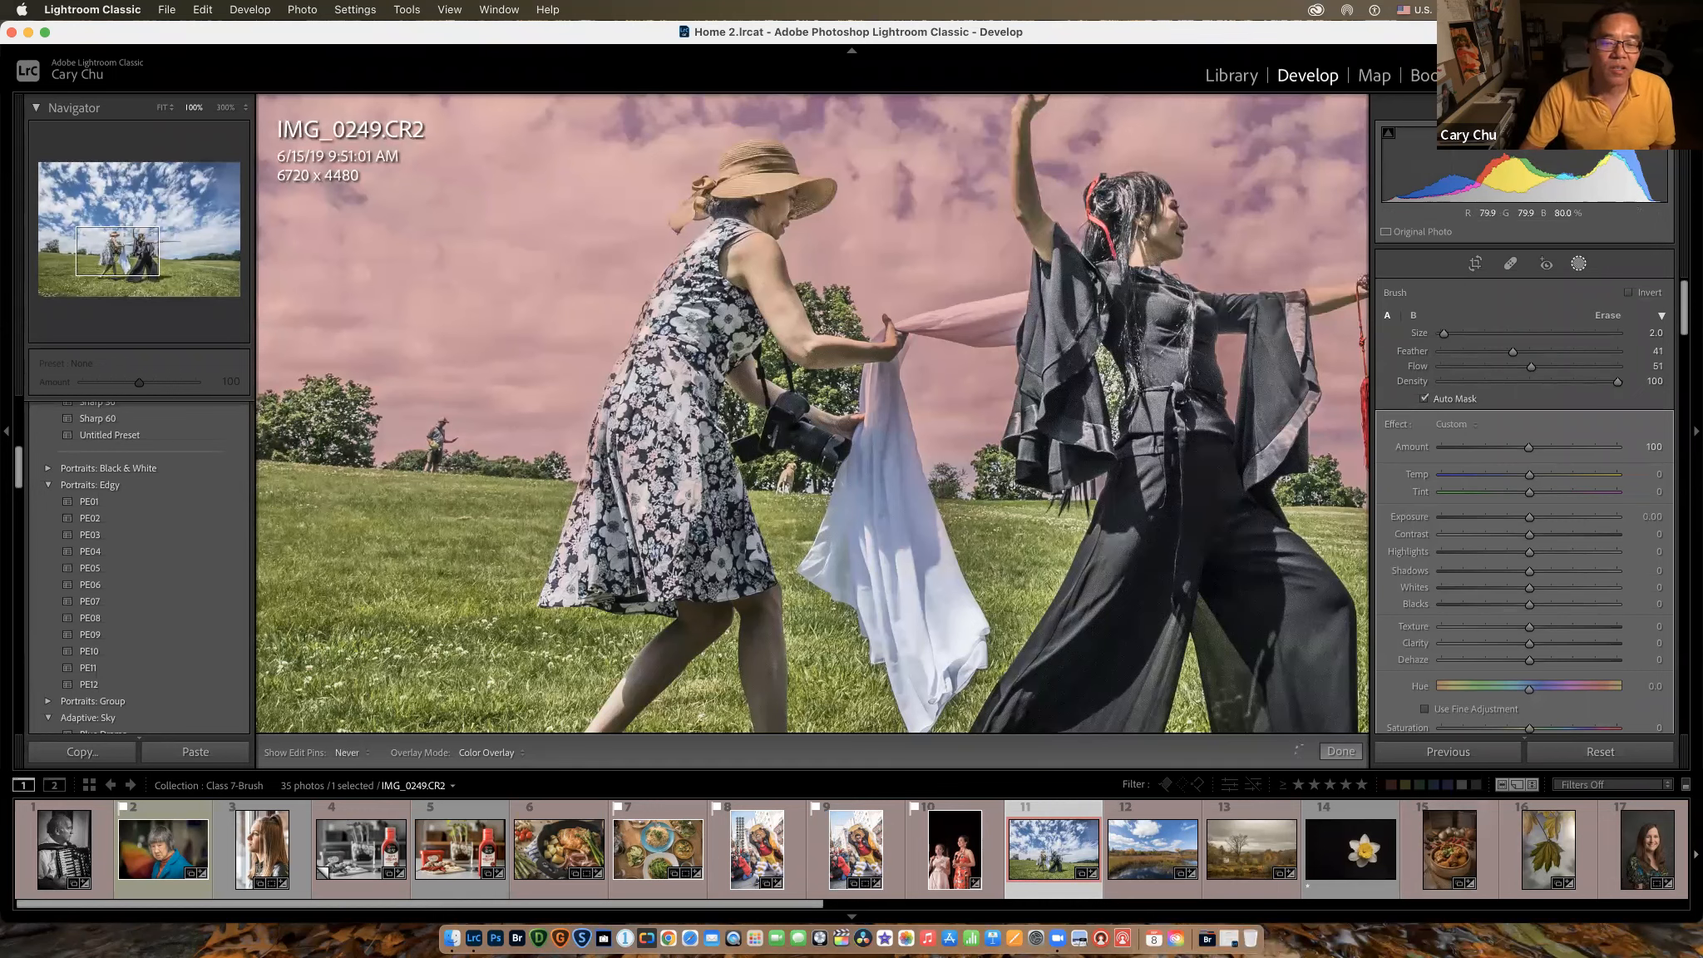
pyautogui.press('h')
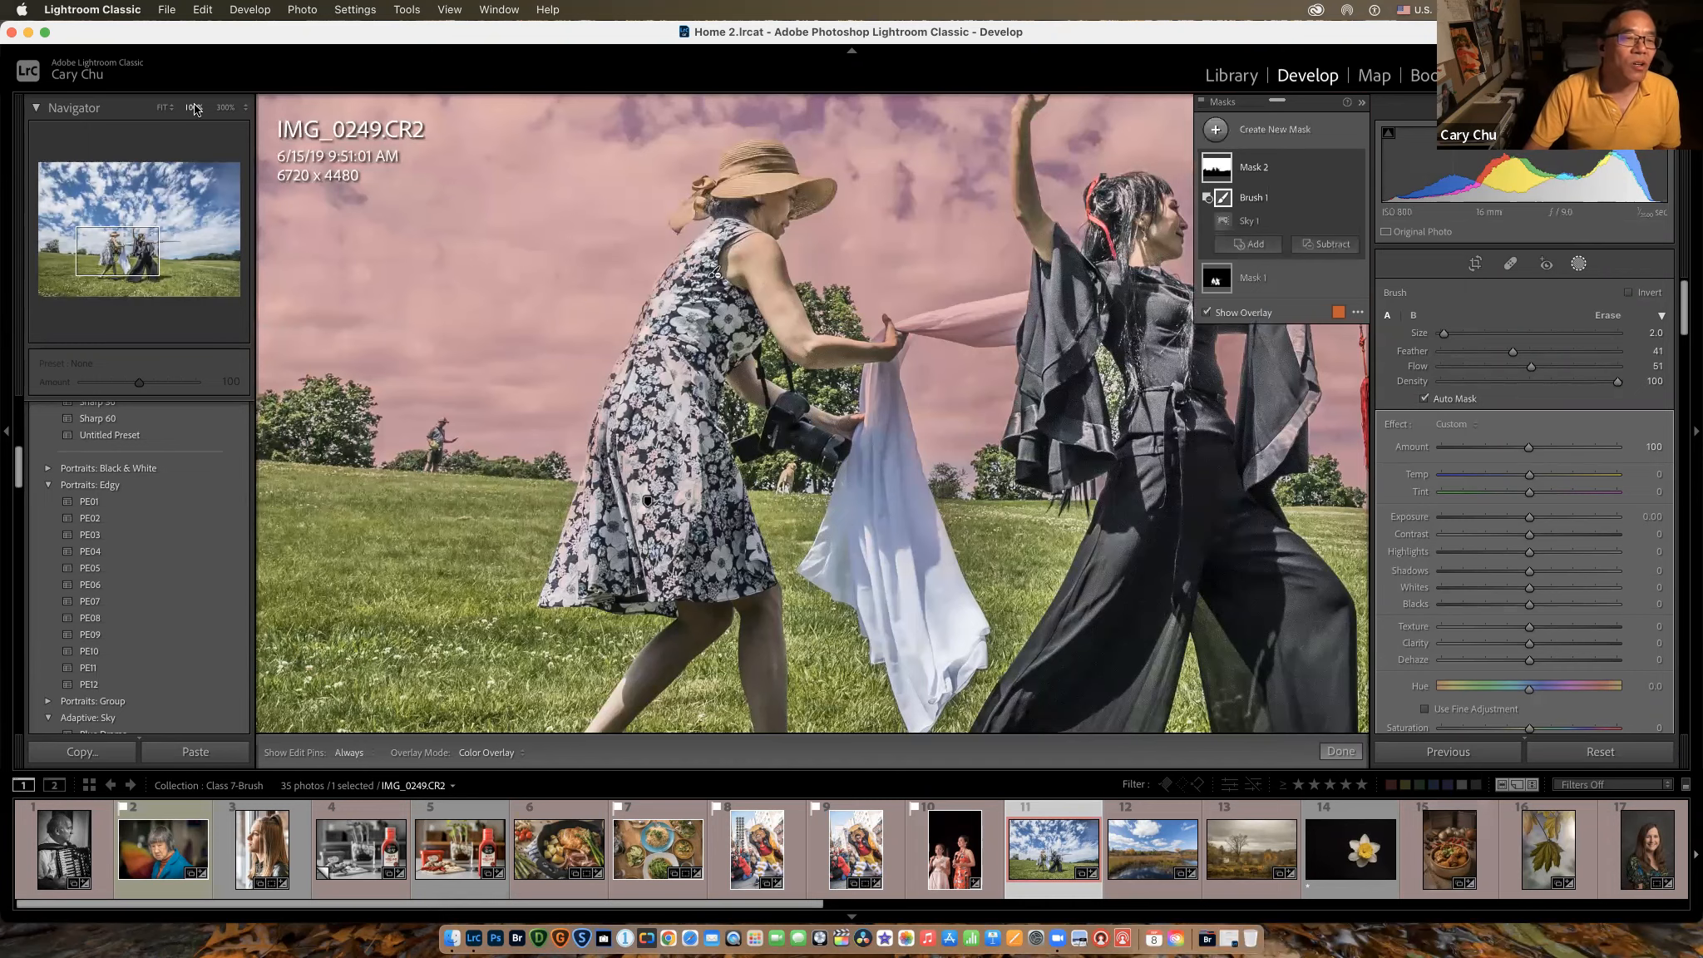
# Step: Hide the overlay and set the sky mask's Temp to 9, Exposure to −0.14, Texture to −21 and Clarity to −25
pyautogui.click(162, 108)
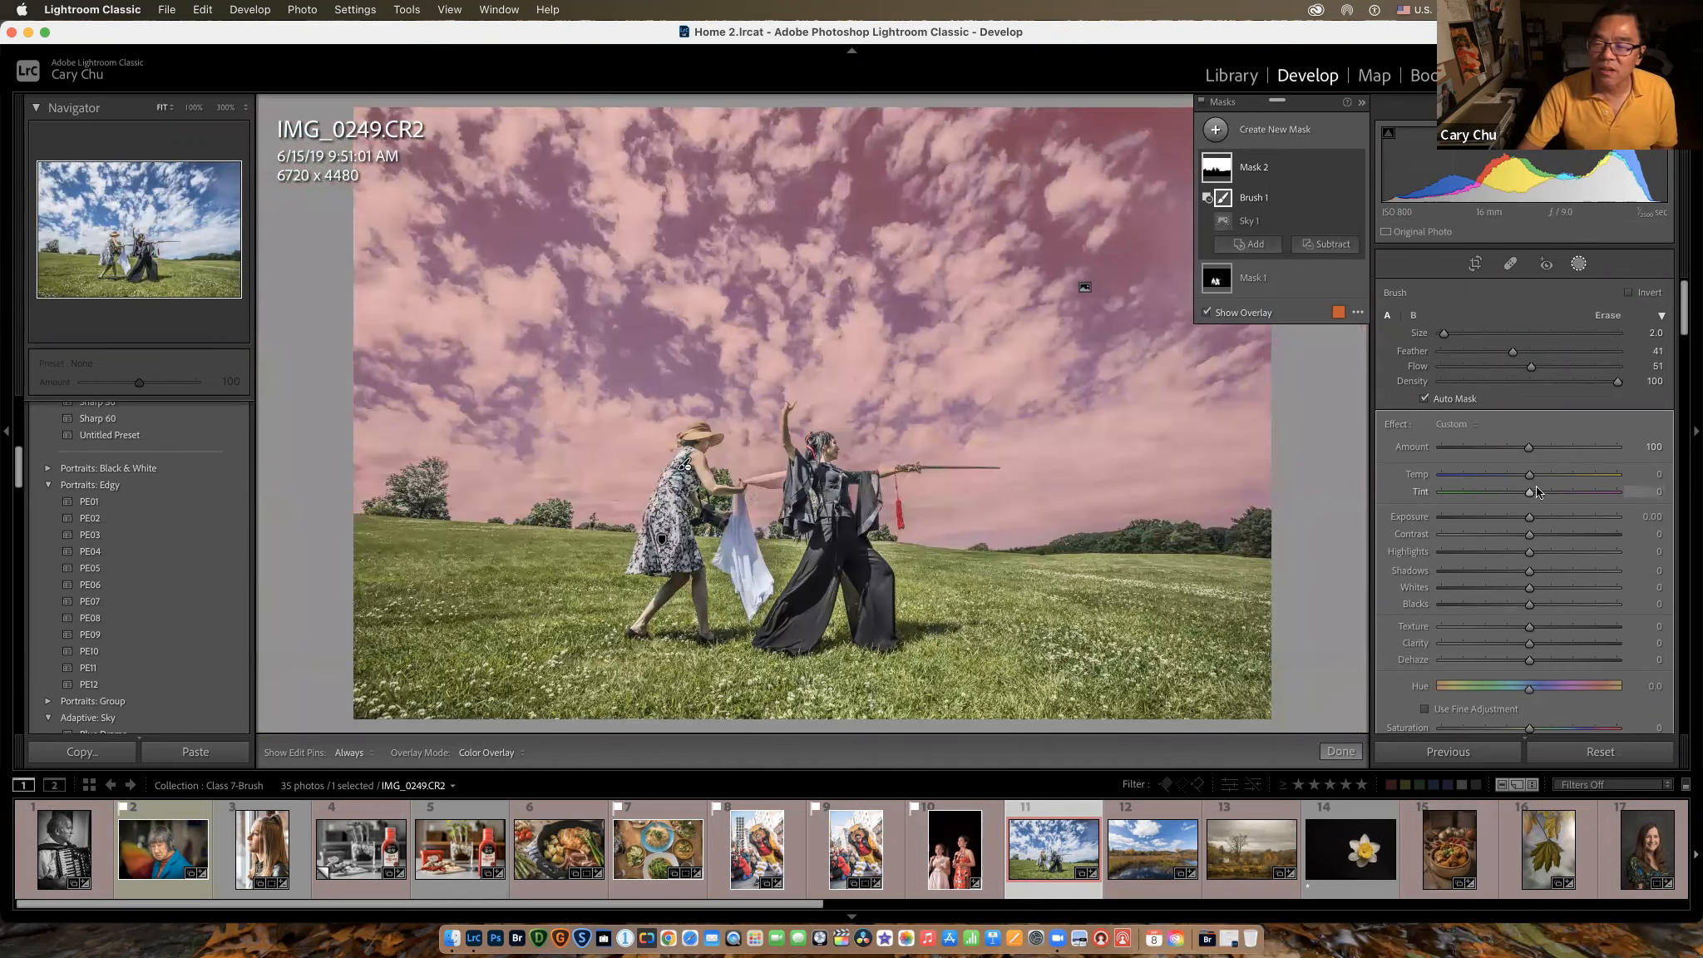
pyautogui.press('o')
pyautogui.moveTo(1532, 474); pyautogui.dragTo(1523, 524)
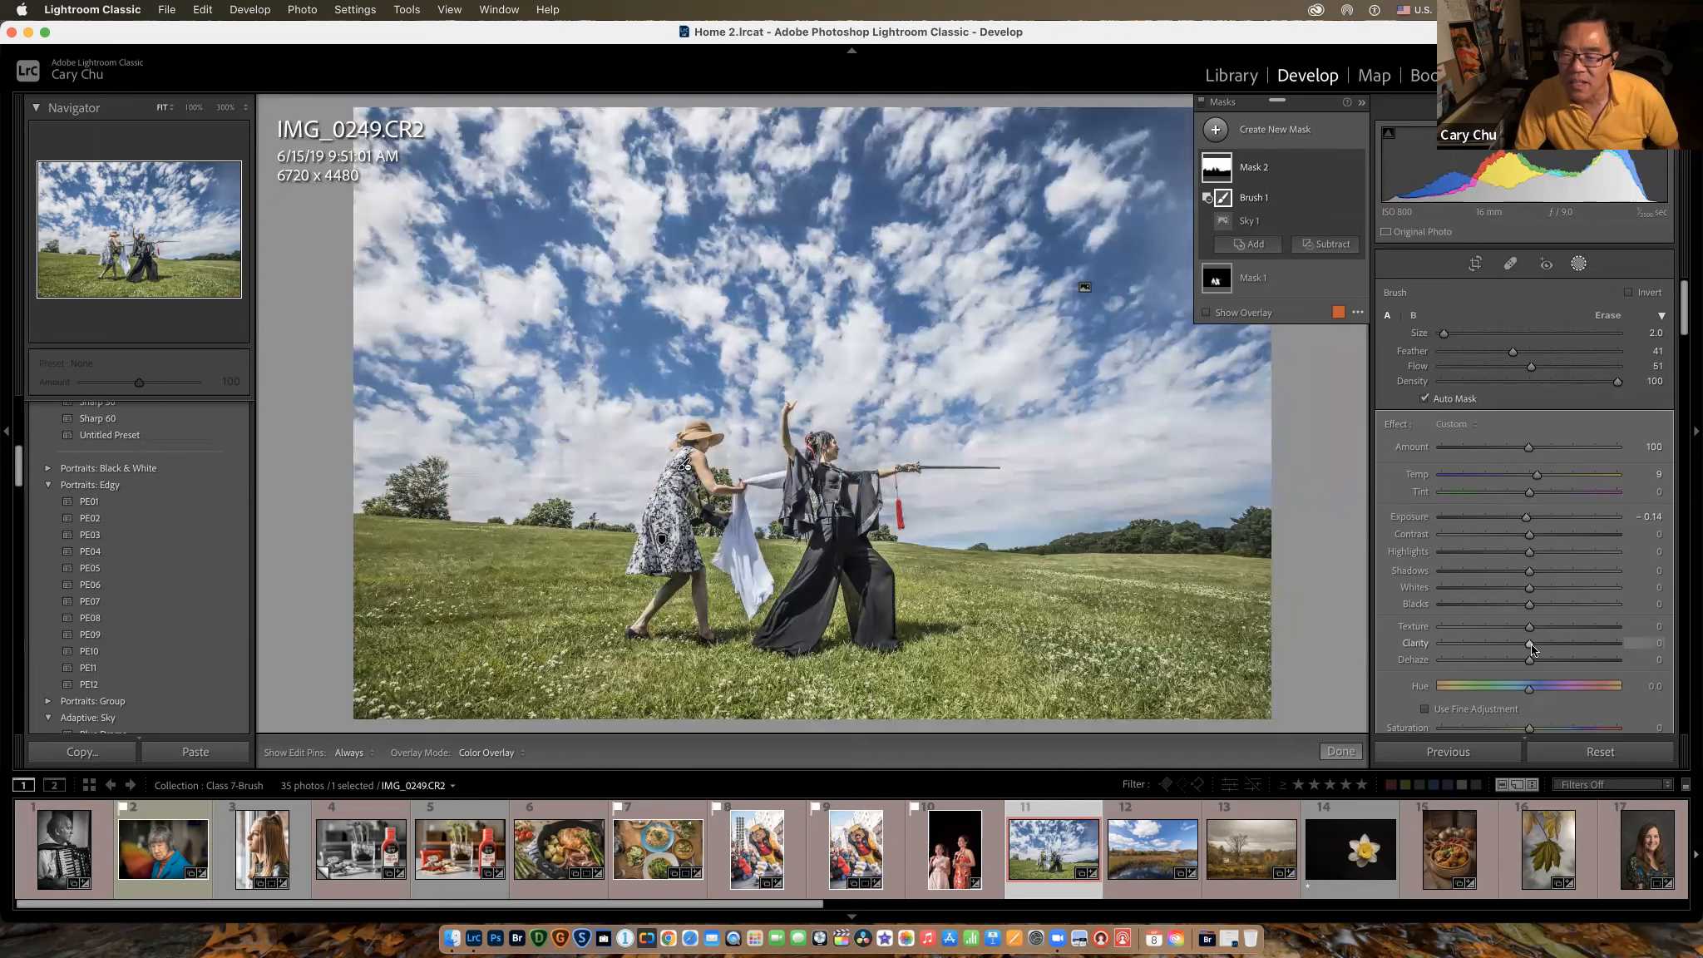
pyautogui.moveTo(1594, 654); pyautogui.dragTo(1511, 650)
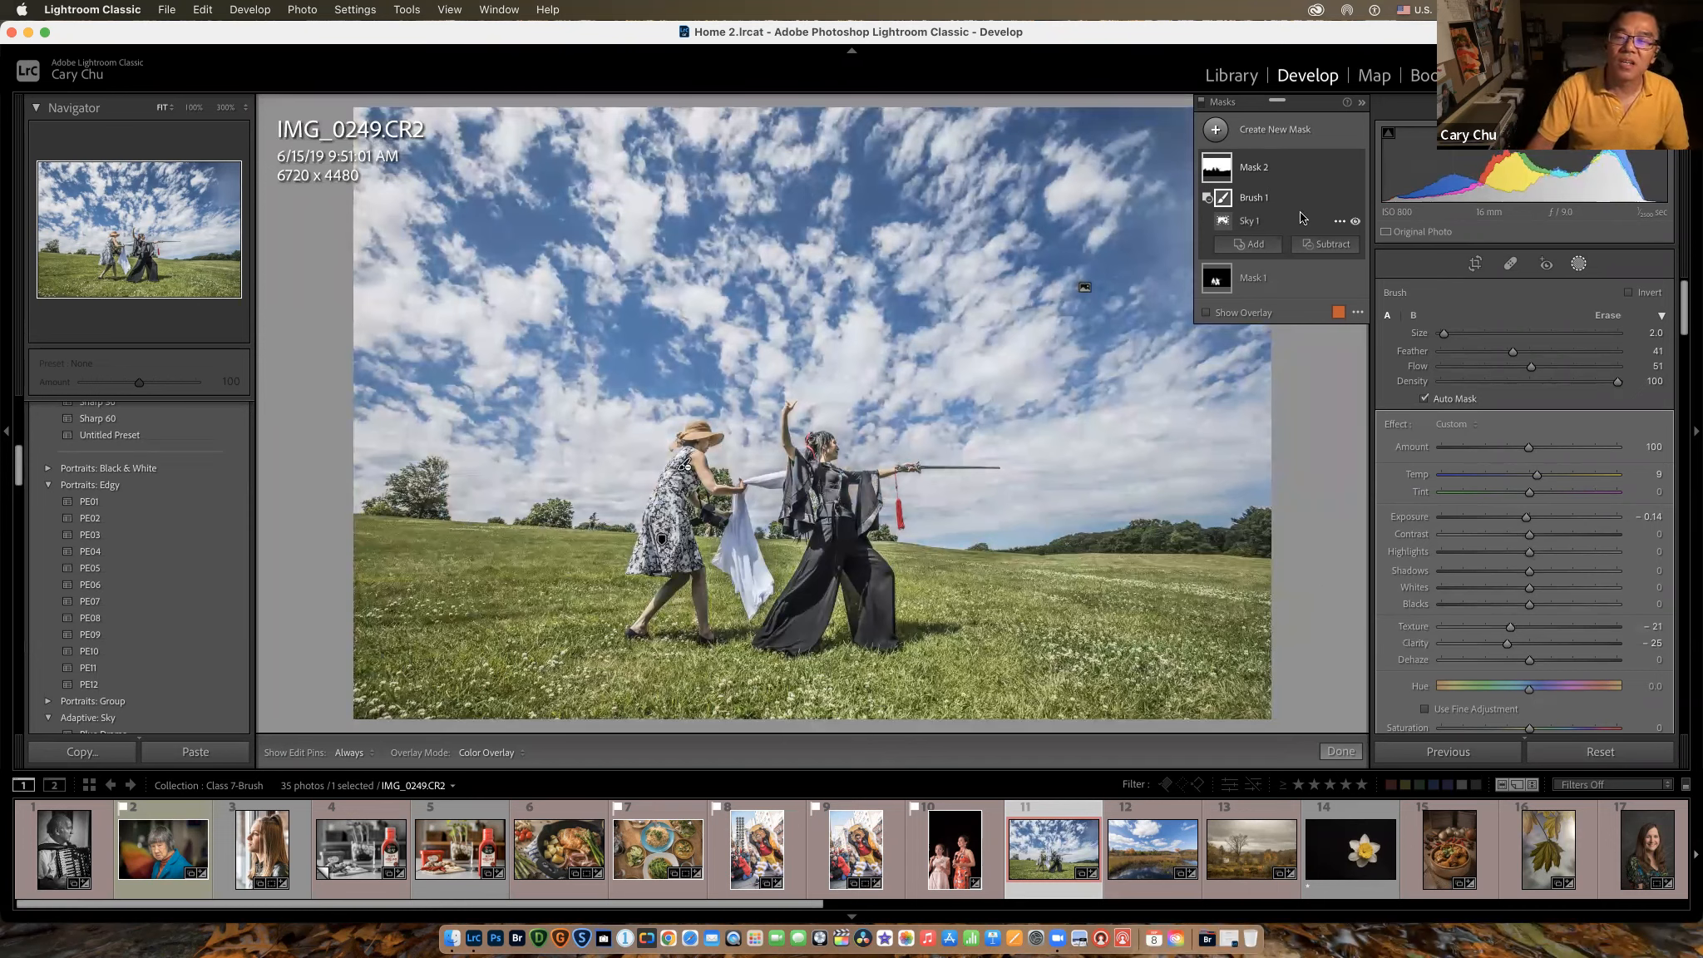
# Step: Preview the coverage of the subject and sky masks, and delete all masks from the photo
pyautogui.moveTo(1227, 281)
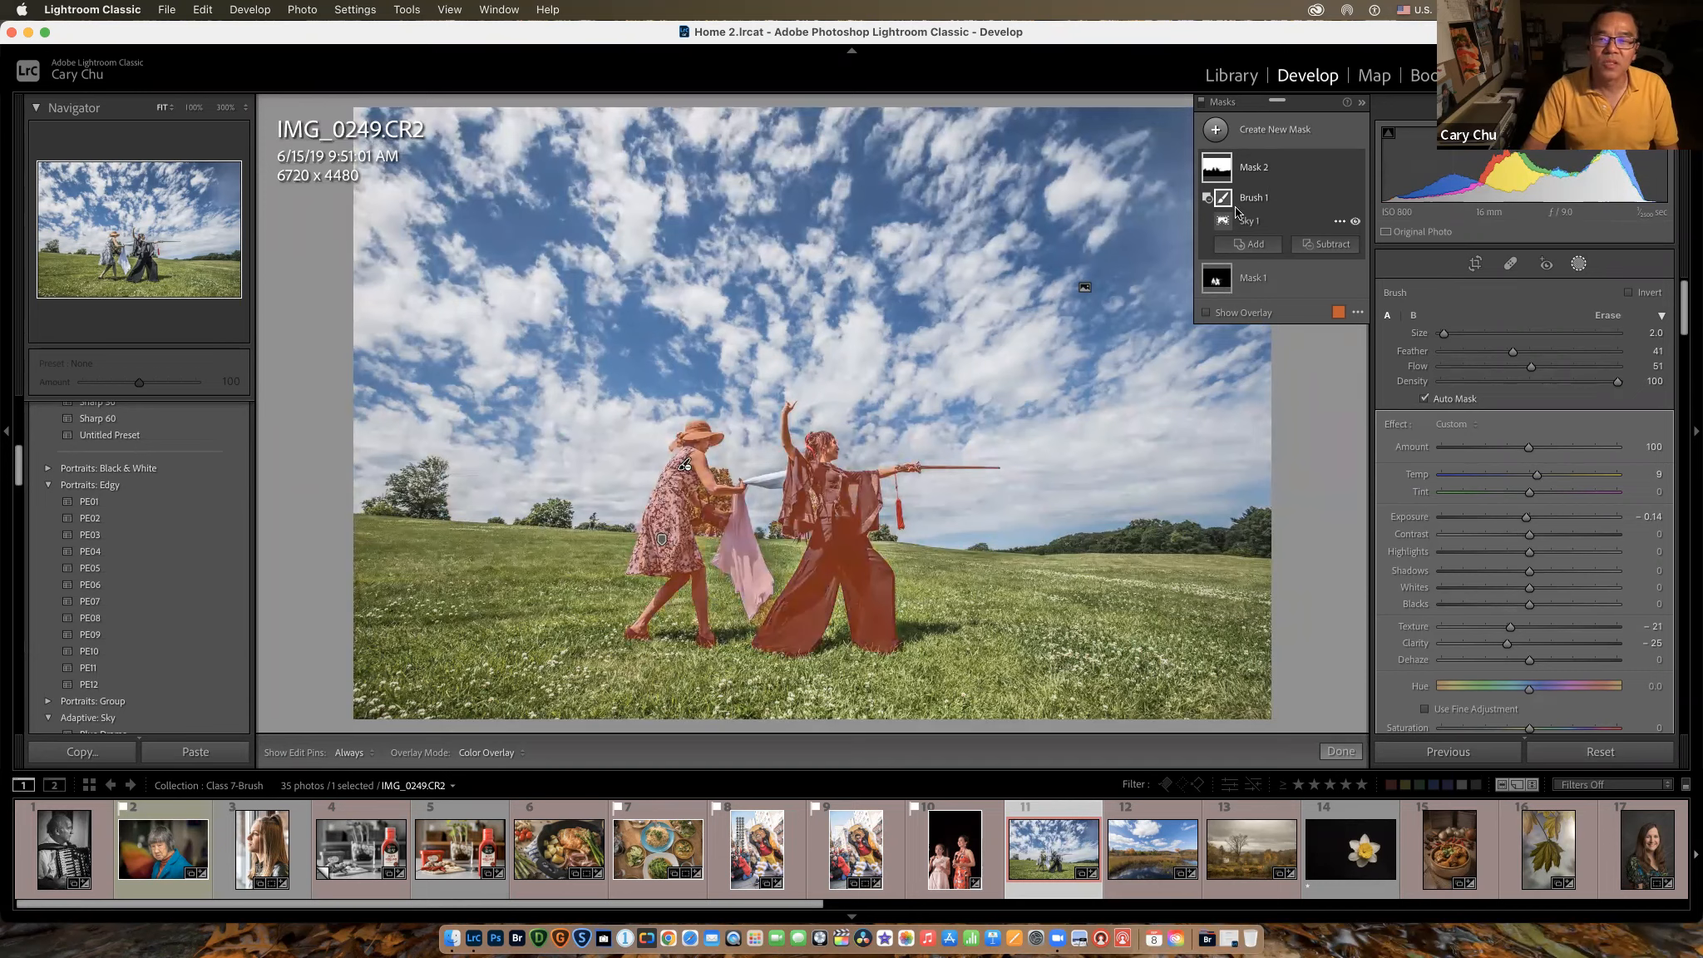
pyautogui.moveTo(1218, 172)
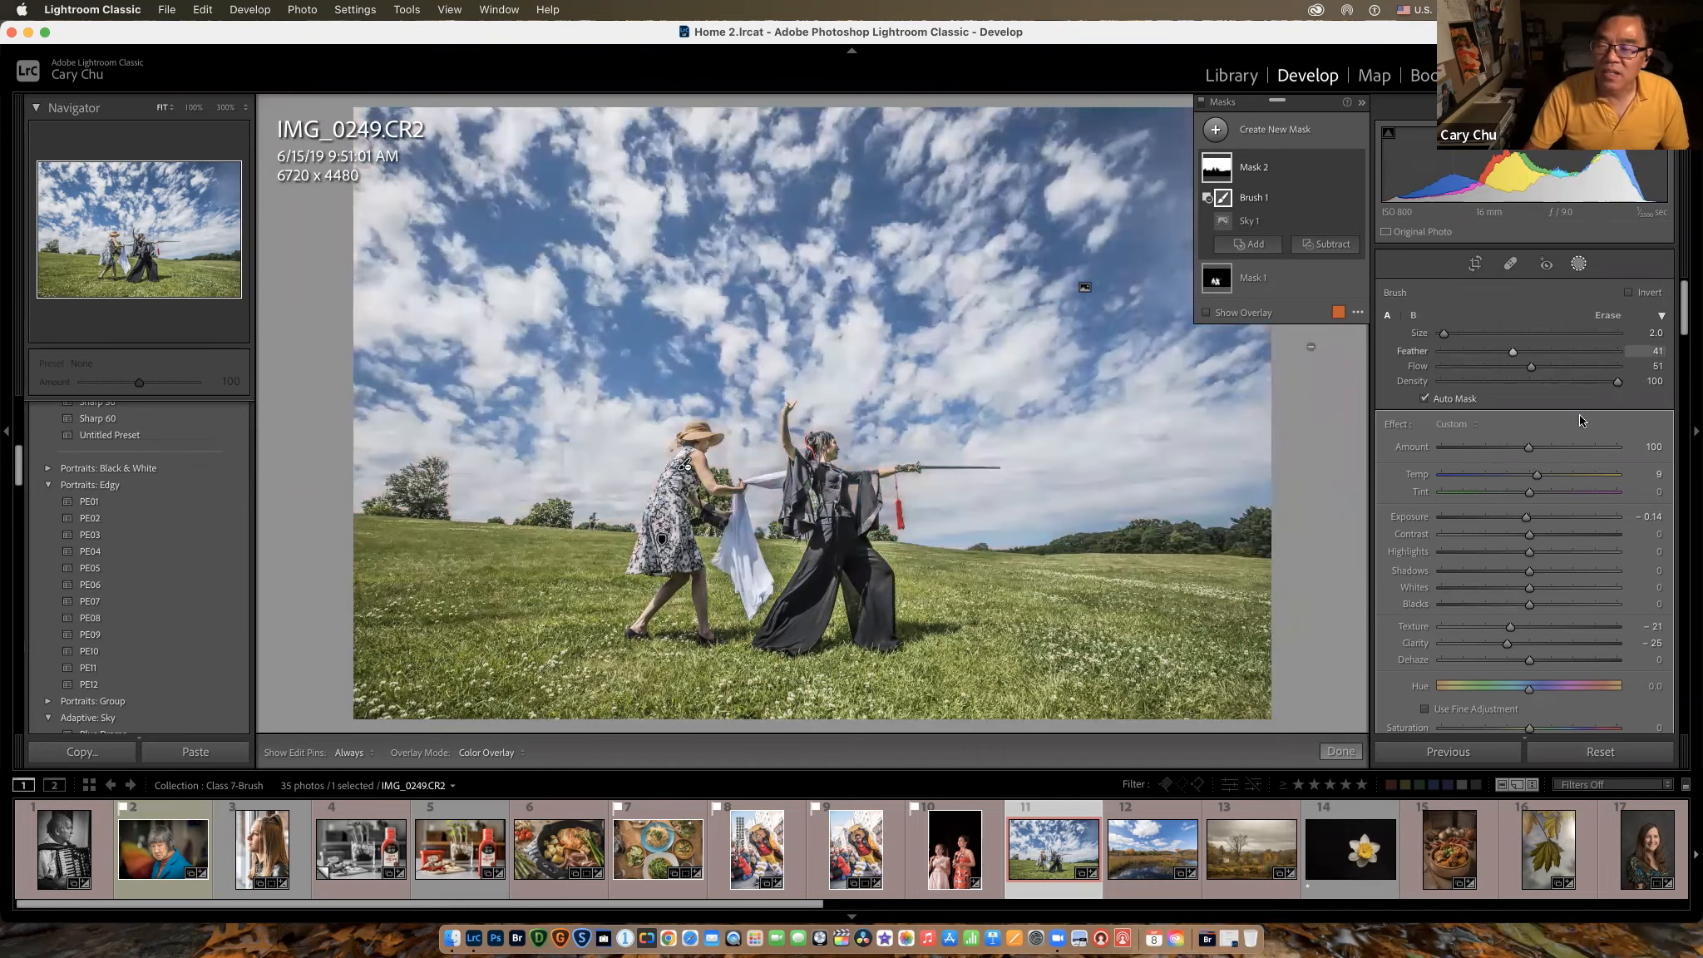
pyautogui.scroll(-10, 1601, 444)
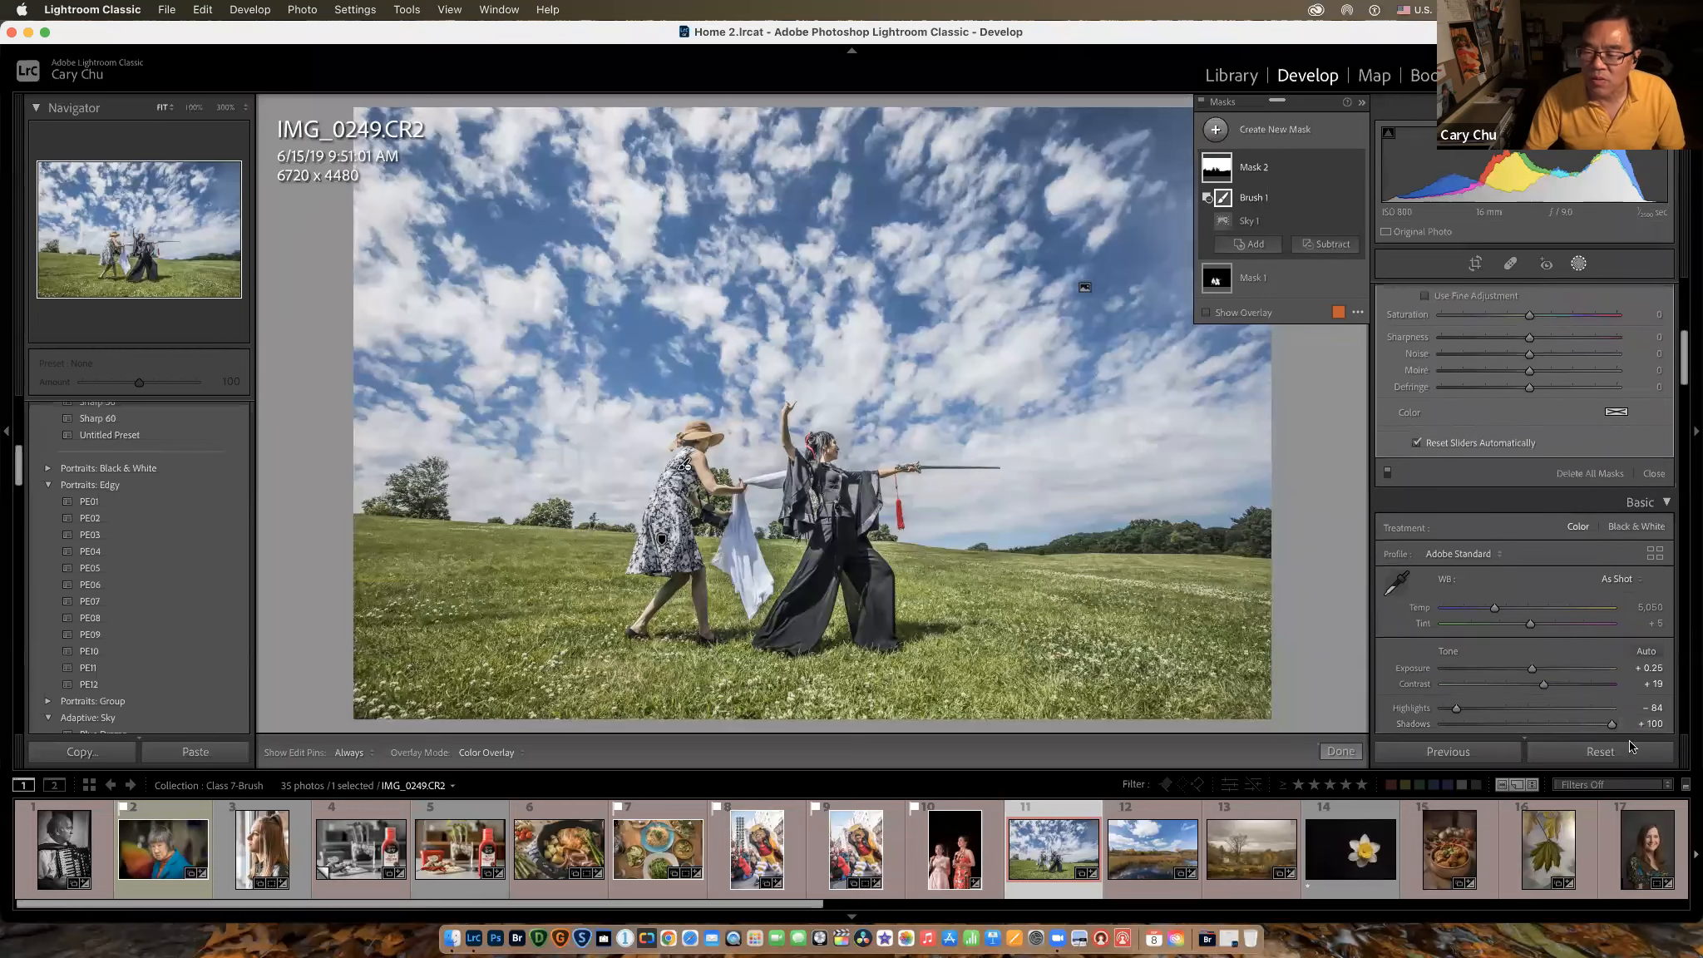
pyautogui.scroll(3, 1519, 637)
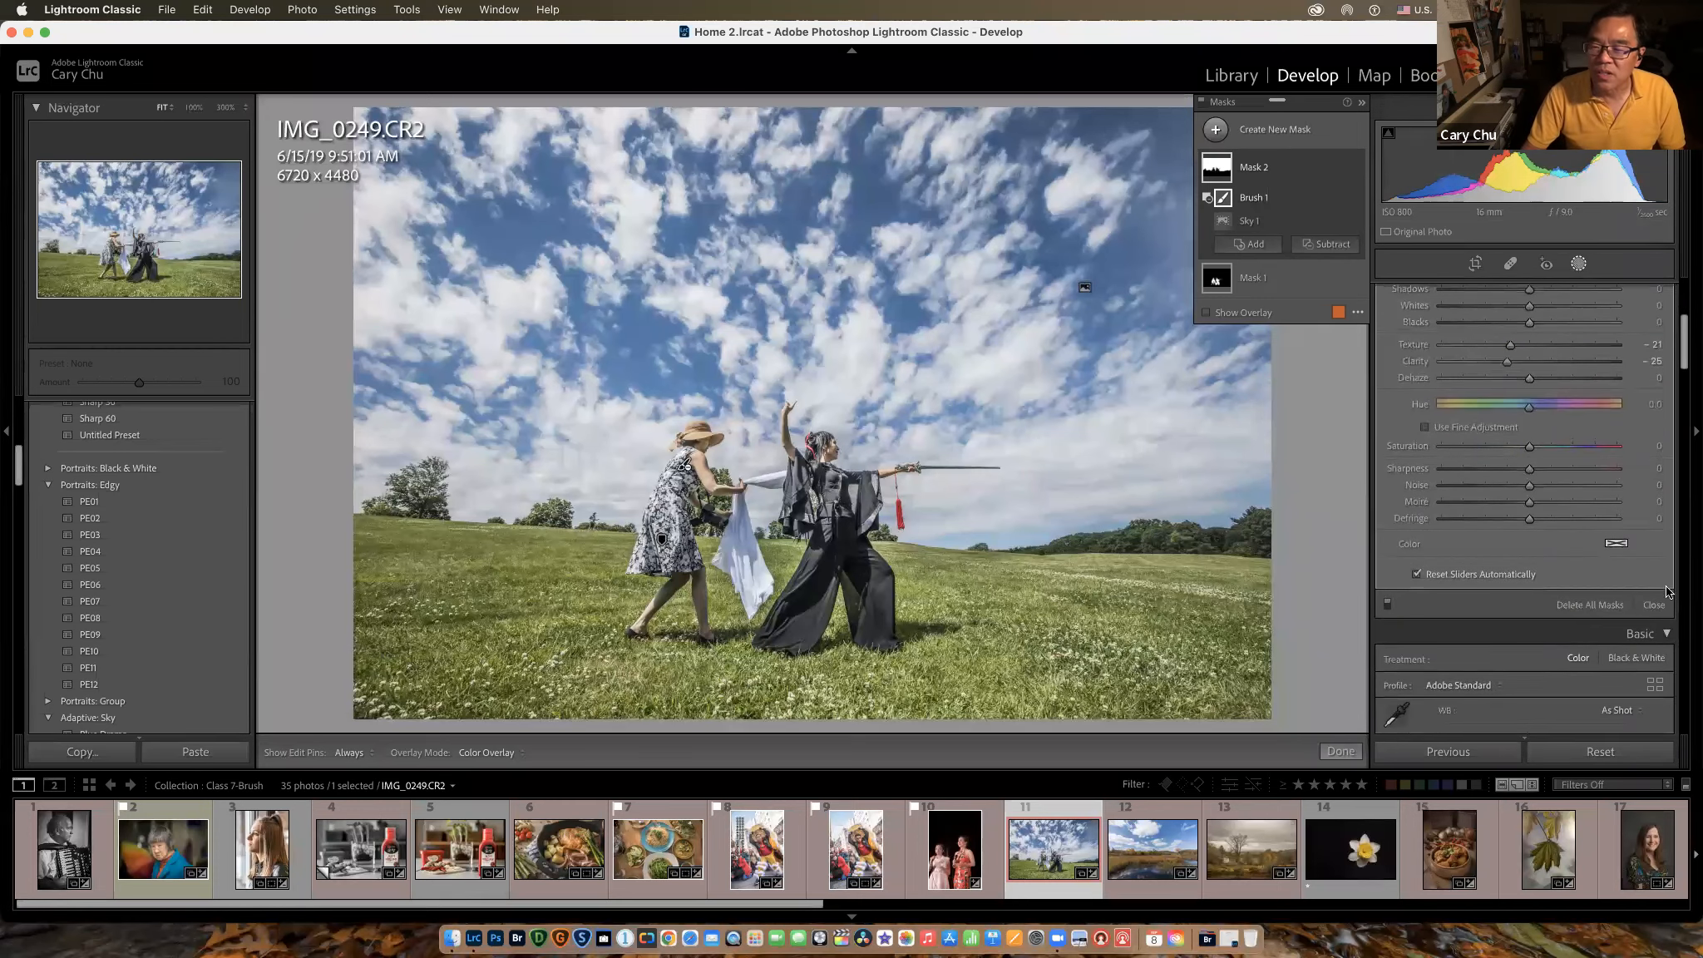
pyautogui.click(1570, 605)
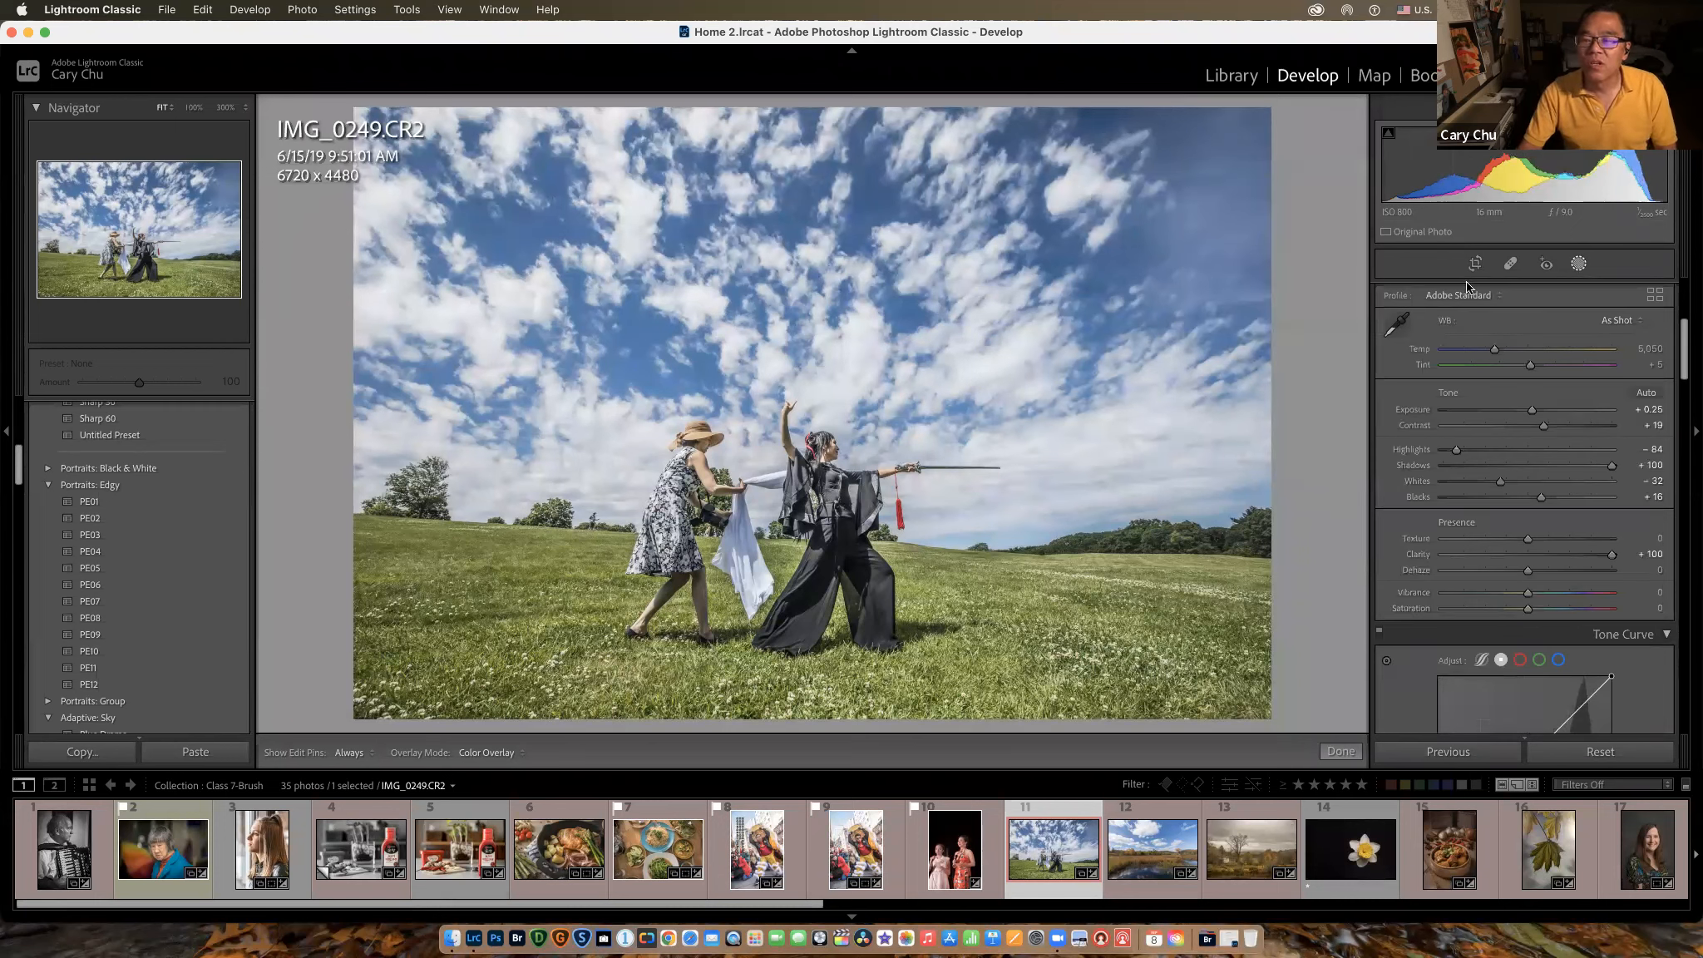
# Step: Add a brush mask with brush size 27 and paint over the right foreground grass and two cloud areas in the sky
pyautogui.scroll(-5, 1519, 291)
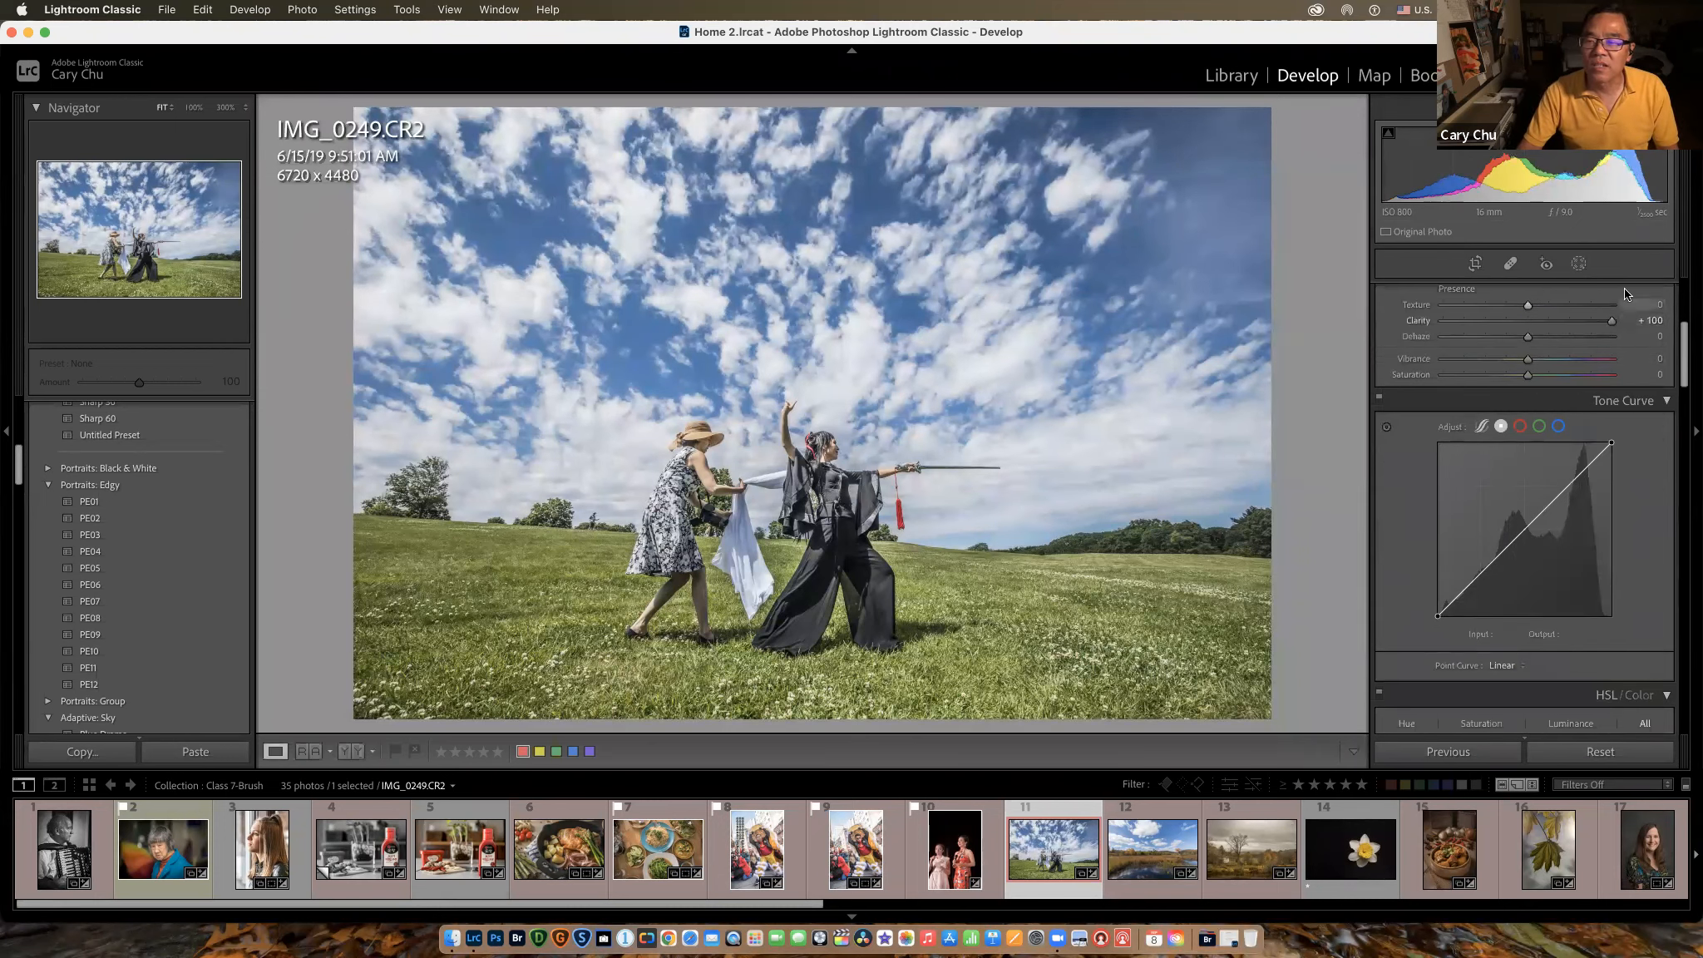
pyautogui.click(1578, 264)
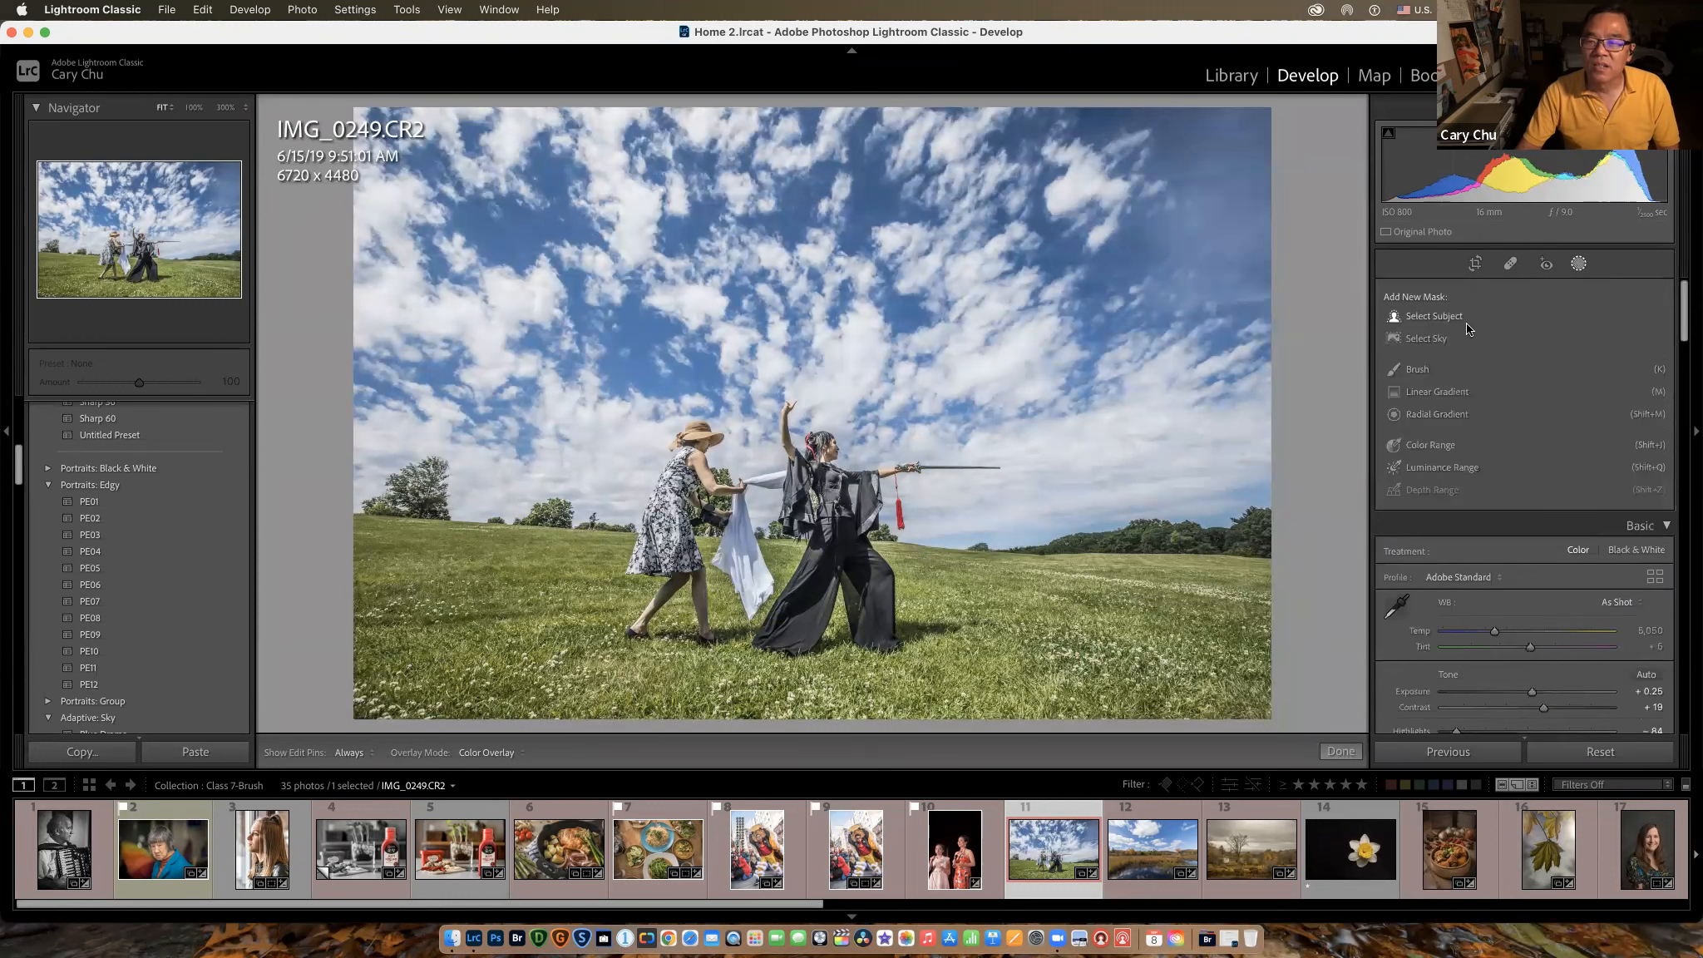
pyautogui.click(1417, 370)
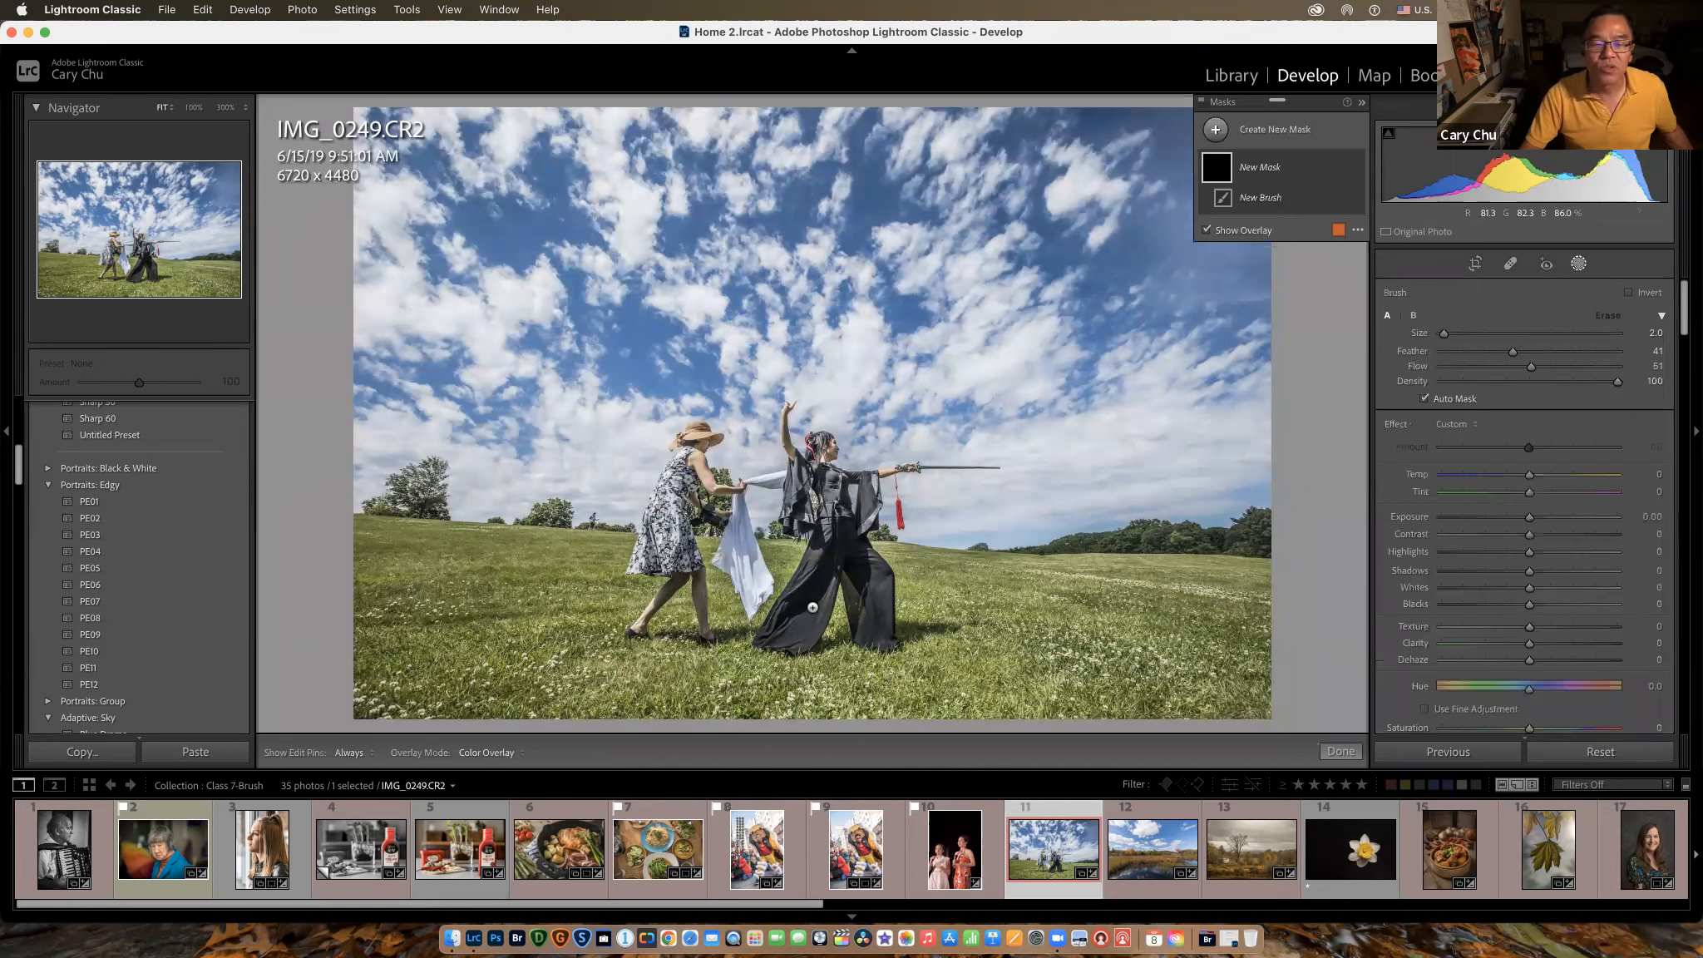
pyautogui.scroll(5, 979, 524)
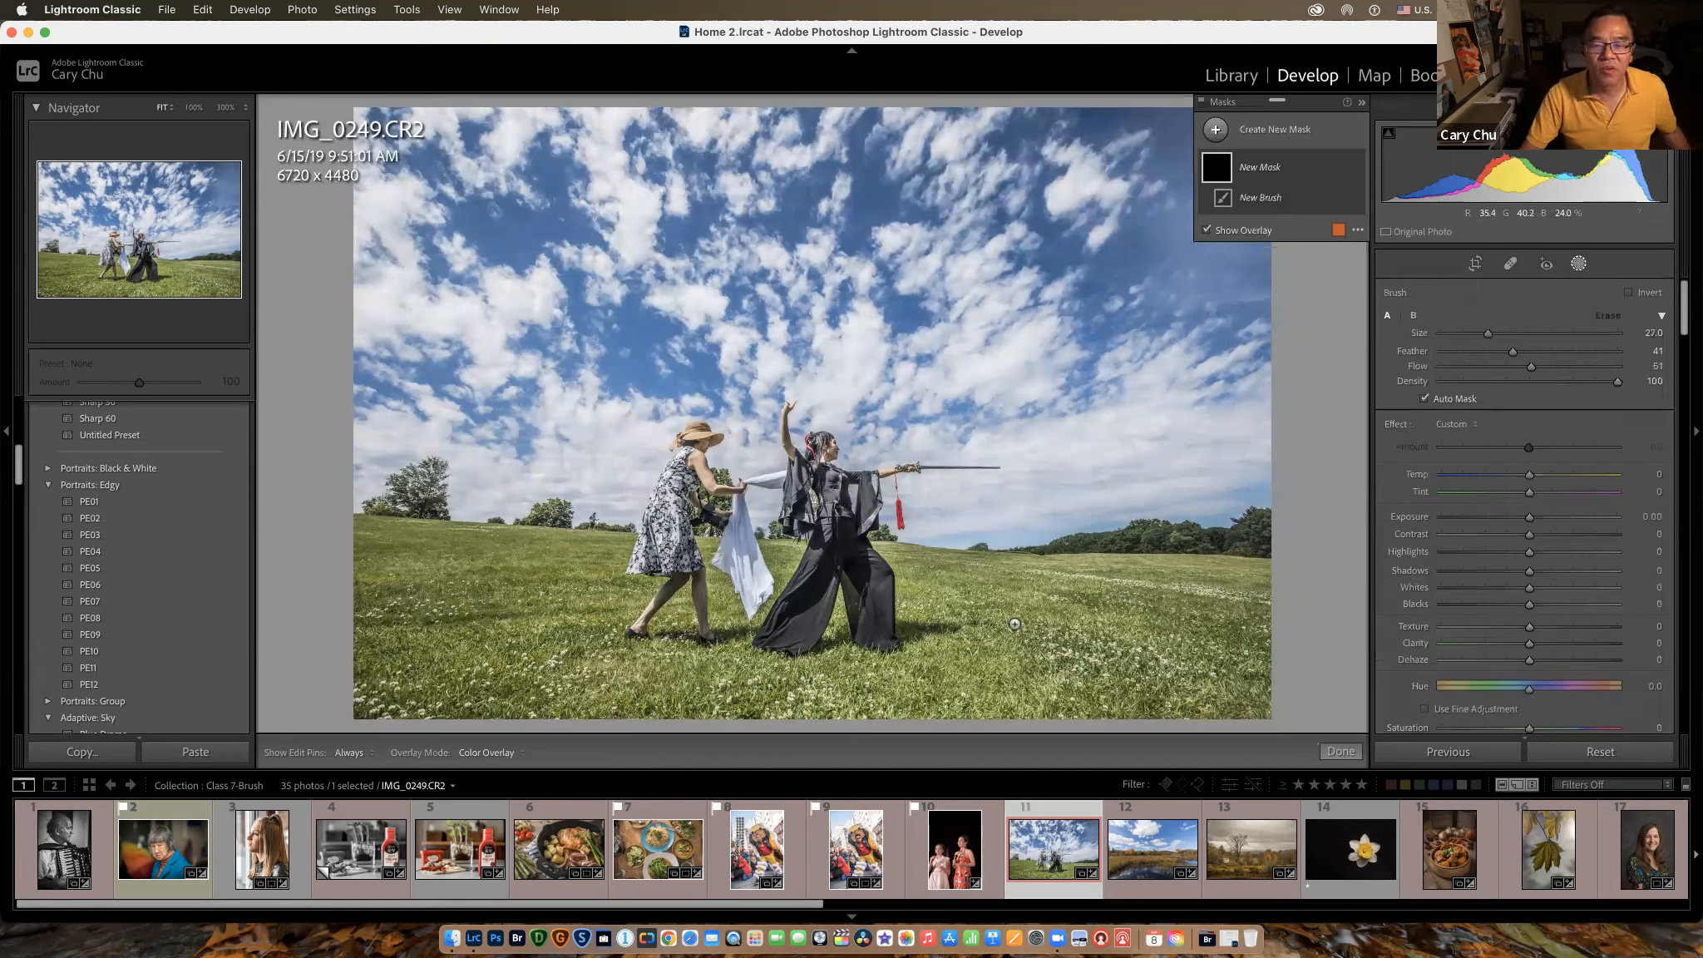
pyautogui.moveTo(1078, 623)
pyautogui.mouseDown()
pyautogui.moveTo(1252, 640)
pyautogui.moveTo(1218, 677)
pyautogui.moveTo(1243, 671)
pyautogui.mouseUp()
pyautogui.moveTo(620, 365); pyautogui.dragTo(566, 407)
pyautogui.moveTo(1012, 233); pyautogui.dragTo(957, 282)
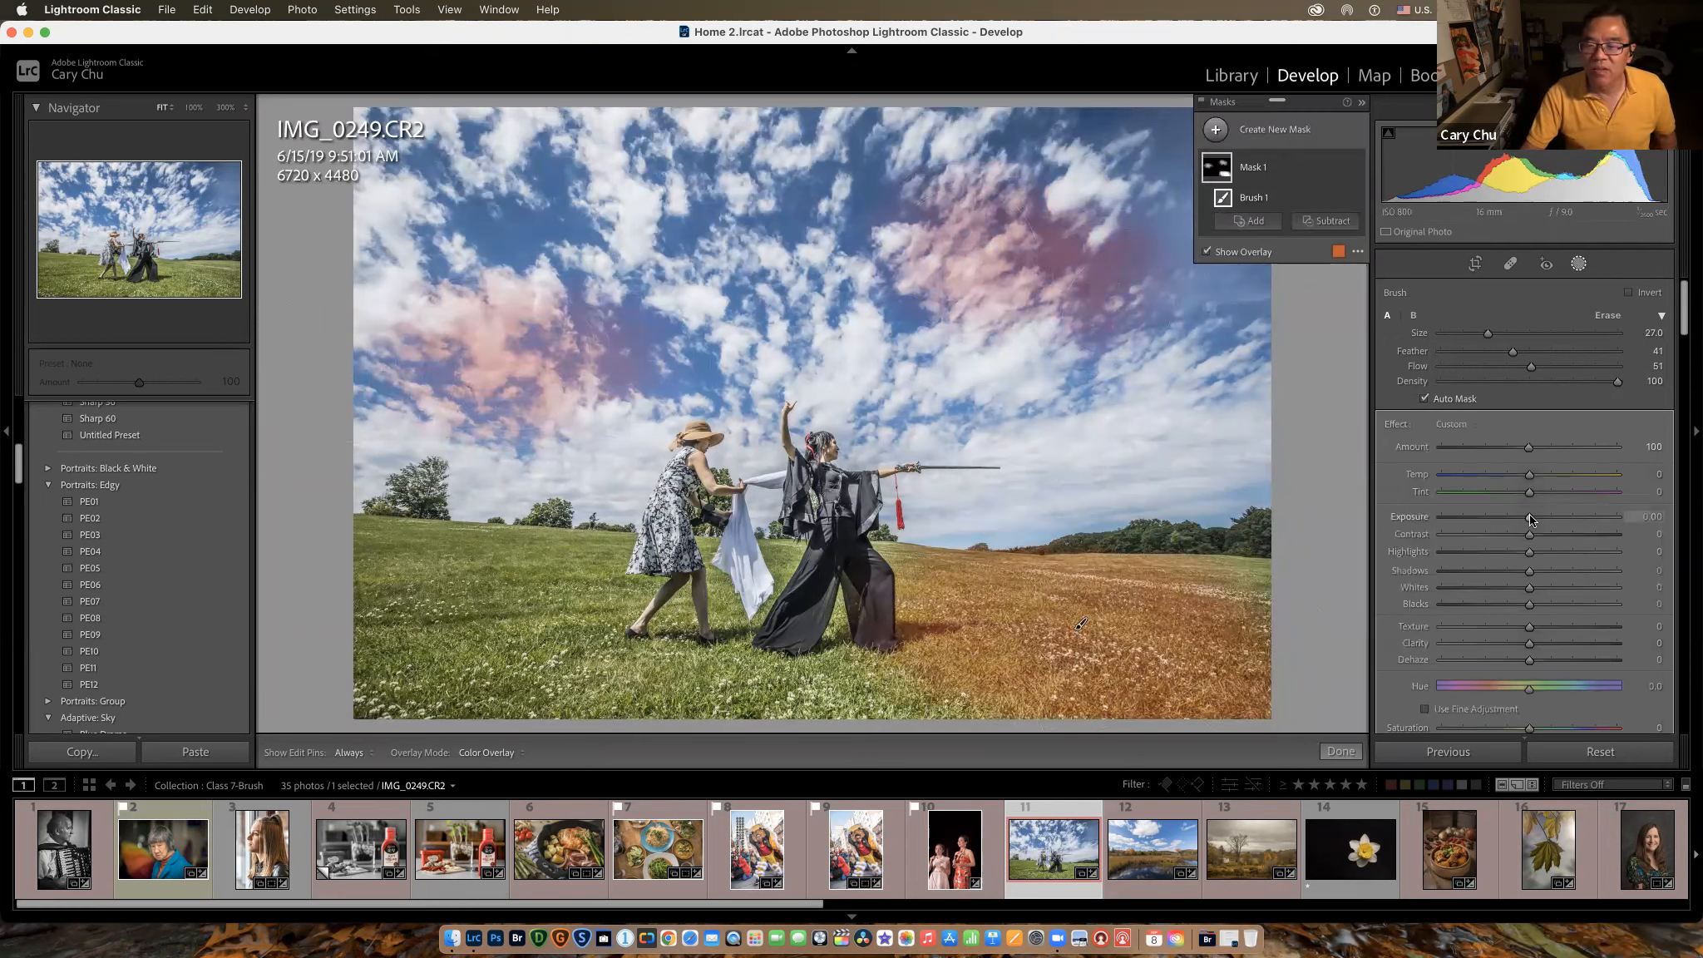
# Step: Hide the overlay, set the brush mask's Exposure to 0.18 and paint over more clouds in the middle of the sky
pyautogui.press('o')
pyautogui.moveTo(1532, 517)
pyautogui.mouseDown()
pyautogui.moveTo(1587, 525)
pyautogui.moveTo(1546, 521)
pyautogui.mouseUp()
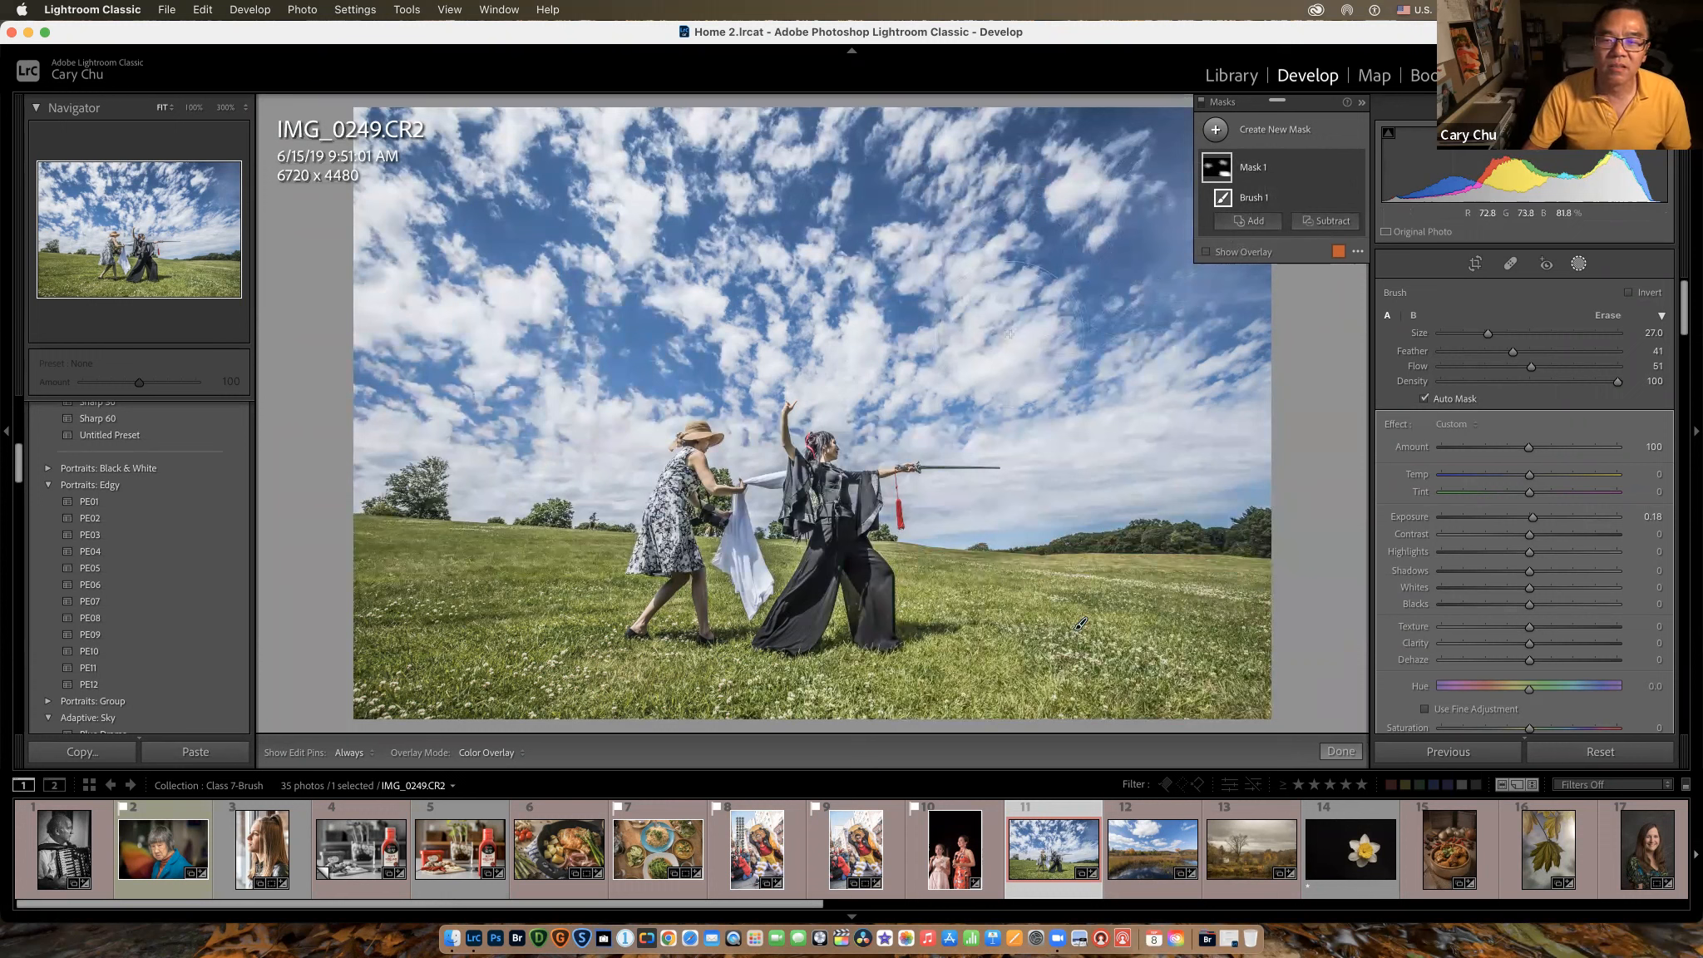
pyautogui.moveTo(1019, 324)
pyautogui.mouseDown()
pyautogui.moveTo(1120, 337)
pyautogui.moveTo(955, 329)
pyautogui.moveTo(1022, 357)
pyautogui.mouseUp()
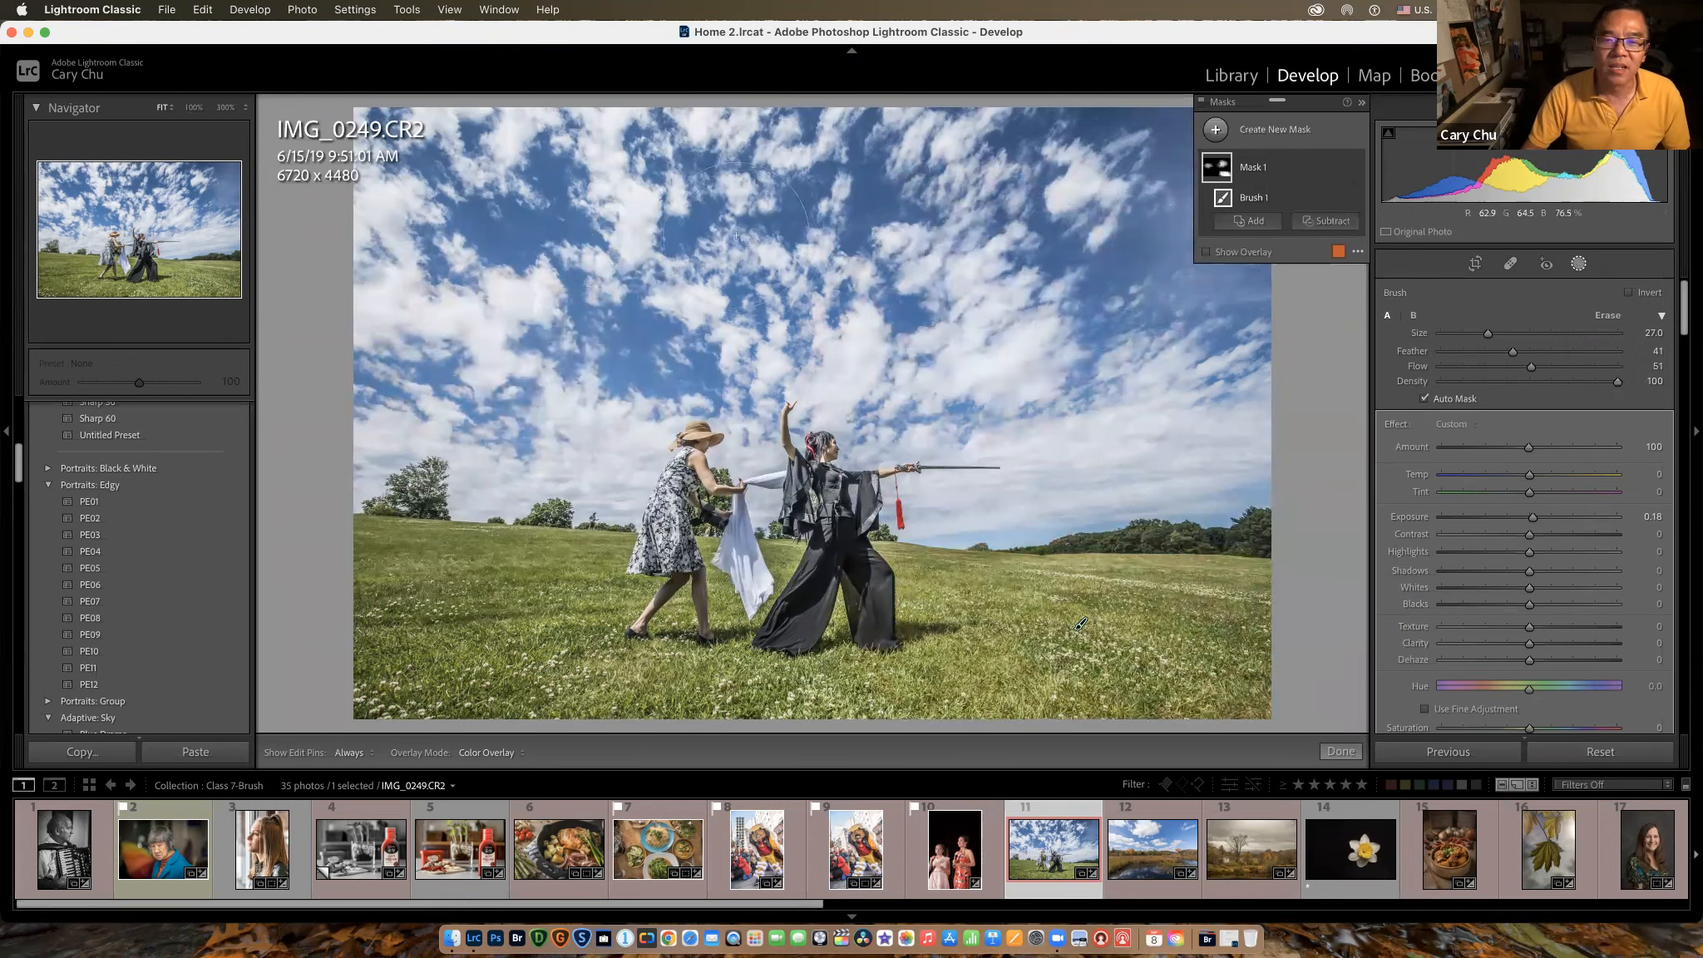
pyautogui.moveTo(819, 252); pyautogui.dragTo(819, 262)
pyautogui.moveTo(960, 324); pyautogui.dragTo(1040, 320)
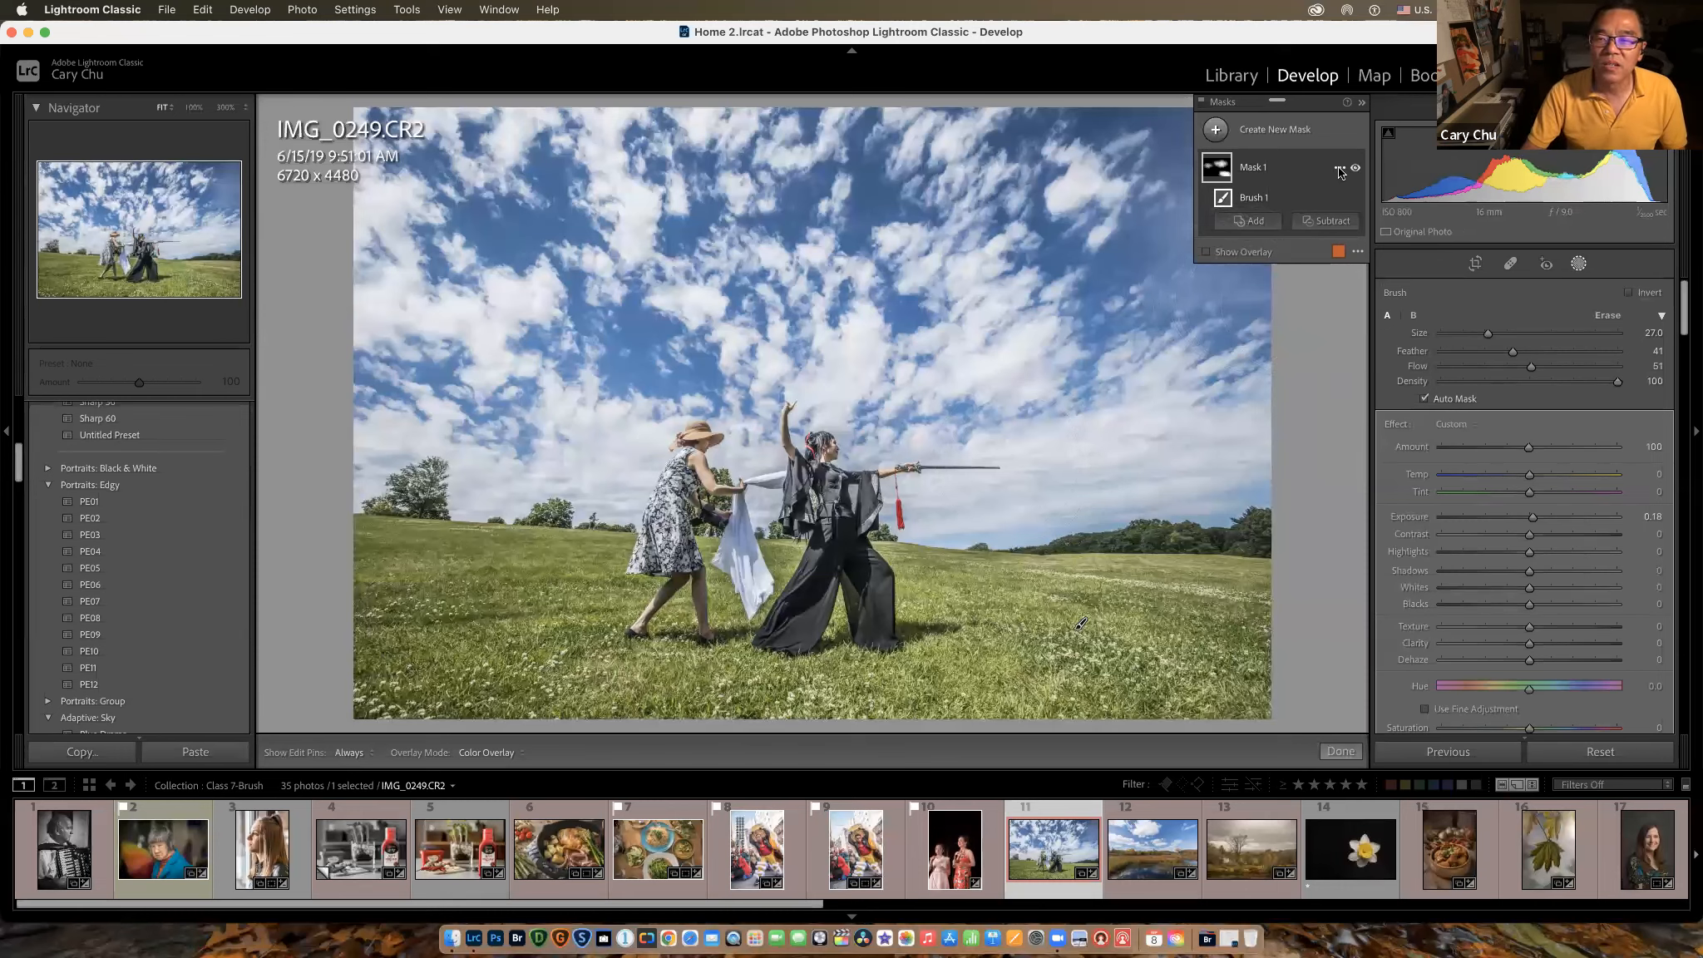
# Step: Delete the brush mask from the photo
pyautogui.click(1340, 172)
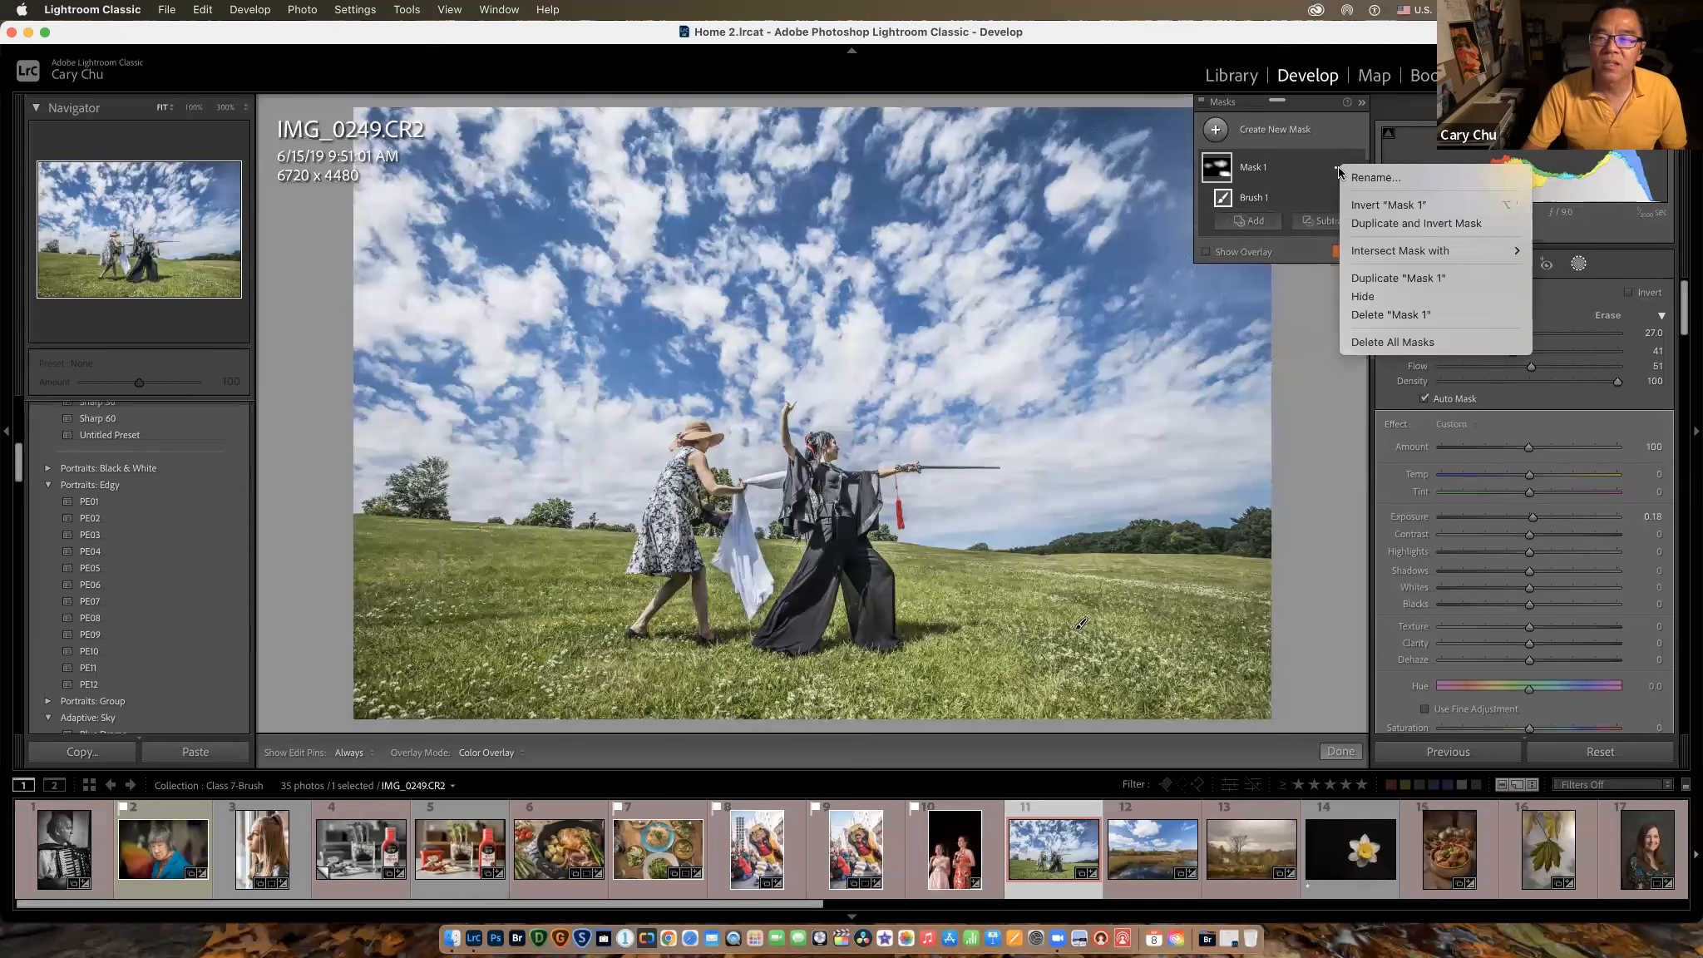
pyautogui.click(1227, 169)
pyautogui.rightClick(1227, 168)
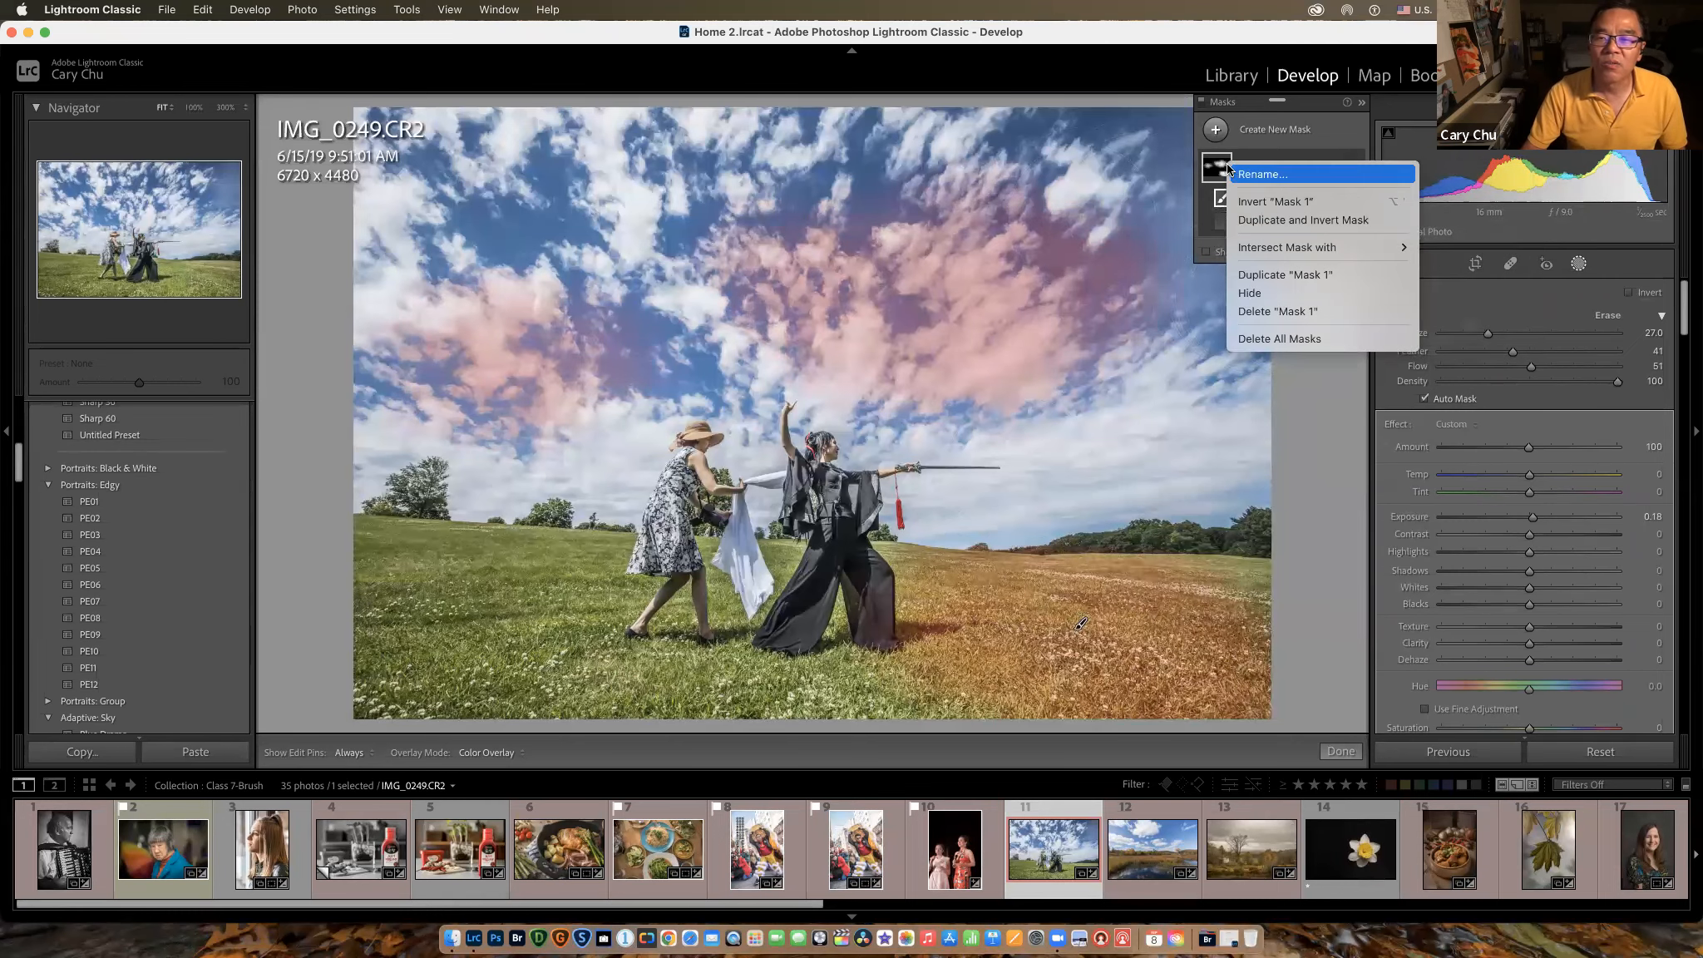
pyautogui.click(1295, 313)
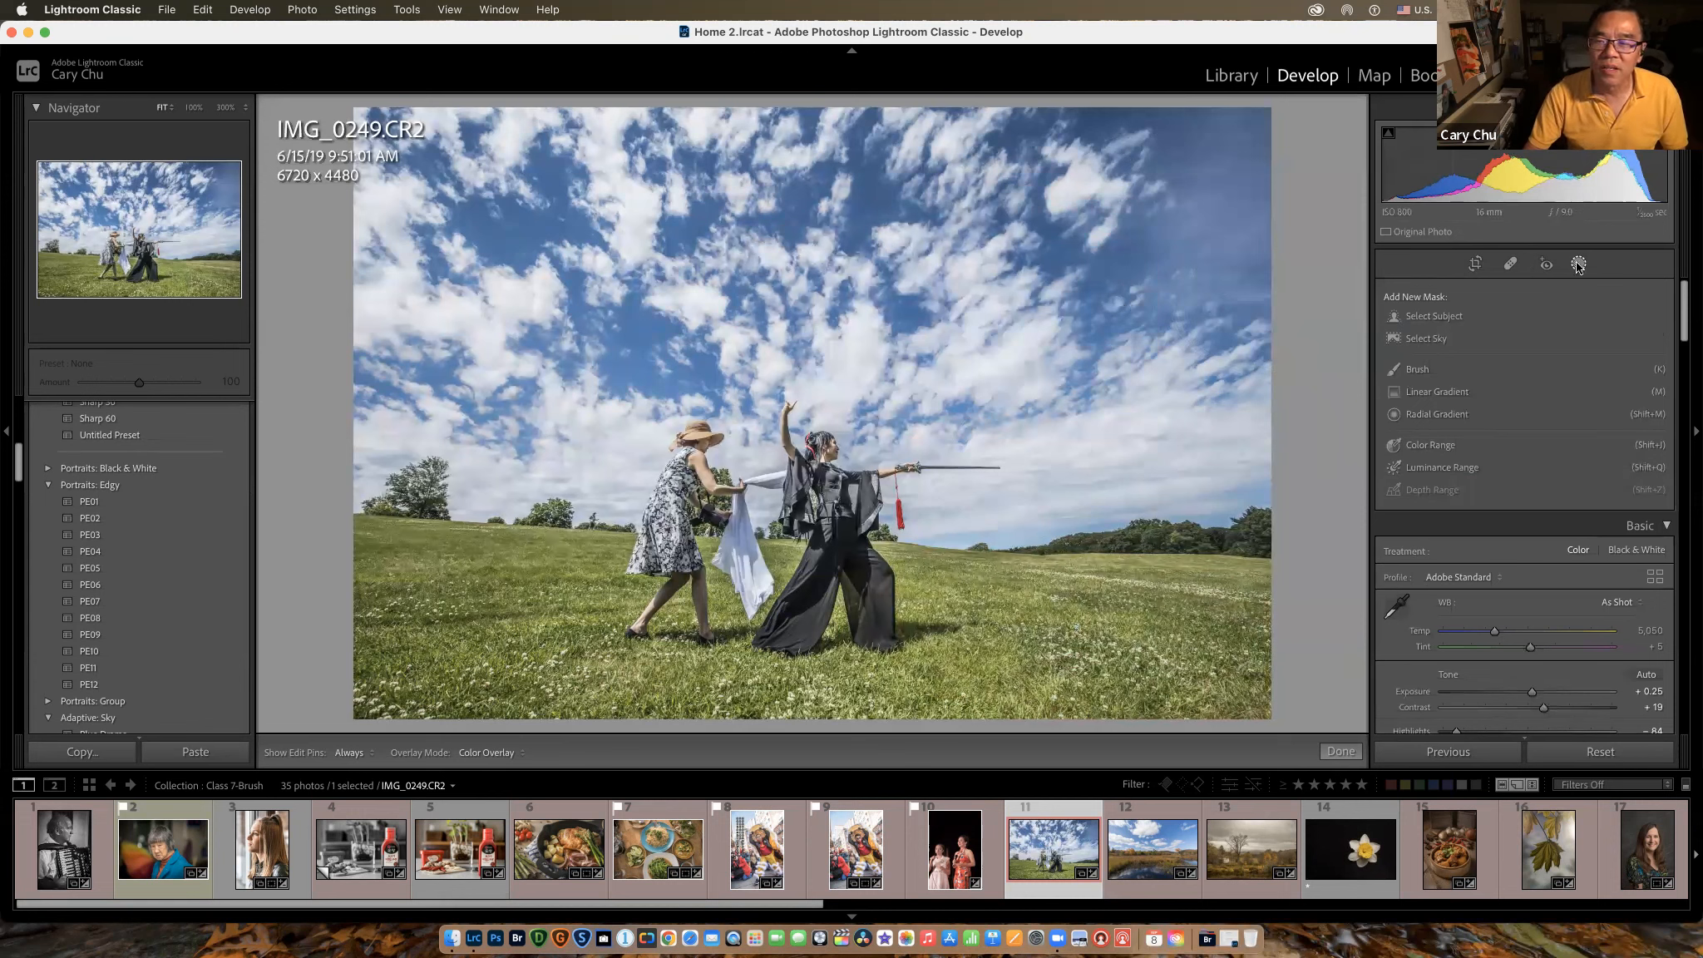
# Step: Create a subject mask and a separate sky mask, and preview the subject mask's coverage
pyautogui.click(1418, 322)
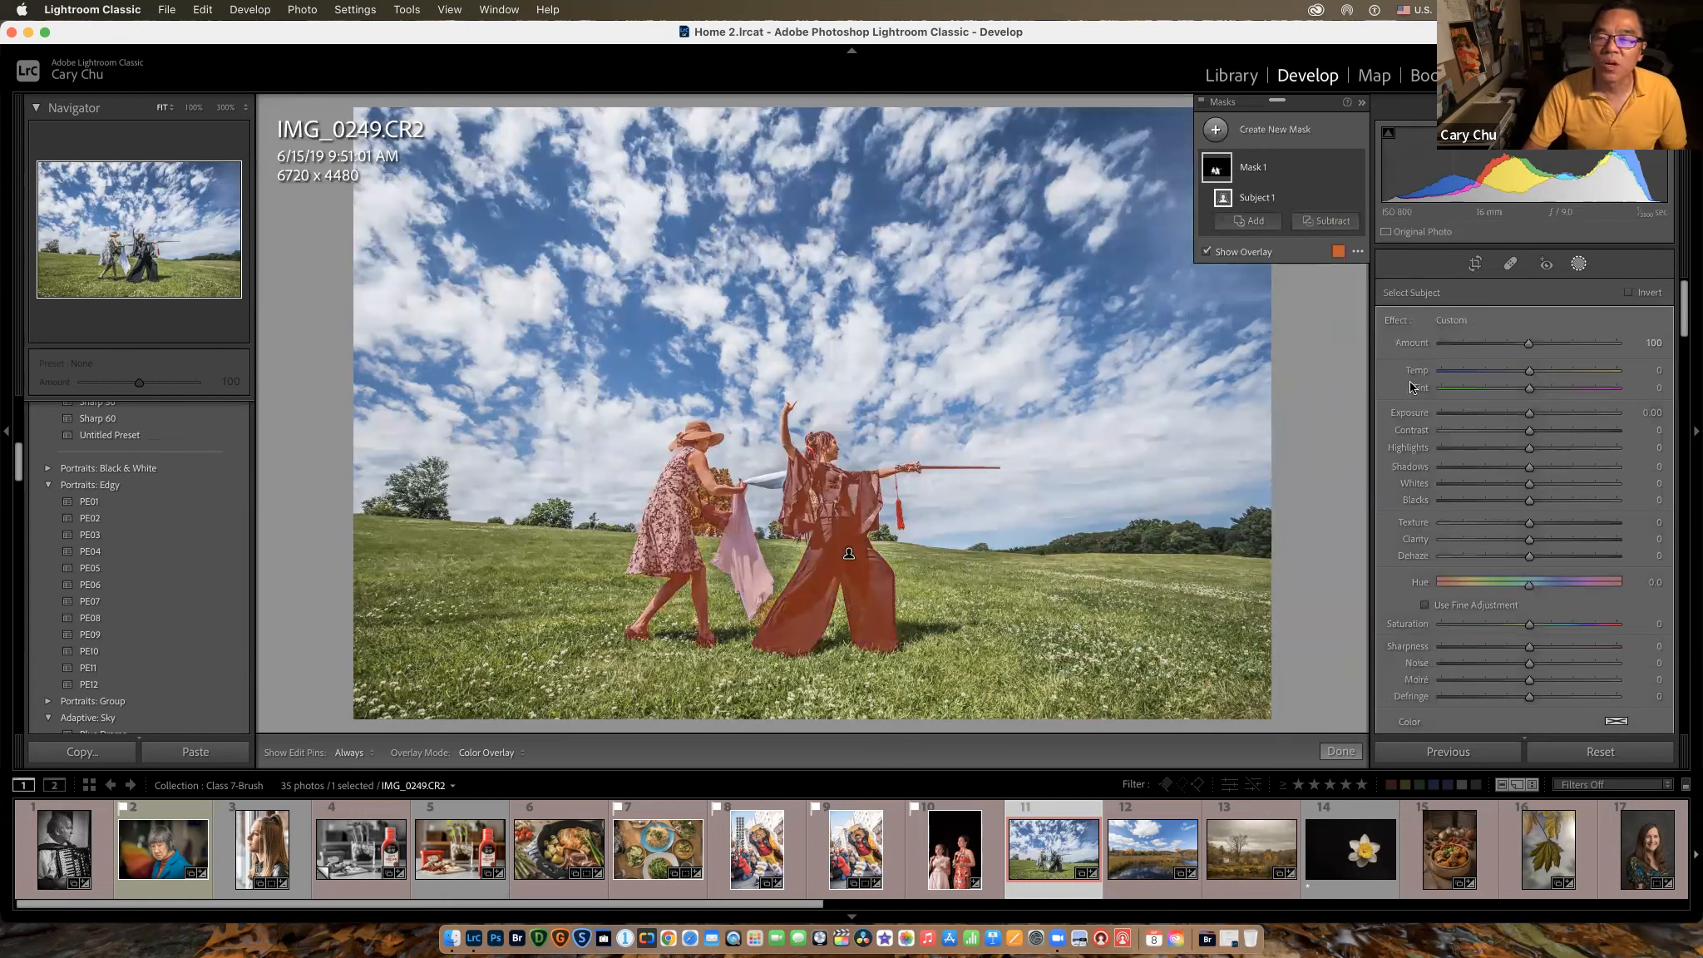
pyautogui.click(1216, 130)
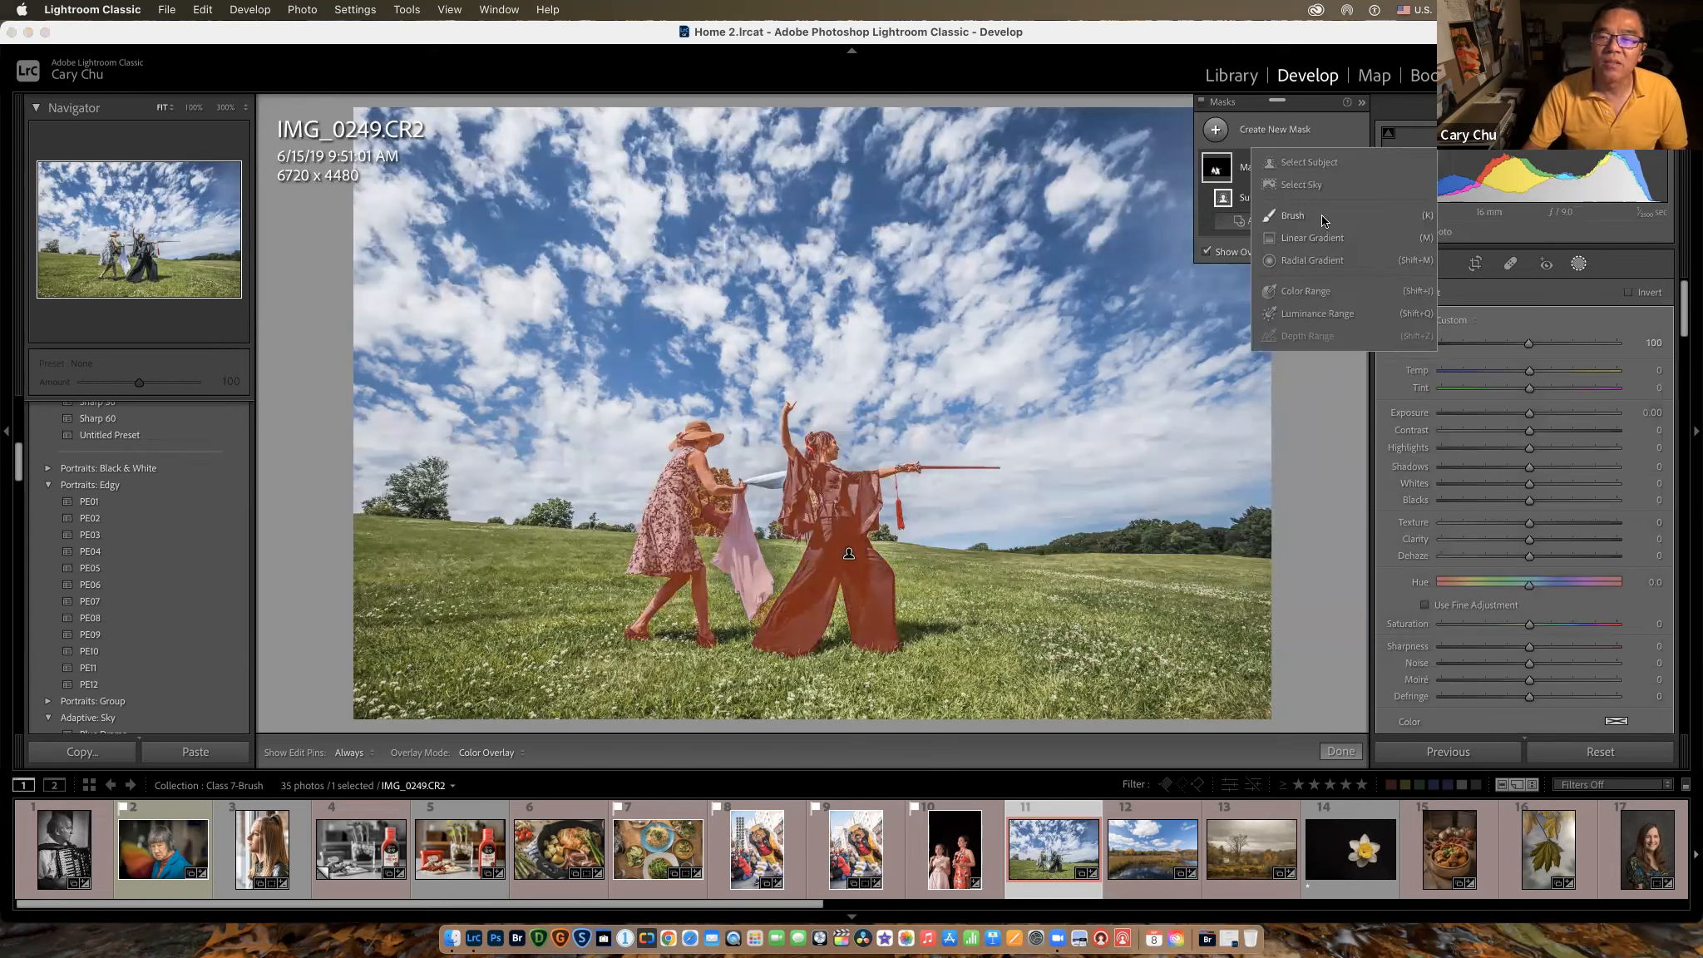
pyautogui.click(1315, 188)
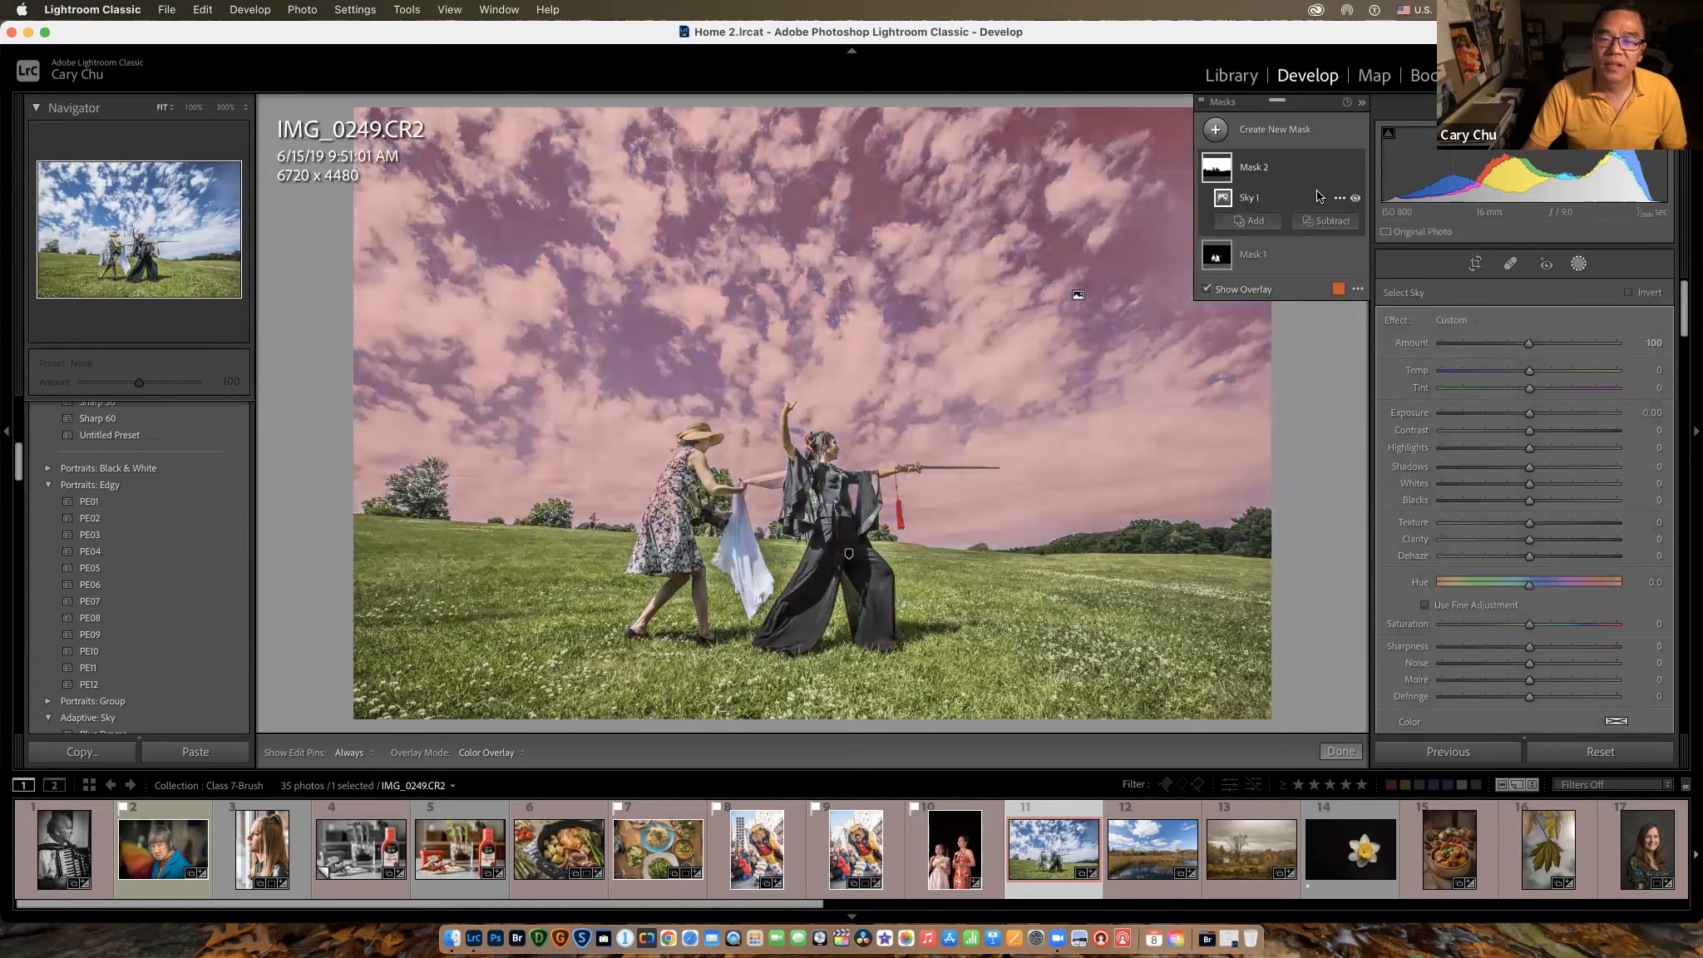
pyautogui.moveTo(1222, 268)
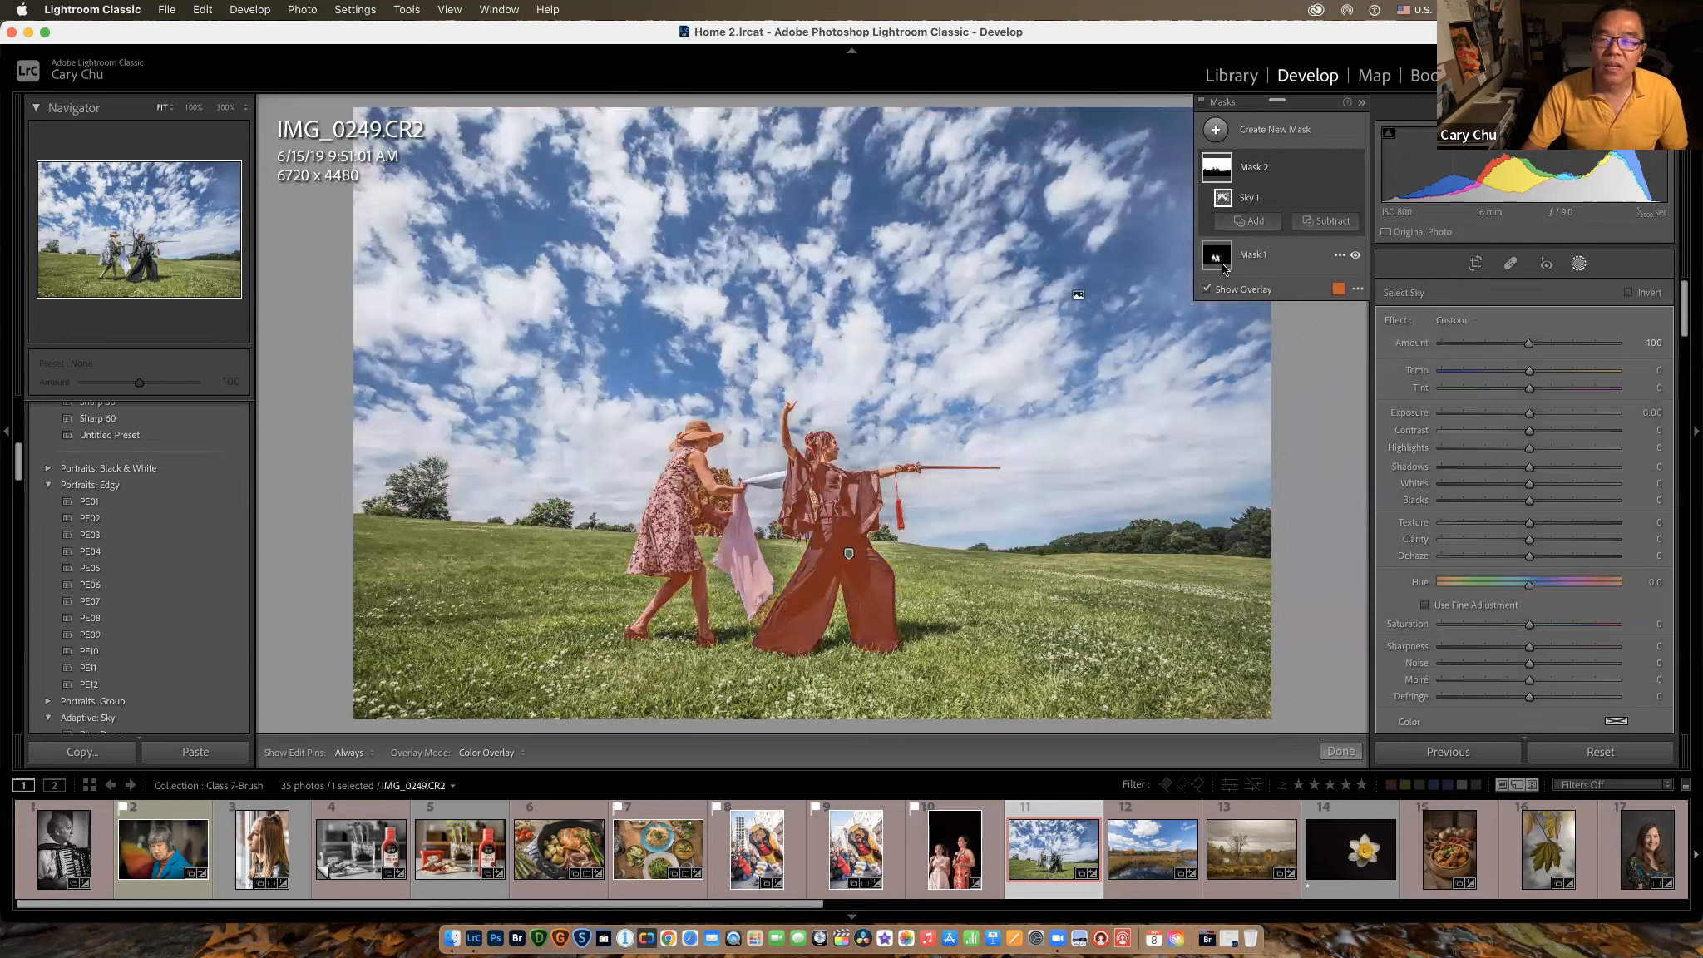
# Step: Duplicate and invert the subject mask, hide the overlay and set the inverted mask's Exposure to −0.61
pyautogui.click(1340, 257)
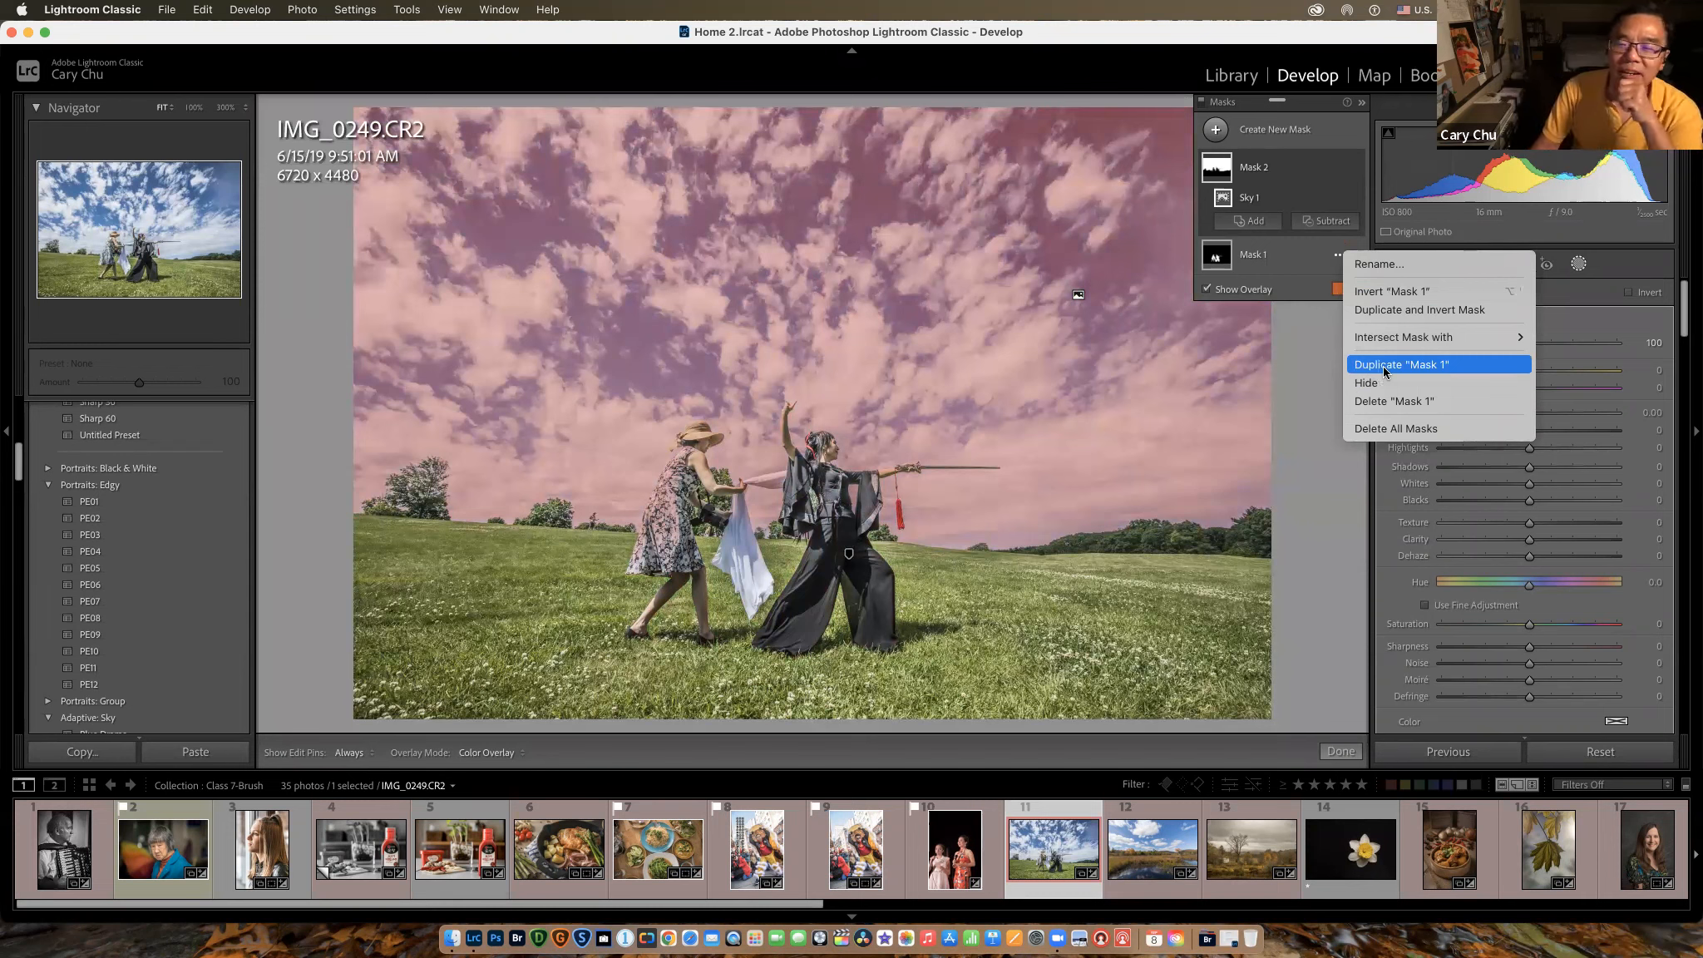
pyautogui.click(1422, 312)
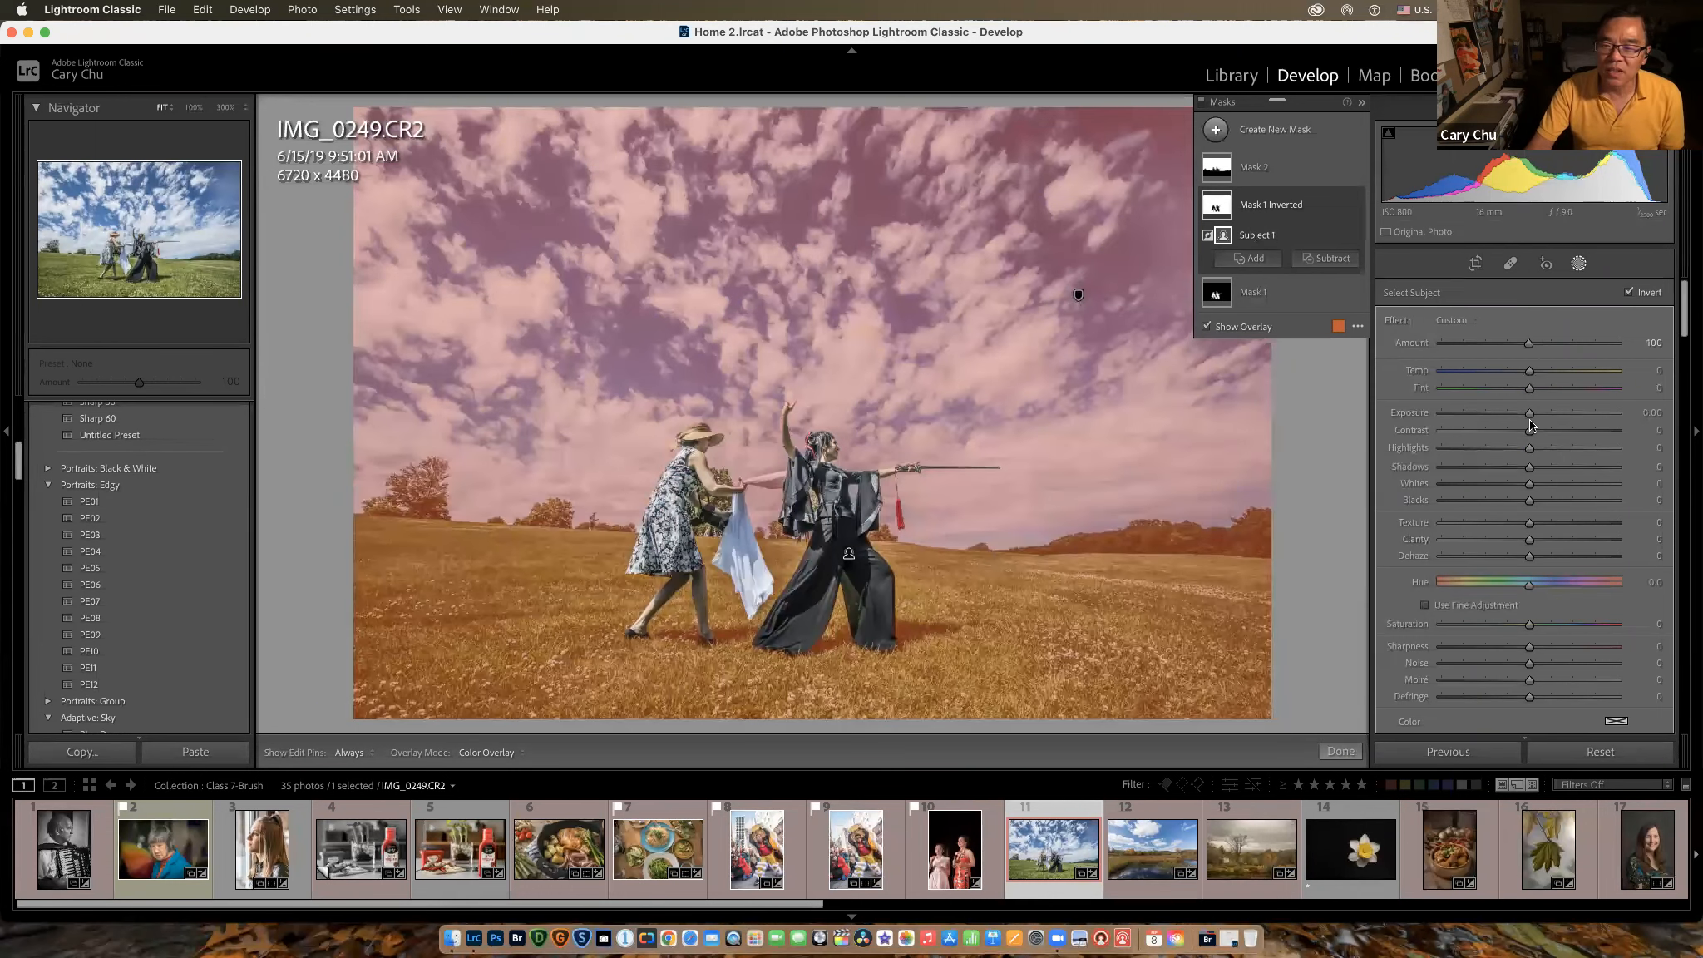
pyautogui.press('o')
pyautogui.moveTo(1525, 415); pyautogui.dragTo(1515, 418)
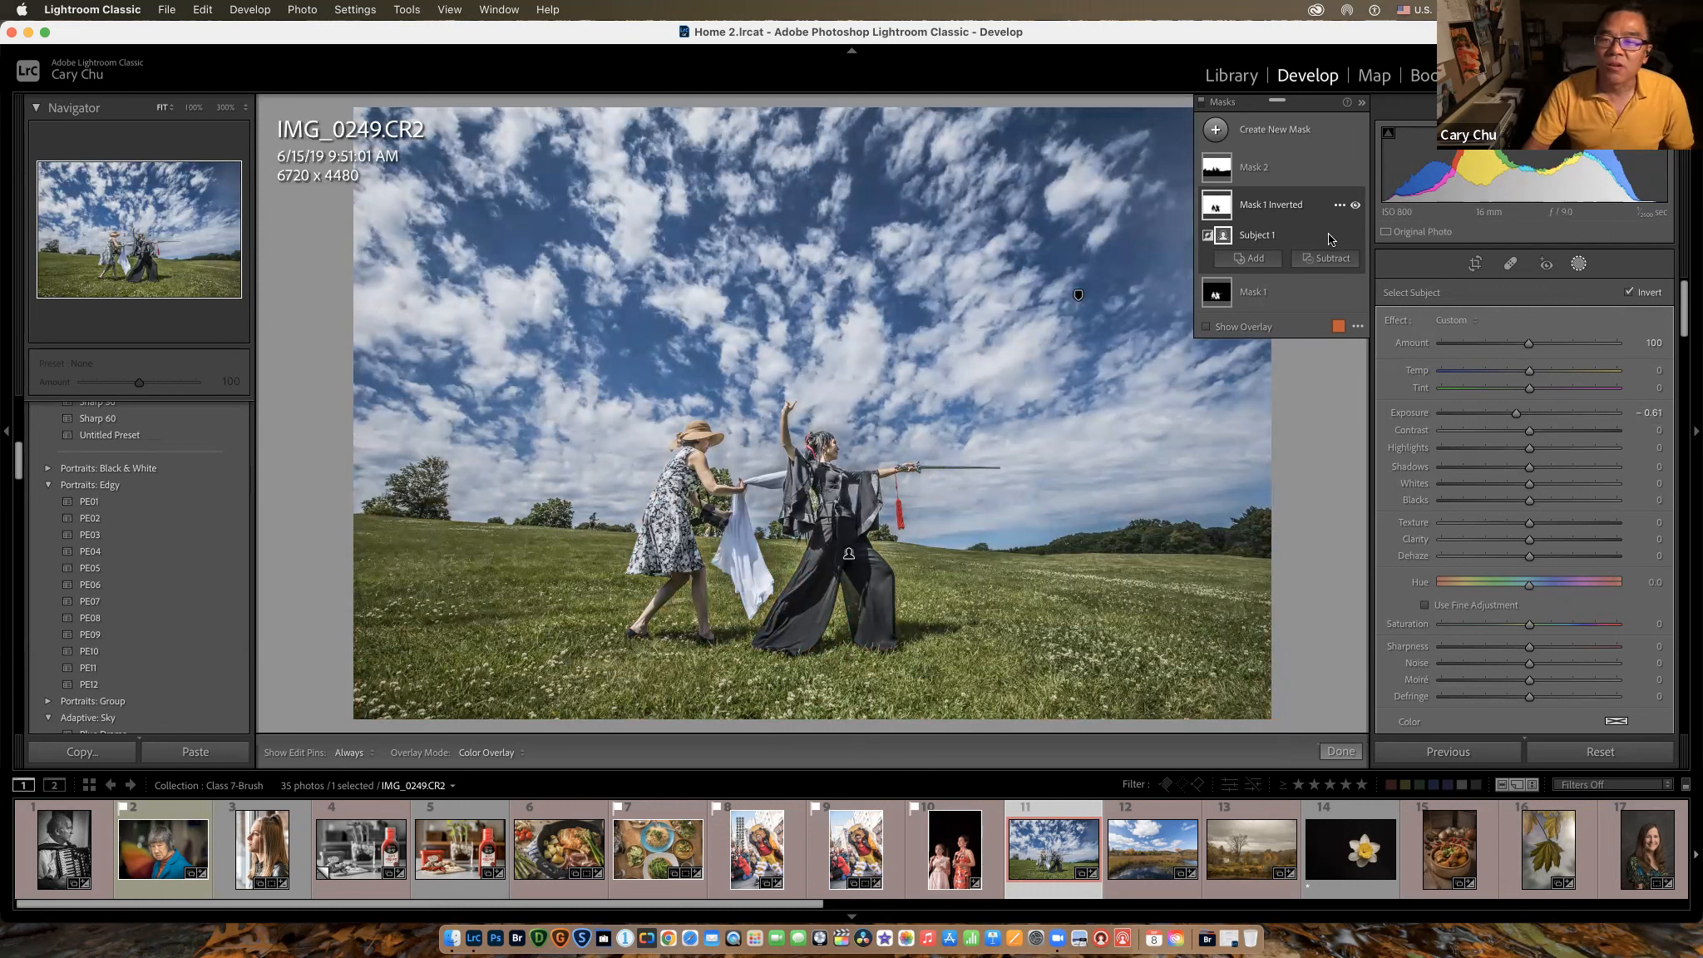
# Step: Turn off the inverted subject mask and the original subject mask
pyautogui.moveTo(1354, 208)
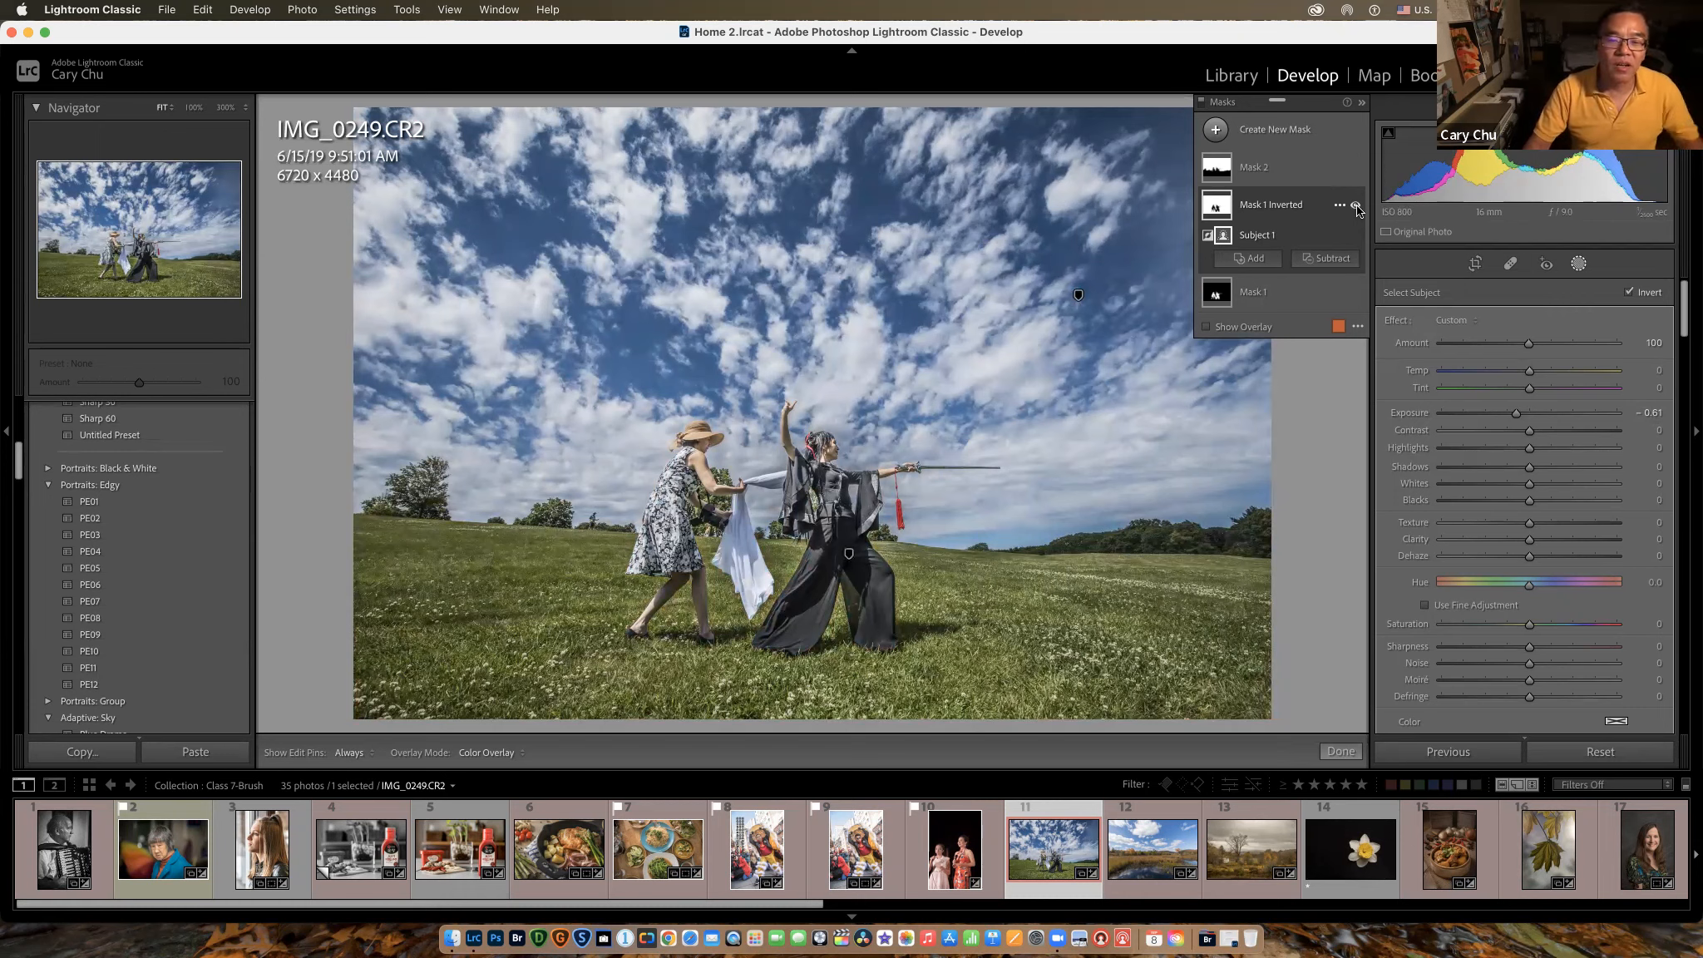
pyautogui.click(1356, 207)
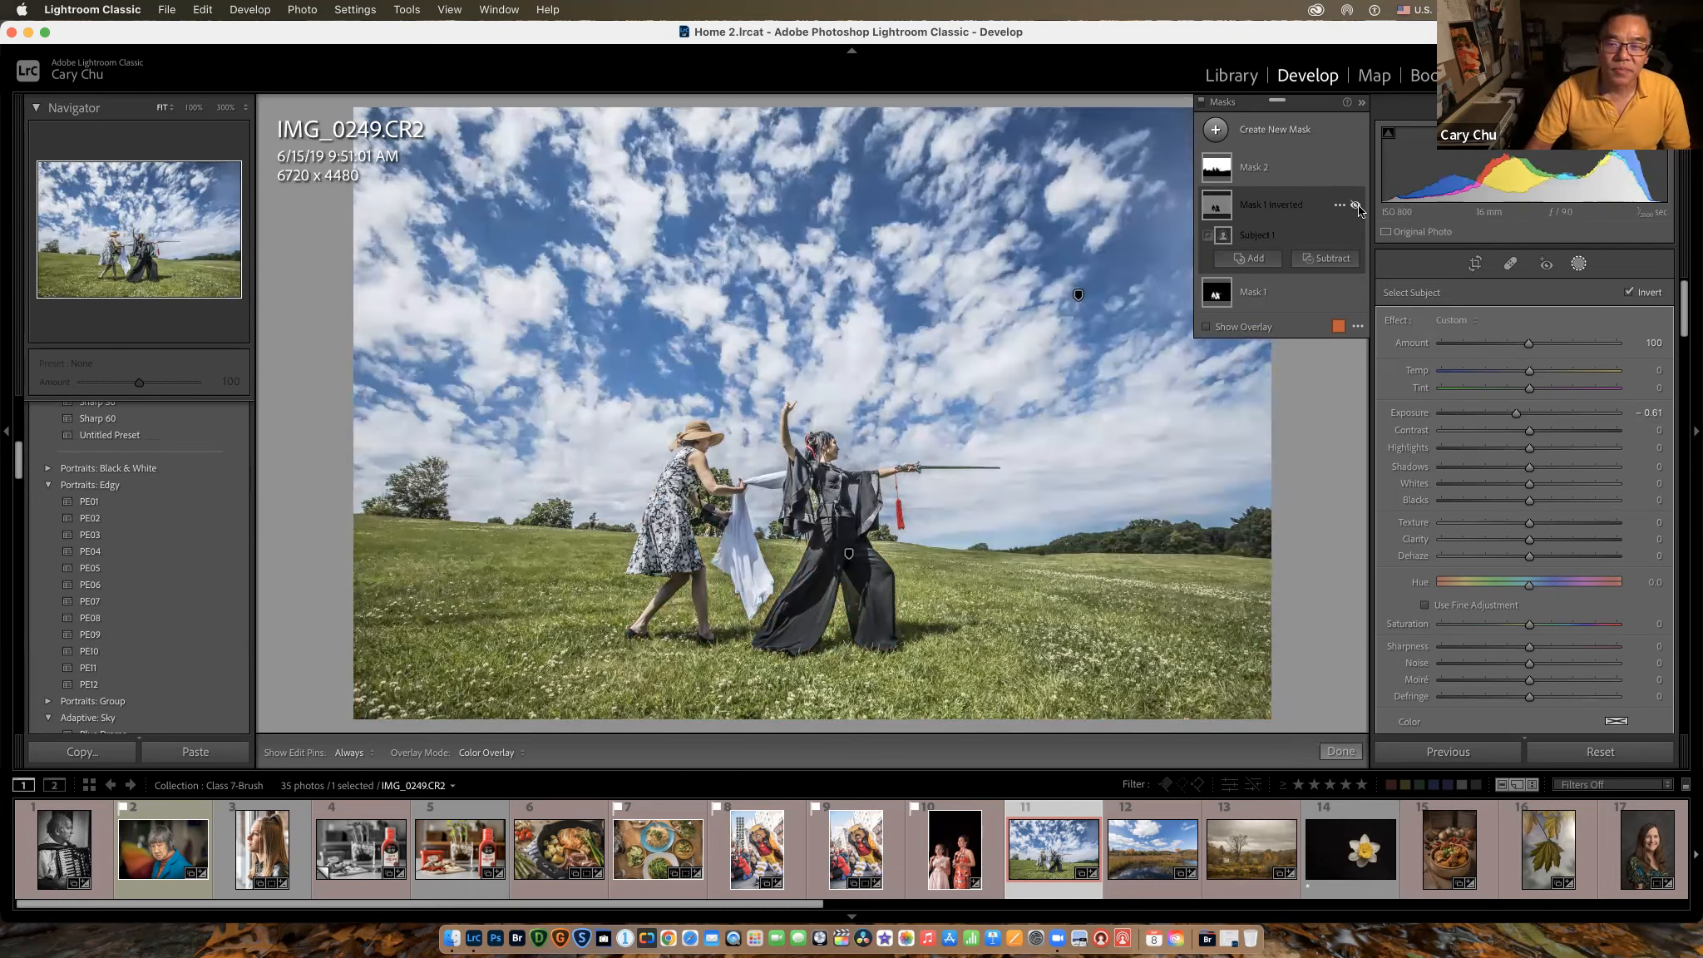
pyautogui.moveTo(1353, 299)
pyautogui.click(1356, 292)
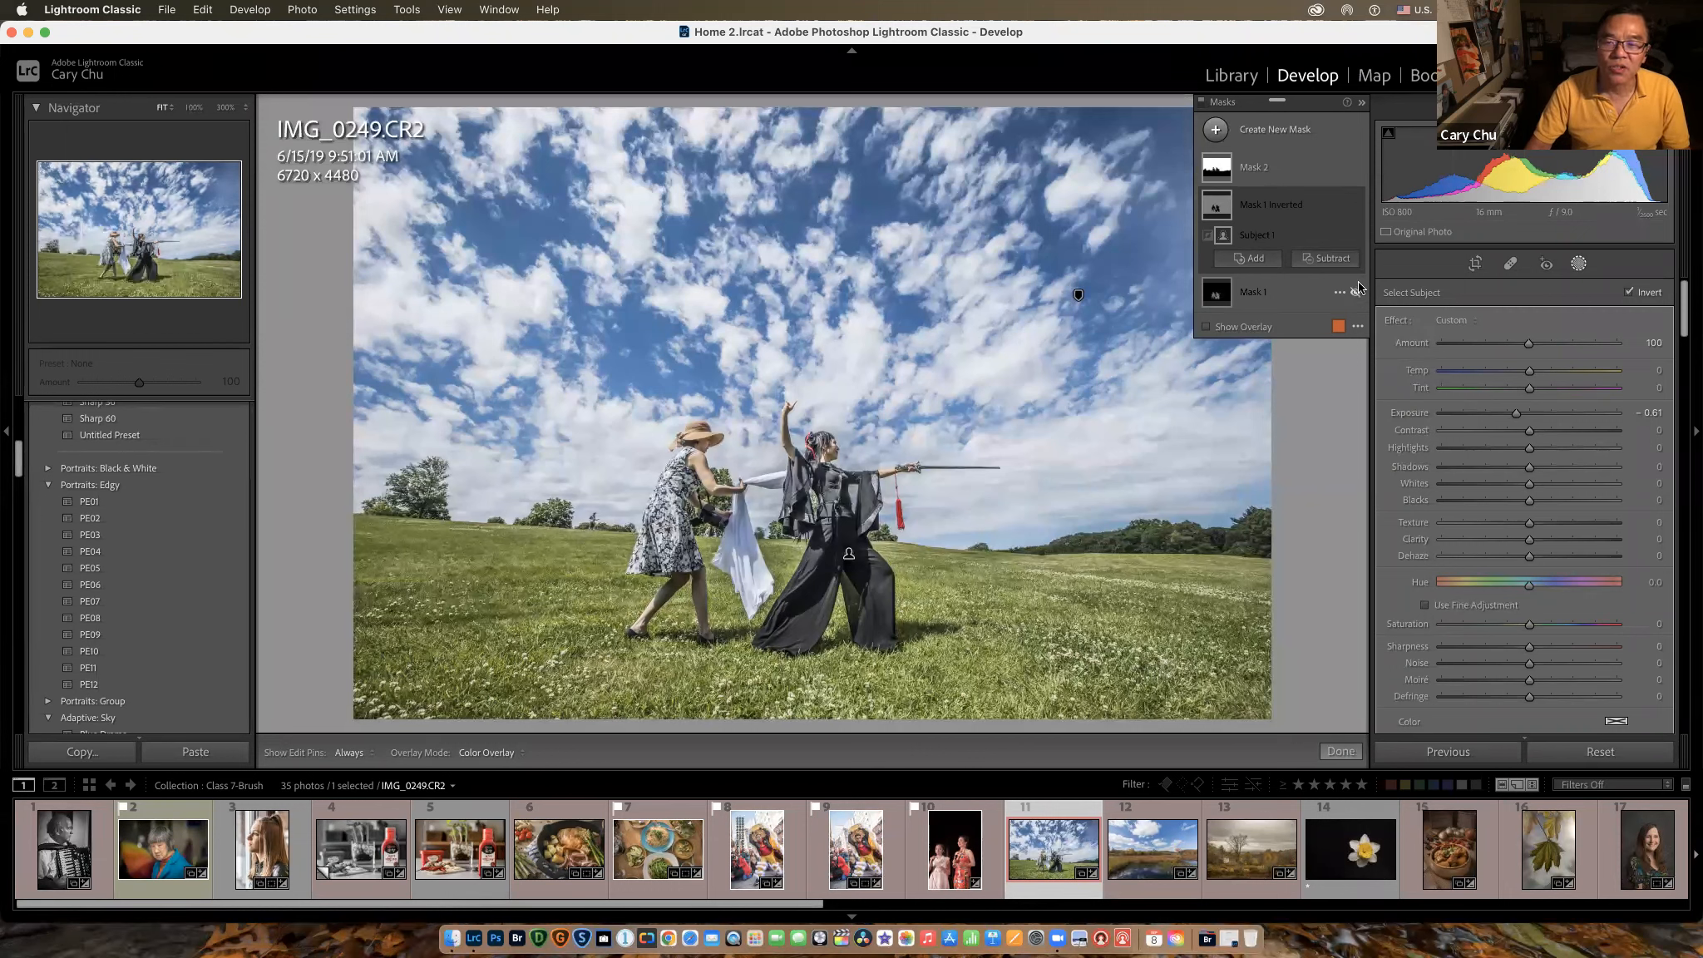
pyautogui.click(1340, 292)
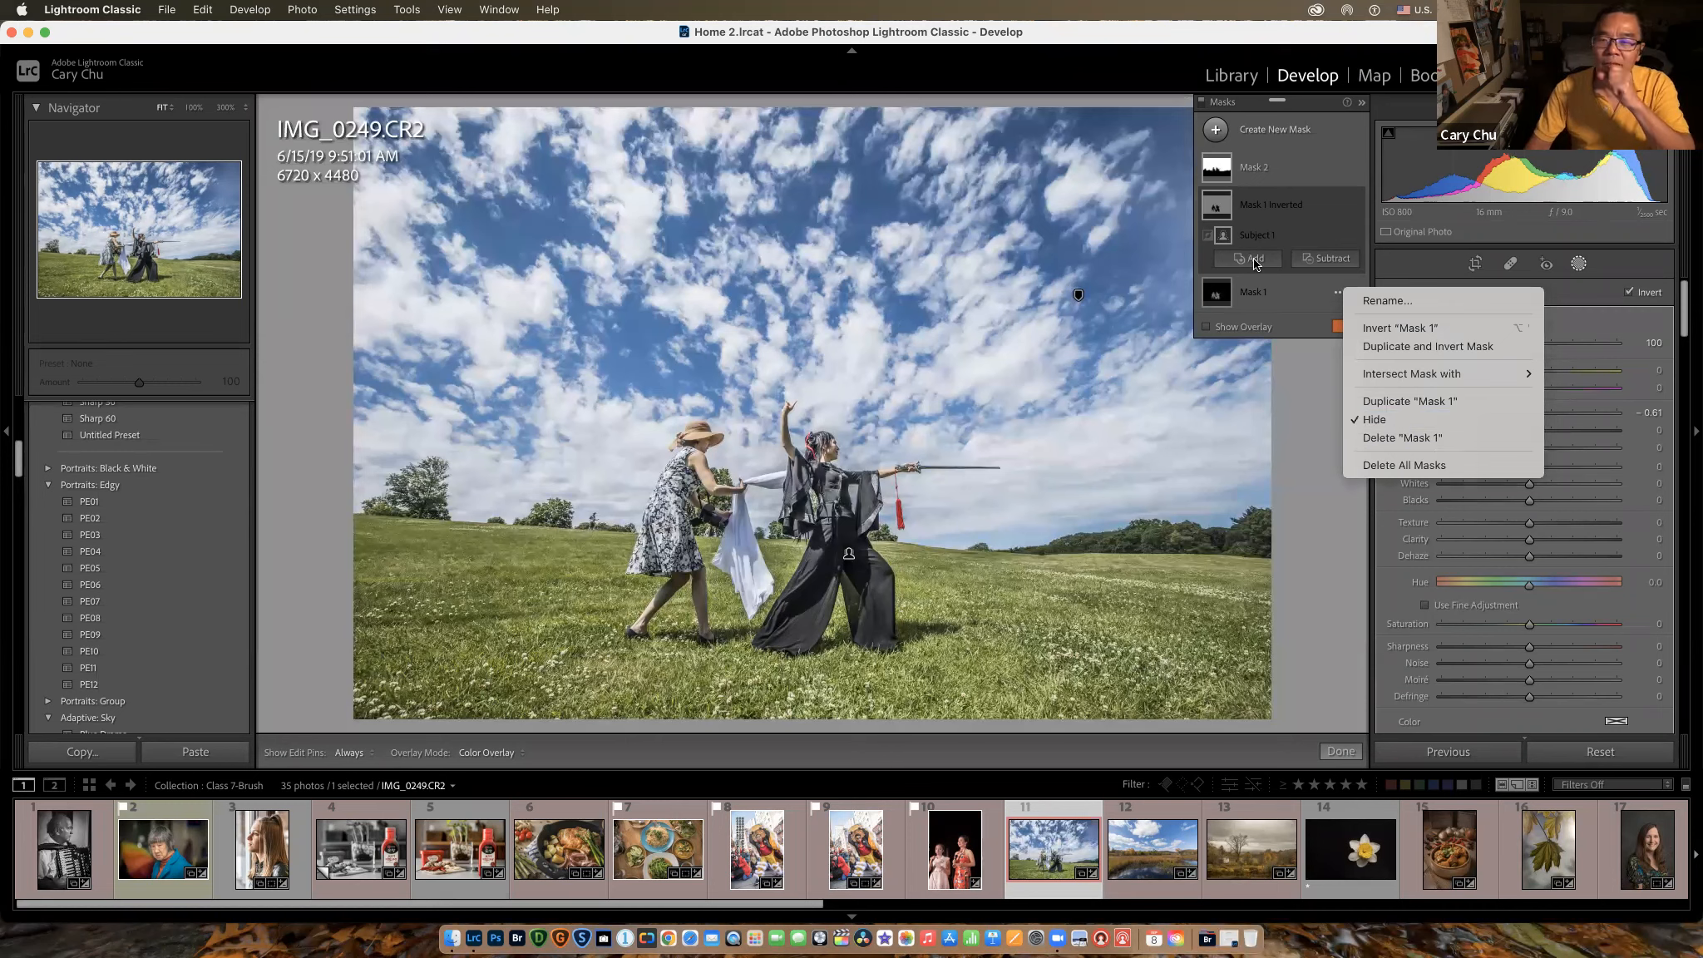
pyautogui.click(1296, 287)
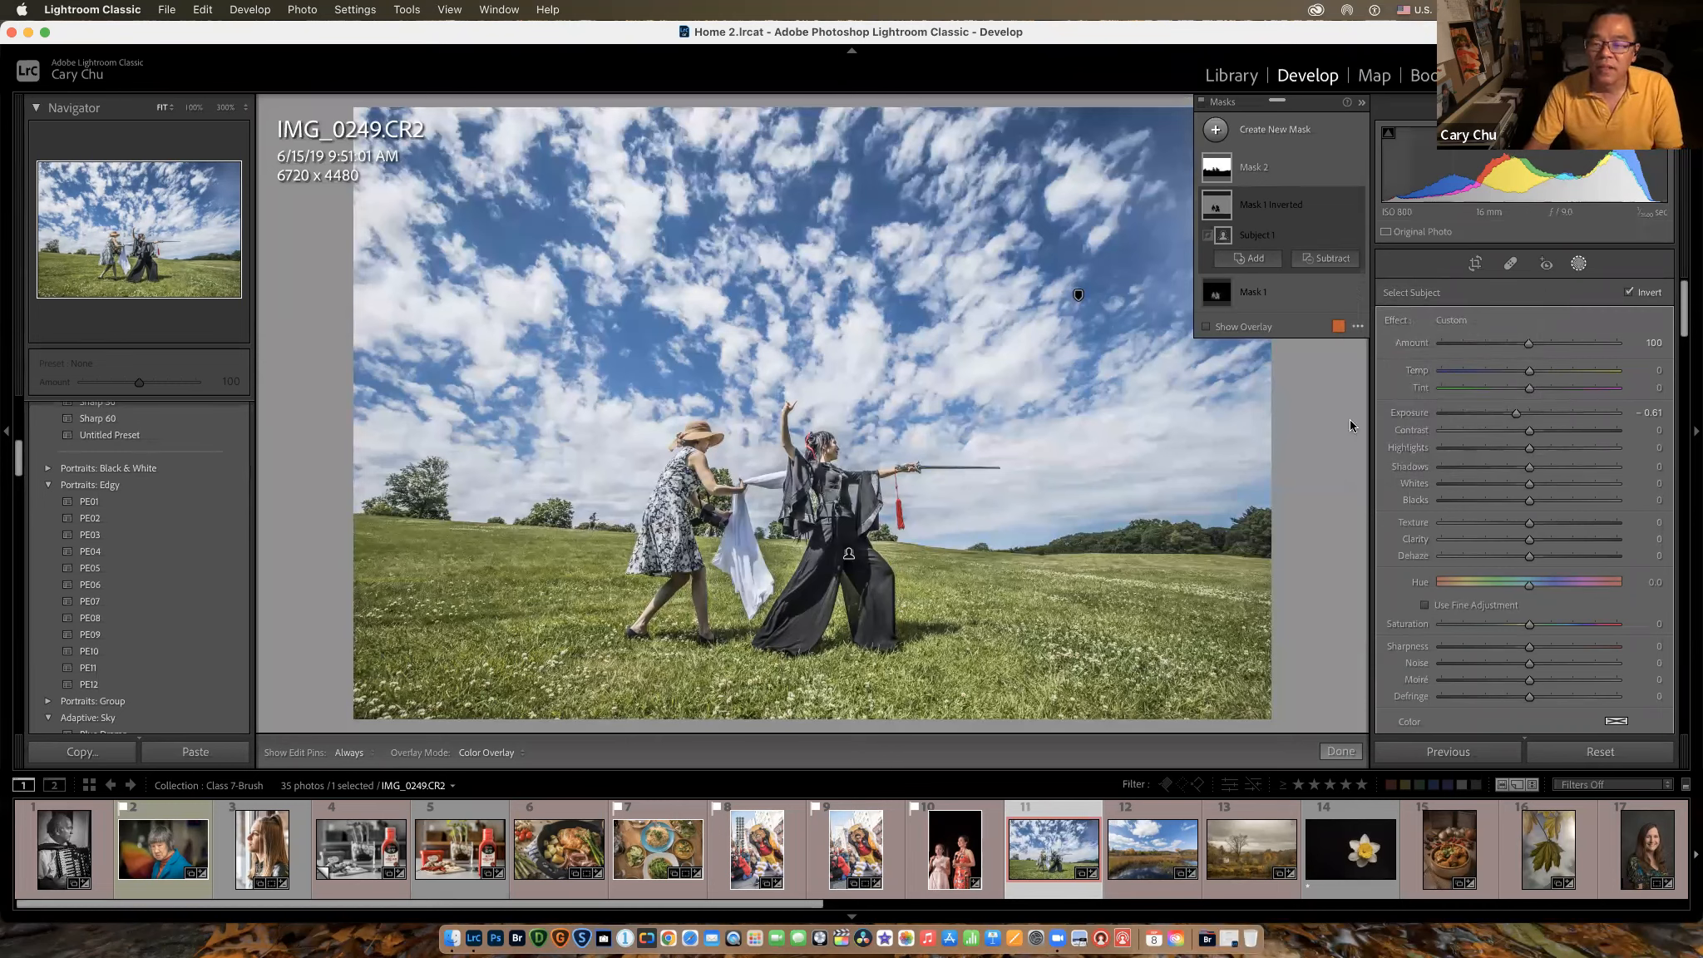
# Step: Switch to the skillet chicken photo IMG_0181.JPG and delete all its masks
pyautogui.click(581, 865)
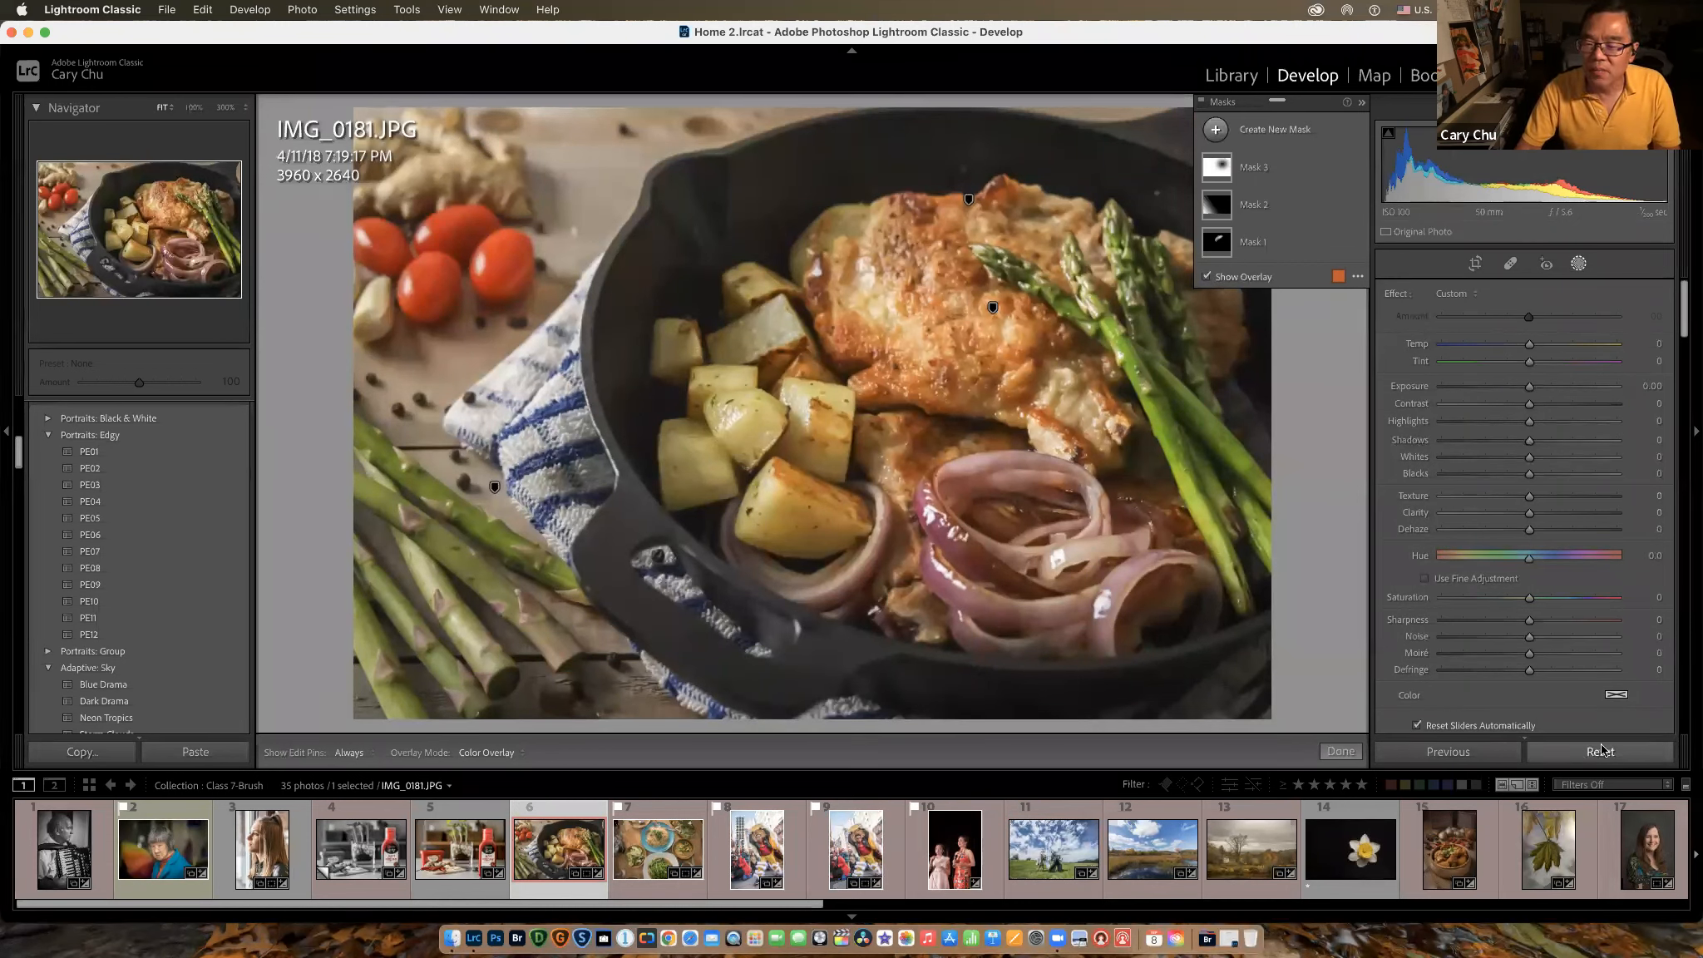
pyautogui.scroll(-5, 1541, 694)
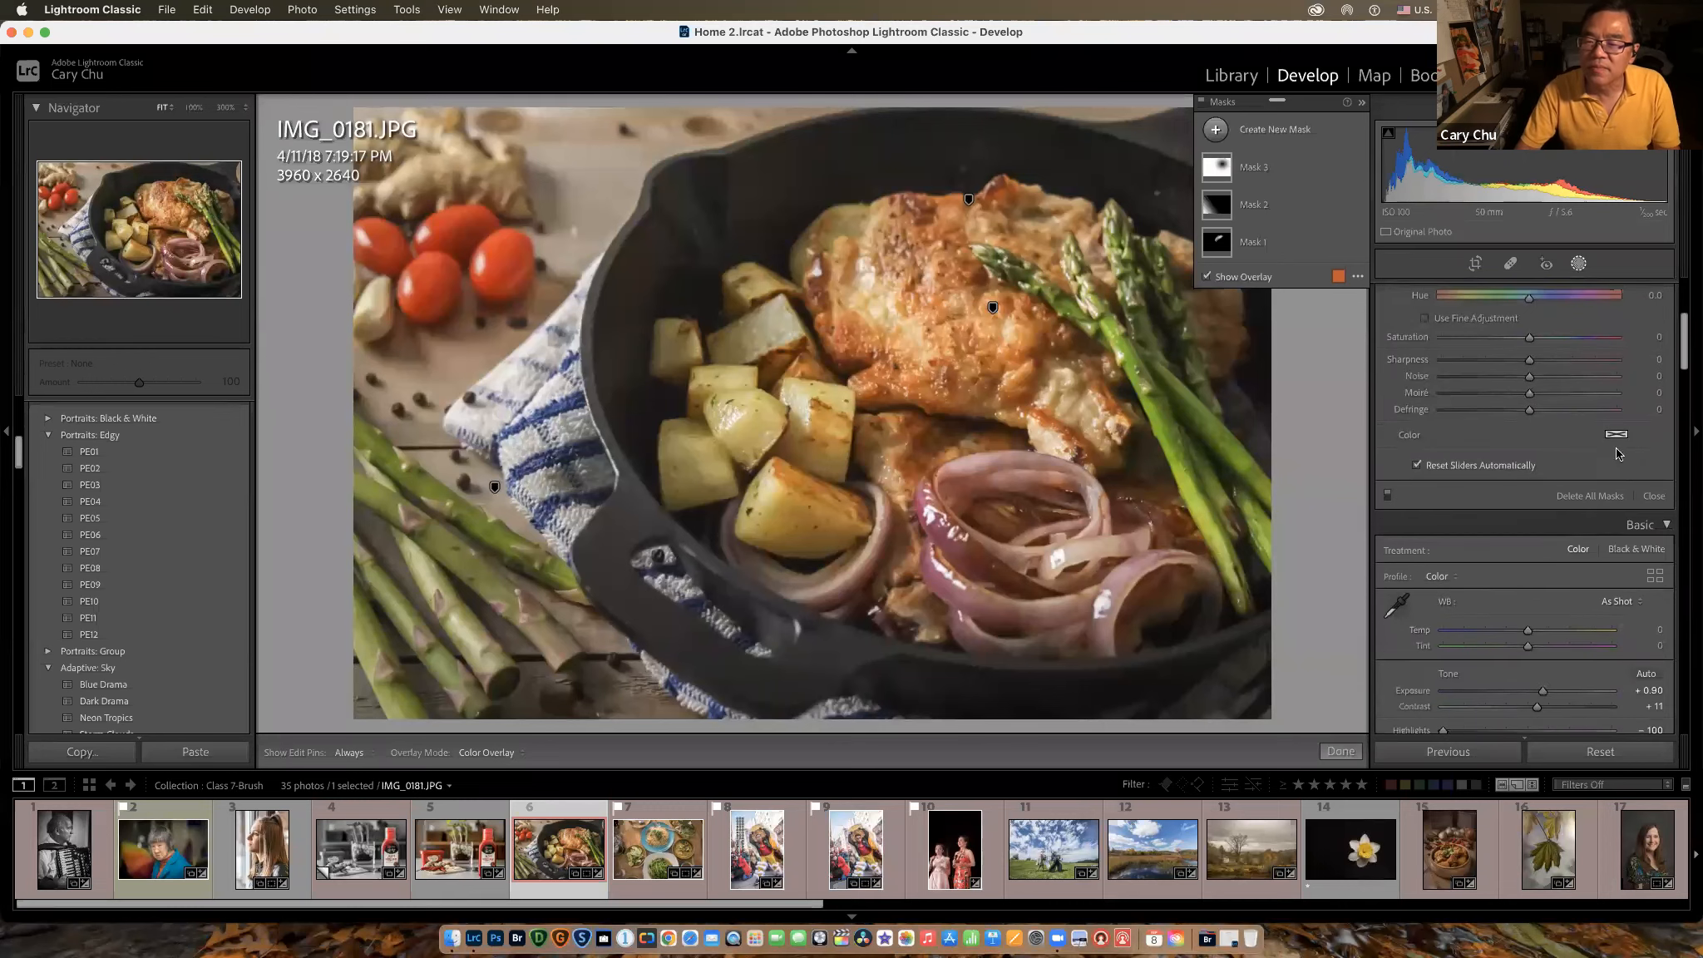
pyautogui.click(1589, 495)
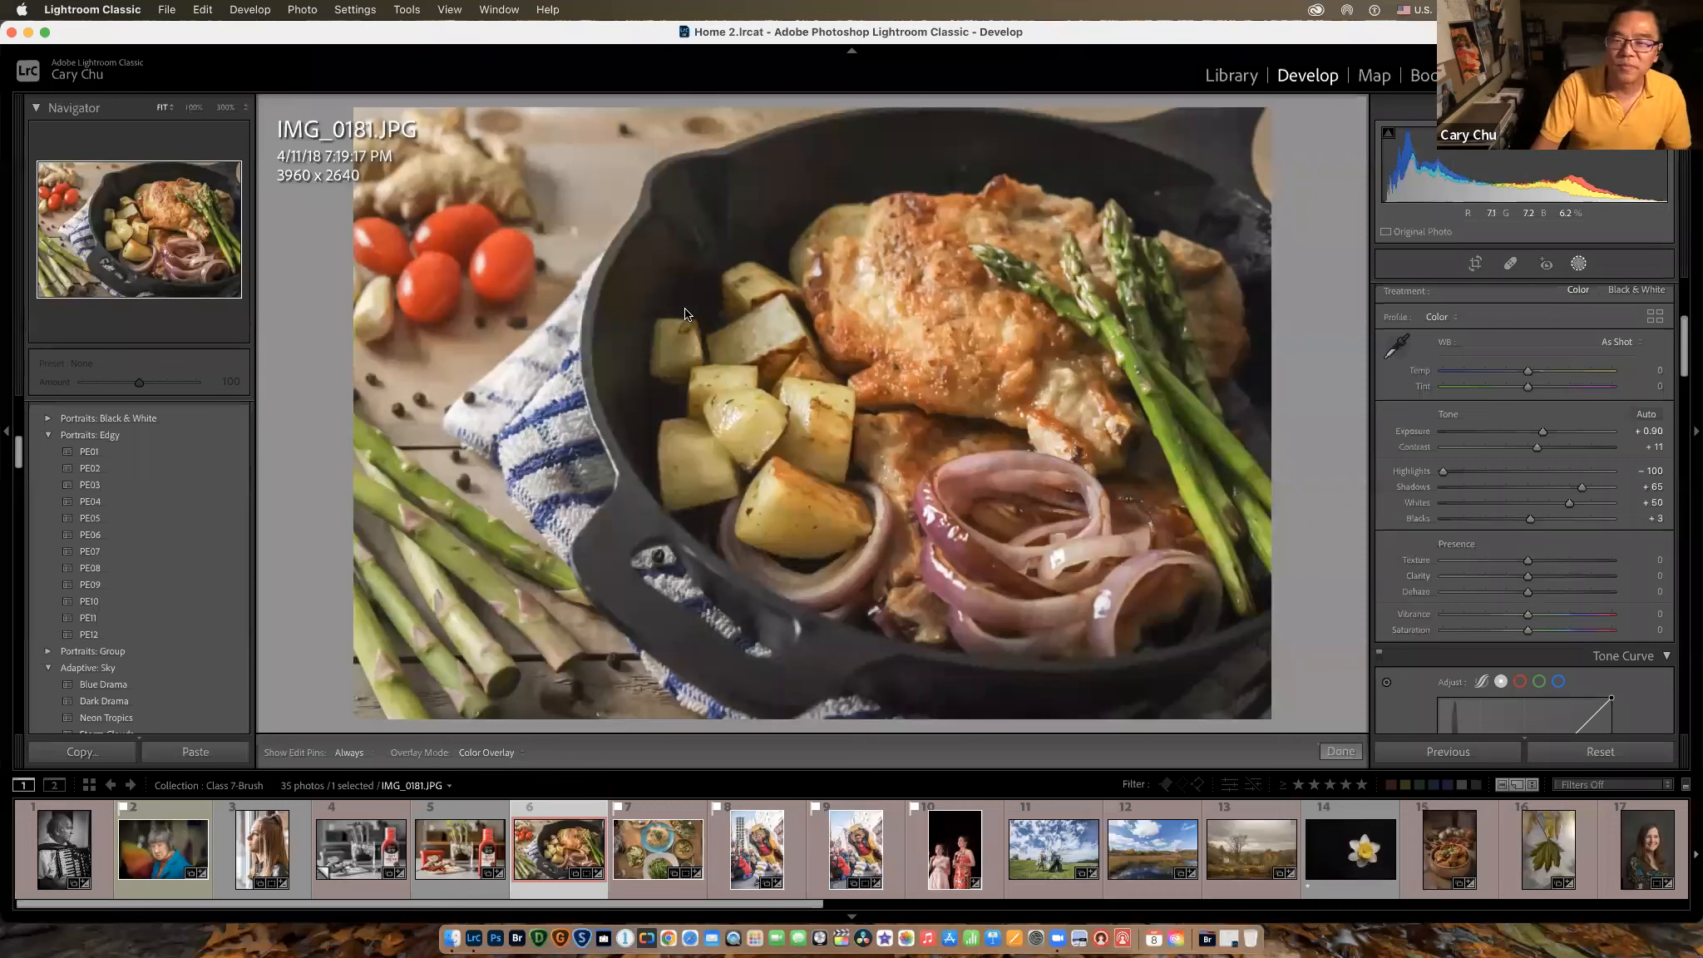
# Step: Add a linear gradient mask running diagonally from beyond the photo's upper-left edge to the onions in the skillet
pyautogui.click(1579, 264)
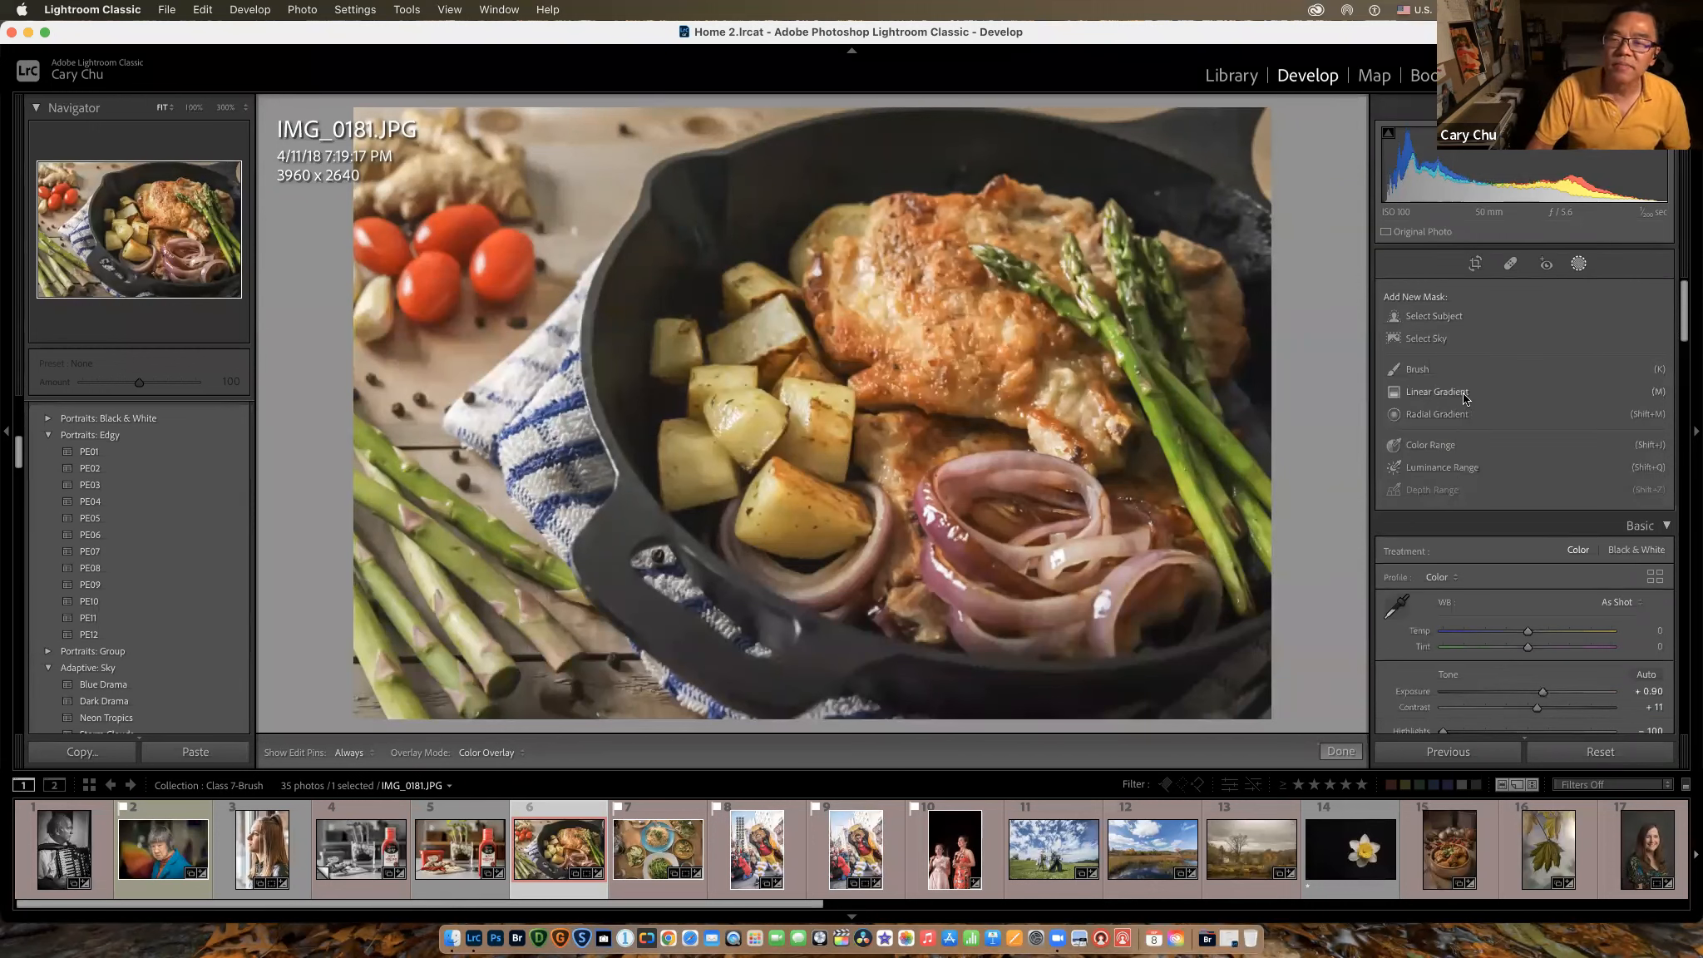
pyautogui.click(1461, 393)
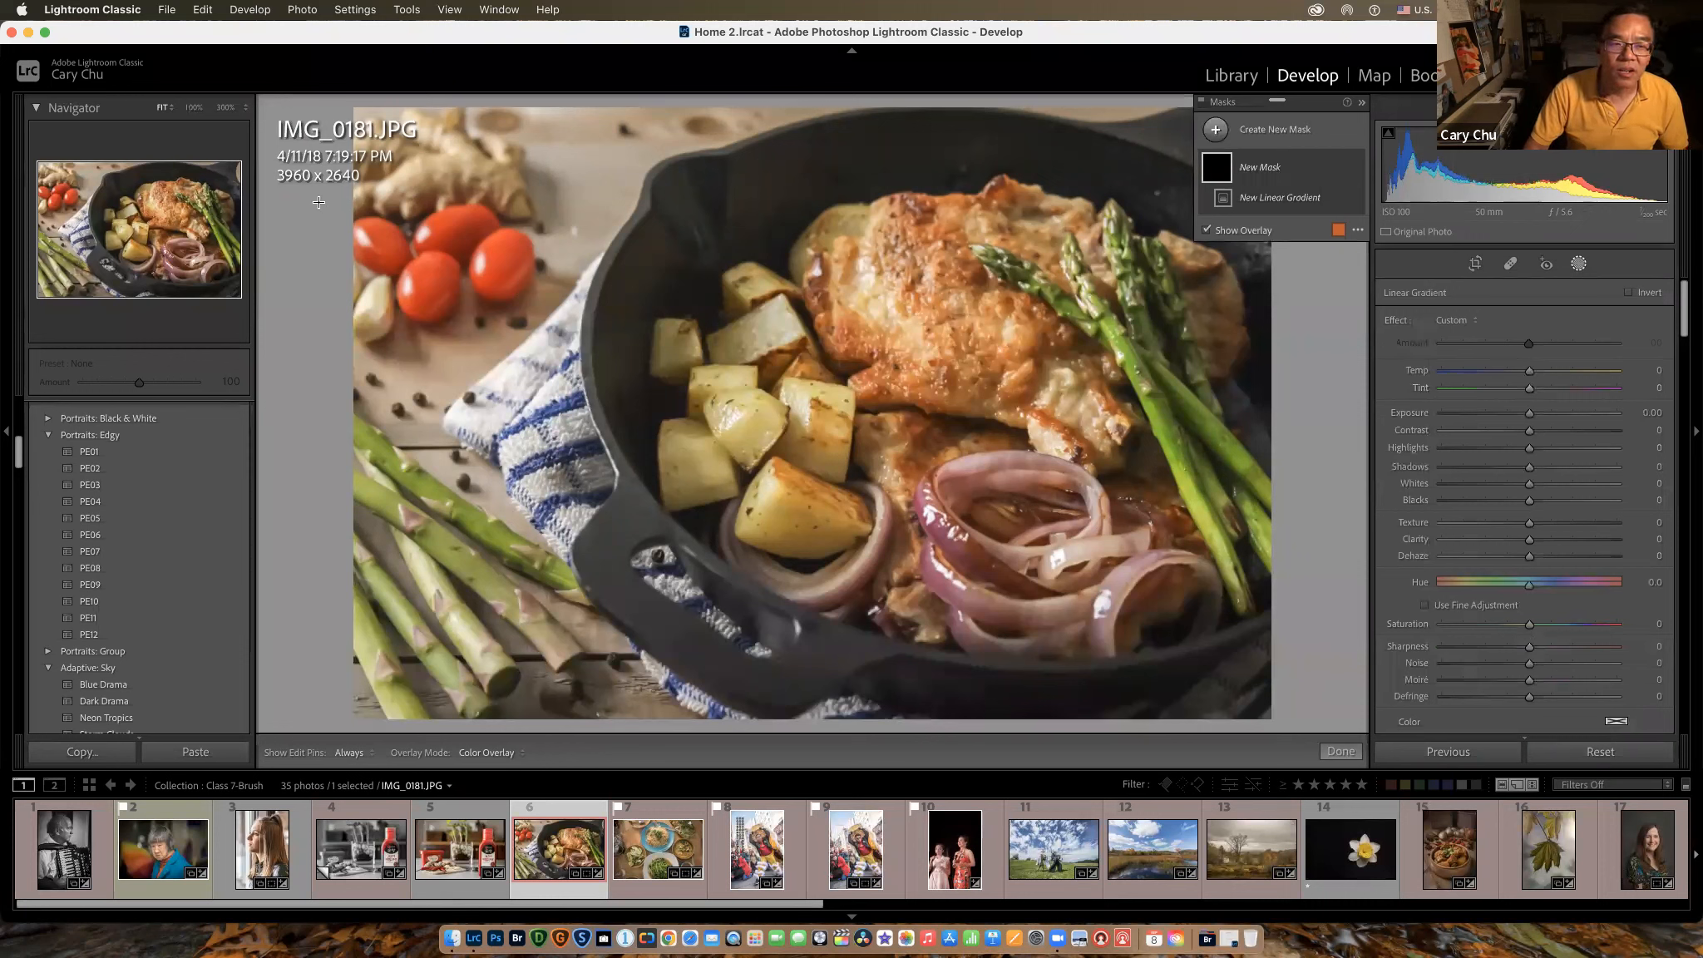
pyautogui.moveTo(317, 202); pyautogui.dragTo(958, 474)
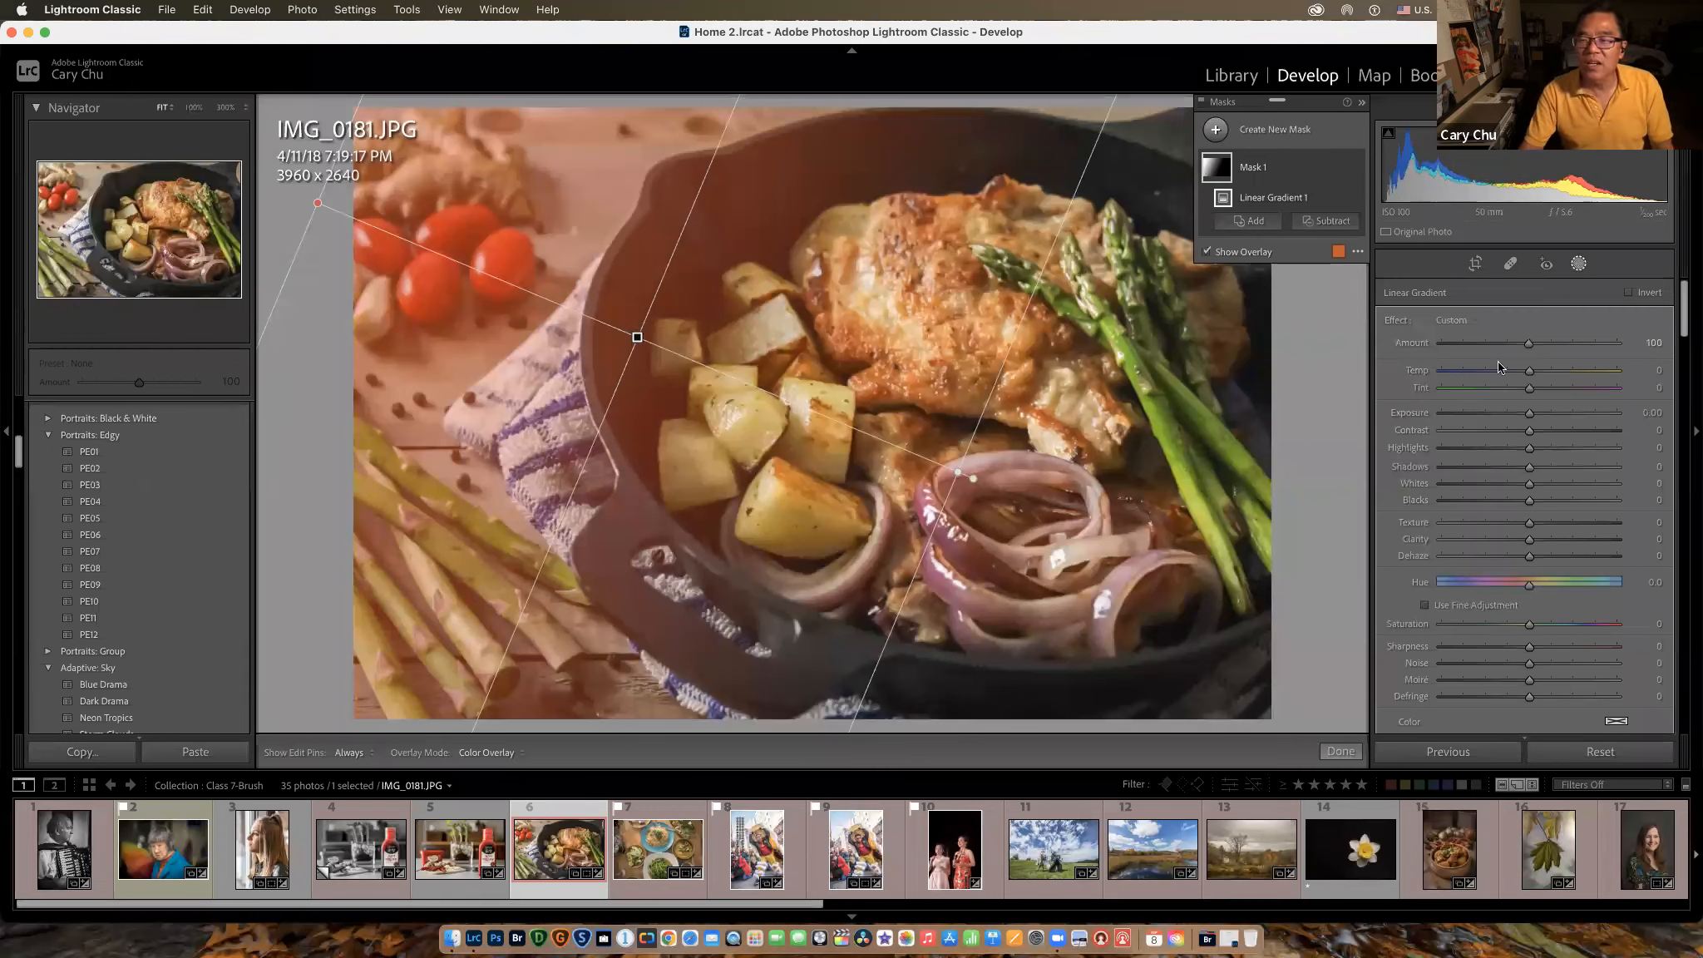
# Step: Set the linear gradient mask's Exposure to −0.75, Highlights to −24 and Shadows to −47
pyautogui.moveTo(1529, 416)
pyautogui.mouseDown()
pyautogui.moveTo(1467, 418)
pyautogui.moveTo(1522, 428)
pyautogui.moveTo(1508, 423)
pyautogui.mouseUp()
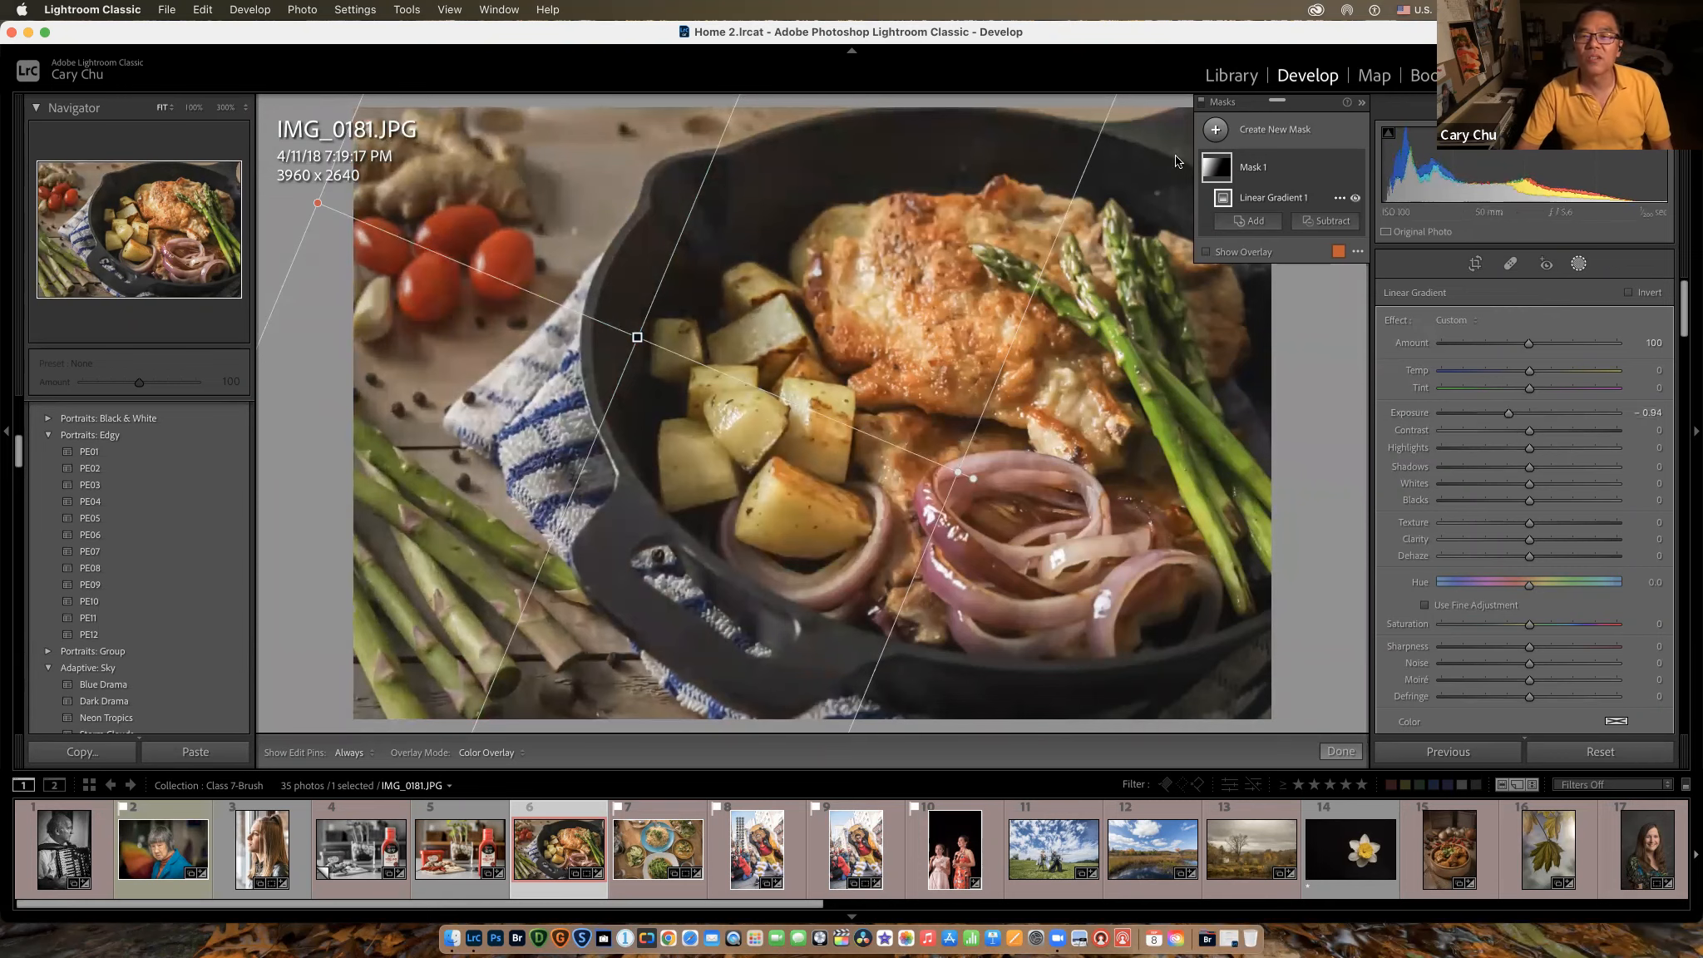
pyautogui.moveTo(1221, 170)
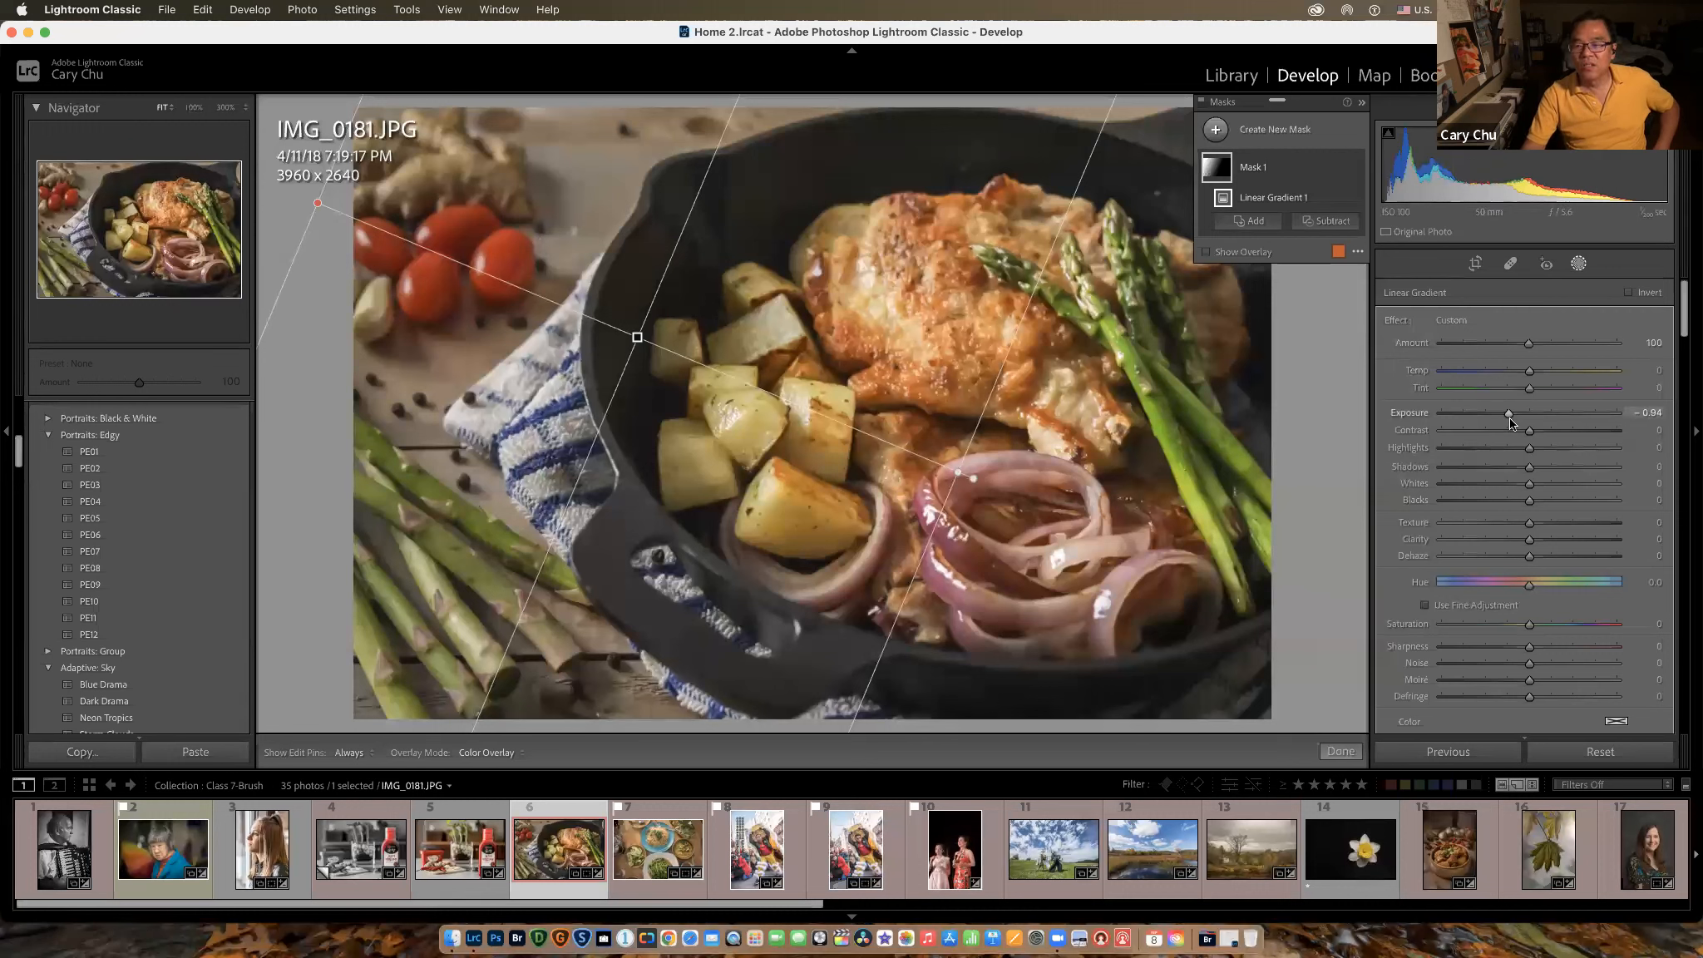
pyautogui.moveTo(1508, 412); pyautogui.dragTo(1513, 416)
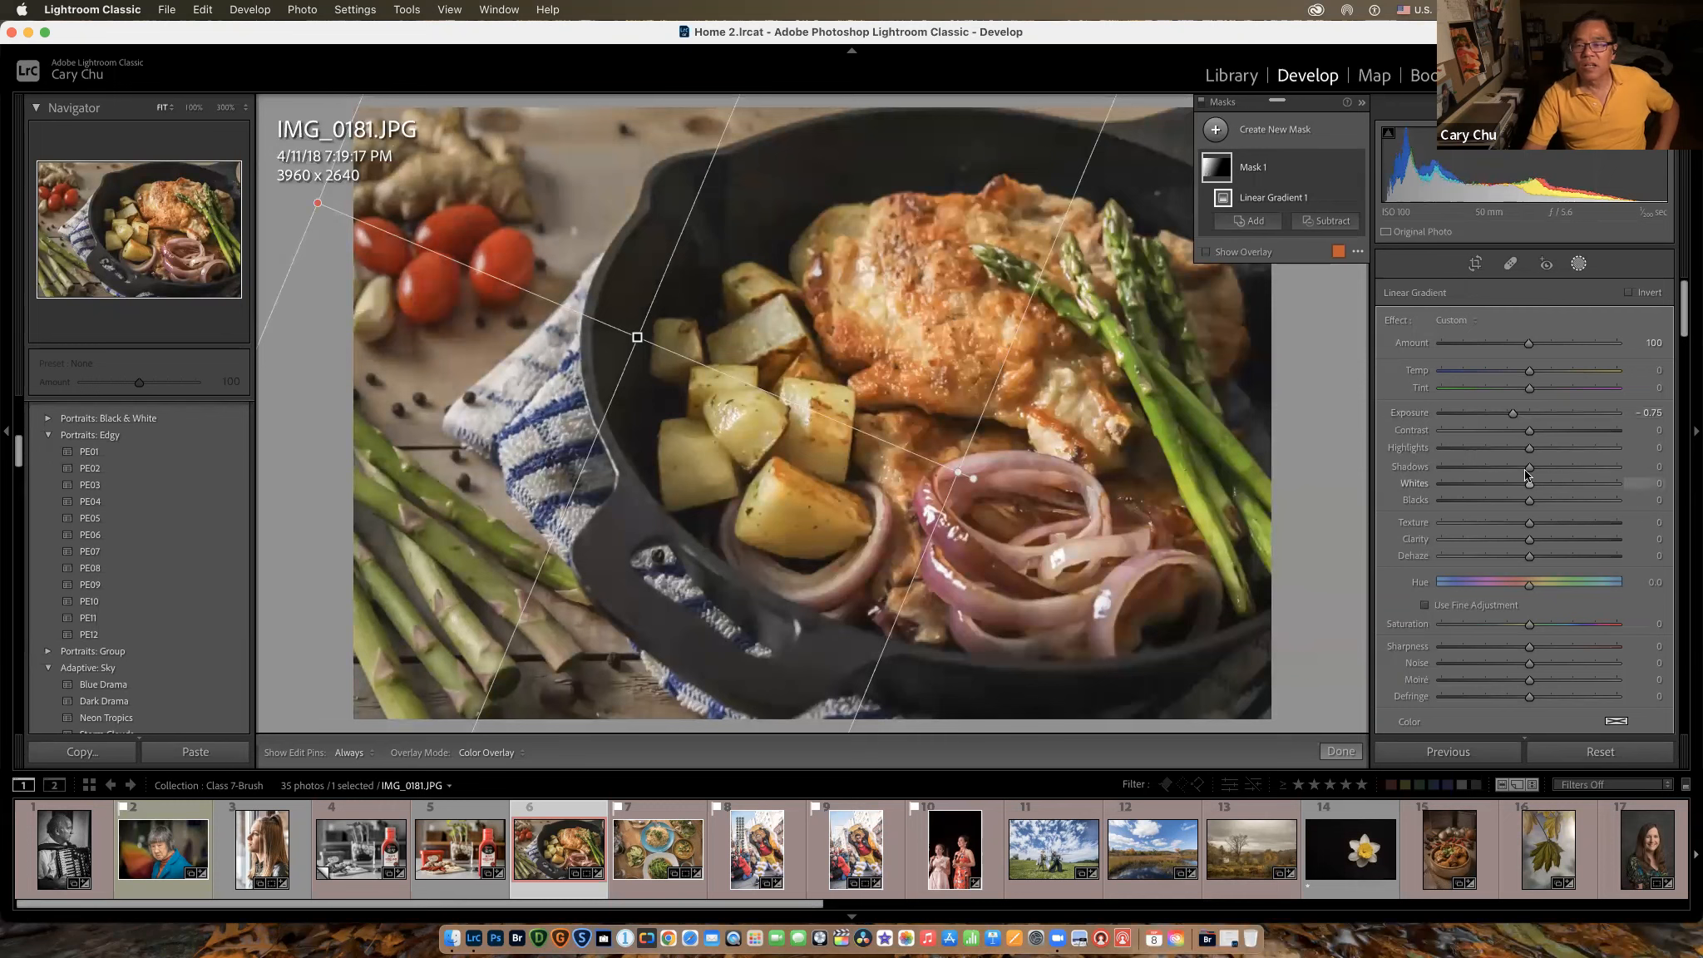
pyautogui.moveTo(1528, 472)
pyautogui.mouseDown()
pyautogui.moveTo(1476, 474)
pyautogui.moveTo(1508, 451)
pyautogui.mouseUp()
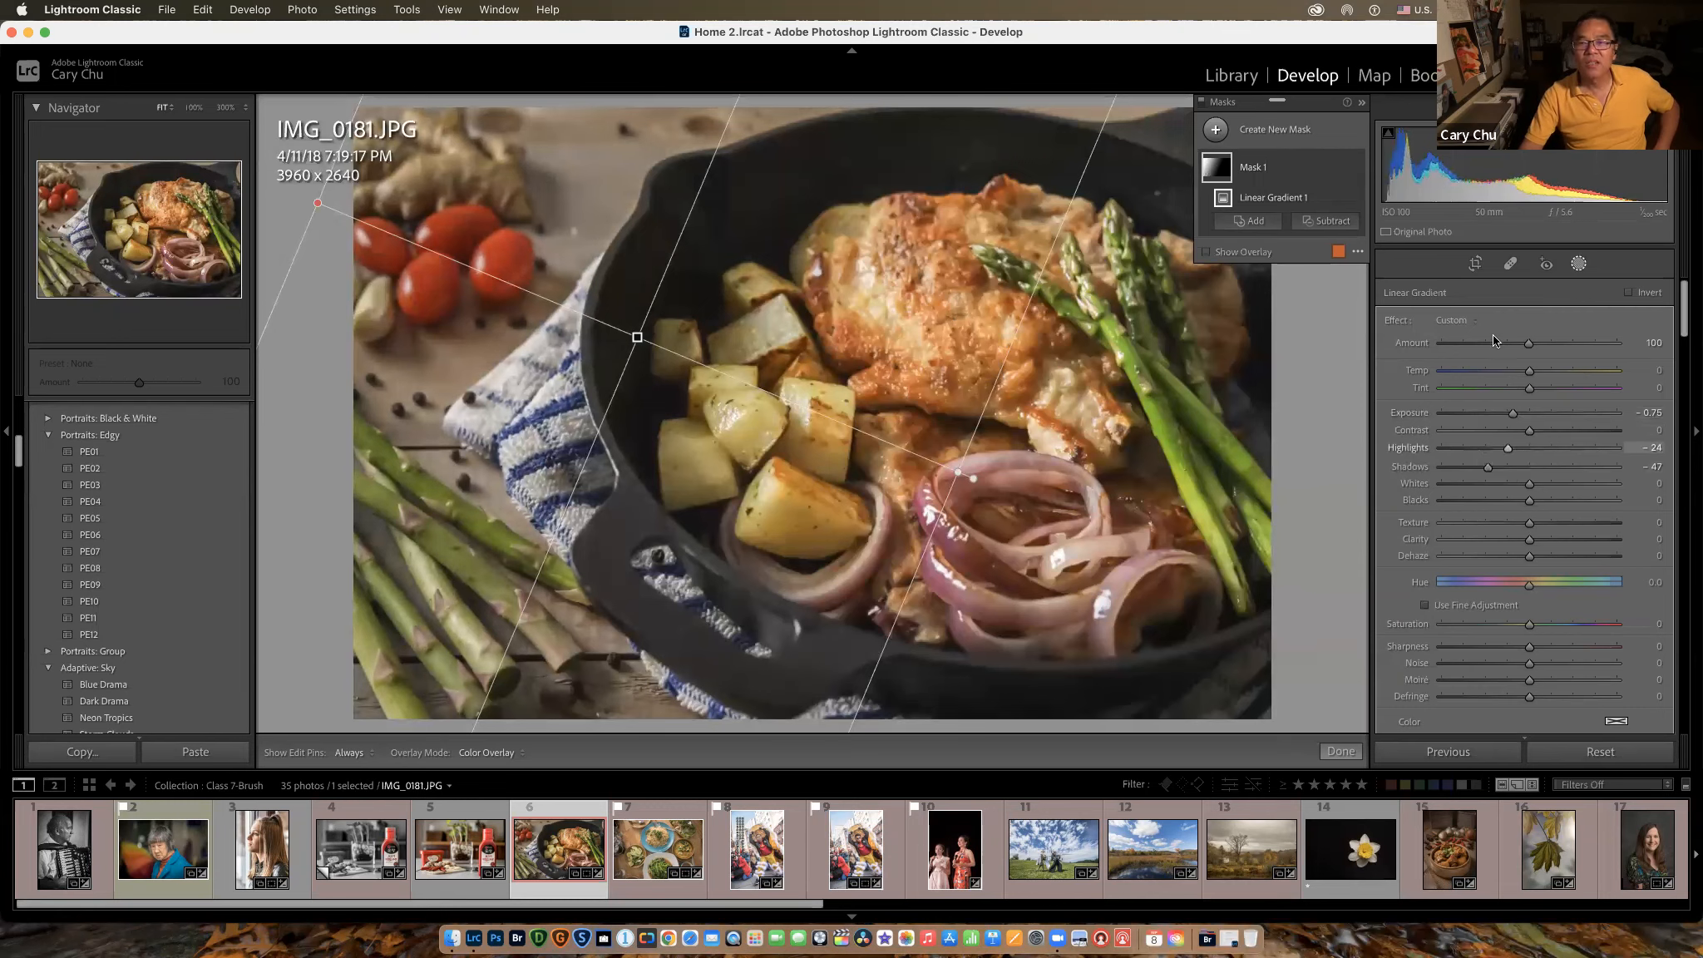
# Step: Compare the photo with and without the linear gradient mask several times, leaving the mask hidden
pyautogui.click(1355, 169)
pyautogui.click(1356, 169)
pyautogui.click(1356, 170)
pyautogui.click(1356, 169)
pyautogui.click(1355, 170)
pyautogui.click(1355, 170)
pyautogui.click(1356, 170)
pyautogui.click(1356, 170)
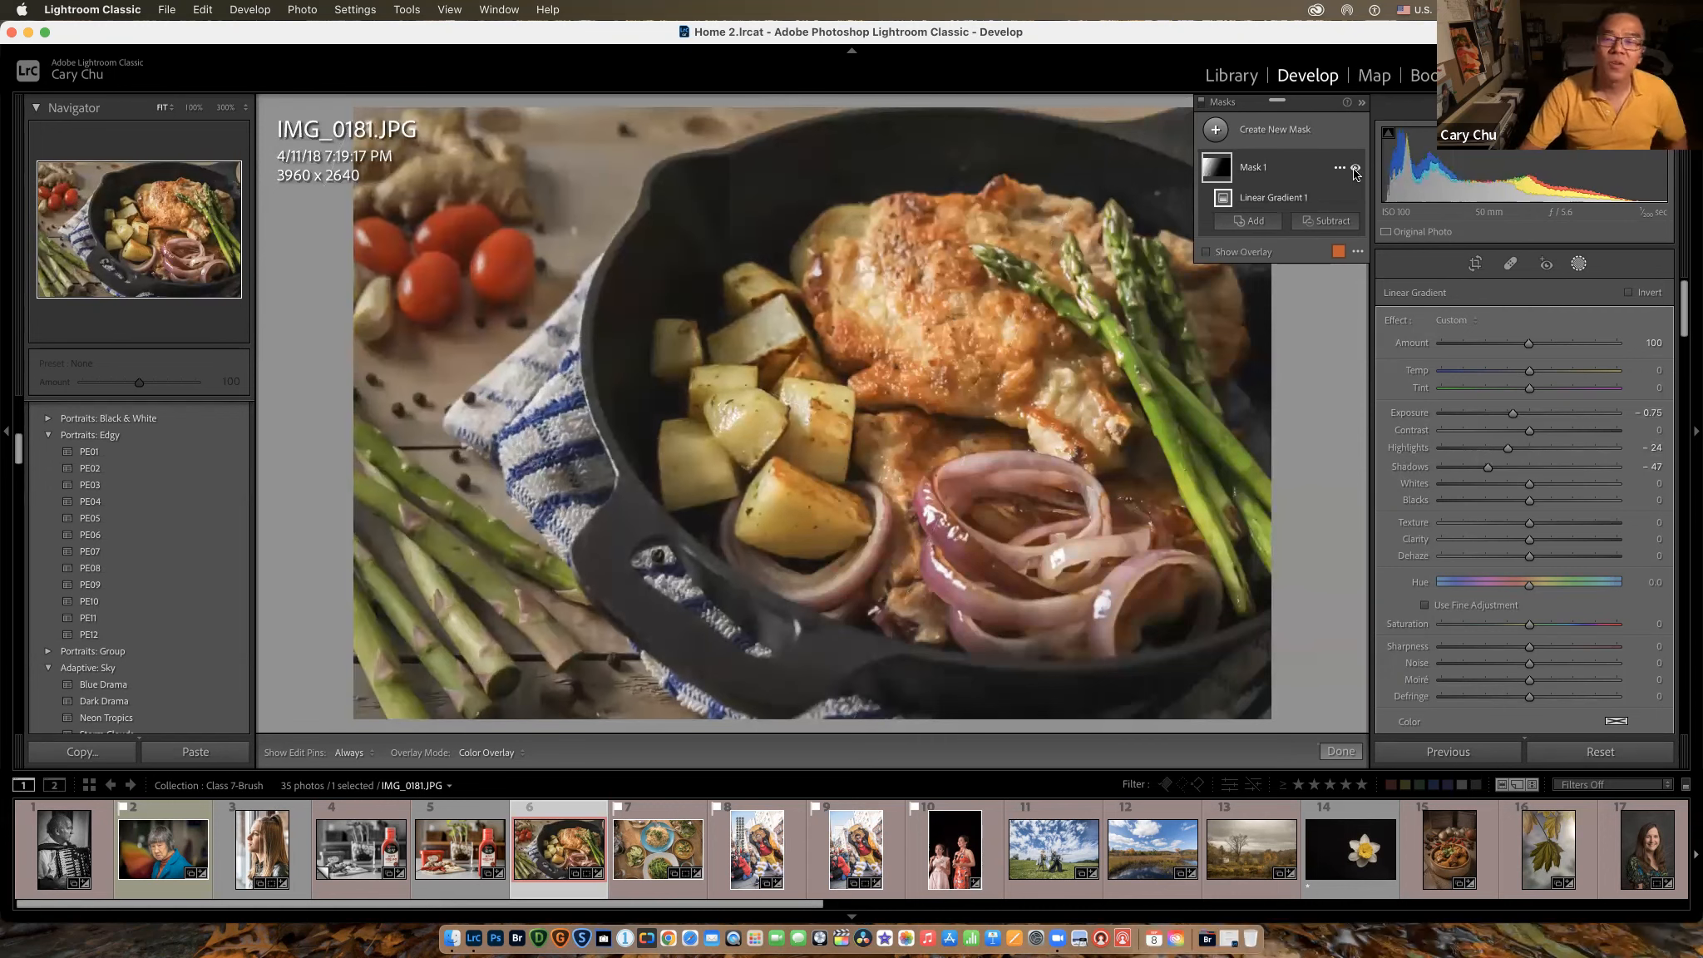
pyautogui.click(1355, 169)
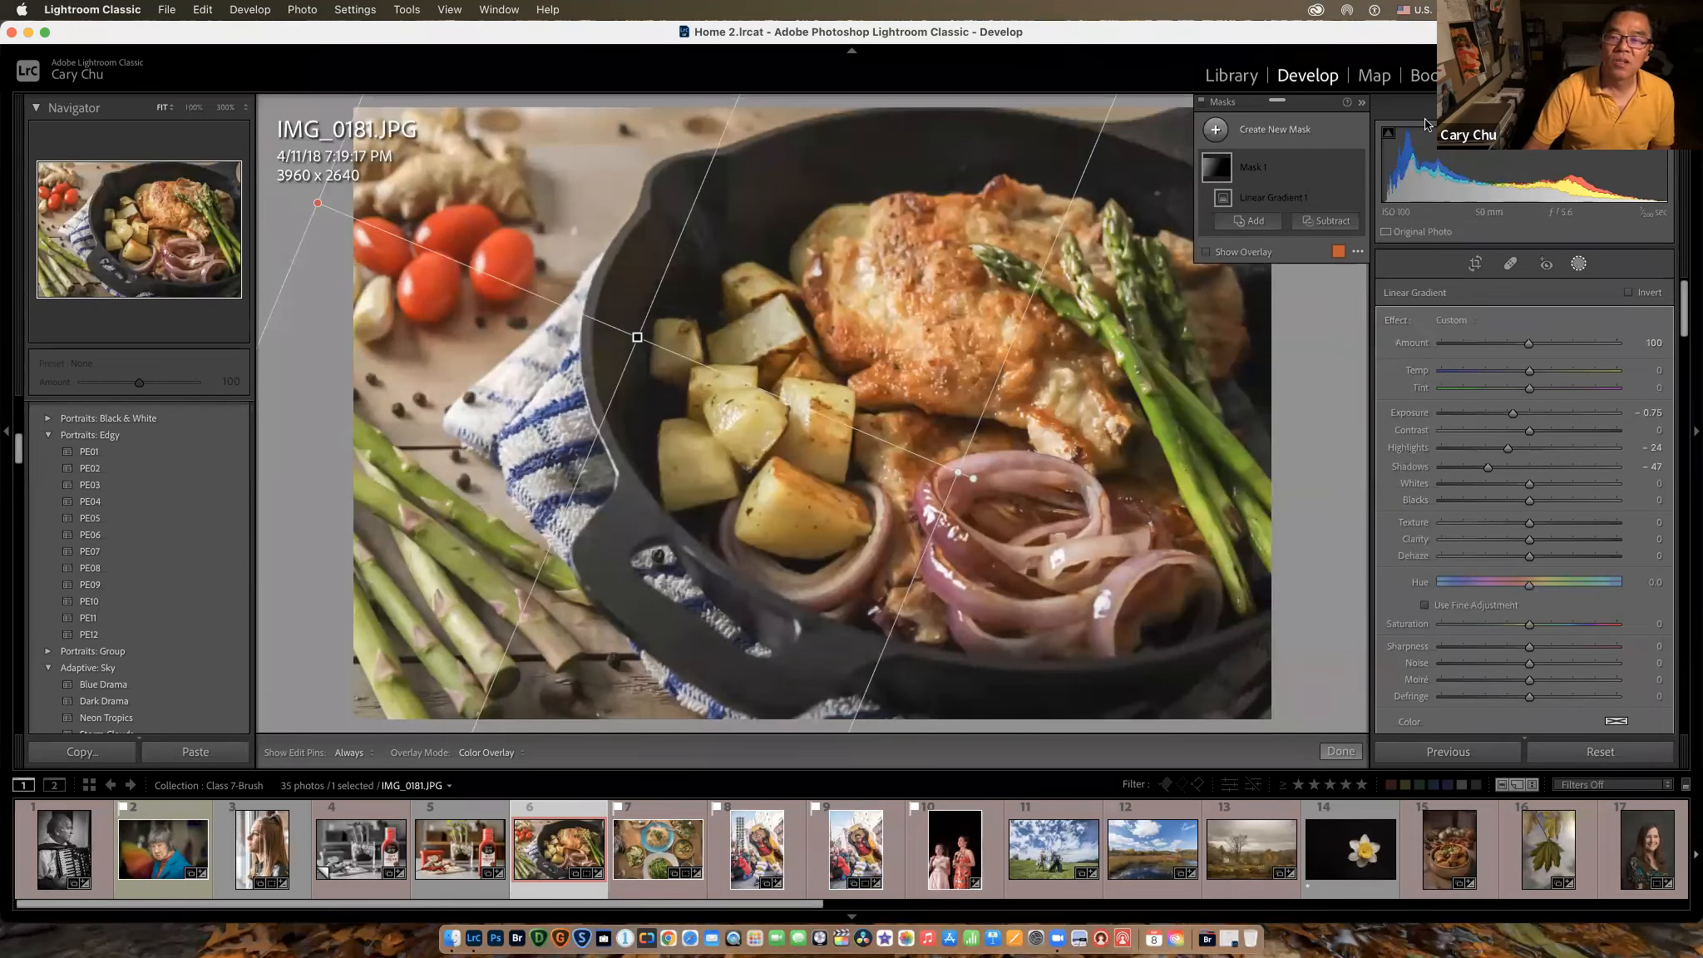
# Step: Show the first linear gradient mask again and add a second one from the skillet photo's lower-right corner up to the asparagus
pyautogui.click(1357, 168)
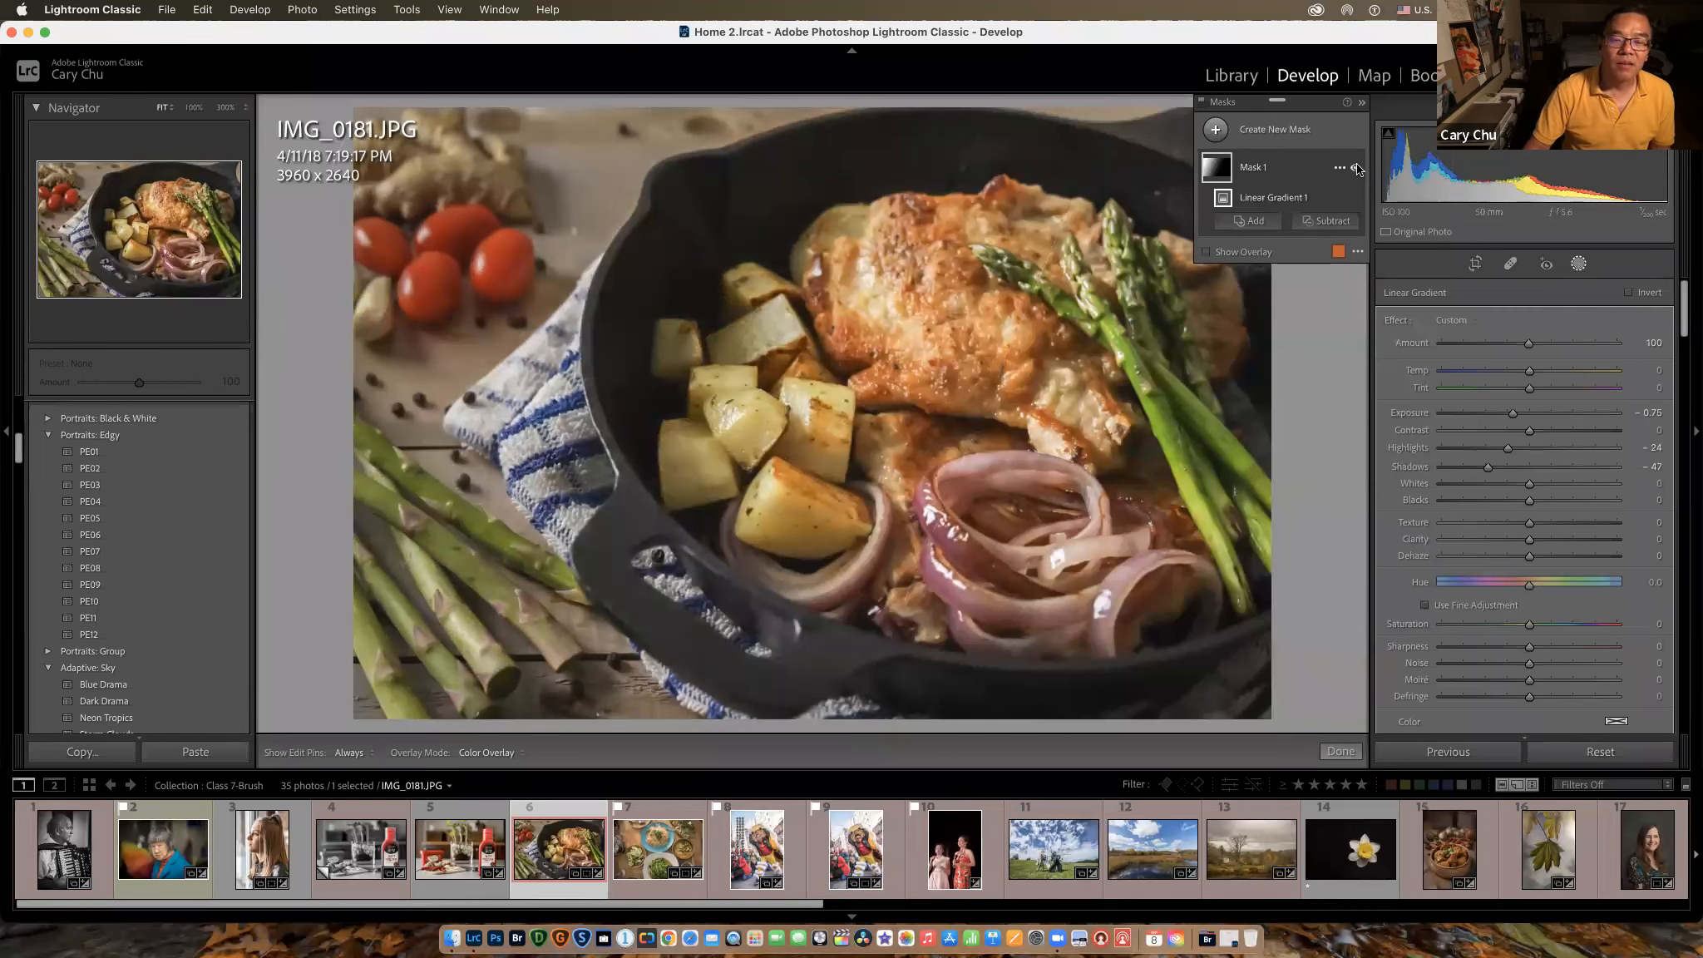
pyautogui.click(1356, 168)
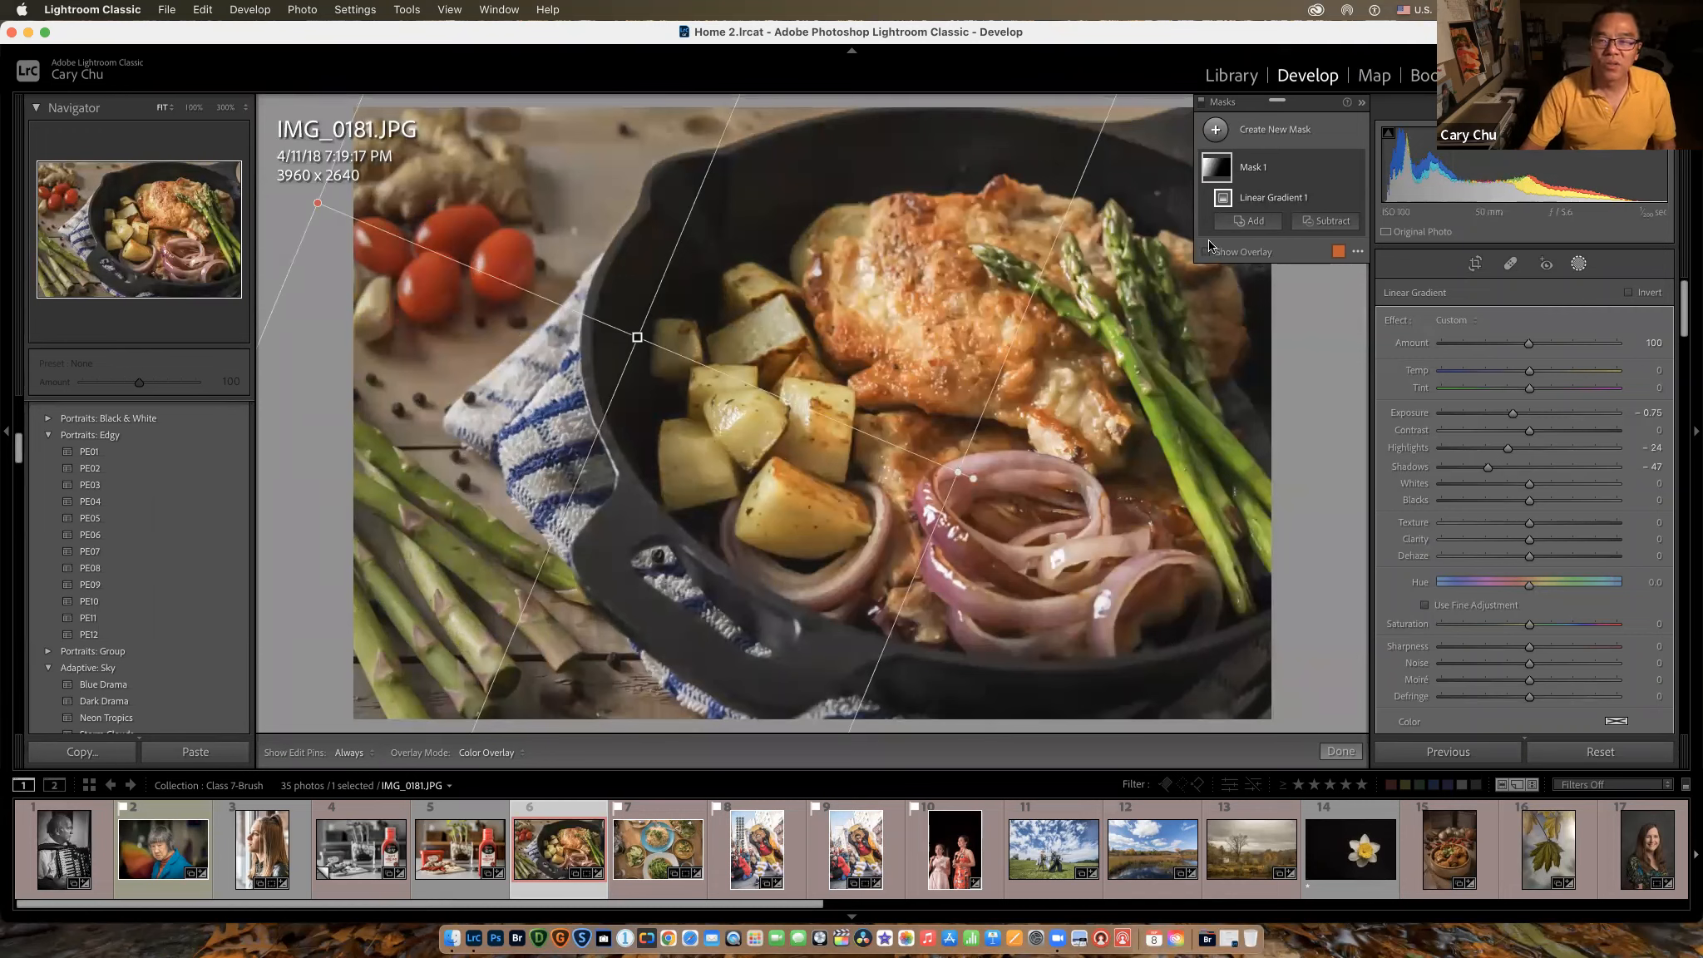
pyautogui.click(1216, 130)
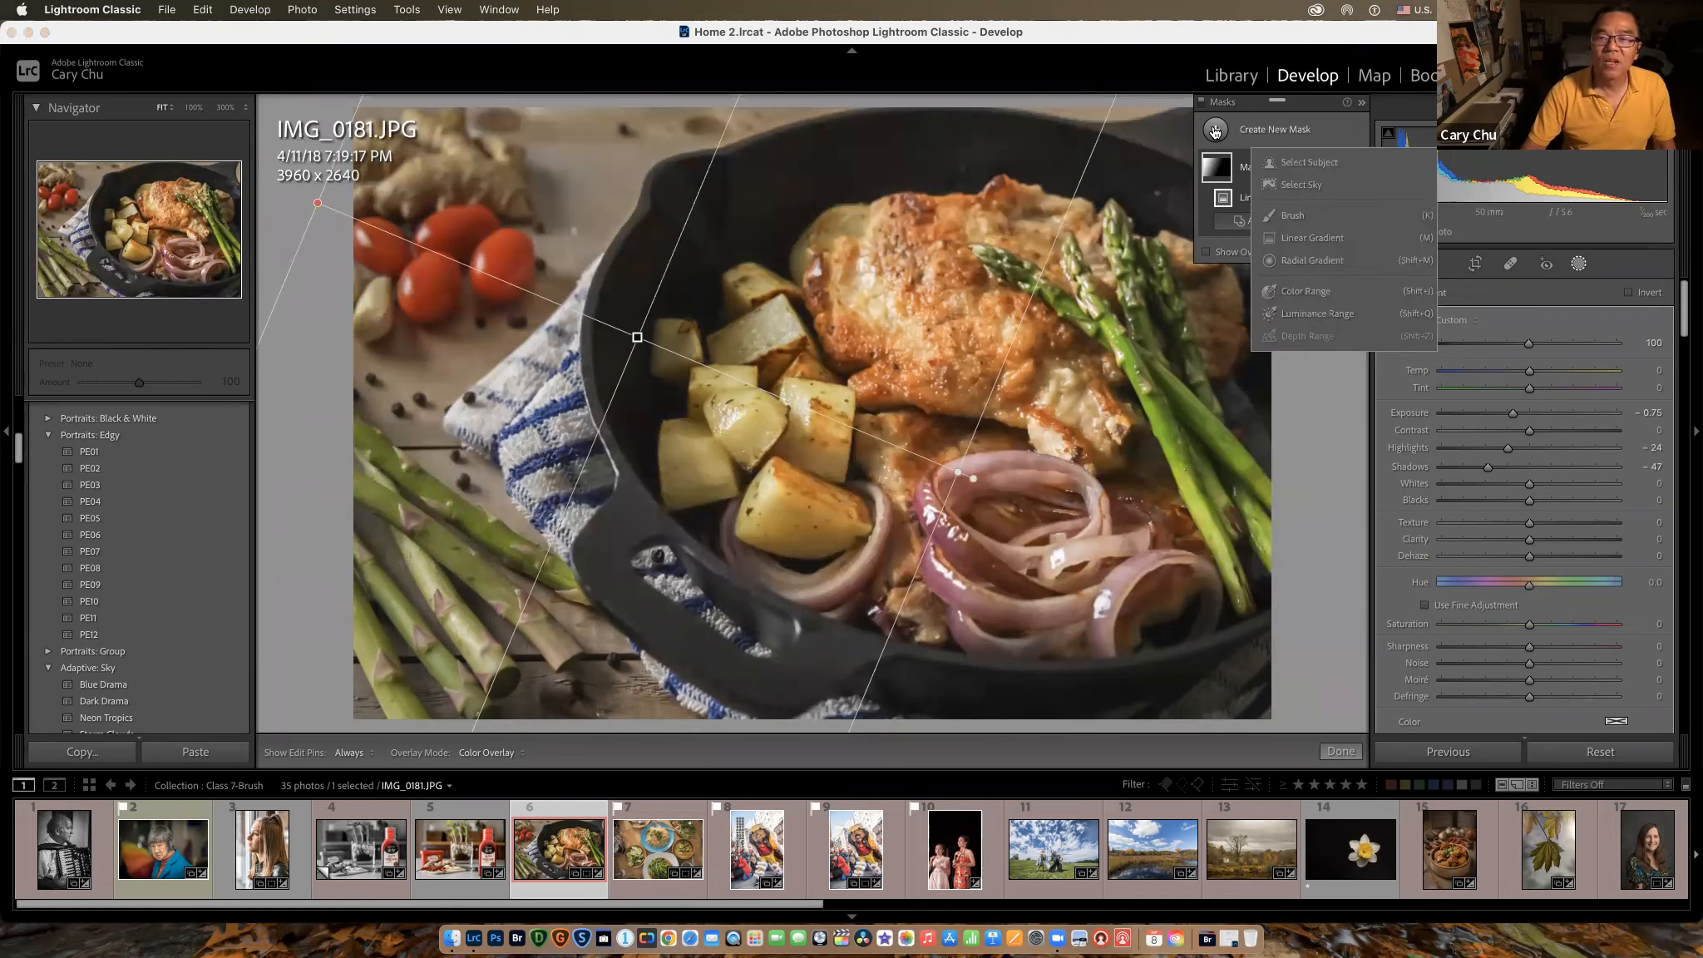
pyautogui.click(1326, 240)
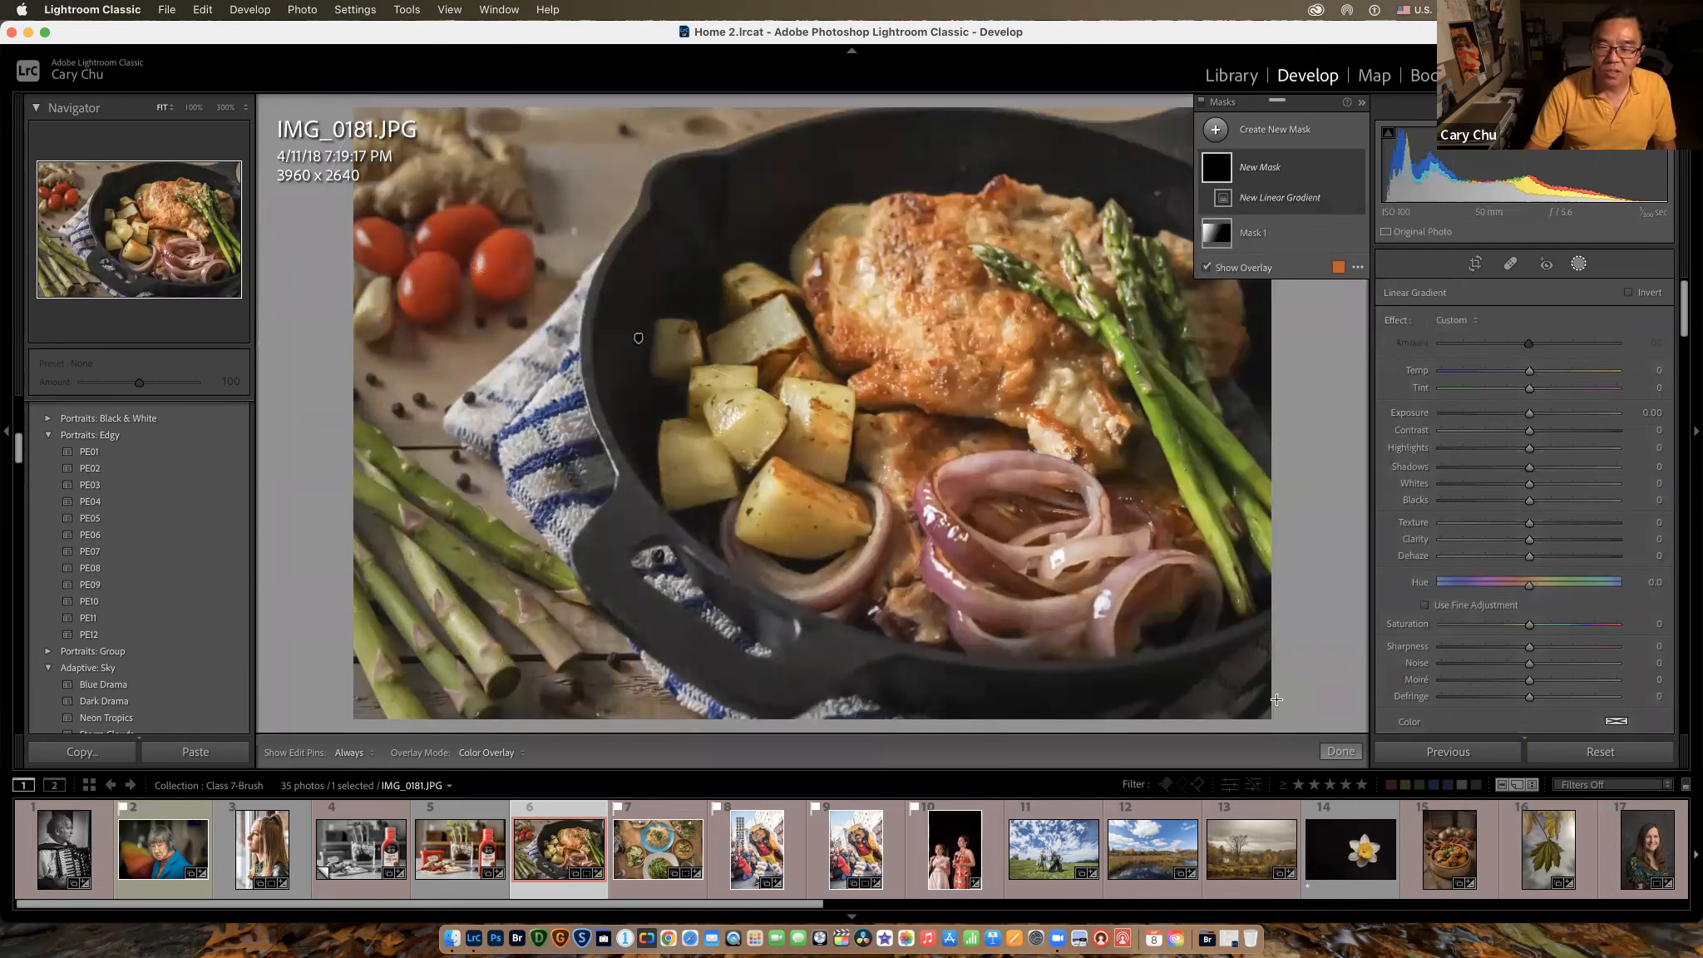
pyautogui.moveTo(1274, 706); pyautogui.dragTo(1152, 460)
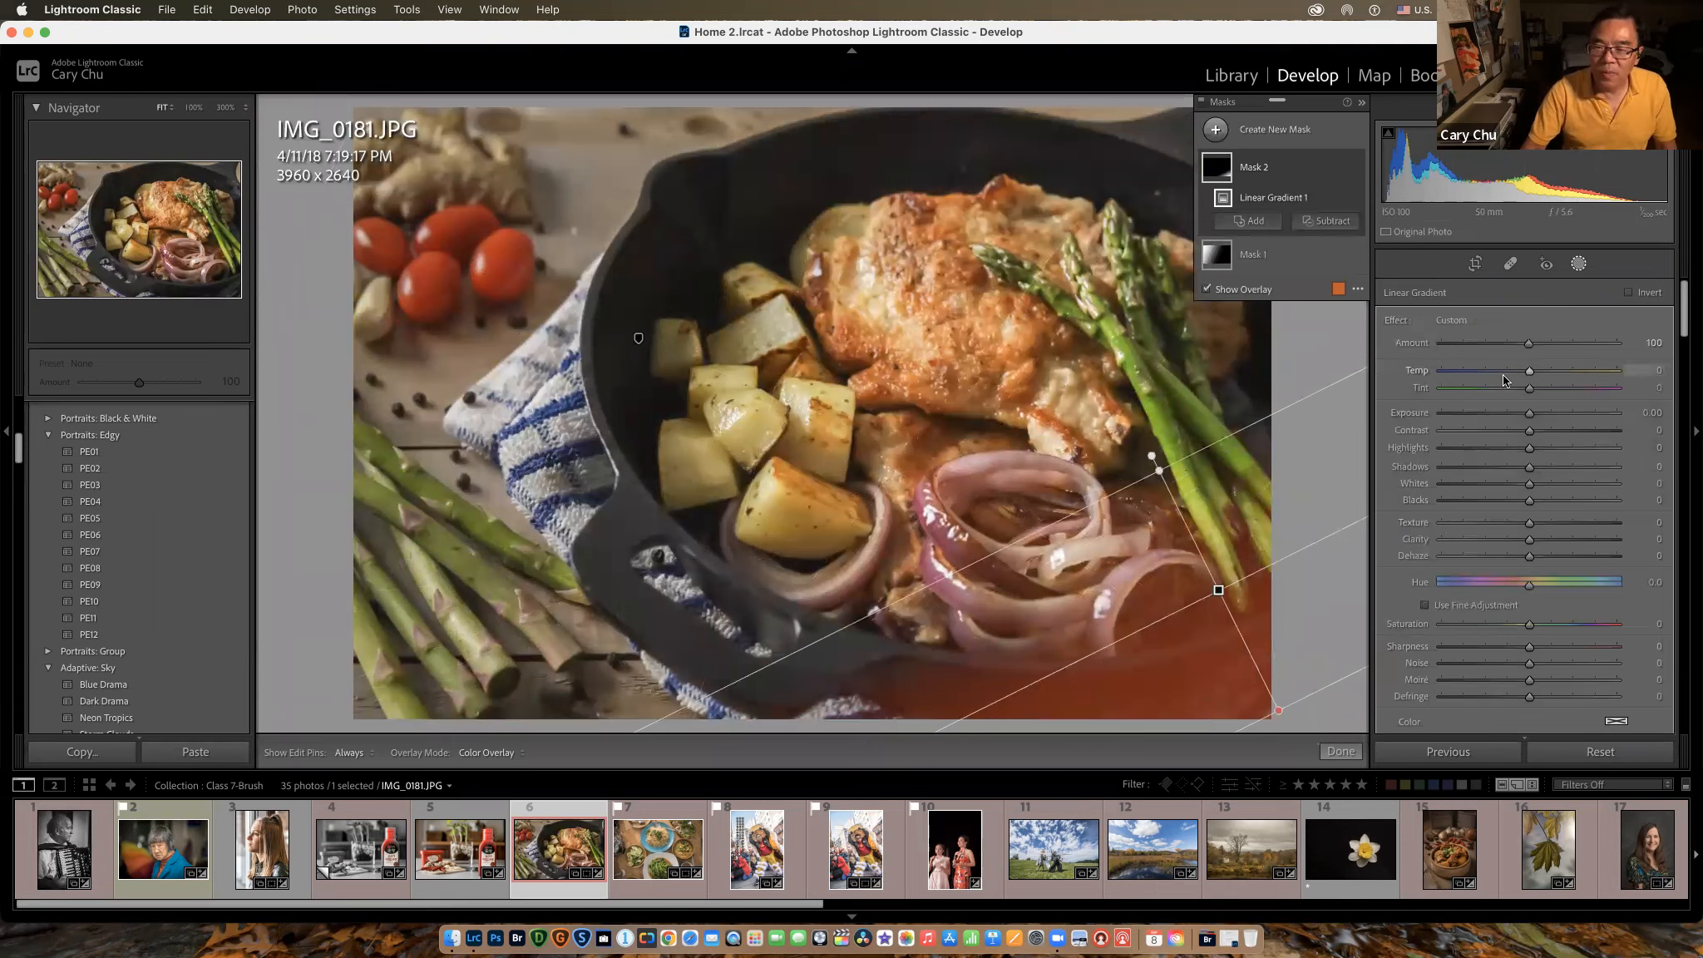
# Step: Rotate the second linear gradient to a flatter angle and set its Exposure to 1.81
pyautogui.press('o')
pyautogui.moveTo(1531, 416); pyautogui.dragTo(1552, 426)
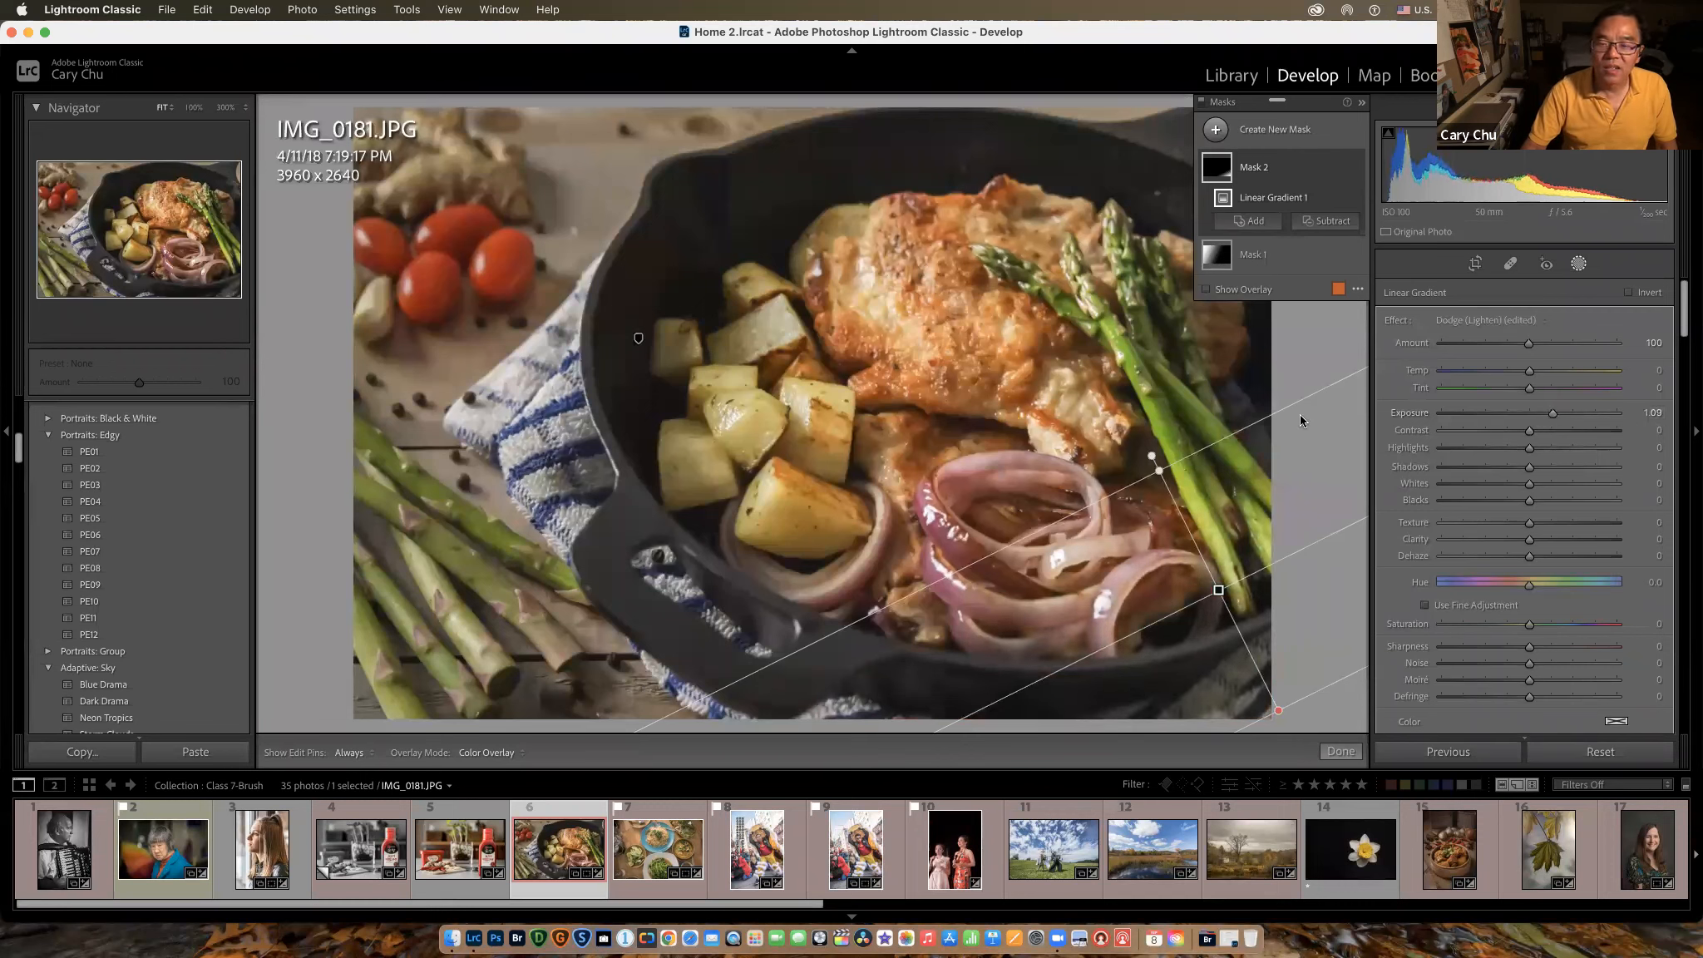
pyautogui.moveTo(1153, 454); pyautogui.dragTo(1177, 473)
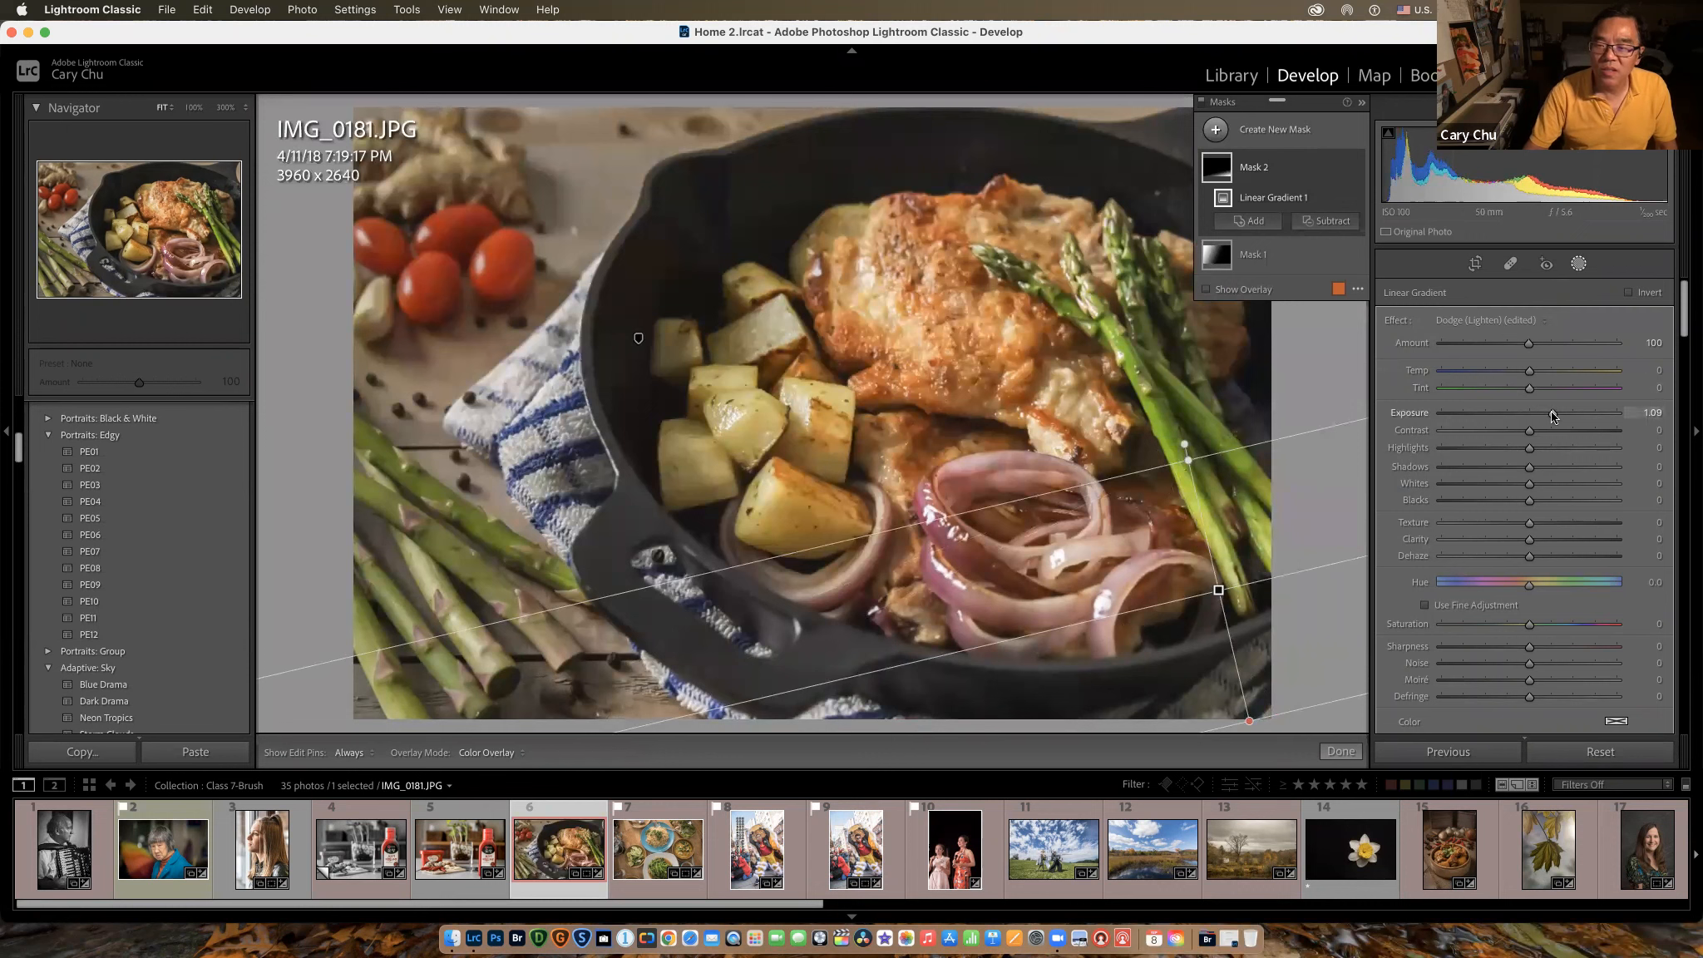
pyautogui.moveTo(1555, 416); pyautogui.dragTo(1566, 422)
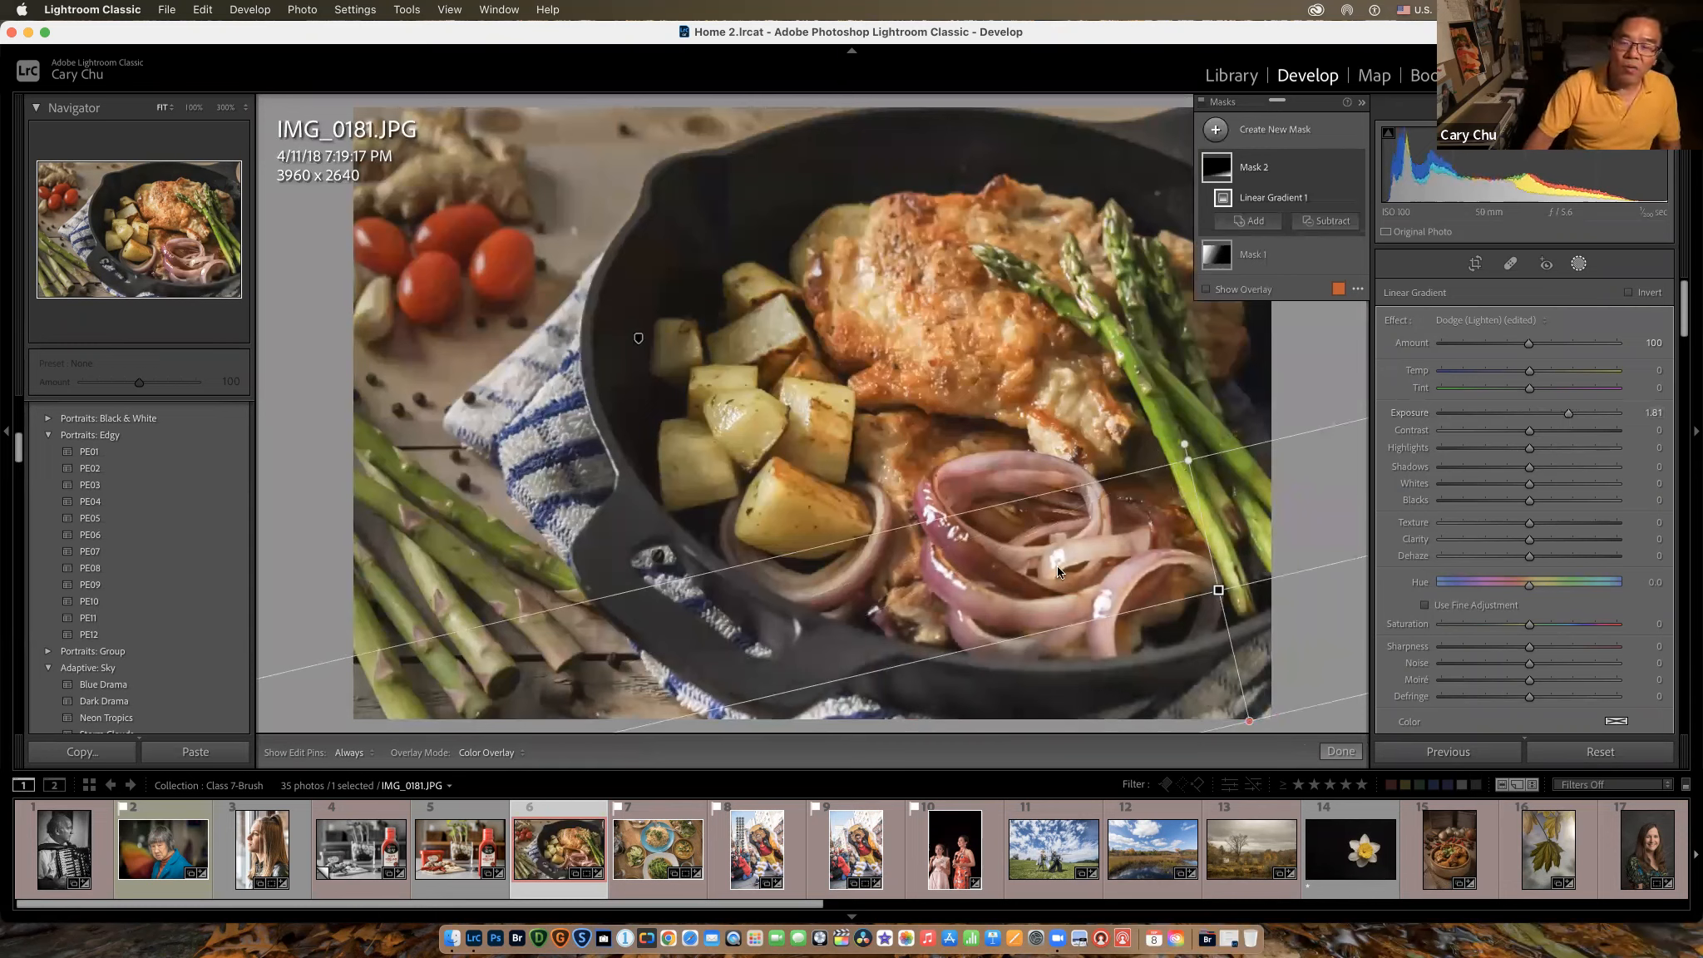
pyautogui.click(1216, 131)
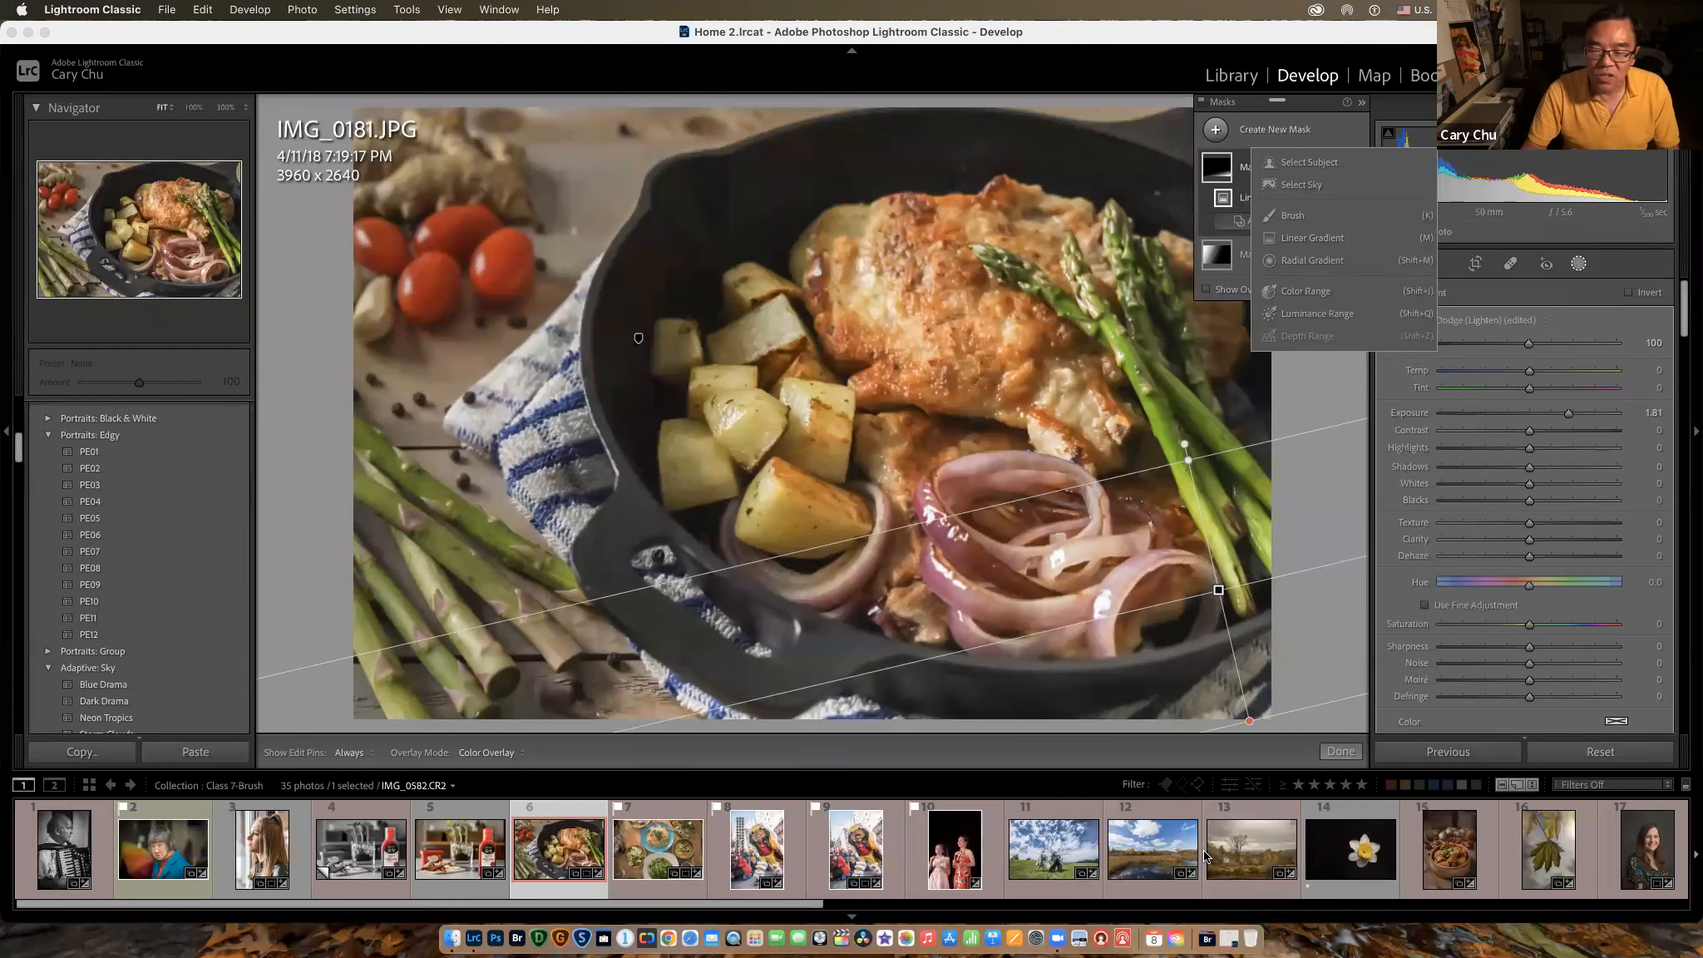
# Step: Switch to the autumn landscape photo IMG_0582.CR2 and compare it with and without Mask 3
pyautogui.click(1243, 869)
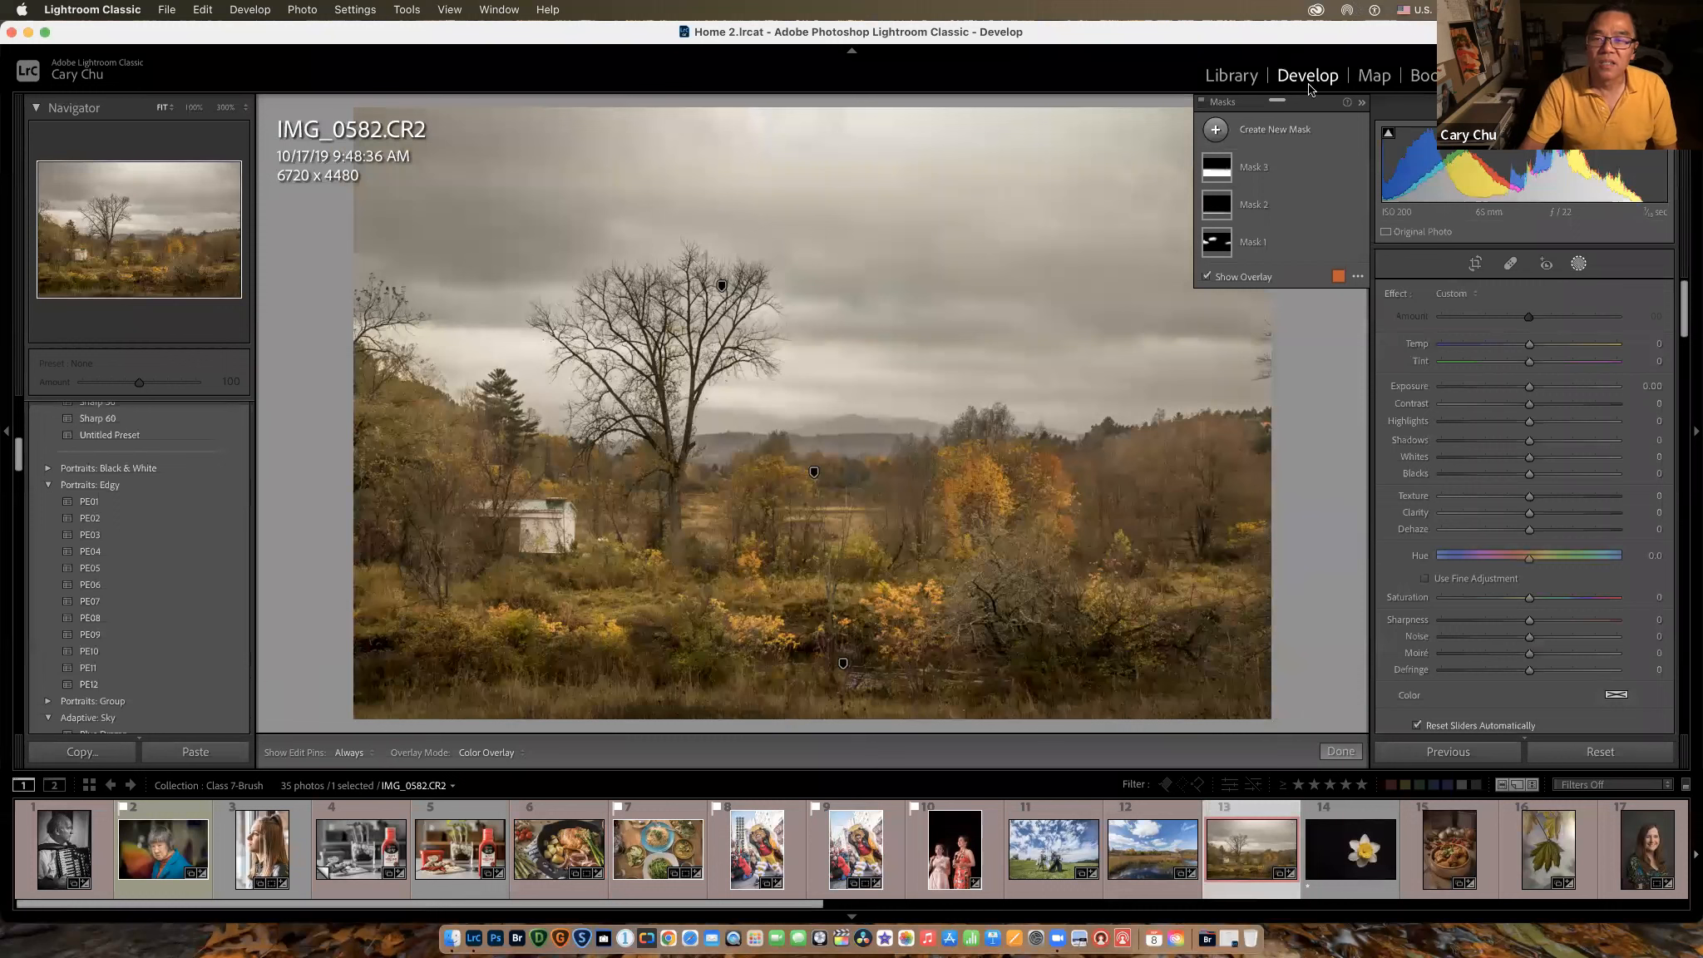
pyautogui.click(1356, 169)
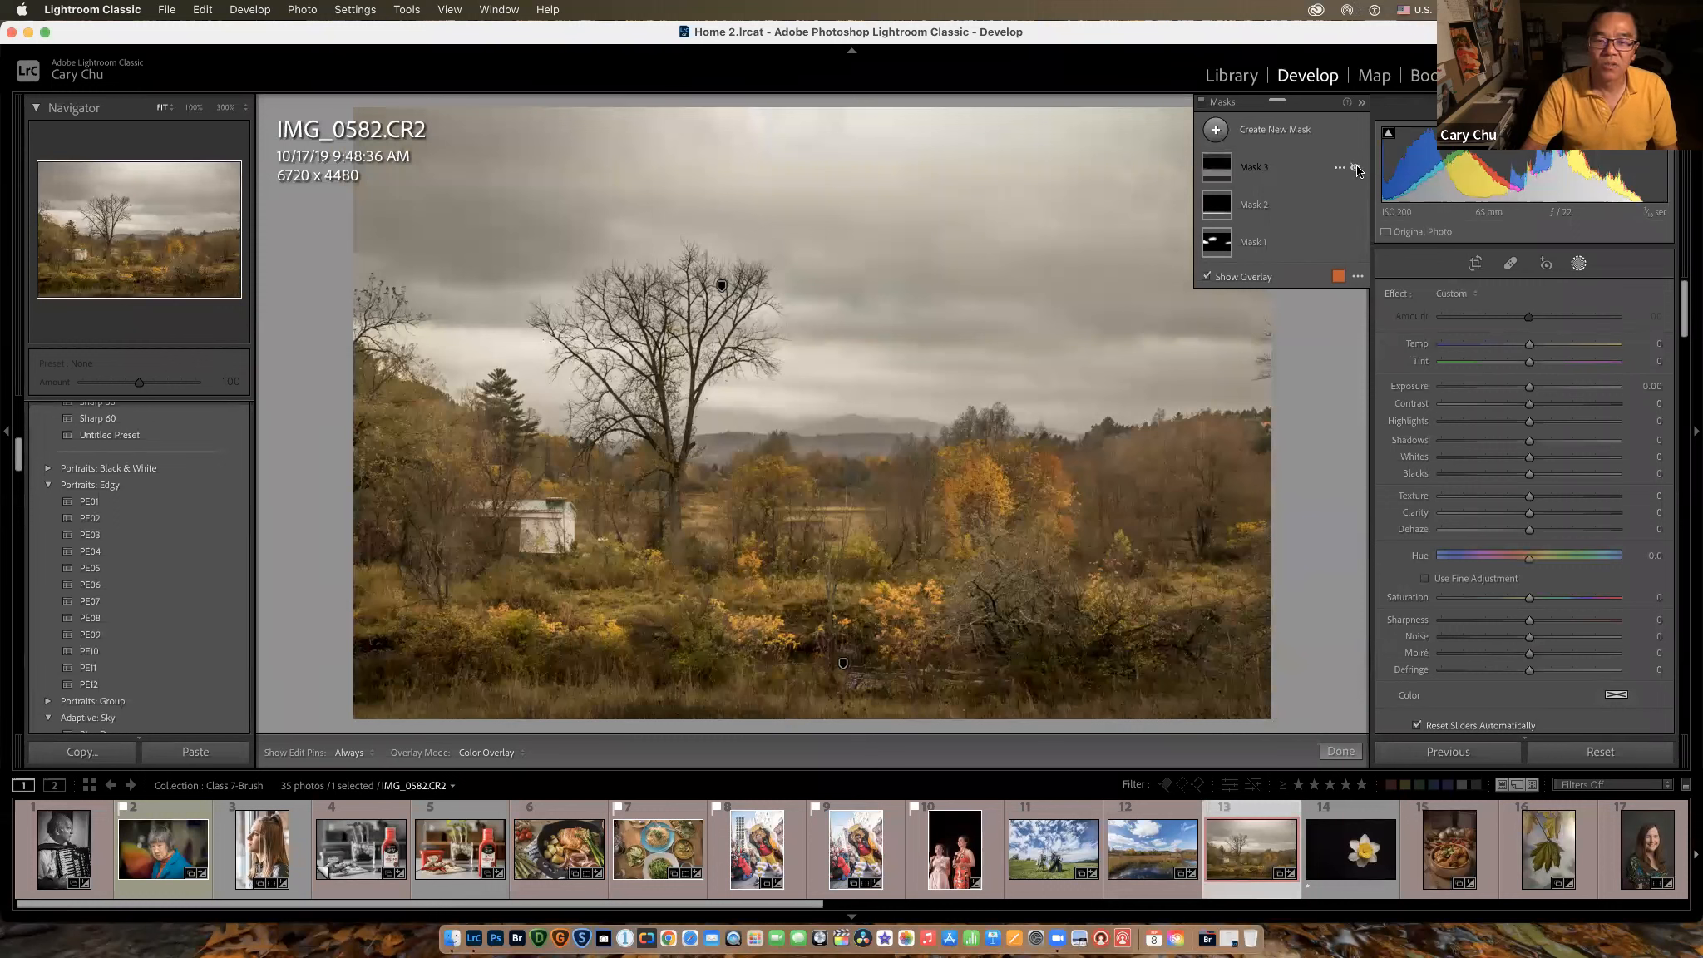
pyautogui.click(1356, 169)
pyautogui.click(1356, 169)
pyautogui.click(1355, 169)
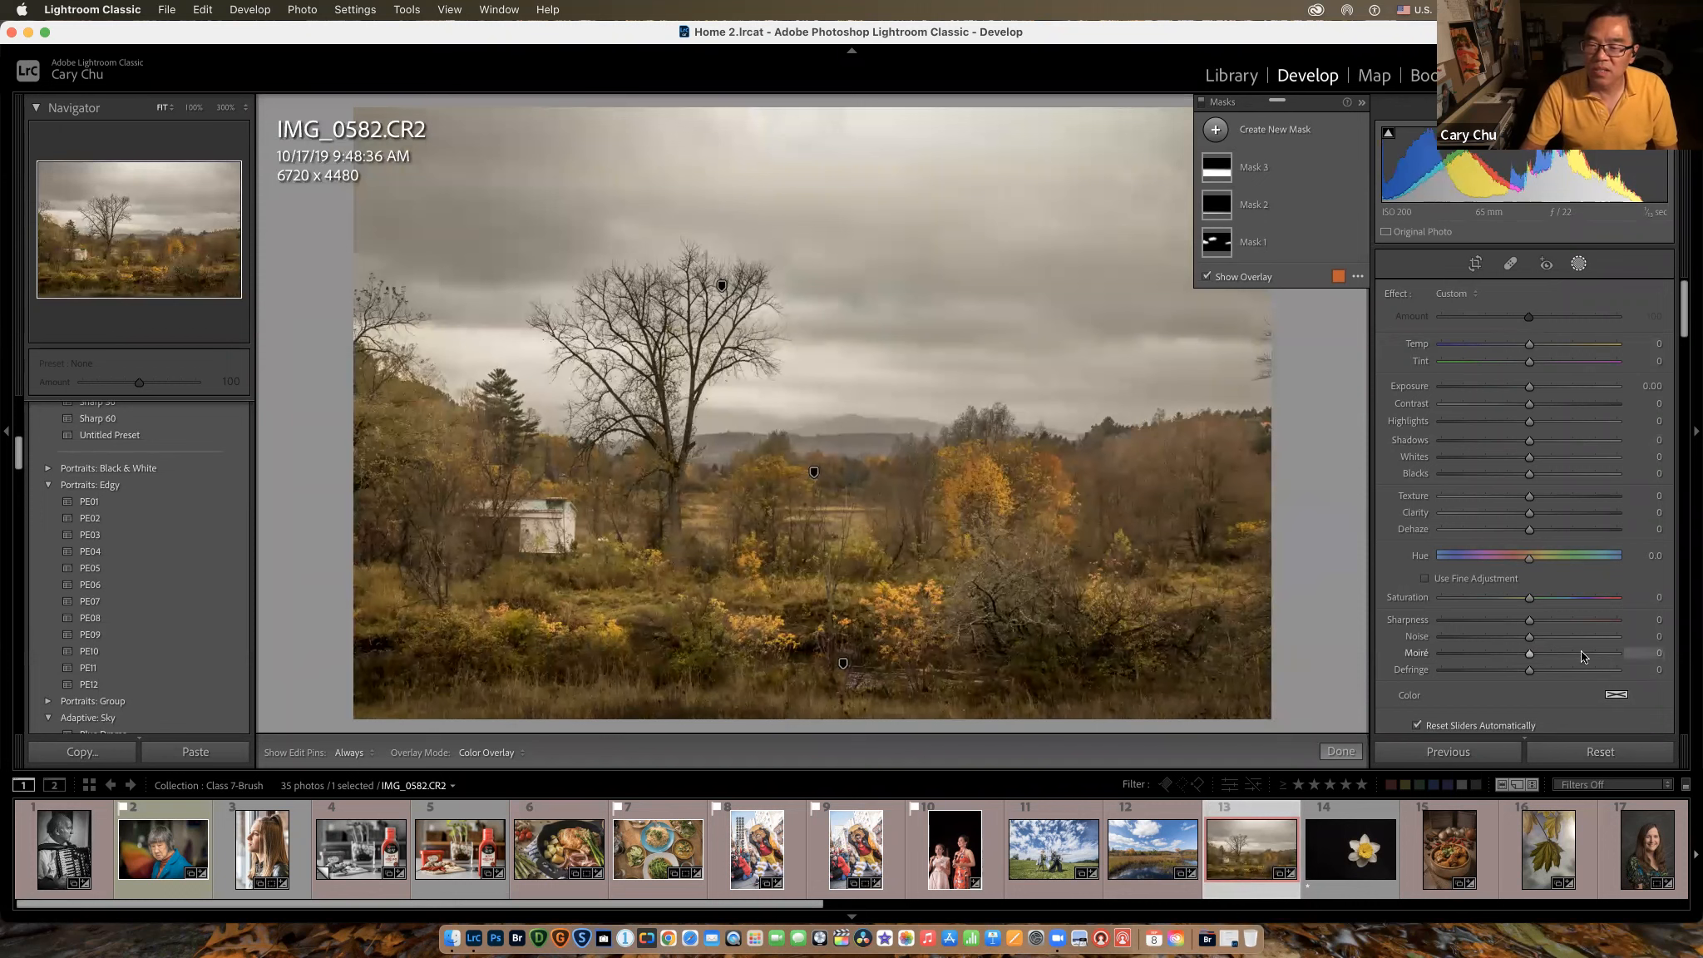
# Step: Delete all masks from the autumn landscape photo
pyautogui.scroll(-4, 1608, 645)
pyautogui.scroll(-1, 1607, 645)
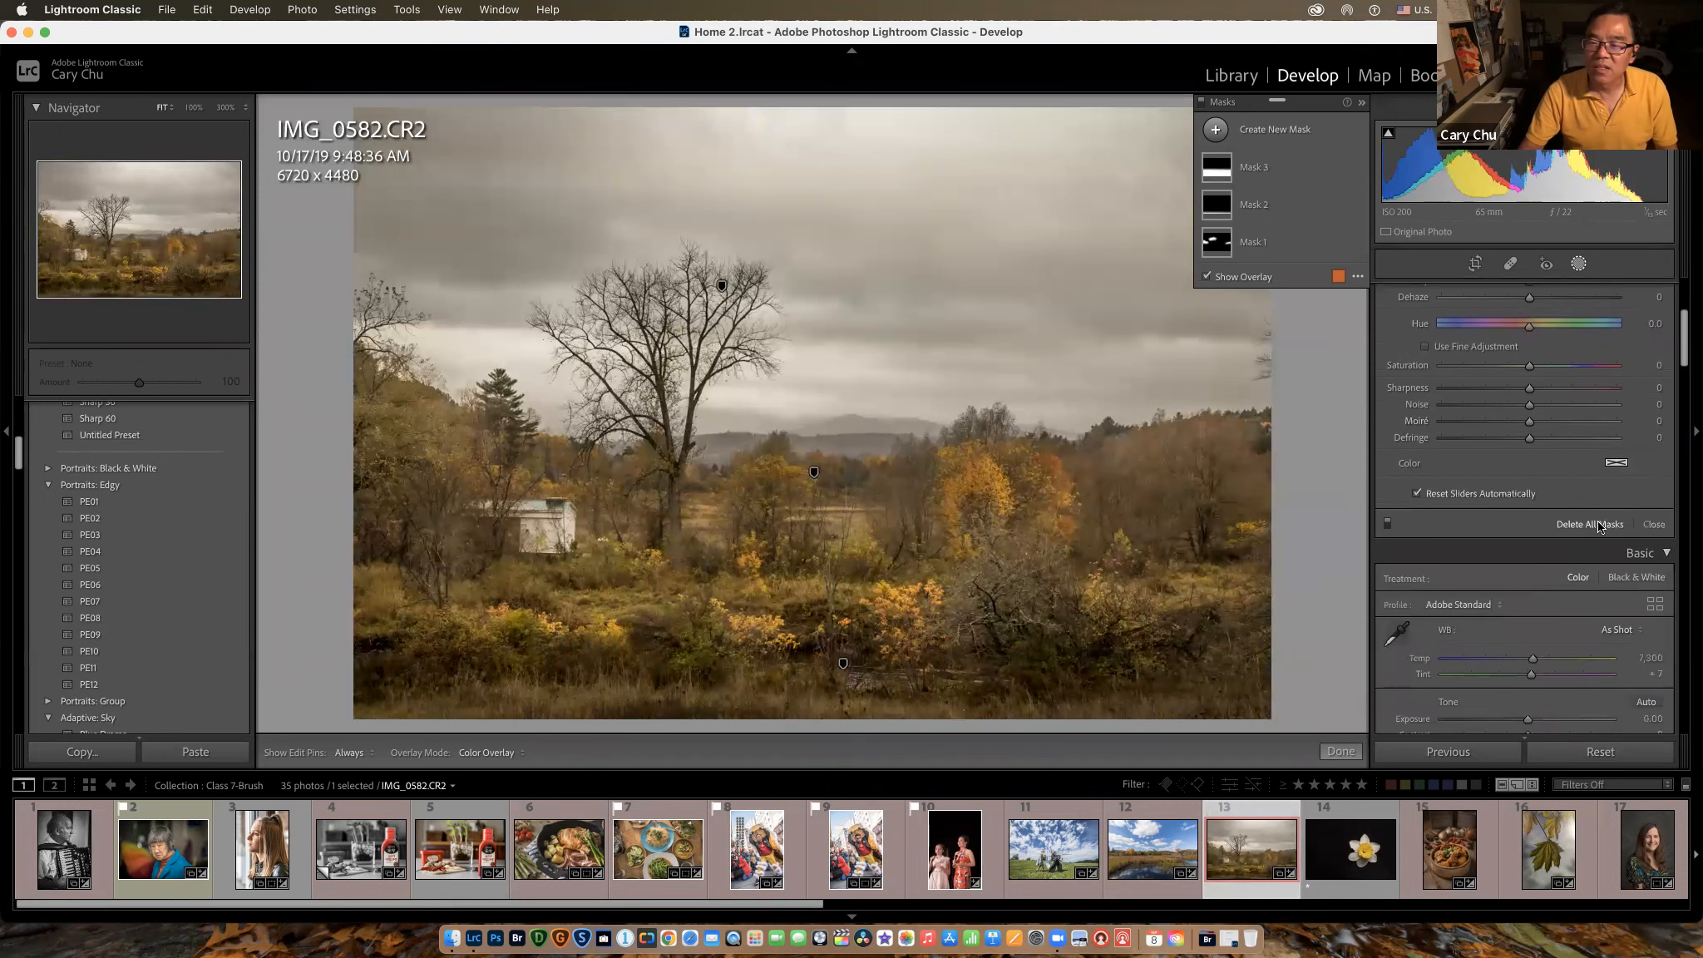
pyautogui.click(1598, 525)
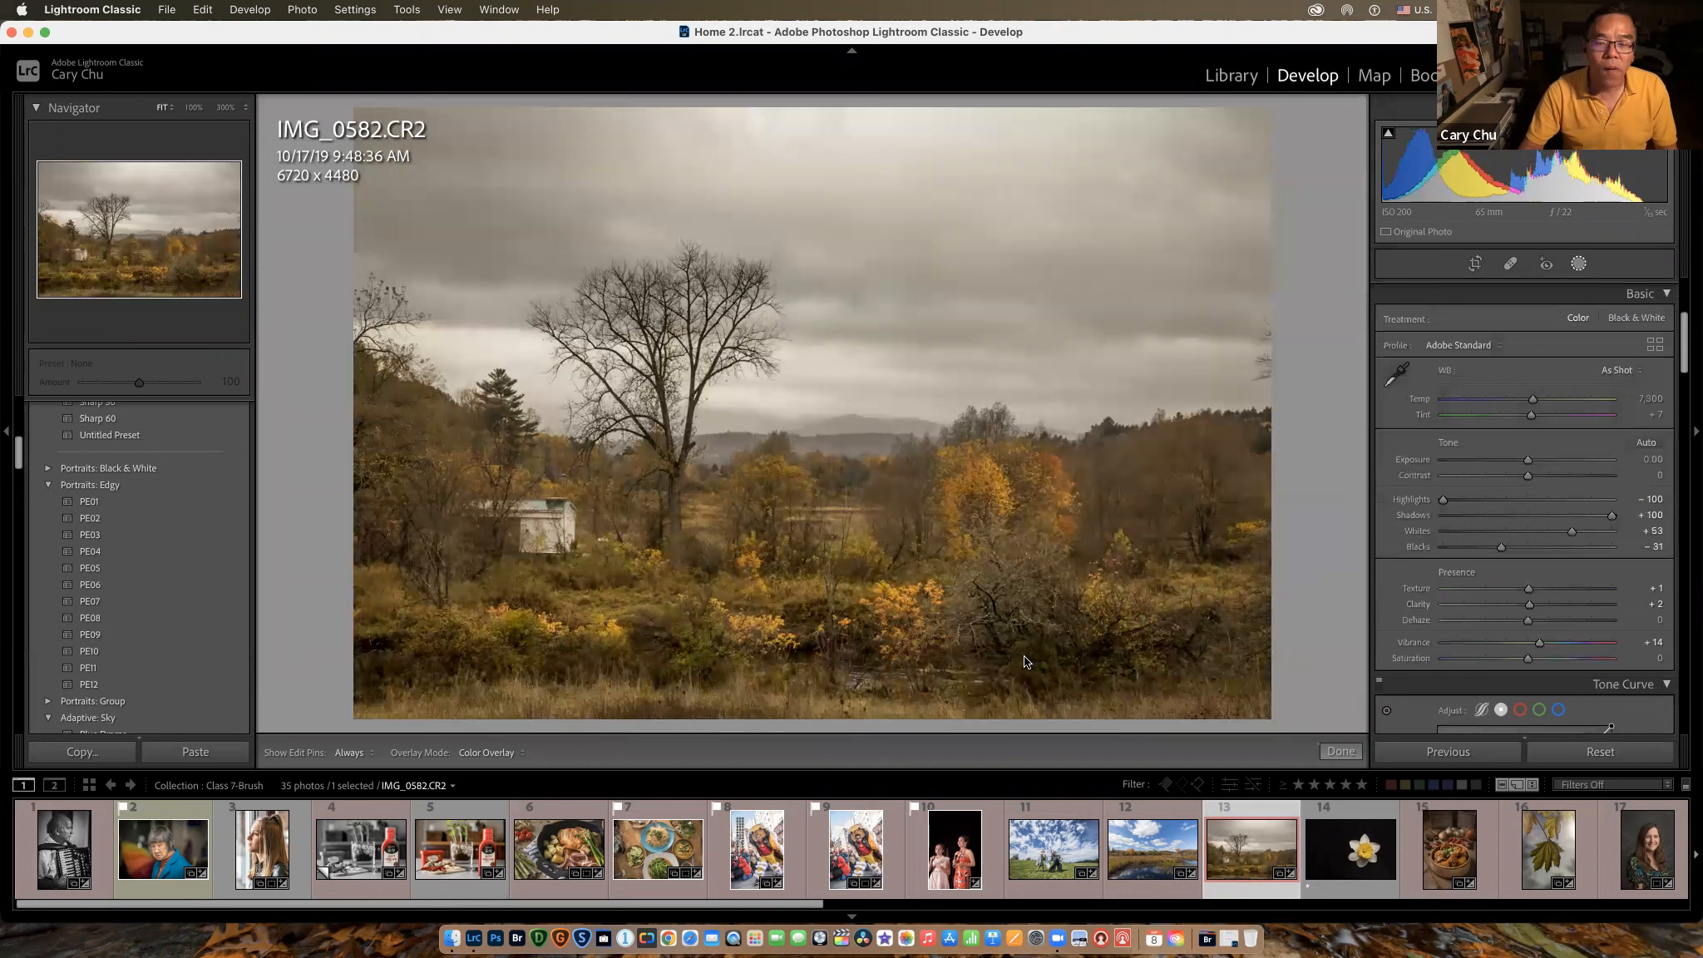
# Step: Add a linear gradient mask running straight up from the landscape's bottom edge to the sky just above the bare tree
pyautogui.scroll(-5, 1583, 264)
pyautogui.click(1579, 264)
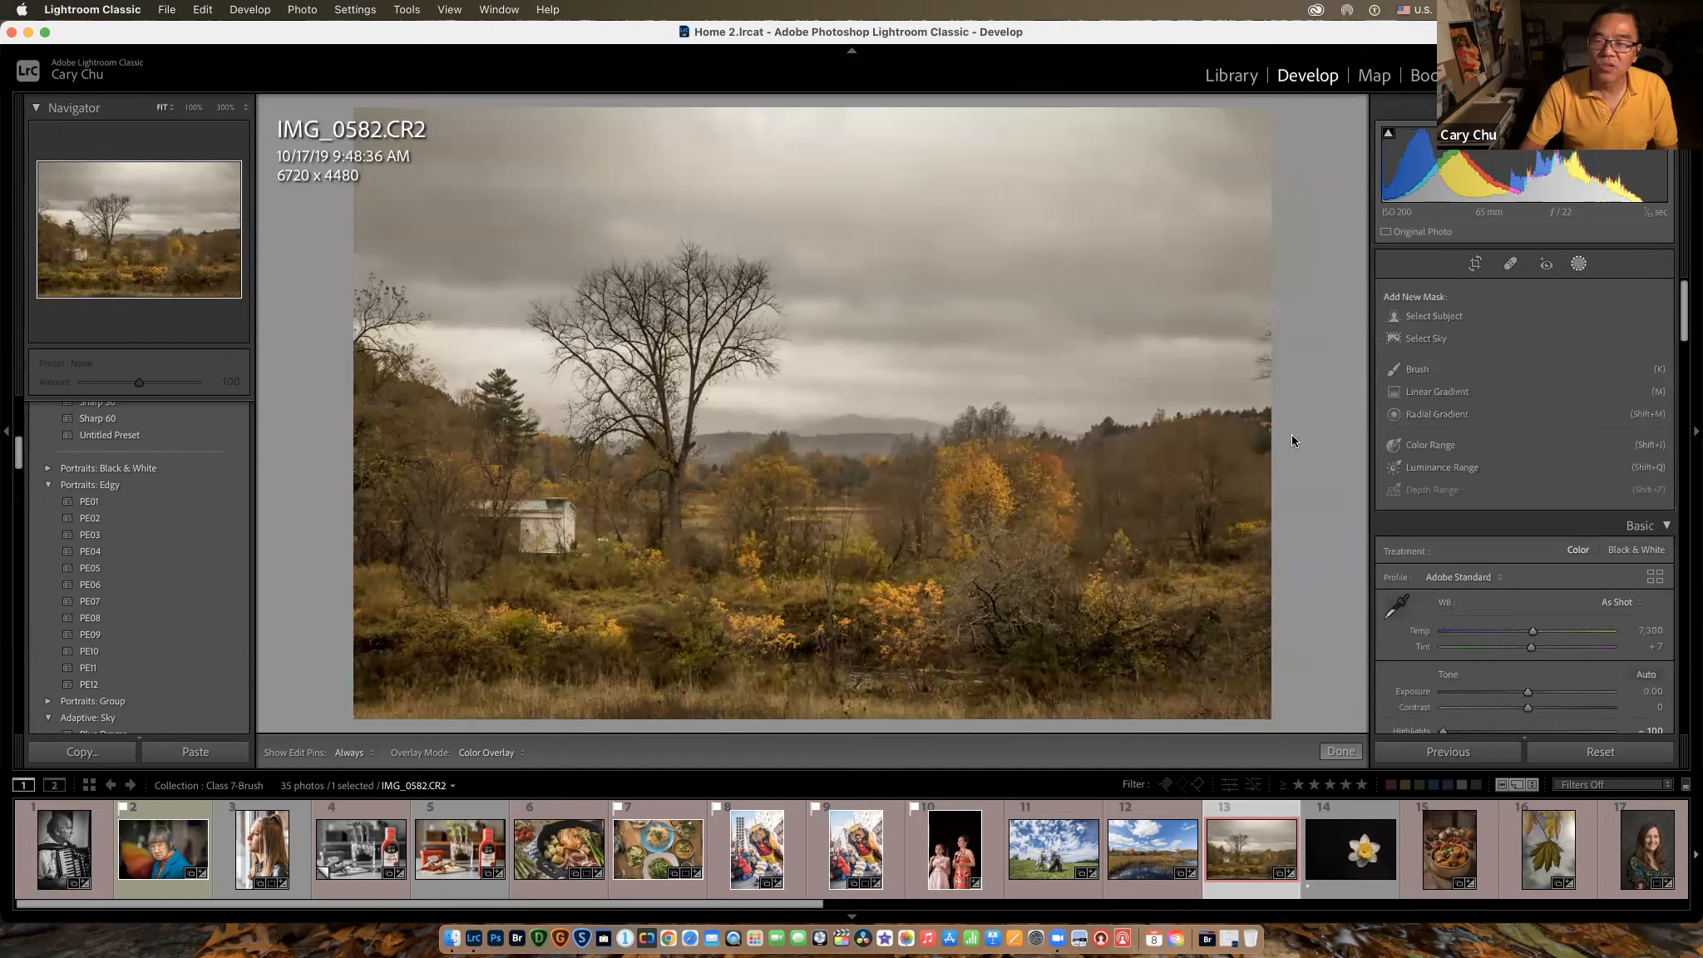
pyautogui.click(1452, 393)
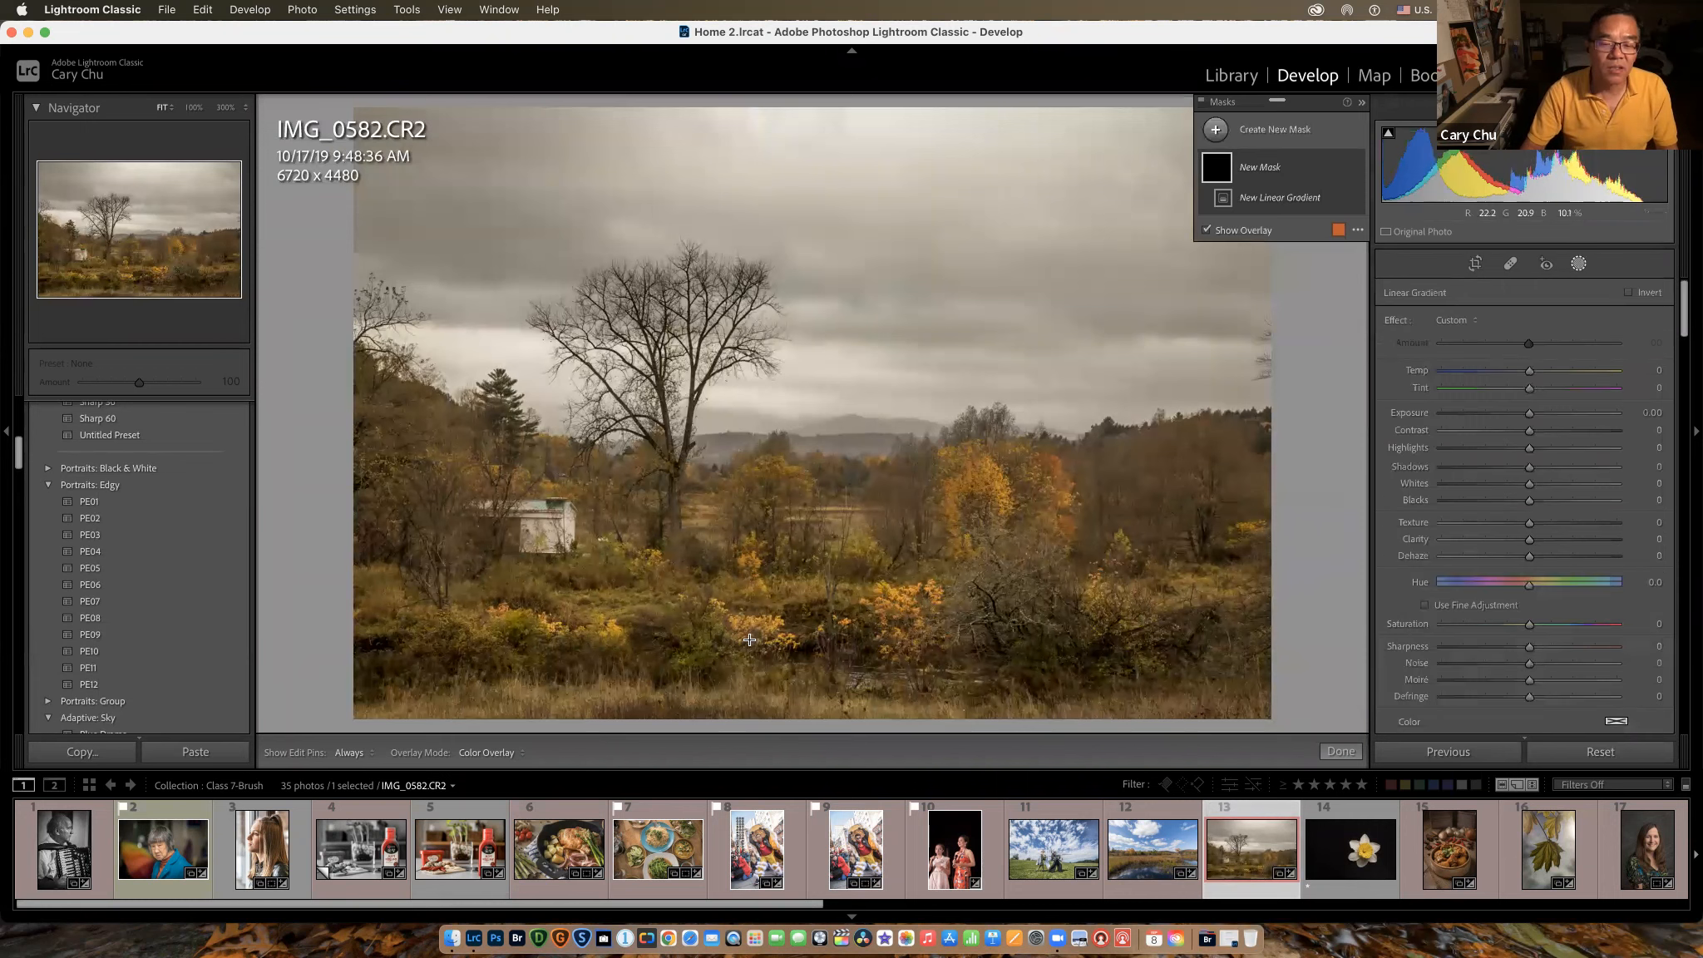
pyautogui.moveTo(804, 722); pyautogui.dragTo(806, 270)
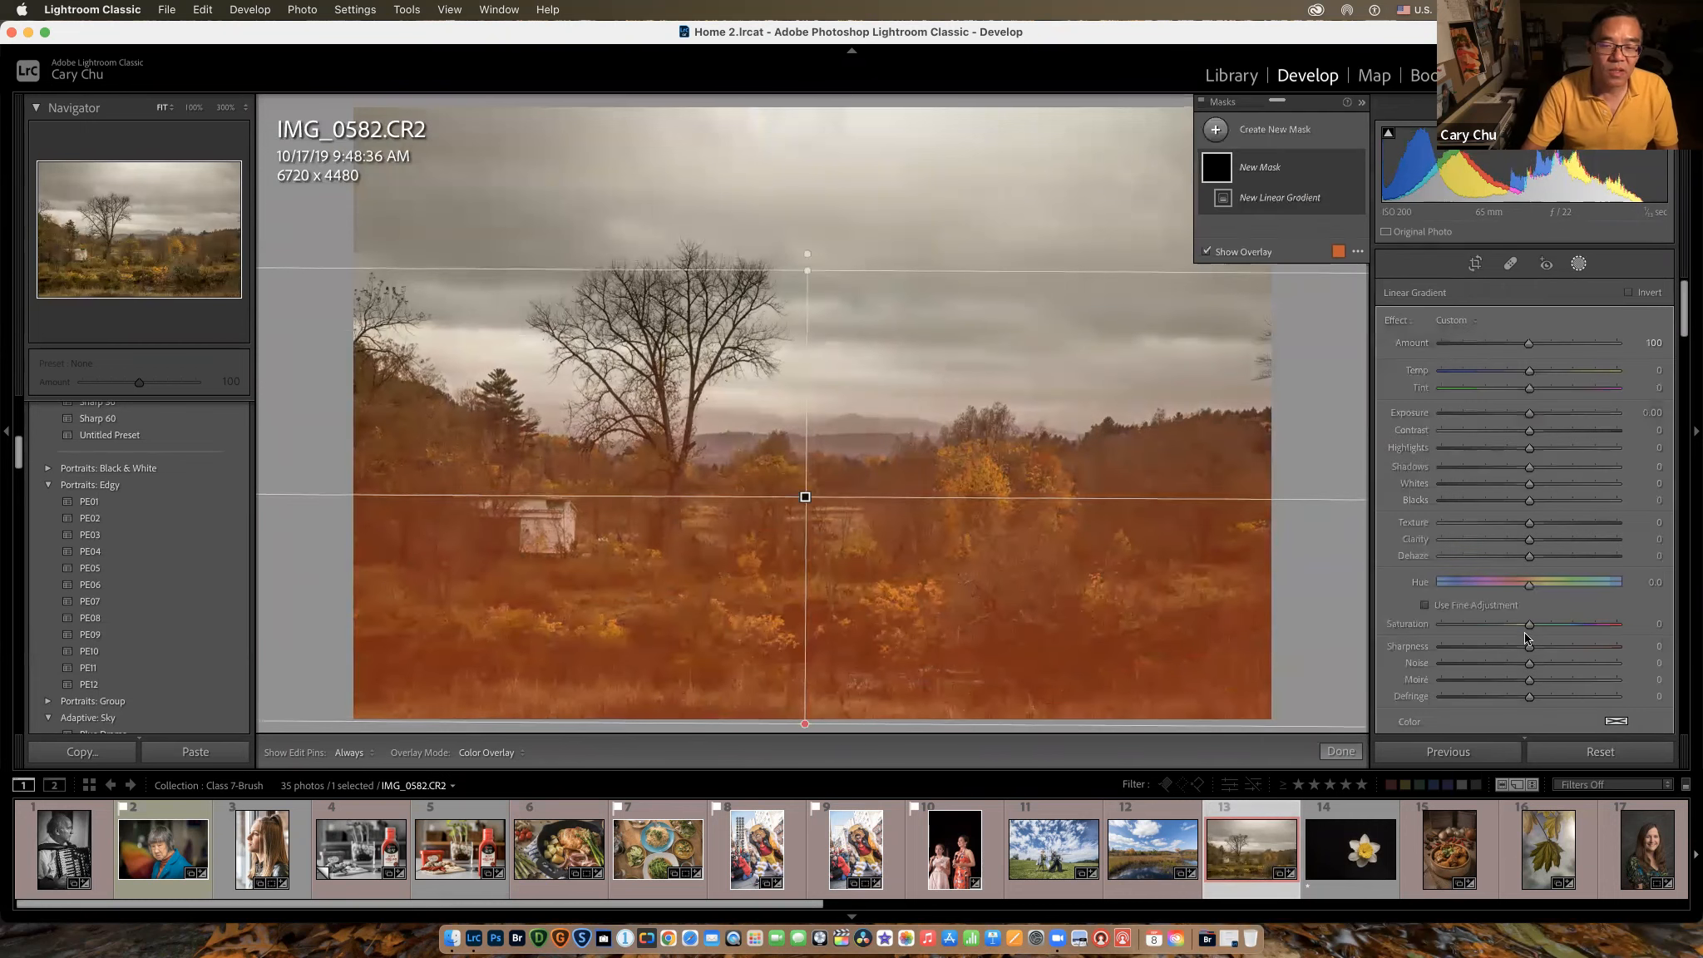
# Step: Set the landscape gradient mask's Exposure to 0.78, Highlights to −100 and Clarity to 24
pyautogui.moveTo(1534, 413); pyautogui.dragTo(1411, 433)
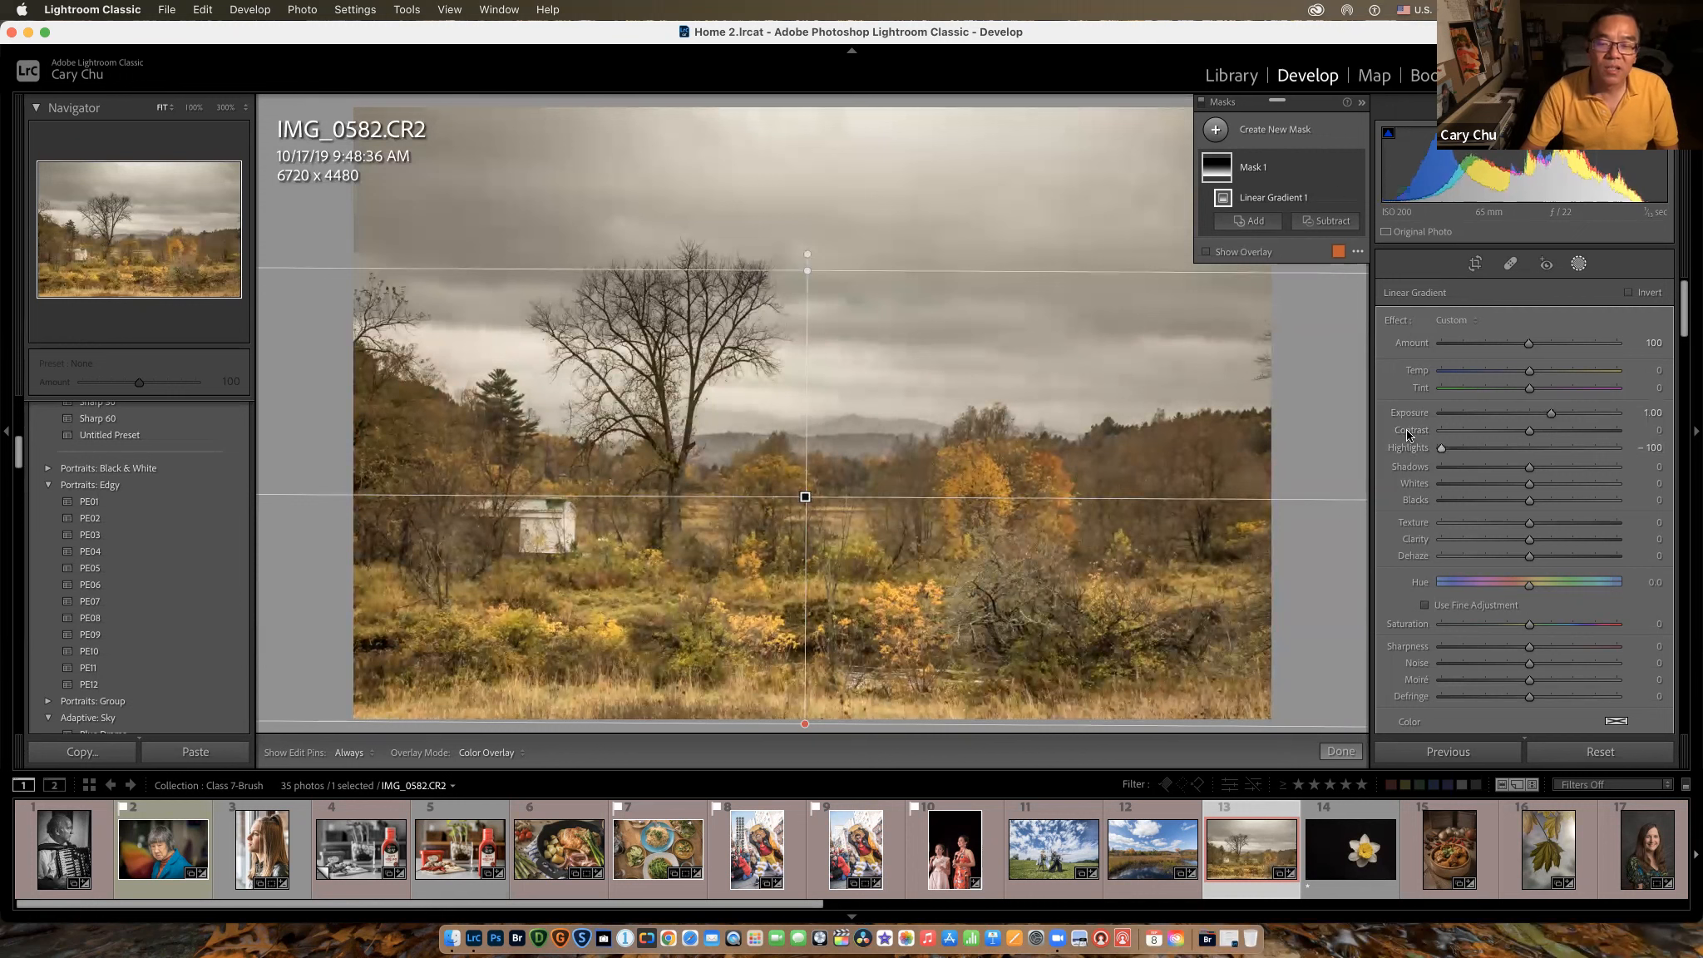
pyautogui.moveTo(1556, 416); pyautogui.dragTo(1551, 416)
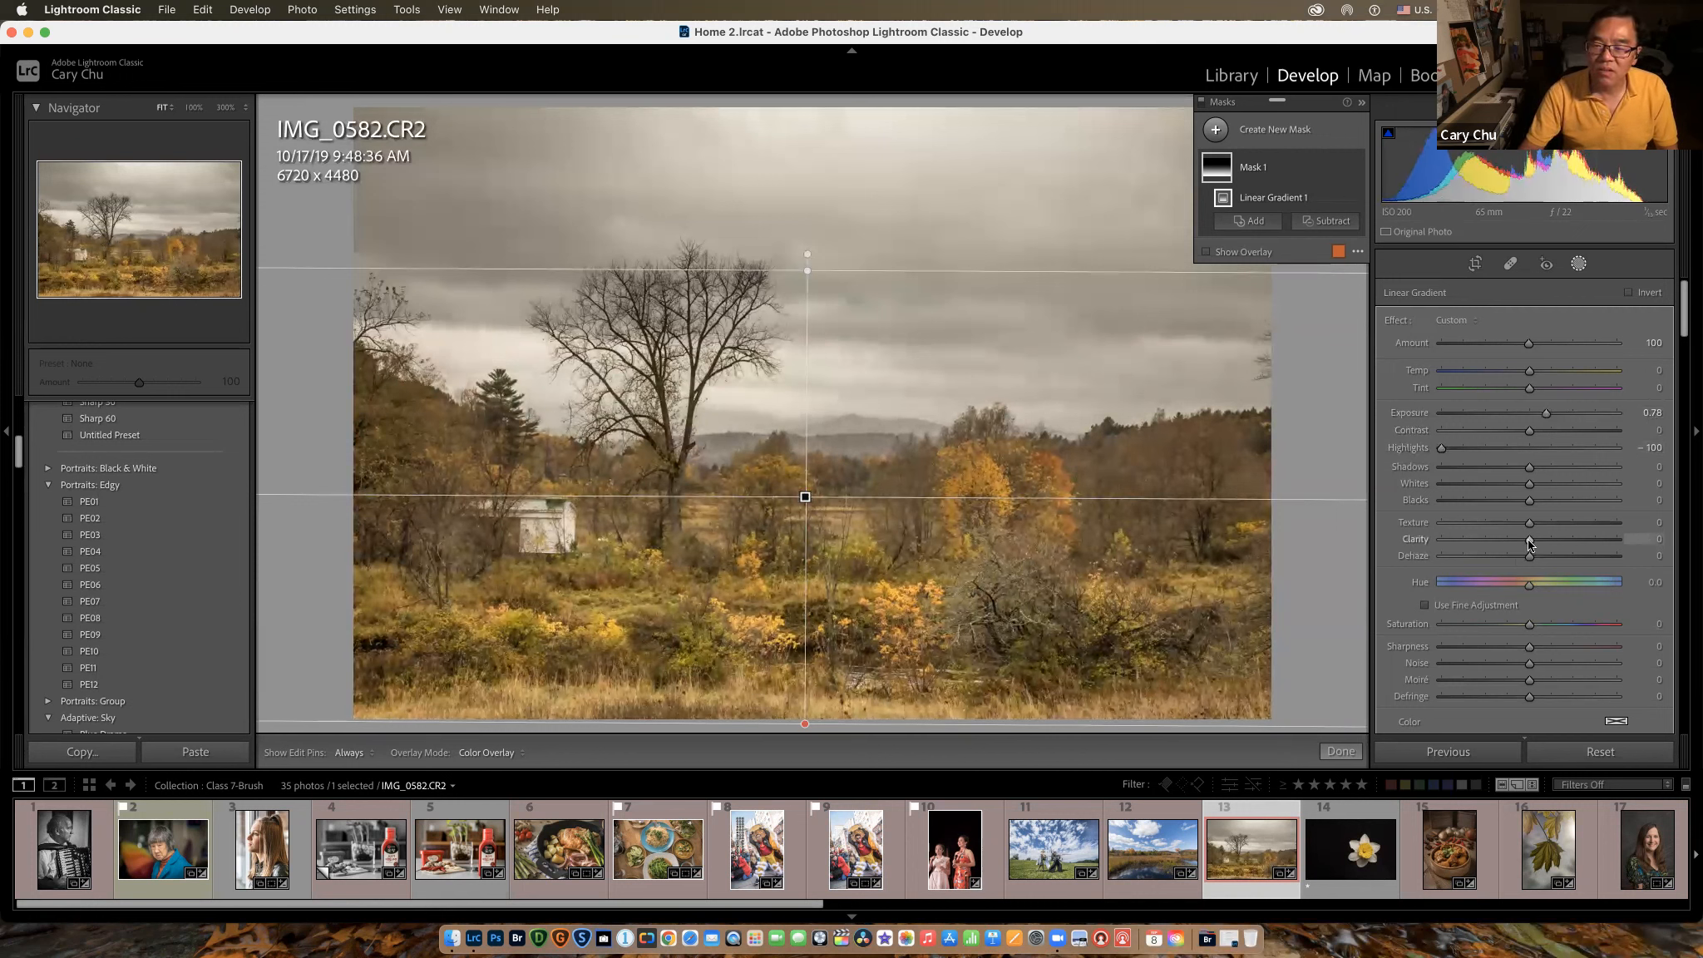
pyautogui.moveTo(1529, 539); pyautogui.dragTo(1549, 540)
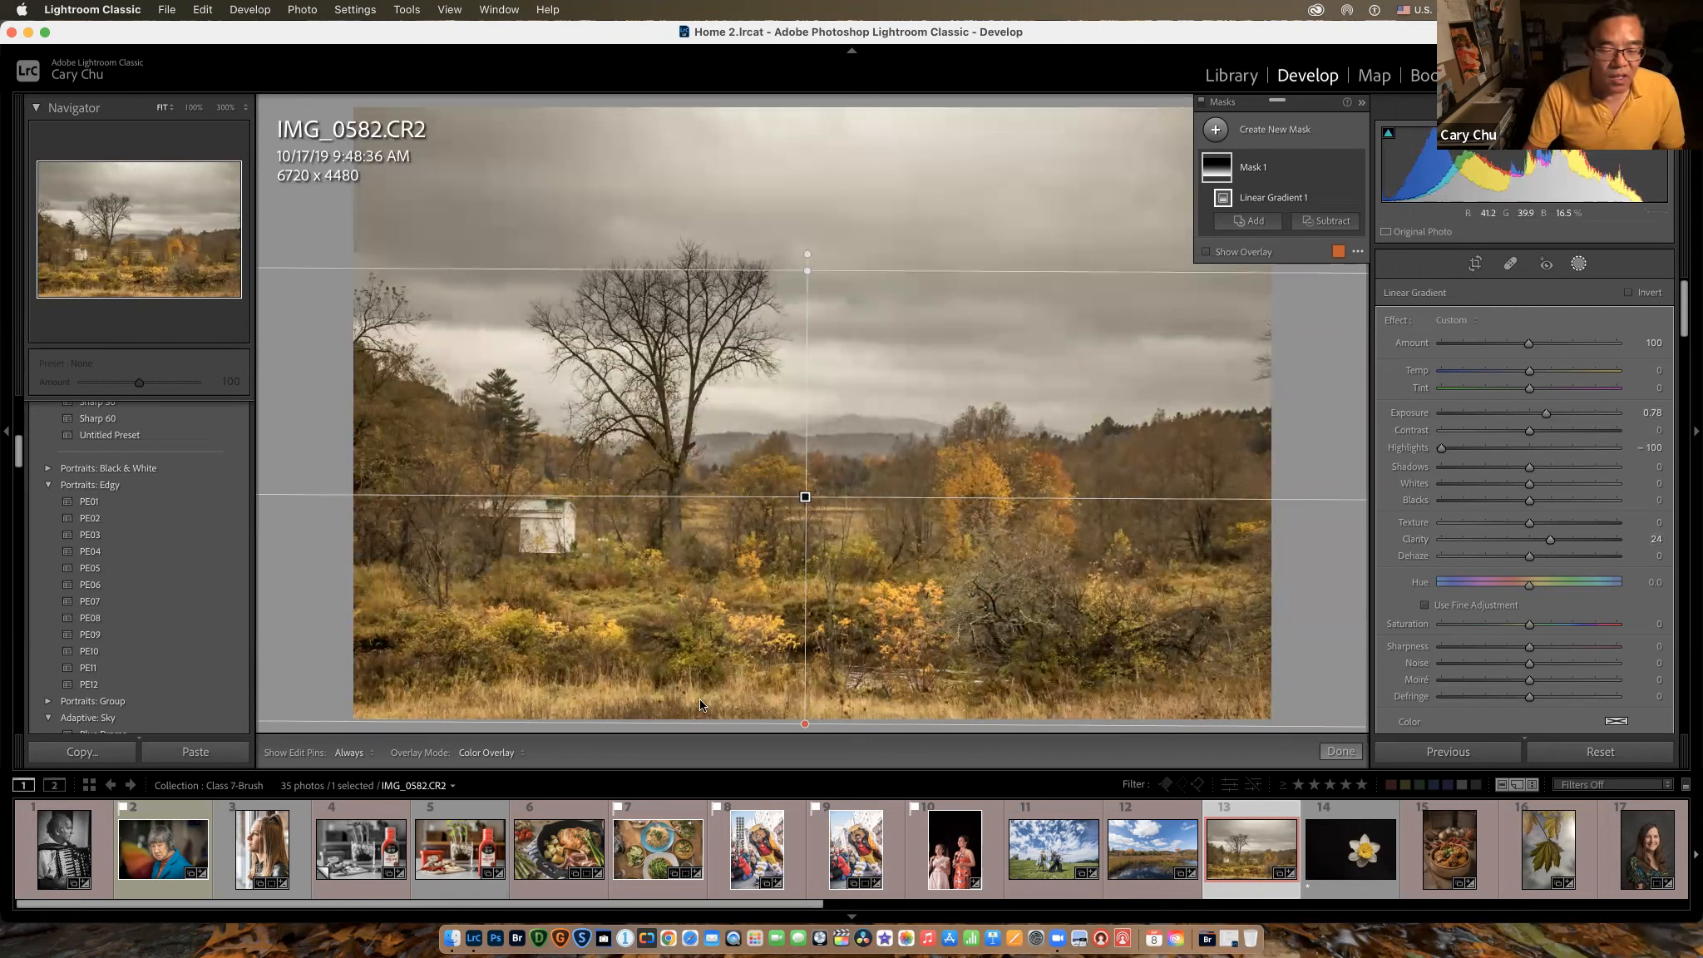
# Step: Switch to the stew photo IMG_0213.DNG, try deleting all its masks, and undo back to IMG_0582.CR2
pyautogui.hscroll(1, 724, 857)
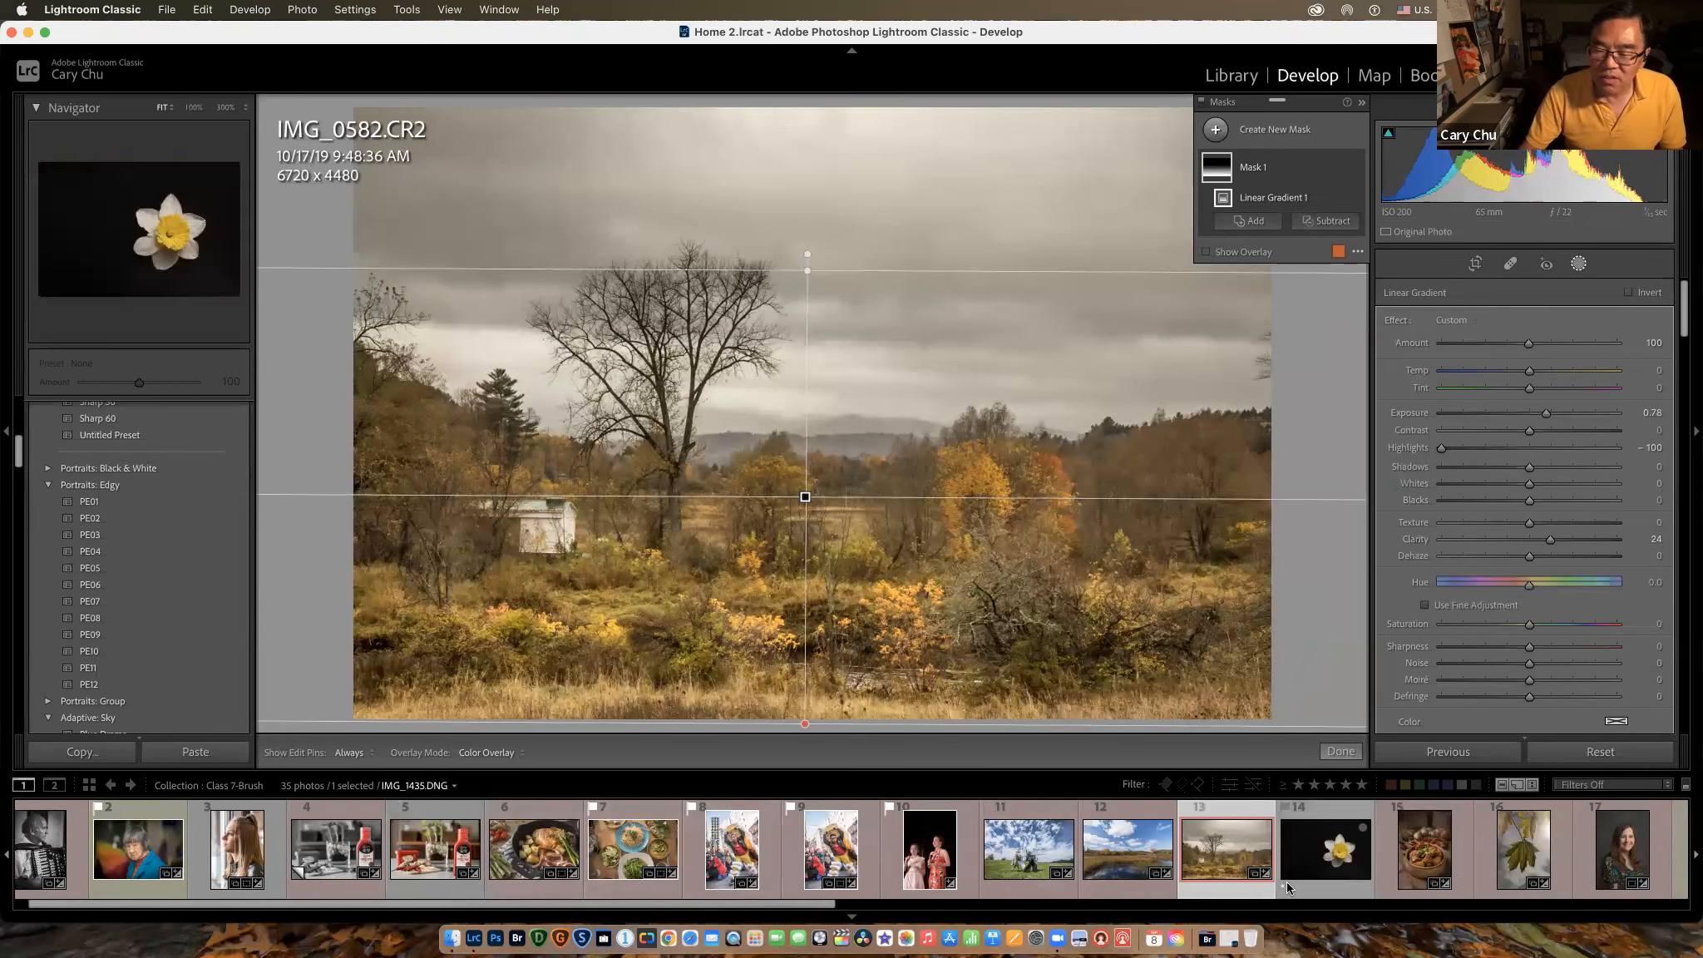
pyautogui.click(1424, 864)
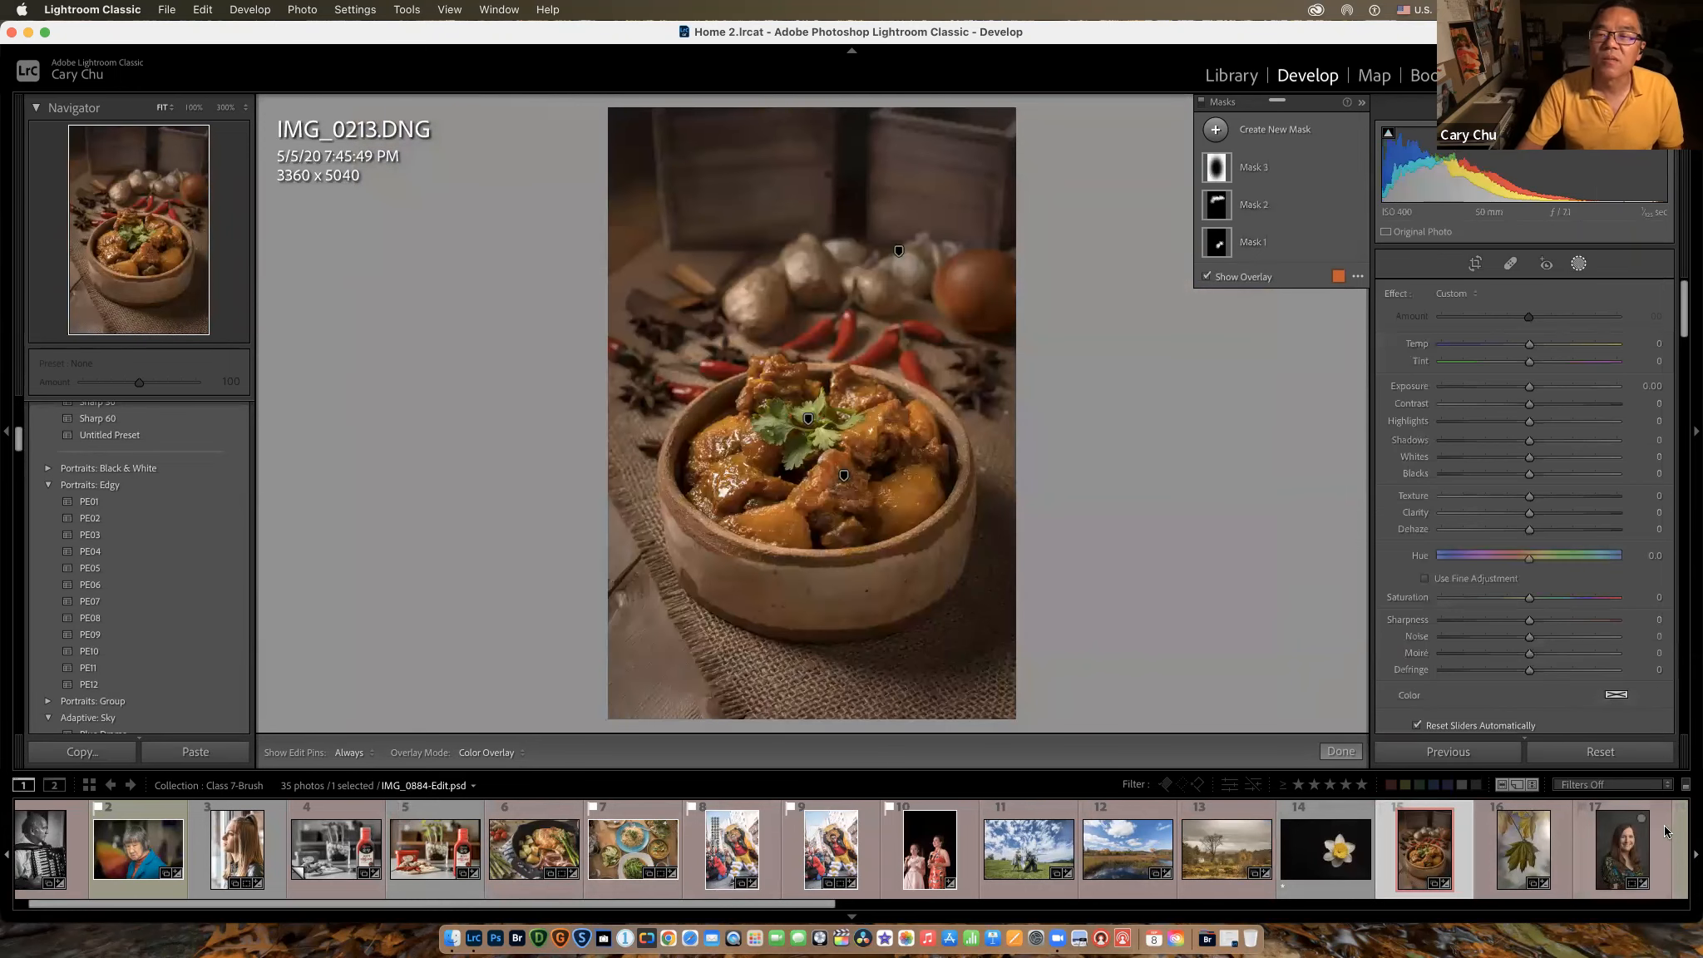
pyautogui.hscroll(1, 1667, 831)
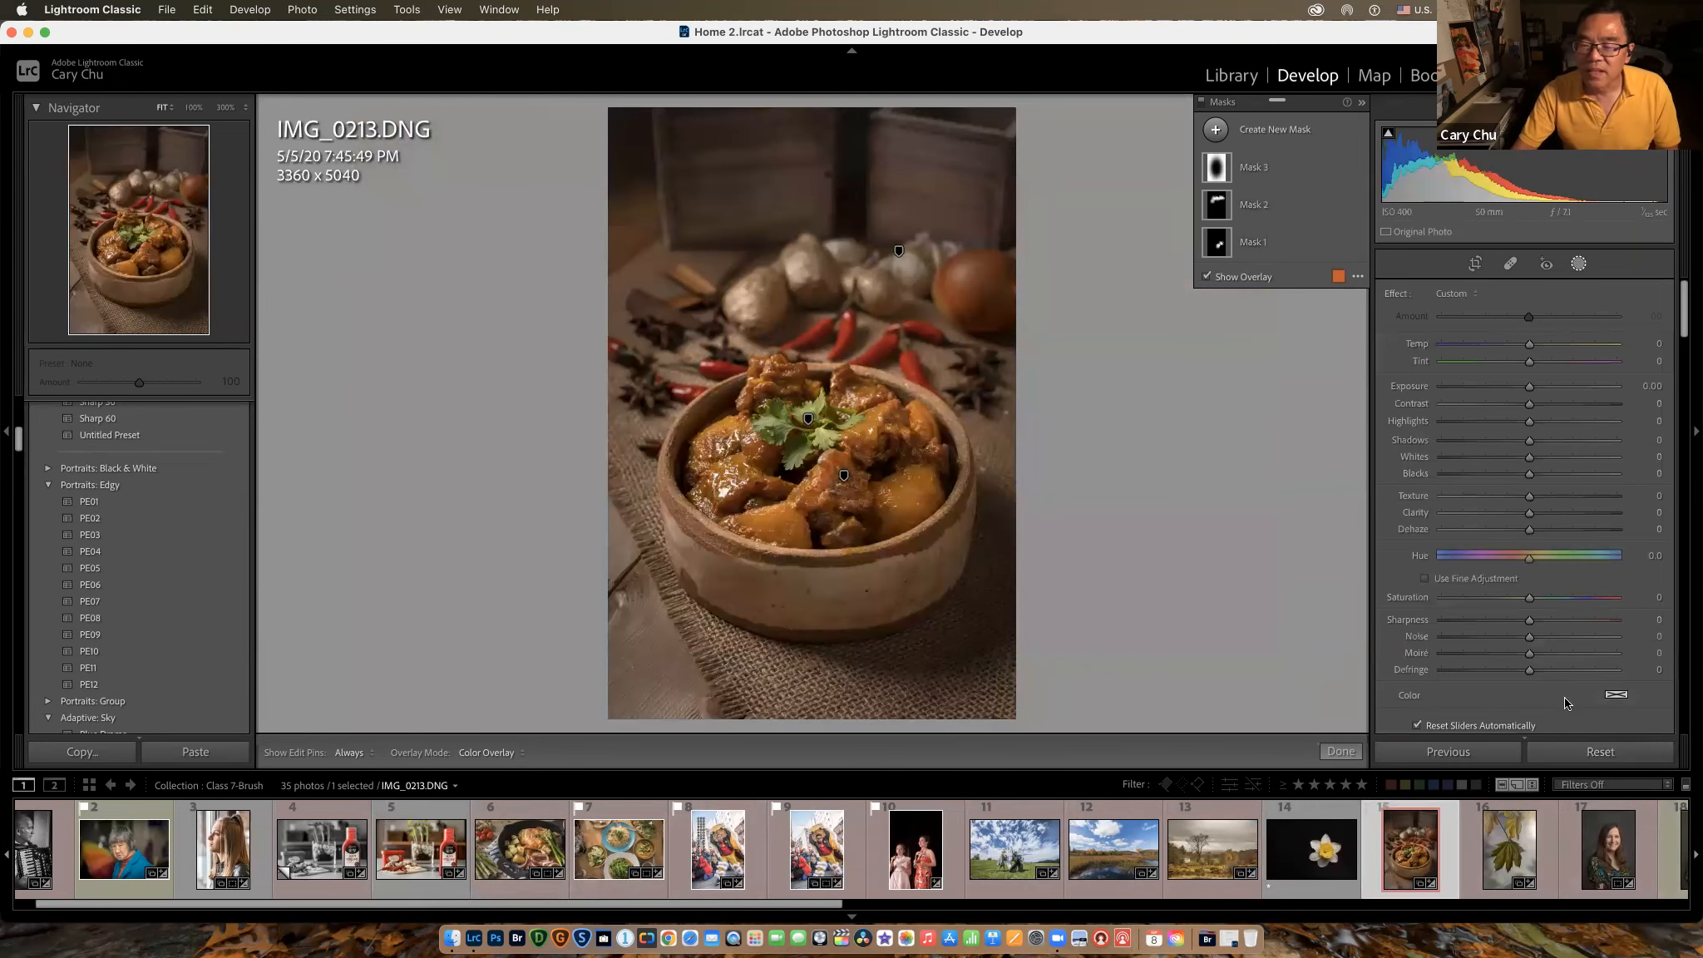
pyautogui.scroll(-2, 1567, 702)
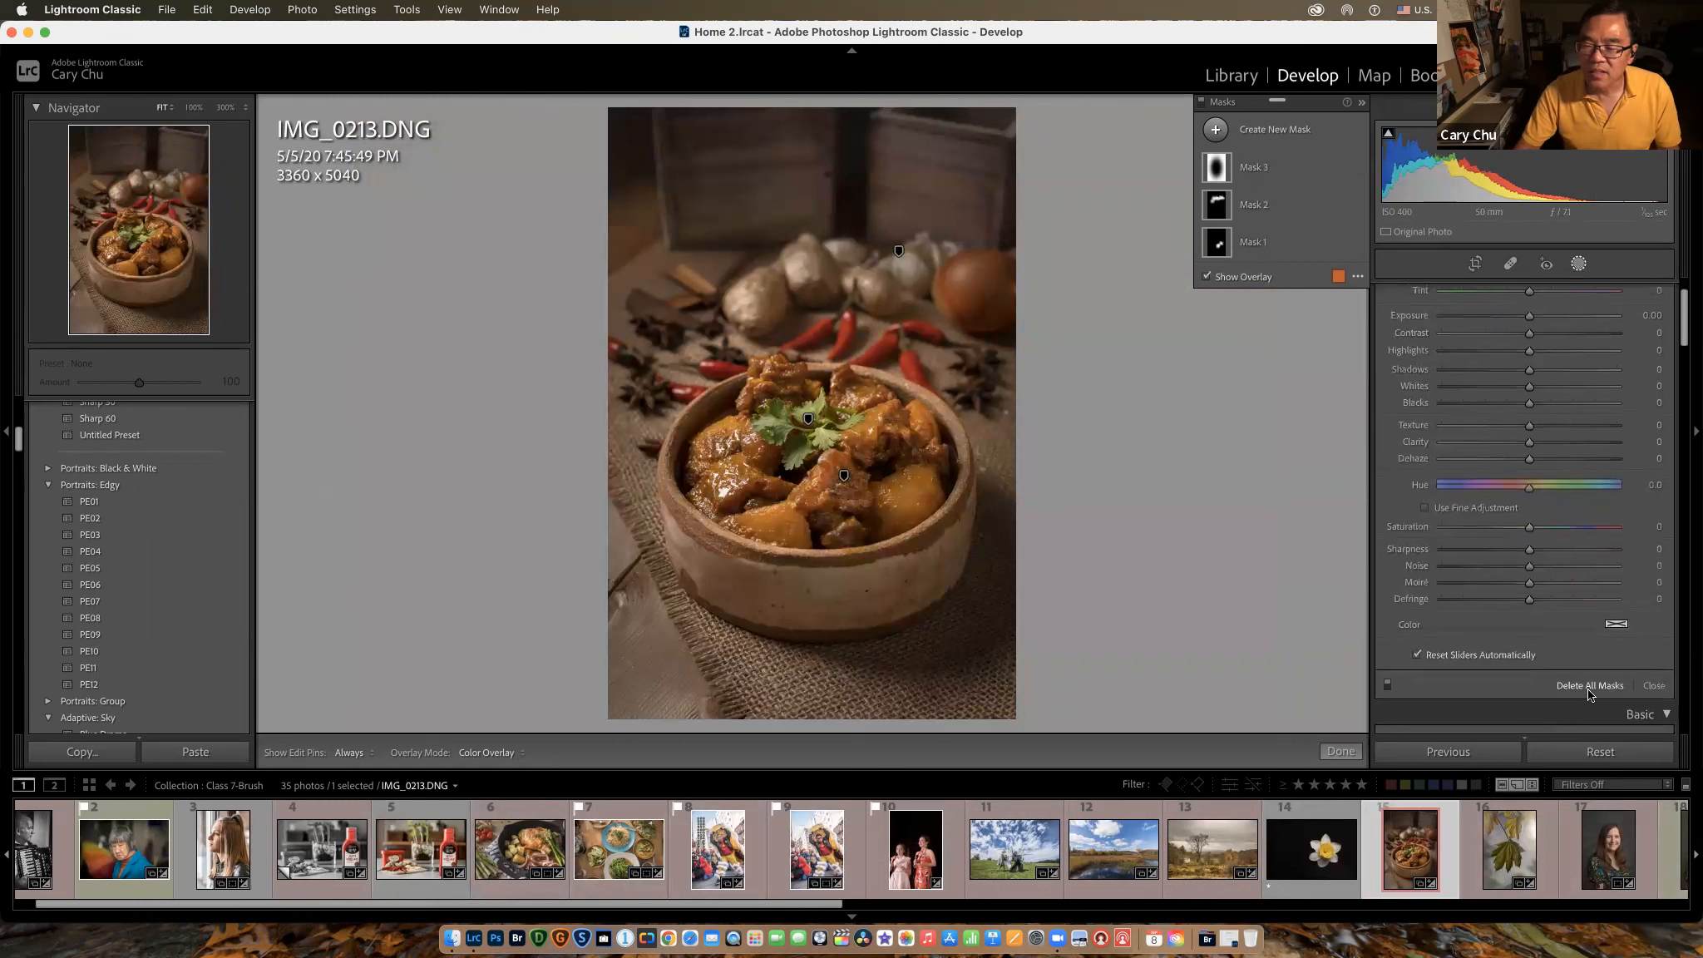
pyautogui.click(1590, 686)
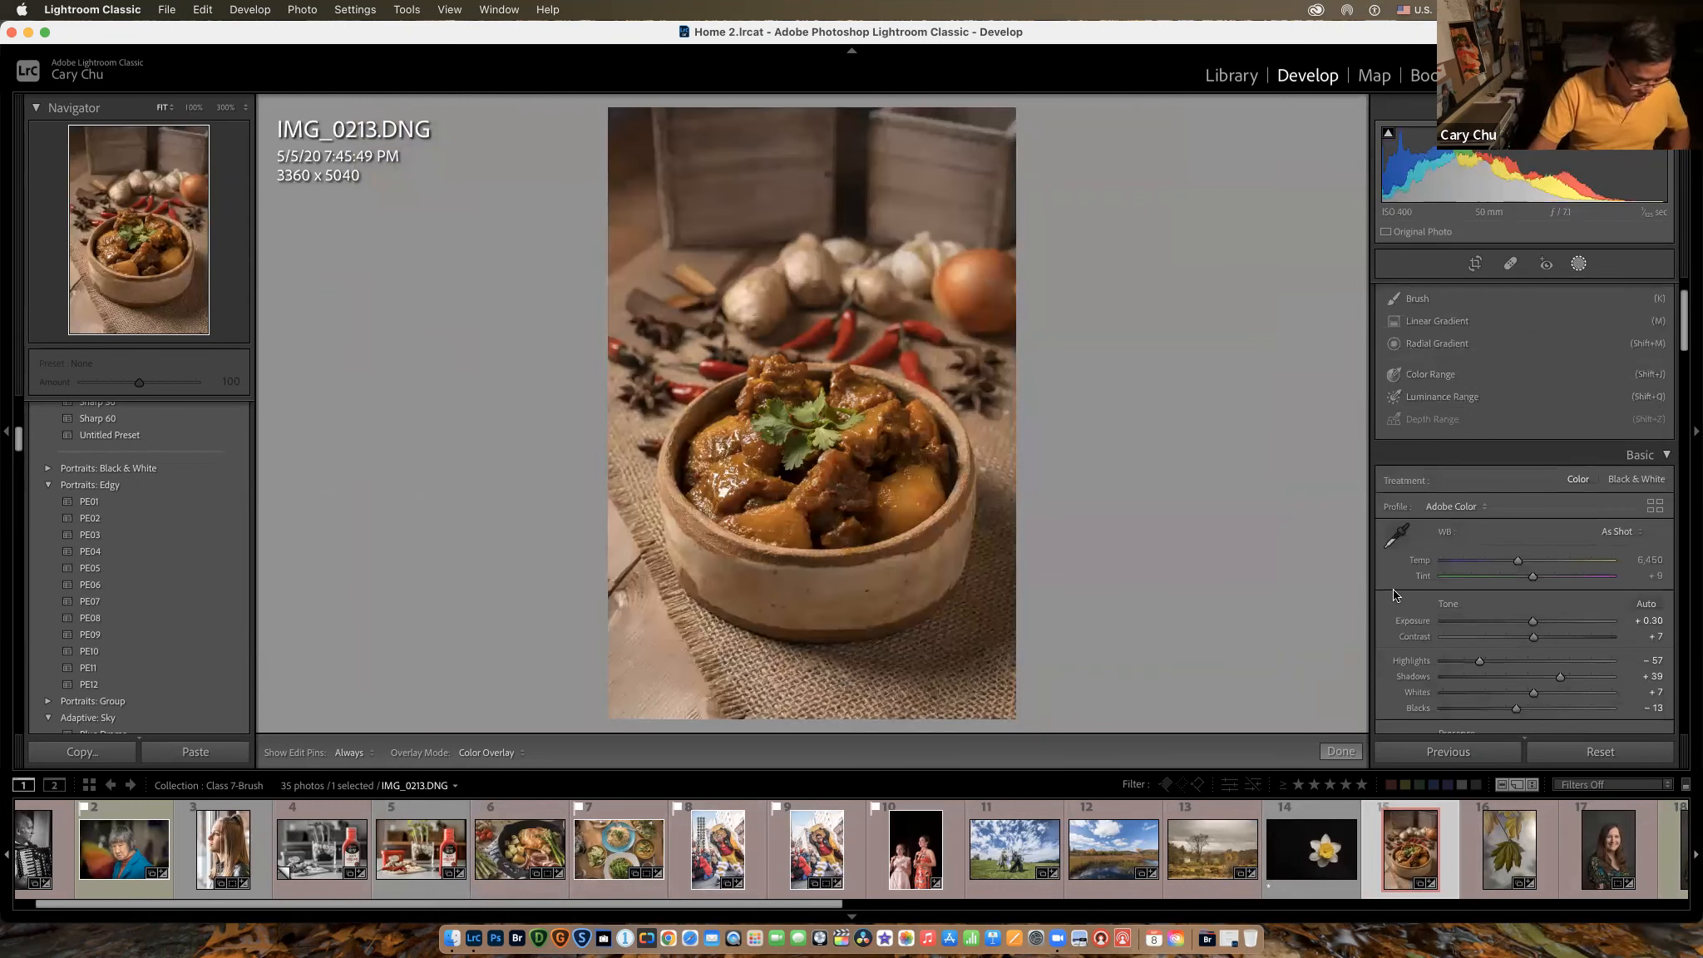
pyautogui.press('super+z')
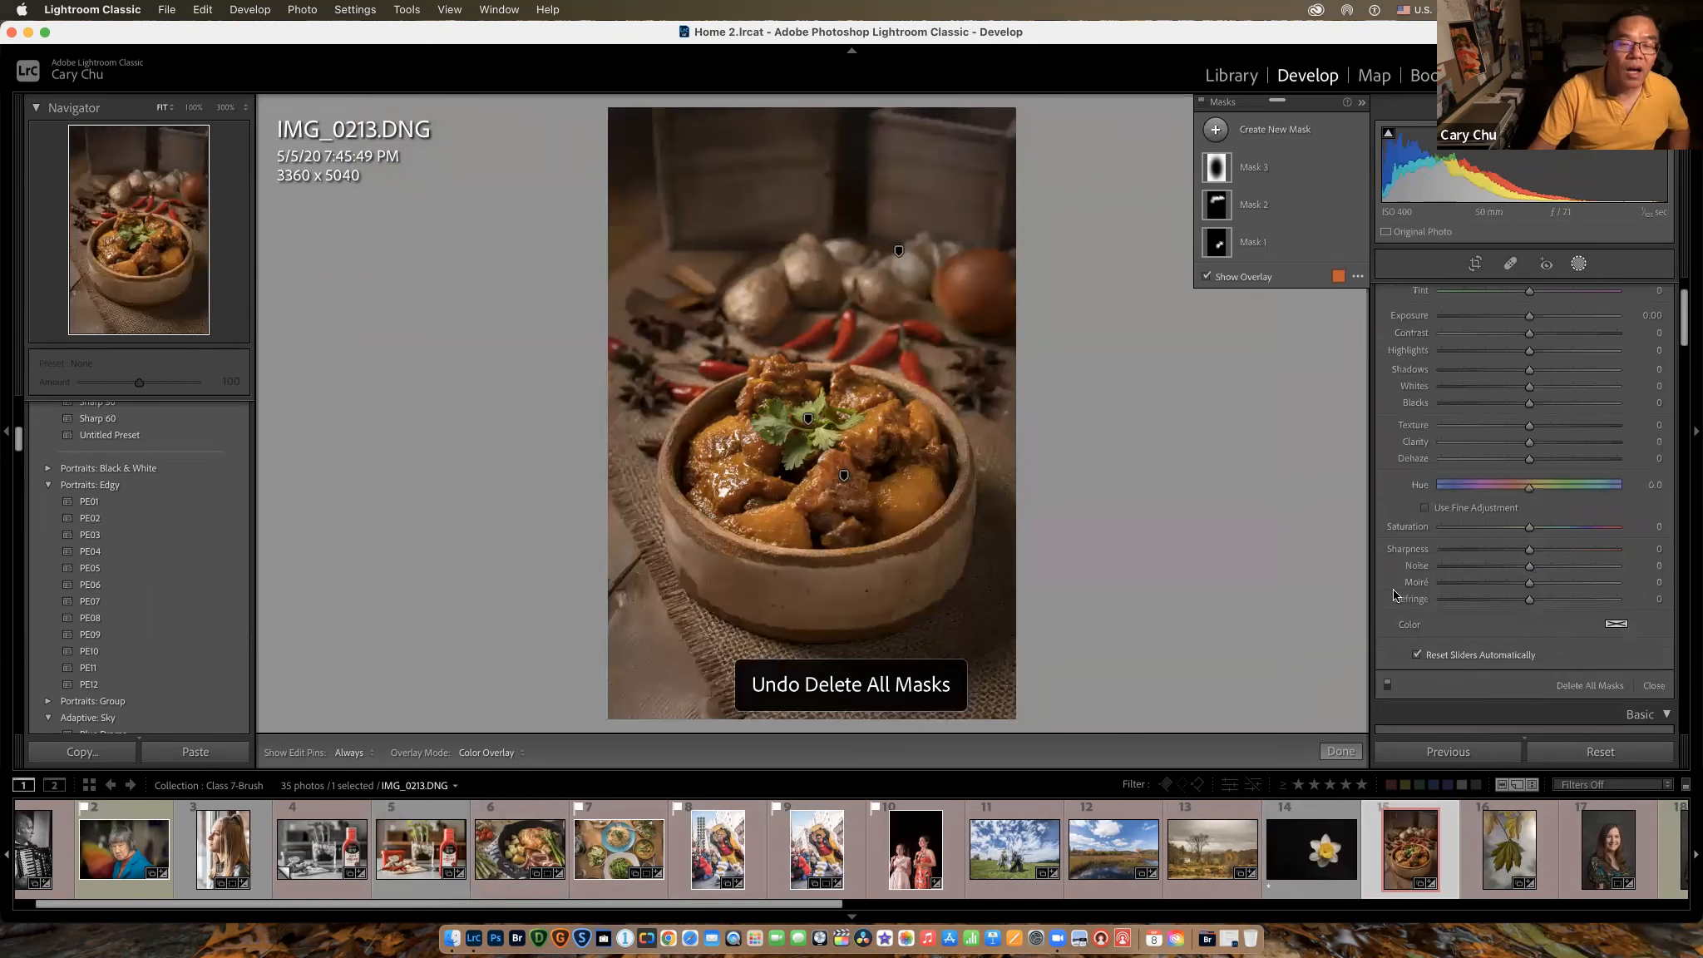
pyautogui.press('super+z')
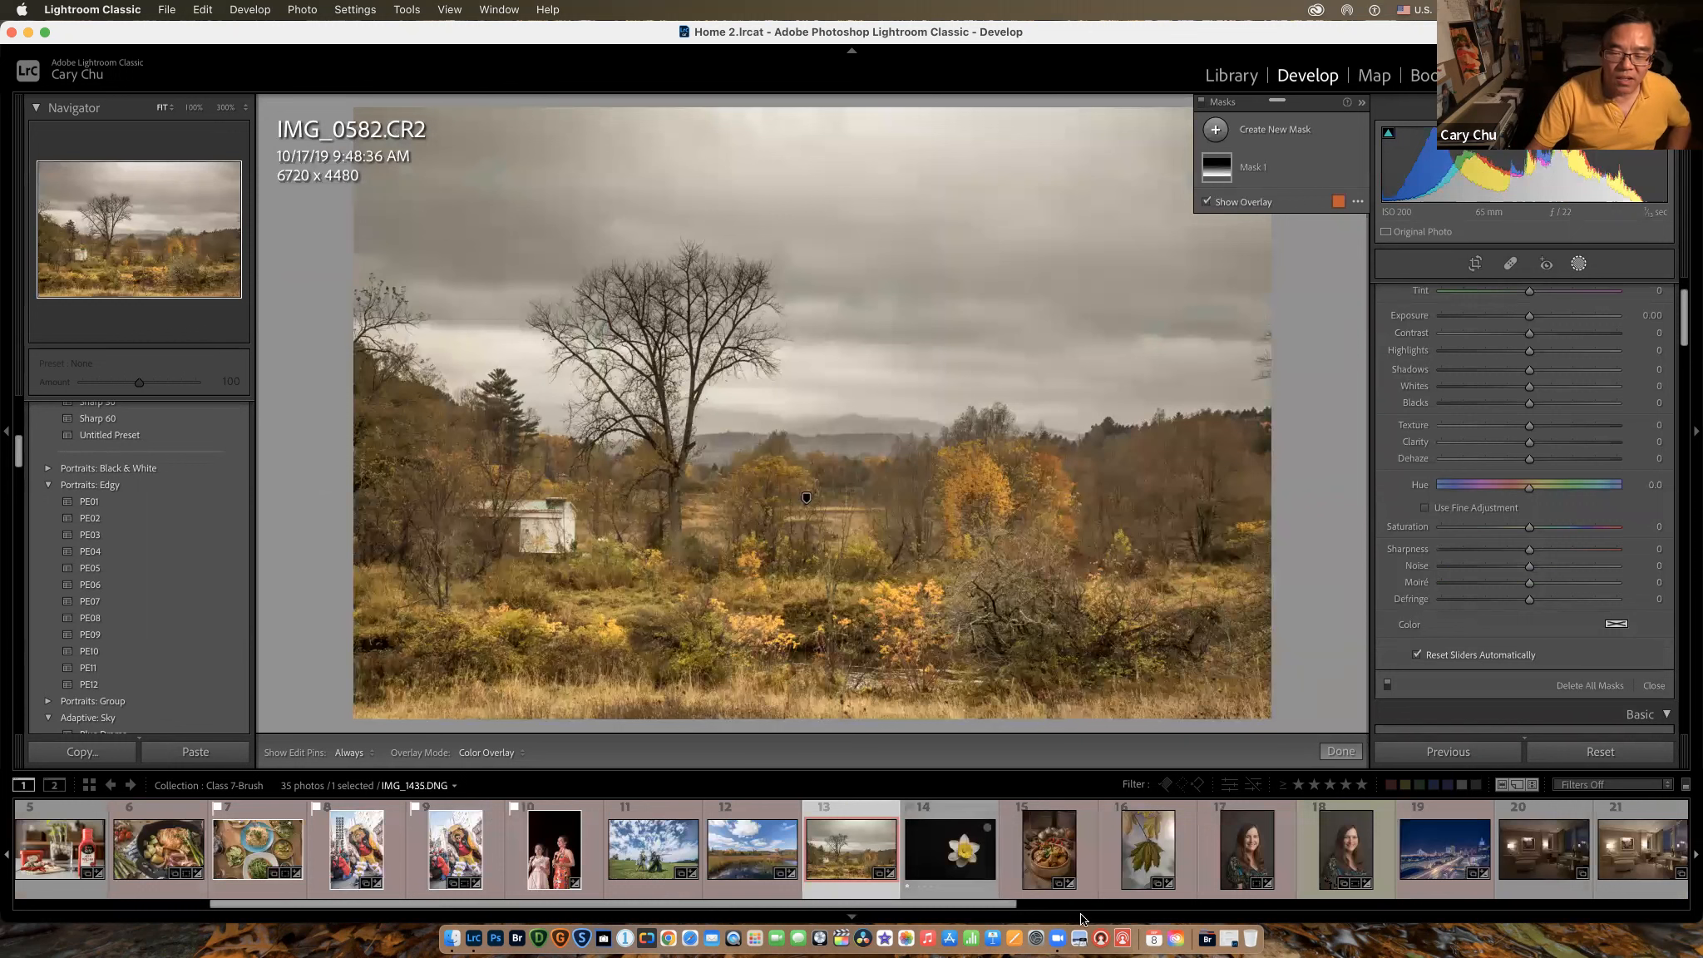
# Step: Switch to the stew photo IMG_0213.DNG and compare its before and after versions several times
pyautogui.click(1049, 848)
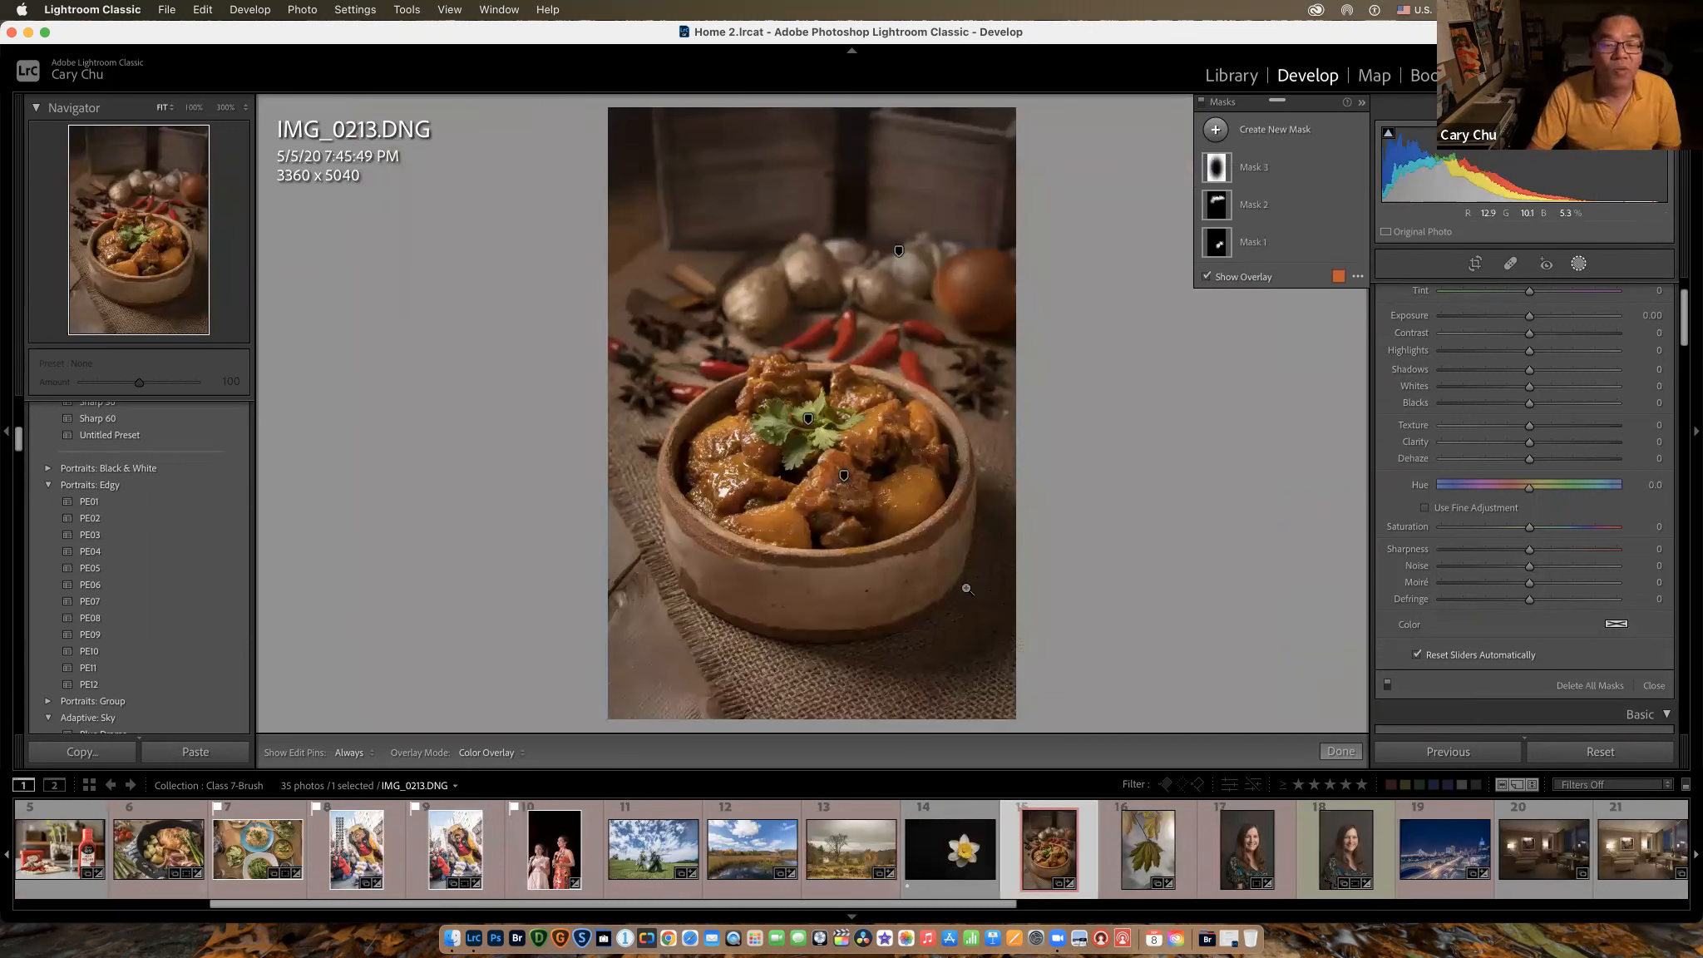
pyautogui.press('\\')
pyautogui.press('\\')
pyautogui.press('\\')
pyautogui.press('\\')
pyautogui.press('\\')
pyautogui.press('\\')
pyautogui.press('\\')
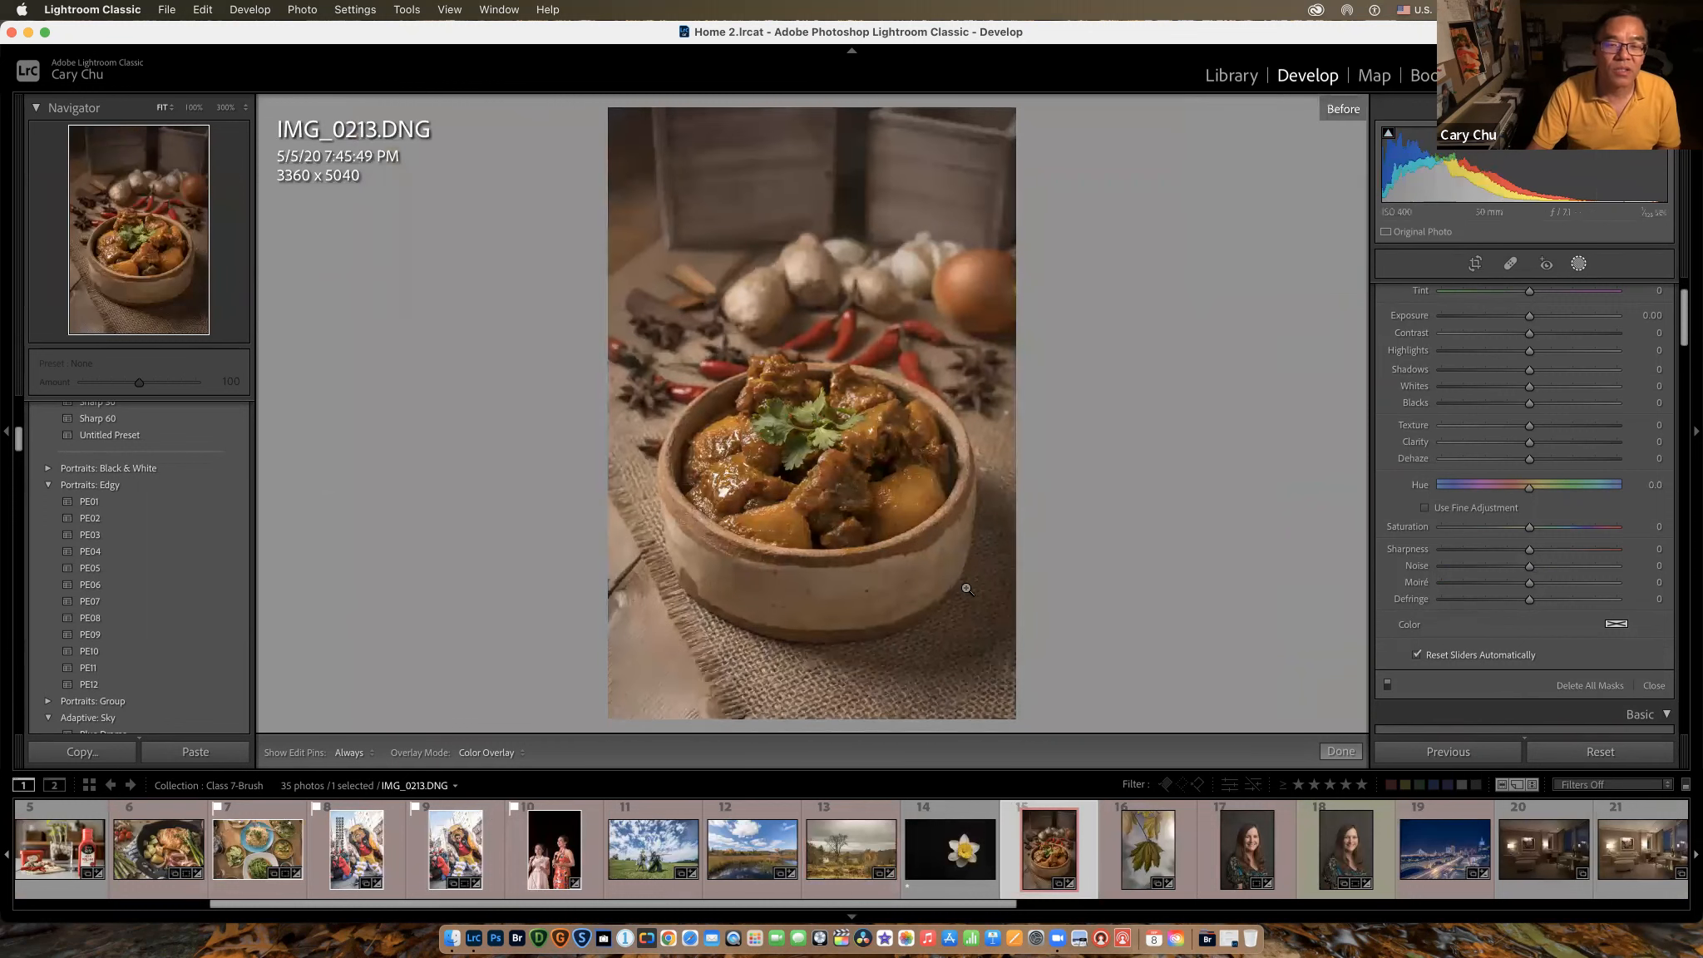
pyautogui.press('\\')
pyautogui.press('\\')
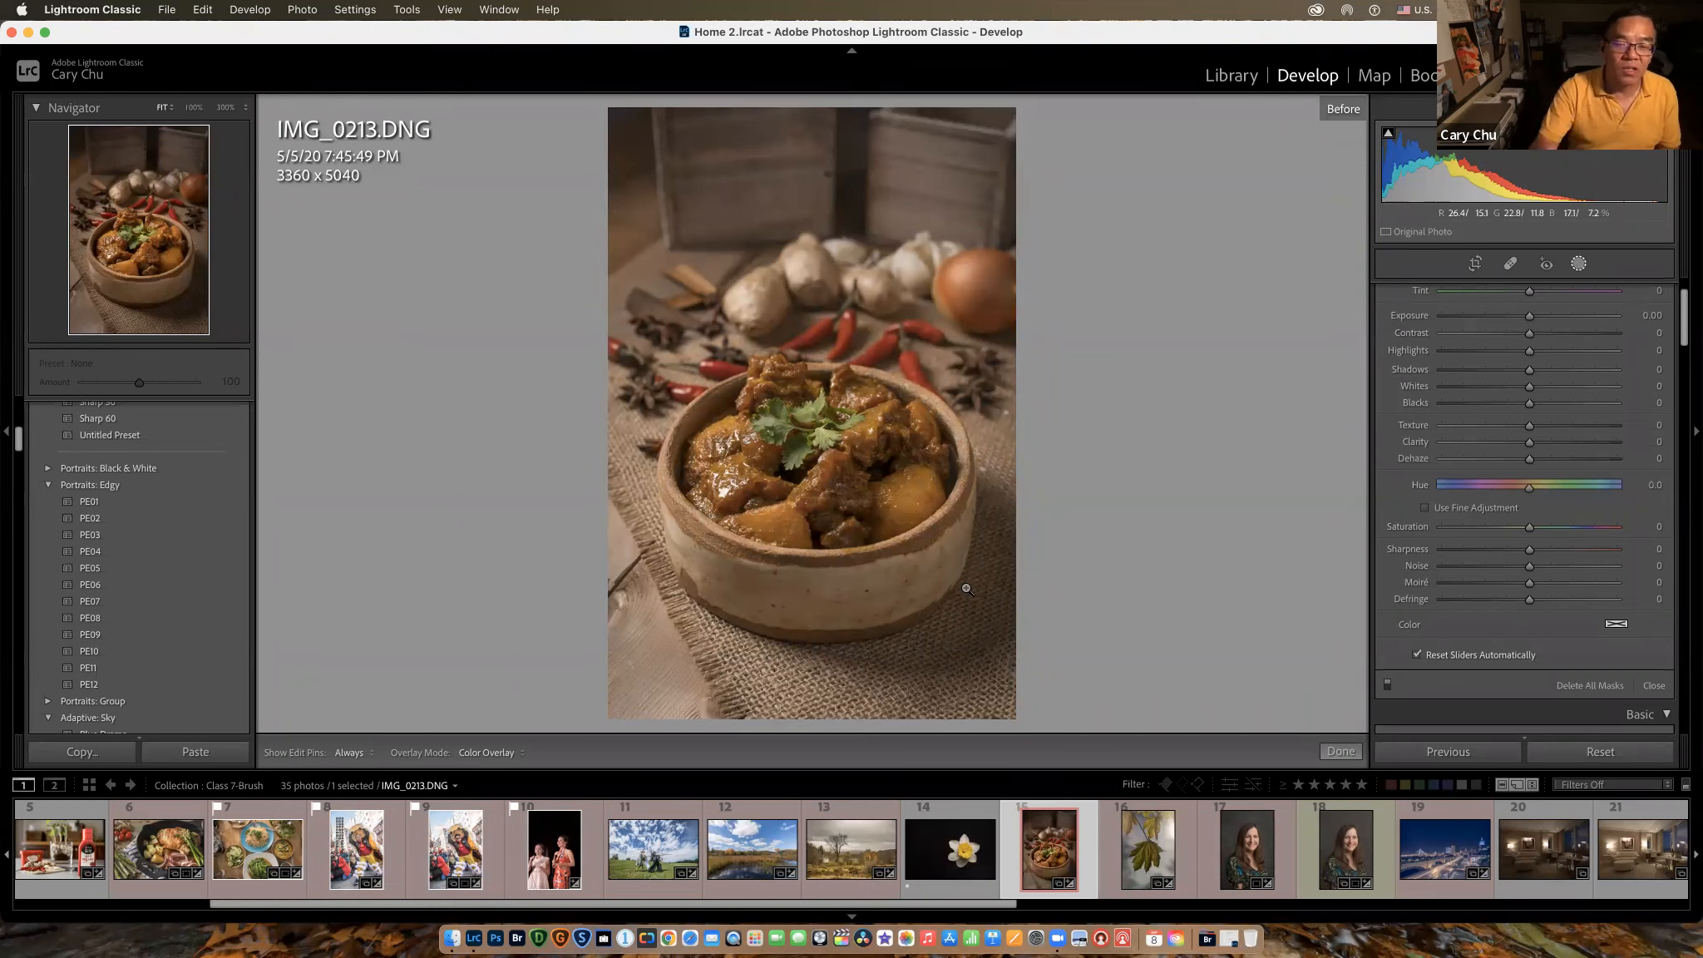
pyautogui.press('\\')
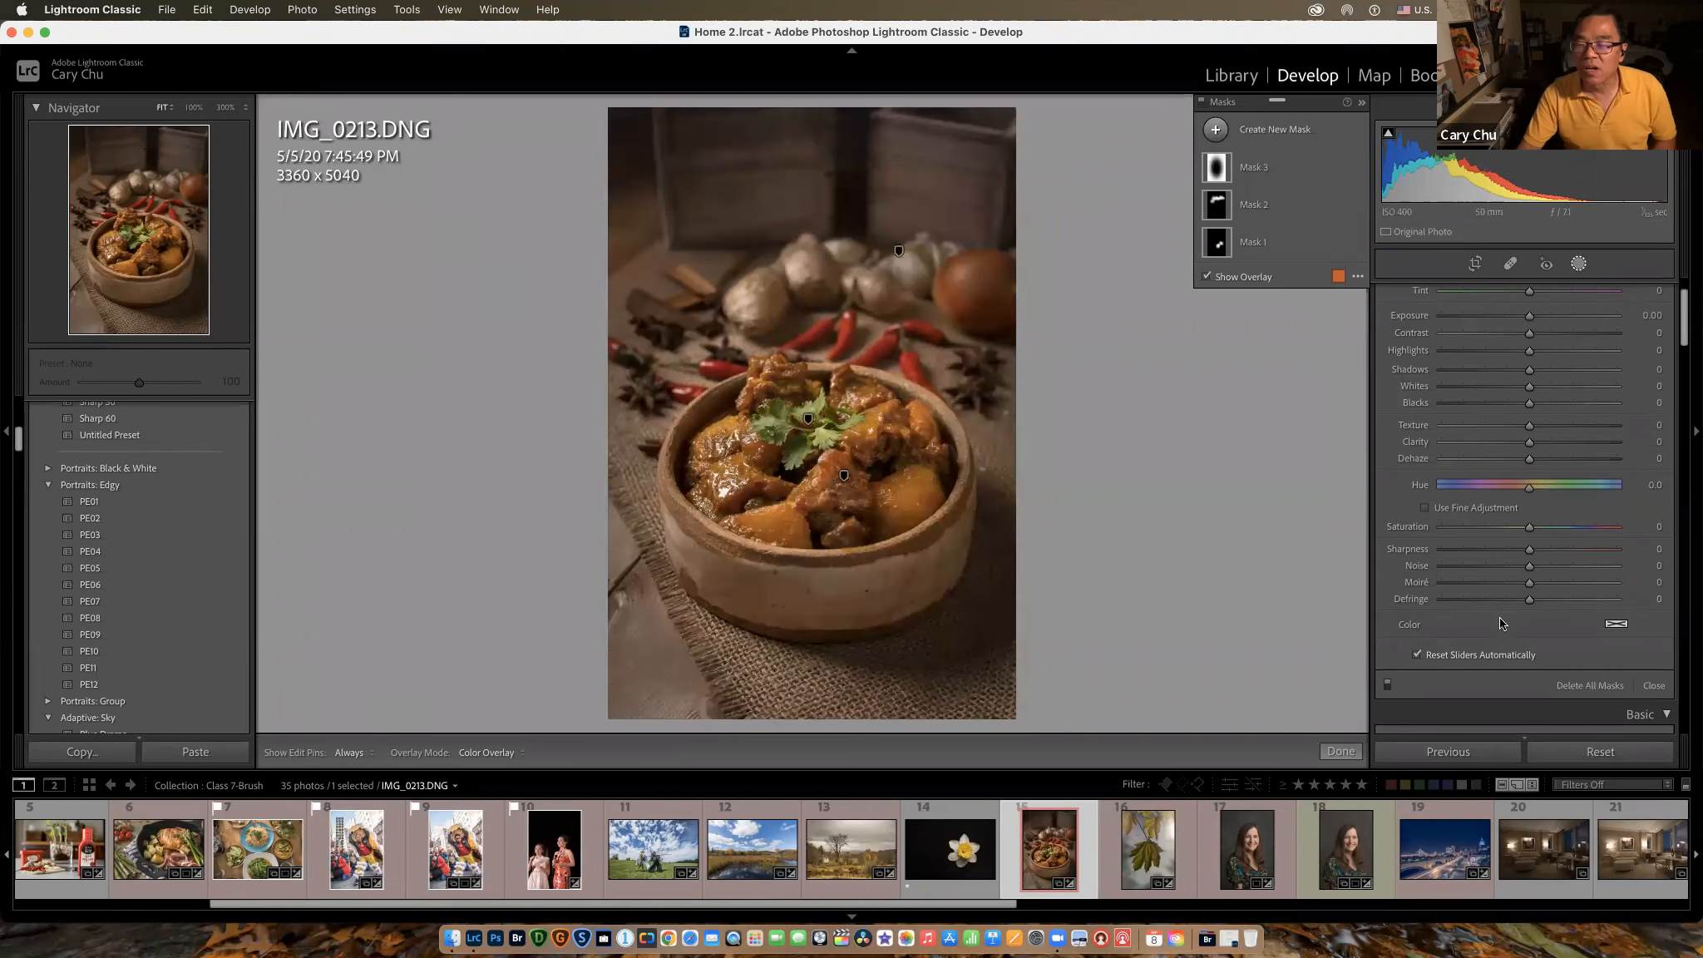
# Step: Replace all the stew photo's masks with a linear gradient from beyond its left edge to the bowl's centre, with Exposure −0.44
pyautogui.click(1584, 685)
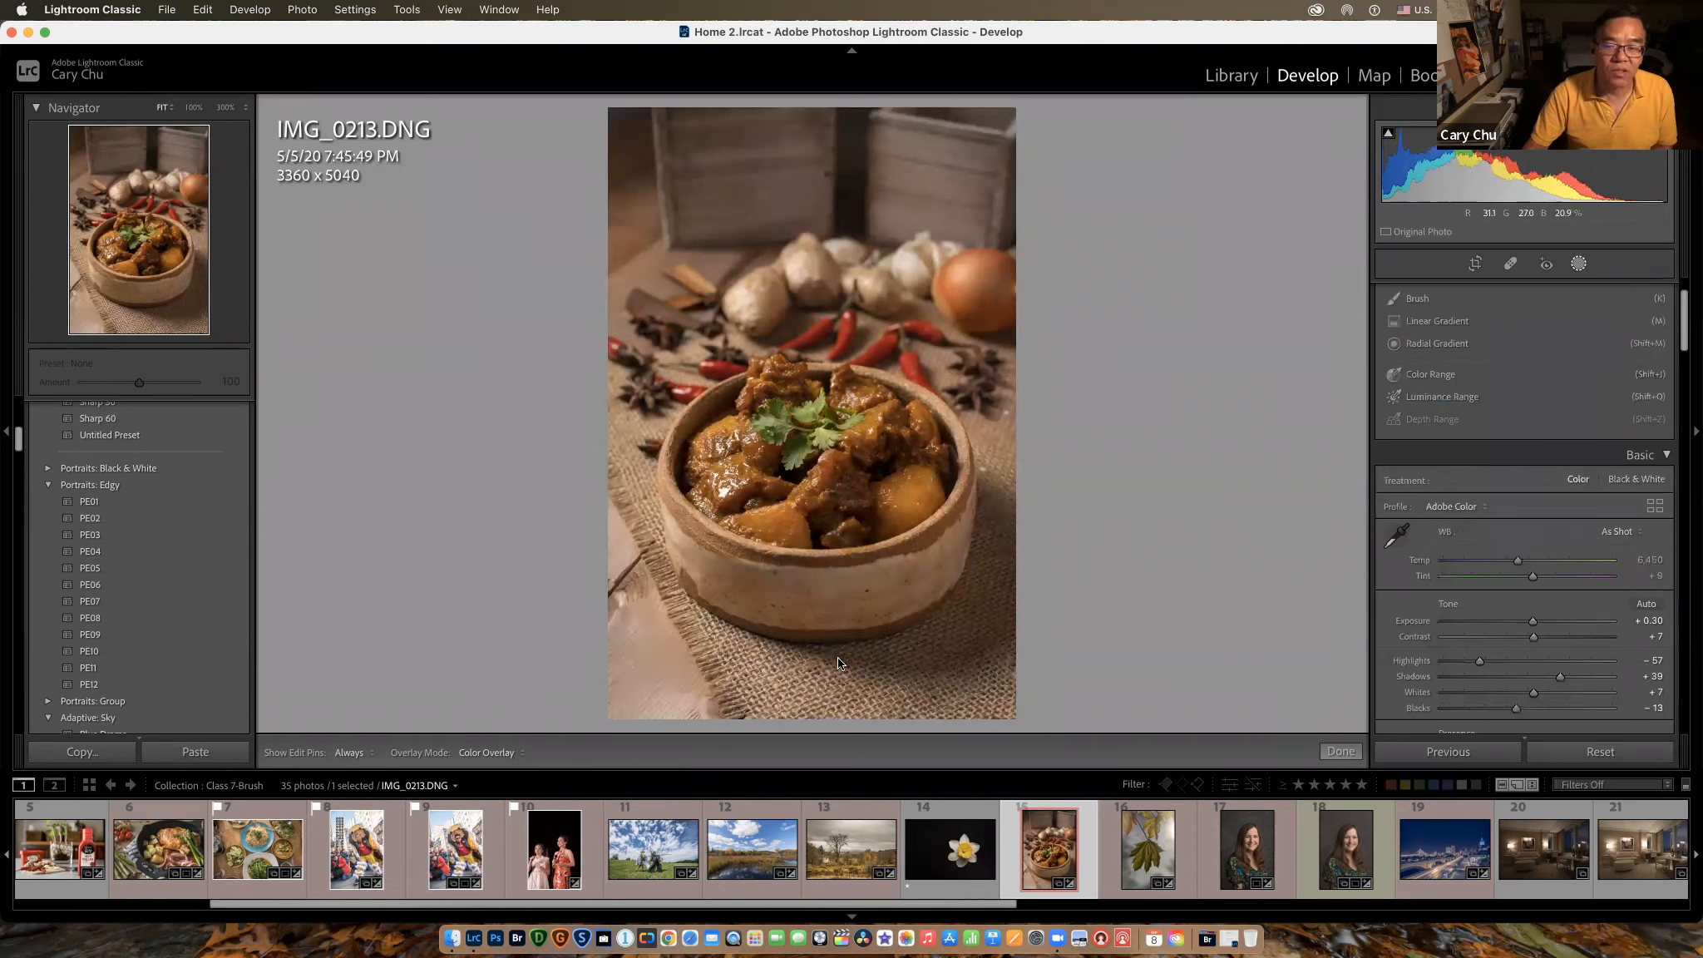
pyautogui.click(1430, 322)
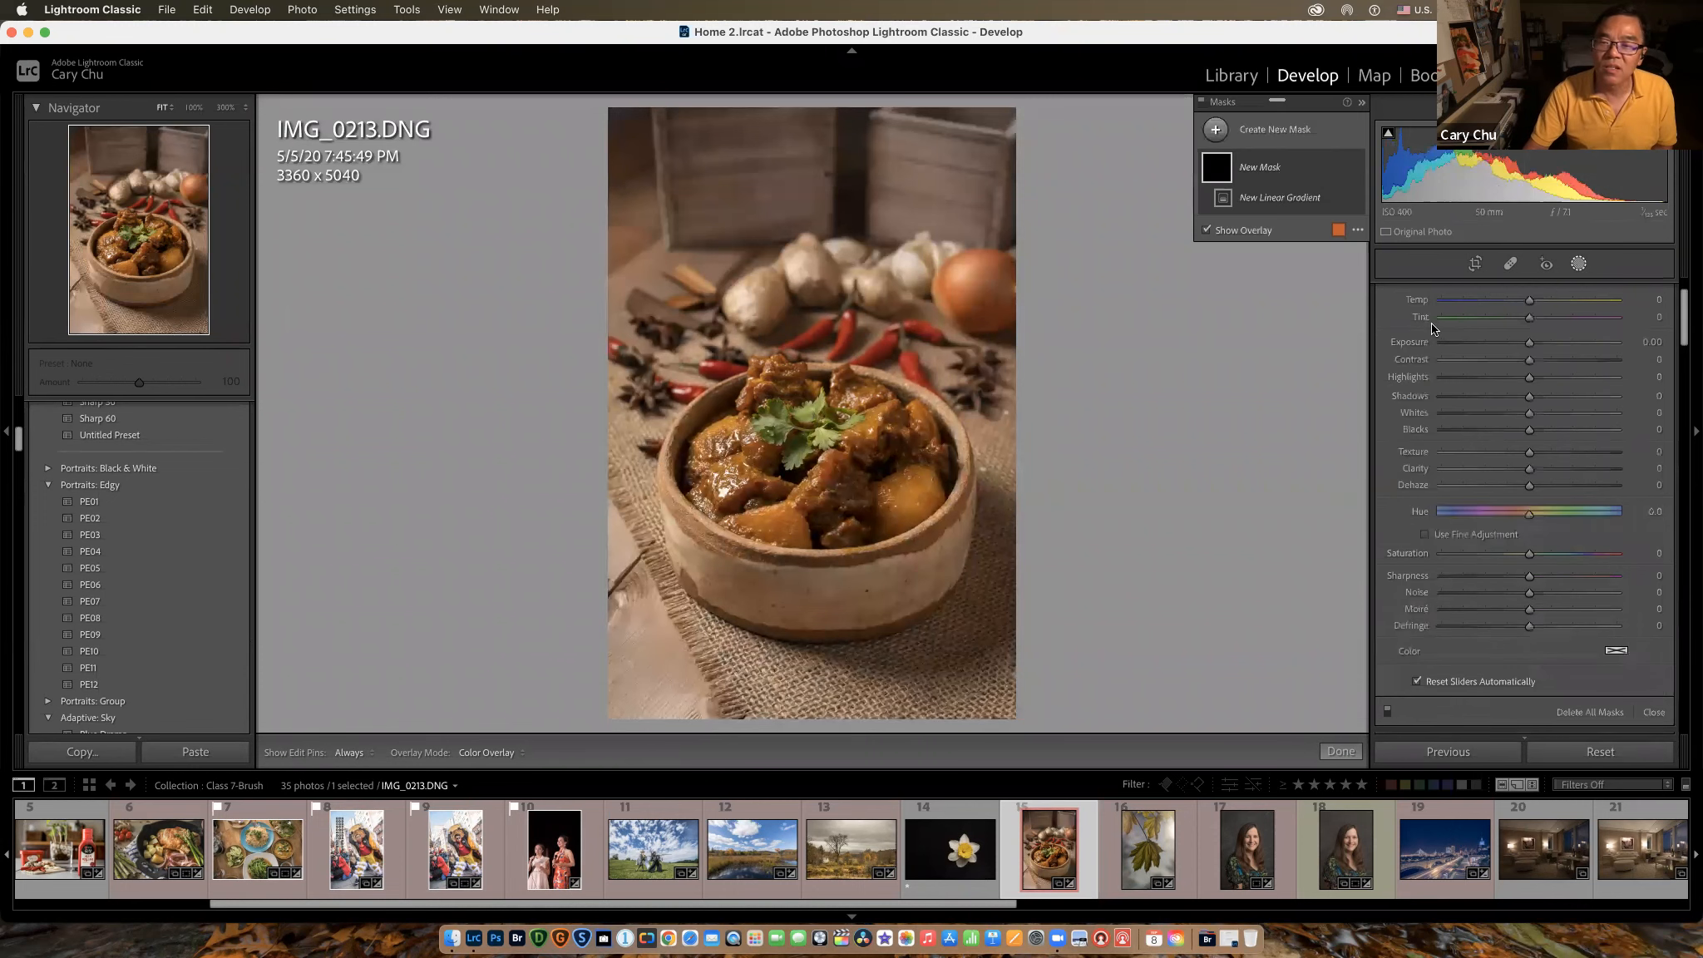
pyautogui.moveTo(517, 384); pyautogui.dragTo(836, 457)
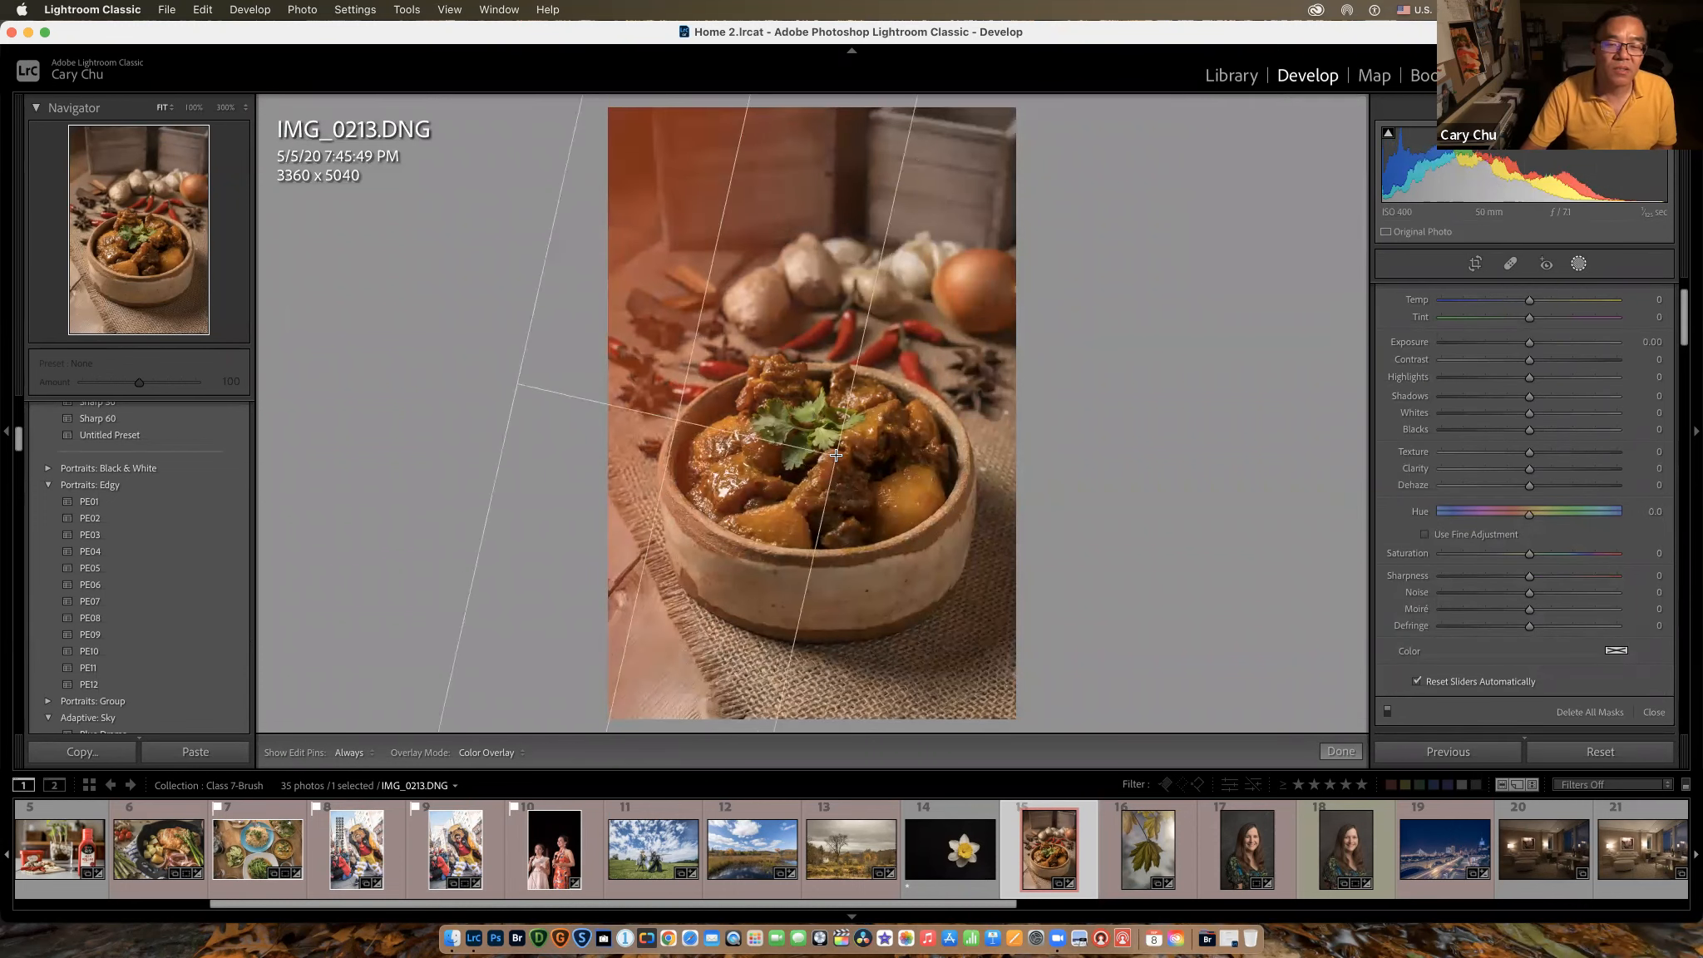
pyautogui.moveTo(1529, 344); pyautogui.dragTo(1518, 348)
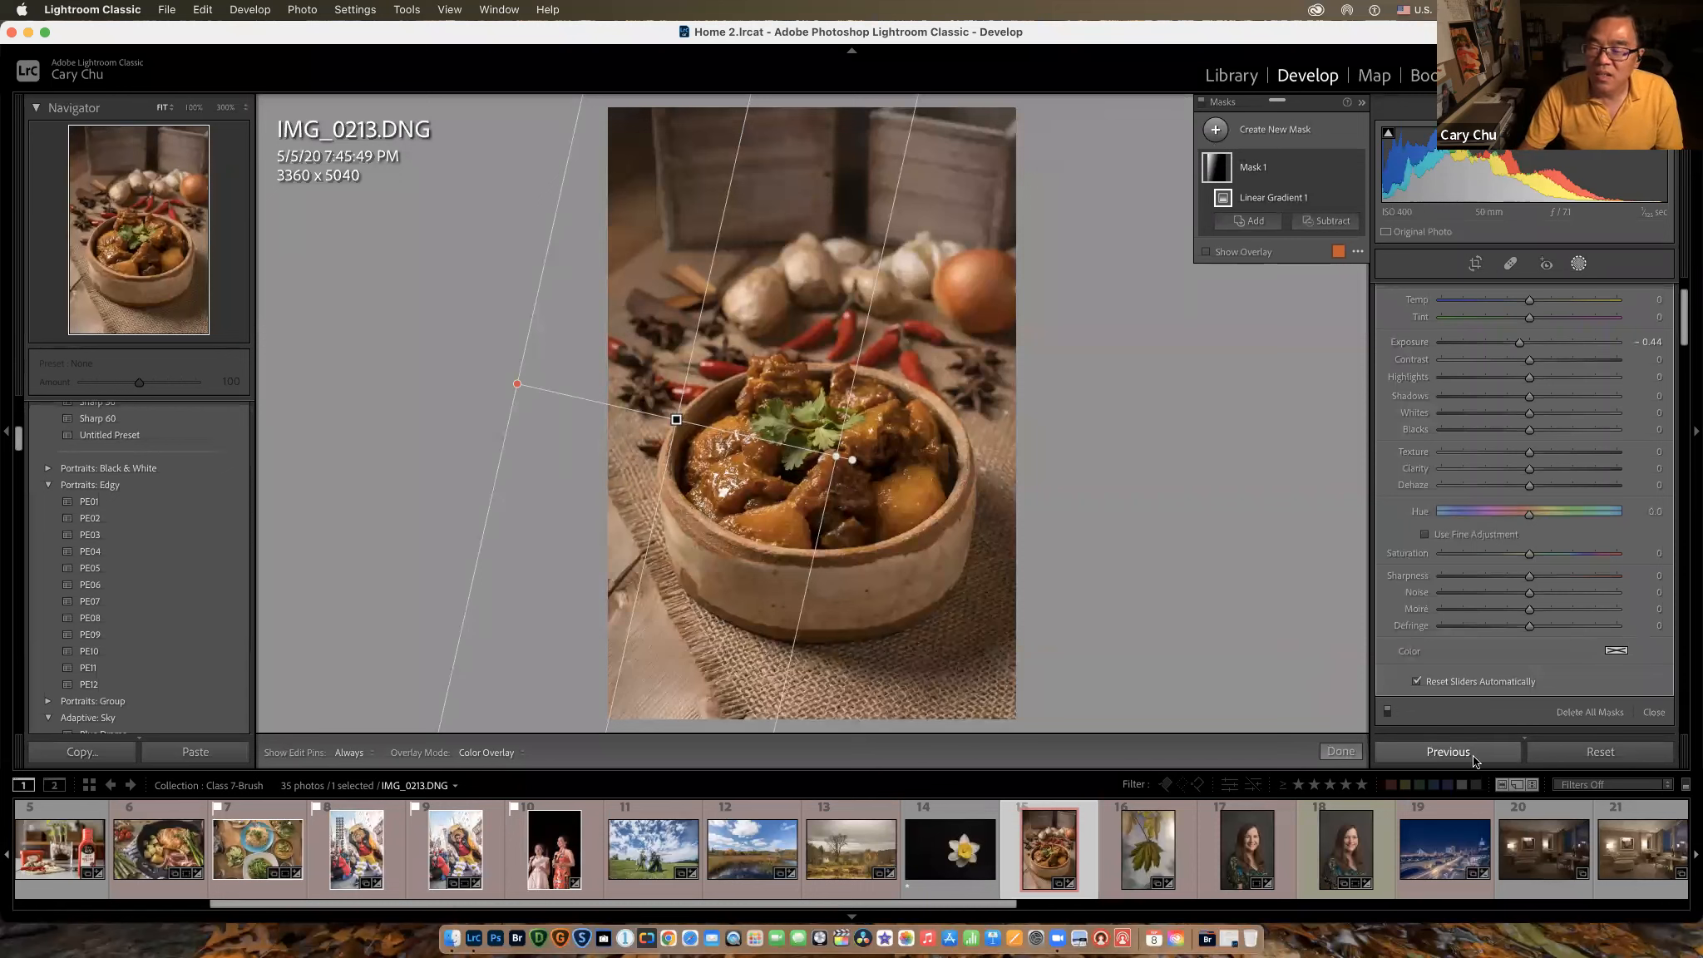
# Step: Delete all the stew photo's masks and draw a tall oval radial gradient centred on the stew, spanning from the garlic to below the bowl
pyautogui.click(1558, 712)
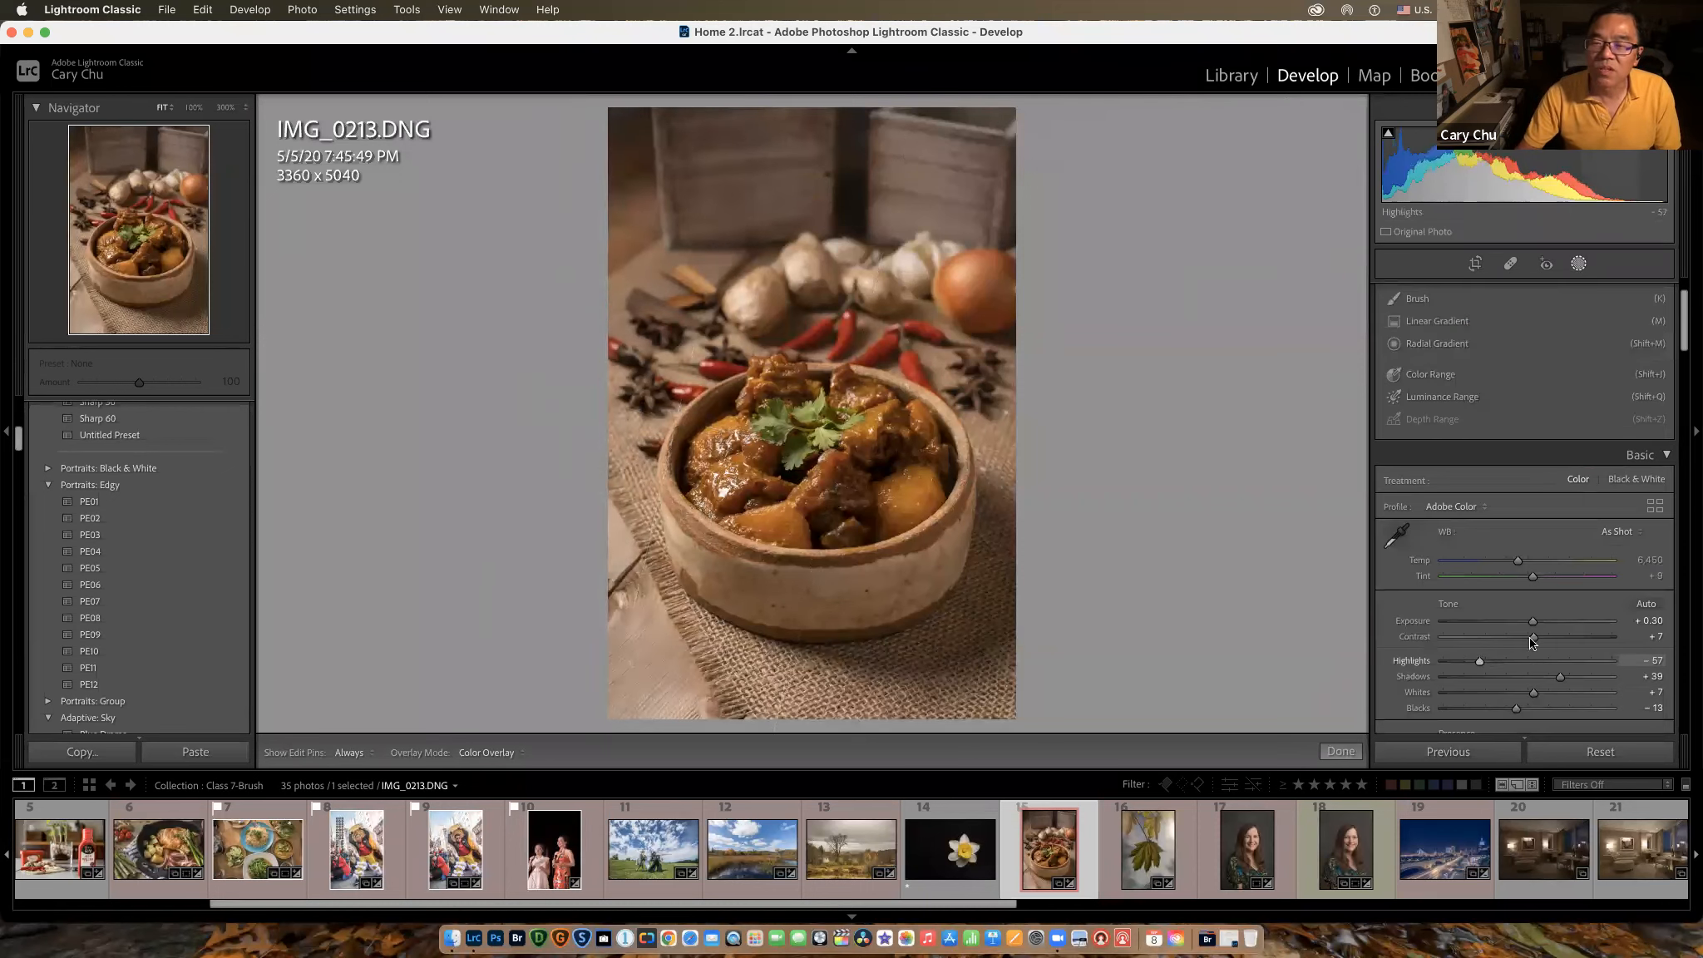
pyautogui.click(1441, 348)
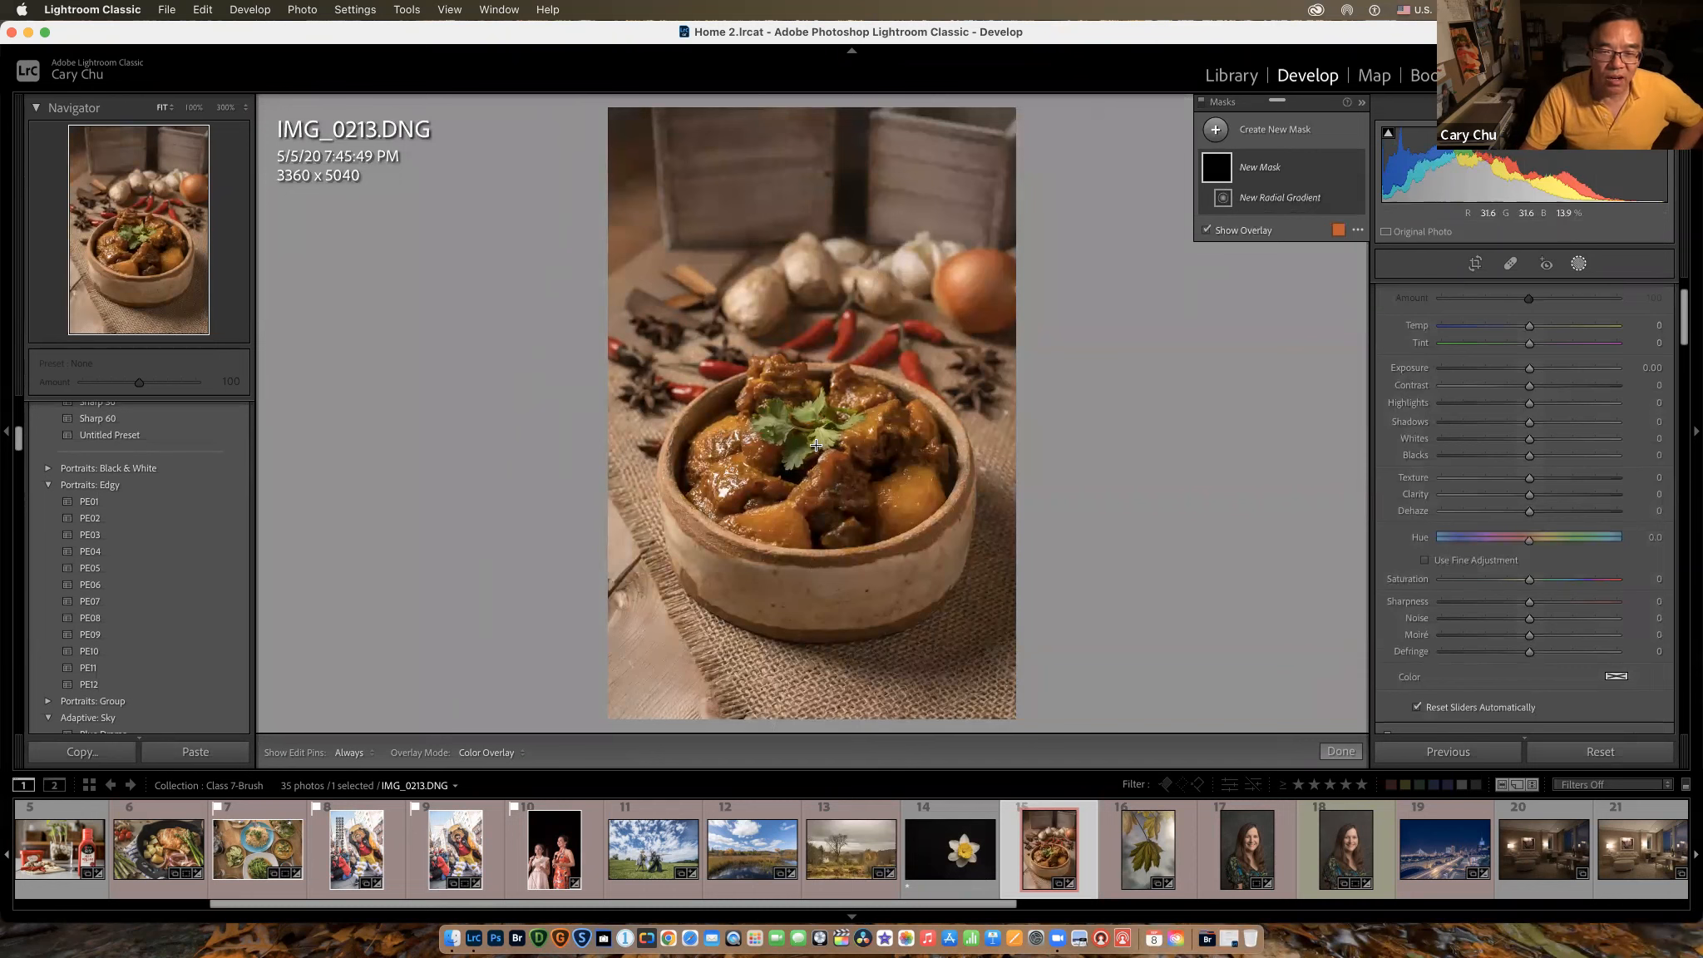
pyautogui.moveTo(821, 450); pyautogui.dragTo(970, 688)
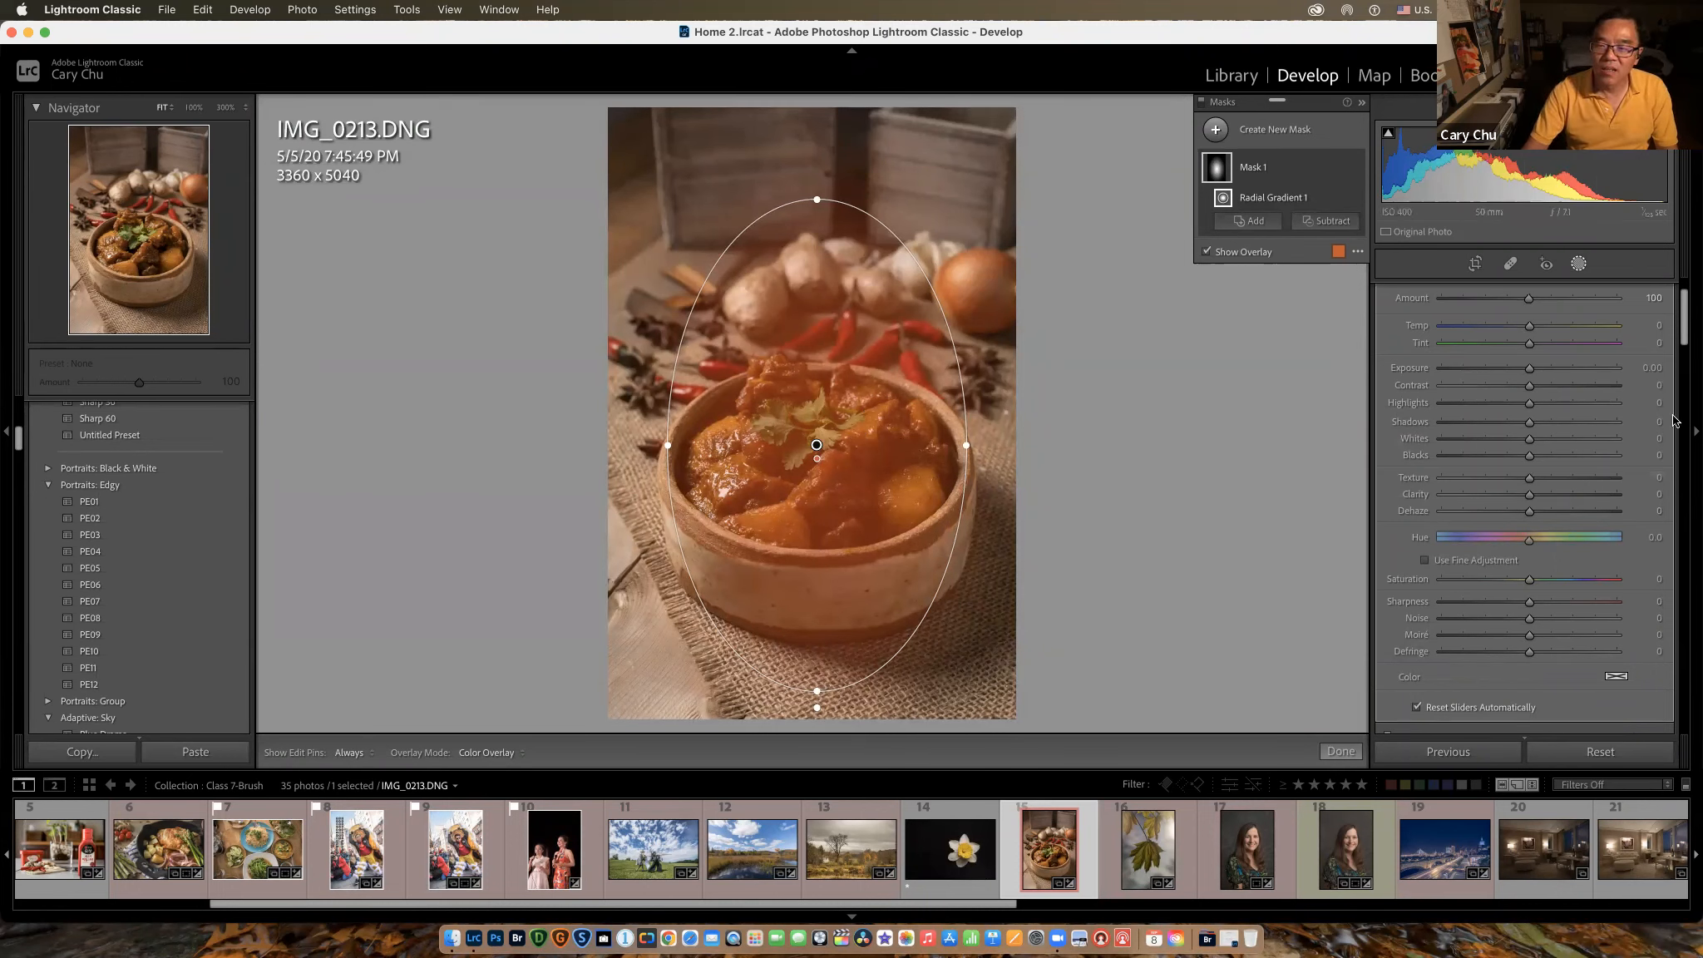
# Step: Try brightening and darkening the area inside the radial gradient with Exposure, down to −0.22
pyautogui.moveTo(1532, 368); pyautogui.dragTo(1555, 379)
pyautogui.moveTo(1573, 385); pyautogui.dragTo(1536, 383)
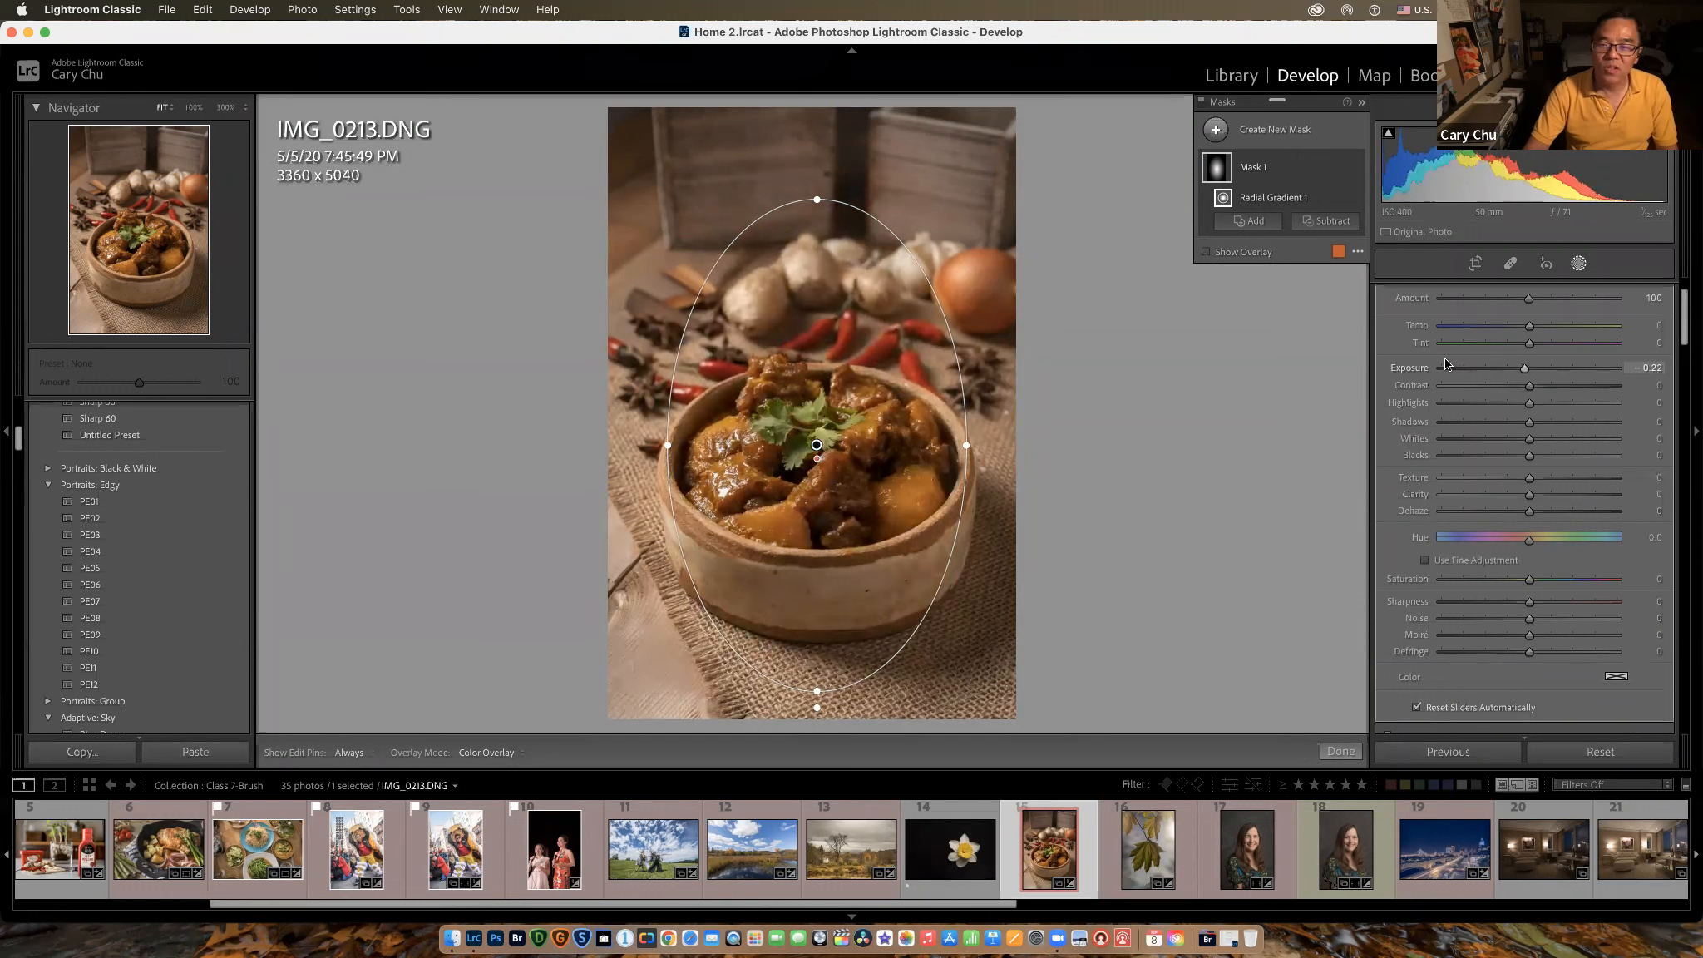
pyautogui.press('o')
# Step: Invert the radial gradient mask and darken the surroundings of the stew, trying Exposure −4.00 and settling on −0.61
pyautogui.scroll(2, 1642, 337)
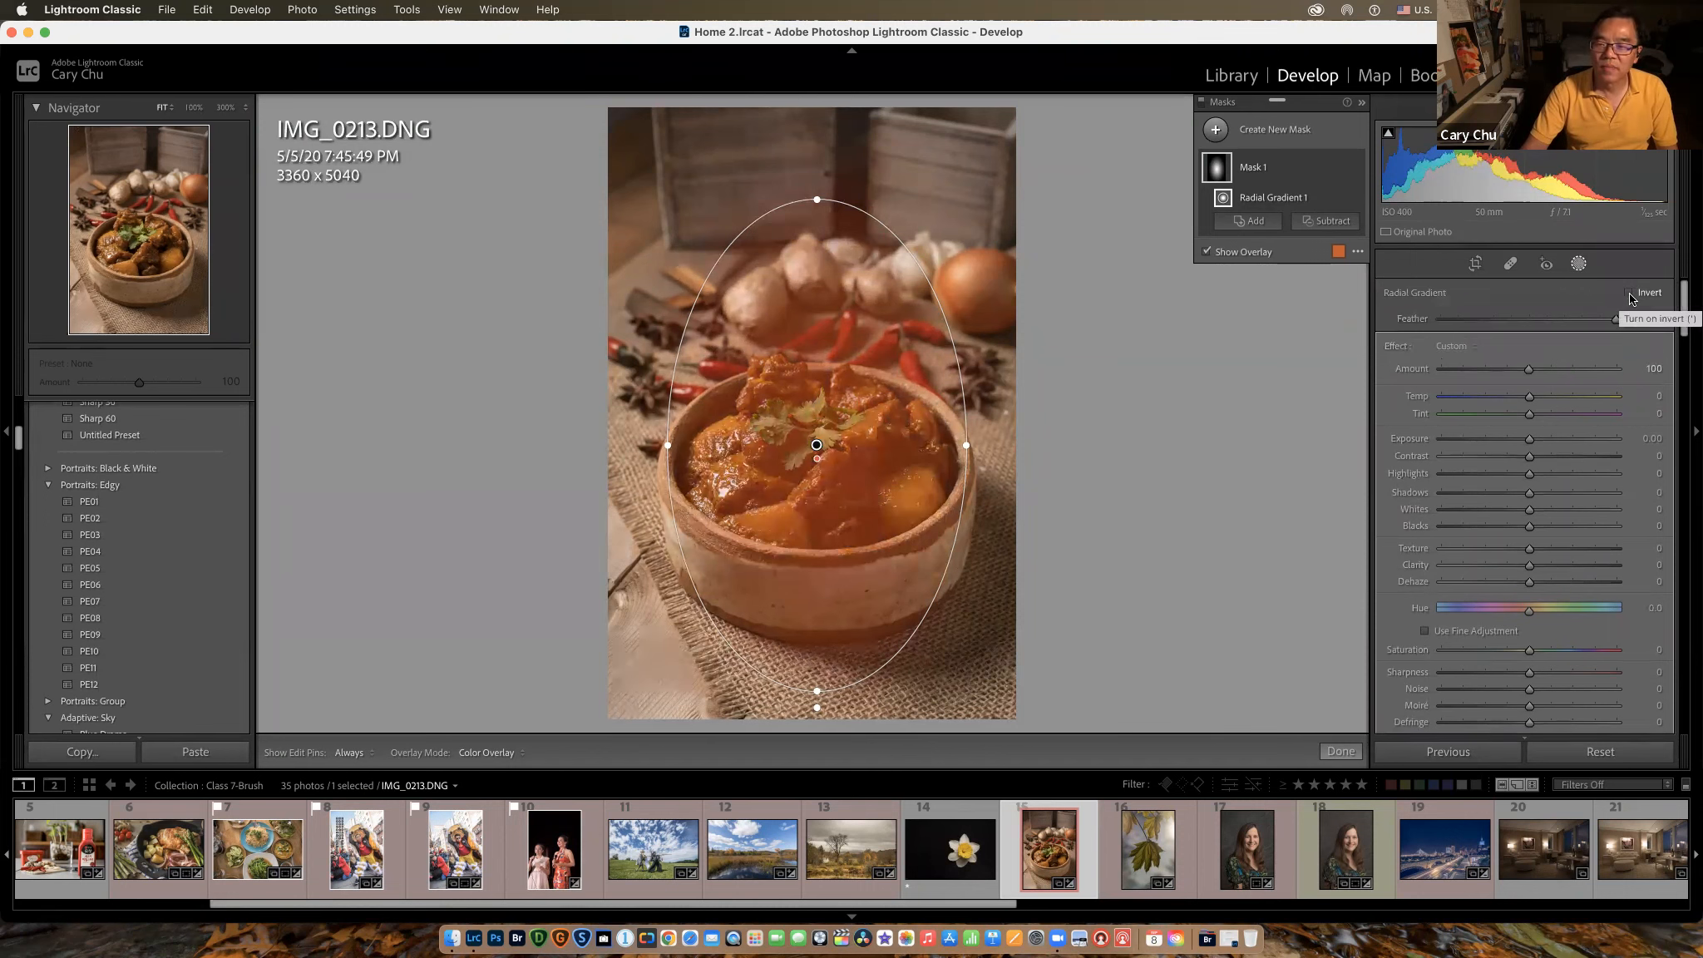
pyautogui.click(1628, 293)
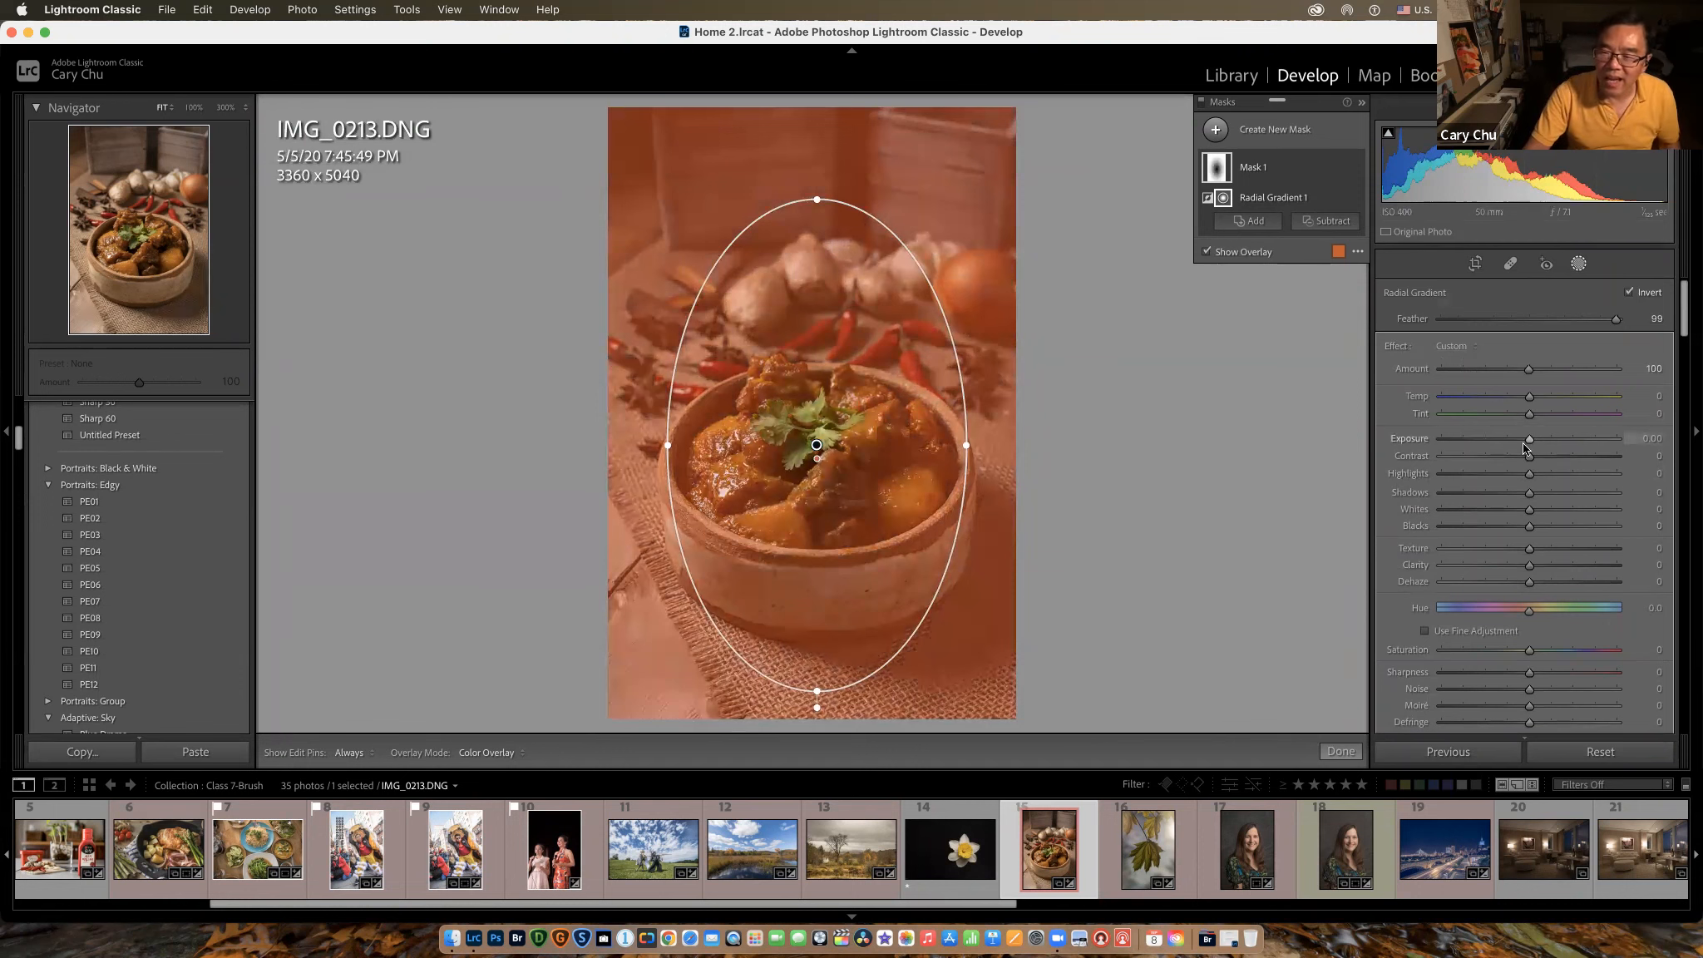
pyautogui.press('o')
pyautogui.moveTo(1528, 440); pyautogui.dragTo(1439, 431)
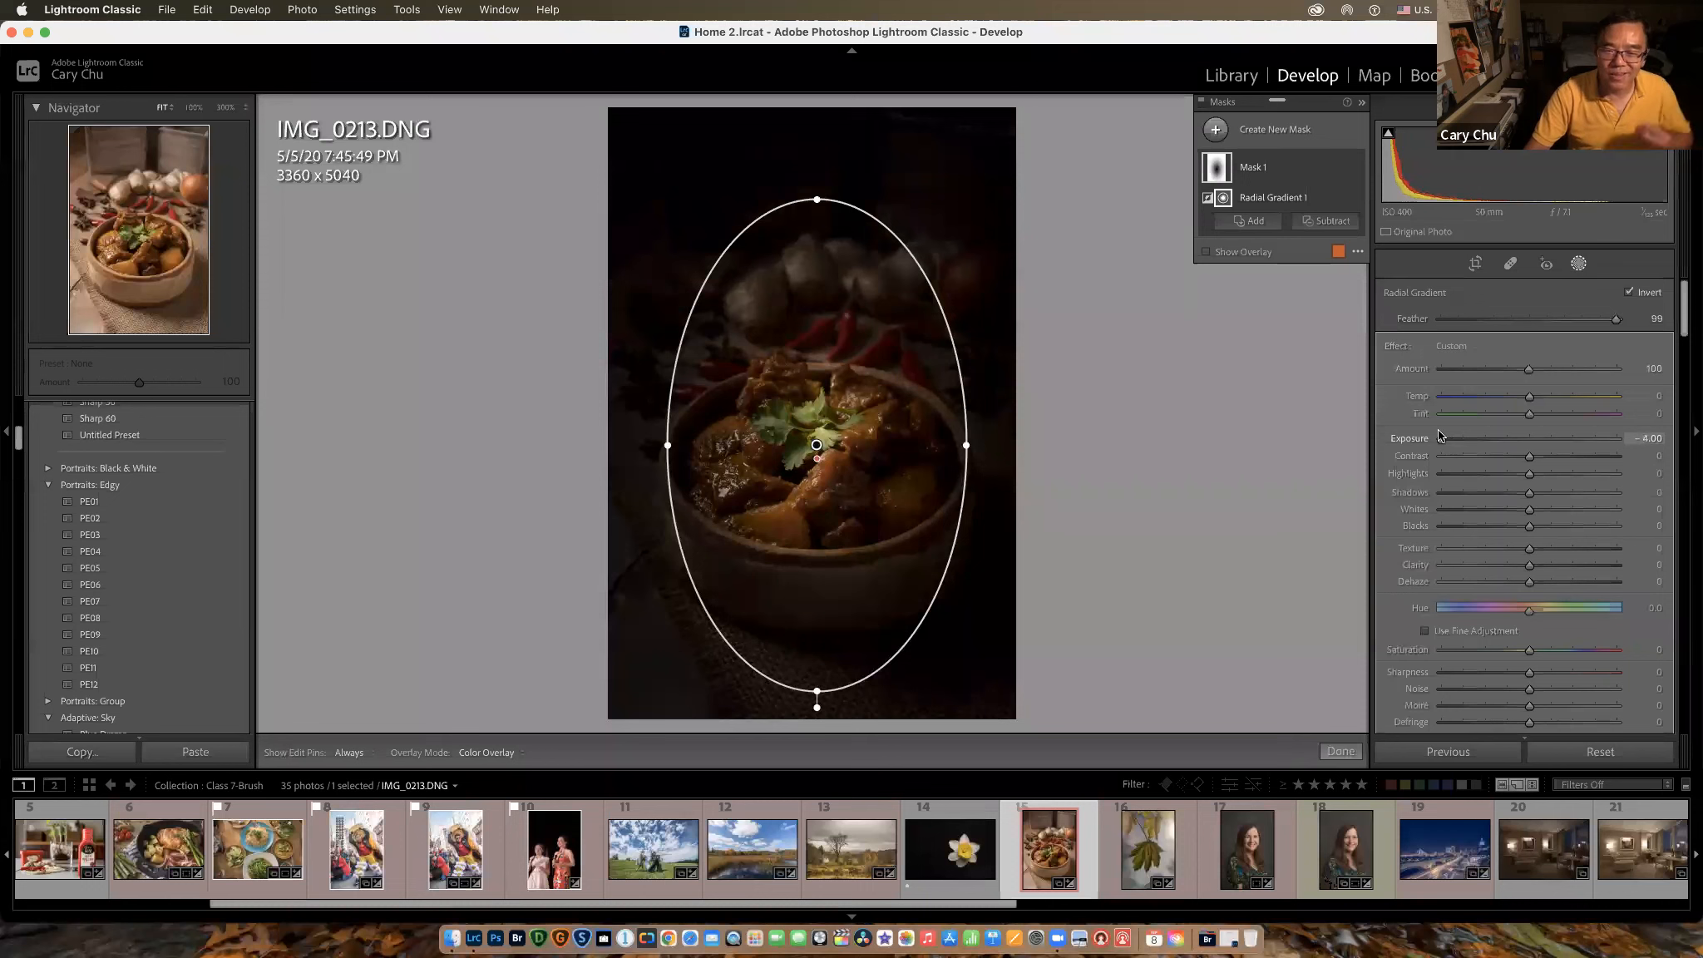
pyautogui.moveTo(1438, 431); pyautogui.dragTo(1517, 446)
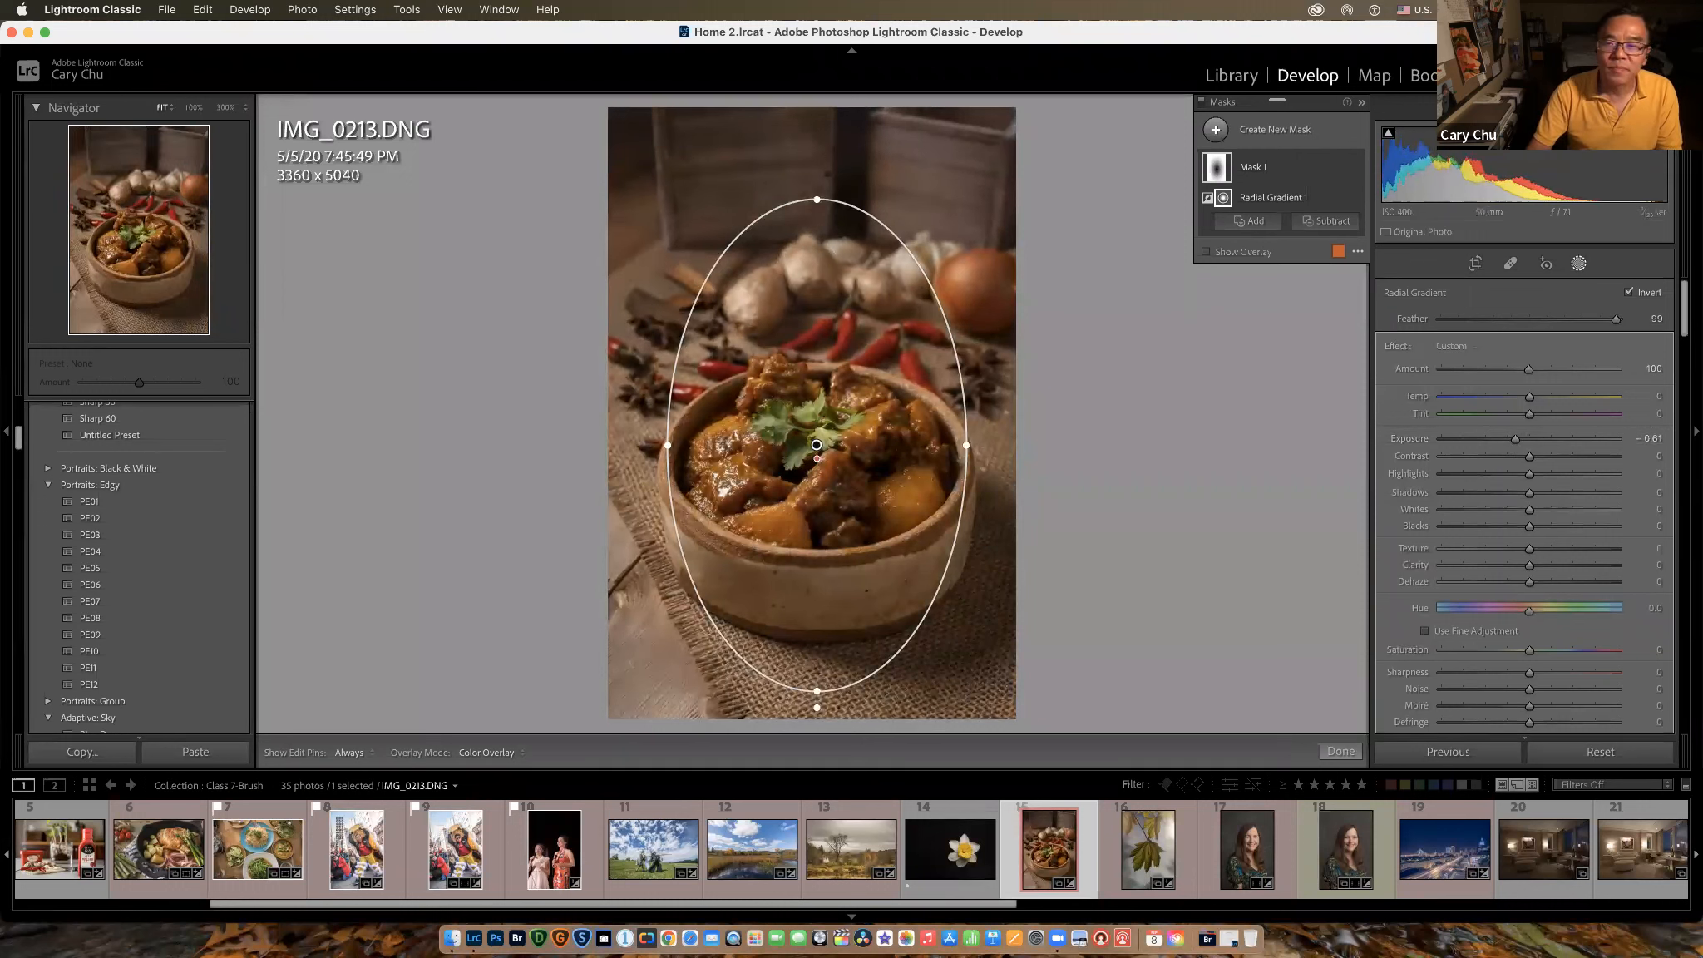
# Step: Add a brush mask with brush size 24 and paint over the meat chunk at the bowl's front centre at 50% zoom
pyautogui.click(1216, 129)
pyautogui.click(1294, 215)
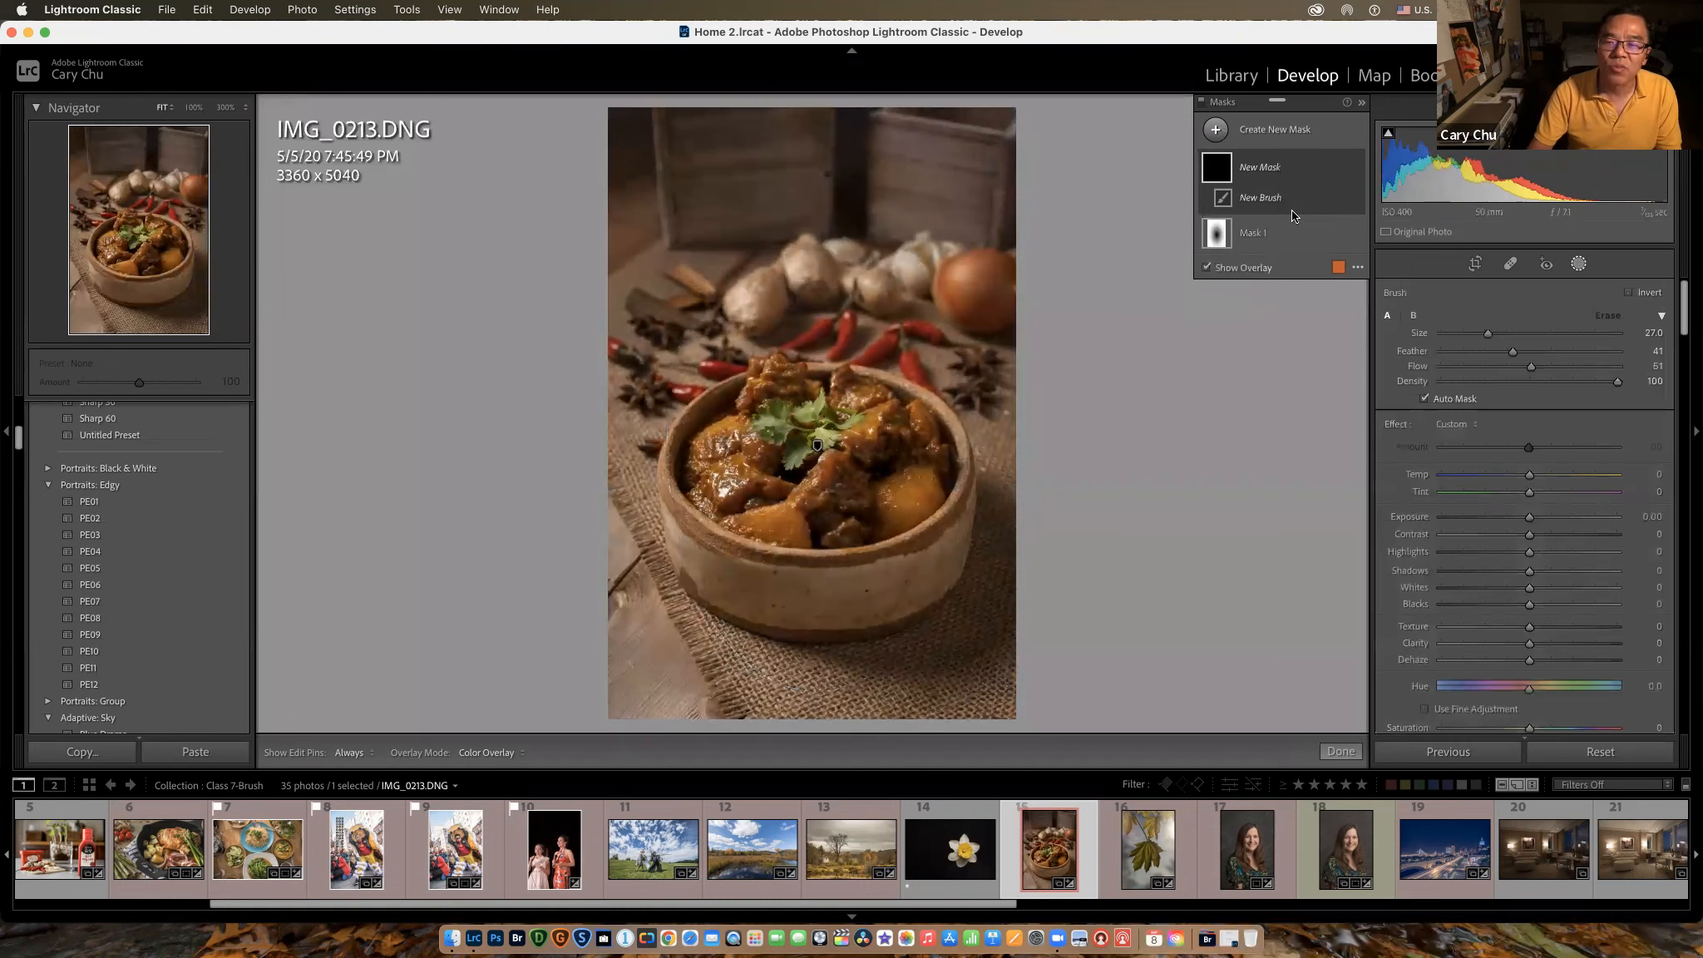
pyautogui.scroll(-3, 894, 459)
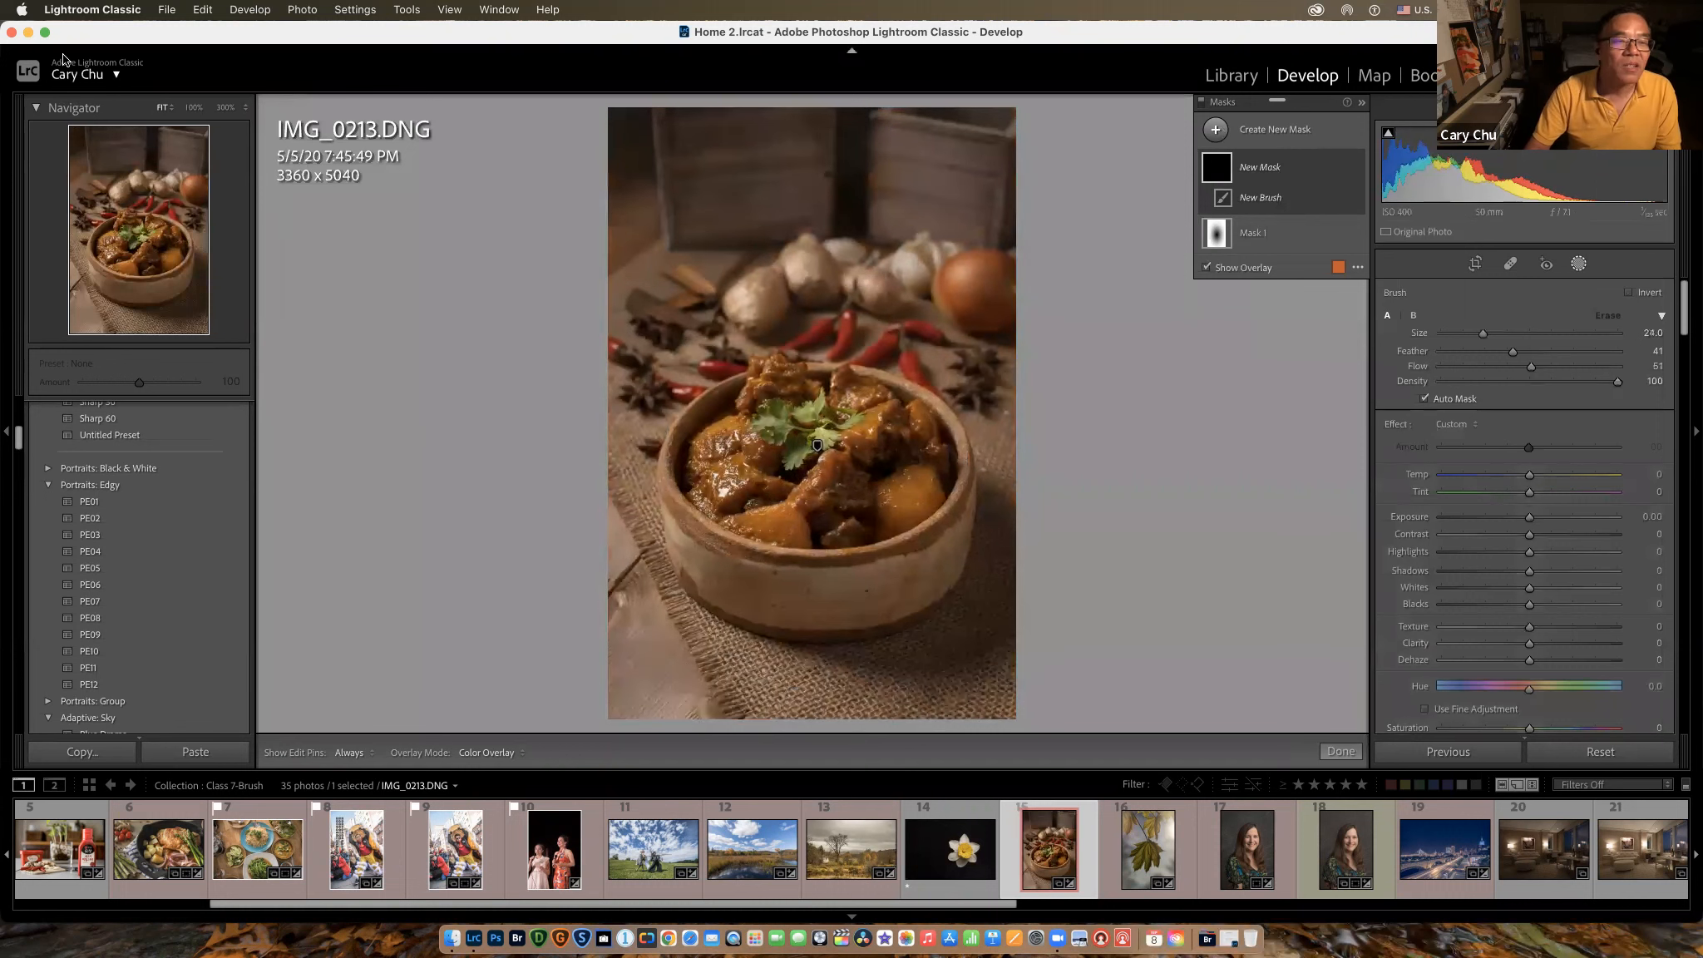
pyautogui.click(193, 107)
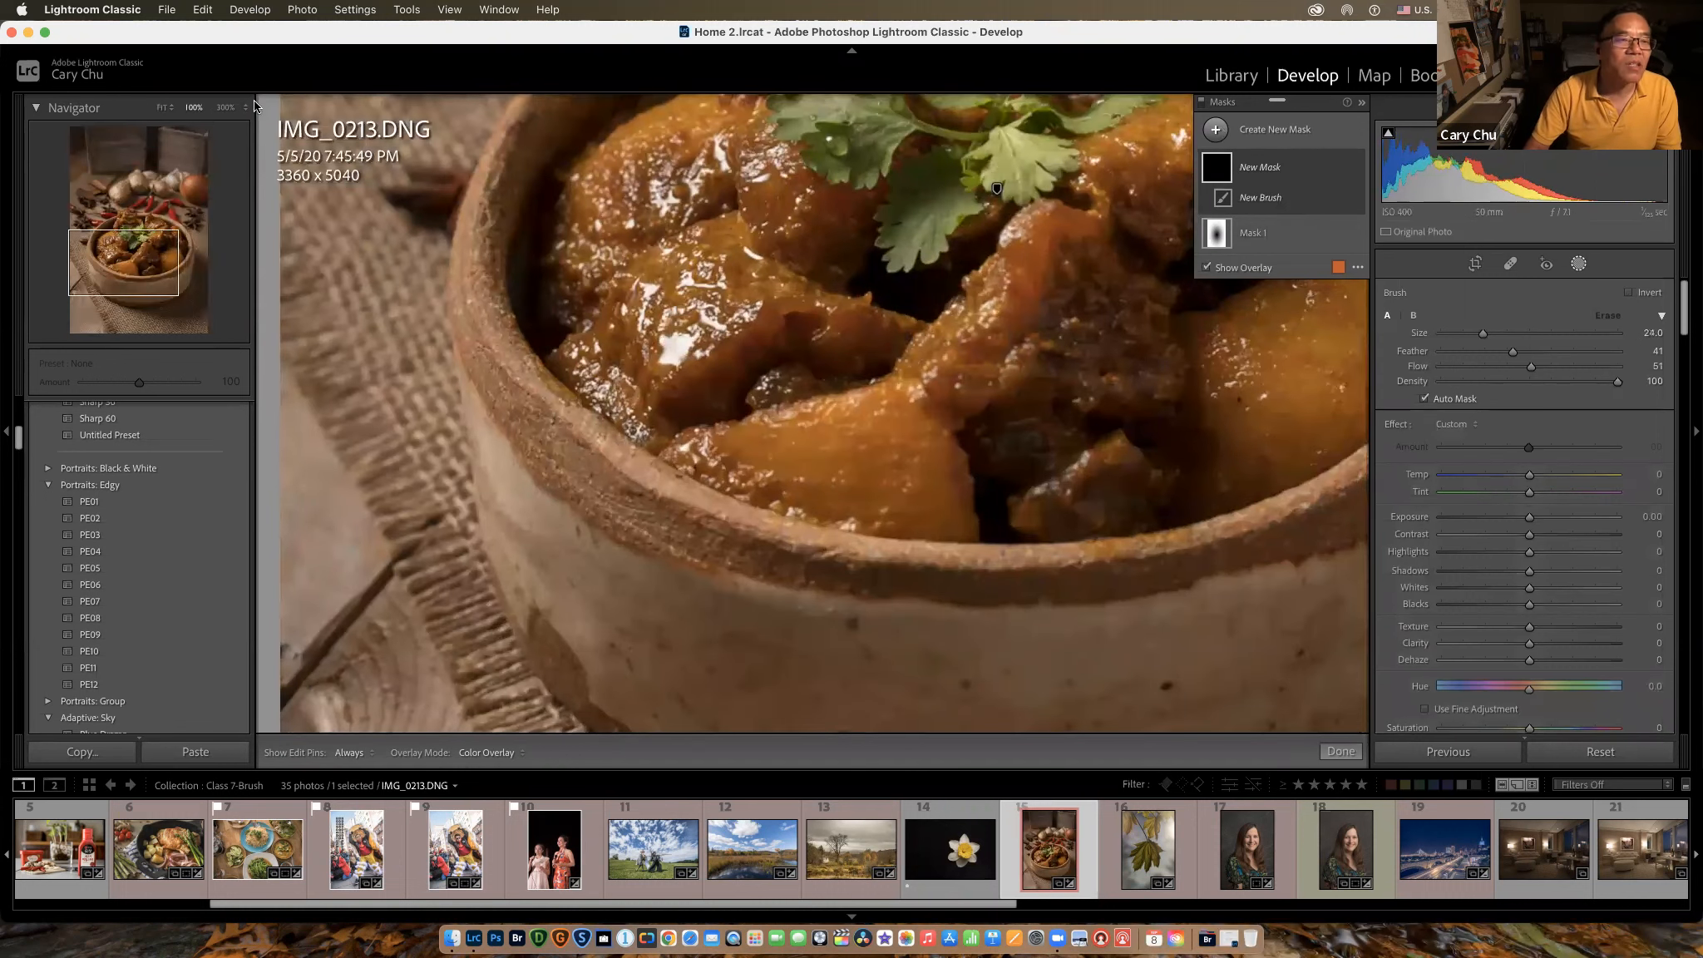
pyautogui.click(248, 107)
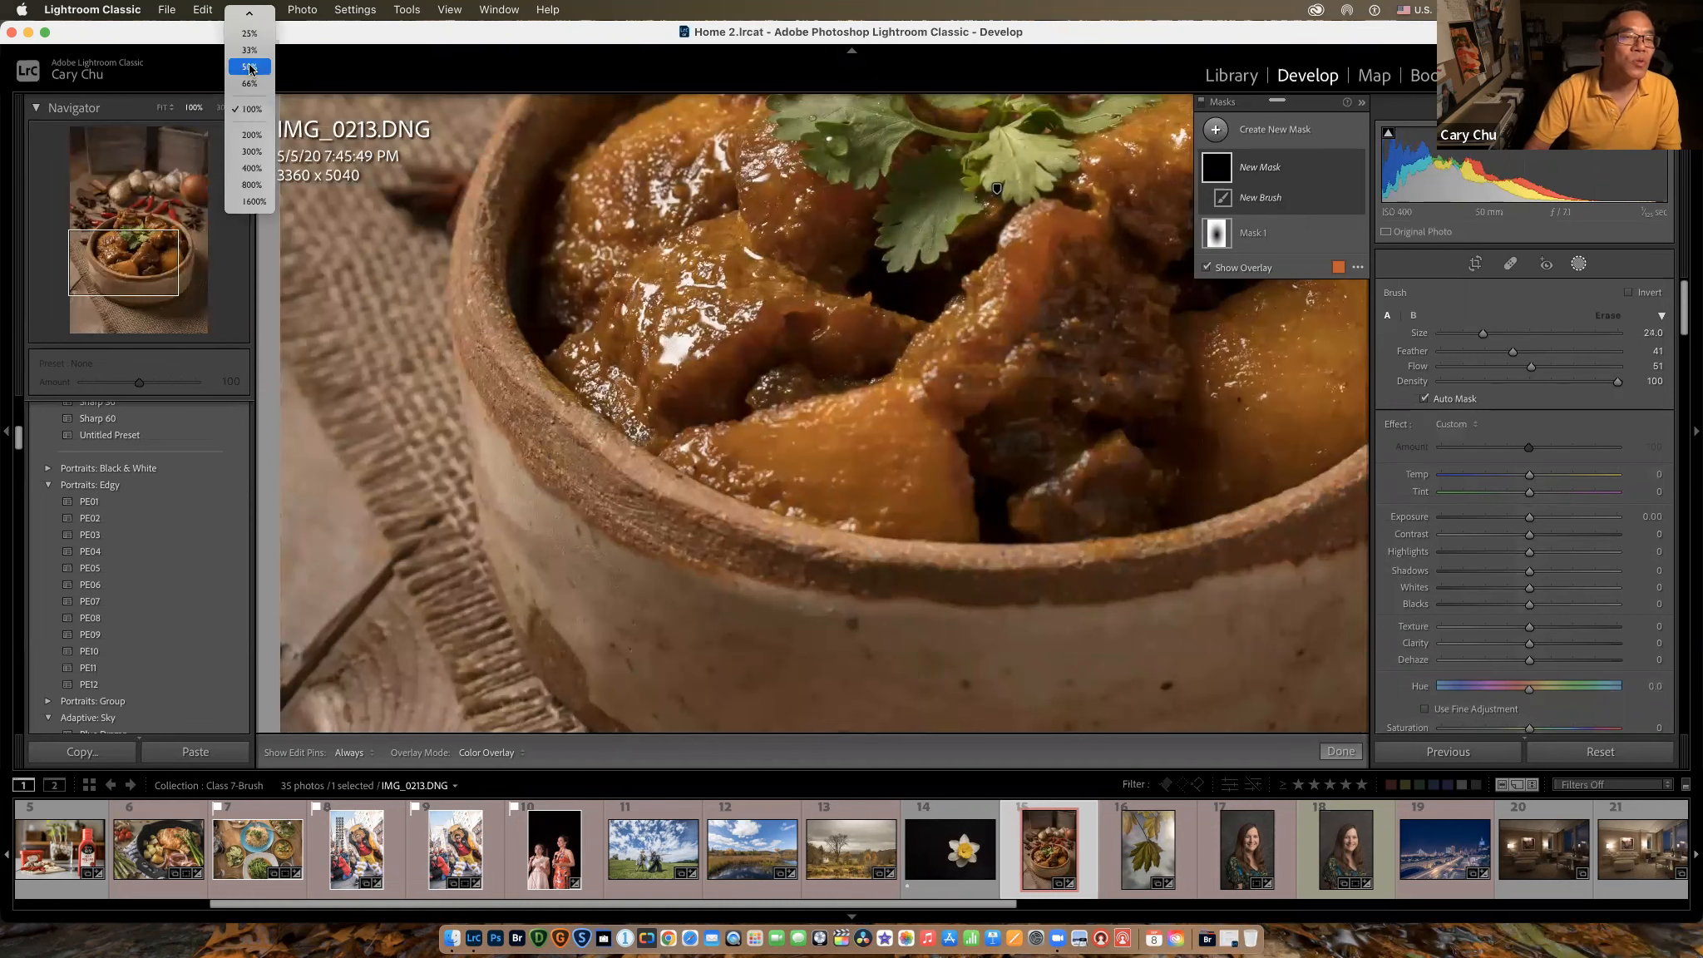
pyautogui.click(252, 68)
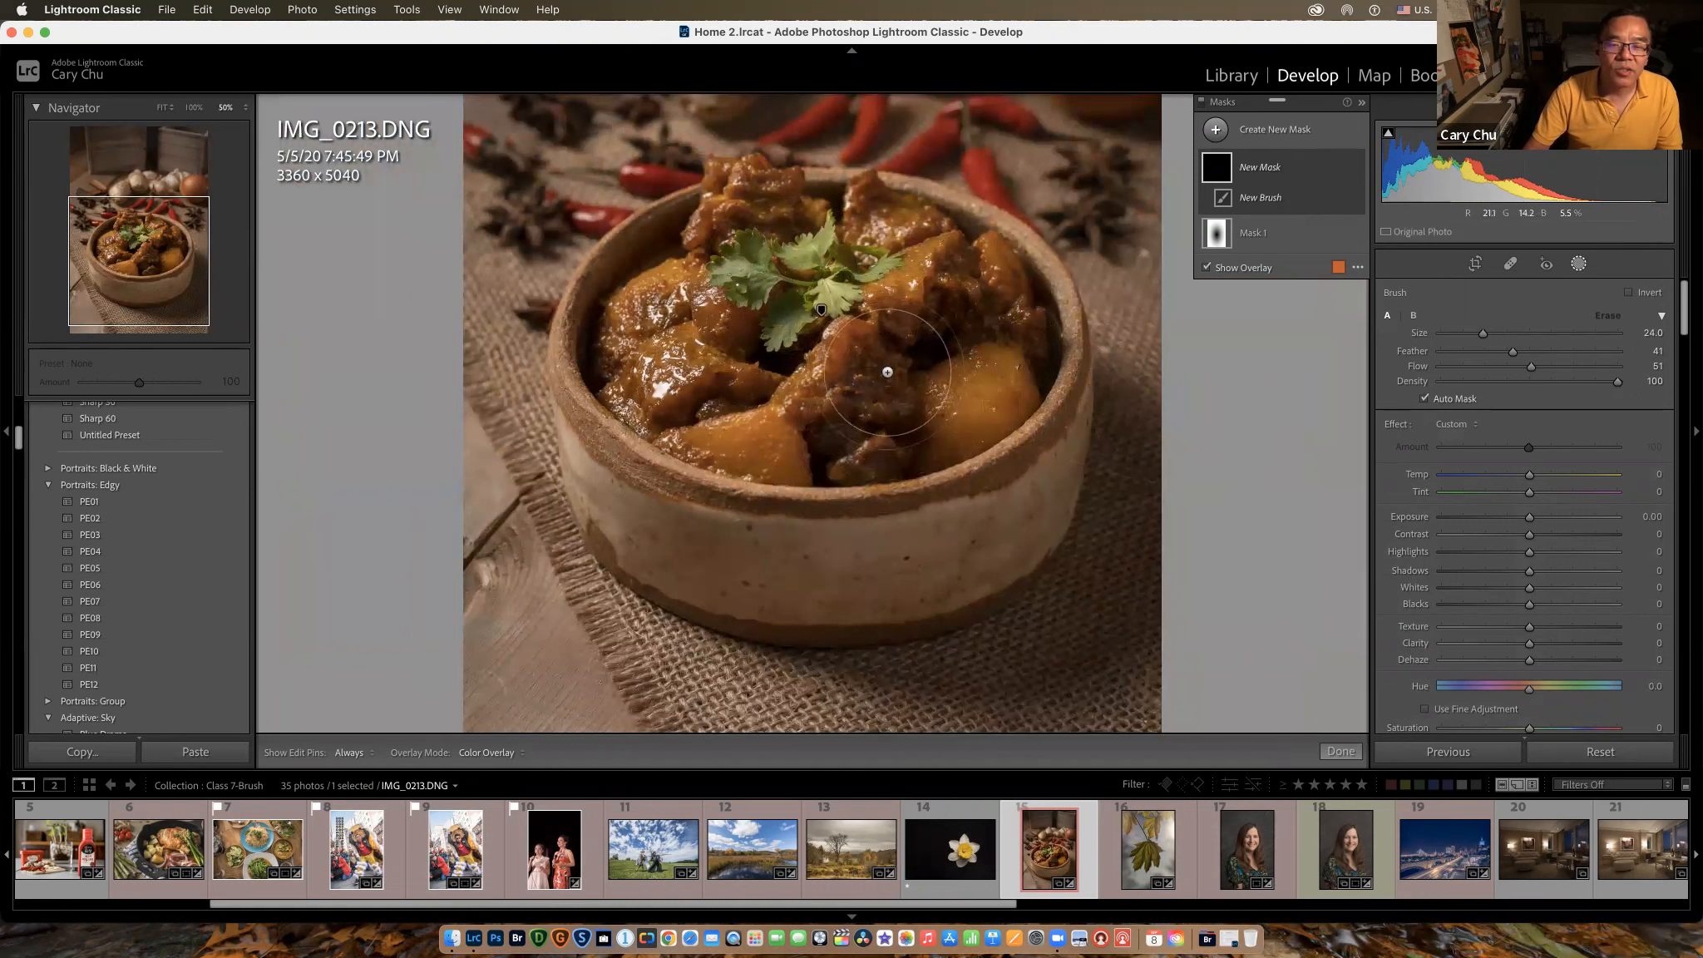
pyautogui.moveTo(887, 371)
pyautogui.mouseDown()
pyautogui.moveTo(878, 407)
pyautogui.moveTo(820, 428)
pyautogui.mouseUp()
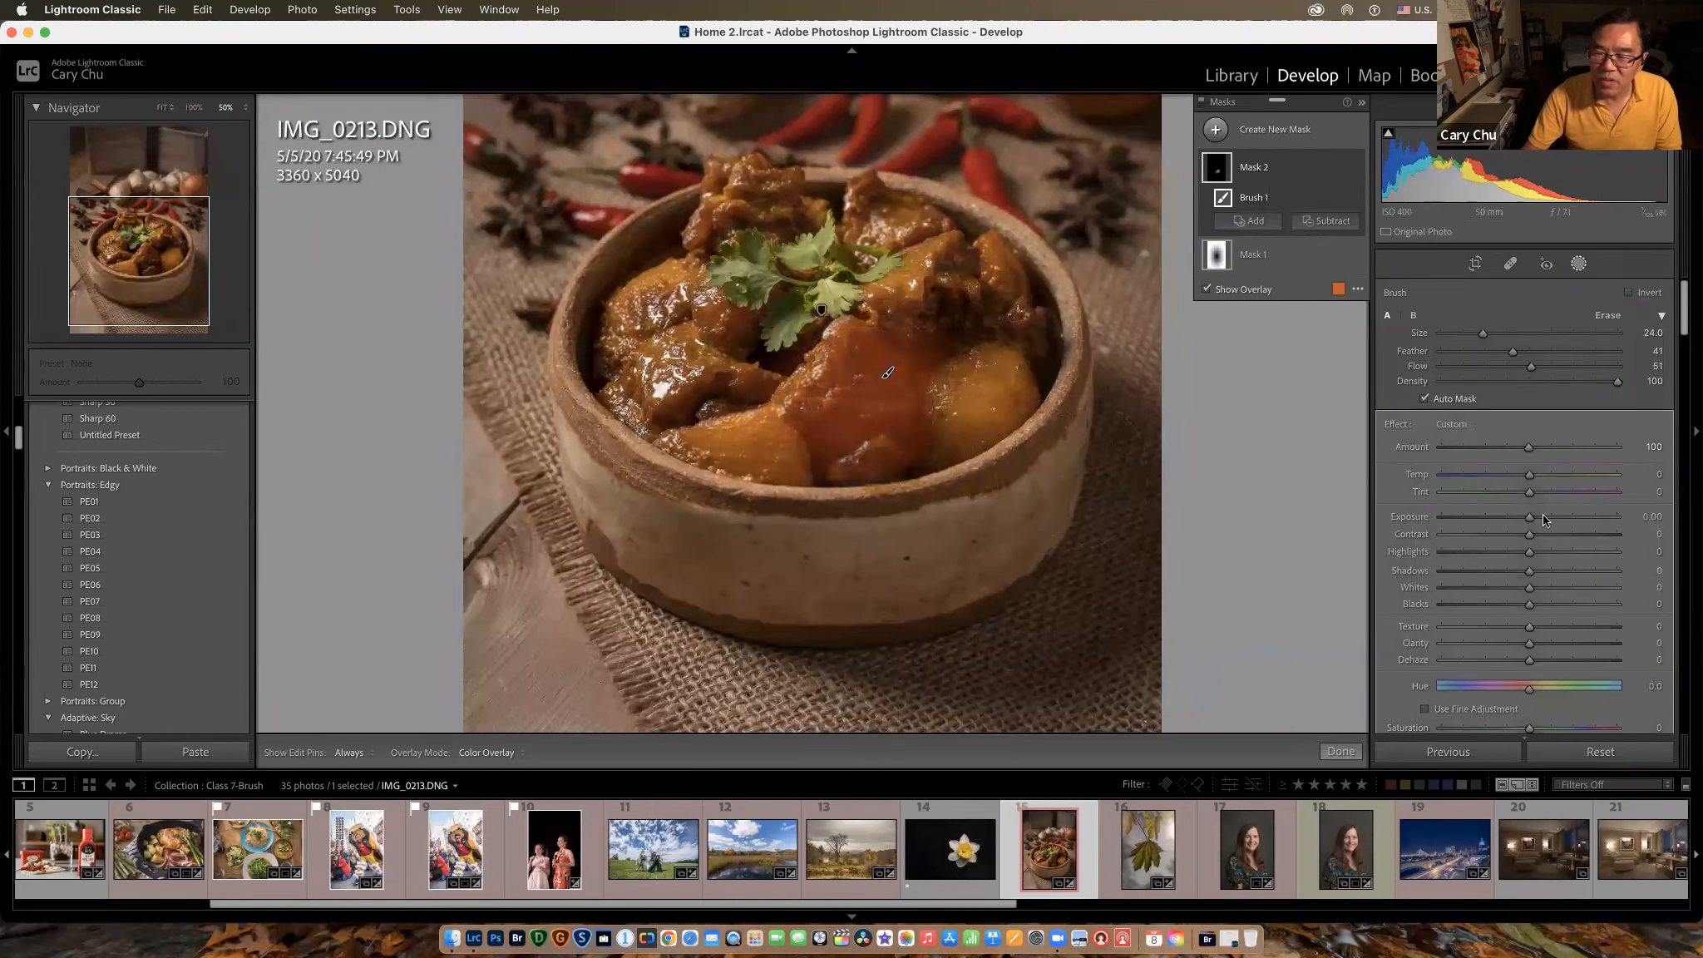
# Step: Set the brush mask's Exposure to 2.23 without the overlay and brush over the meat on the bowl's right side
pyautogui.press('o')
pyautogui.moveTo(1535, 516); pyautogui.dragTo(1579, 530)
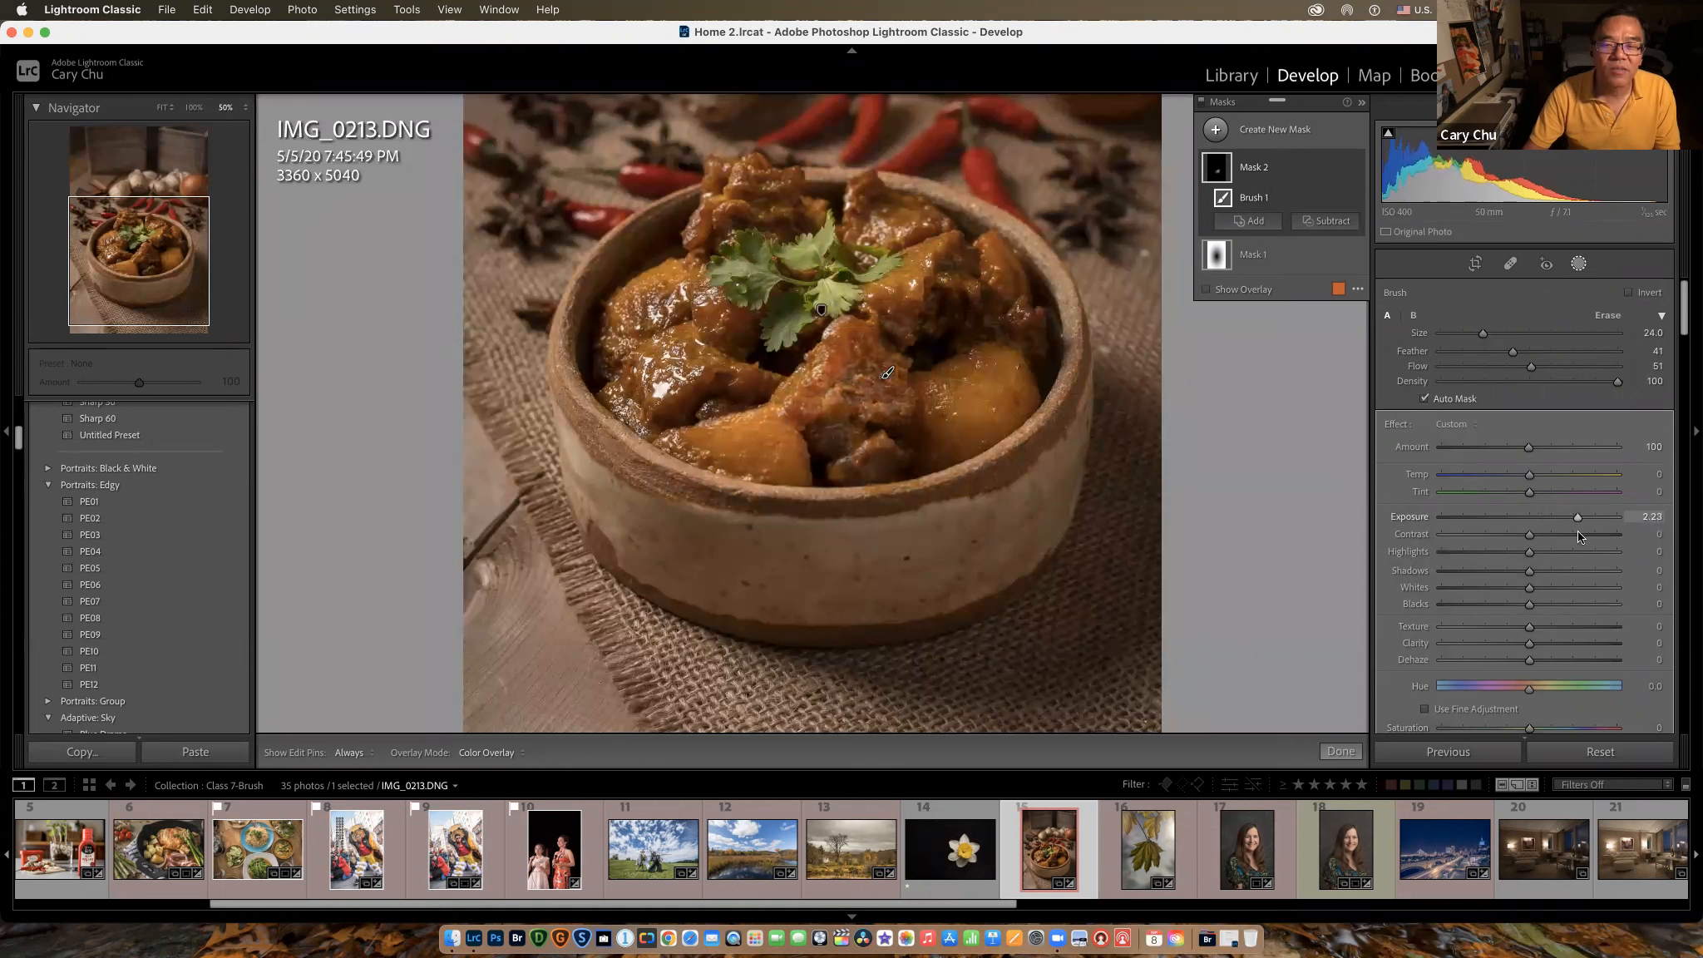
pyautogui.press('h')
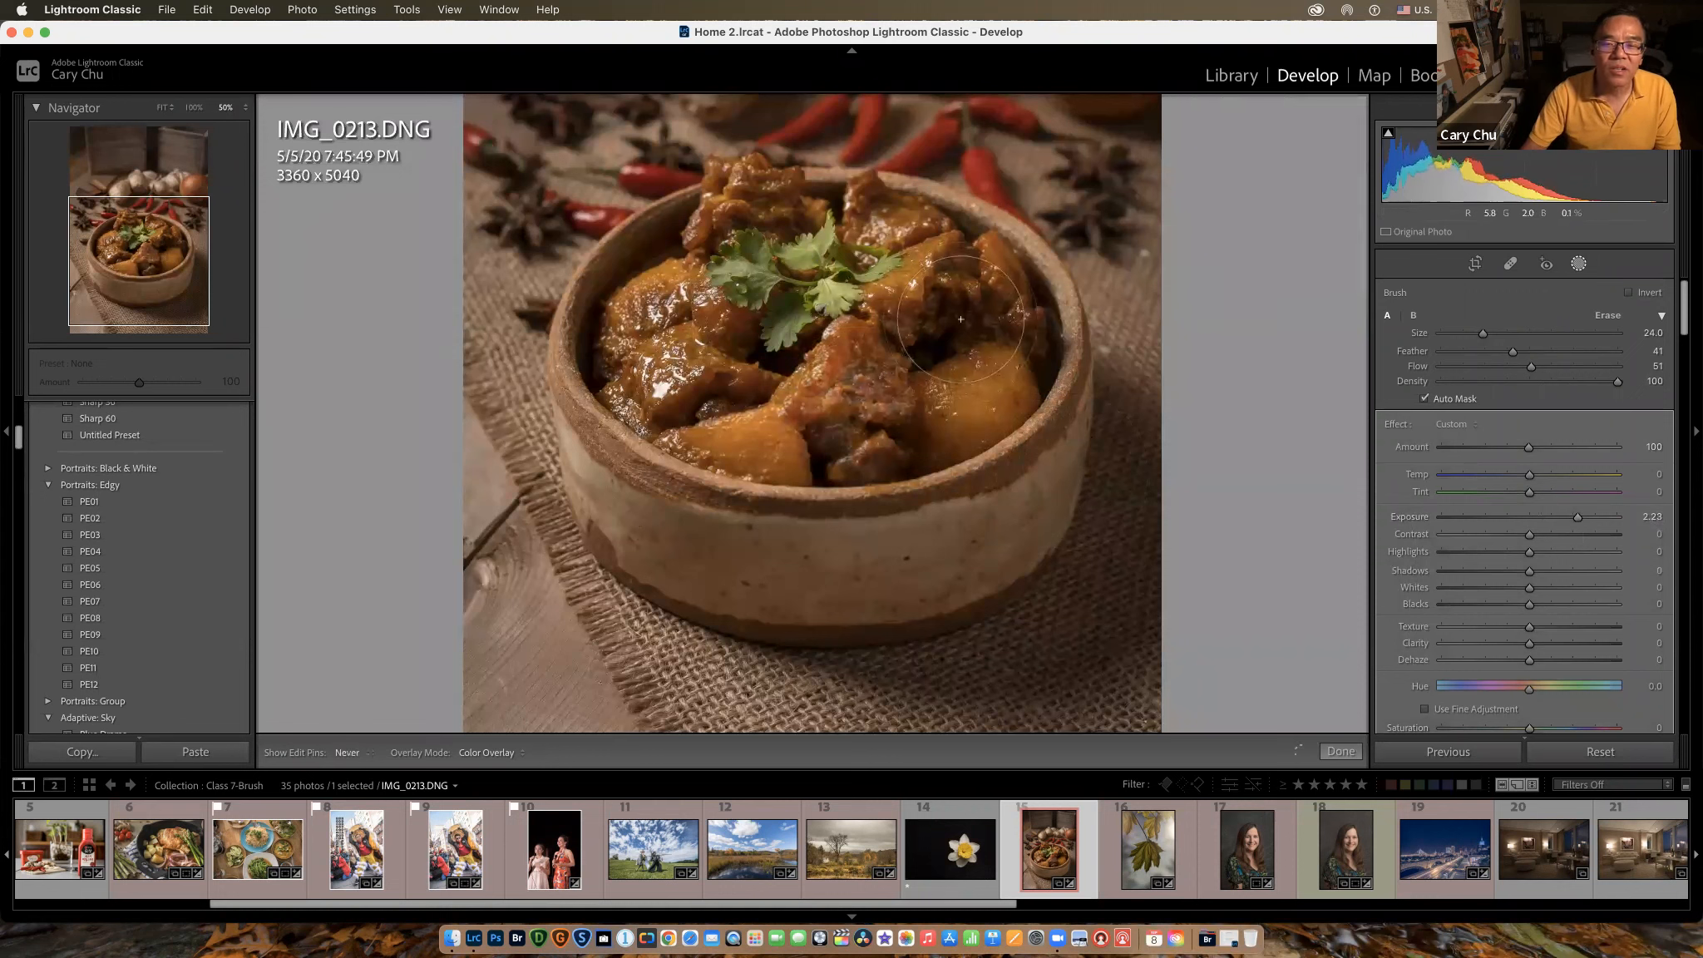
pyautogui.moveTo(961, 319); pyautogui.dragTo(948, 323)
# Step: Brighten the back meat chunk right of the cilantro with a size 13 brush, undoing the strokes on the back-left chunk and the bowl's front rim
pyautogui.press('[')
pyautogui.press('[')
pyautogui.press('[')
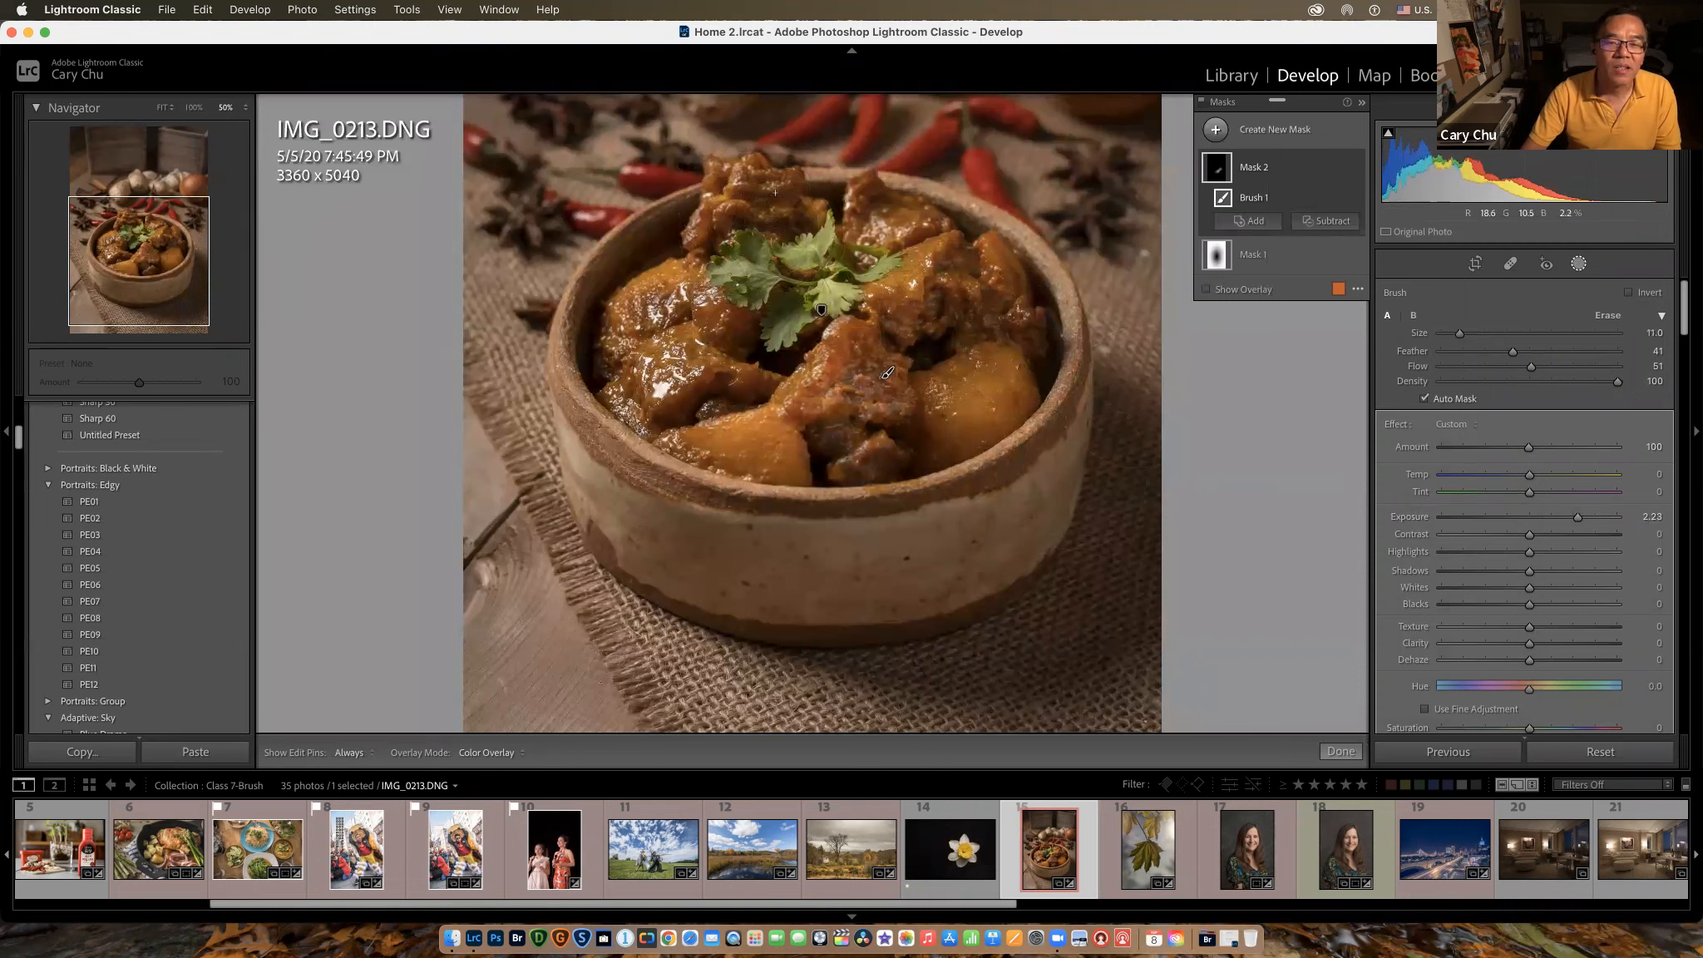
pyautogui.moveTo(782, 197)
pyautogui.mouseDown()
pyautogui.moveTo(725, 167)
pyautogui.moveTo(732, 179)
pyautogui.mouseUp()
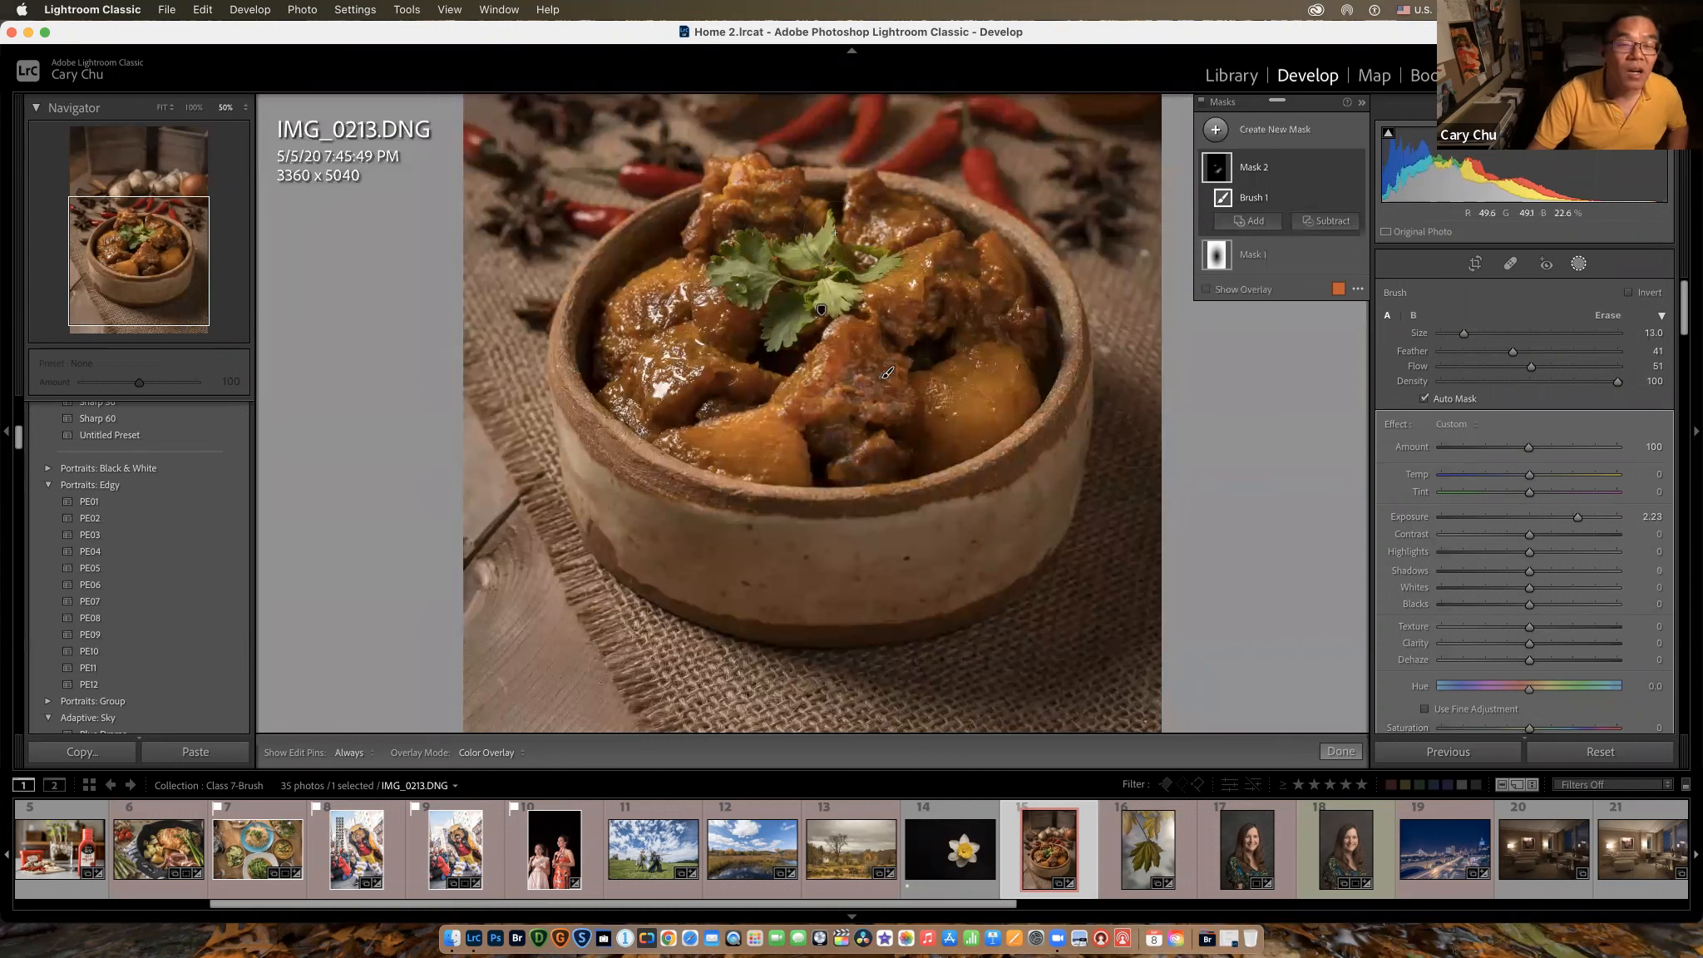
pyautogui.press('super+z')
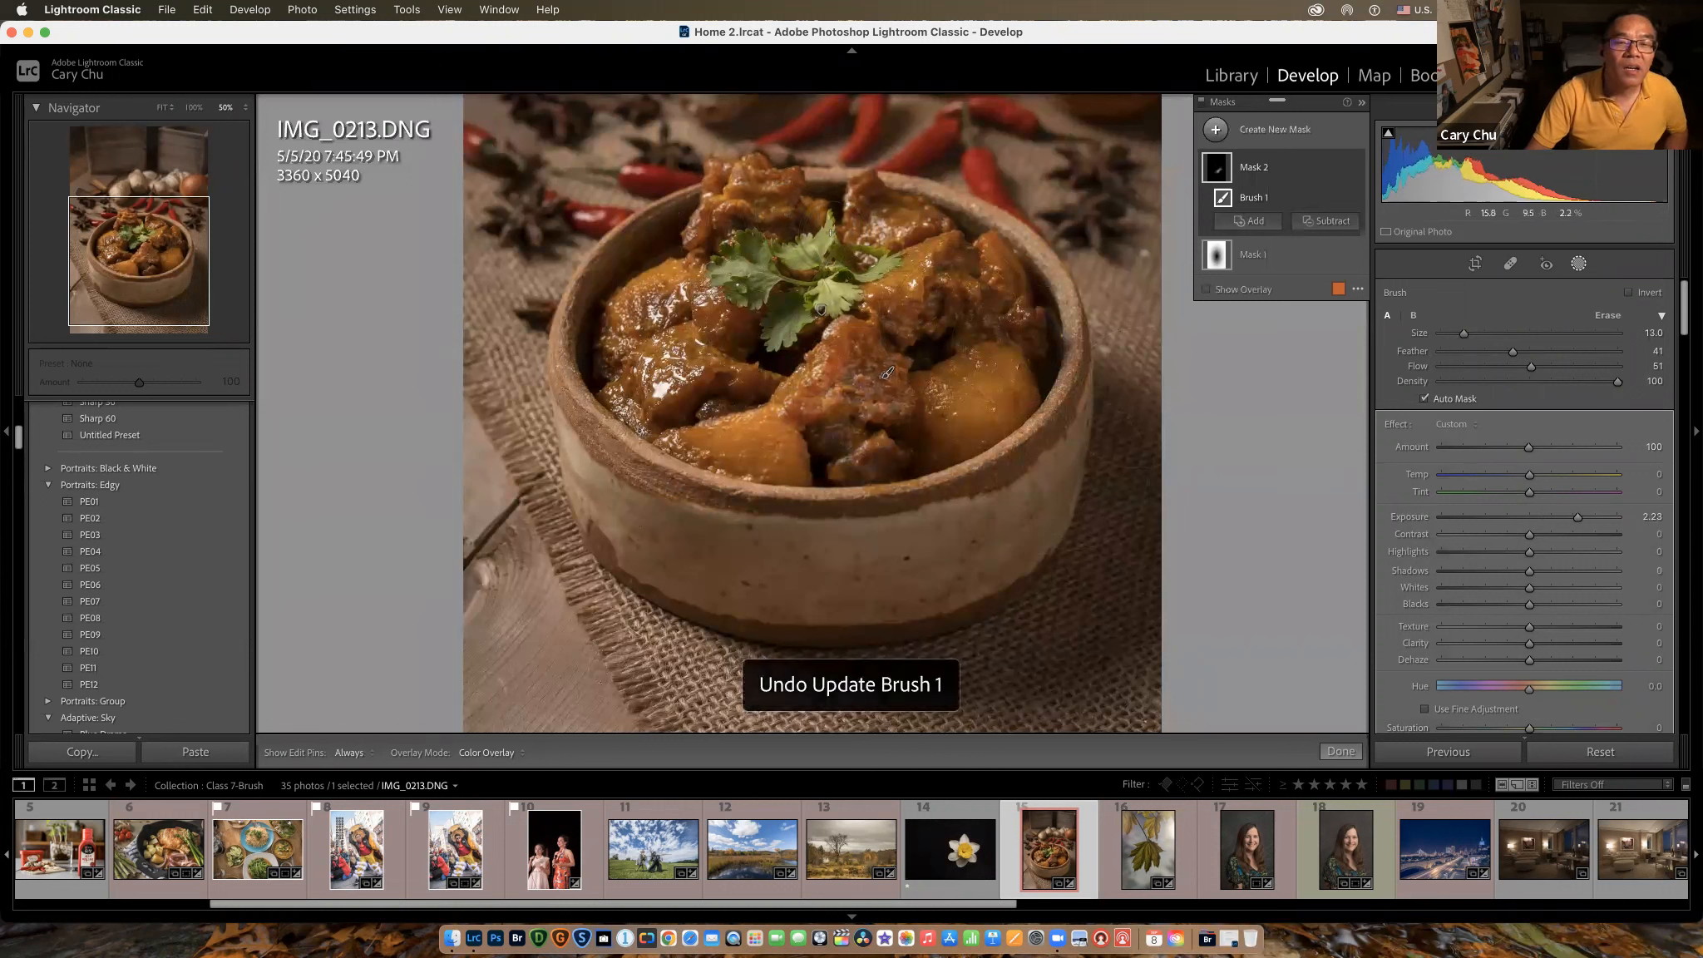
pyautogui.moveTo(865, 214); pyautogui.dragTo(910, 230)
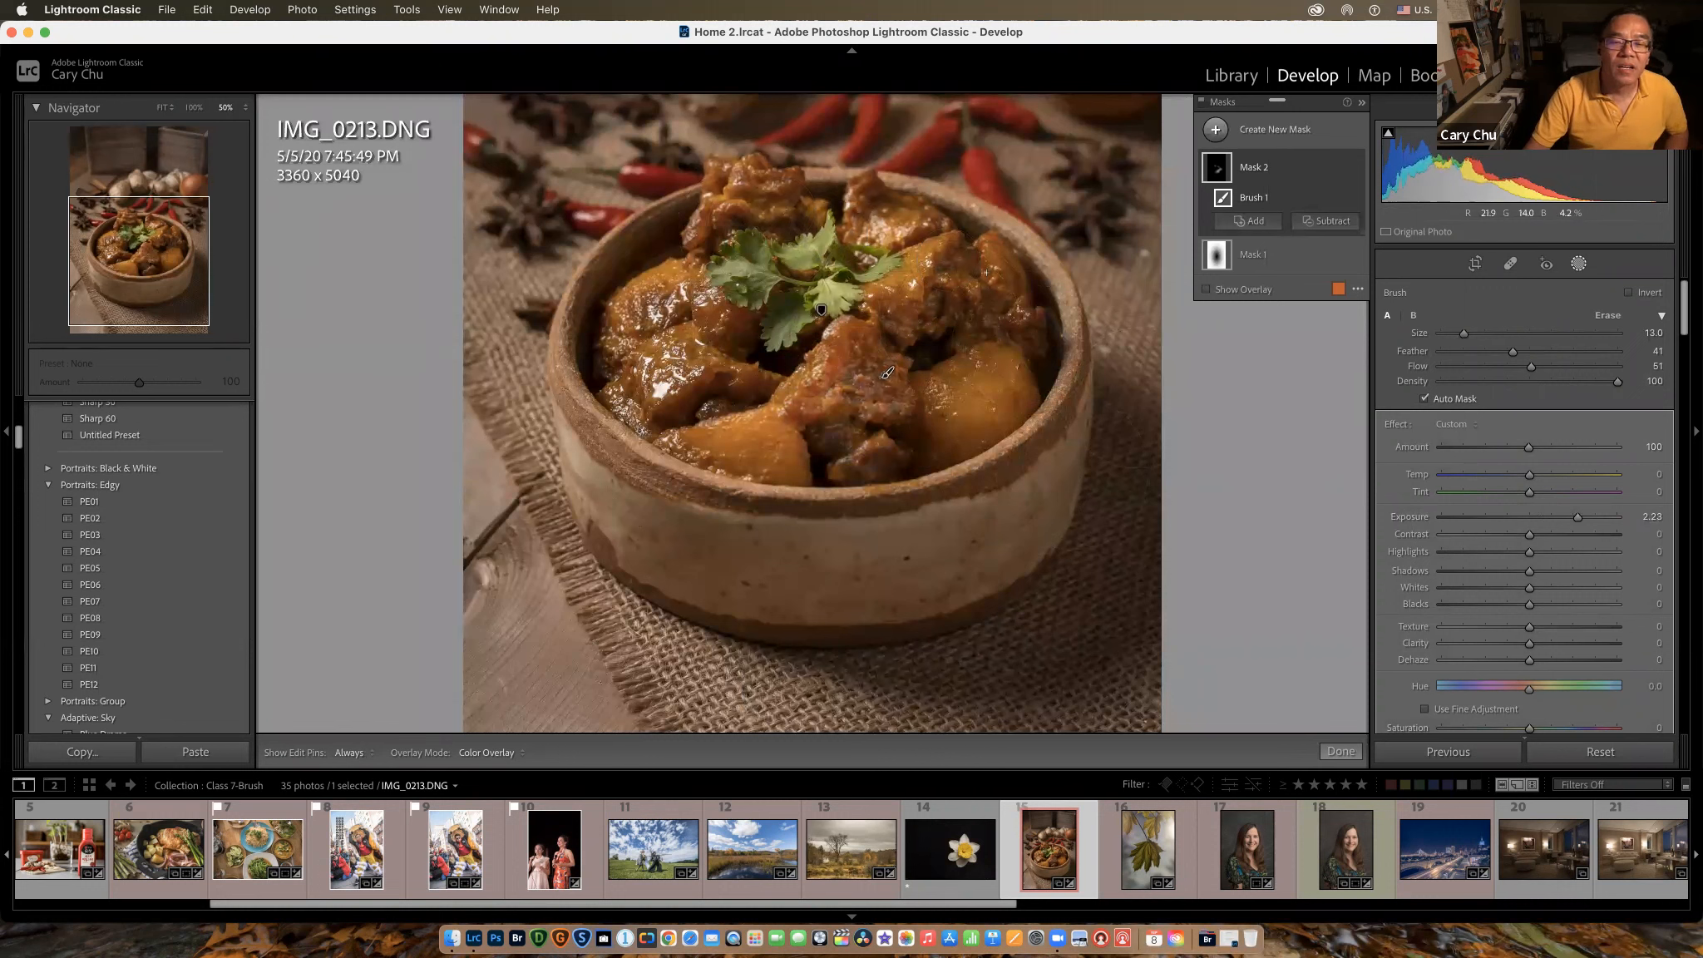
pyautogui.moveTo(769, 506); pyautogui.dragTo(838, 505)
pyautogui.press('super+z')
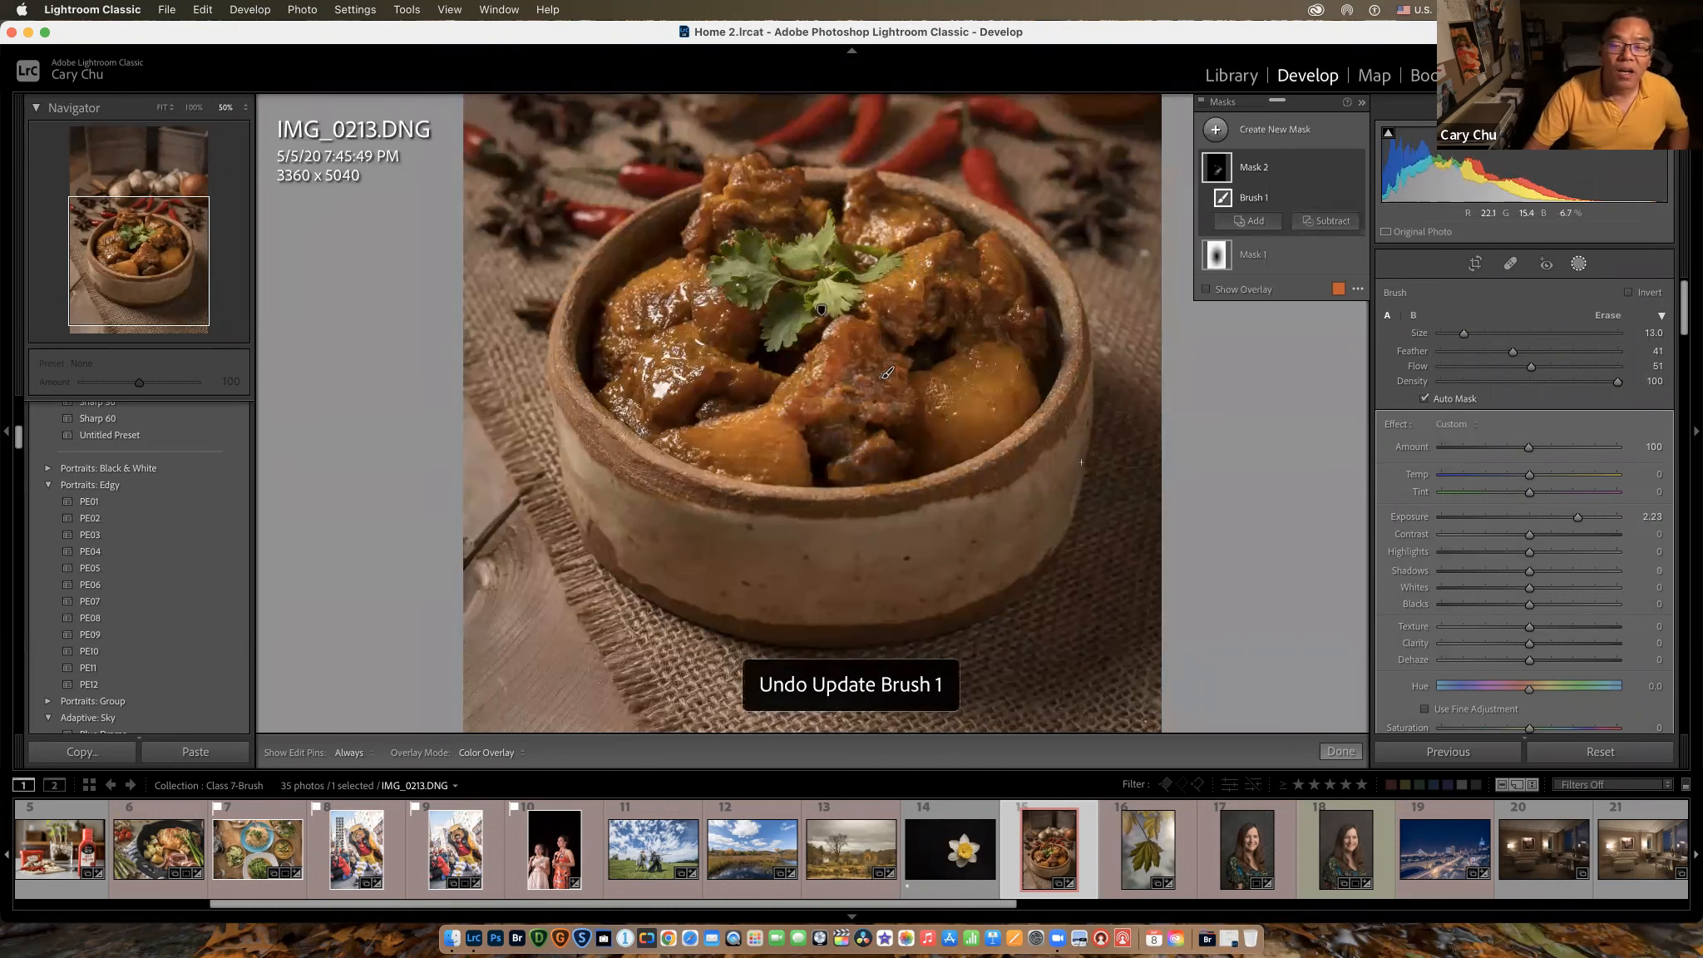
# Step: Set the brush's Flow to 15 and size to 31, and undo the last brush update
pyautogui.moveTo(1521, 372); pyautogui.dragTo(1465, 367)
pyautogui.scroll(10, 1080, 449)
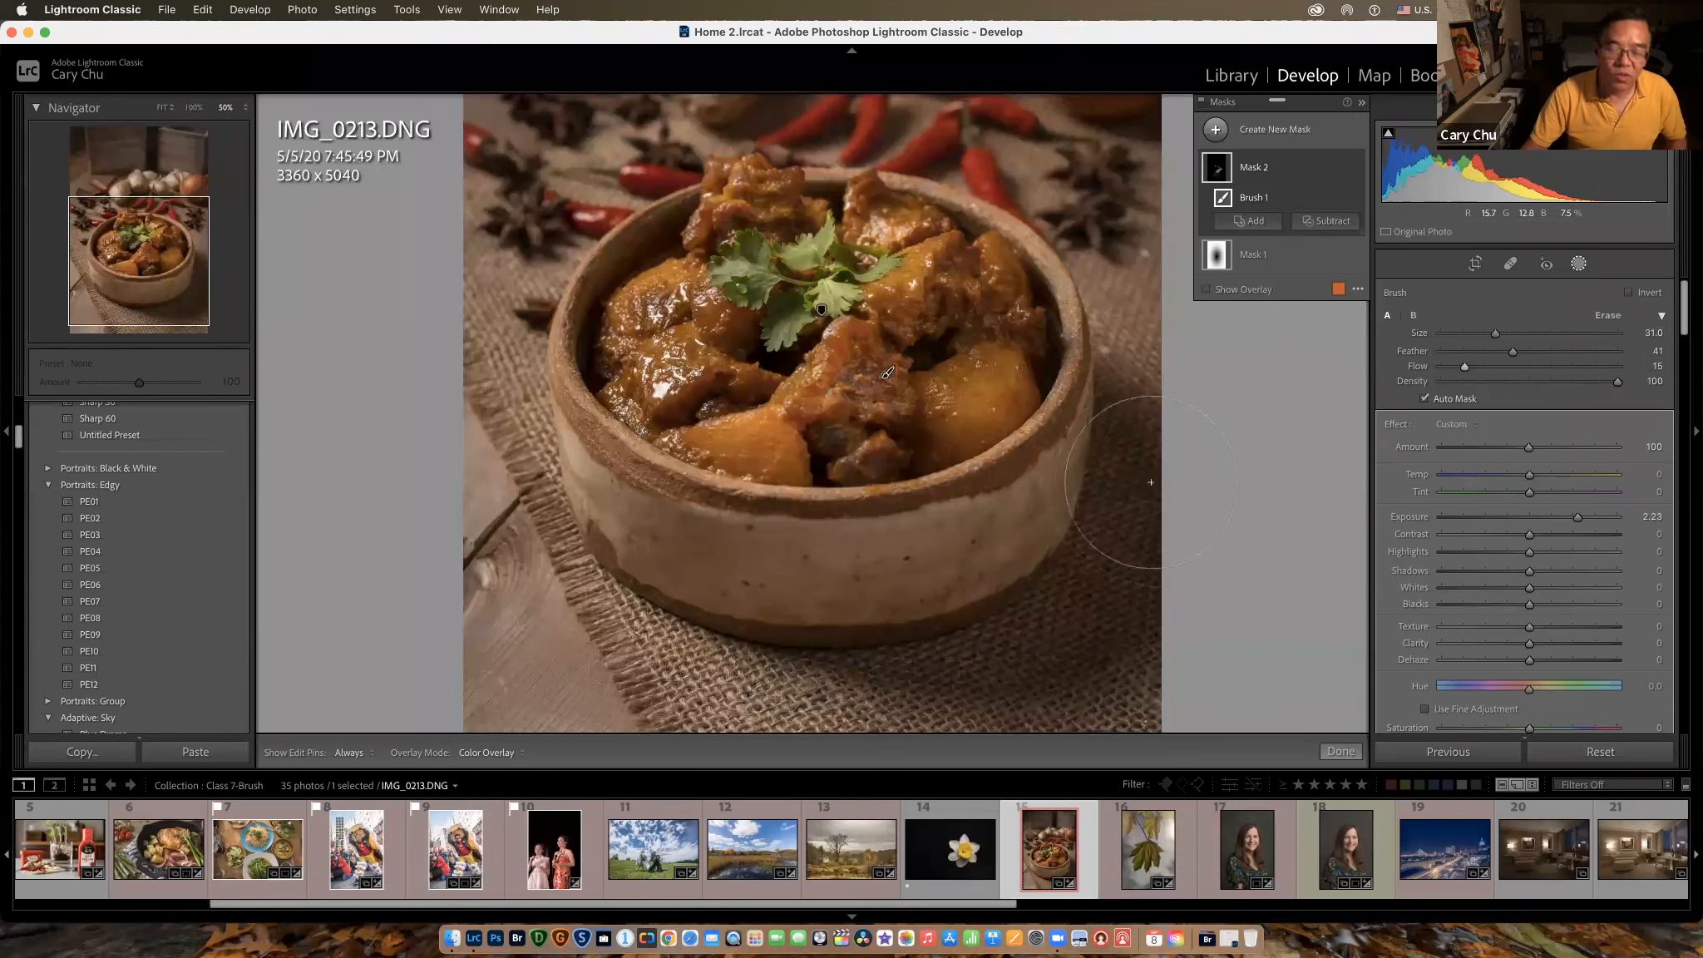
pyautogui.press('super+z')
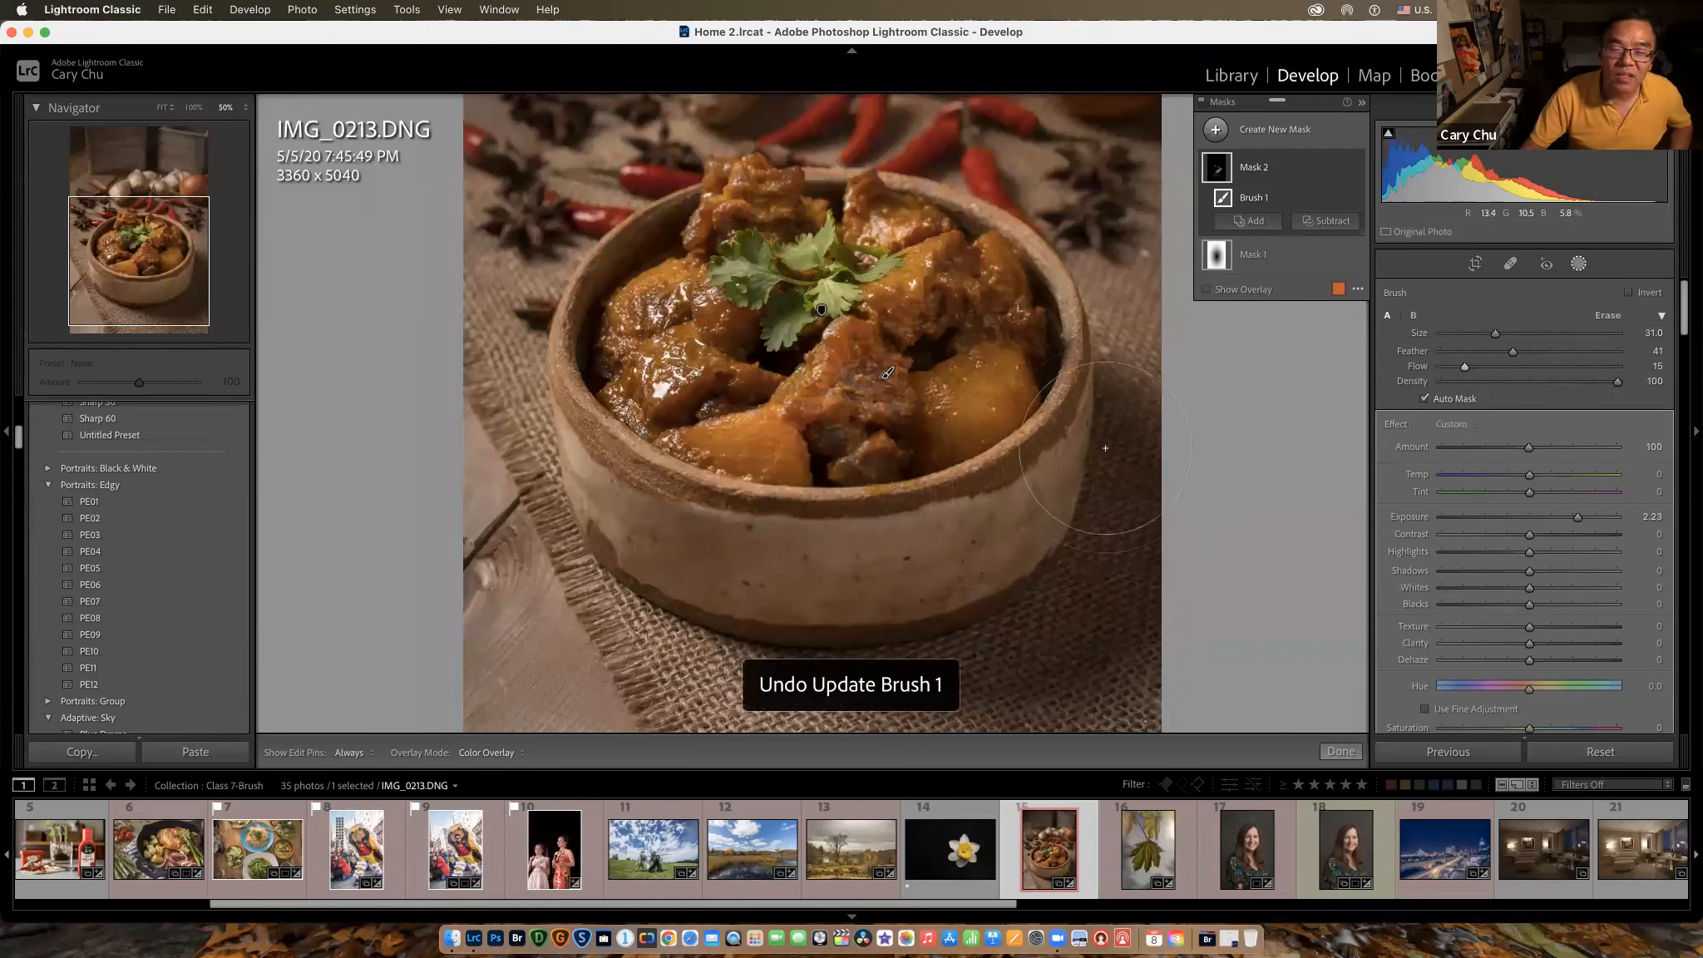
pyautogui.press('h')
pyautogui.press('h')
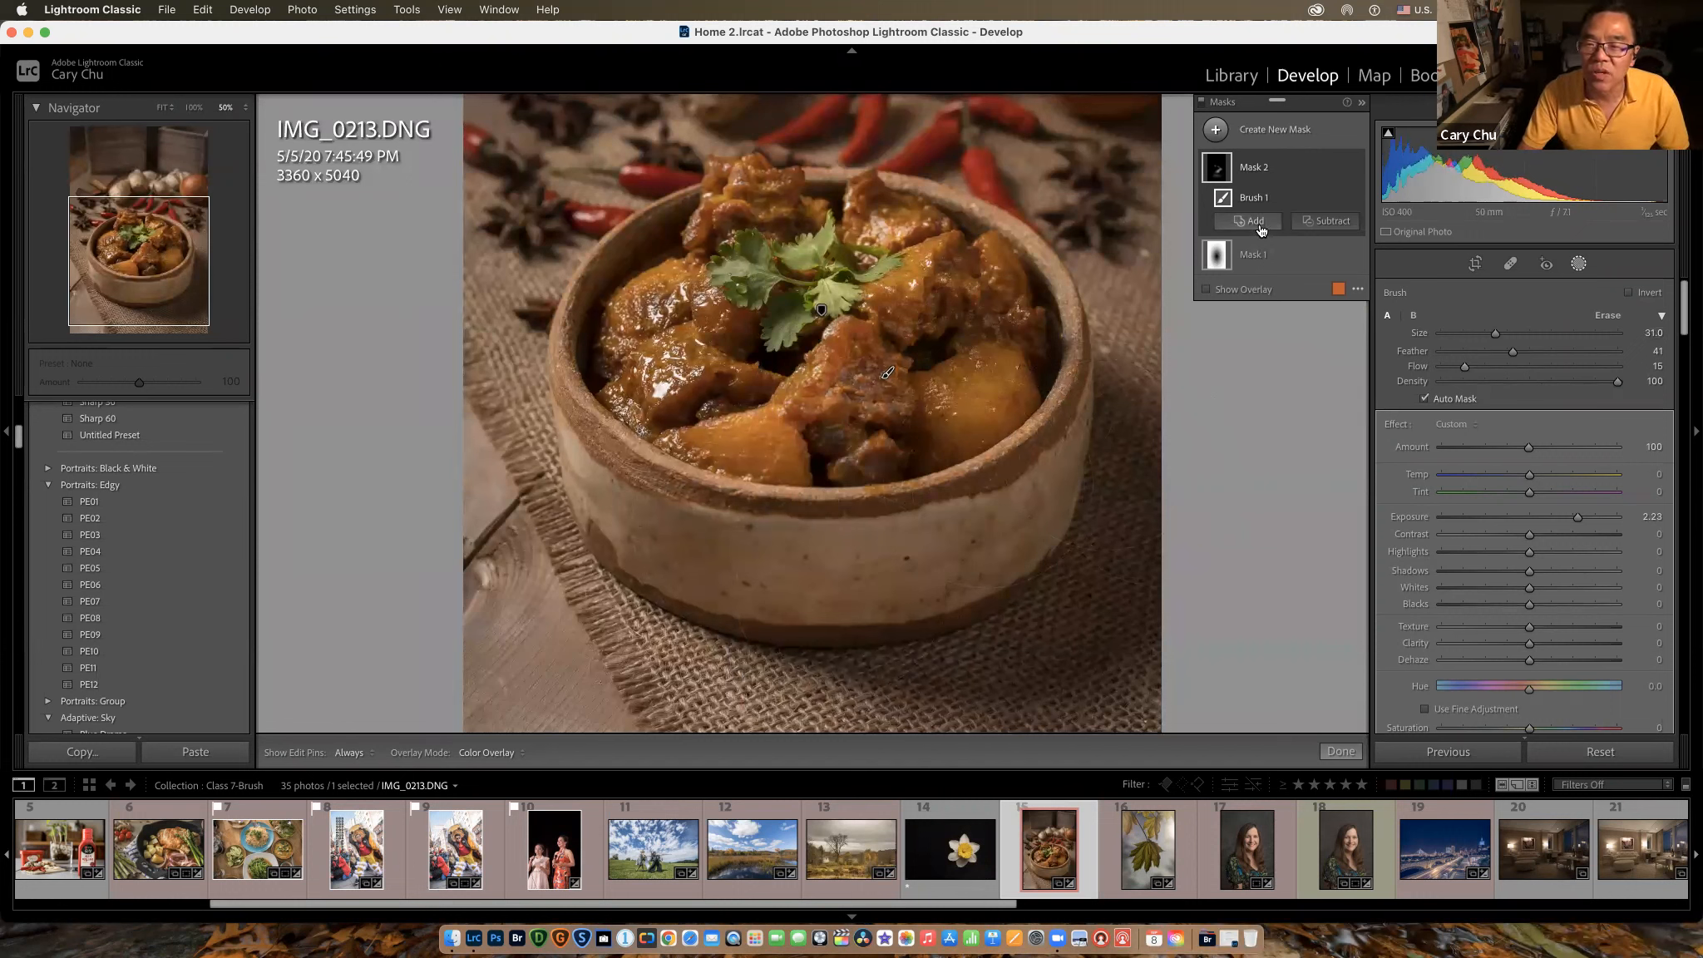
# Step: Add another brush mask with Exposure −0.94 and brush size 13, starting it on the meat at the bowl's right side
pyautogui.click(1210, 130)
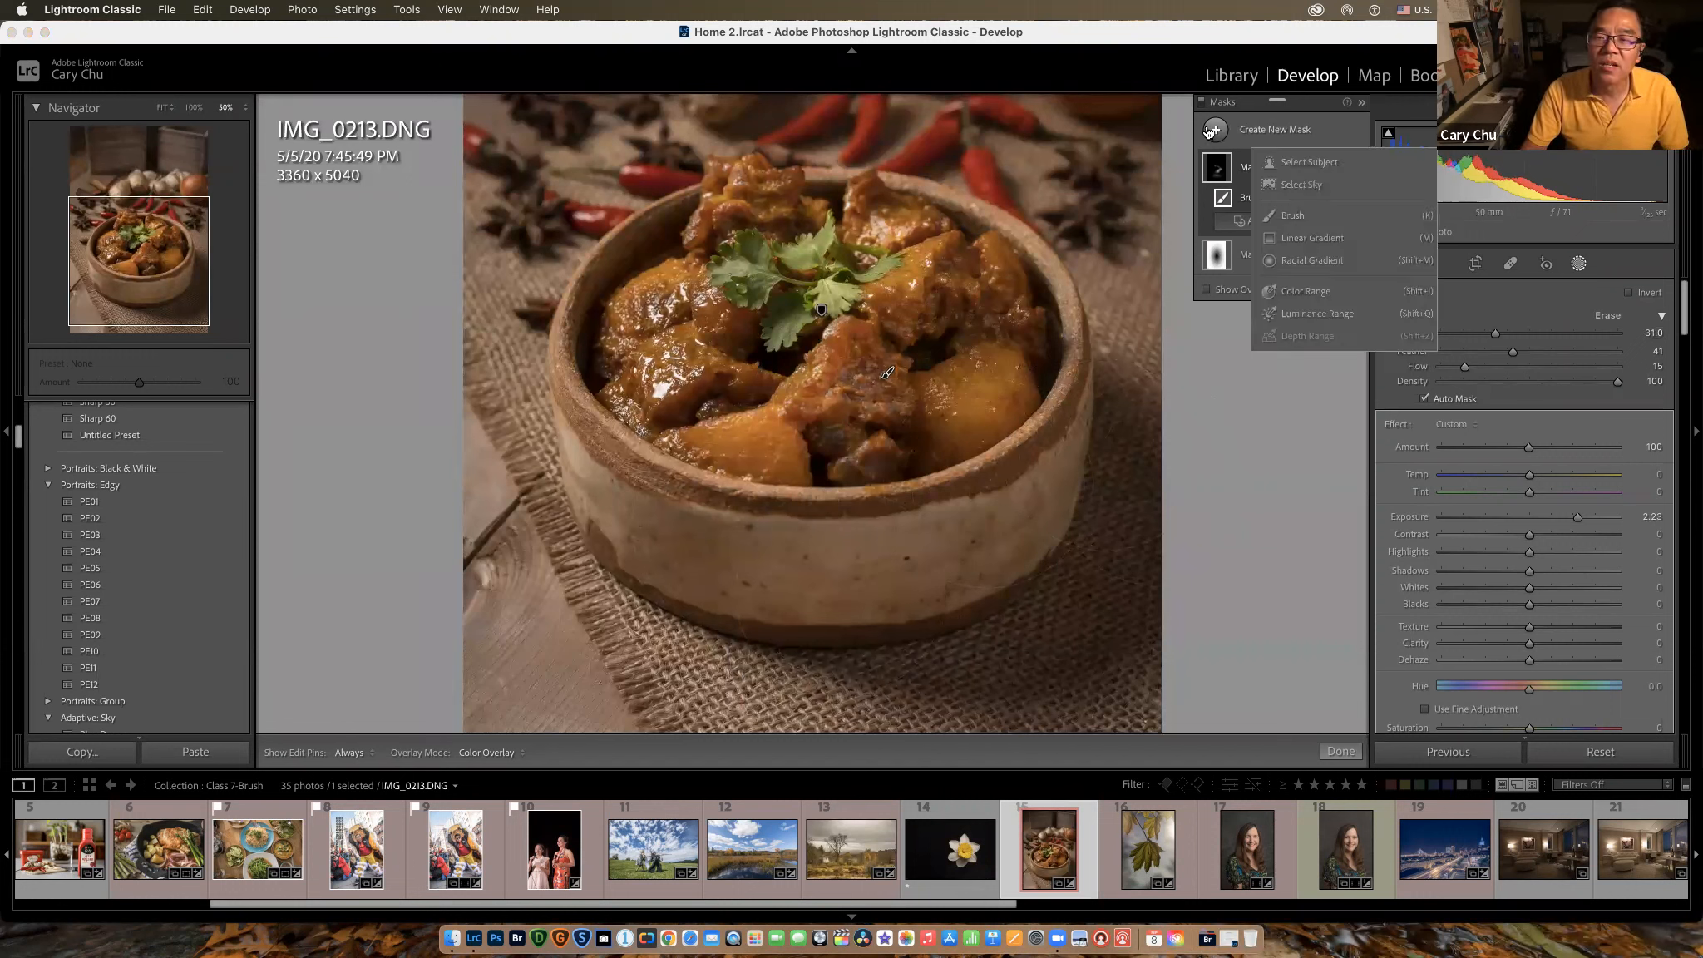
pyautogui.click(1294, 215)
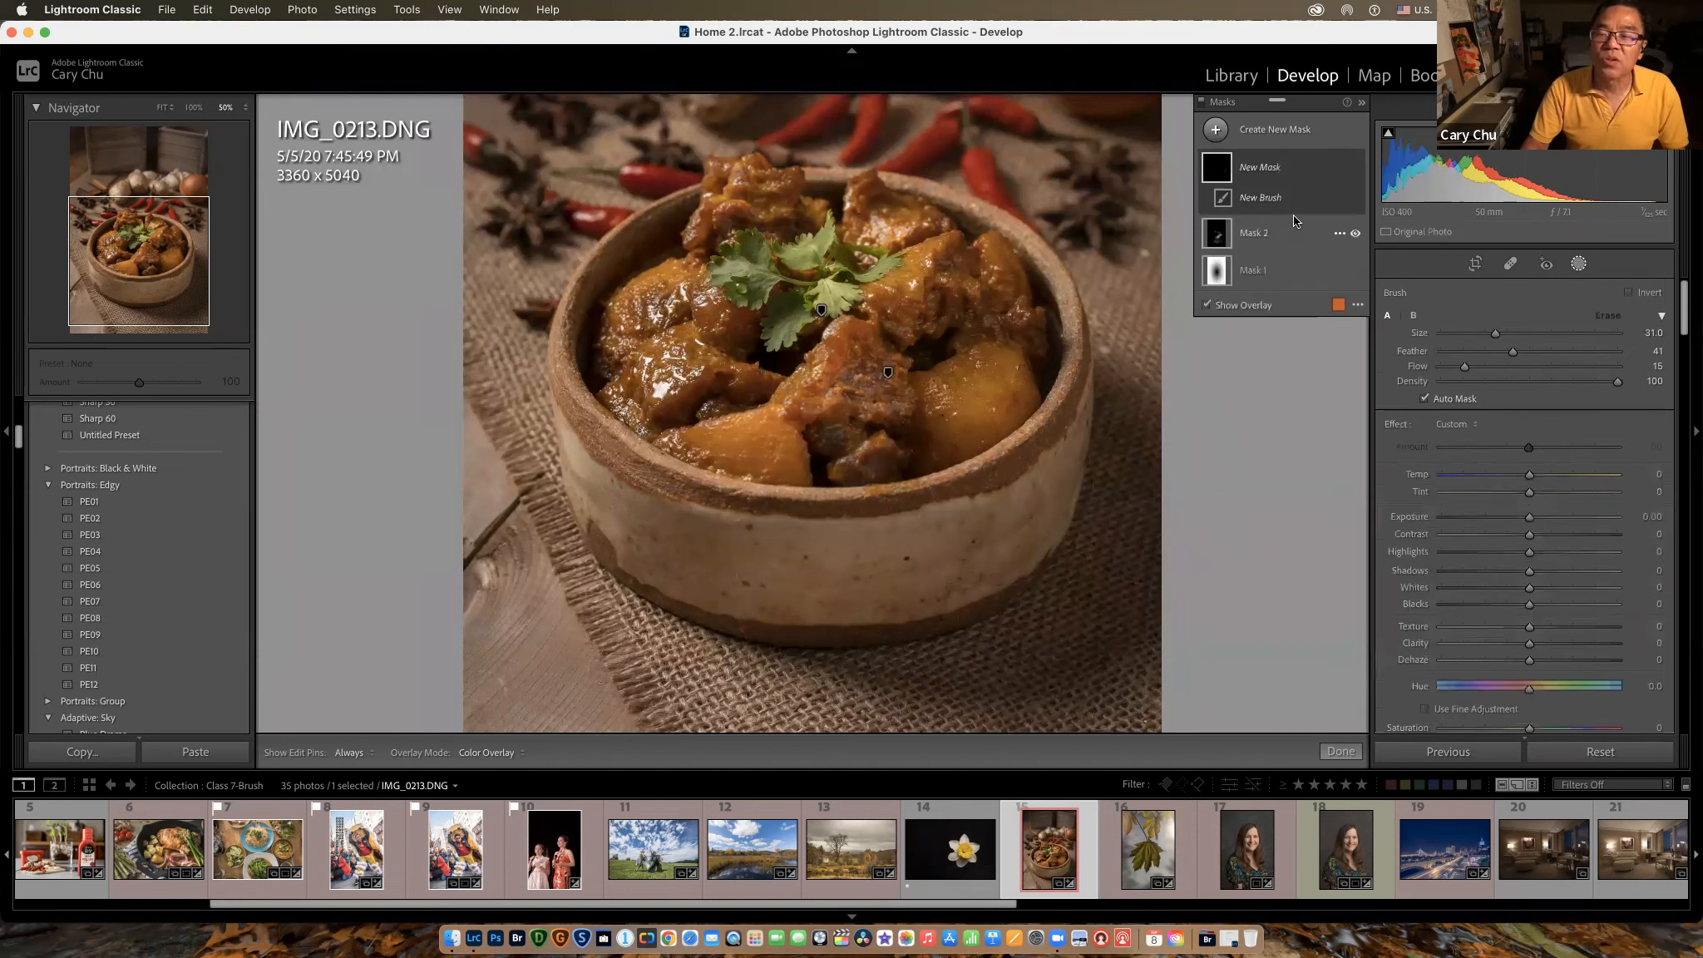
pyautogui.click(1529, 519)
pyautogui.moveTo(1528, 520); pyautogui.dragTo(1509, 521)
pyautogui.scroll(-10, 1008, 366)
pyautogui.scroll(3, 969, 335)
pyautogui.click(981, 300)
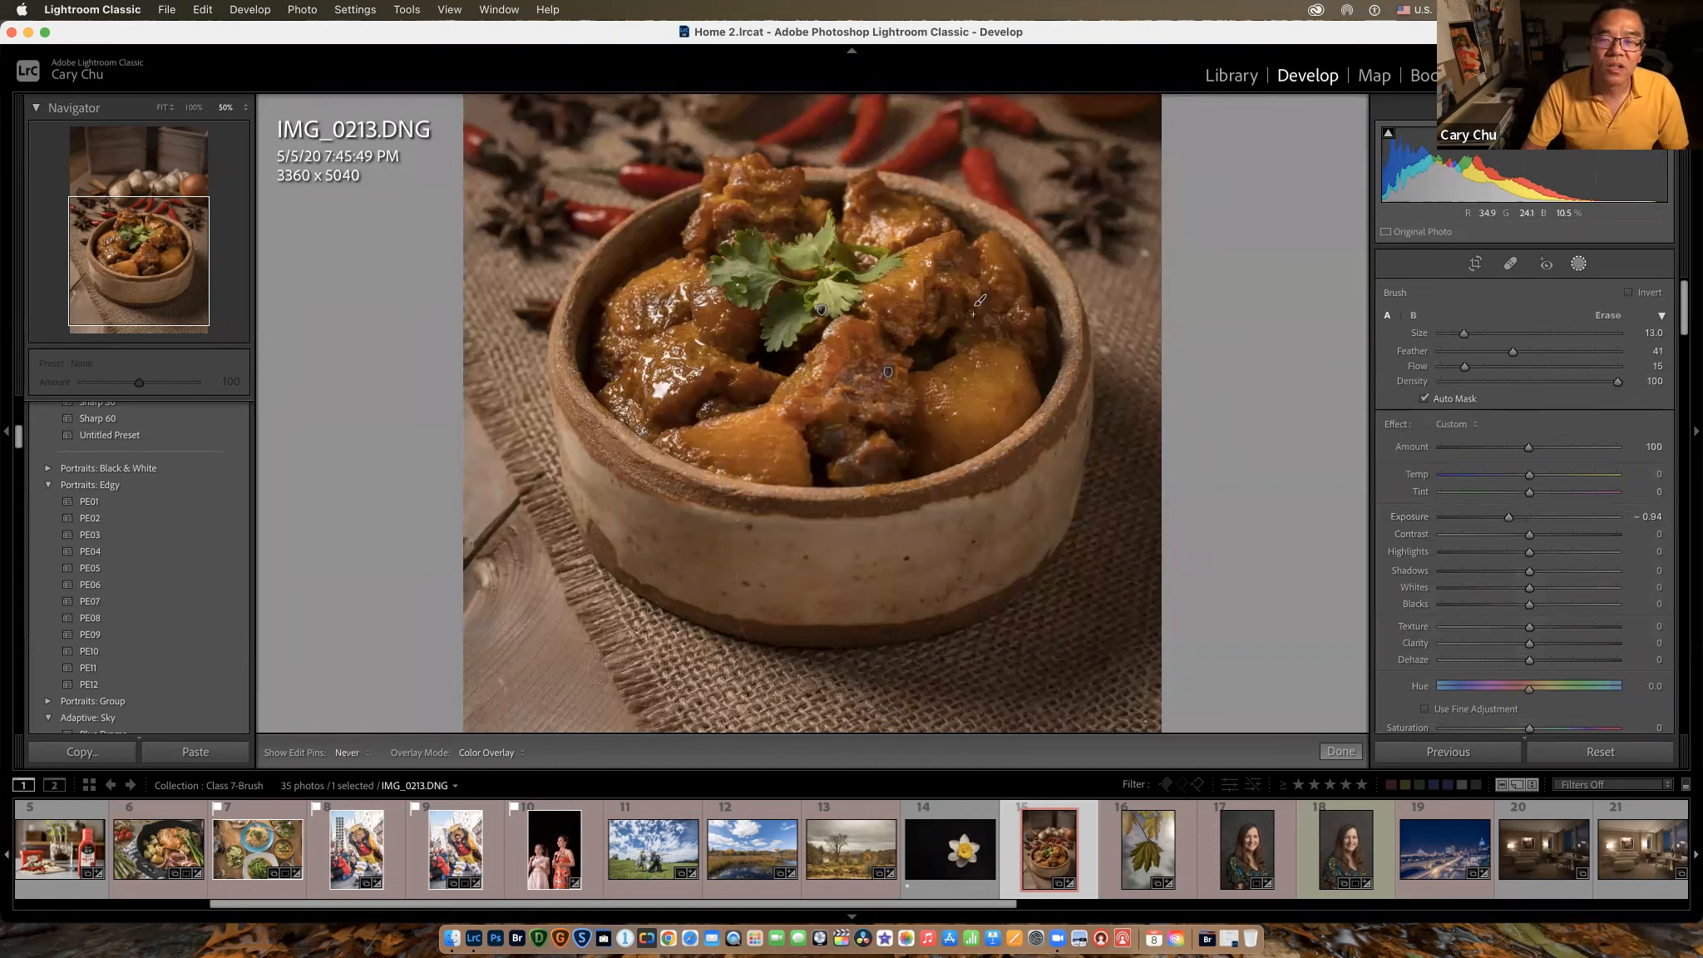
# Step: Paint the darkening brush mask over the stew pieces, the bowl's front side and the cilantro garnish
pyautogui.moveTo(651, 429)
pyautogui.mouseDown()
pyautogui.moveTo(773, 391)
pyautogui.moveTo(798, 407)
pyautogui.mouseUp()
pyautogui.moveTo(715, 565)
pyautogui.mouseDown()
pyautogui.moveTo(798, 592)
pyautogui.moveTo(1082, 472)
pyautogui.mouseUp()
pyautogui.moveTo(915, 415); pyautogui.dragTo(873, 237)
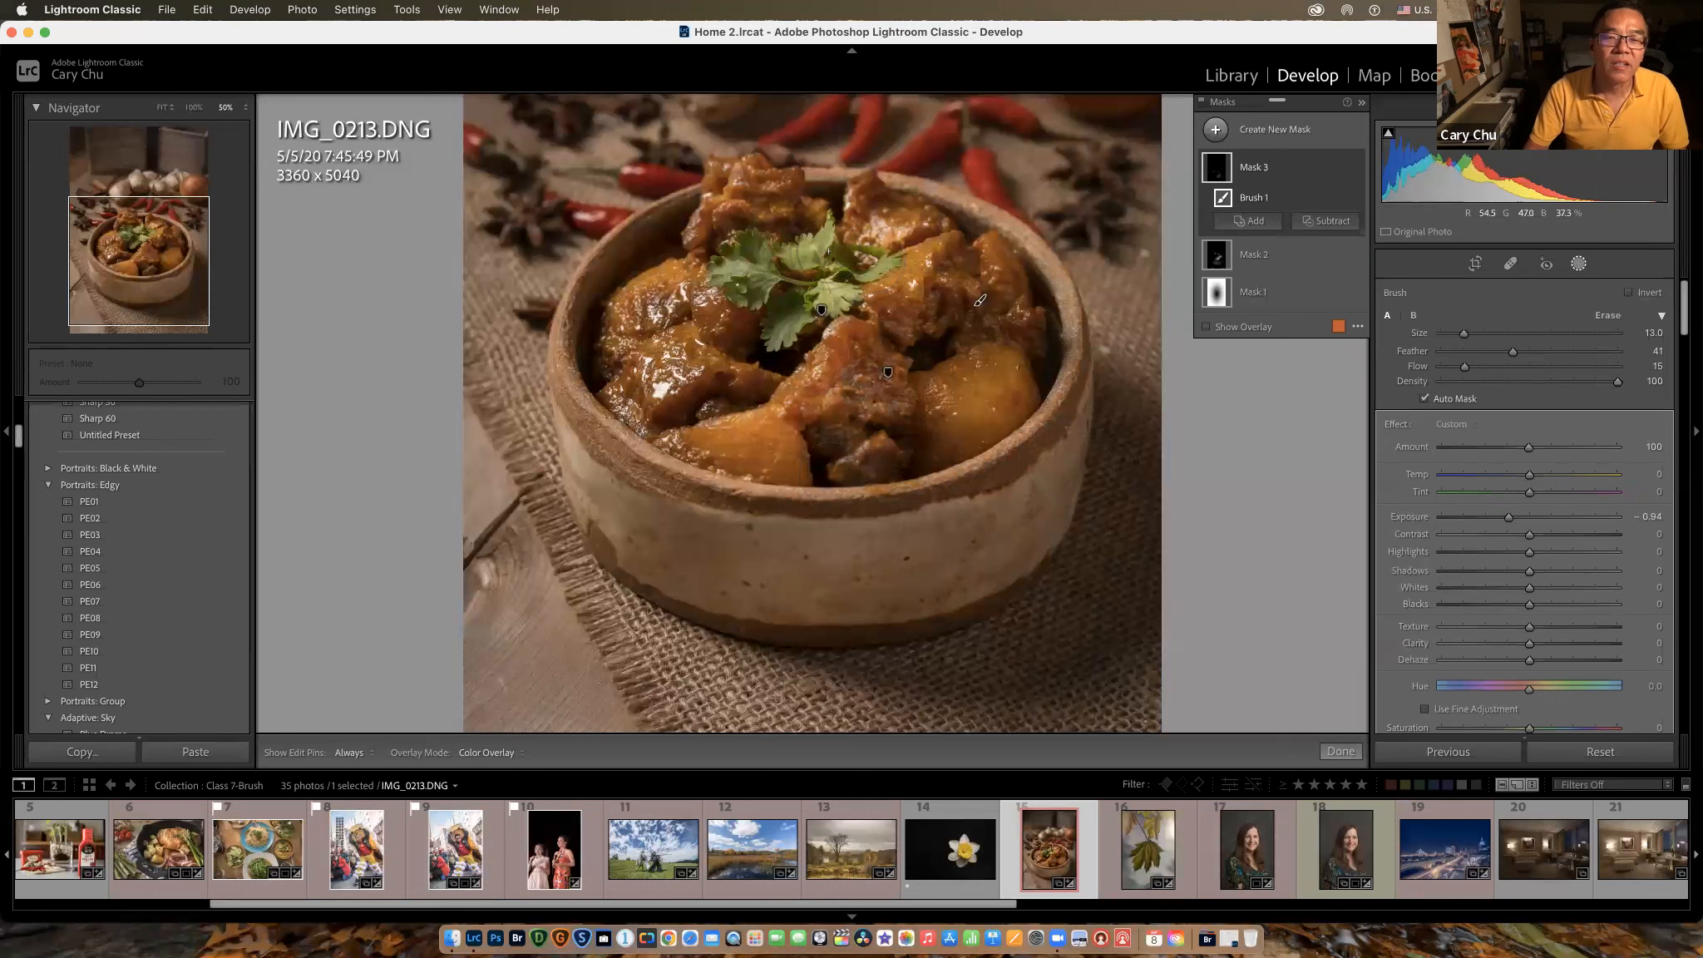
pyautogui.moveTo(743, 225)
pyautogui.mouseDown()
pyautogui.moveTo(727, 270)
pyautogui.moveTo(745, 235)
pyautogui.moveTo(778, 243)
pyautogui.mouseUp()
pyautogui.moveTo(787, 253); pyautogui.dragTo(811, 241)
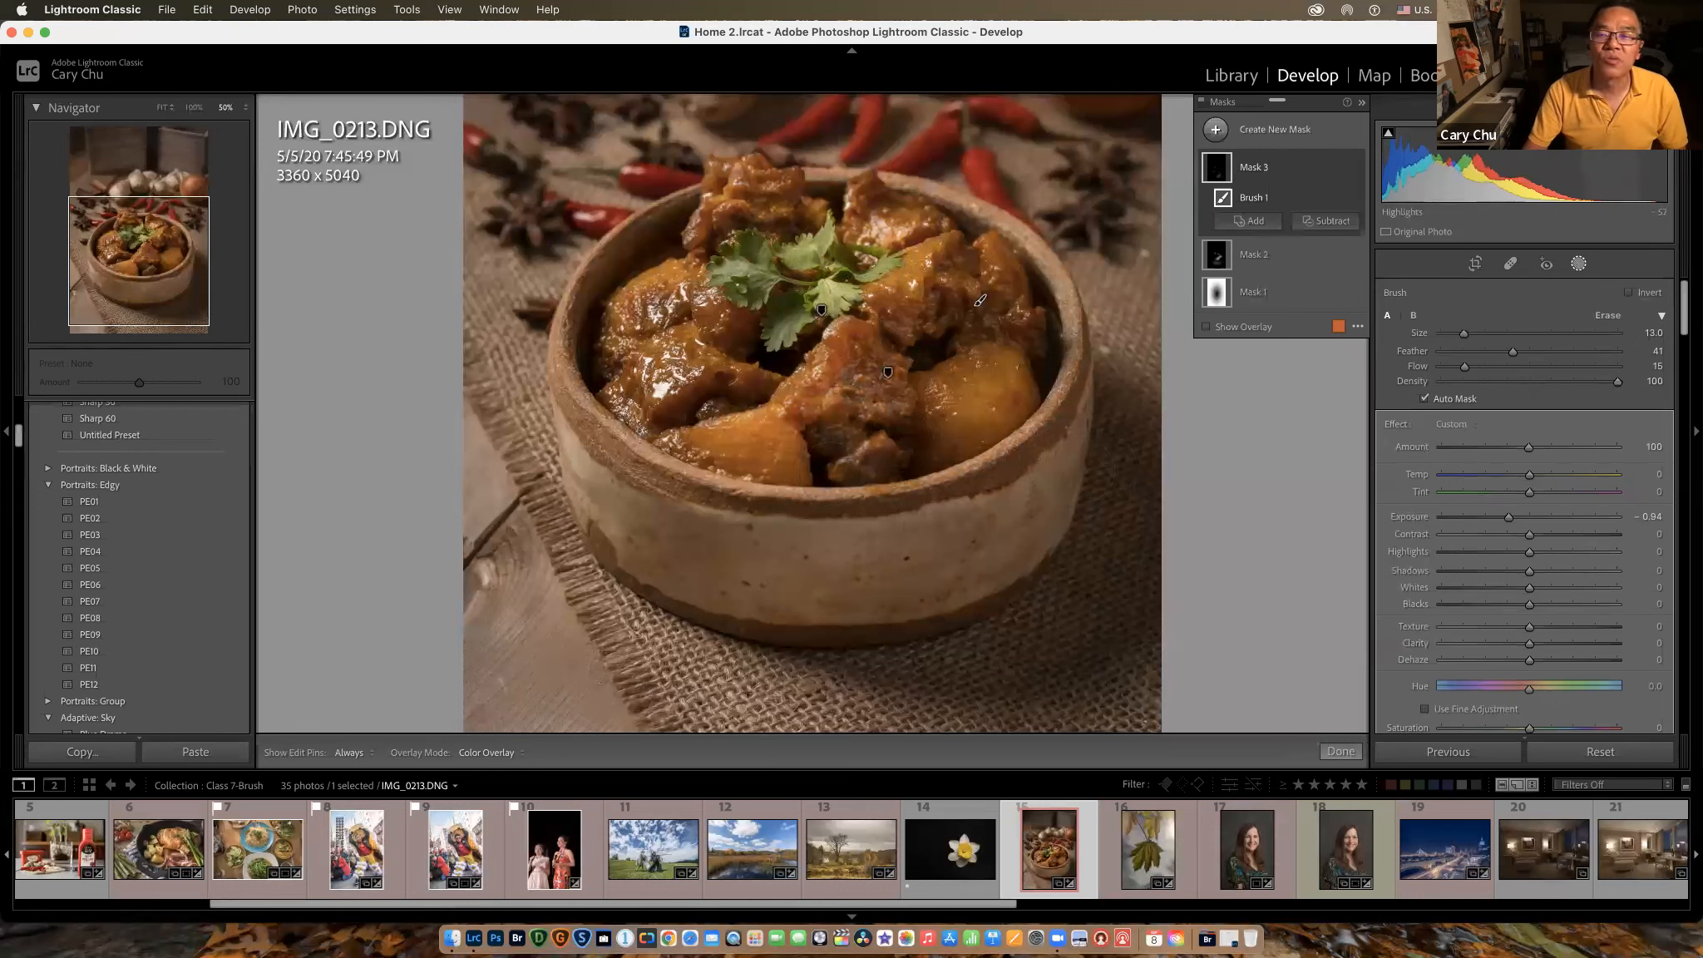
# Step: Compare the stew with and without the darkening brush mask several times, leaving the mask visible
pyautogui.click(1355, 168)
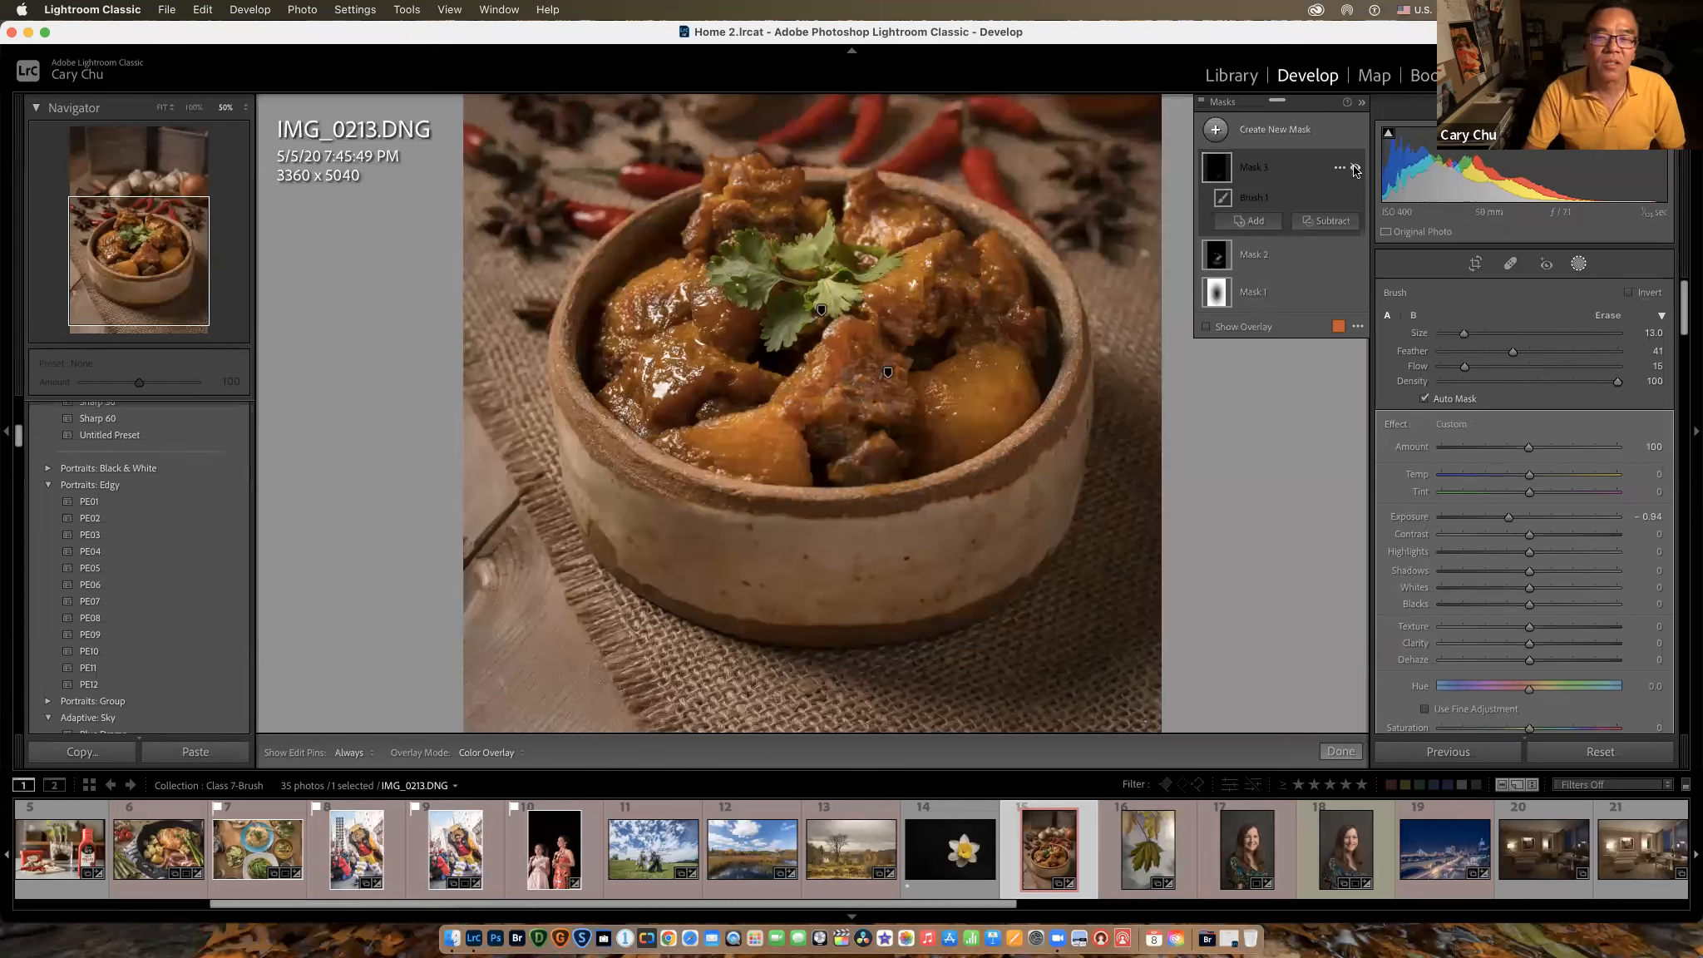
pyautogui.click(1356, 168)
pyautogui.click(1356, 168)
pyautogui.click(1355, 168)
pyautogui.click(1355, 168)
pyautogui.click(1356, 168)
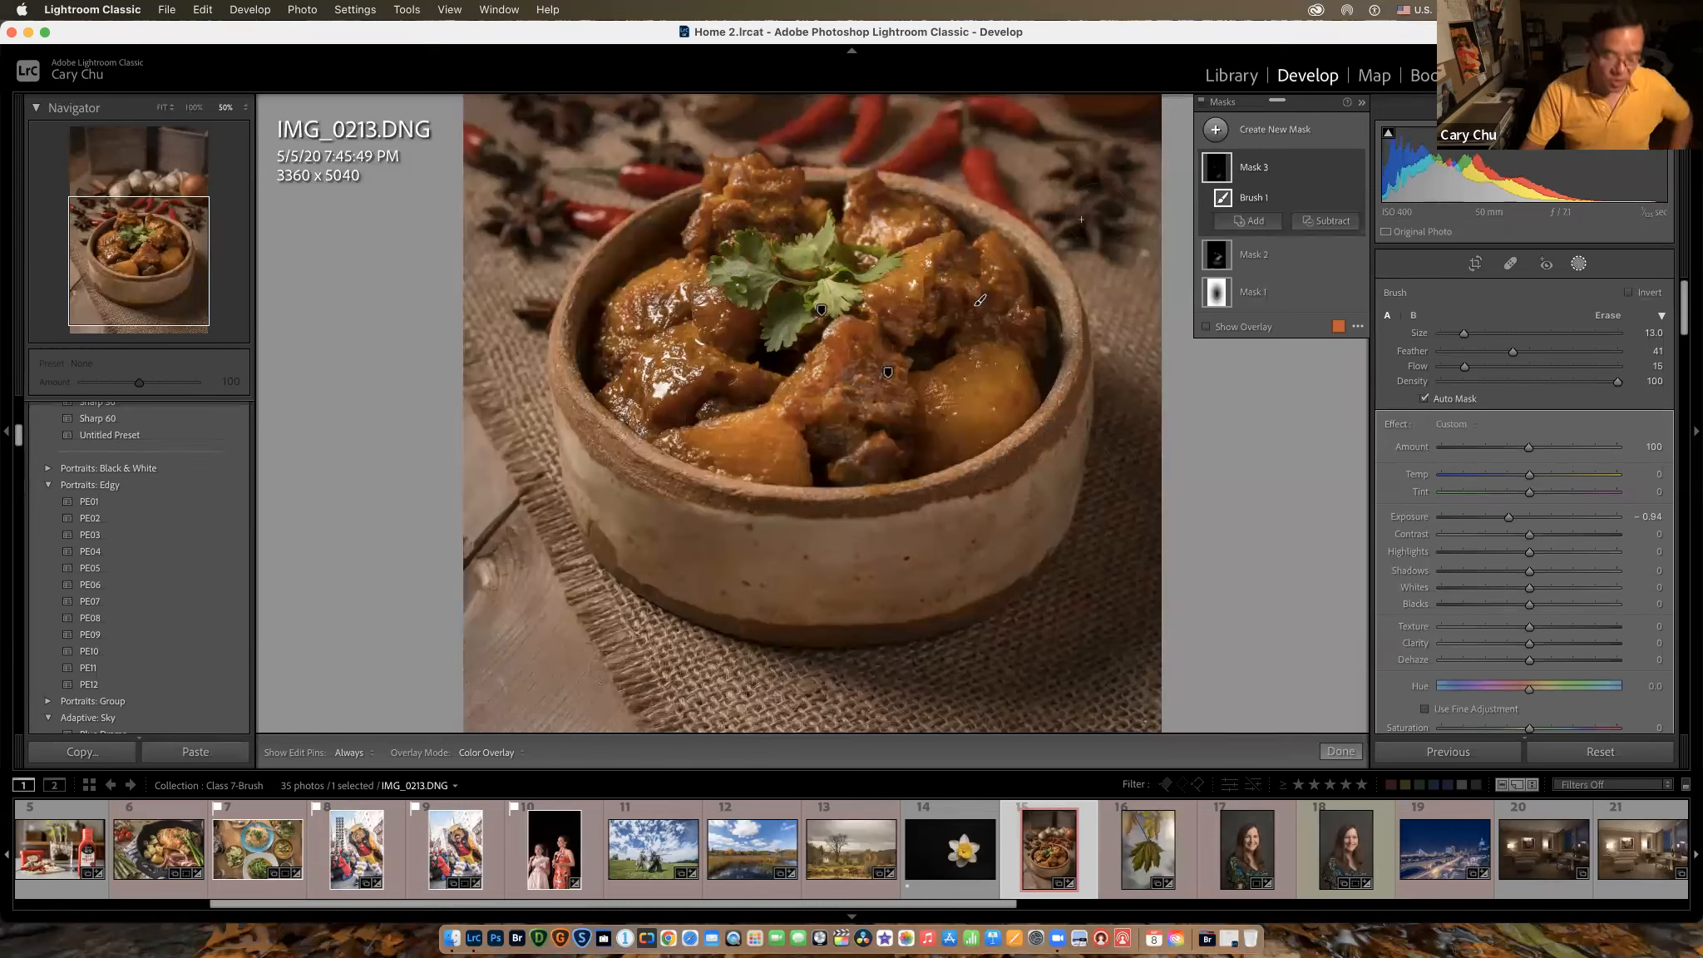
# Step: Fit the whole stew photo in view and enlarge the brush to size 33
pyautogui.scroll(3, 941, 218)
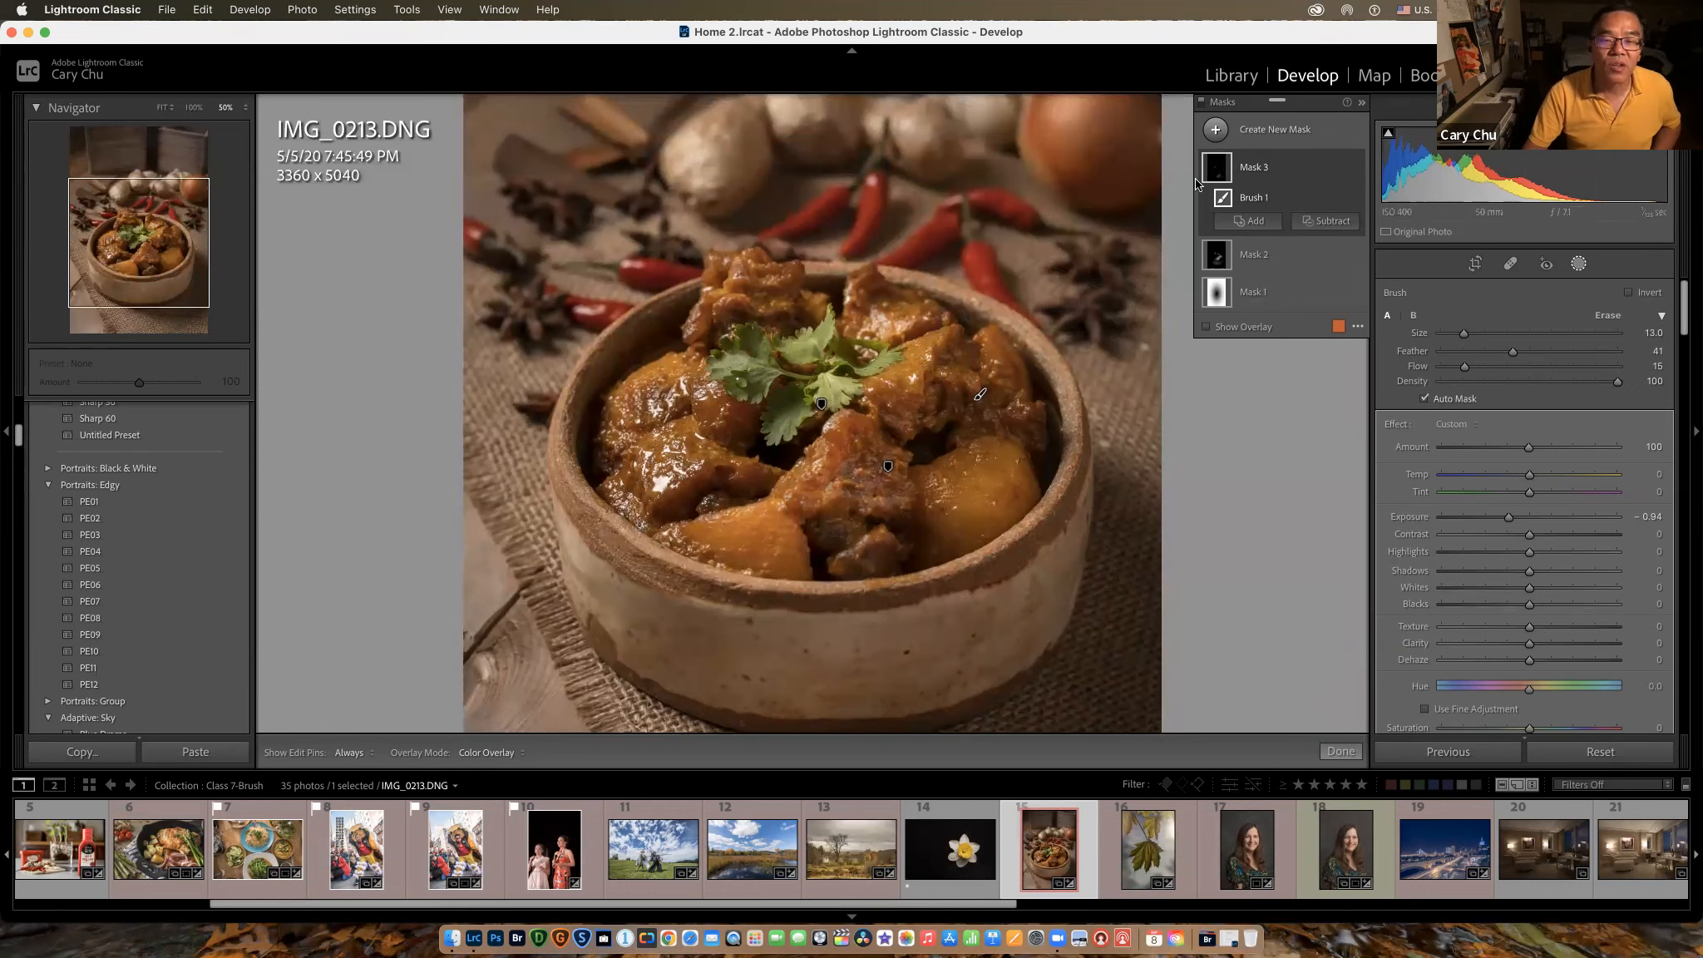
pyautogui.click(166, 109)
pyautogui.click(164, 114)
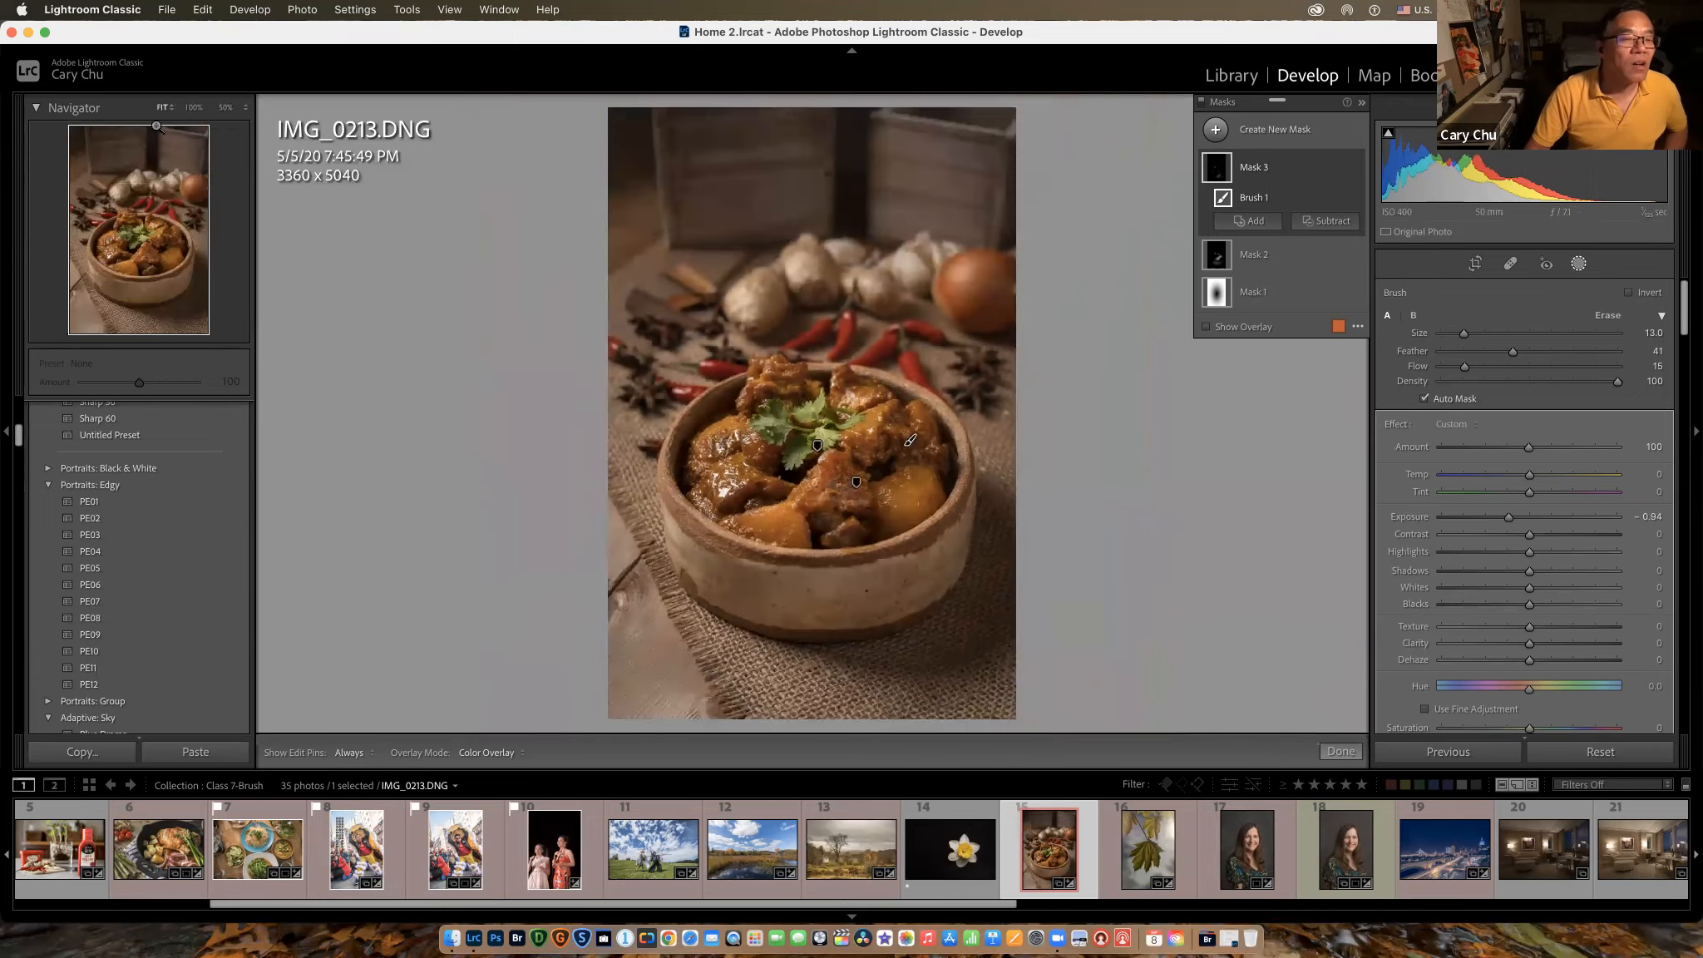
pyautogui.press(']')
pyautogui.press(']')
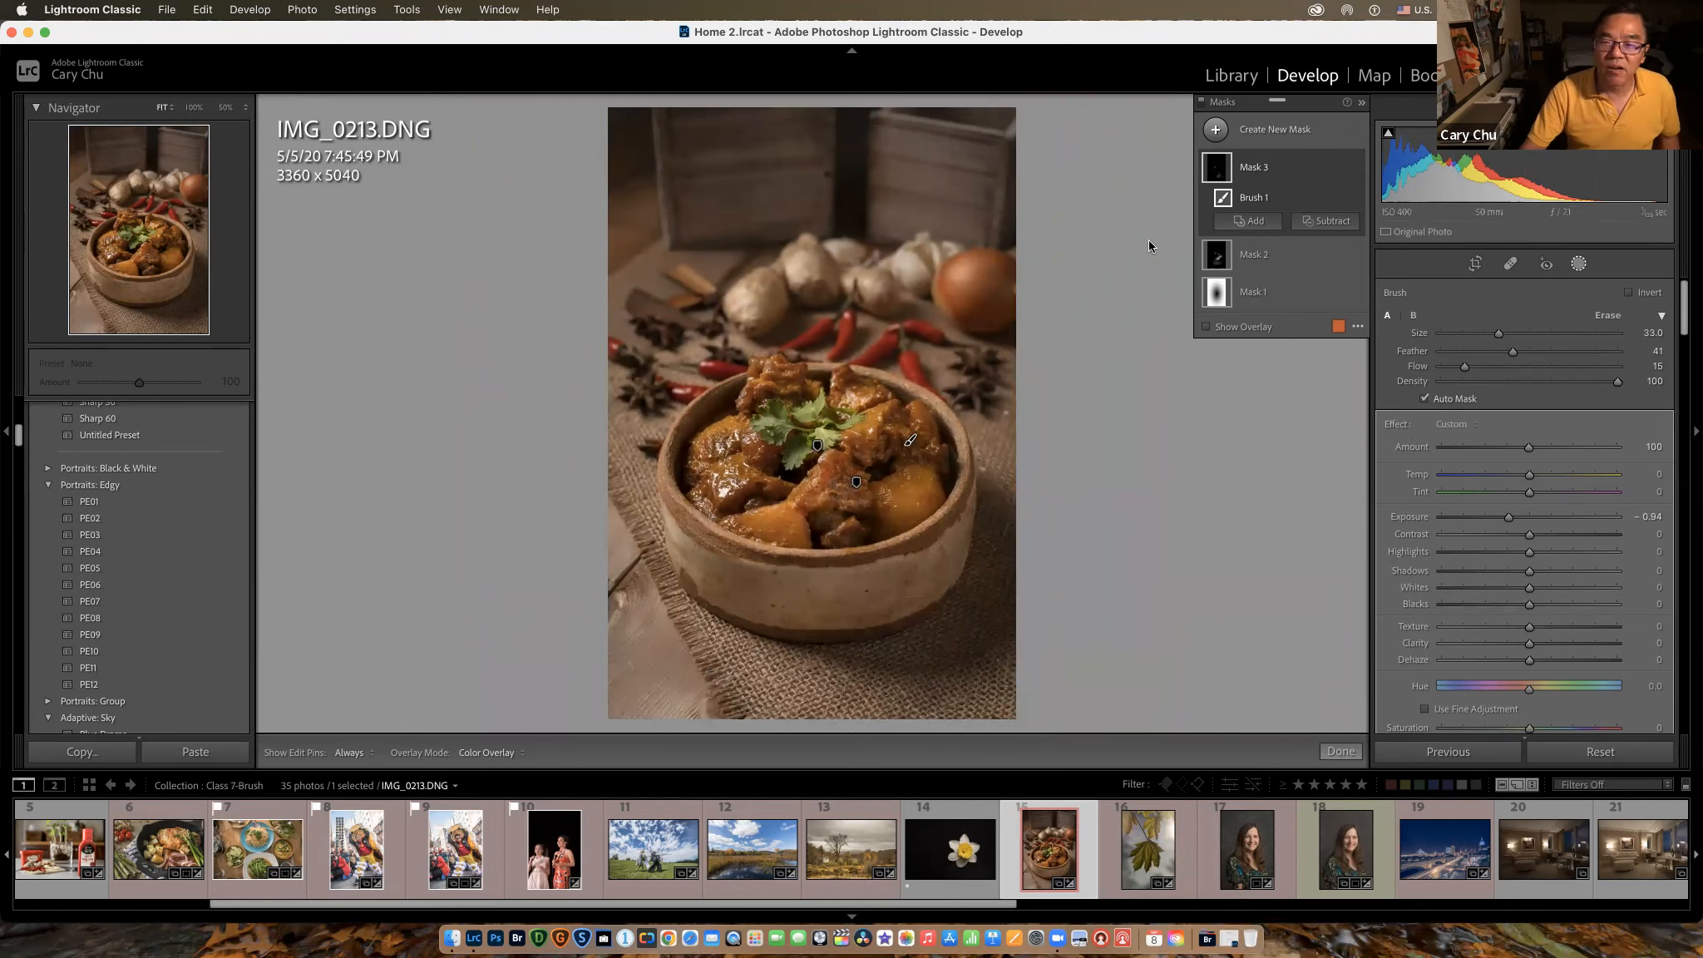
pyautogui.moveTo(1220, 172)
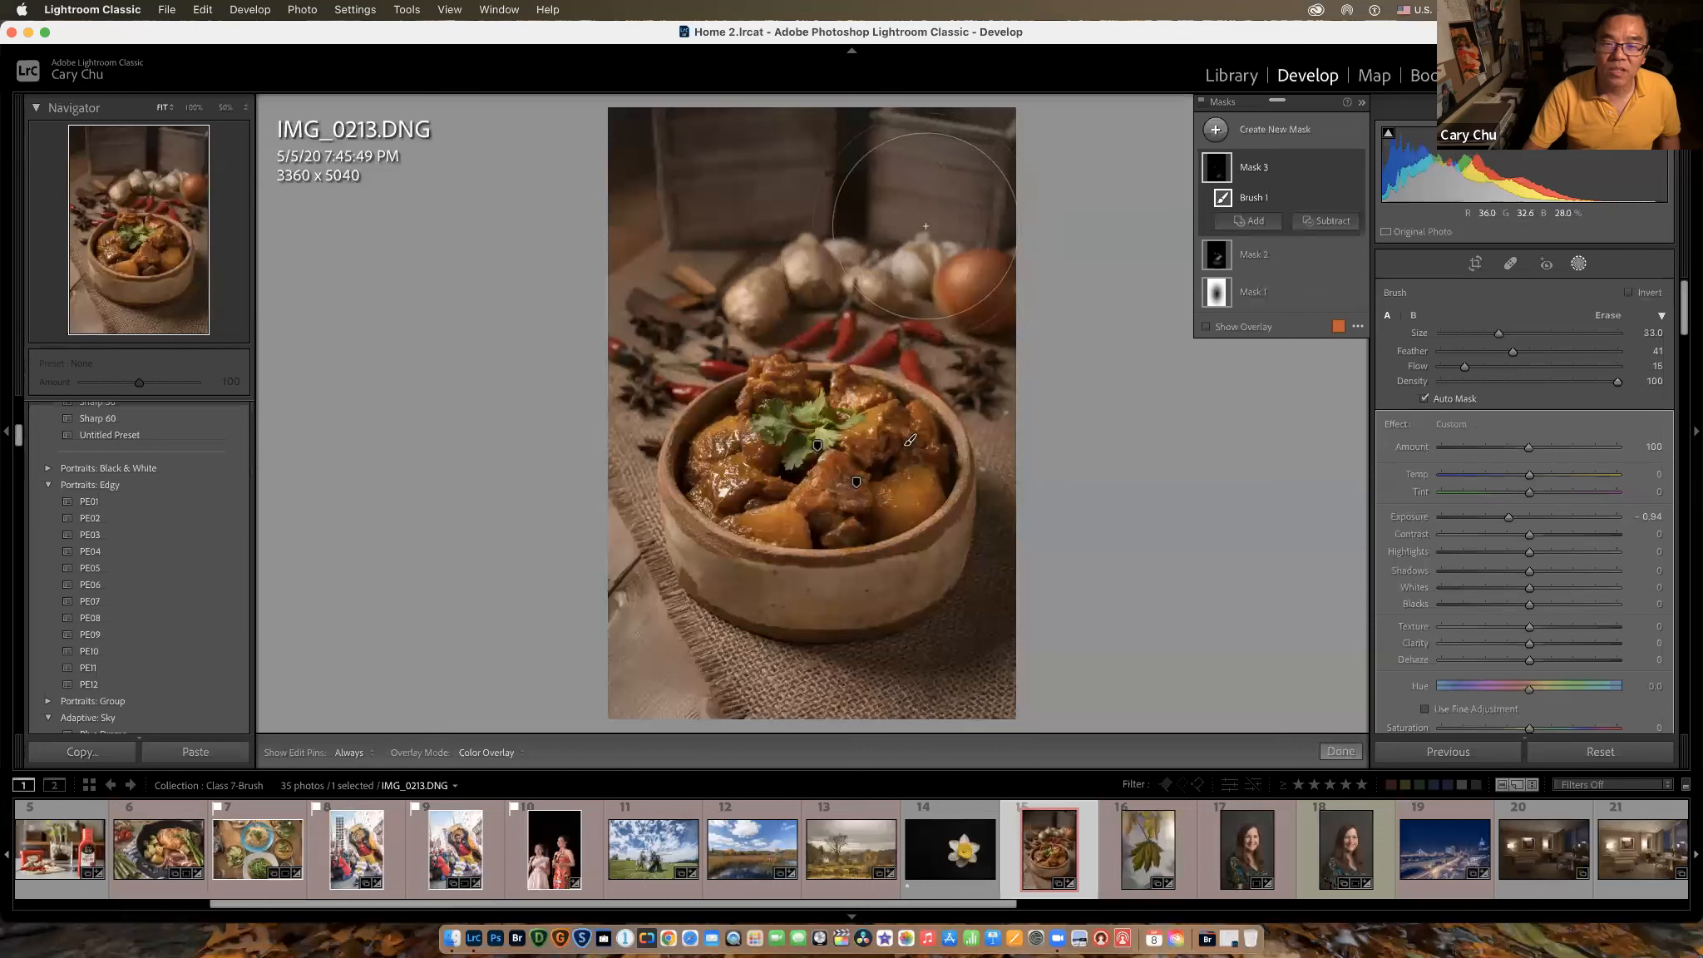
# Step: Paint the darkening brush mask over the stew photo's background, side edges and the burlap in the foreground, then finish masking
pyautogui.press('h')
pyautogui.moveTo(1116, 316); pyautogui.dragTo(1113, 315)
pyautogui.moveTo(896, 187)
pyautogui.mouseDown()
pyautogui.moveTo(1078, 267)
pyautogui.moveTo(873, 205)
pyautogui.mouseUp()
pyautogui.moveTo(642, 188)
pyautogui.mouseDown()
pyautogui.moveTo(622, 208)
pyautogui.moveTo(715, 250)
pyautogui.moveTo(698, 229)
pyautogui.moveTo(624, 275)
pyautogui.mouseUp()
pyautogui.moveTo(616, 637)
pyautogui.mouseDown()
pyautogui.moveTo(714, 638)
pyautogui.moveTo(620, 649)
pyautogui.mouseUp()
pyautogui.moveTo(611, 652)
pyautogui.mouseDown()
pyautogui.moveTo(575, 660)
pyautogui.moveTo(632, 691)
pyautogui.mouseUp()
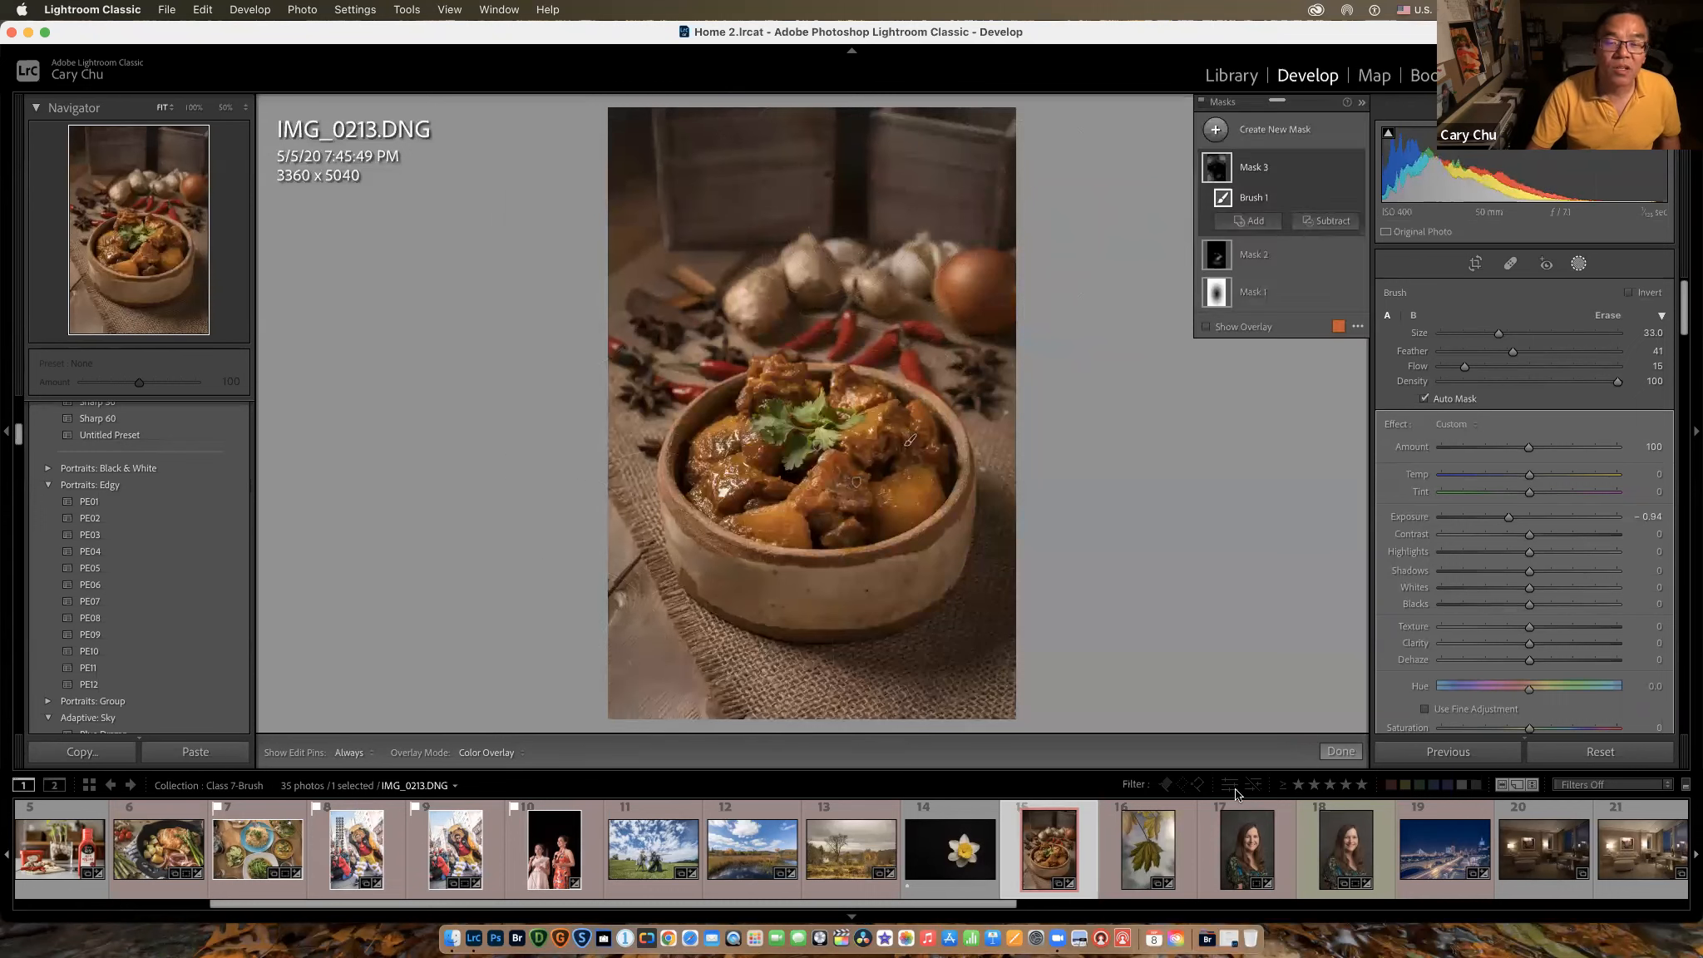
pyautogui.moveTo(641, 335)
pyautogui.mouseDown()
pyautogui.moveTo(575, 439)
pyautogui.moveTo(553, 491)
pyautogui.mouseUp()
pyautogui.moveTo(641, 674)
pyautogui.mouseDown()
pyautogui.moveTo(1051, 764)
pyautogui.moveTo(965, 723)
pyautogui.mouseUp()
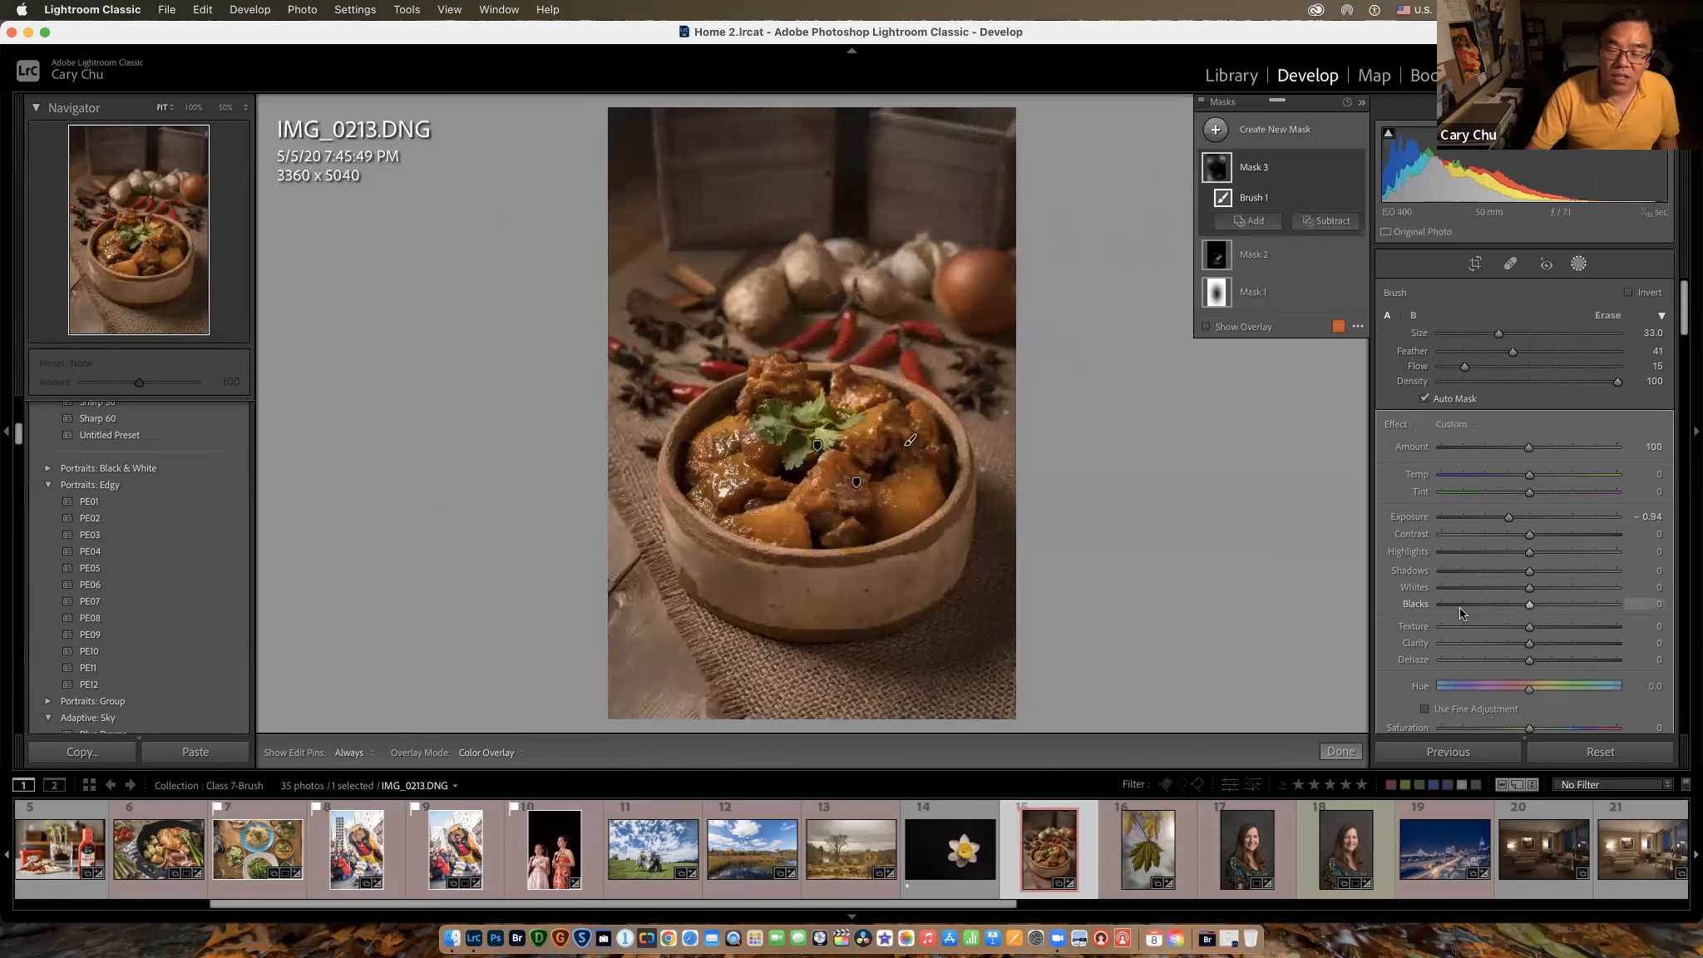
pyautogui.click(1341, 753)
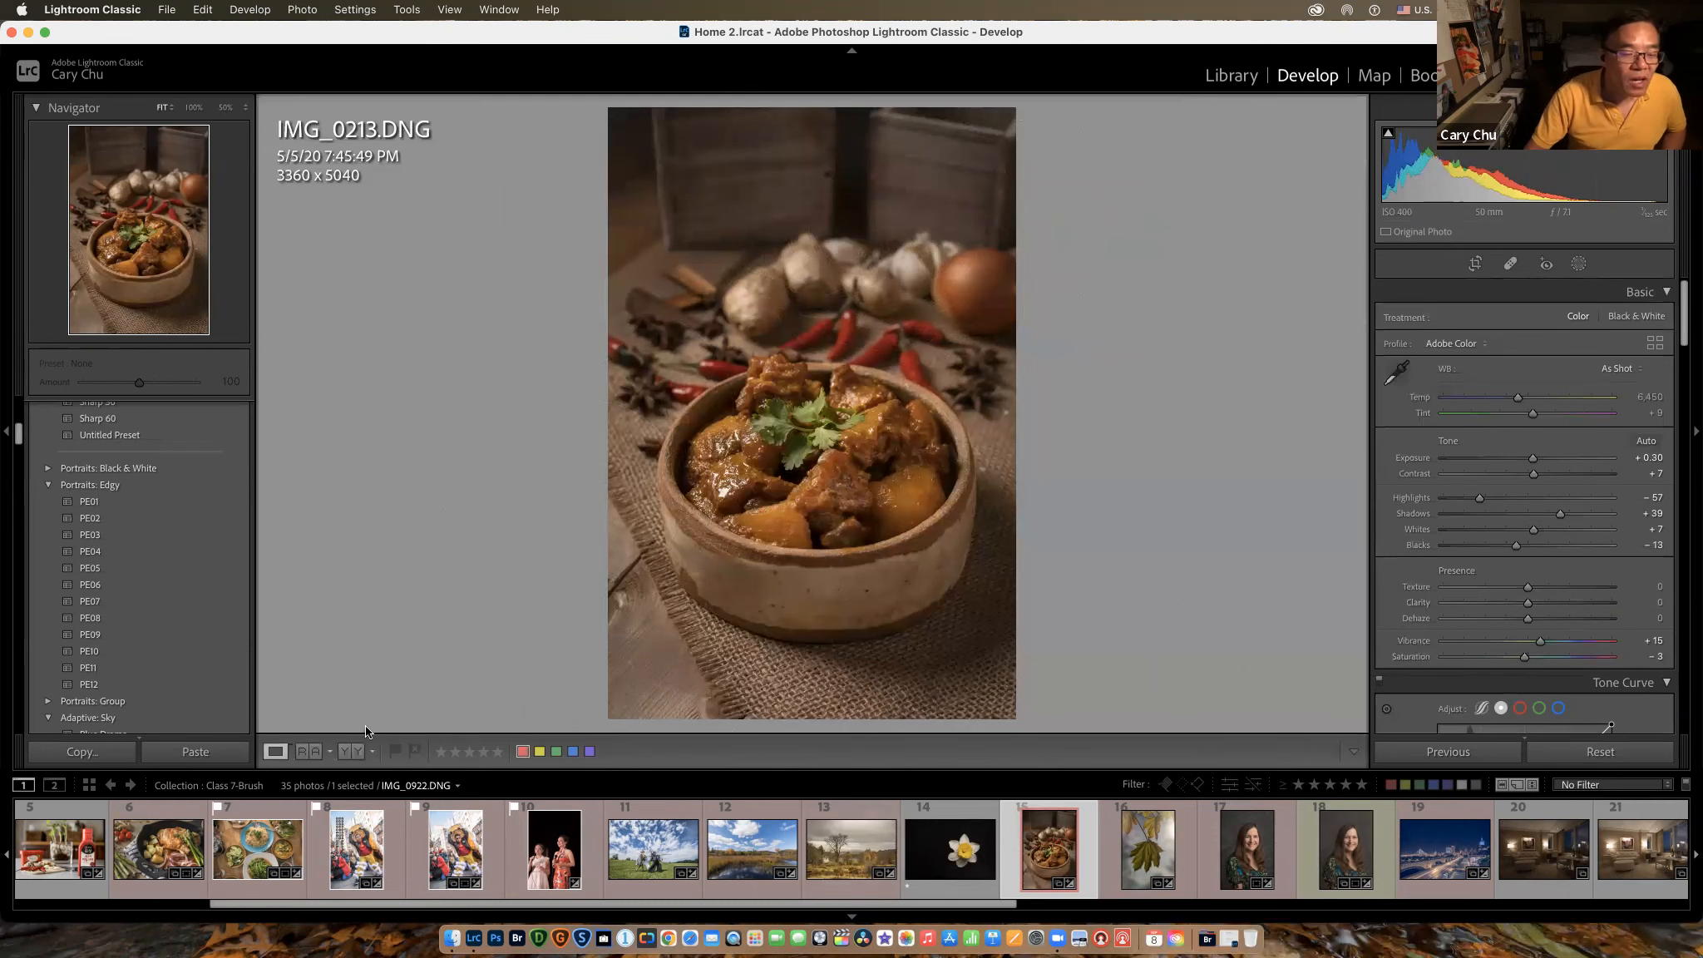
# Step: Compare the stew photo before and after side by side, including with the interface blacked out, and return to the single-photo view
pyautogui.click(350, 753)
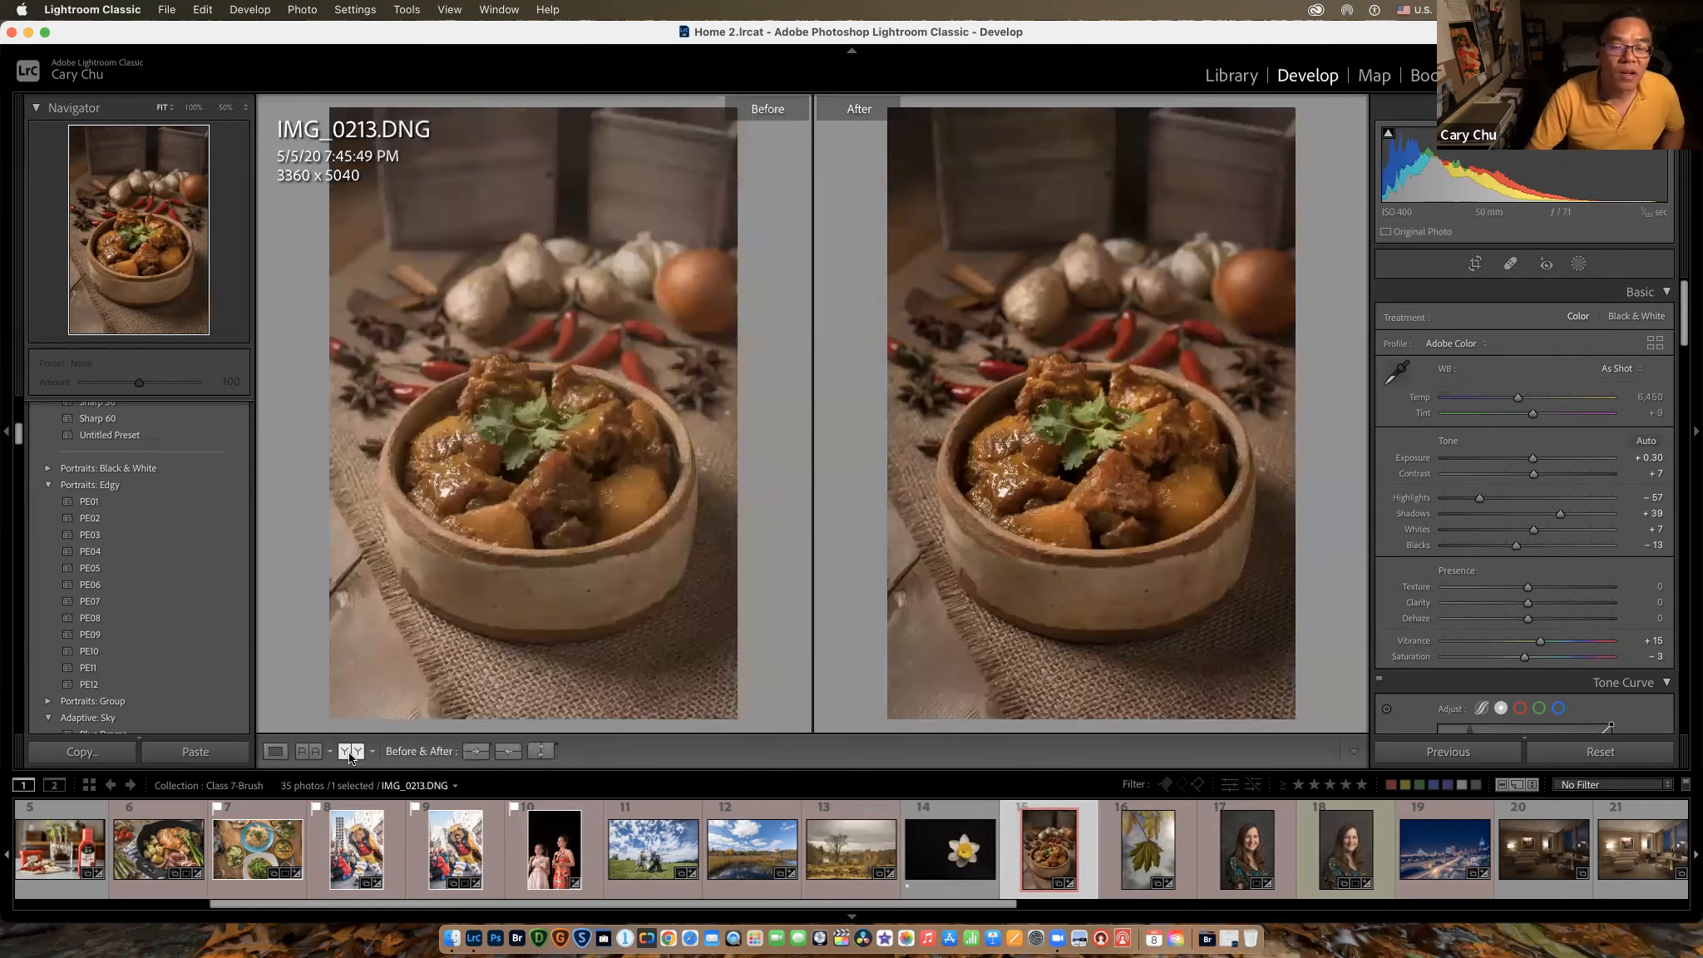
pyautogui.scroll(-1, 1441, 863)
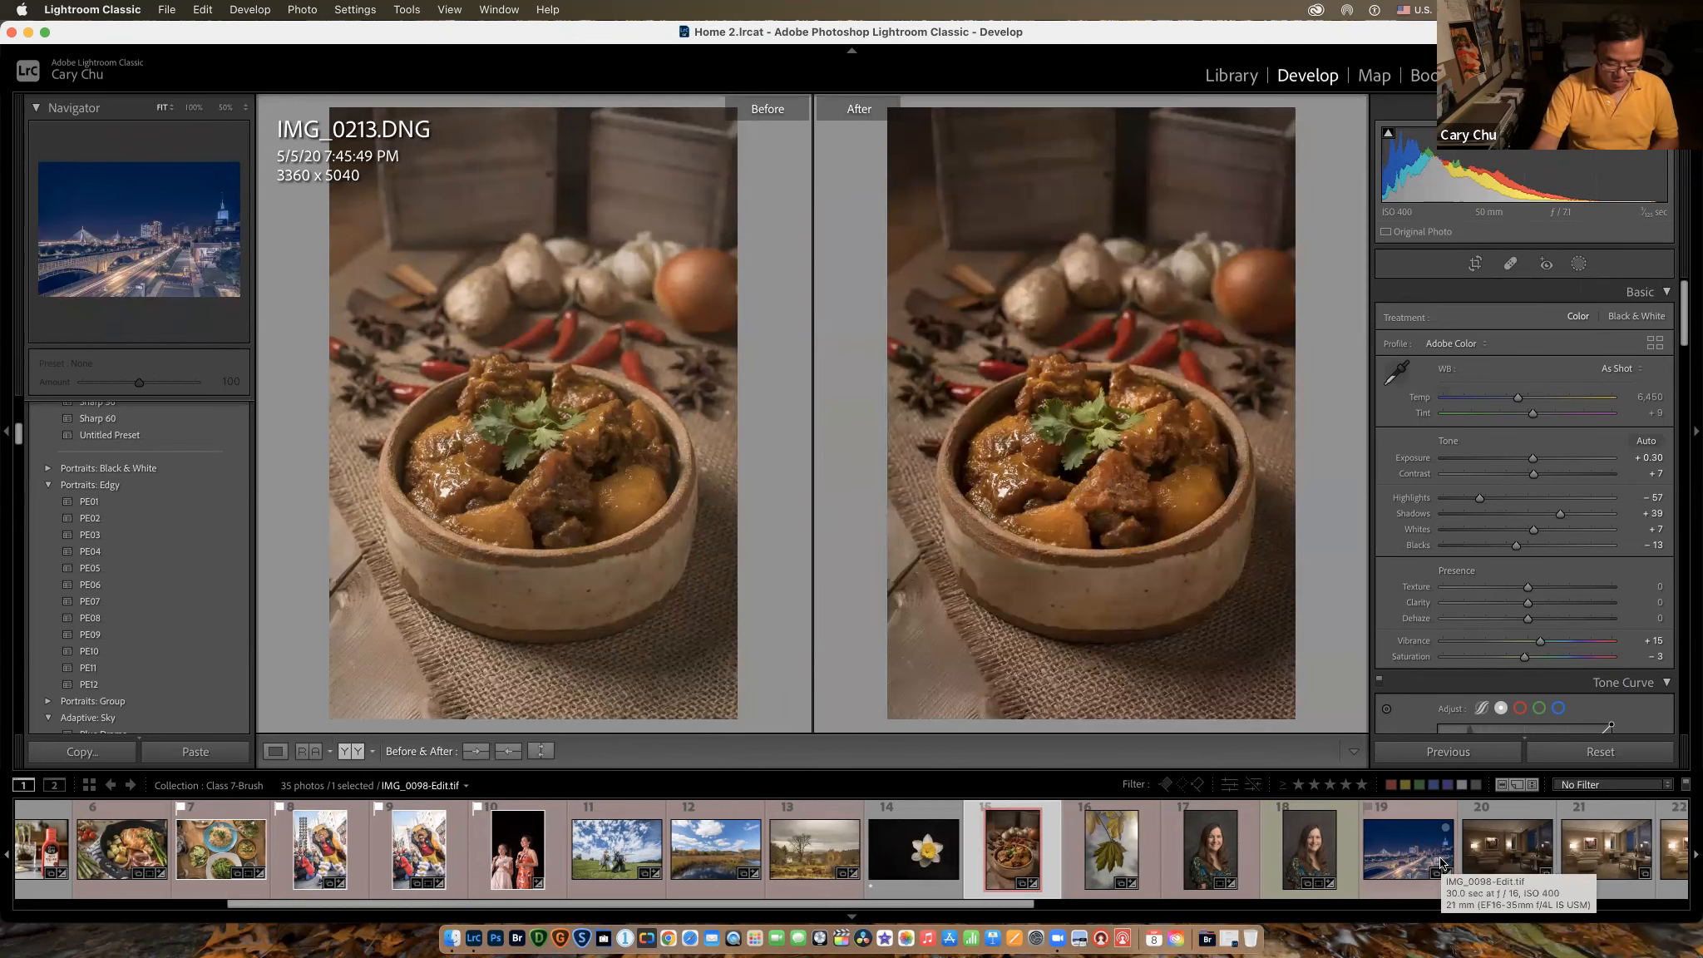
pyautogui.press('l')
pyautogui.press('l')
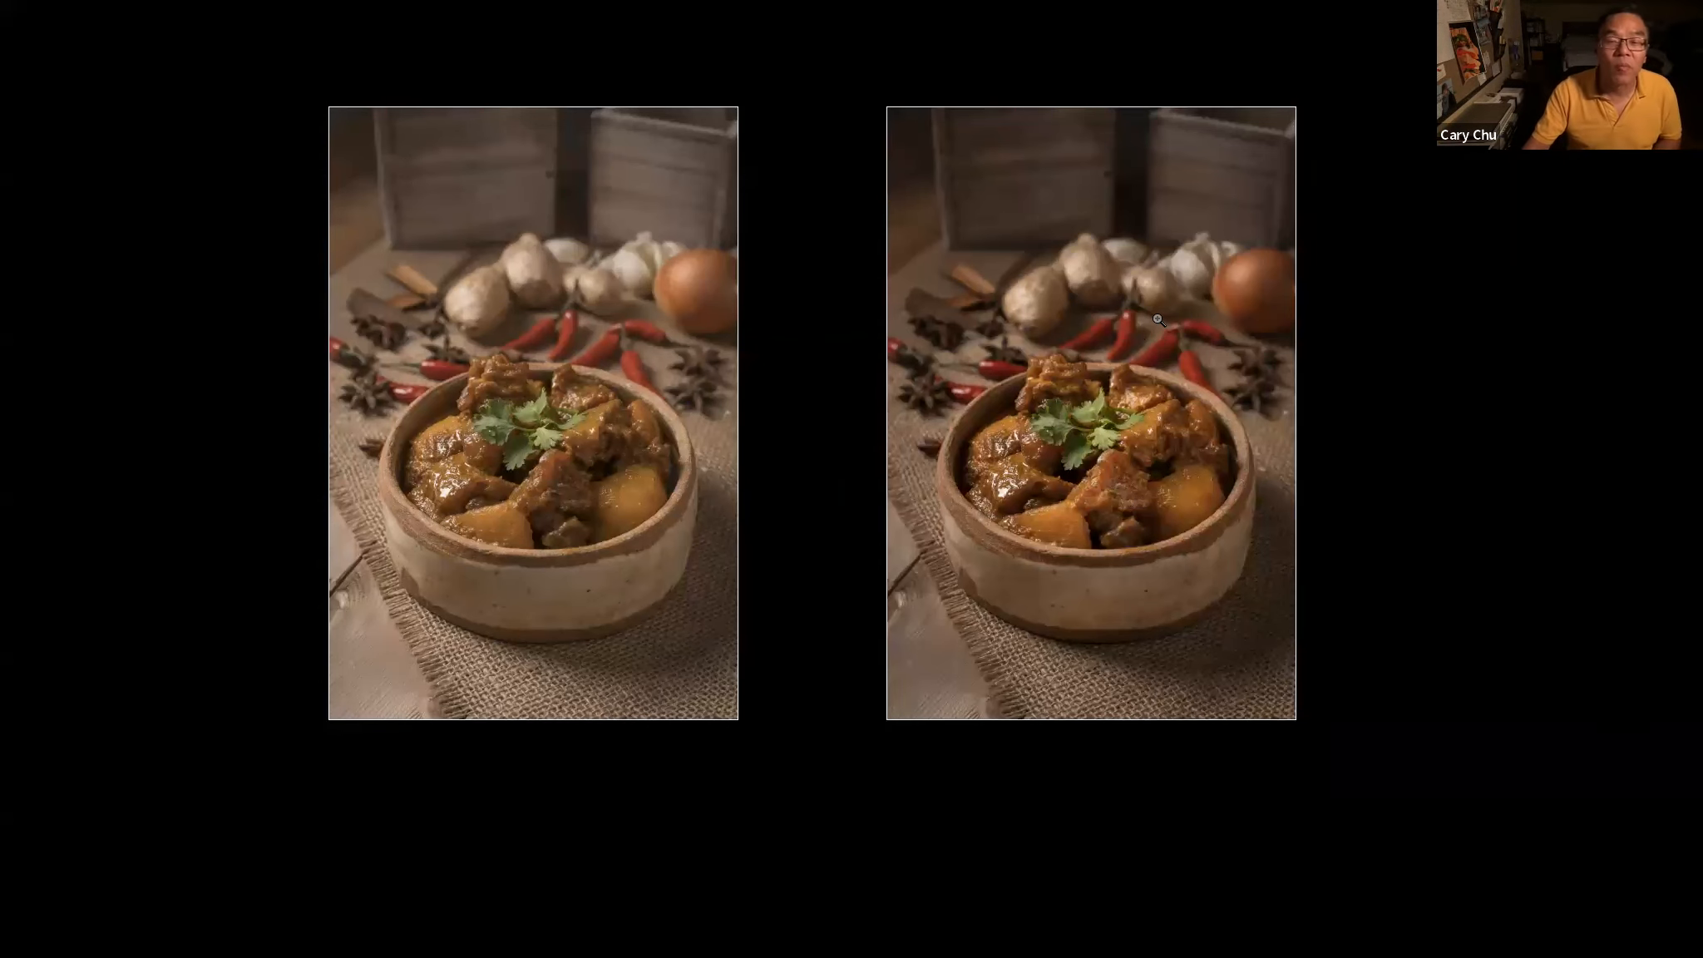
pyautogui.press('l')
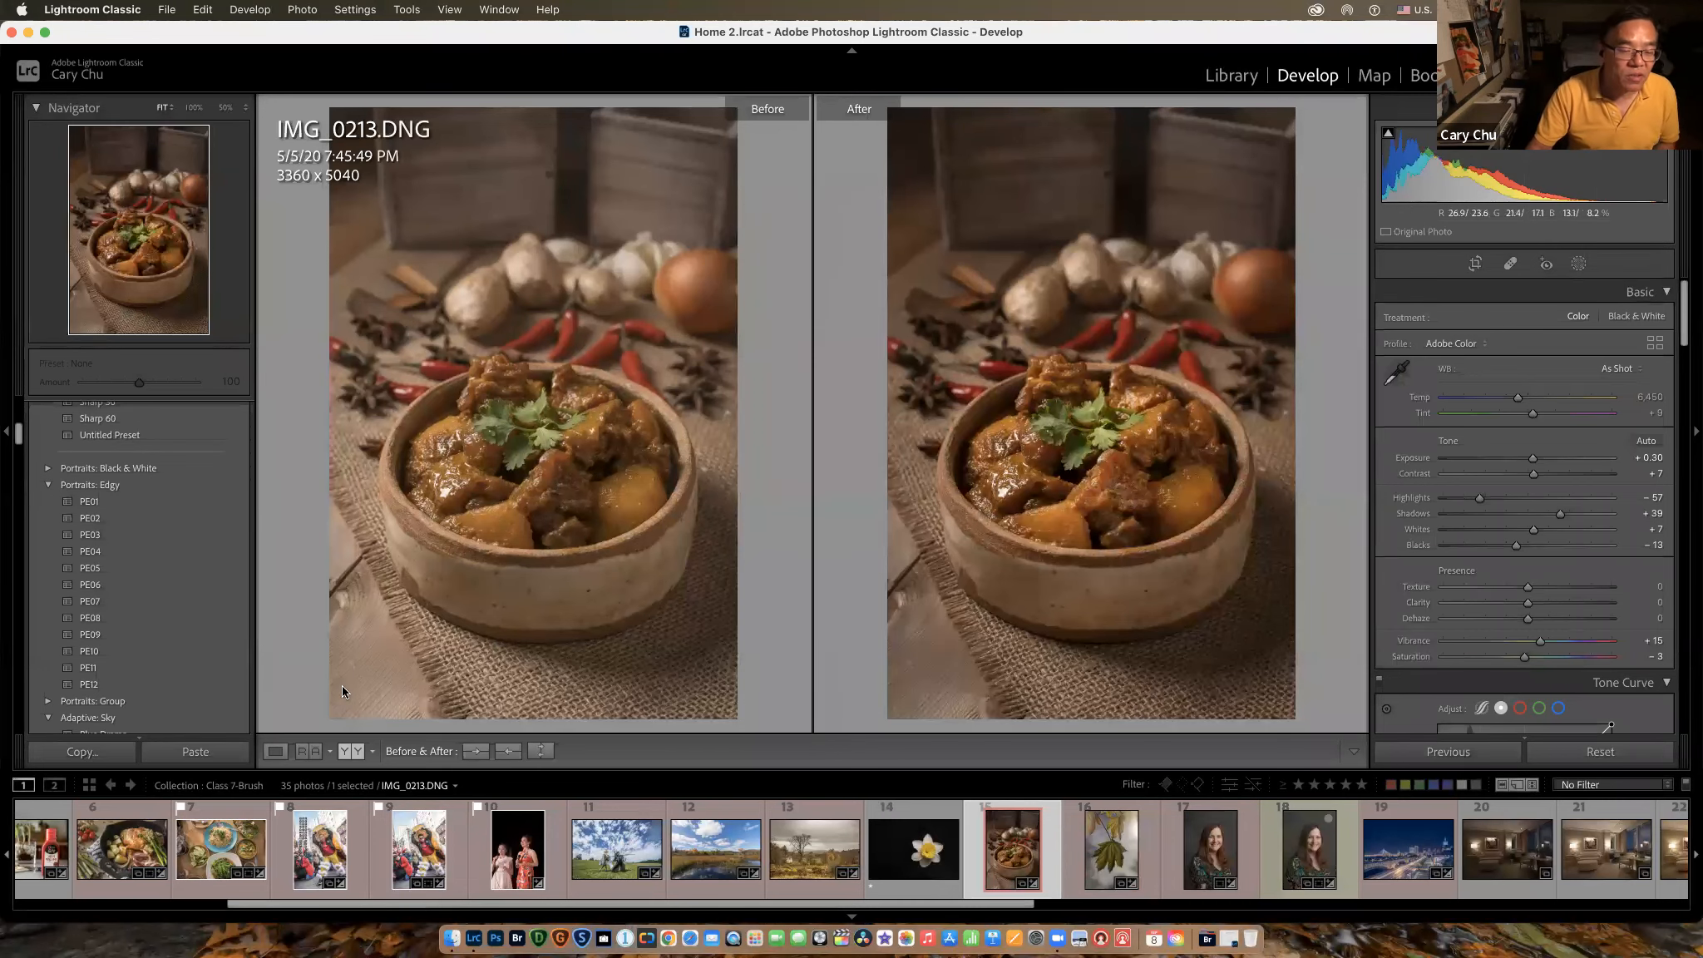
pyautogui.click(275, 751)
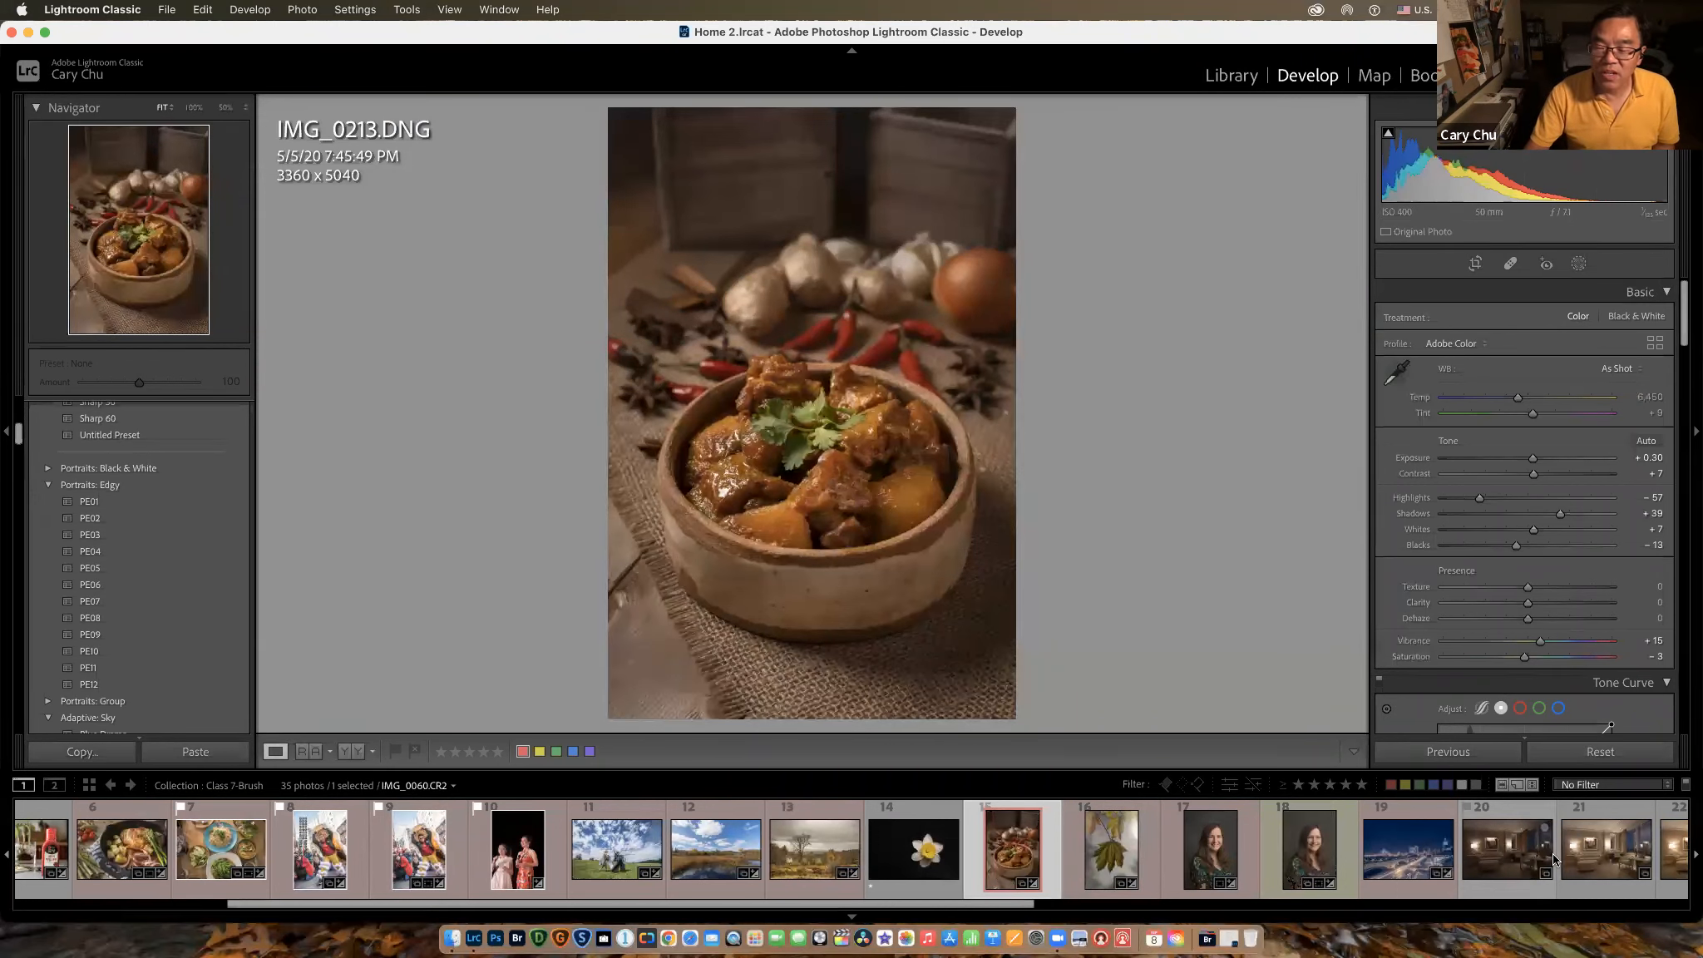
# Step: View the finished room photo IMG_0063-HDR.psd, and open the unfinished room photo IMG_0062.CR2 for editing
pyautogui.hscroll(5, 1497, 860)
pyautogui.hscroll(2, 1547, 861)
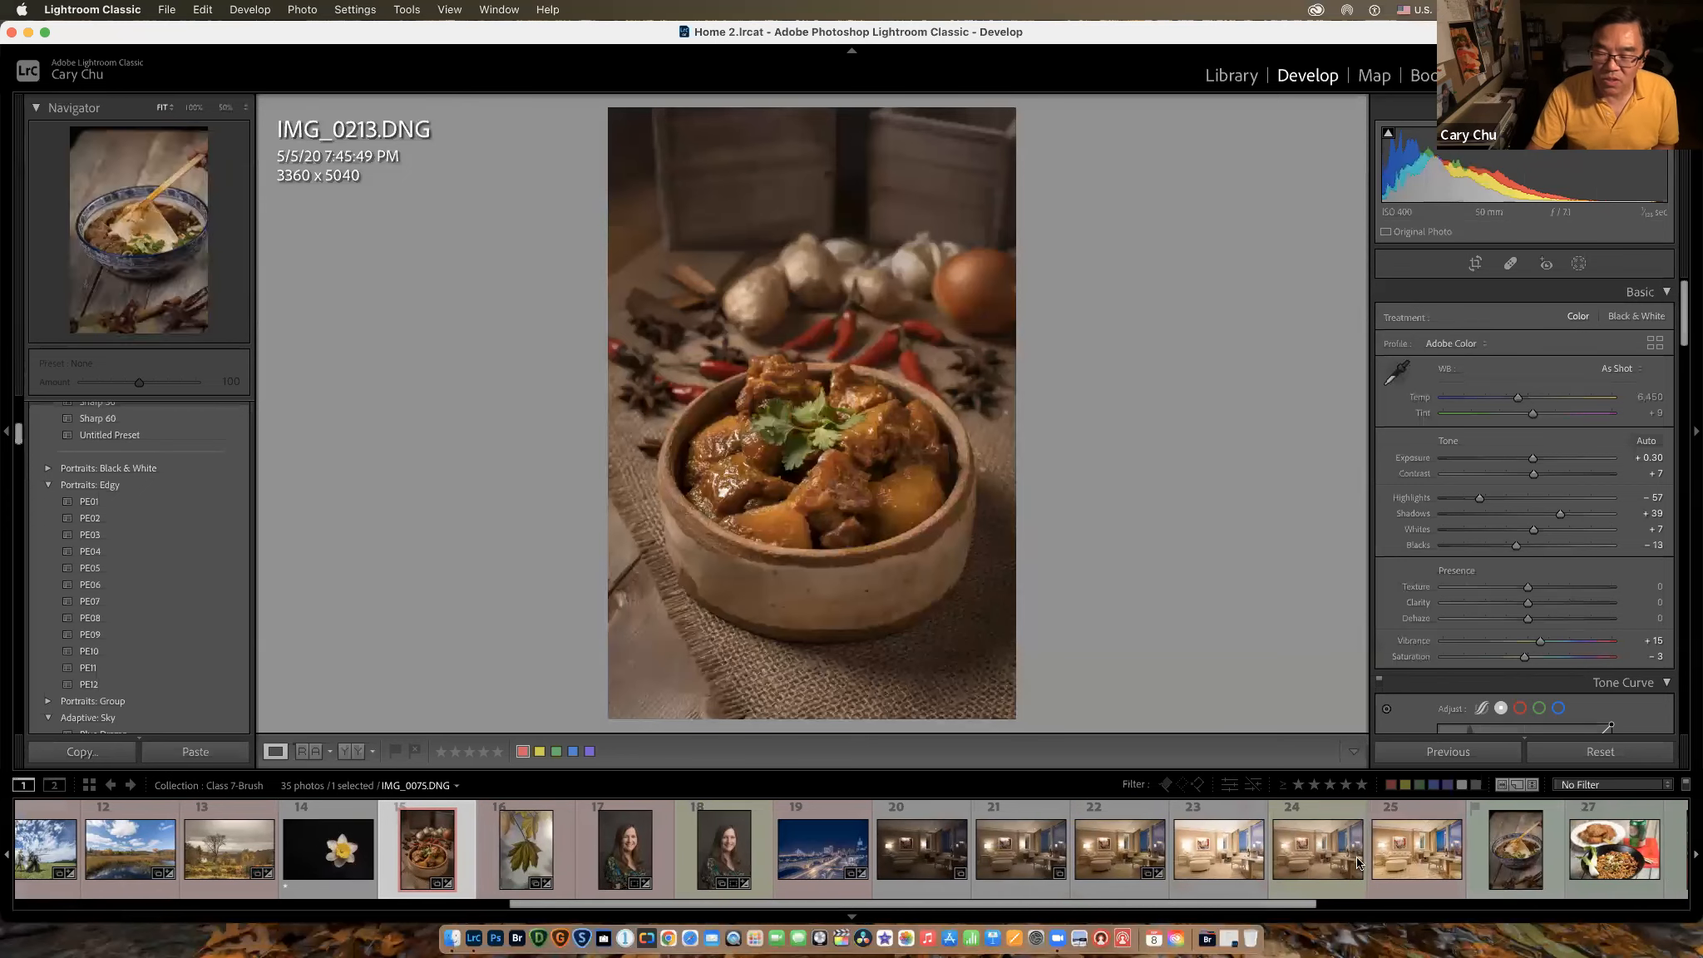
pyautogui.click(1406, 865)
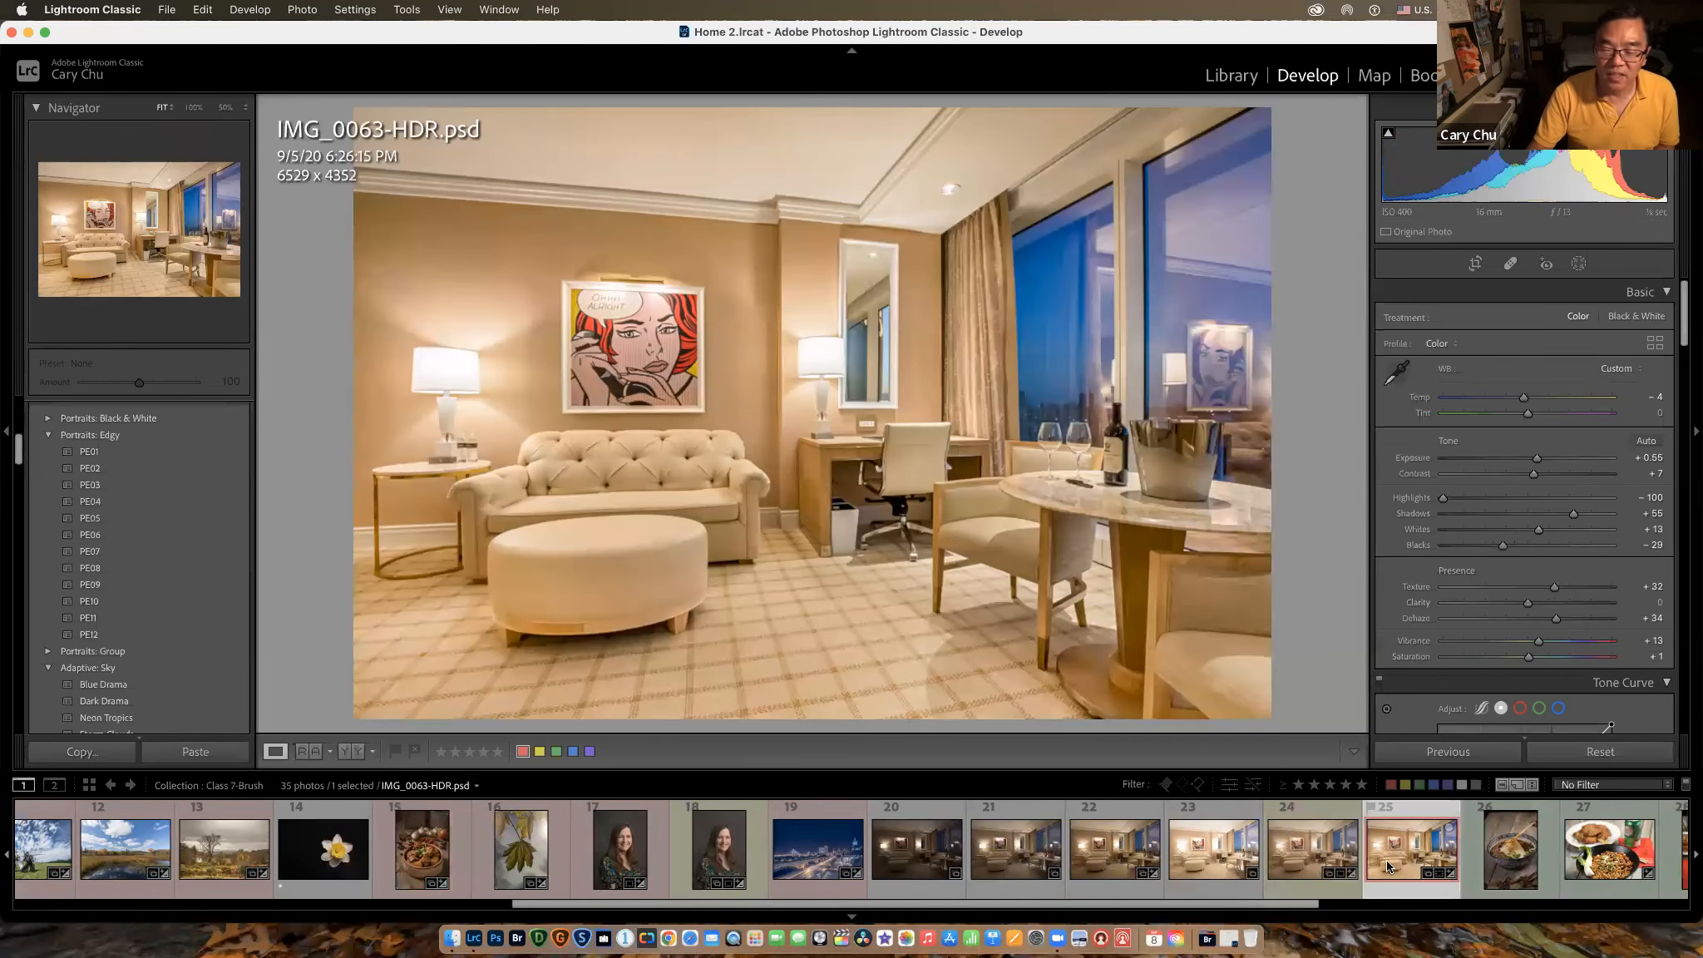
pyautogui.click(1131, 855)
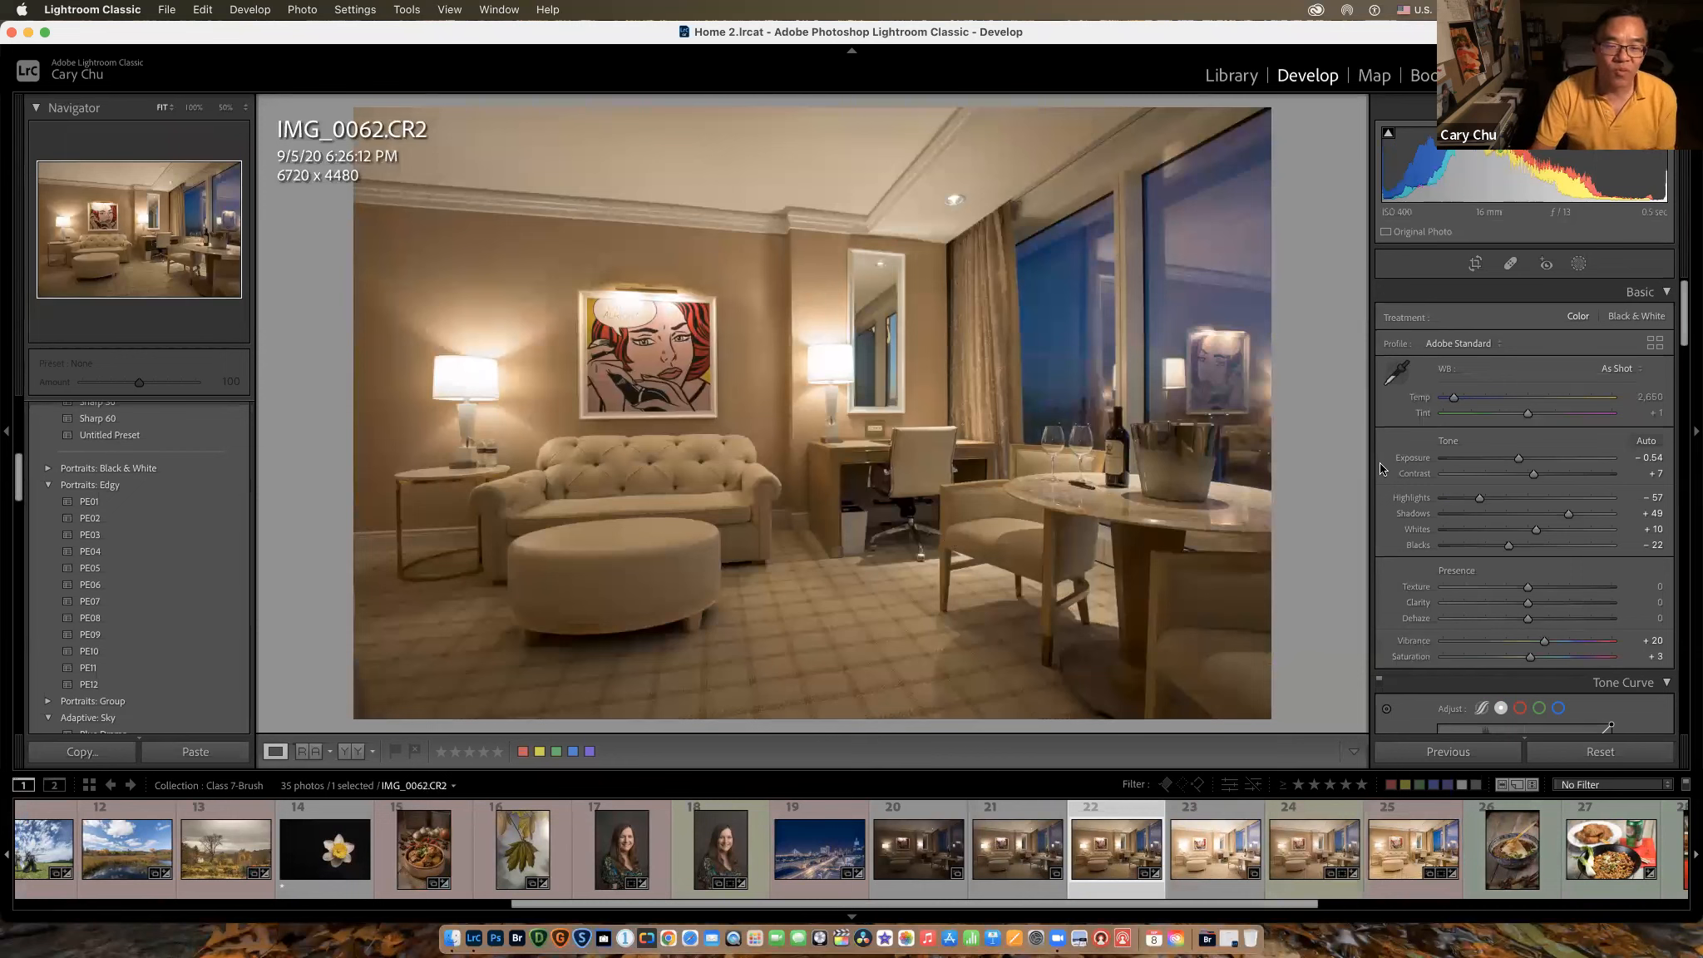
# Step: Add a diagonal linear gradient mask from the room's lower-left corner up to the ceiling with Exposure 1.45
pyautogui.click(1579, 265)
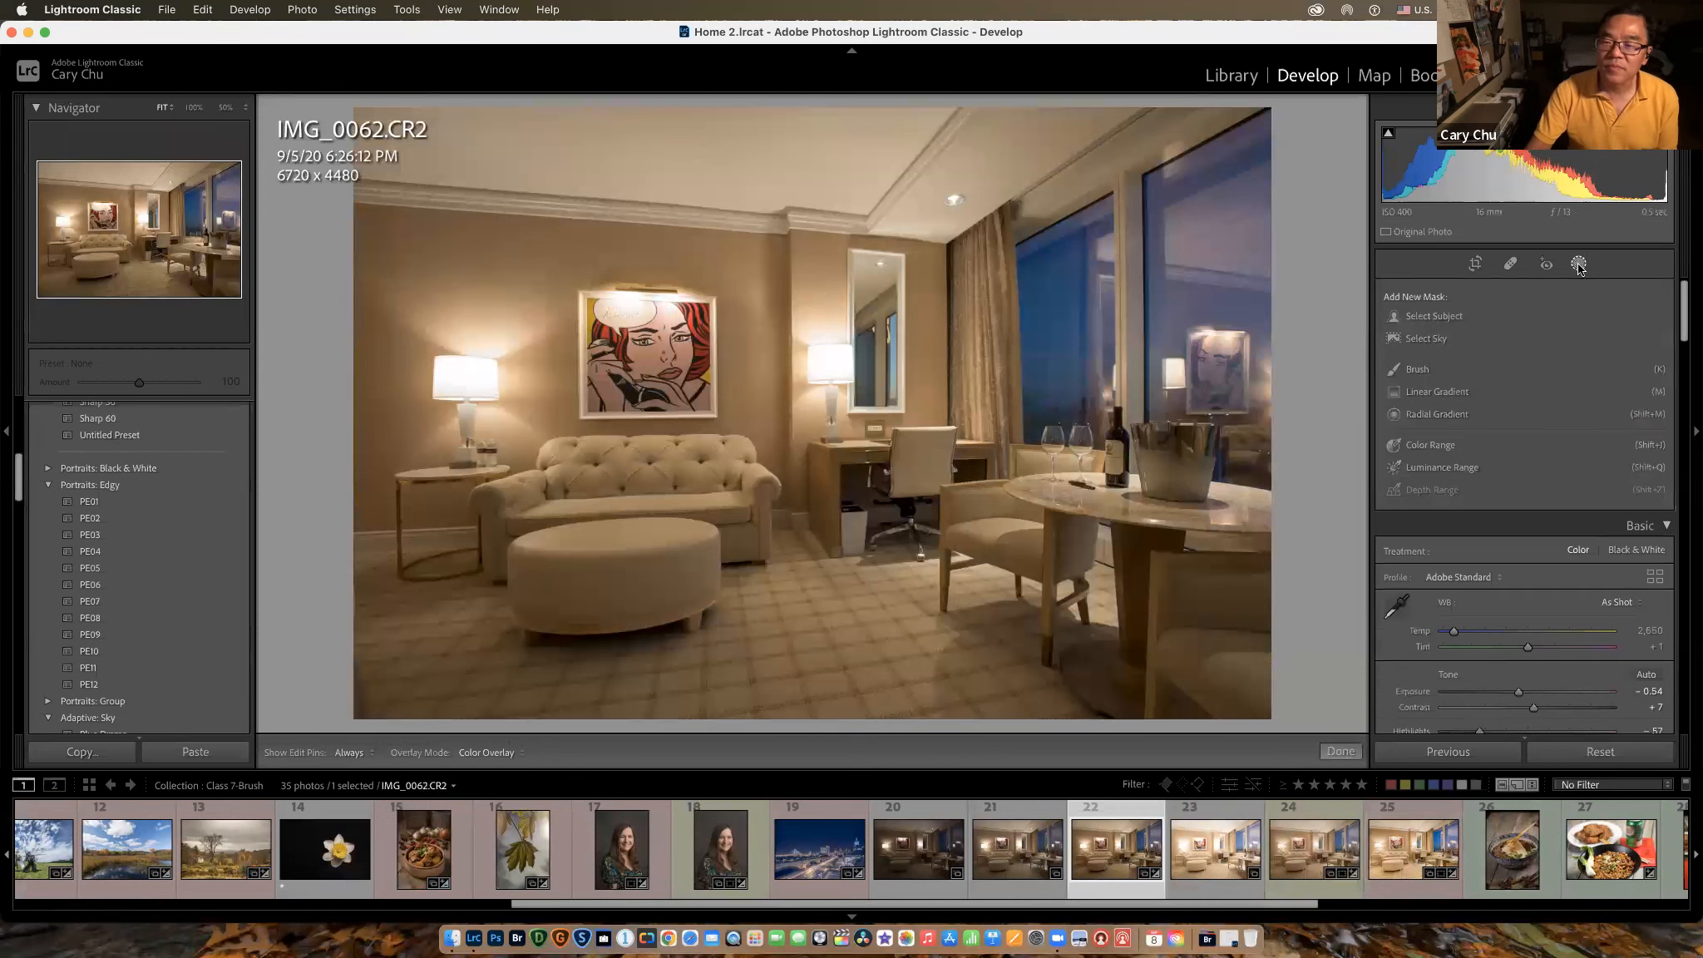
pyautogui.click(1438, 392)
pyautogui.moveTo(375, 721); pyautogui.dragTo(693, 179)
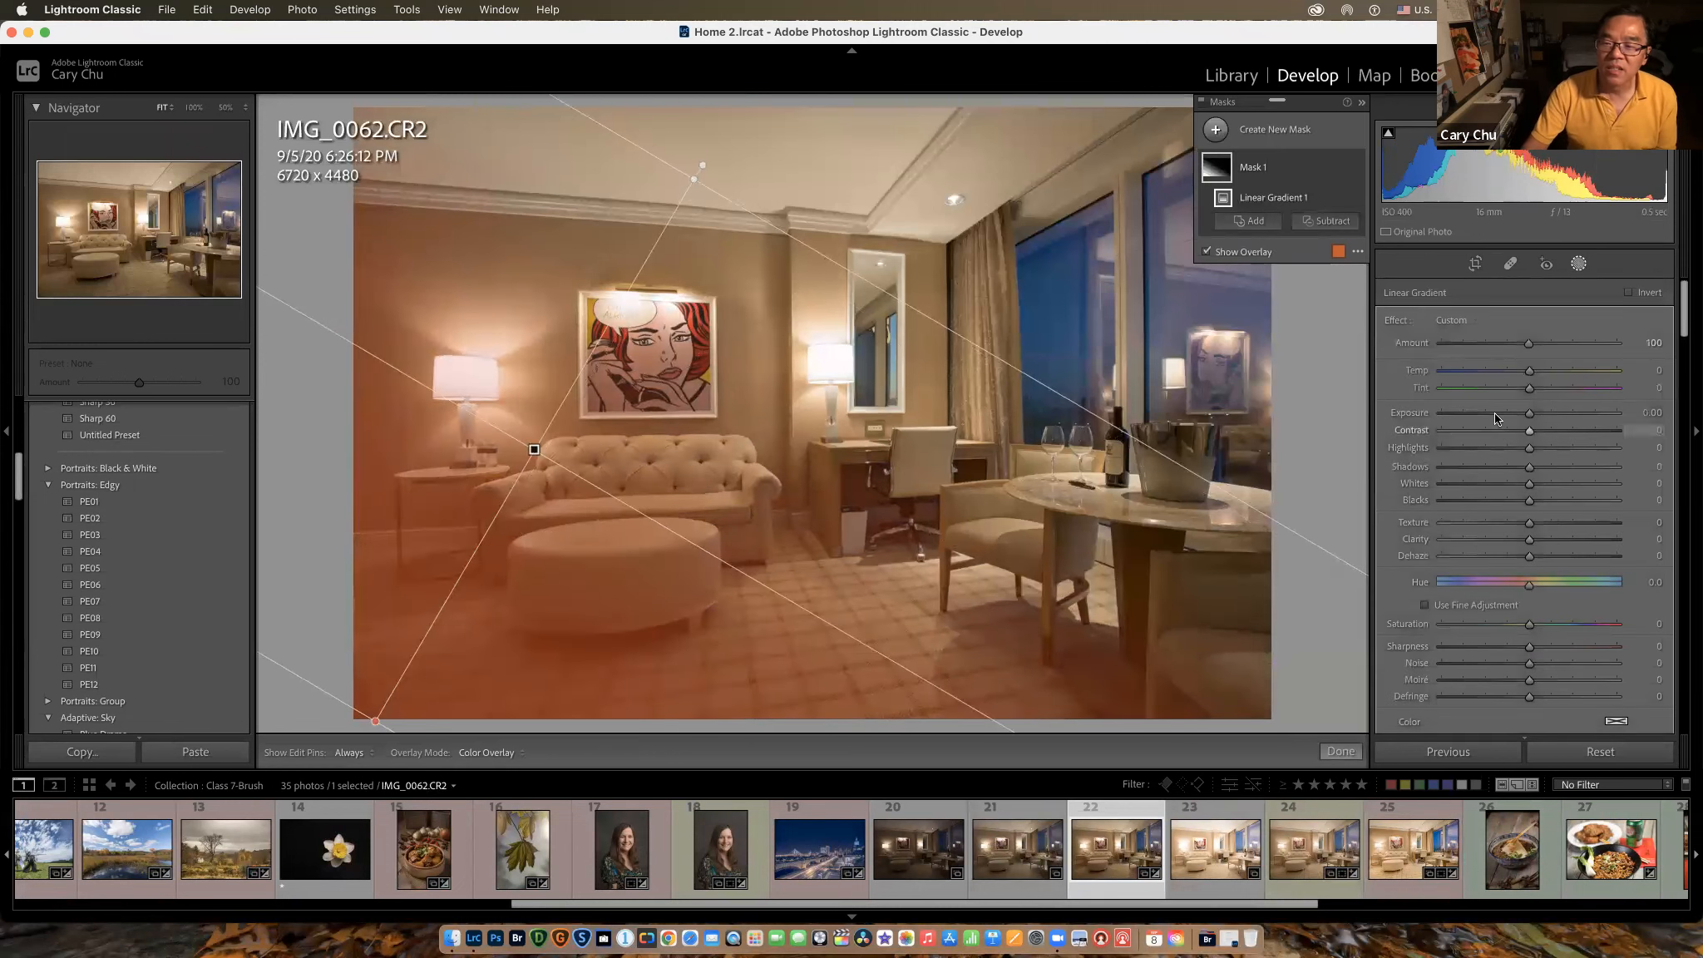
pyautogui.moveTo(1532, 411); pyautogui.dragTo(1562, 419)
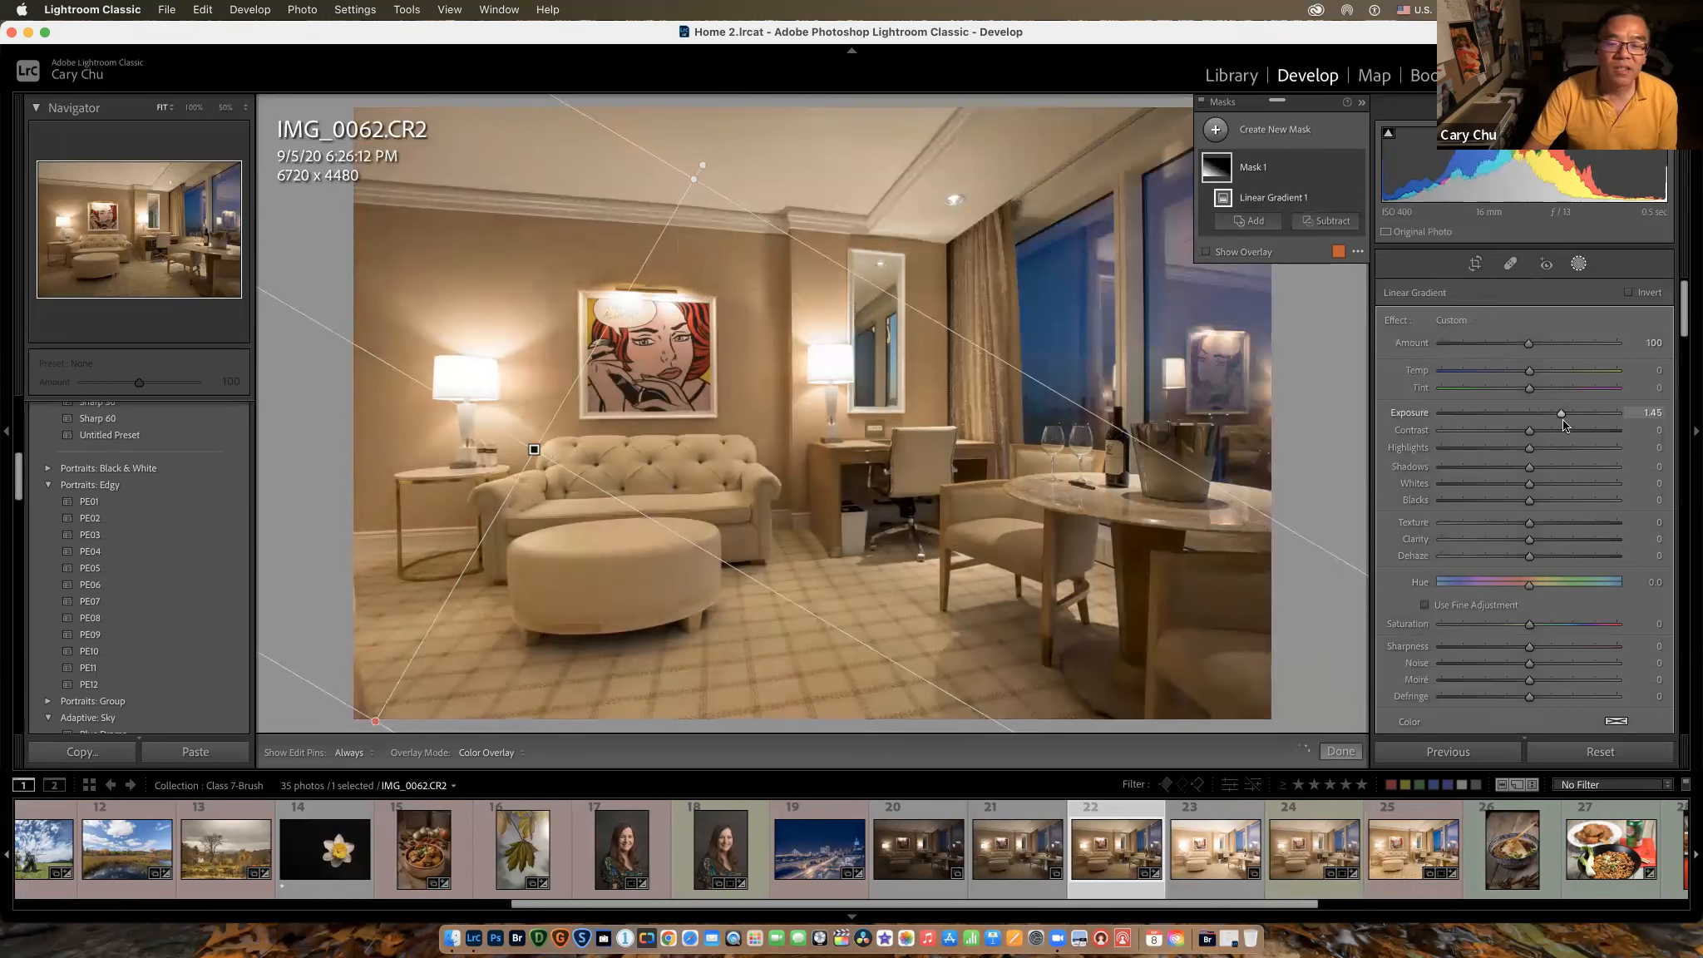
# Step: Add a brush mask on the dark area under the desk and set its Exposure to 4.00
pyautogui.click(1216, 130)
pyautogui.click(1292, 217)
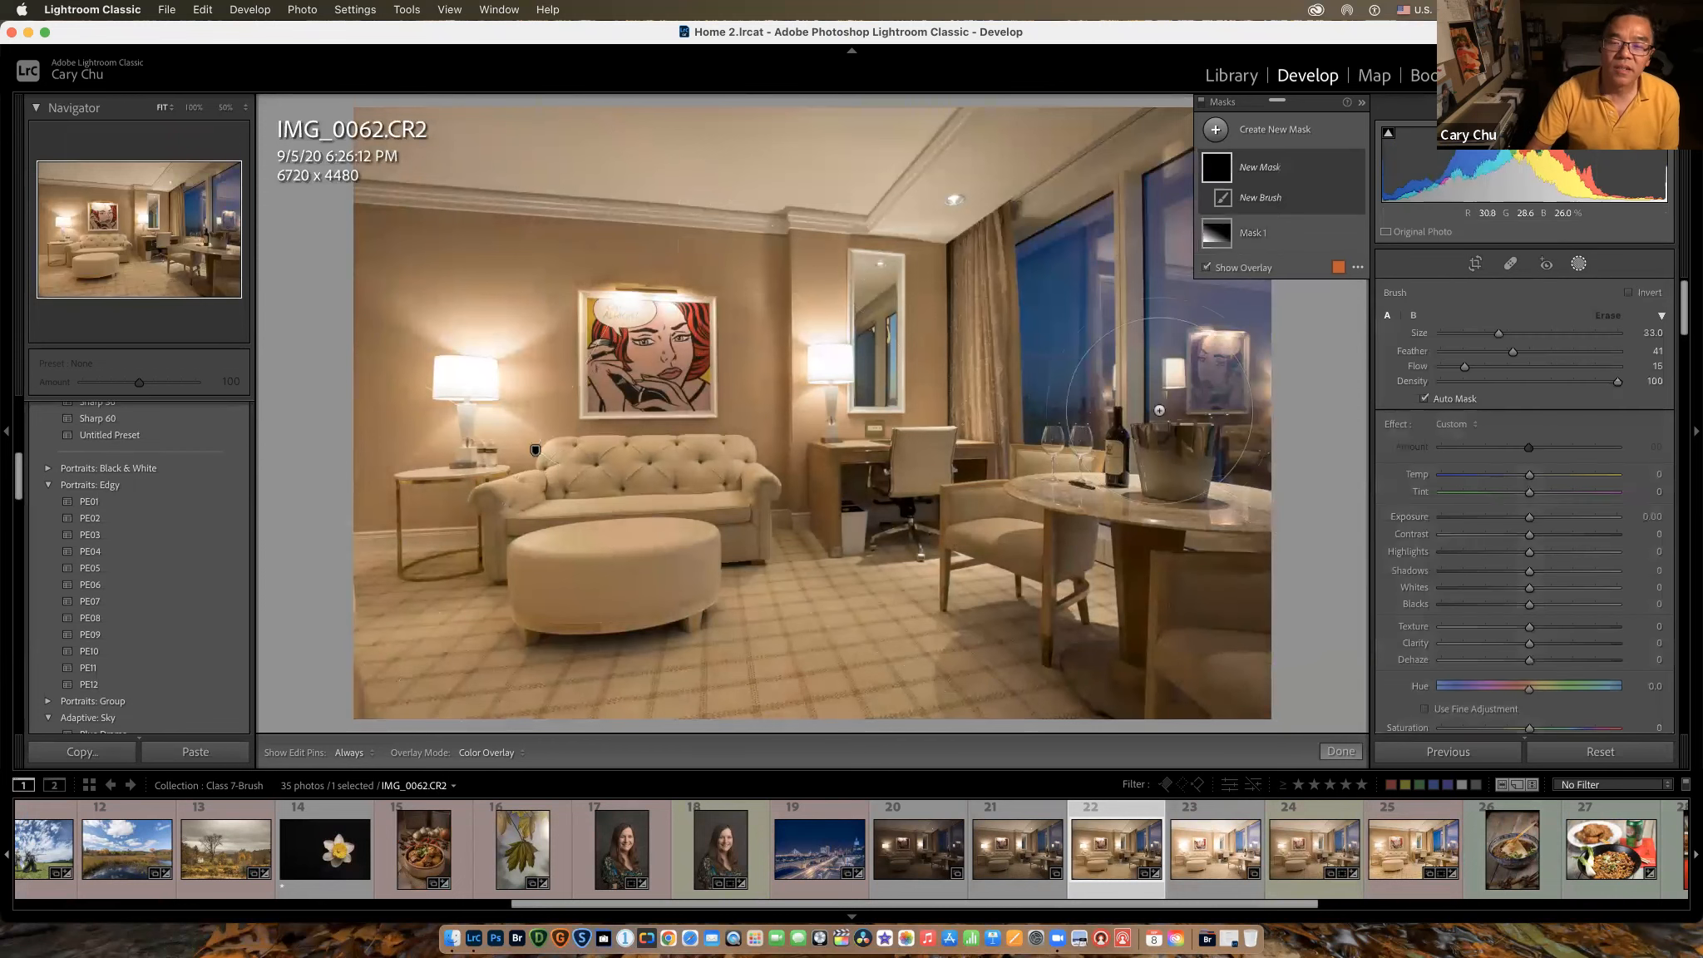
pyautogui.moveTo(898, 489)
pyautogui.mouseDown()
pyautogui.moveTo(796, 496)
pyautogui.moveTo(862, 481)
pyautogui.mouseUp()
pyautogui.press('o')
pyautogui.moveTo(1529, 519); pyautogui.dragTo(1626, 532)
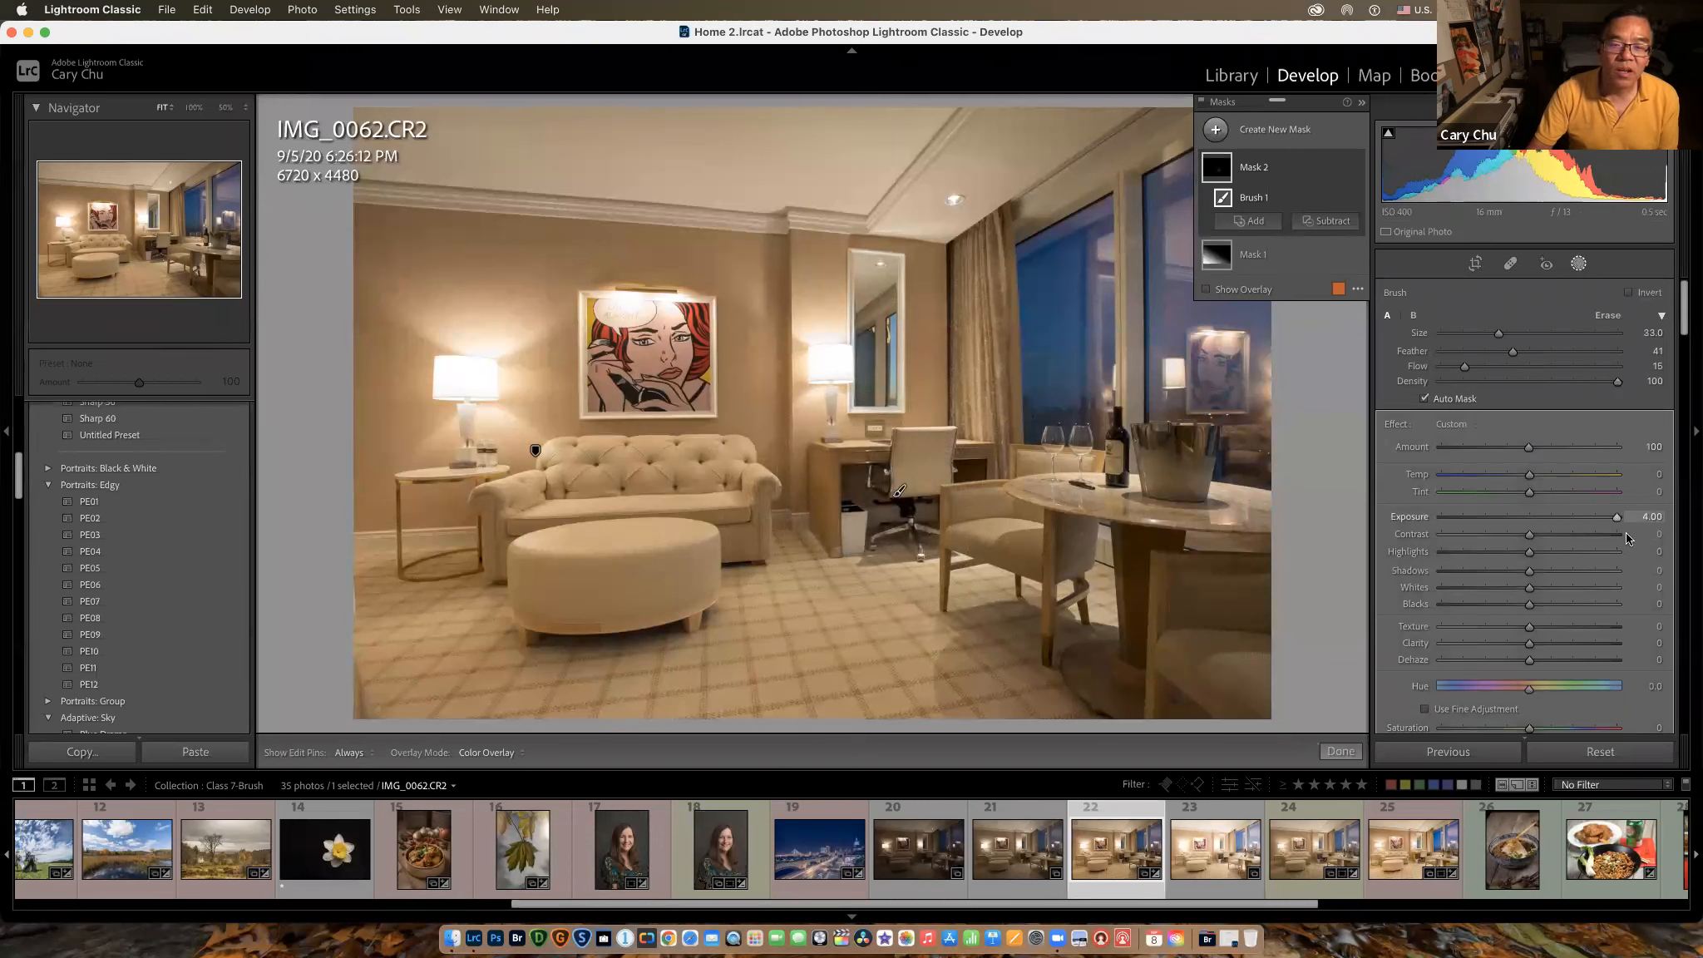
# Step: Brighten the round table and chairs by the window with the brush mask, and reduce the brush size to 31
pyautogui.press('h')
pyautogui.press('h')
pyautogui.press('h')
pyautogui.press('h')
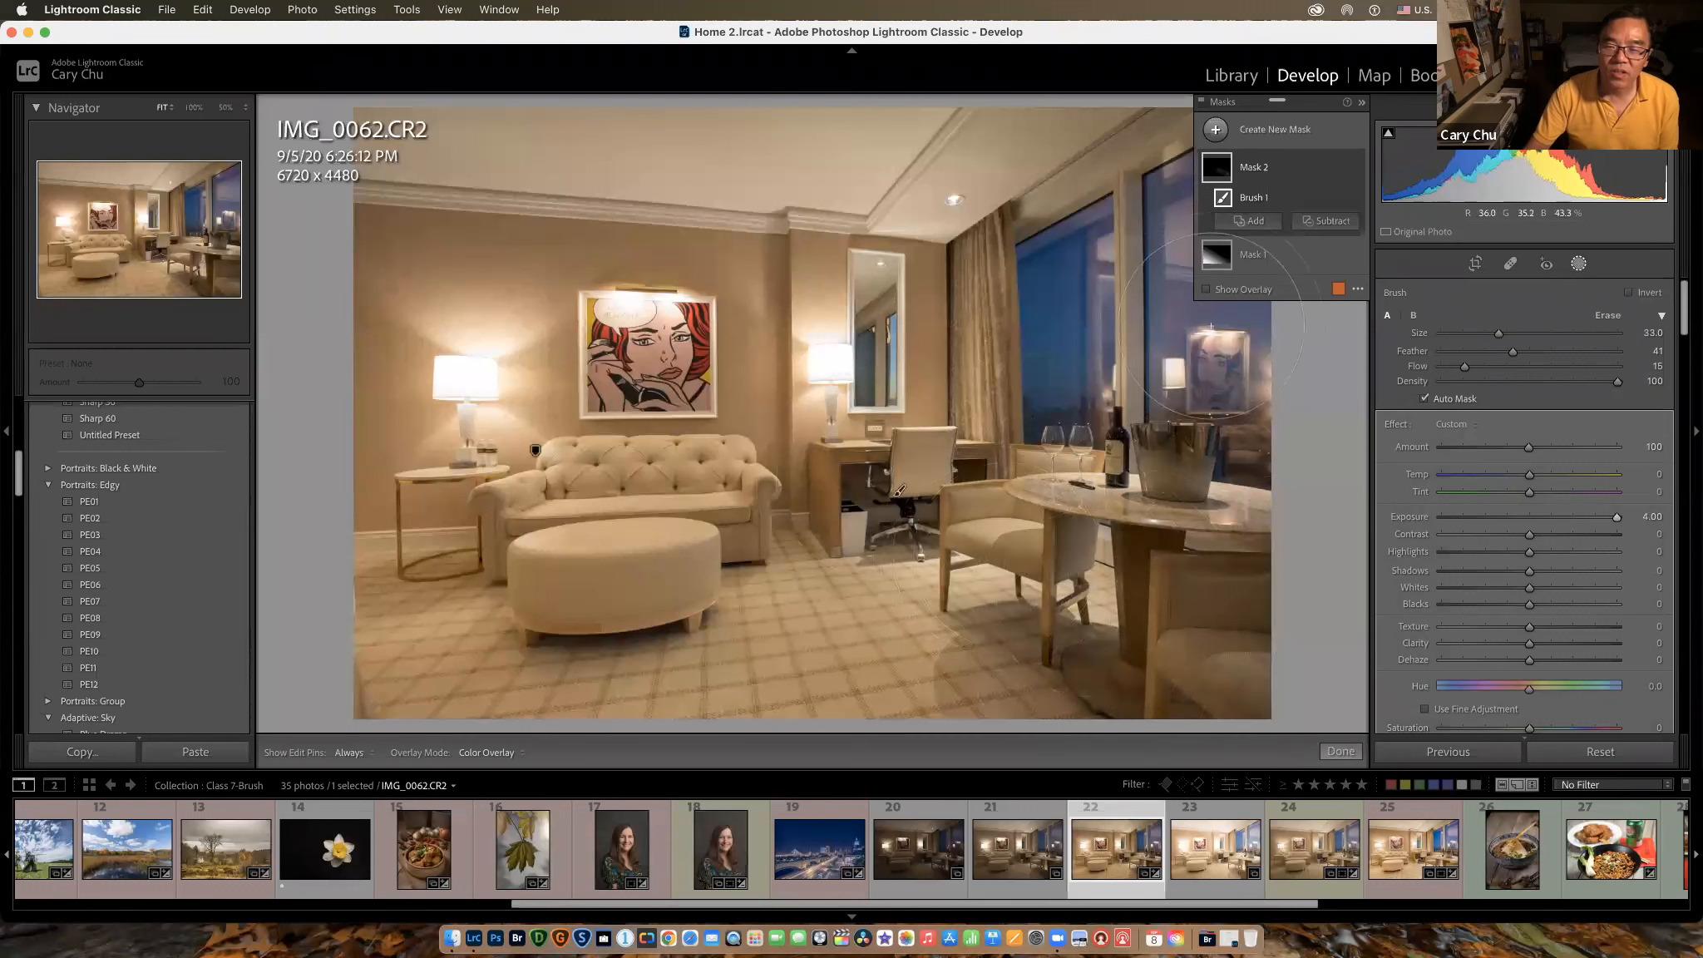
pyautogui.press('h')
pyautogui.press('h')
pyautogui.press('h')
pyautogui.press('h')
pyautogui.press('h')
pyautogui.press('h')
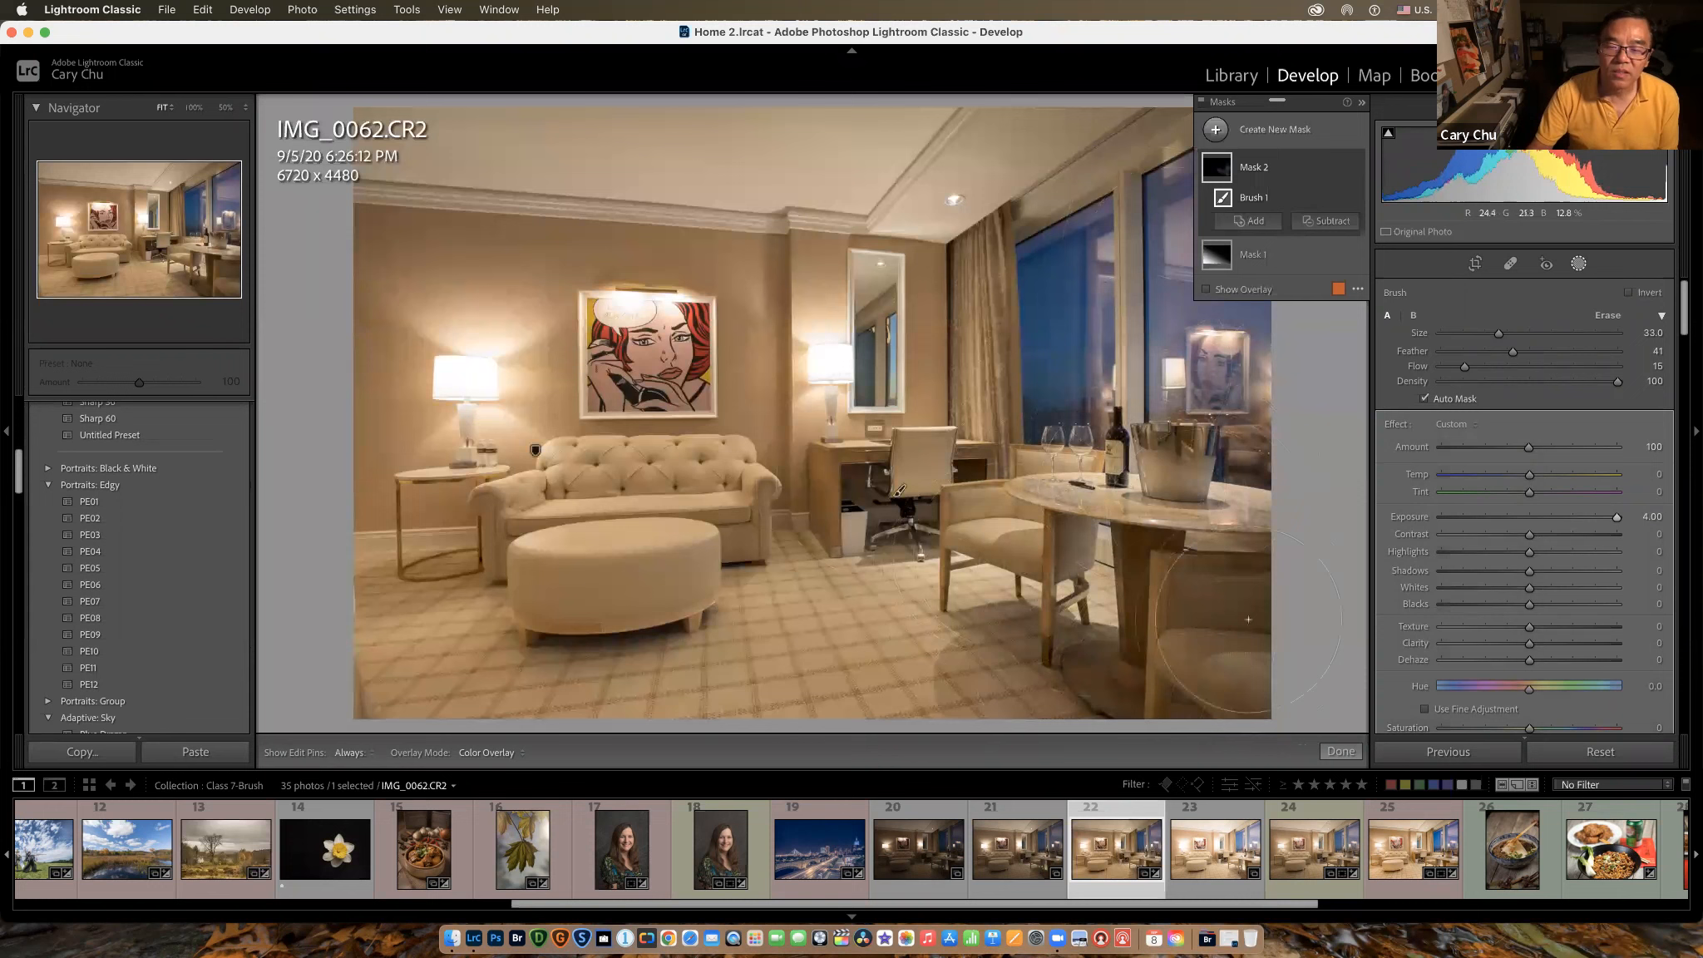
pyautogui.moveTo(1198, 653); pyautogui.dragTo(1168, 663)
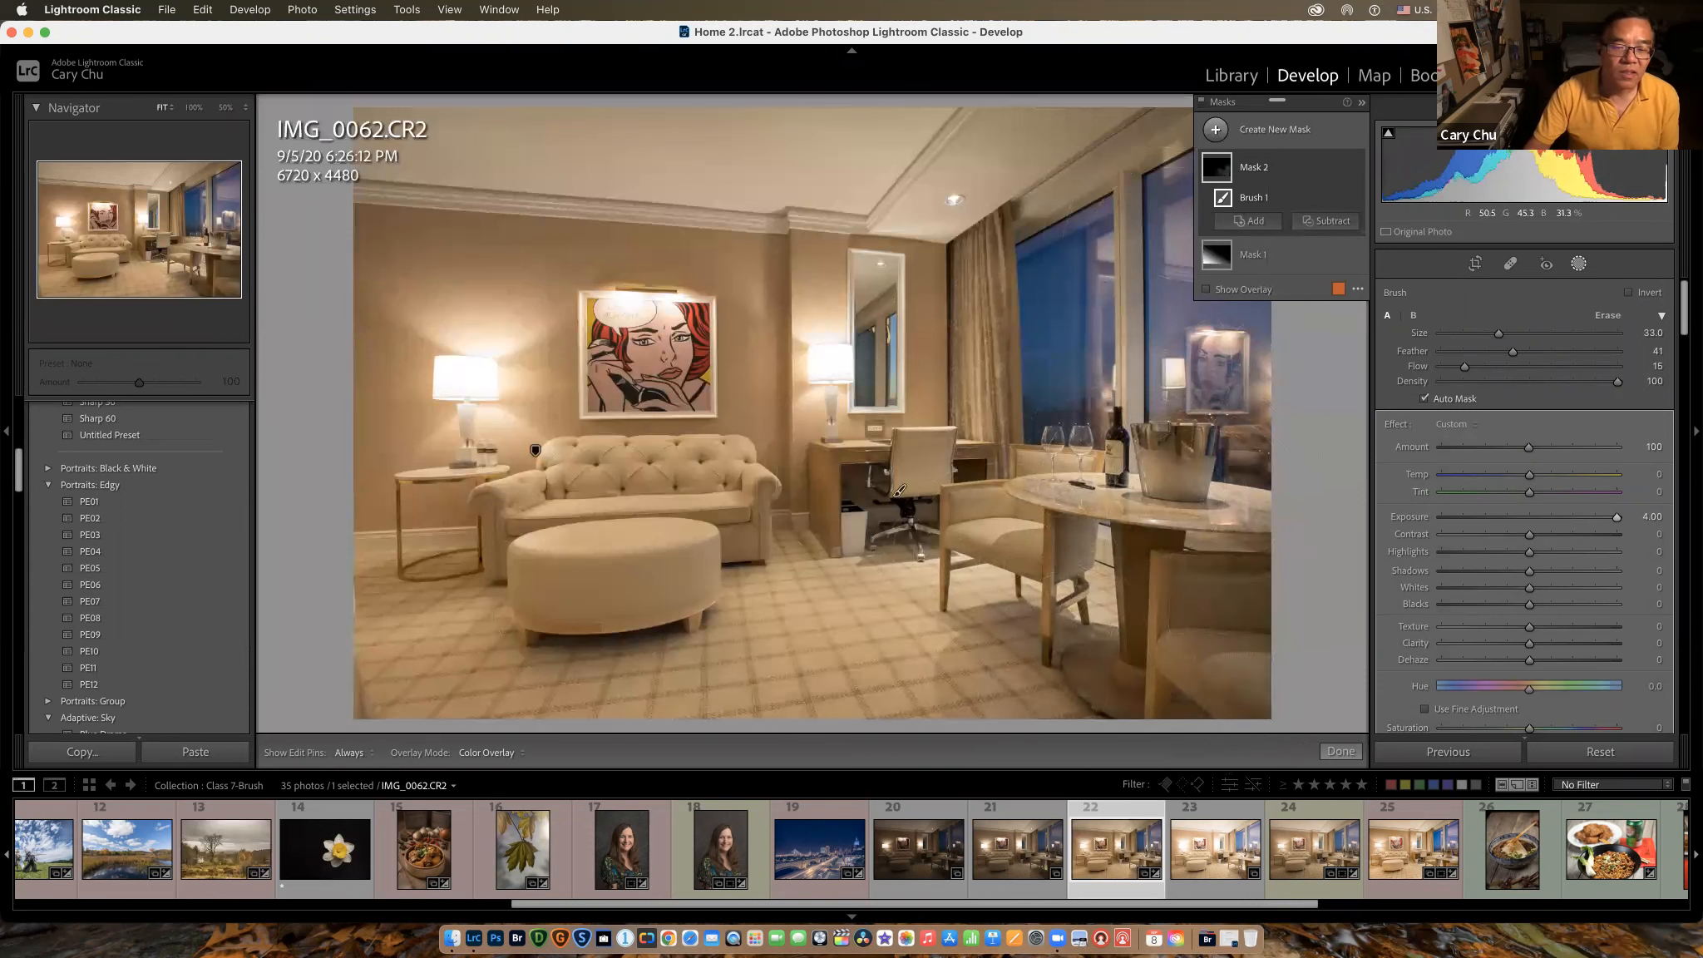
pyautogui.scroll(-2, 595, 591)
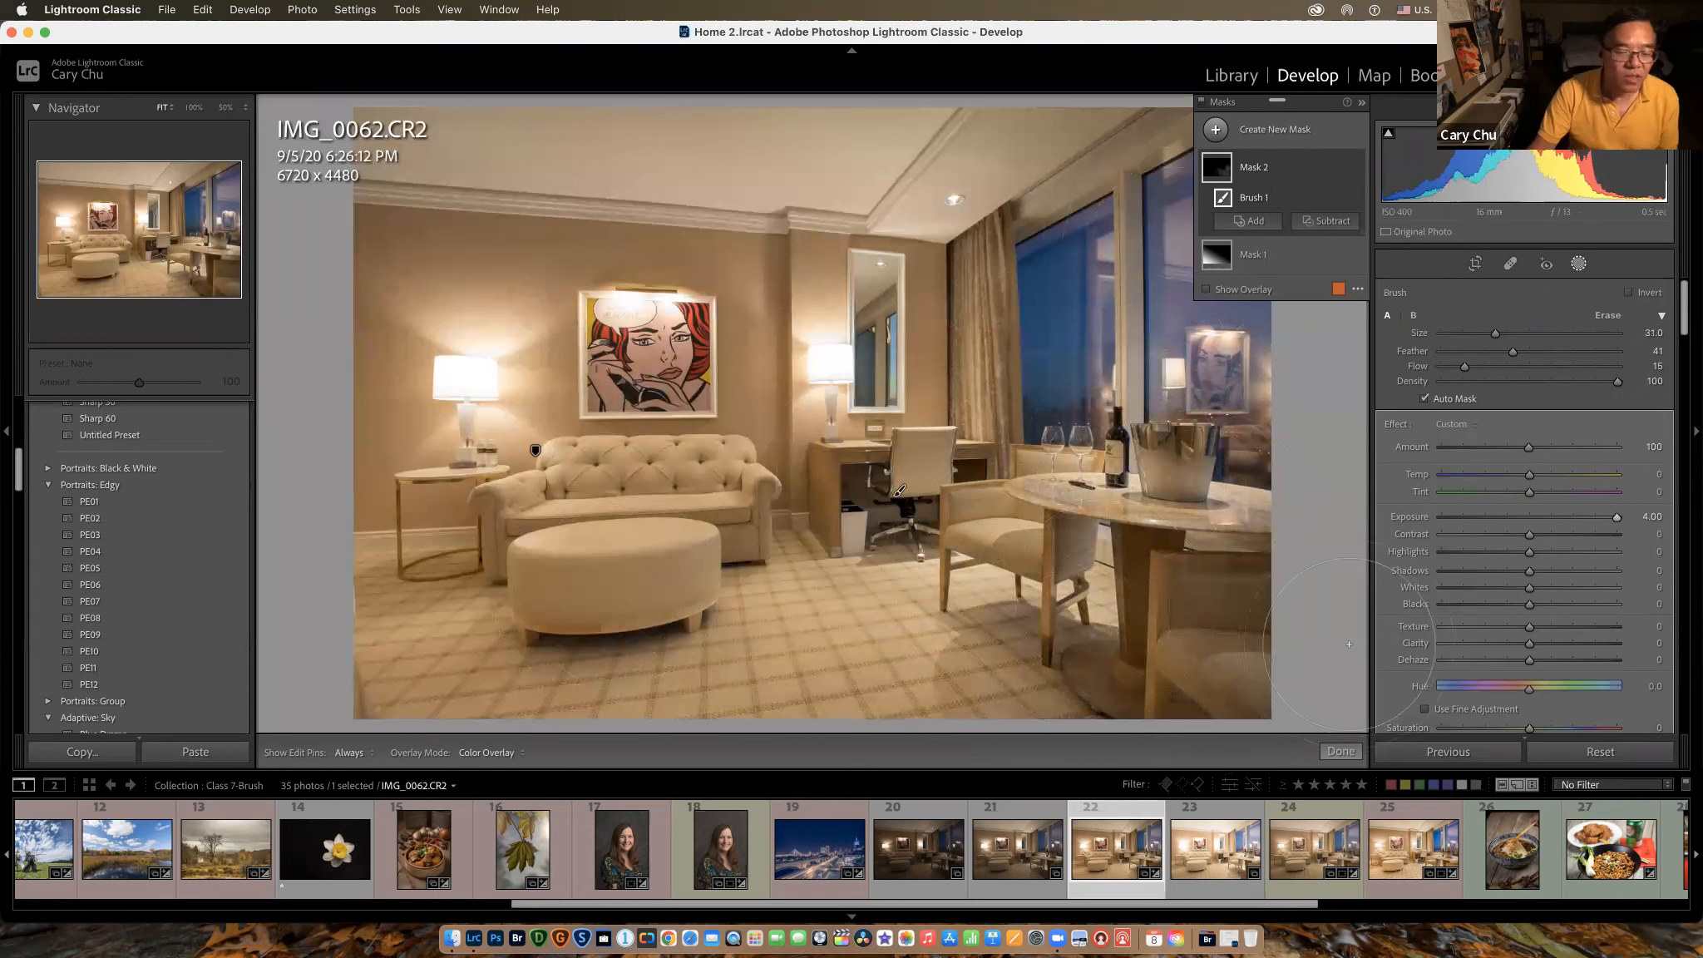
# Step: Open the autumn landscape IMG_0582.CR2 and start a new brush mask with brush size 25
pyautogui.click(231, 866)
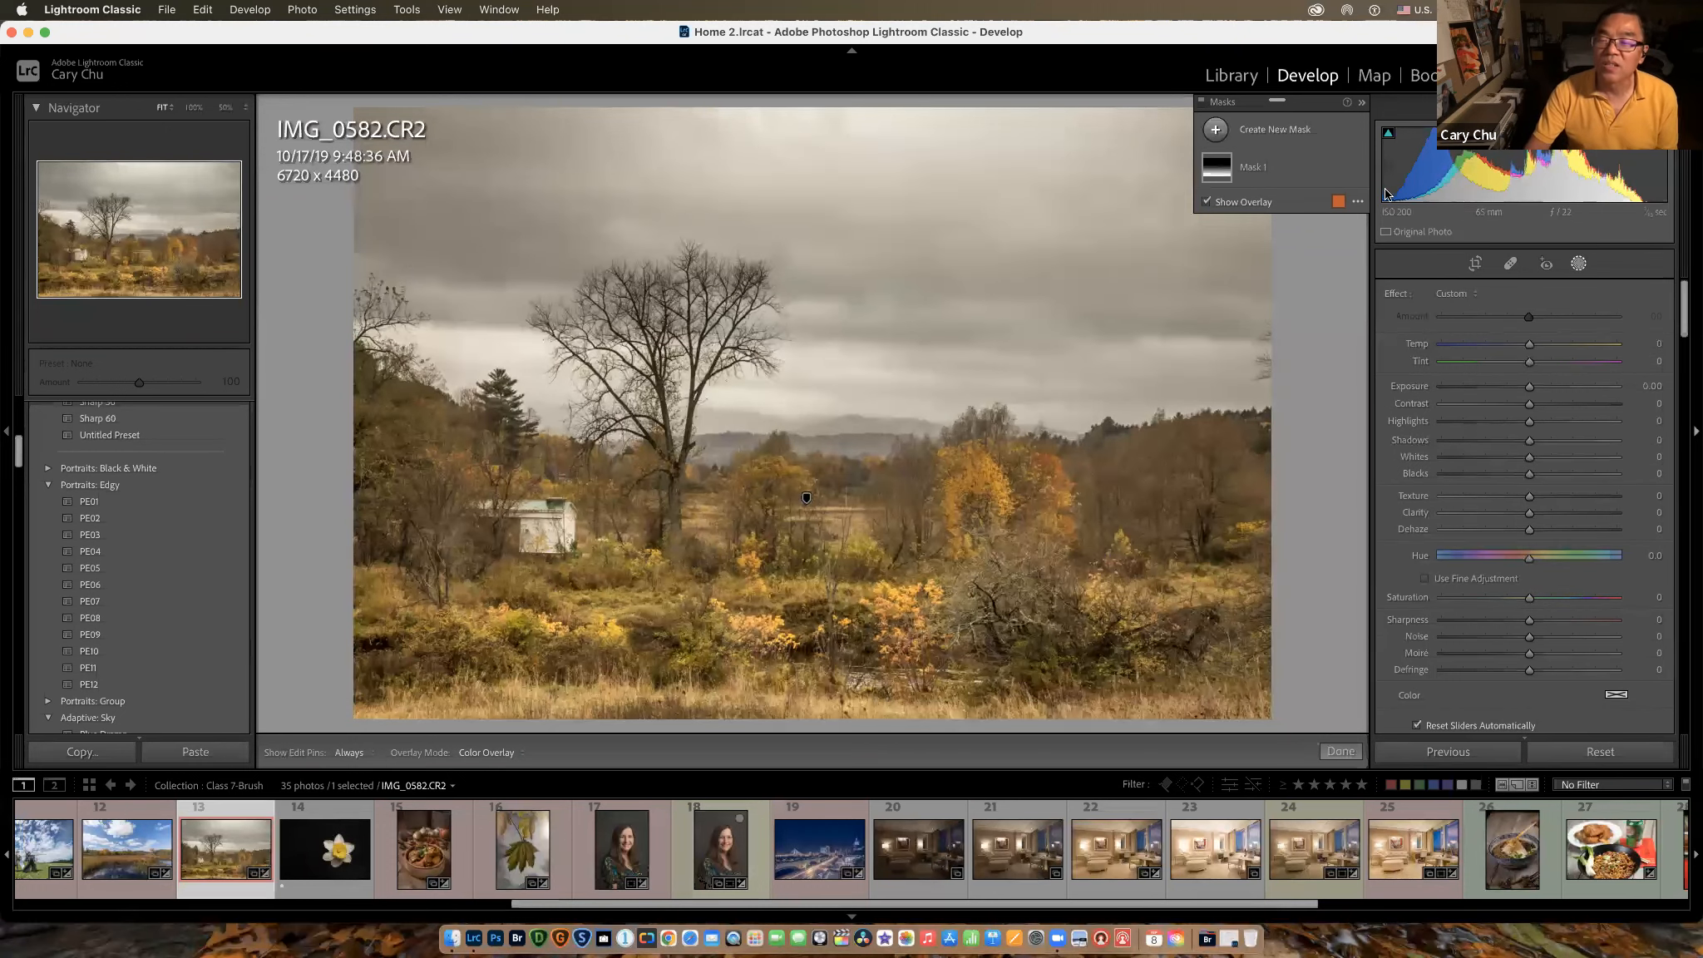
pyautogui.click(1216, 130)
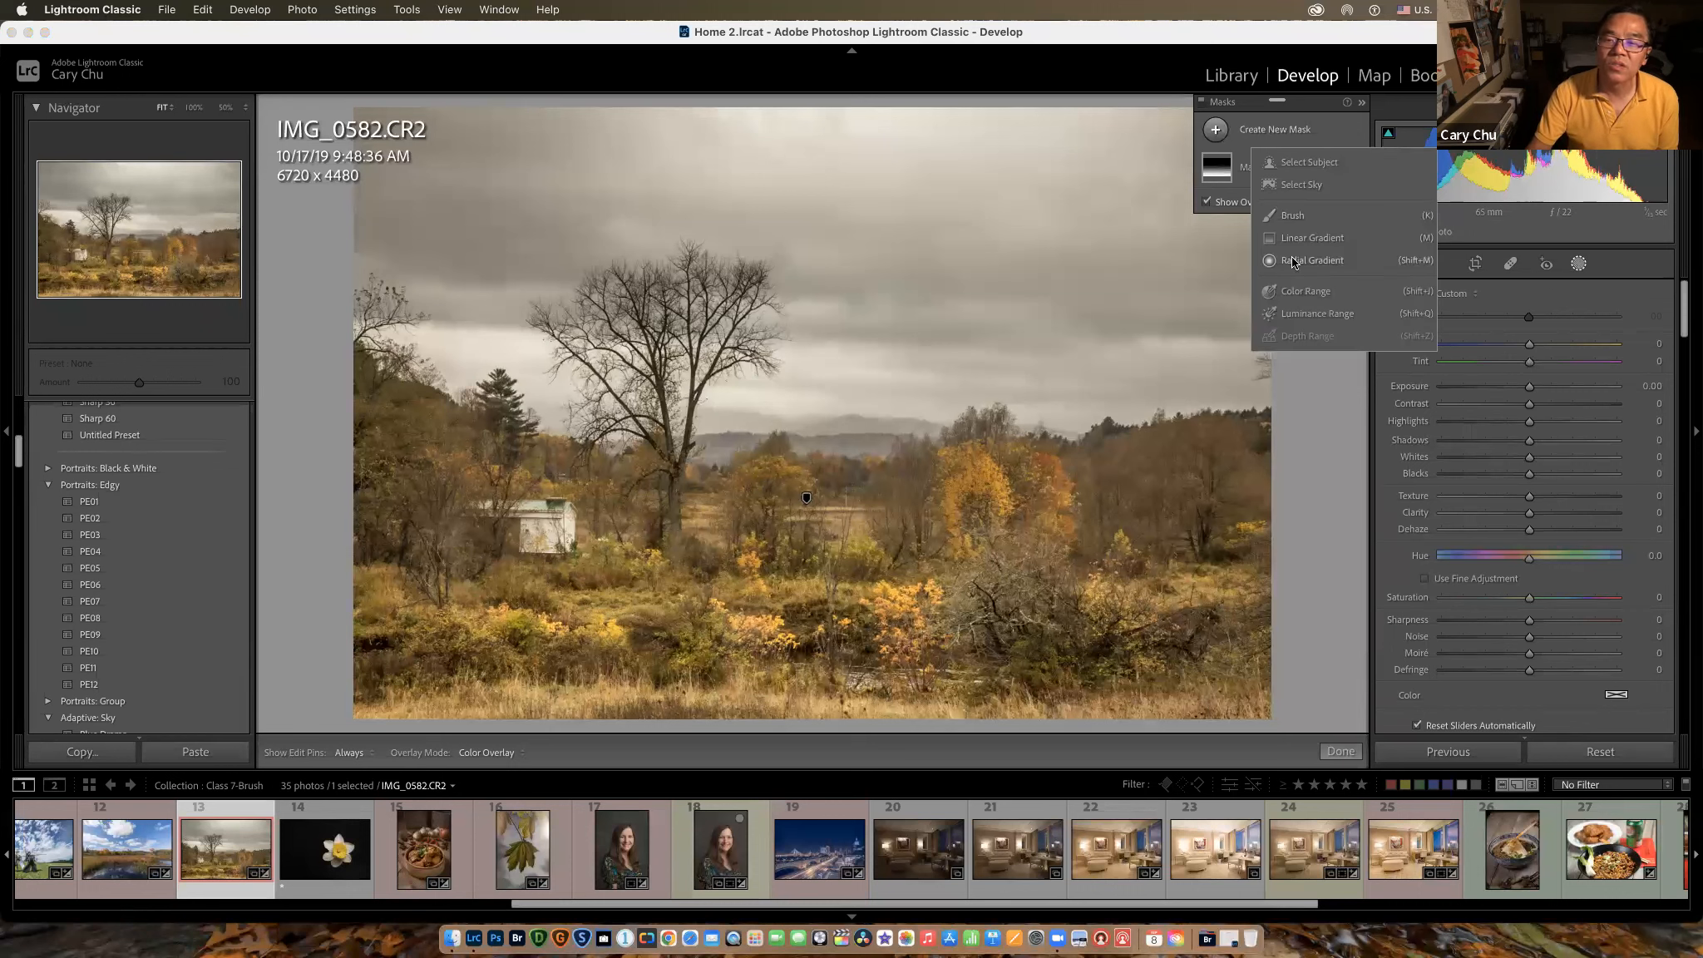
pyautogui.click(1291, 215)
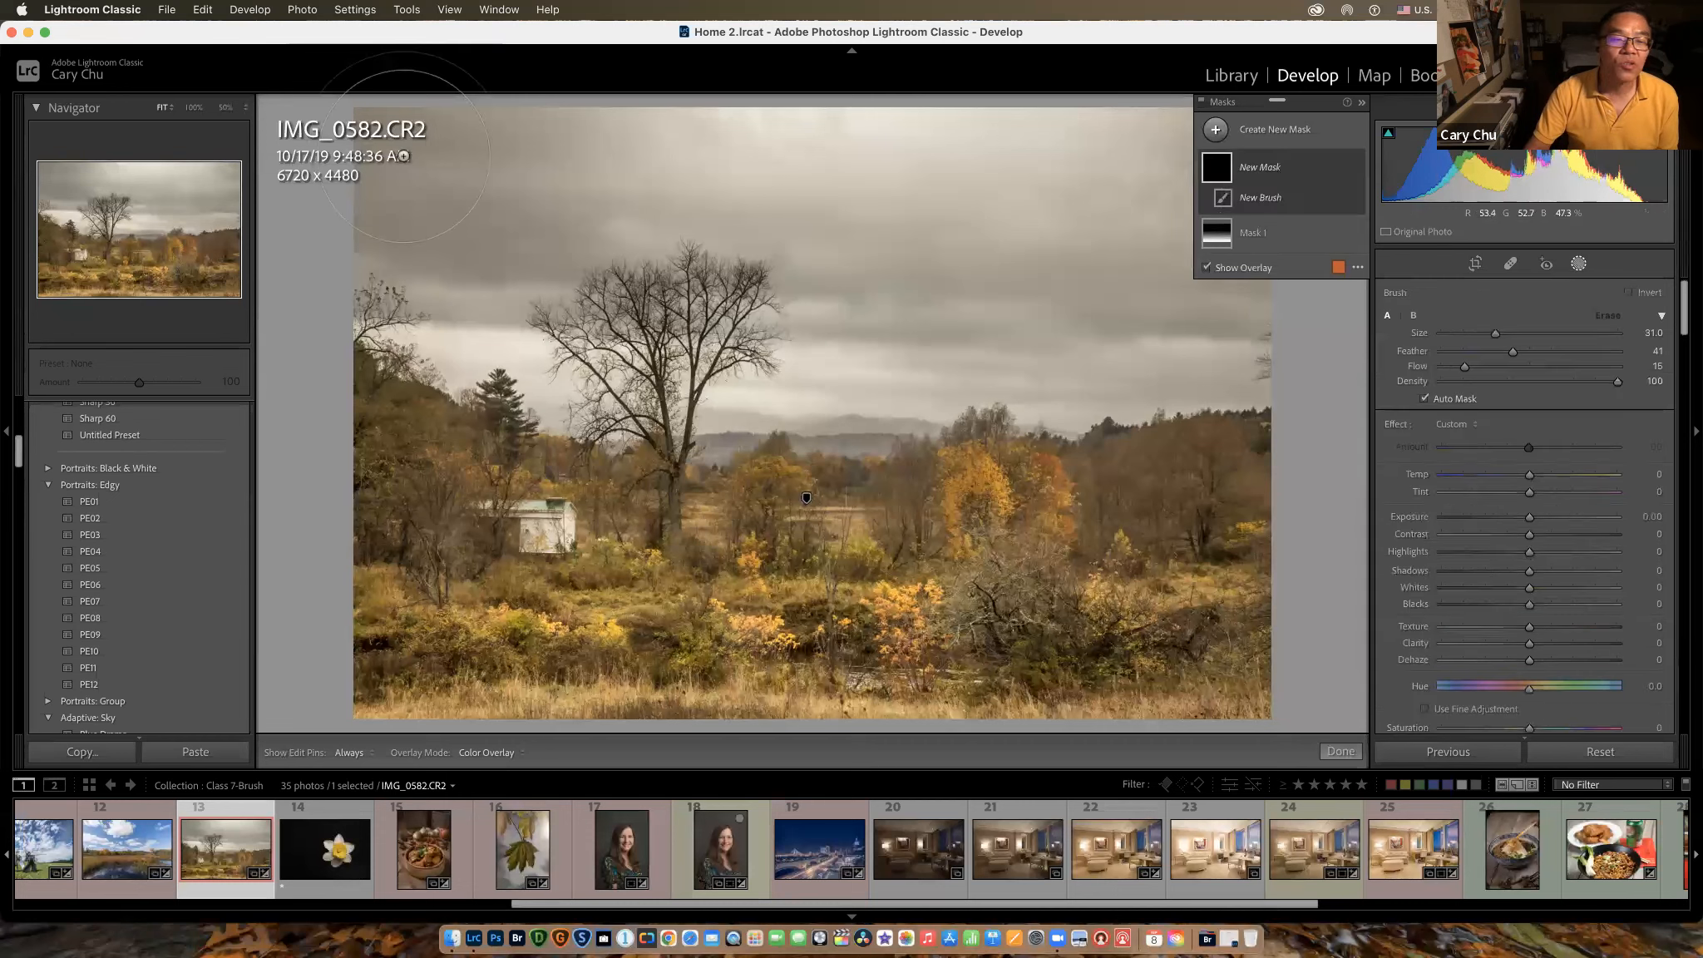
pyautogui.scroll(5, 418, 156)
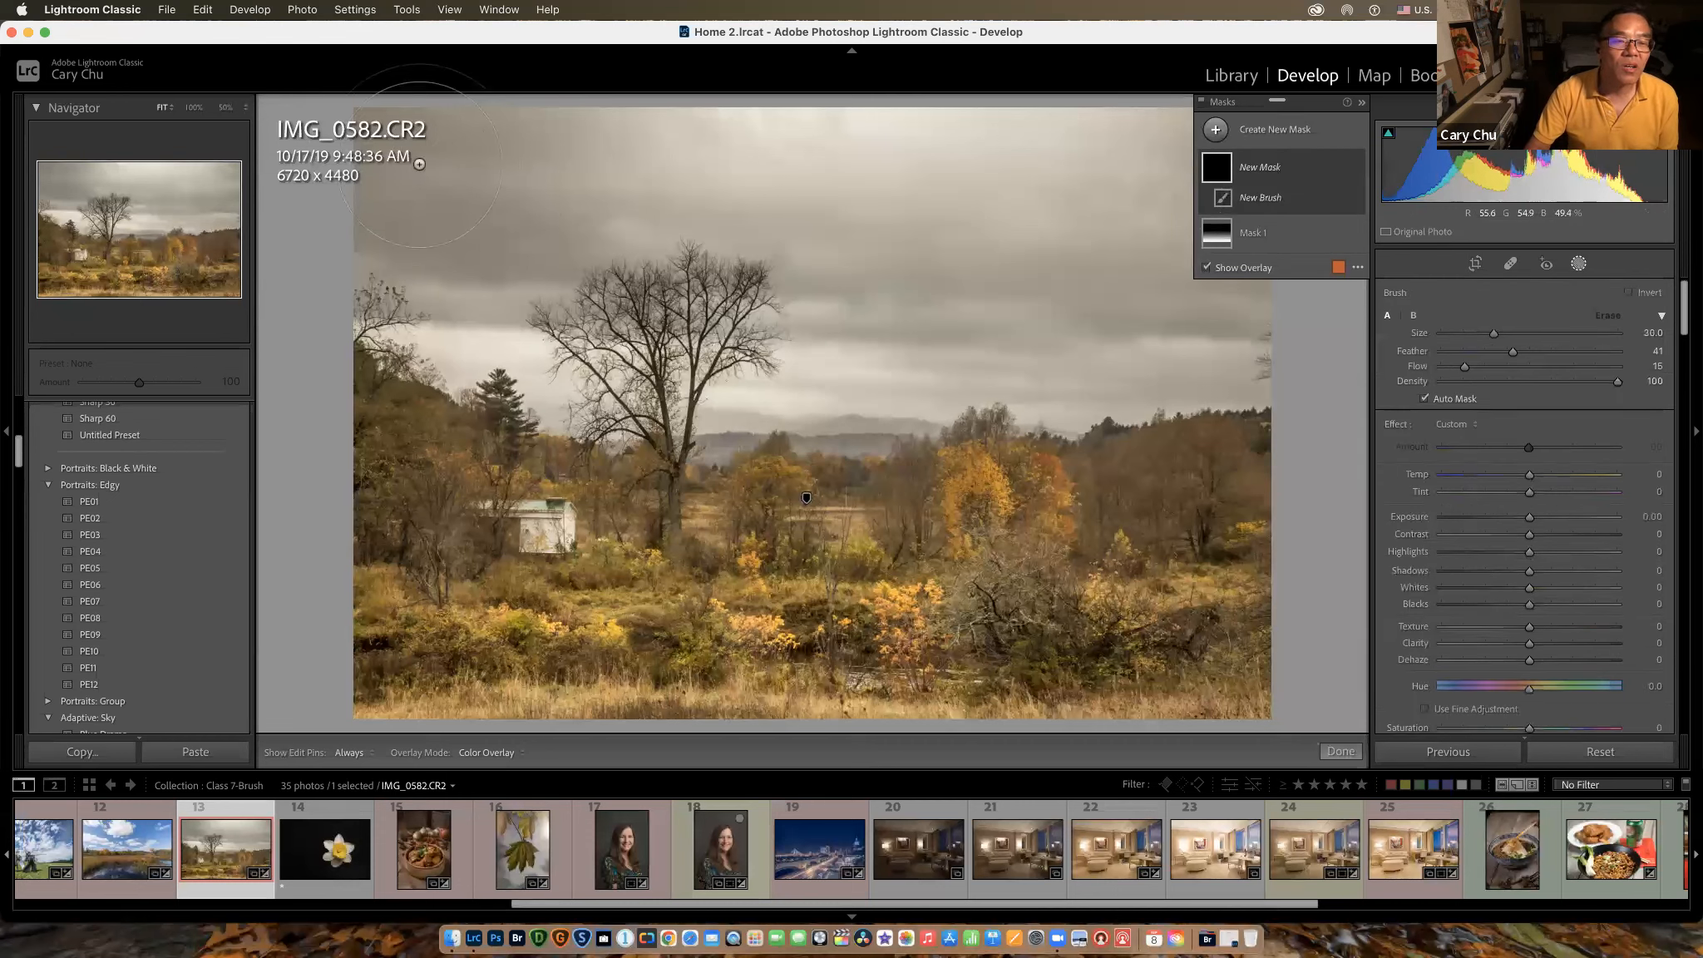
pyautogui.scroll(-5, 390, 146)
# Step: Dab the brush mask on the sky's upper-left corner and set Exposure to 4.00, Contrast to 16 and Whites to 100
pyautogui.moveTo(389, 144); pyautogui.dragTo(371, 147)
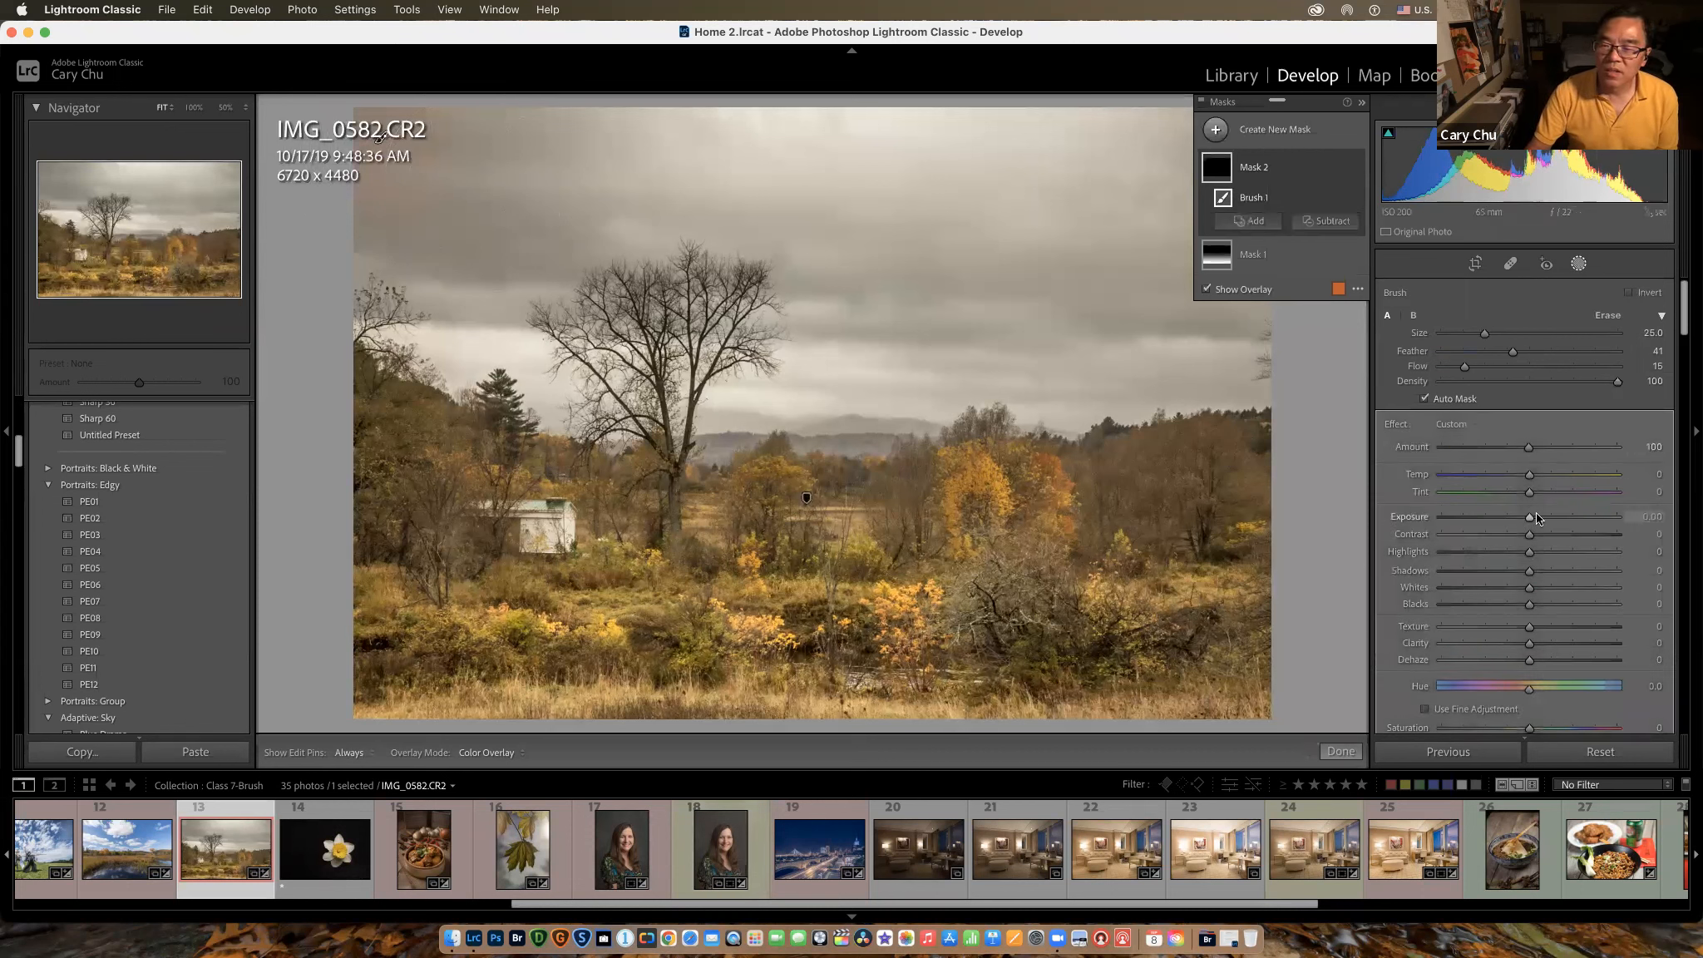
pyautogui.moveTo(1535, 517); pyautogui.dragTo(1641, 539)
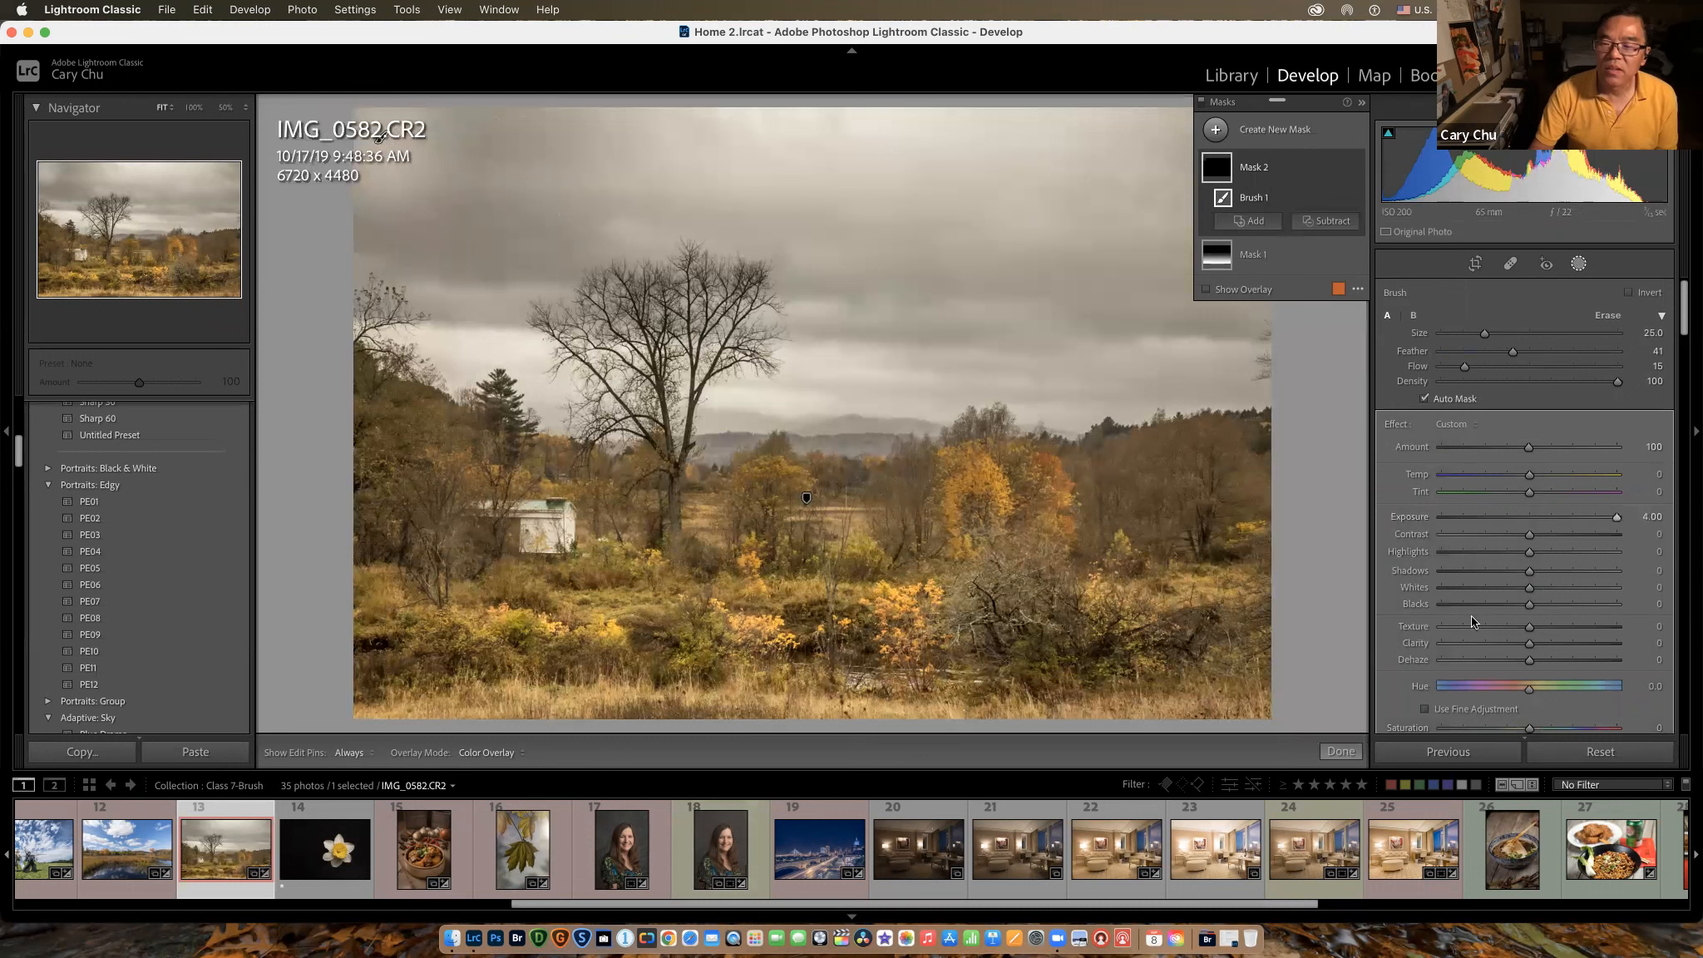
pyautogui.moveTo(1529, 534)
pyautogui.mouseDown()
pyautogui.moveTo(1507, 534)
pyautogui.moveTo(1540, 549)
pyautogui.mouseUp()
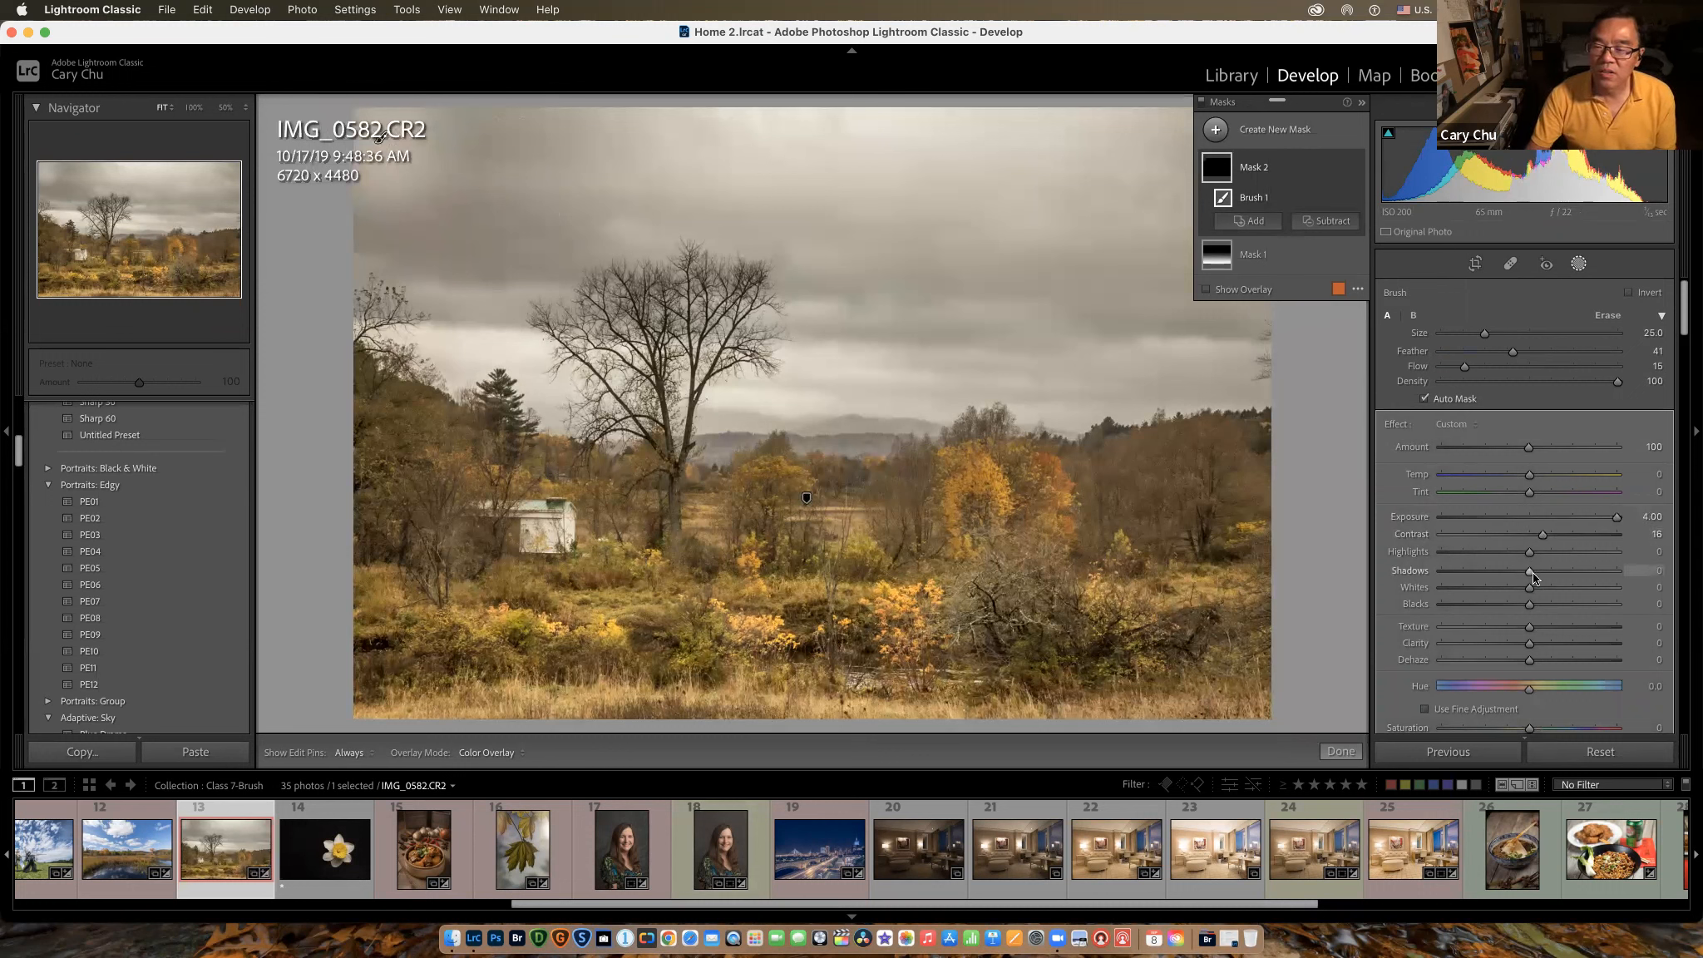
# Step: Add a radial gradient mask at the sky's upper left and stretch it into a thin horizontal beam
pyautogui.click(1214, 131)
pyautogui.click(1307, 261)
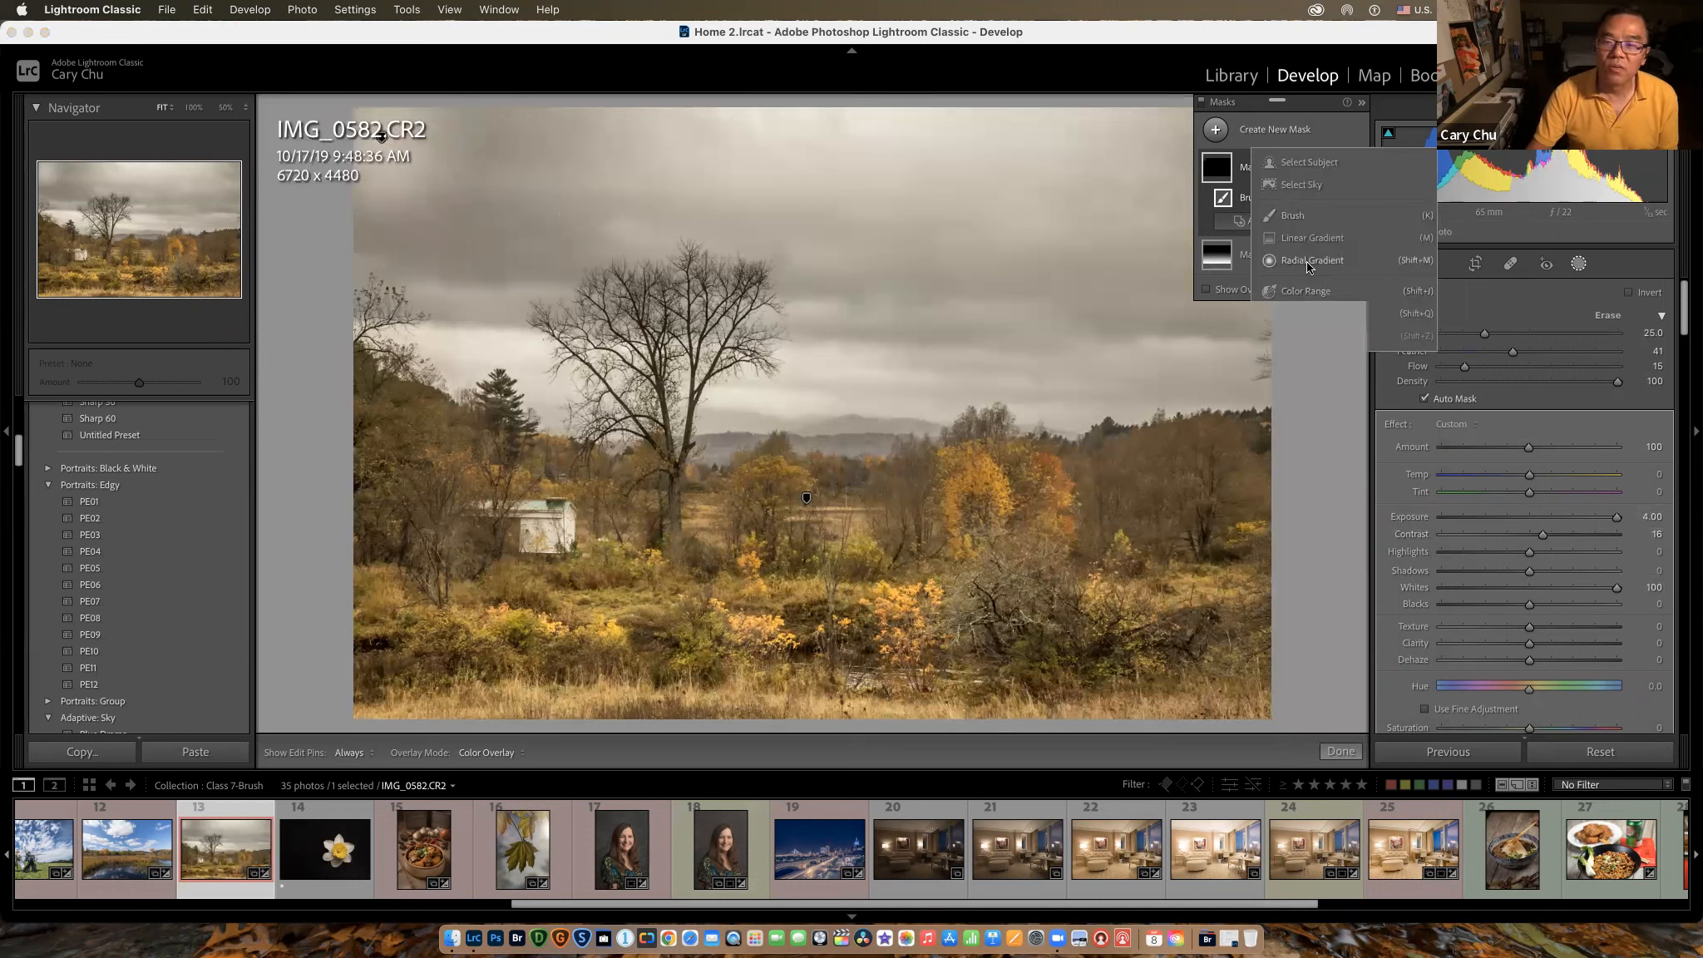
pyautogui.moveTo(426, 192); pyautogui.dragTo(731, 233)
pyautogui.moveTo(834, 248); pyautogui.dragTo(882, 194)
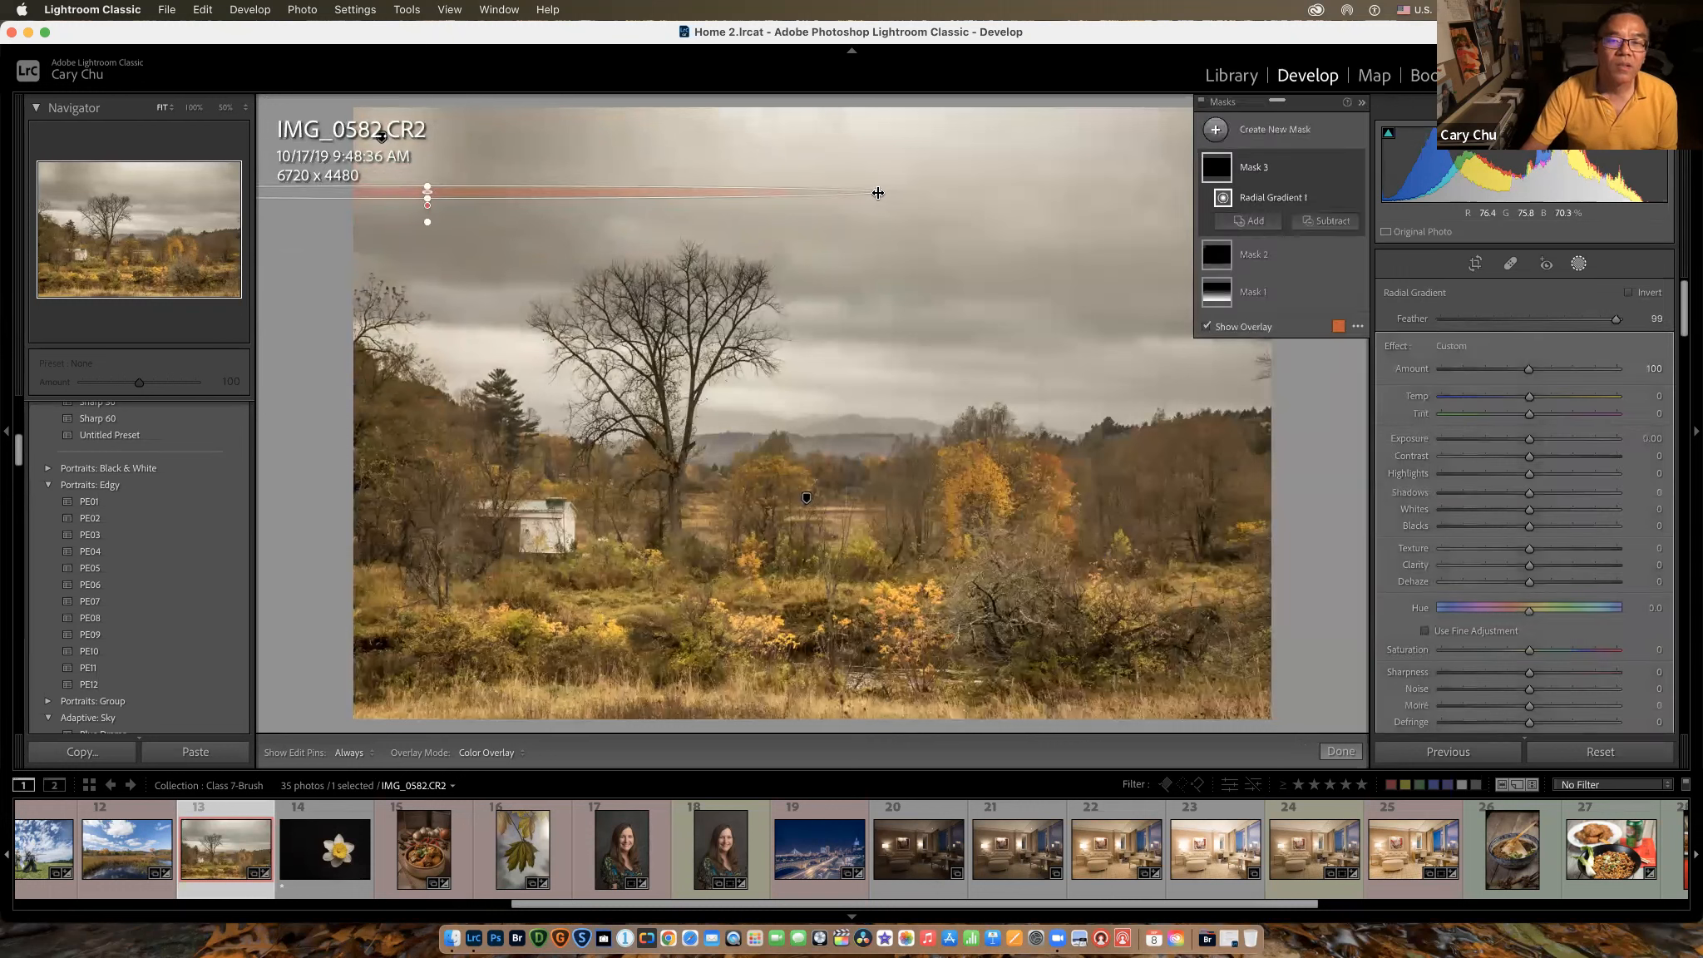
pyautogui.click(878, 193)
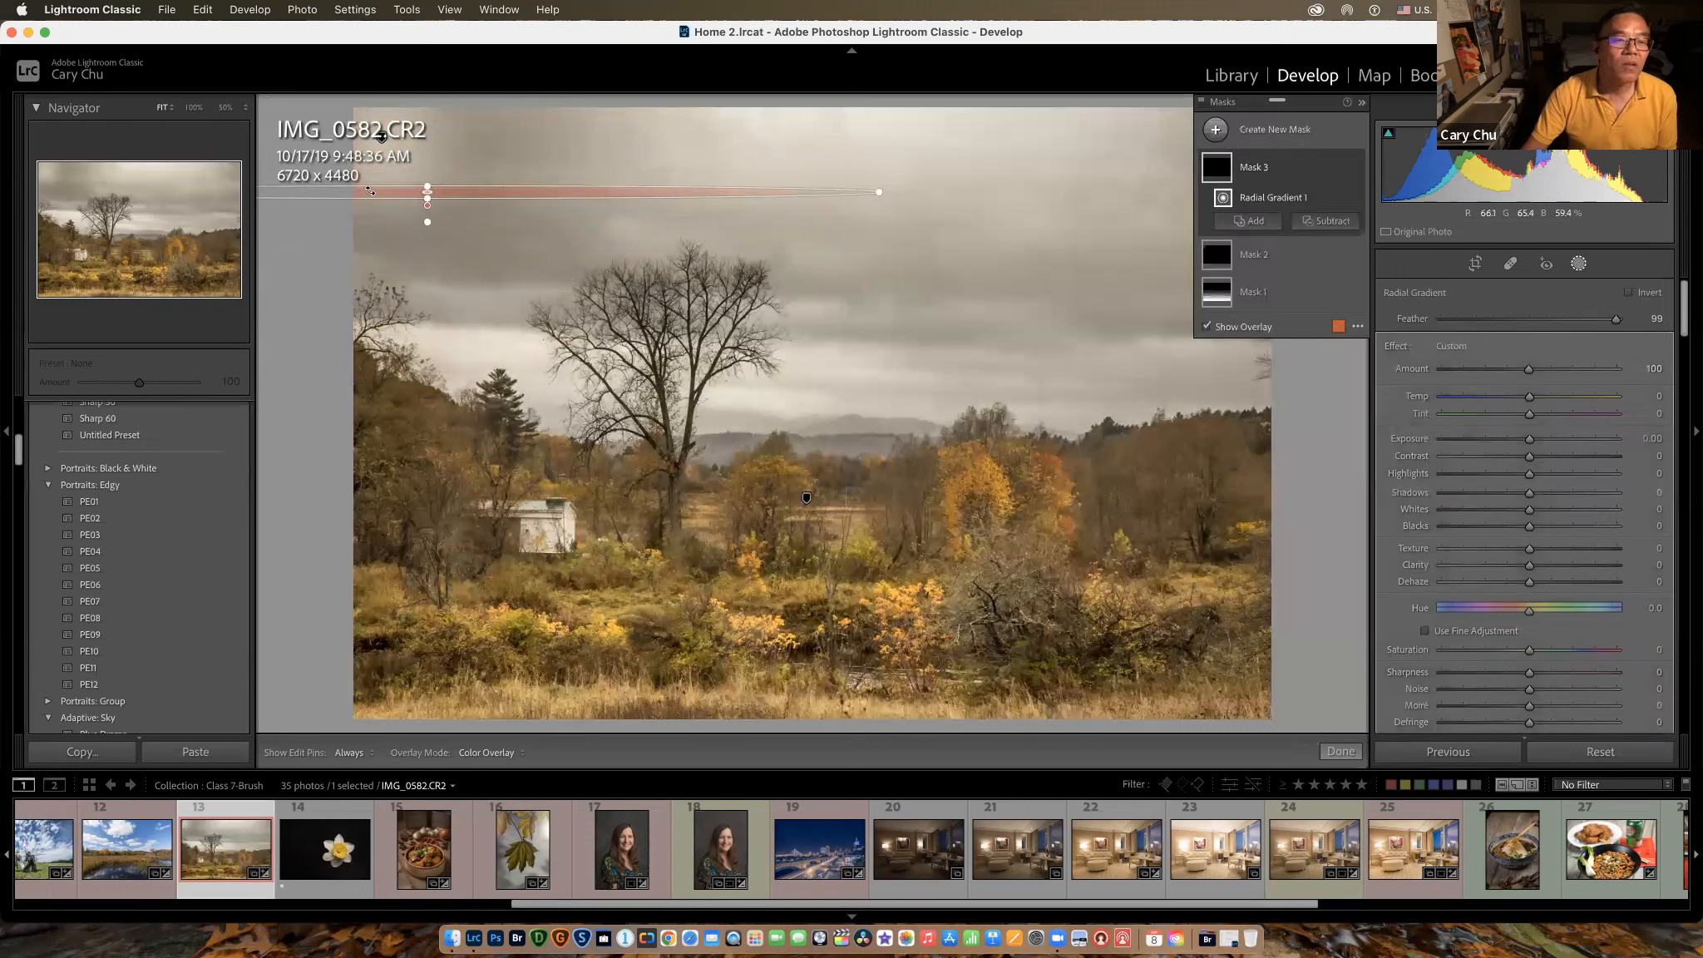
# Step: Rotate the thin radial gradient diagonally across the tree, lengthen it to the bushes and set its Exposure to 0.60
pyautogui.moveTo(426, 205); pyautogui.dragTo(426, 205)
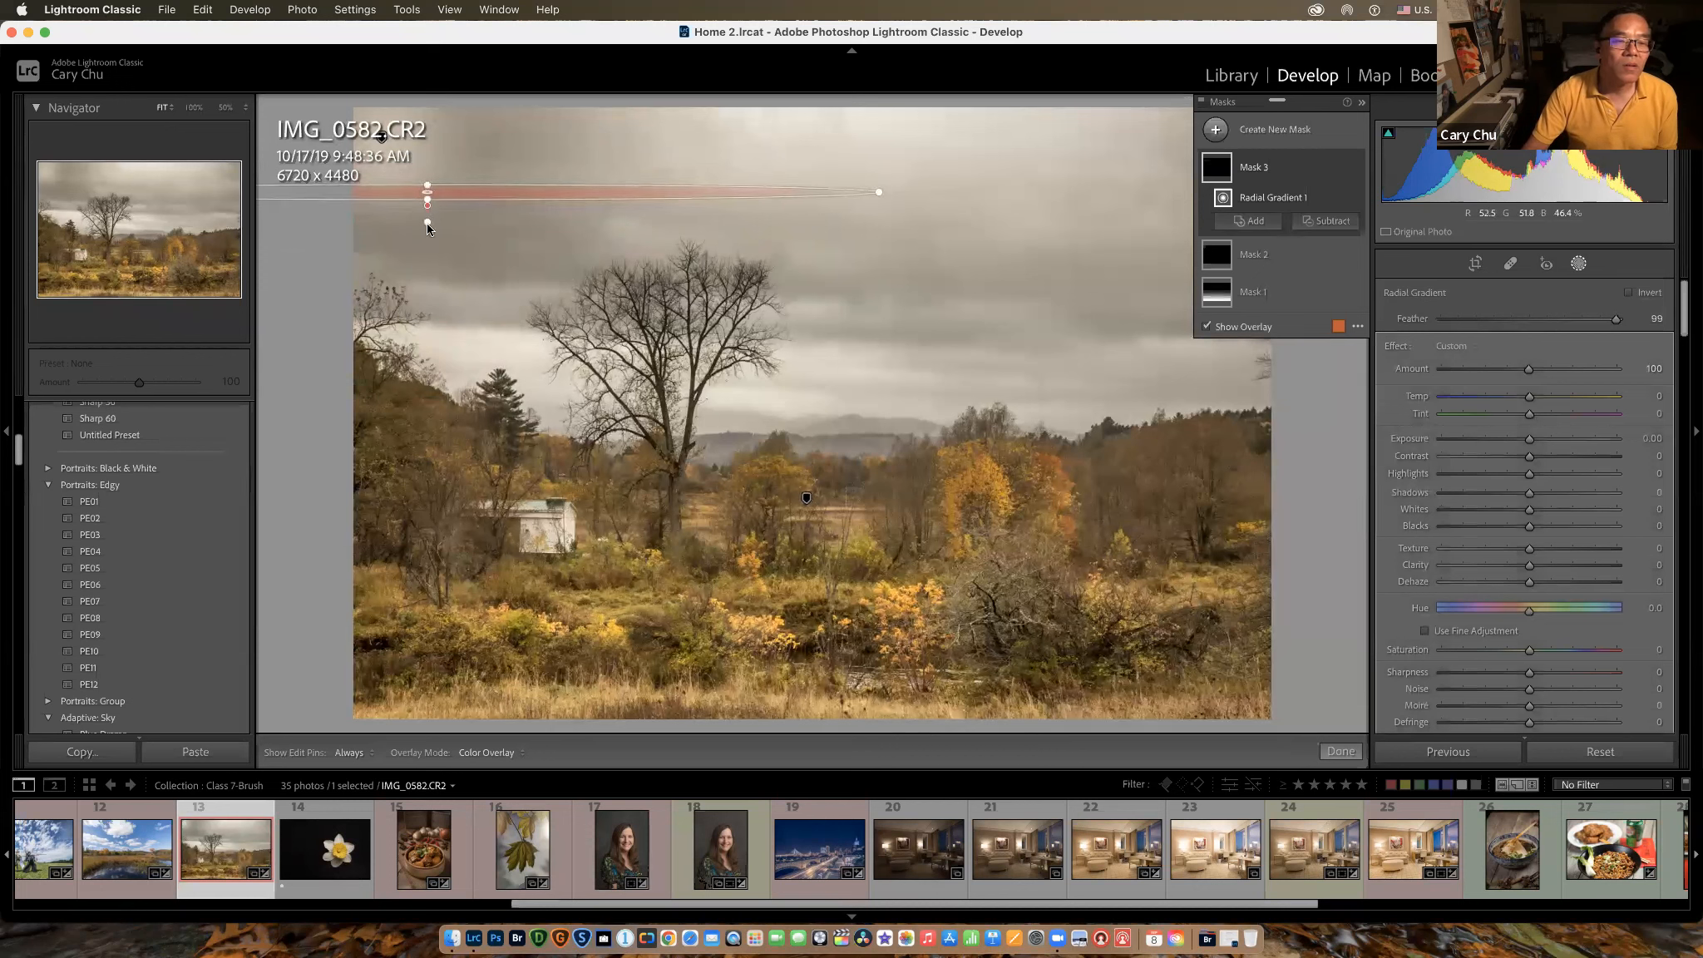
pyautogui.moveTo(426, 221)
pyautogui.mouseDown()
pyautogui.moveTo(408, 215)
pyautogui.moveTo(444, 196)
pyautogui.mouseUp()
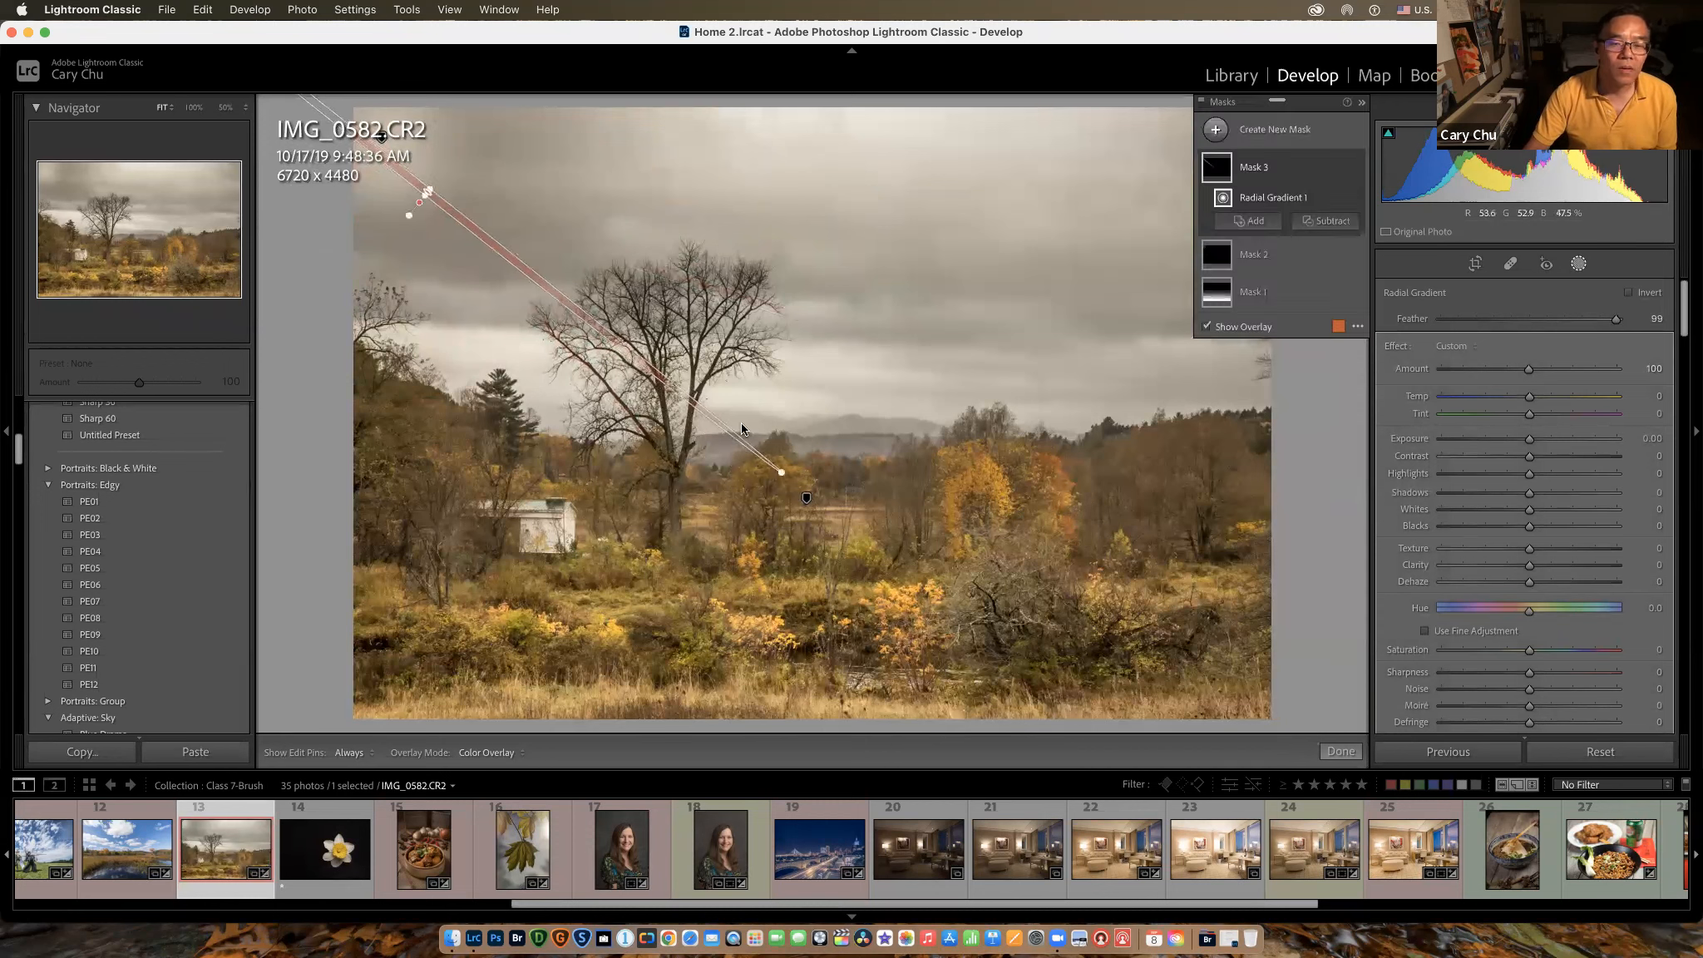
pyautogui.moveTo(782, 473); pyautogui.dragTo(905, 570)
pyautogui.moveTo(1529, 438)
pyautogui.mouseDown()
pyautogui.moveTo(1590, 449)
pyautogui.moveTo(1542, 446)
pyautogui.mouseUp()
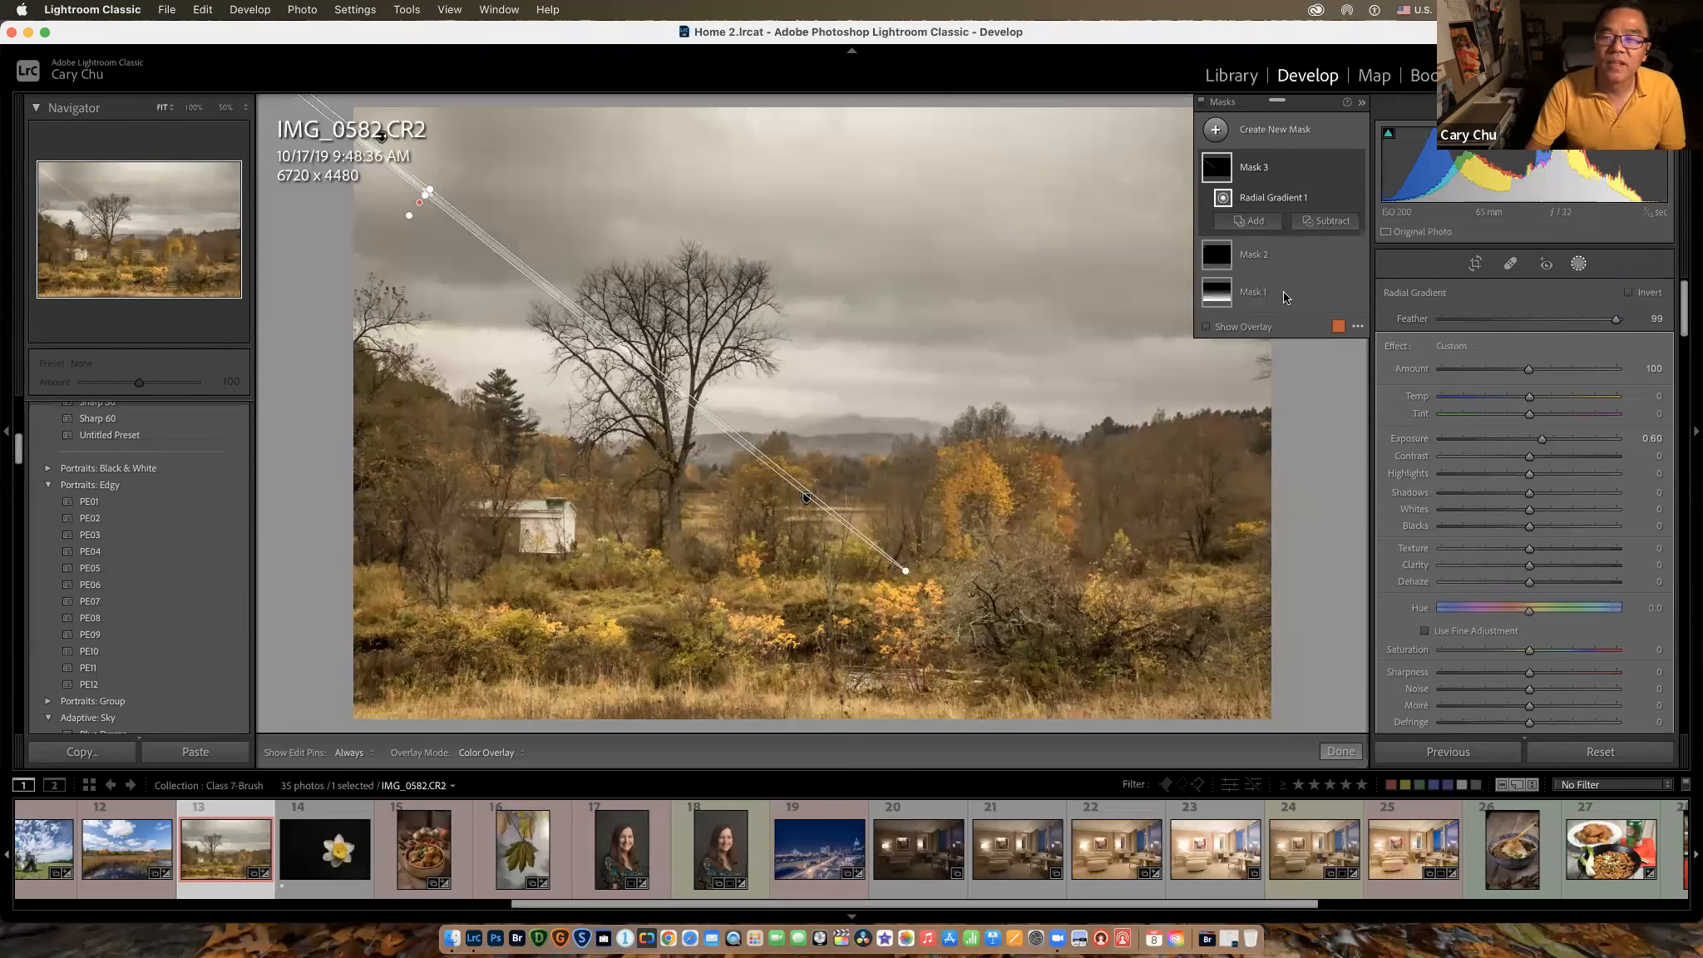
# Step: Duplicate the diagonal light-beam mask, Mask 3
pyautogui.click(1339, 169)
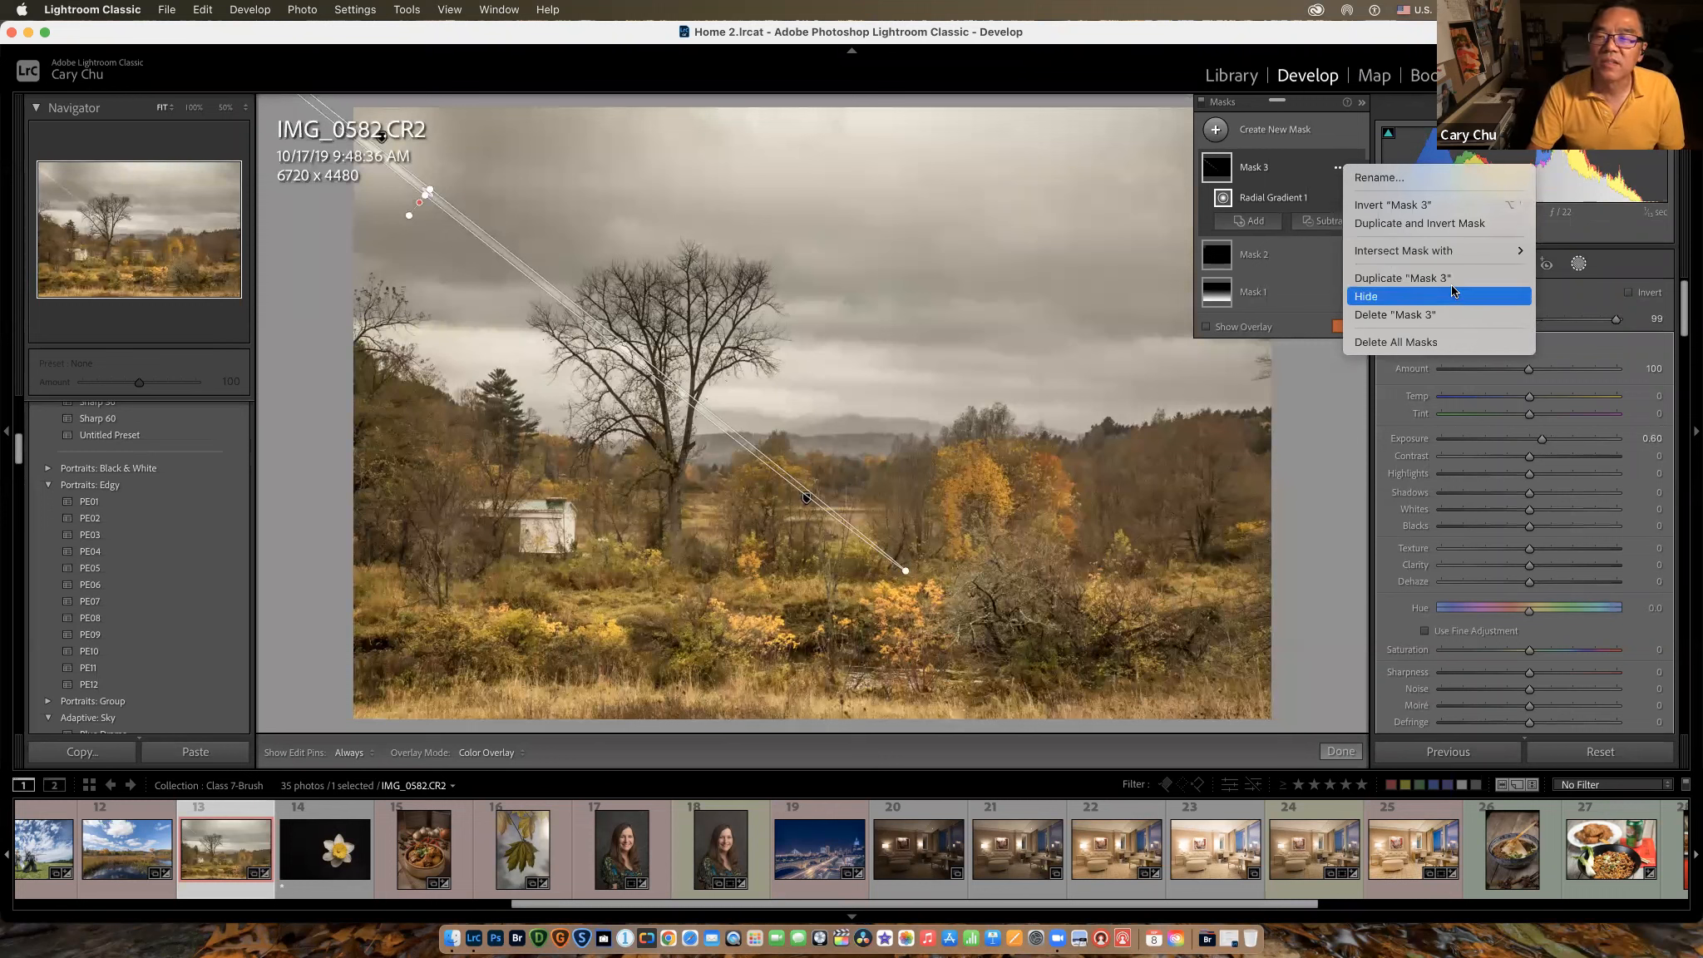
pyautogui.click(1414, 278)
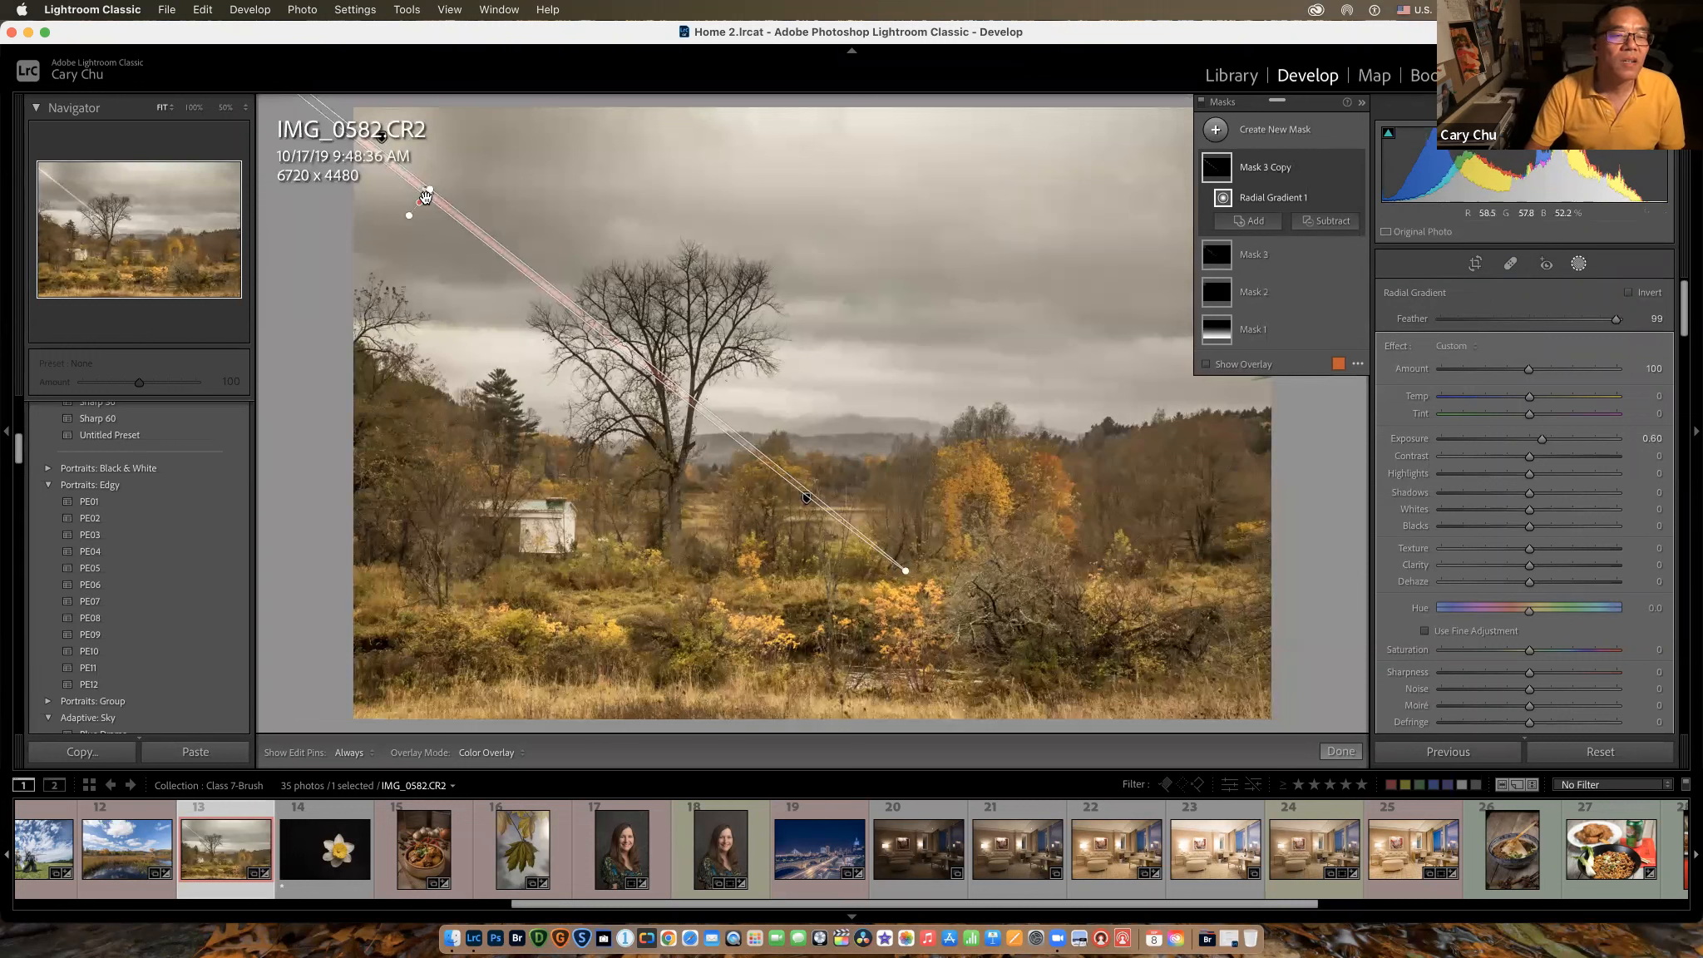
# Step: Shift the copied light beam beside the original, rotate it toward the orange tree, narrow it to a thin ray and finish masking
pyautogui.moveTo(425, 196); pyautogui.dragTo(449, 188)
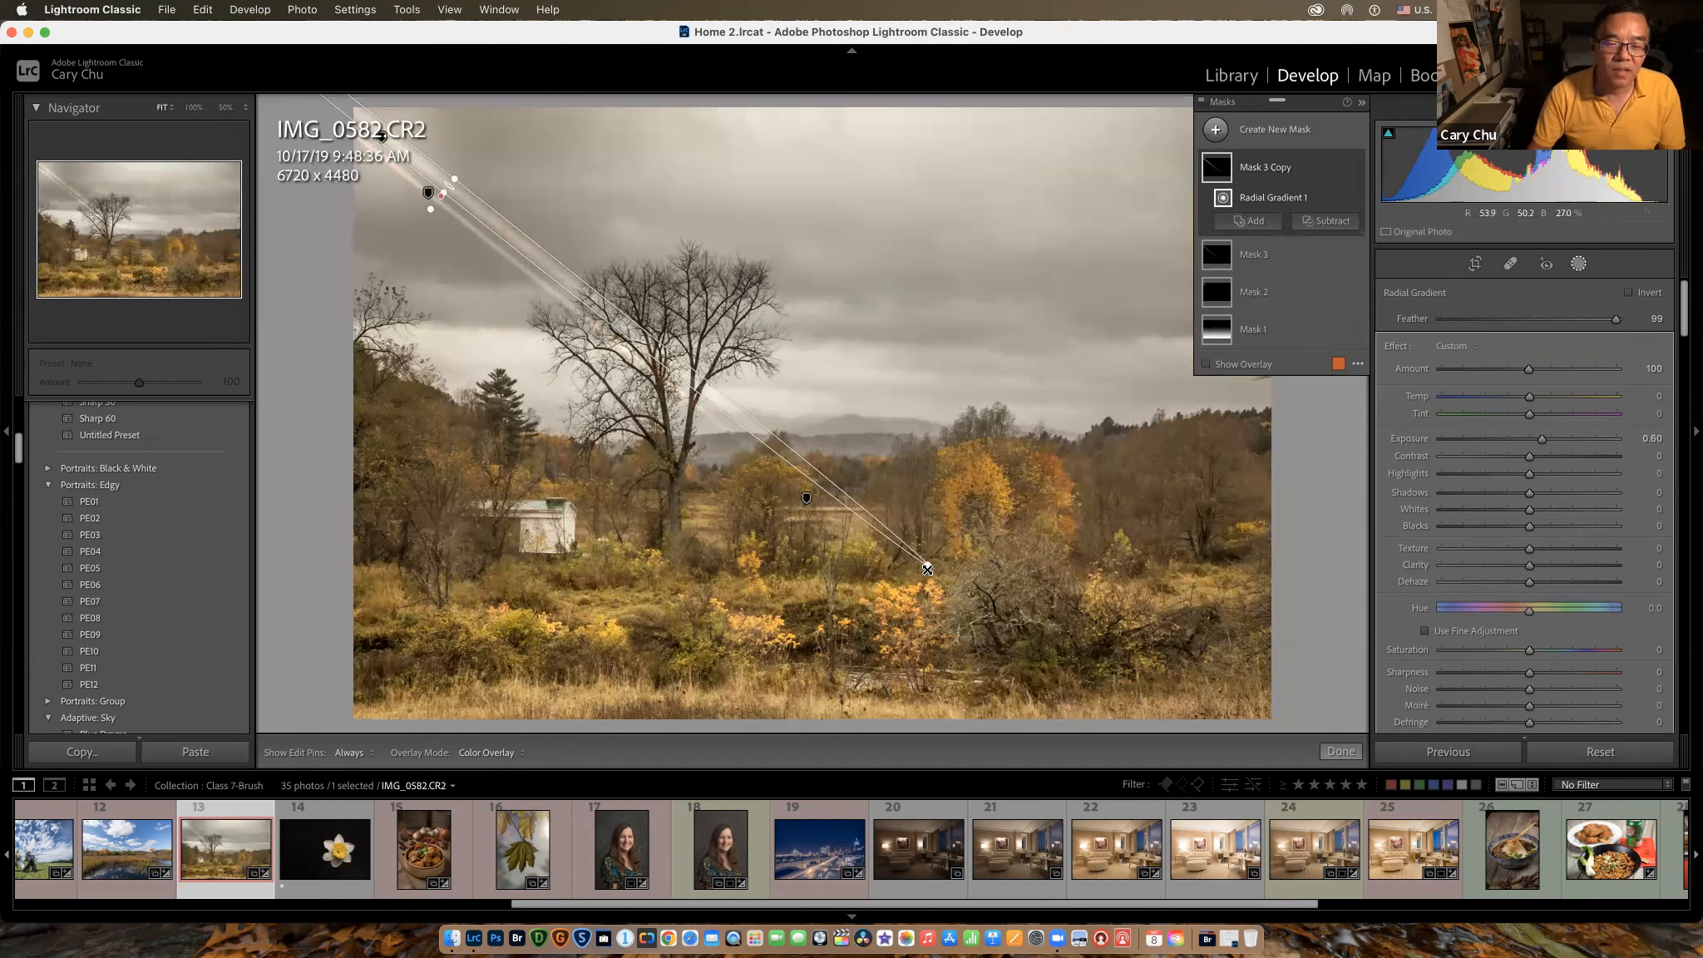
pyautogui.moveTo(432, 211); pyautogui.dragTo(434, 191)
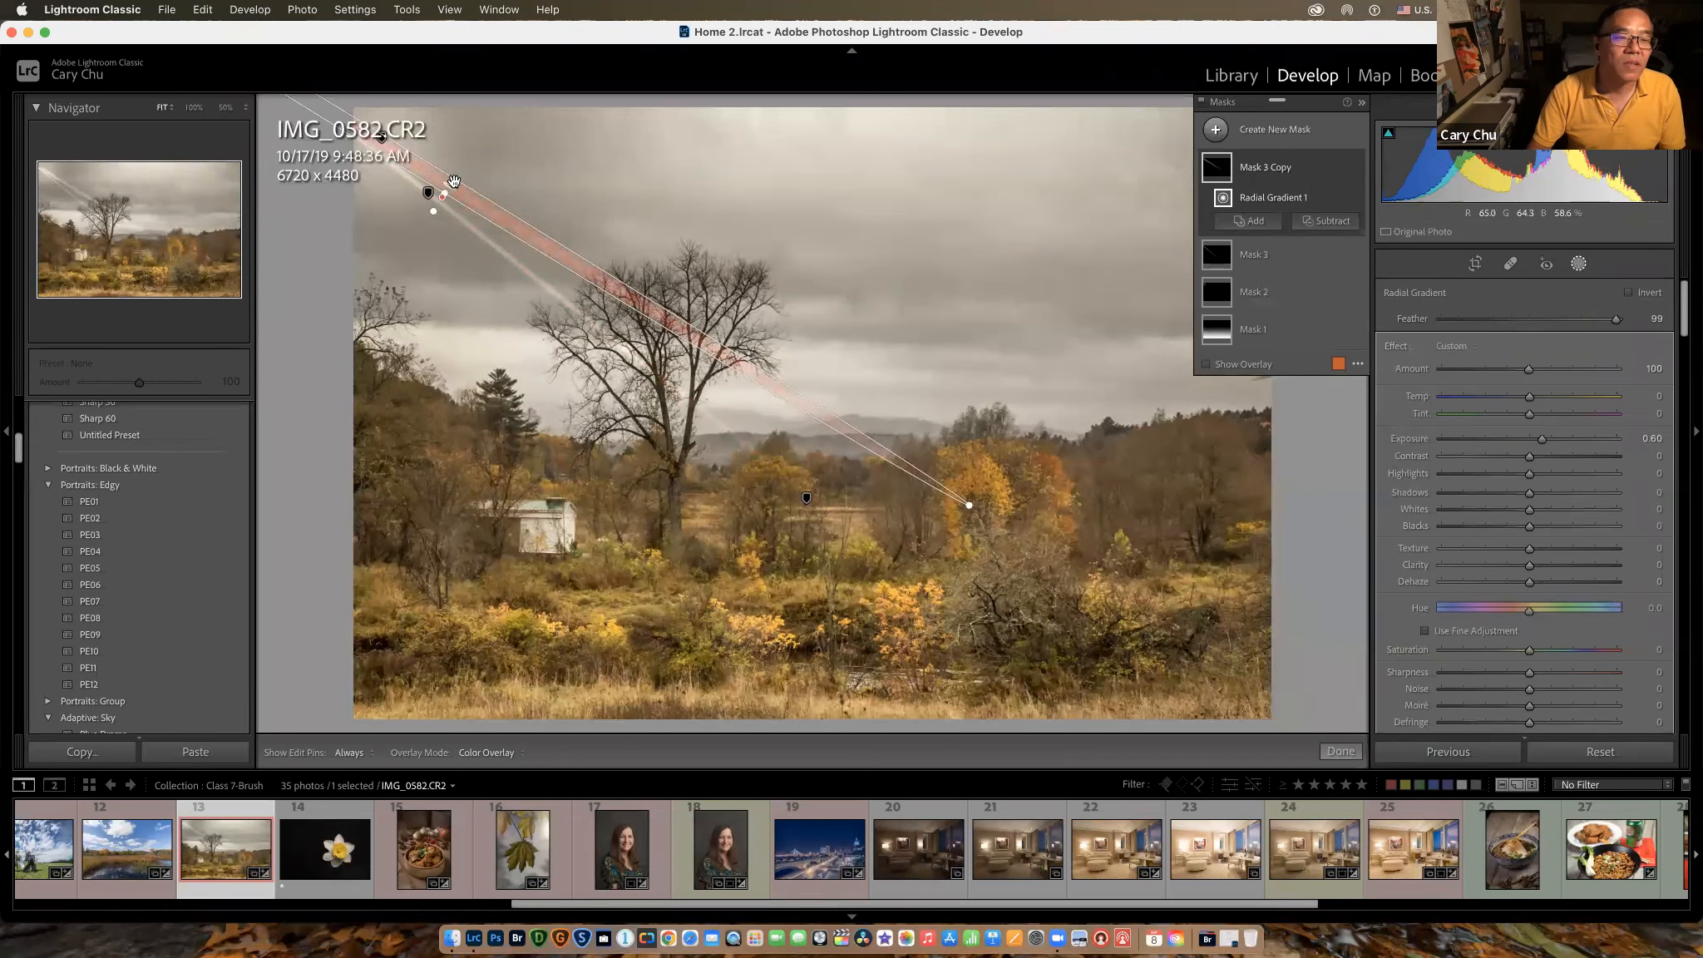
pyautogui.moveTo(454, 179); pyautogui.dragTo(453, 188)
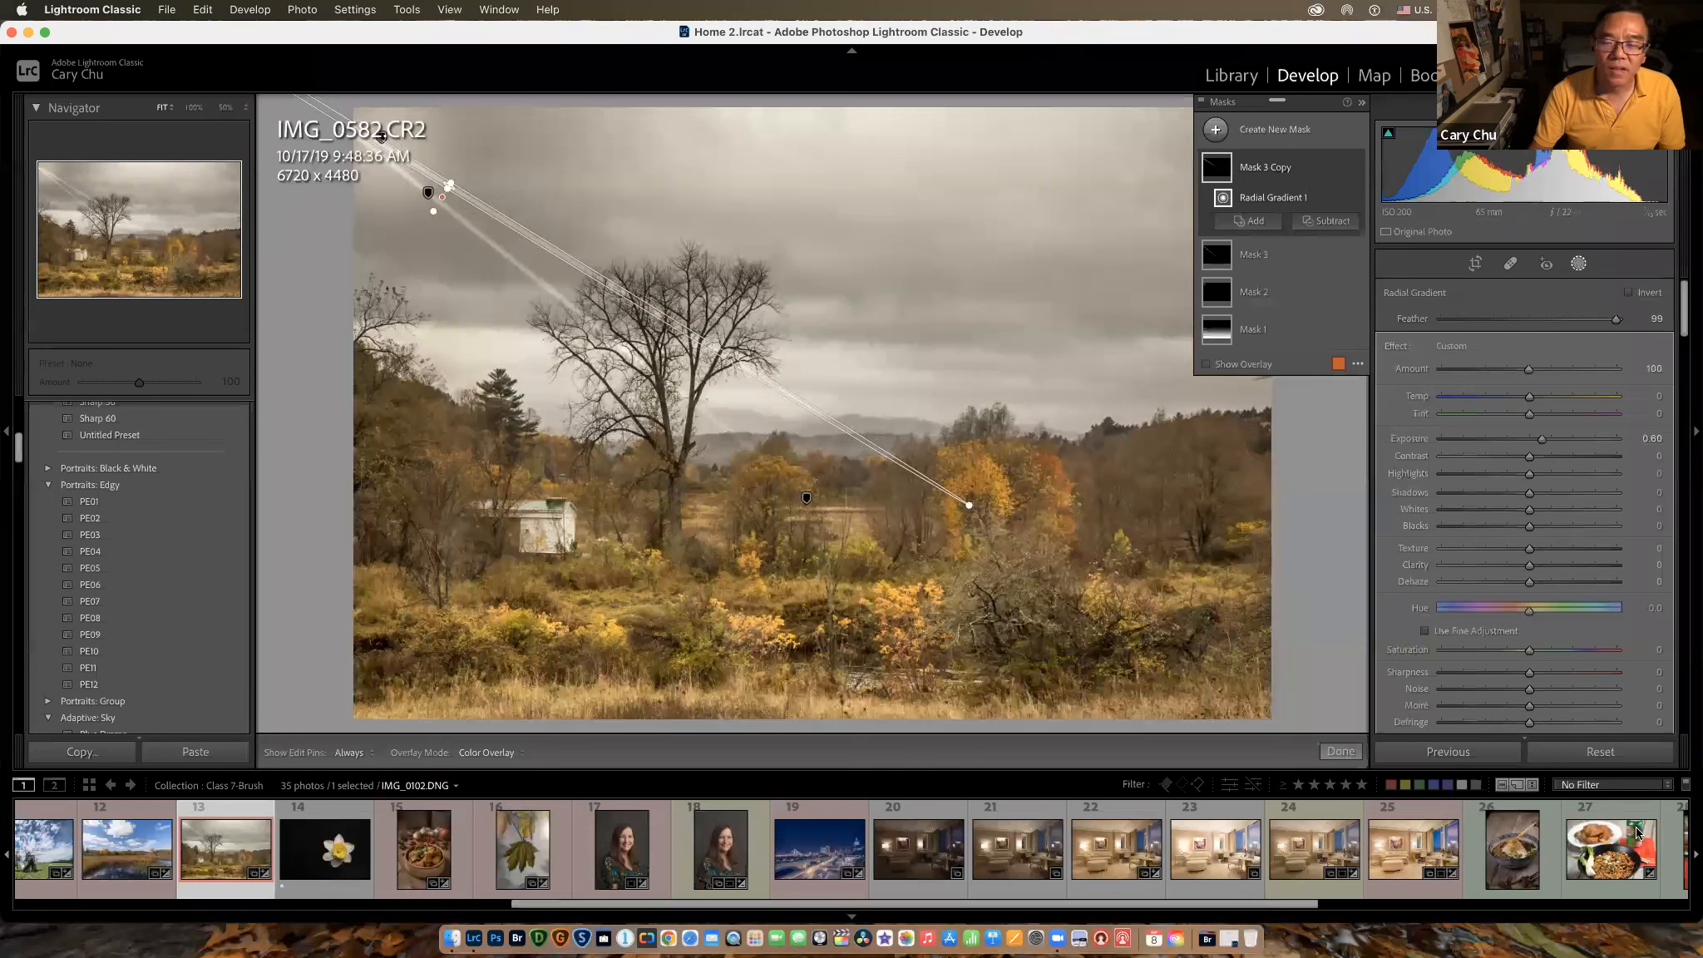
pyautogui.click(1341, 752)
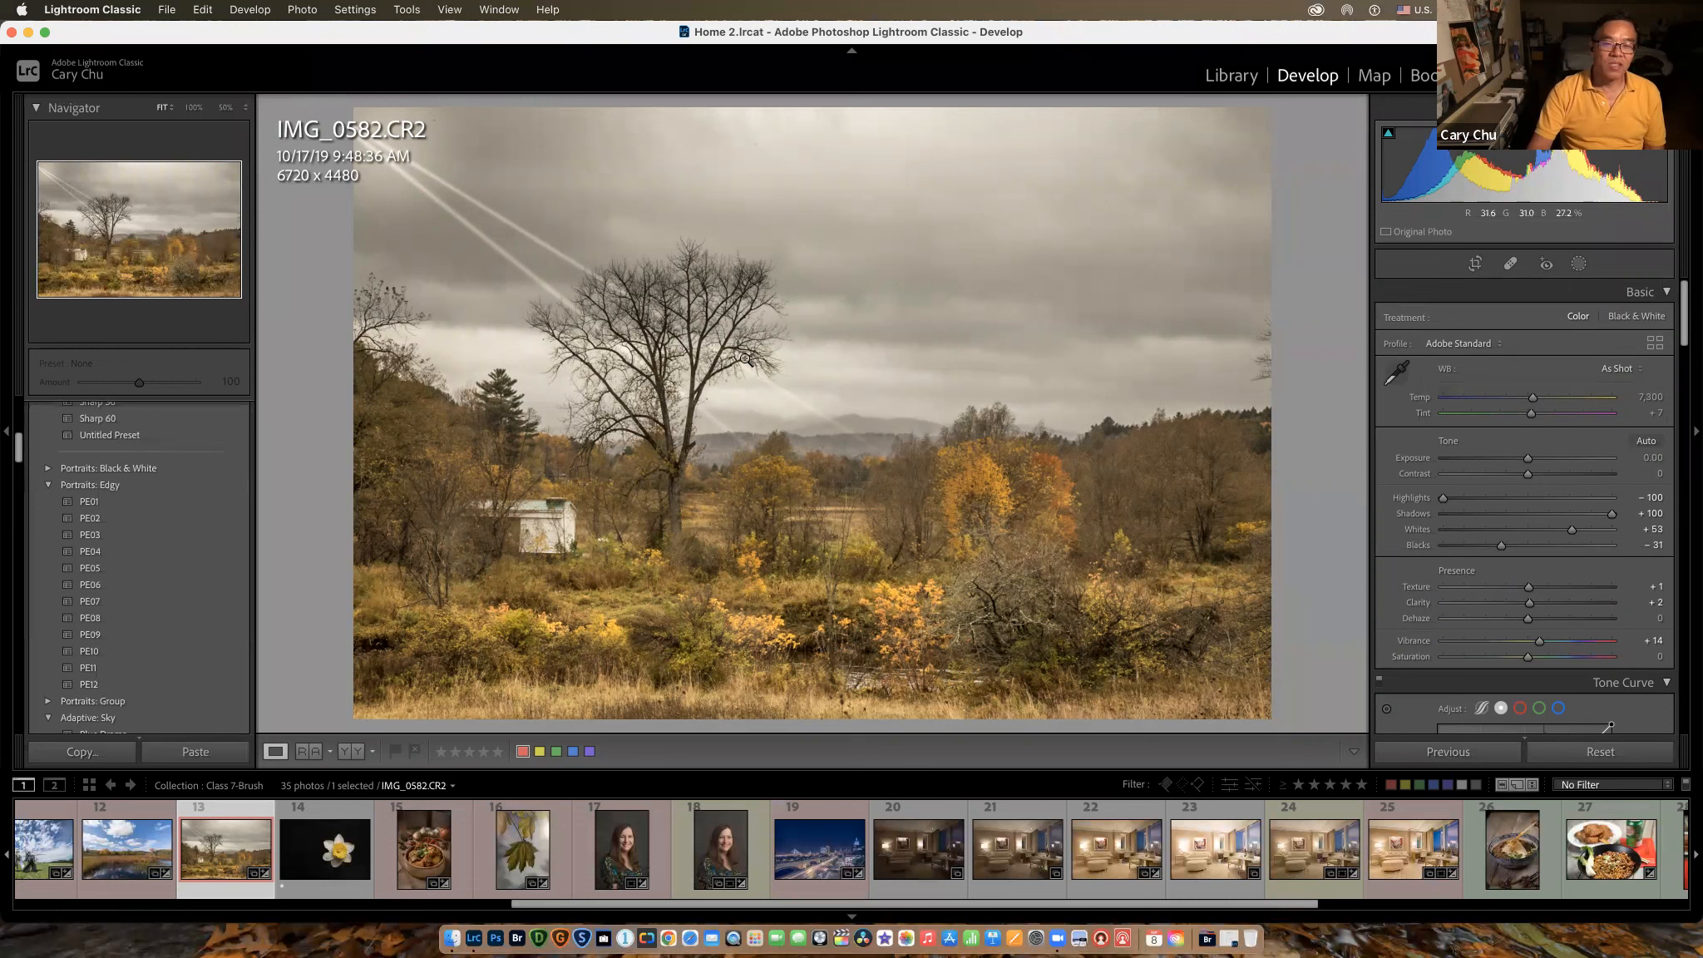
# Step: Reopen masking and soften the Mask 3 Copy light beam with Feather 100 and Amount 41
pyautogui.click(1580, 264)
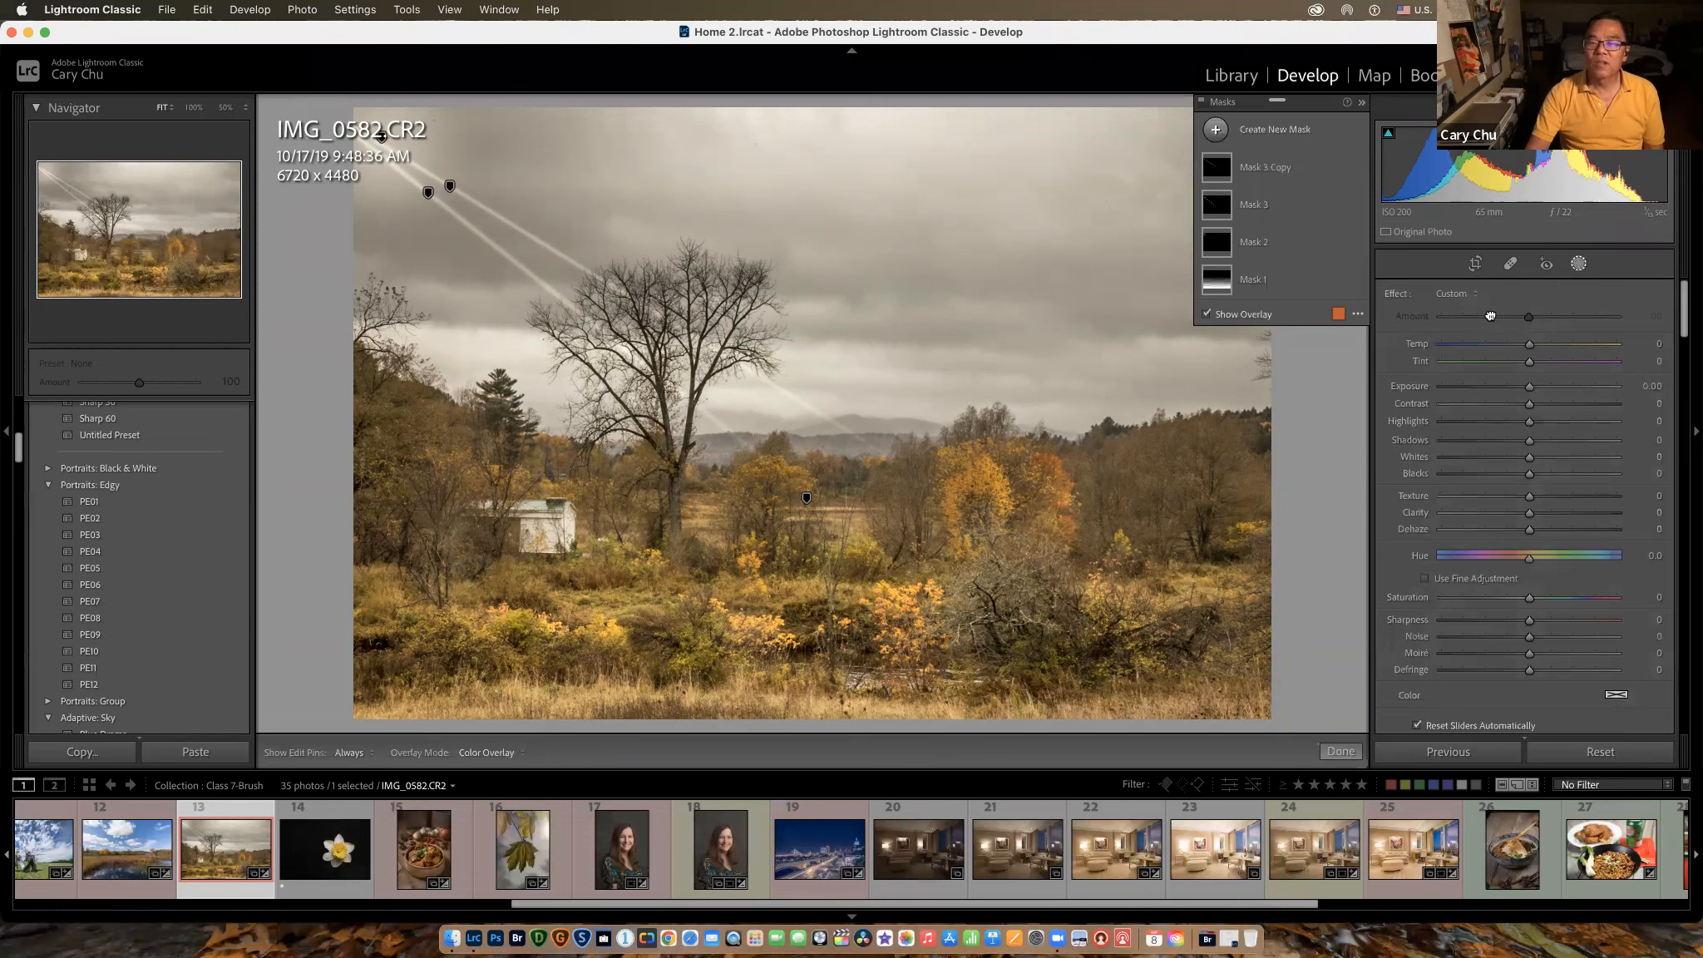
pyautogui.click(1217, 167)
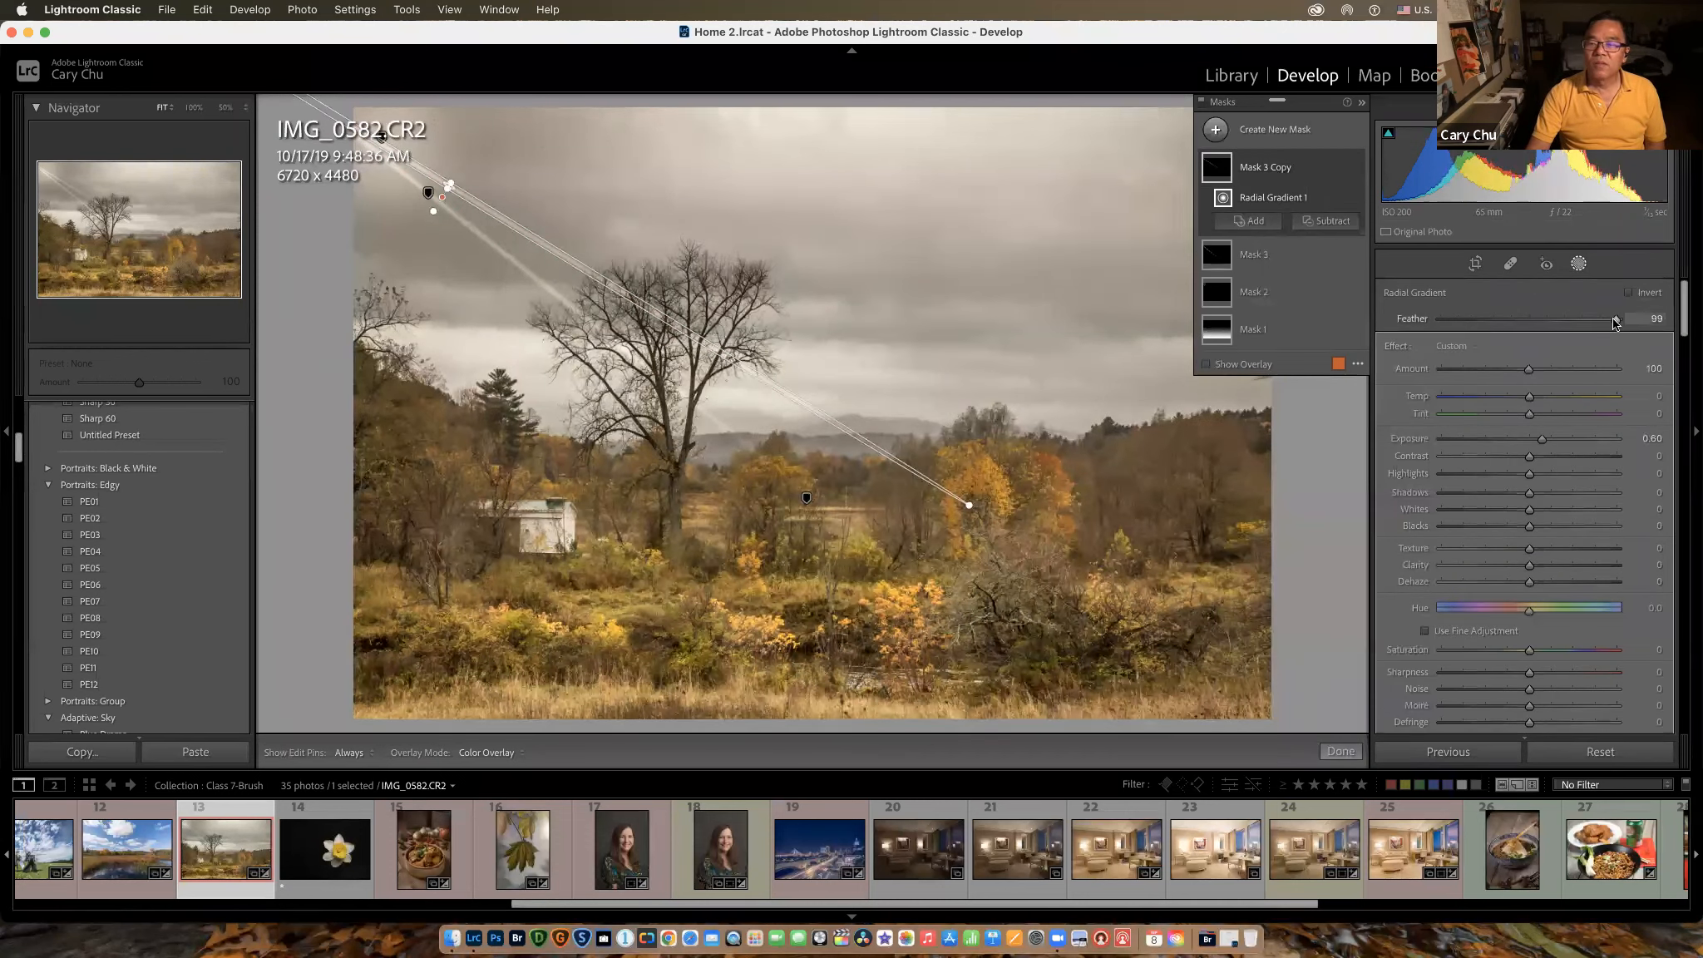
pyautogui.moveTo(1615, 323); pyautogui.dragTo(1633, 324)
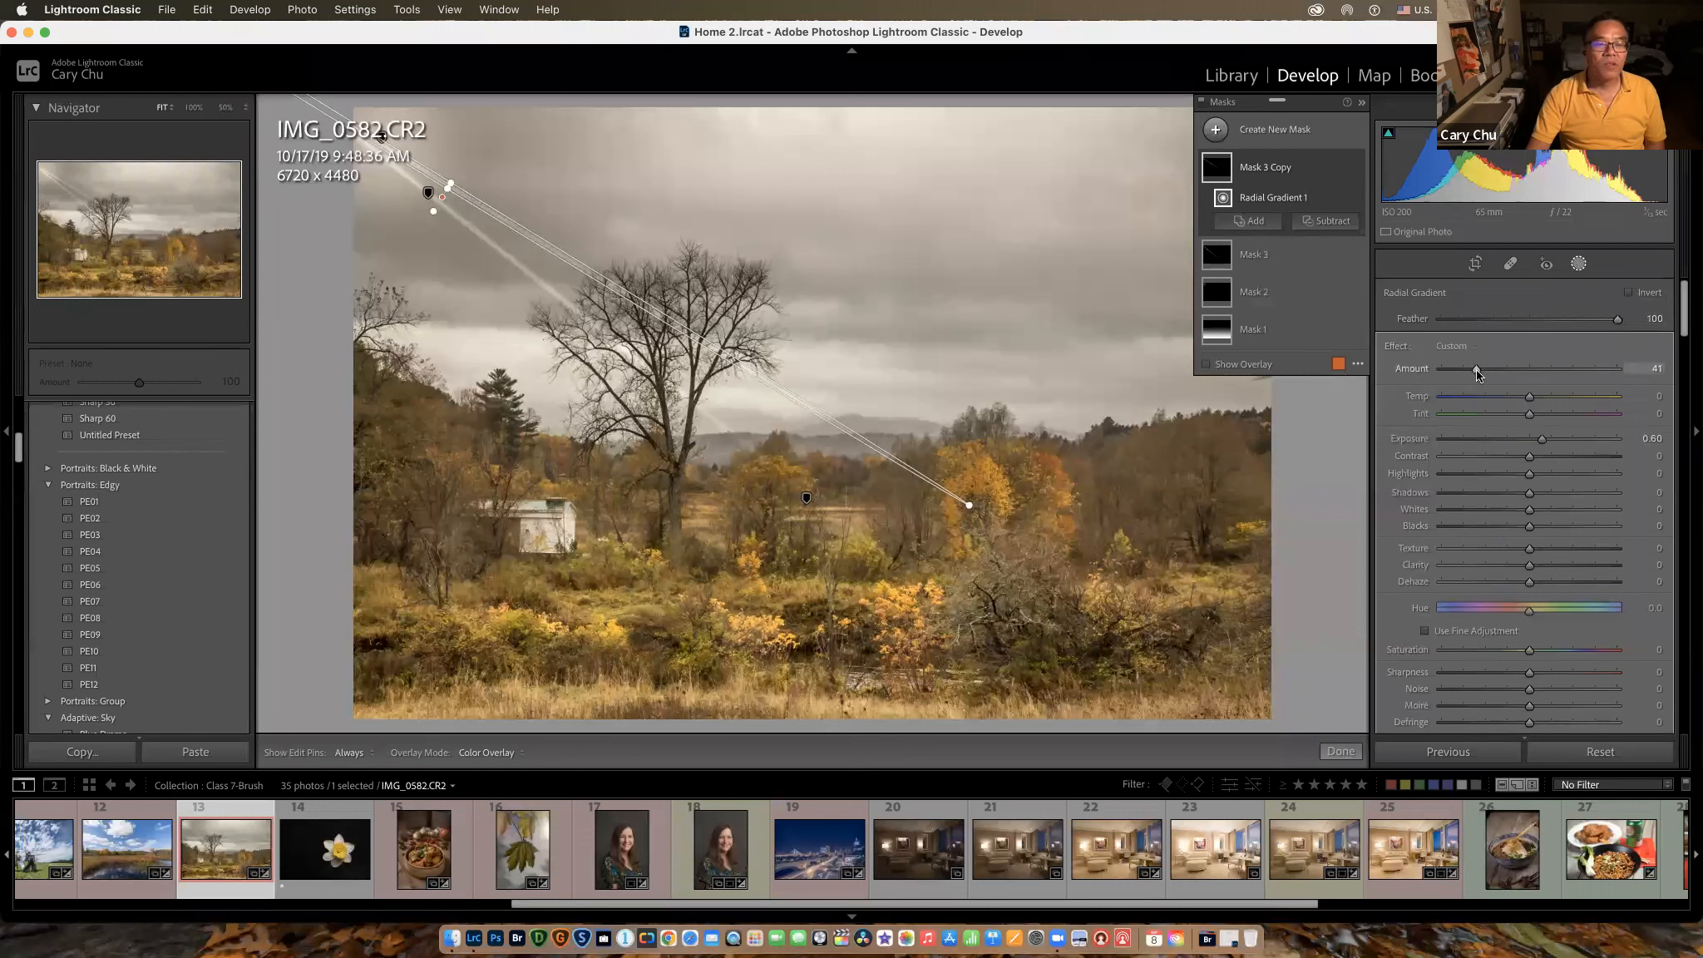
# Step: Soften the original Mask 3 light beam with Exposure 0.35 and Amount 69, and finish masking
pyautogui.click(1256, 254)
pyautogui.click(1511, 441)
pyautogui.moveTo(1511, 441); pyautogui.dragTo(1545, 445)
pyautogui.moveTo(1529, 369); pyautogui.dragTo(1513, 370)
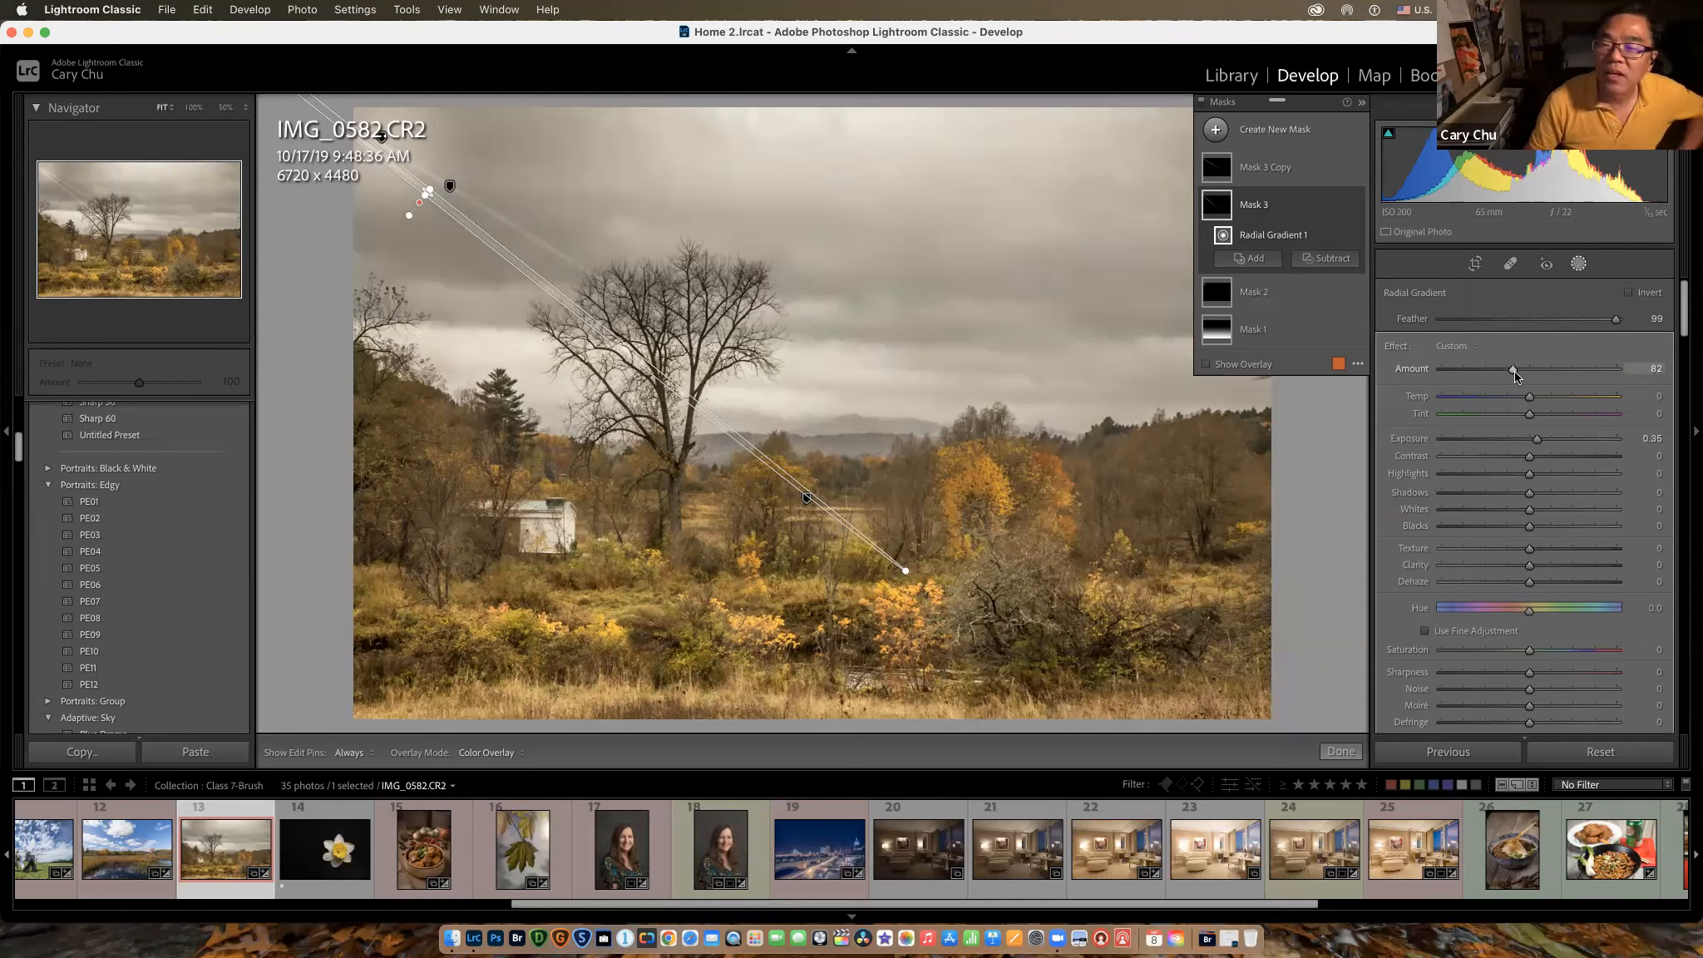
pyautogui.moveTo(1510, 371); pyautogui.dragTo(1501, 371)
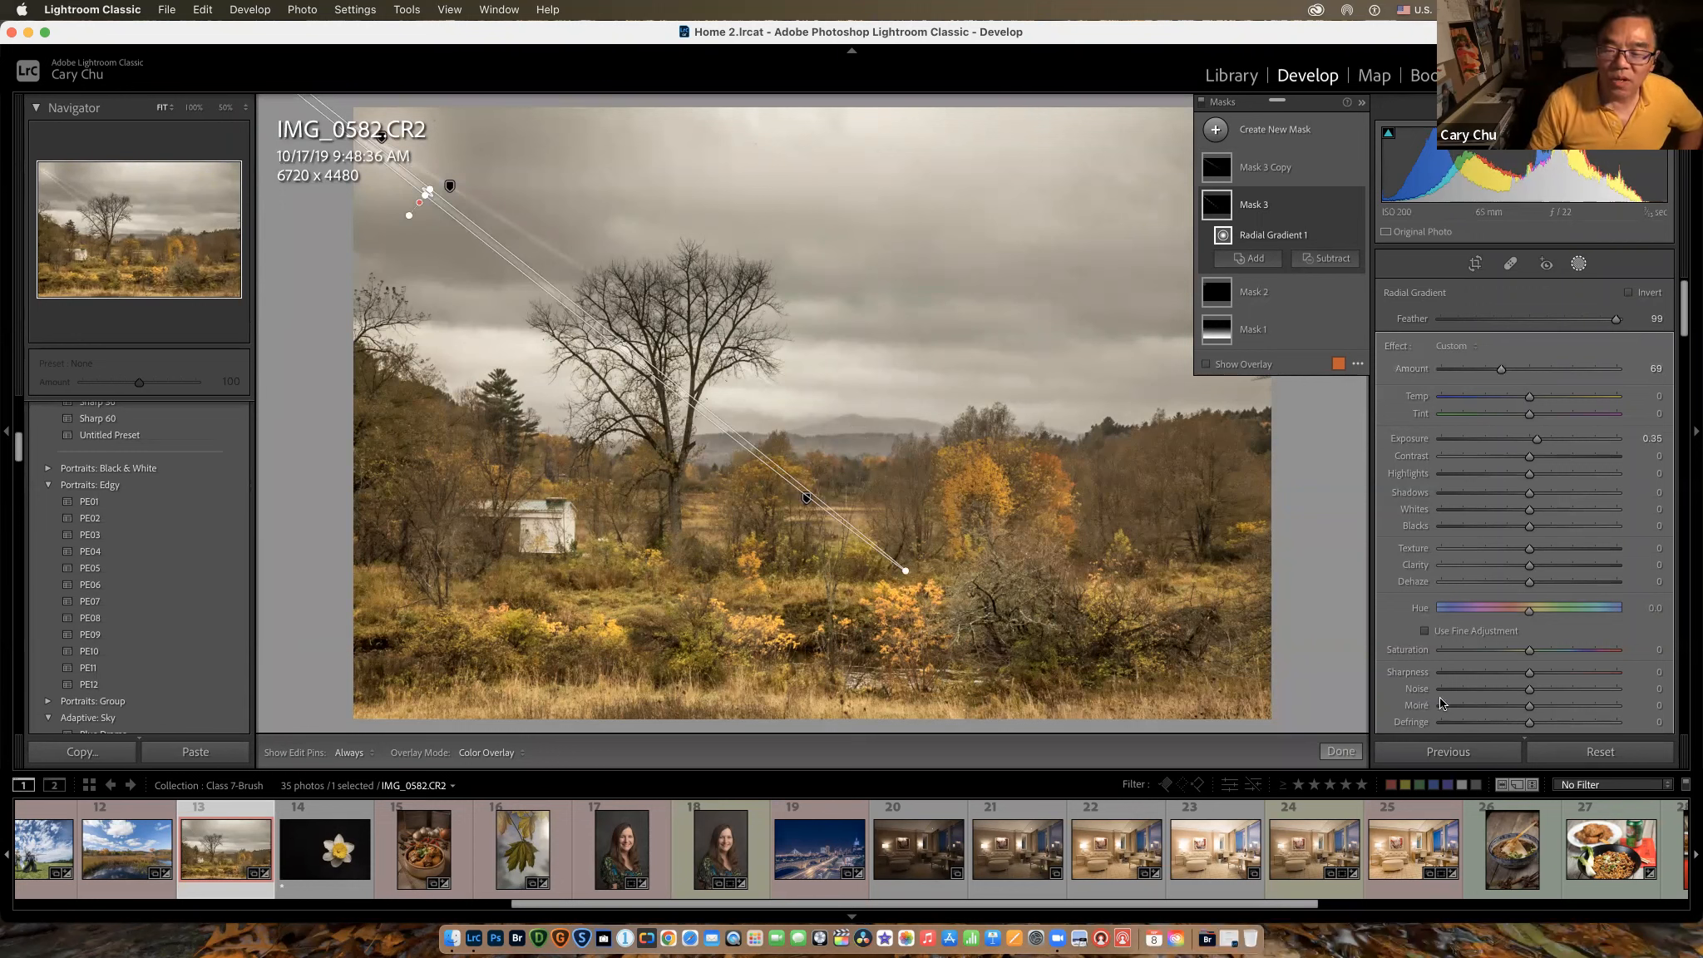
pyautogui.click(1341, 751)
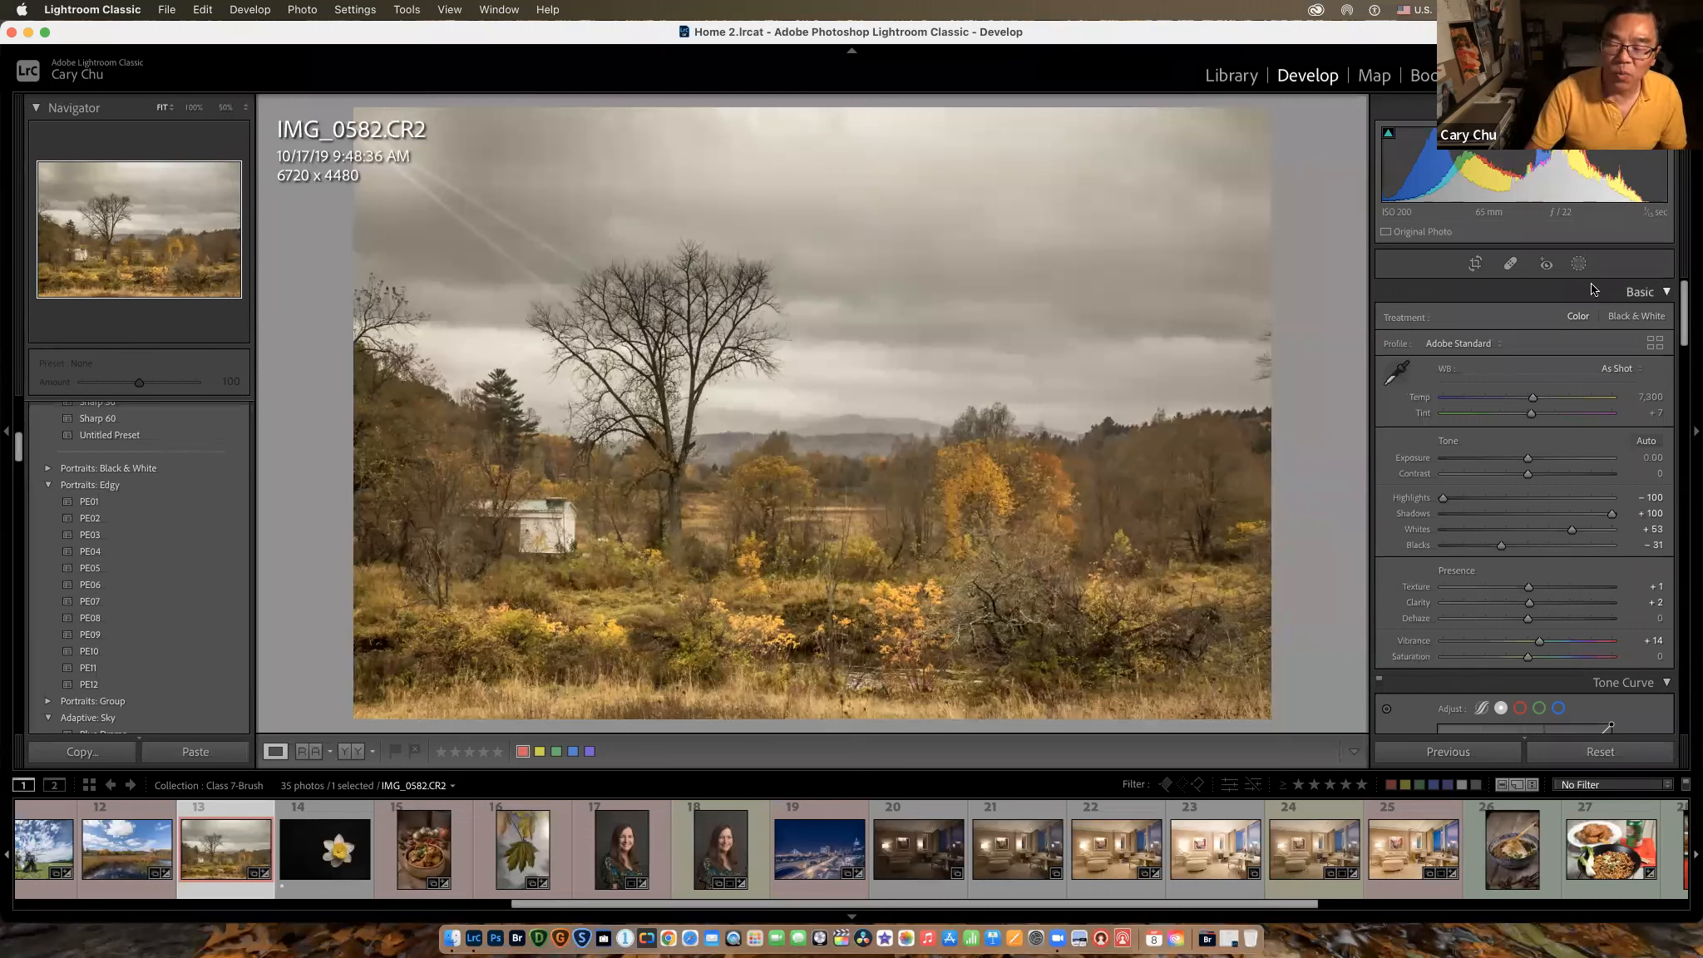
# Step: Open IMG_0075.DNG and add a radial gradient mask centred on the noodle bowl, tilted diagonally
pyautogui.click(1520, 859)
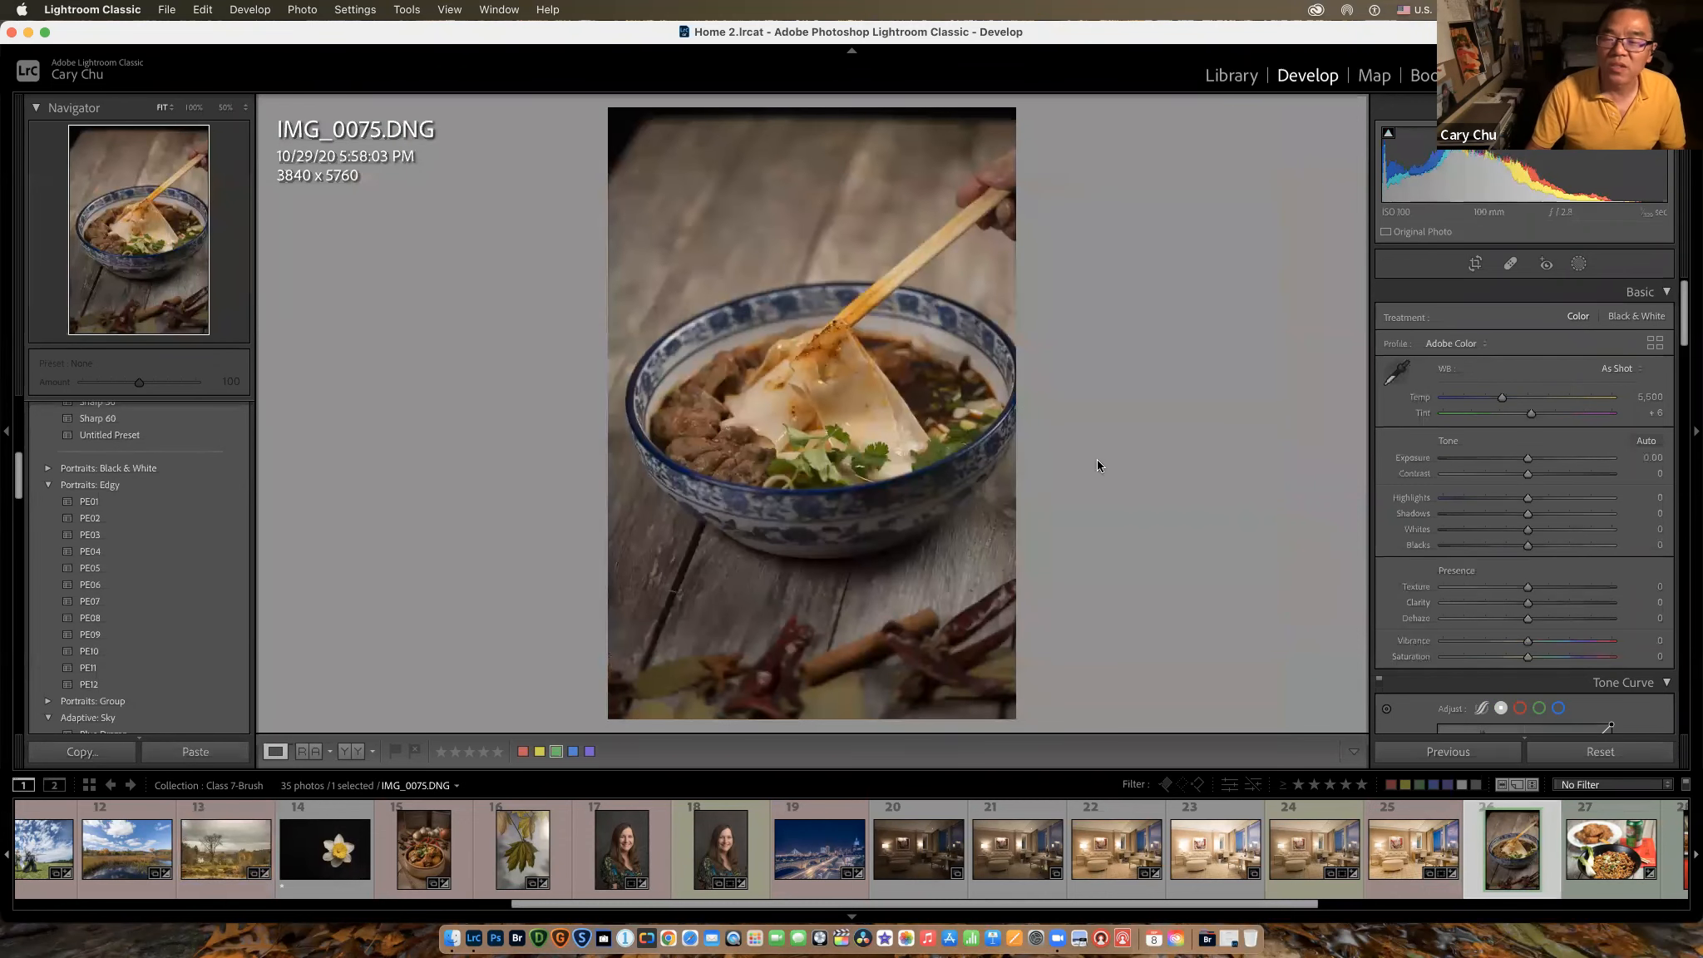
pyautogui.click(1579, 264)
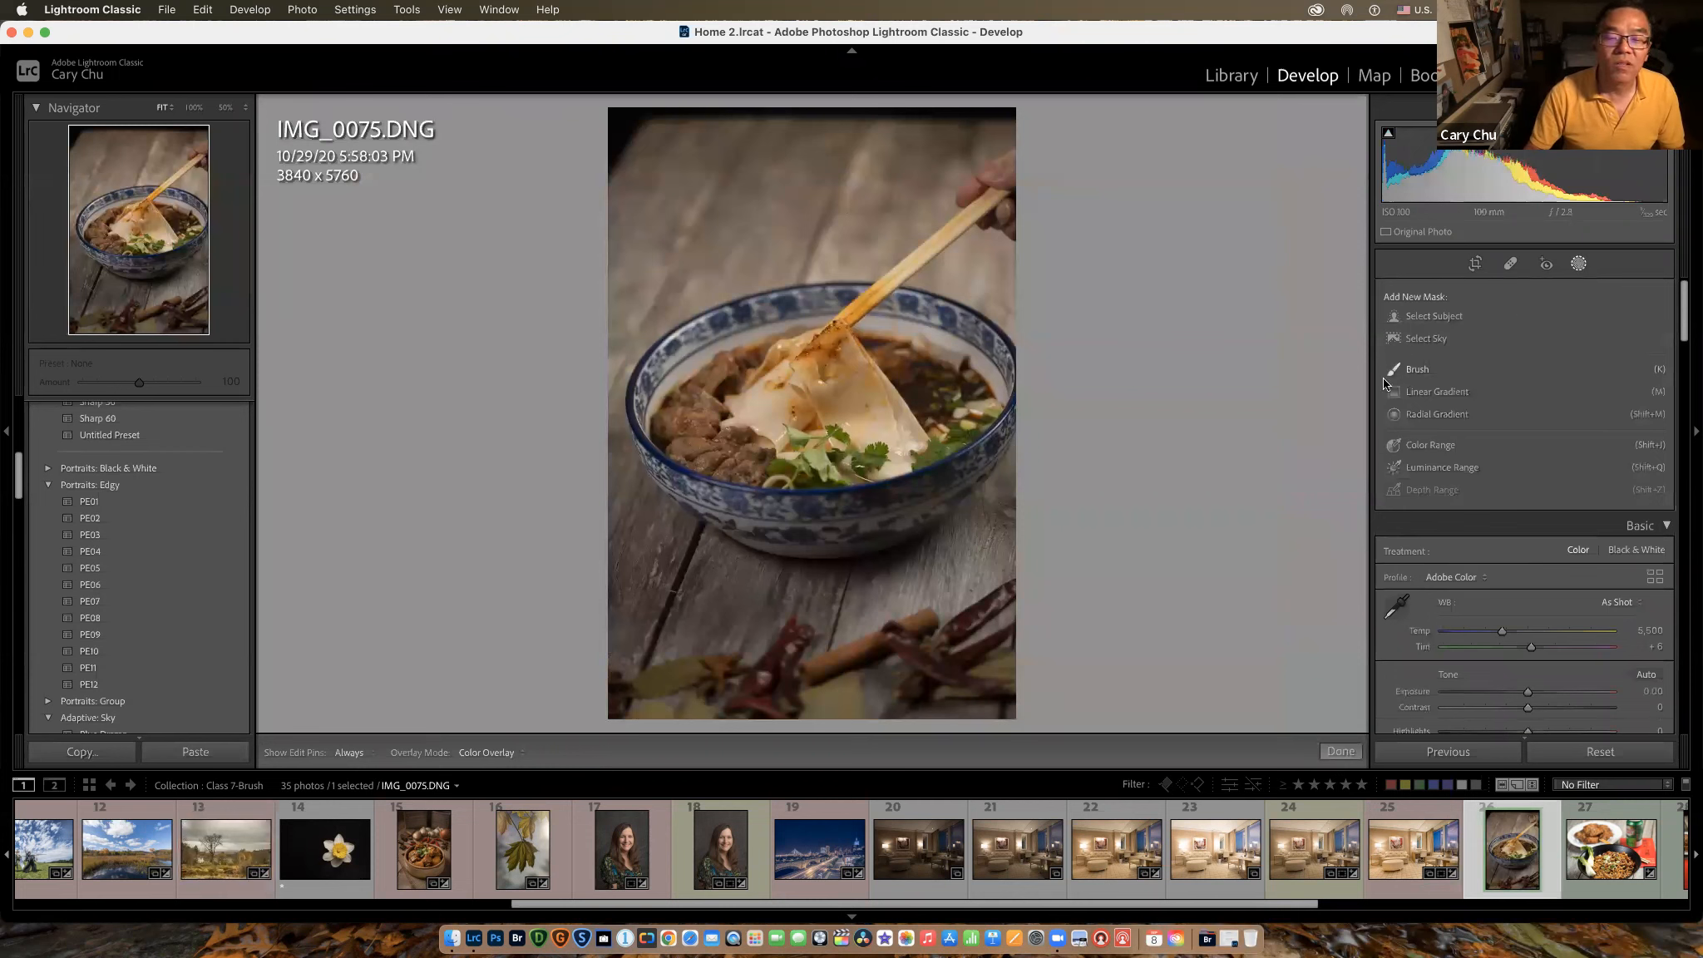
pyautogui.click(1414, 414)
pyautogui.moveTo(765, 358); pyautogui.dragTo(887, 534)
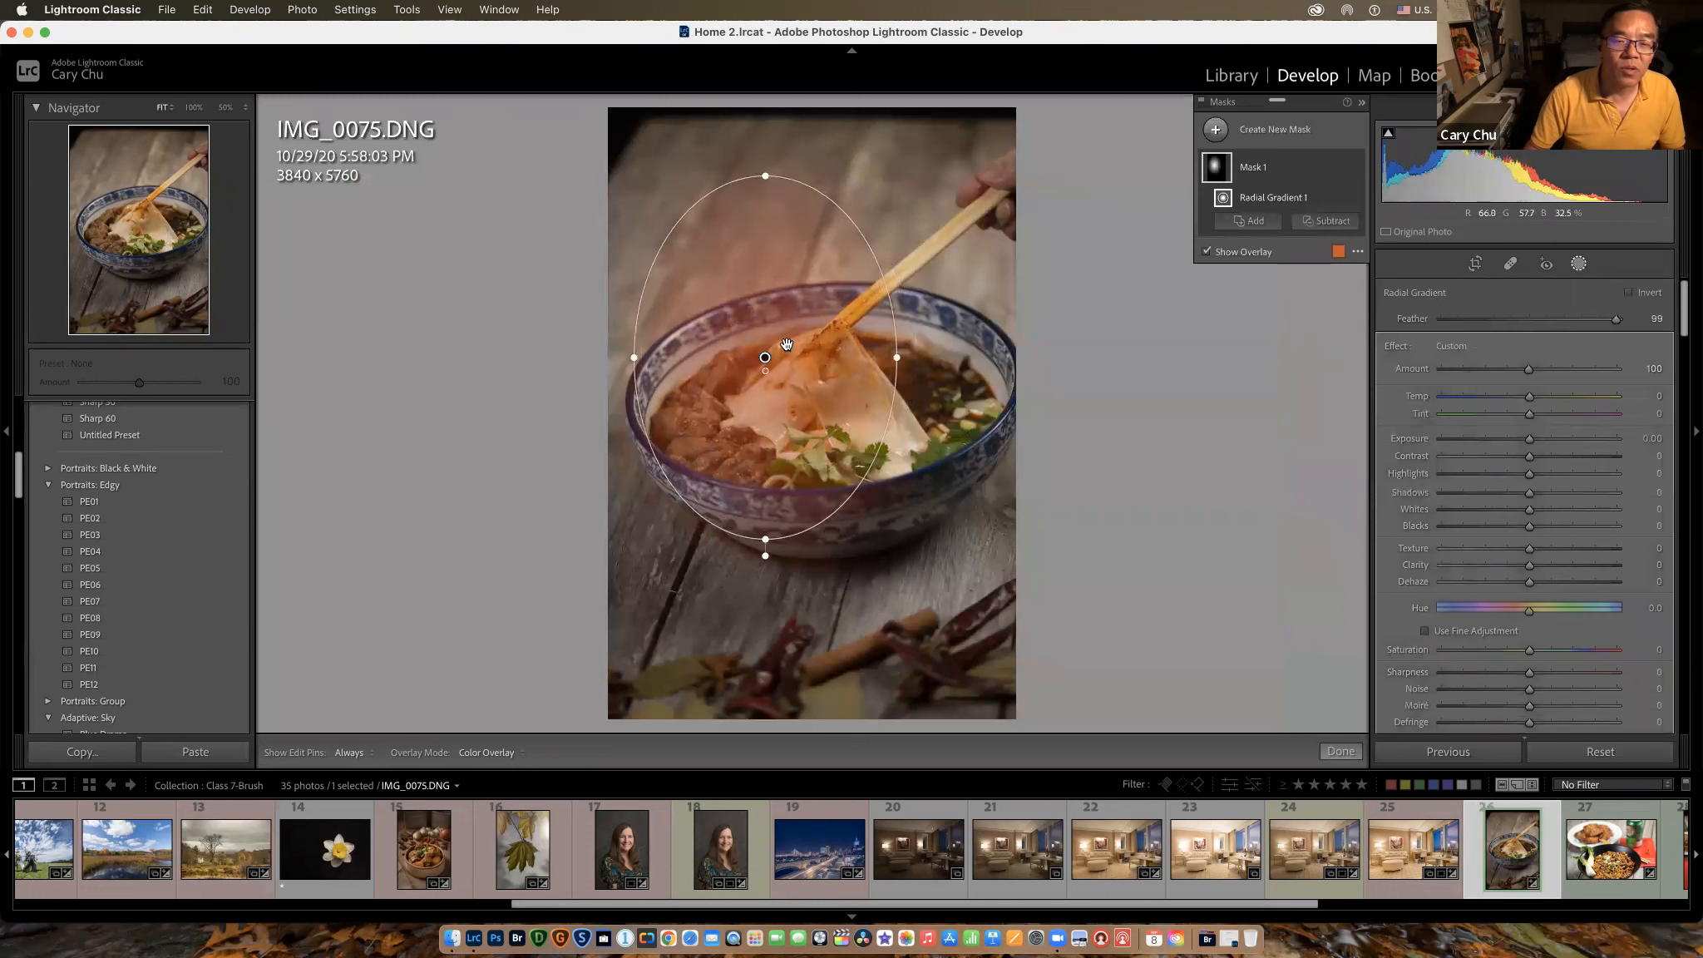
pyautogui.moveTo(765, 359); pyautogui.dragTo(825, 401)
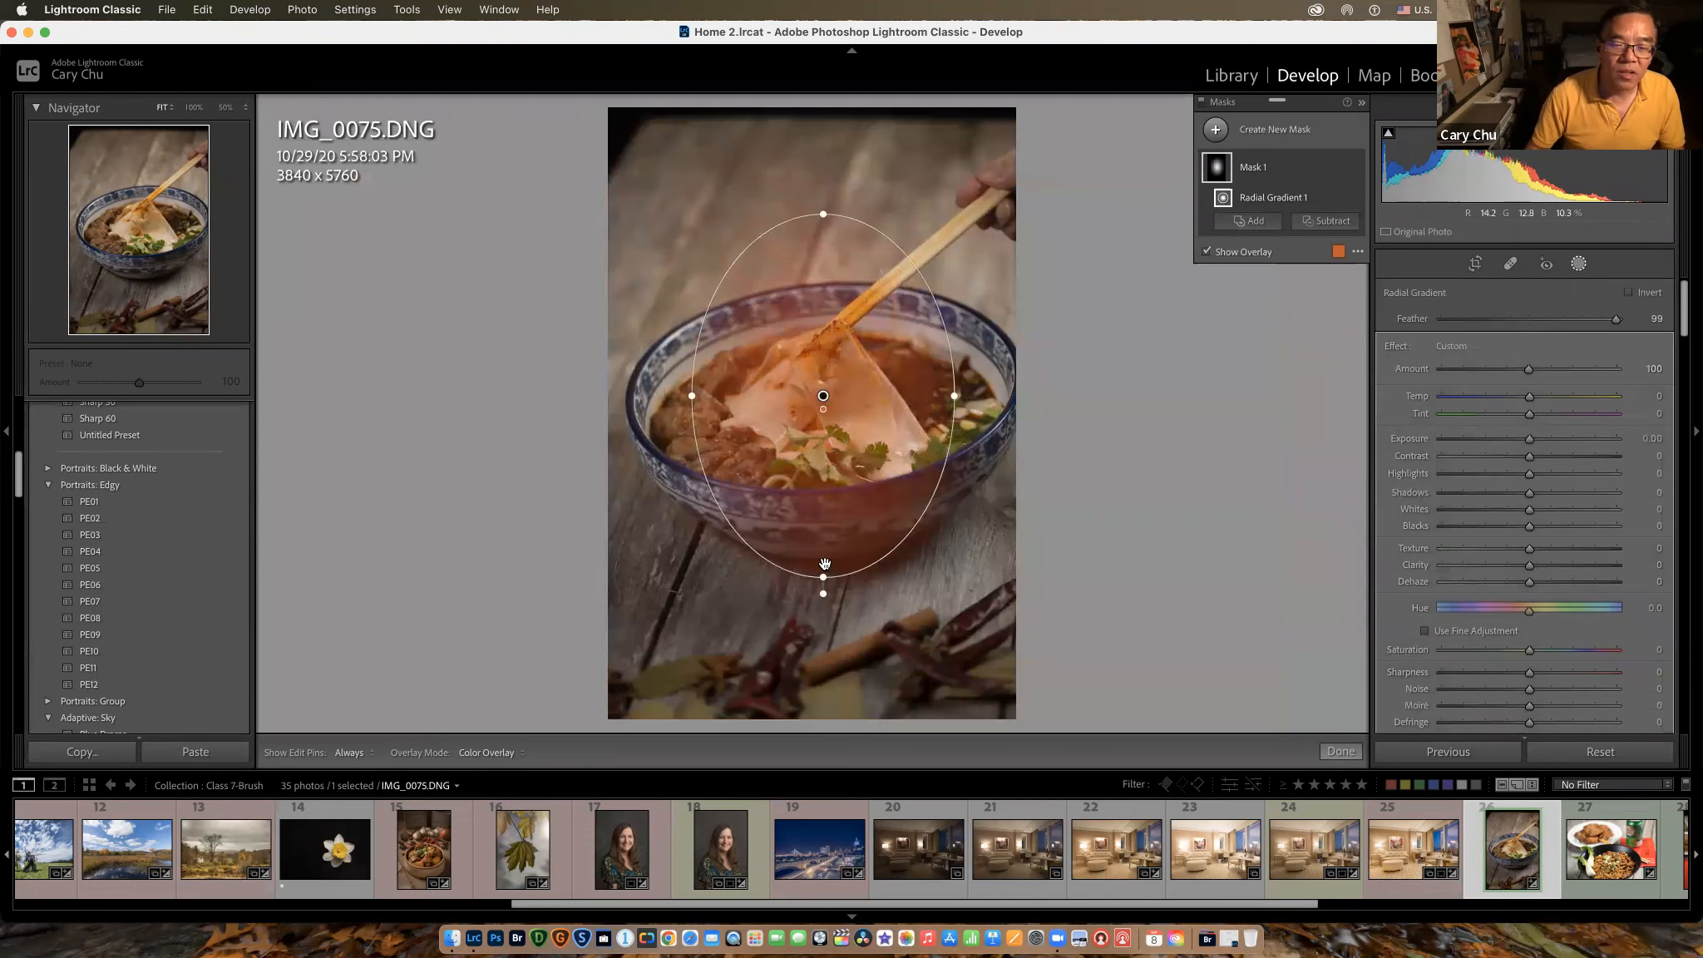
pyautogui.moveTo(828, 595); pyautogui.dragTo(934, 609)
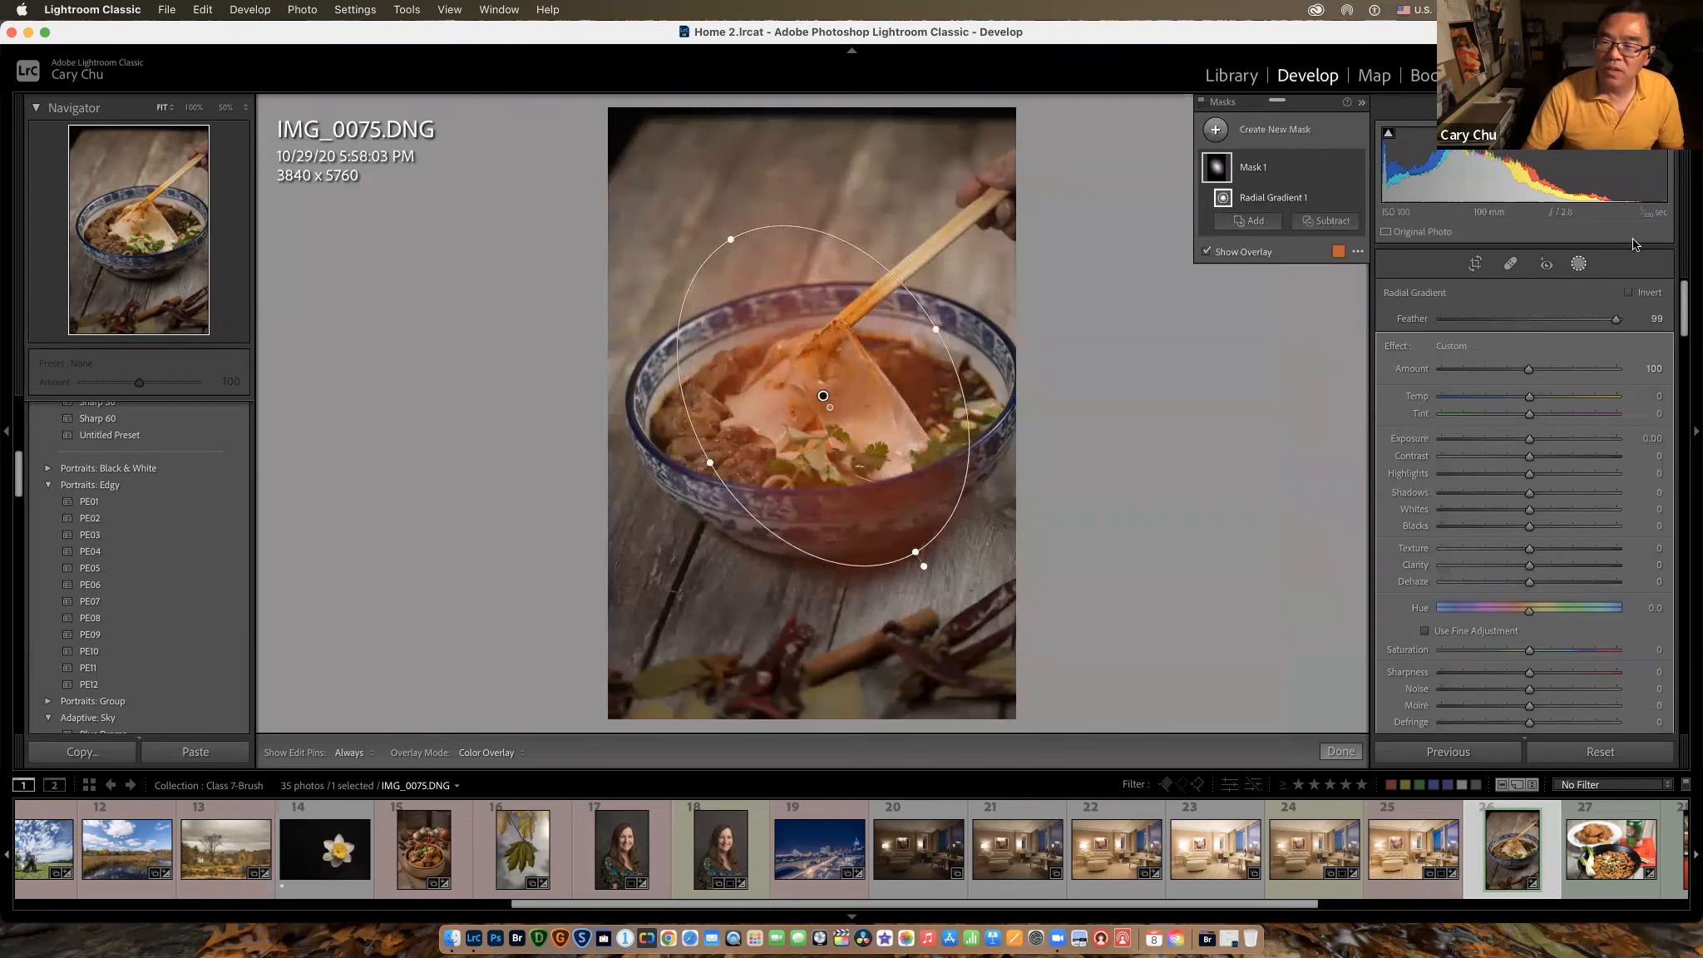
# Step: Invert the bowl's radial gradient, hide its overlay and darken the surroundings with Exposure -0.40
pyautogui.click(1629, 292)
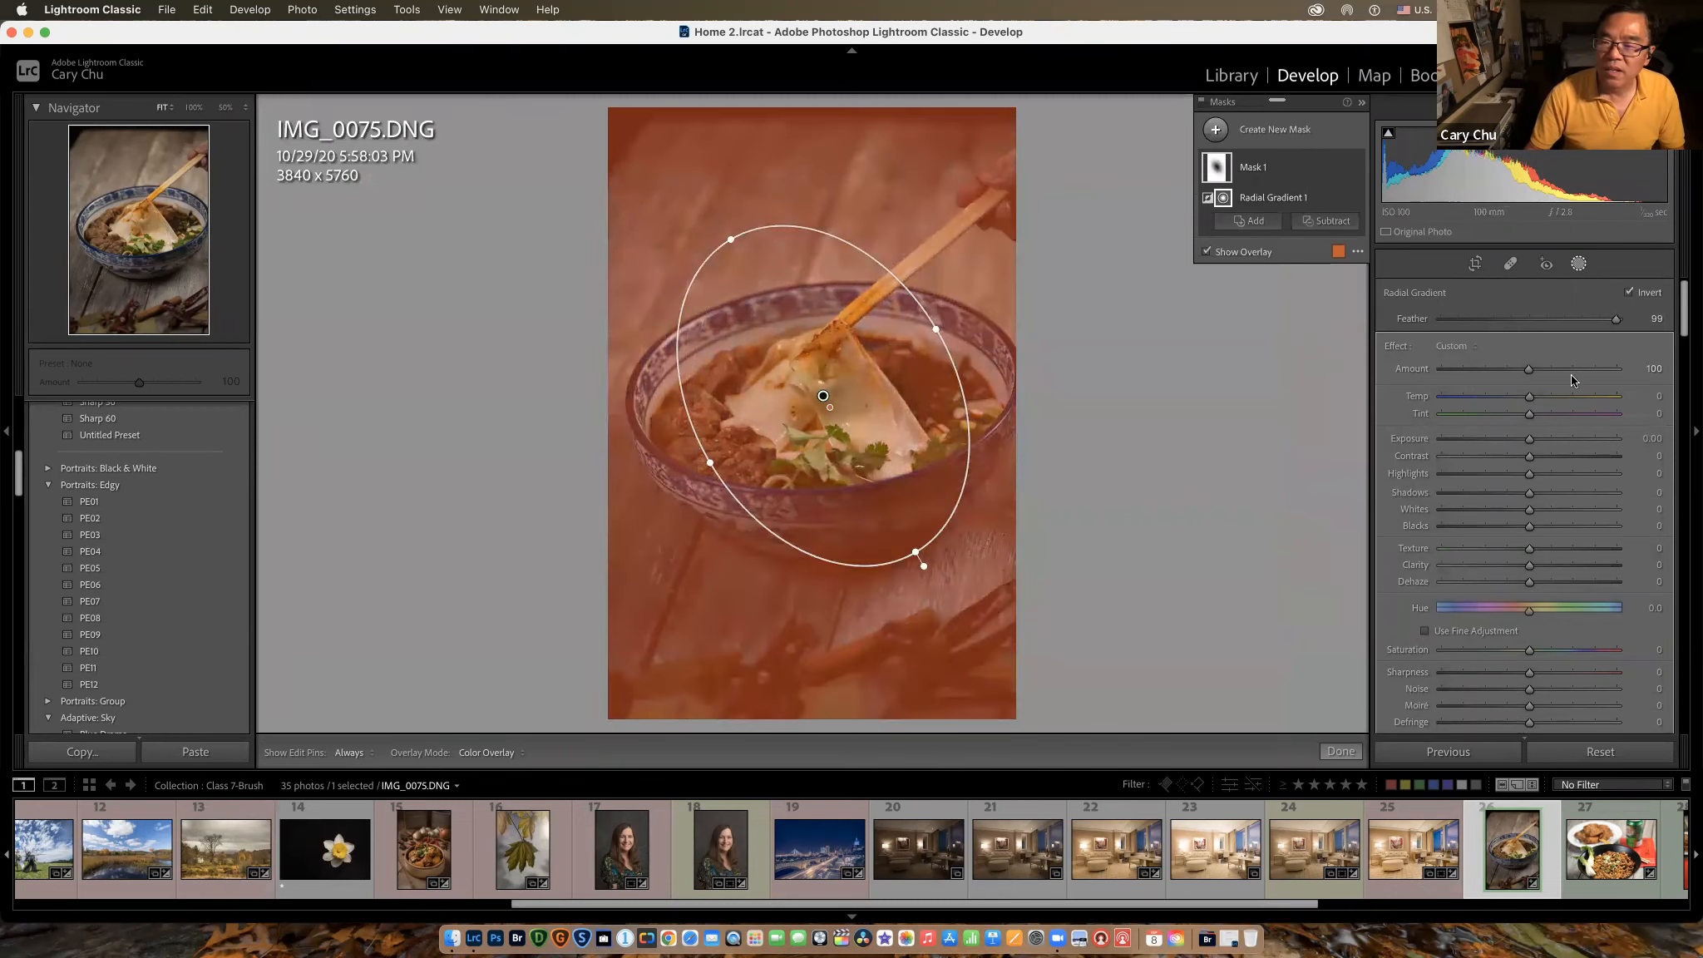
pyautogui.press('o')
pyautogui.moveTo(1530, 439); pyautogui.dragTo(1521, 440)
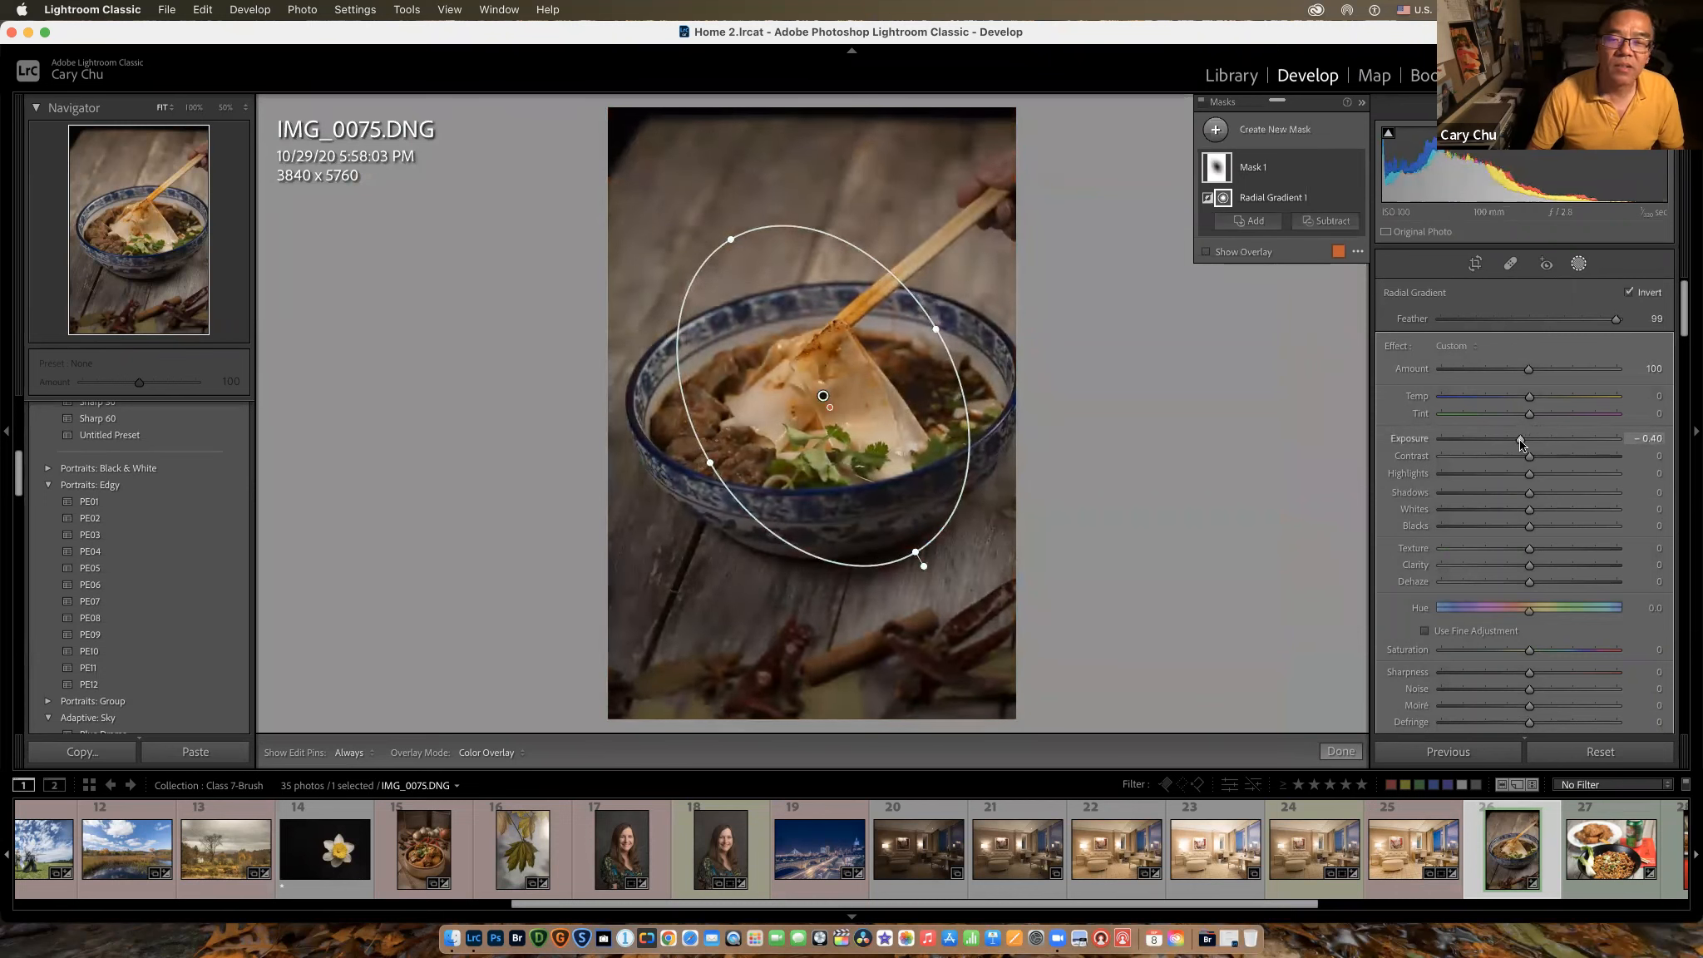
# Step: Raise the whole bowl photo's Basic Exposure to +0.15 and finish masking
pyautogui.moveTo(1690, 323); pyautogui.dragTo(1690, 370)
pyautogui.moveTo(1528, 464); pyautogui.dragTo(1531, 464)
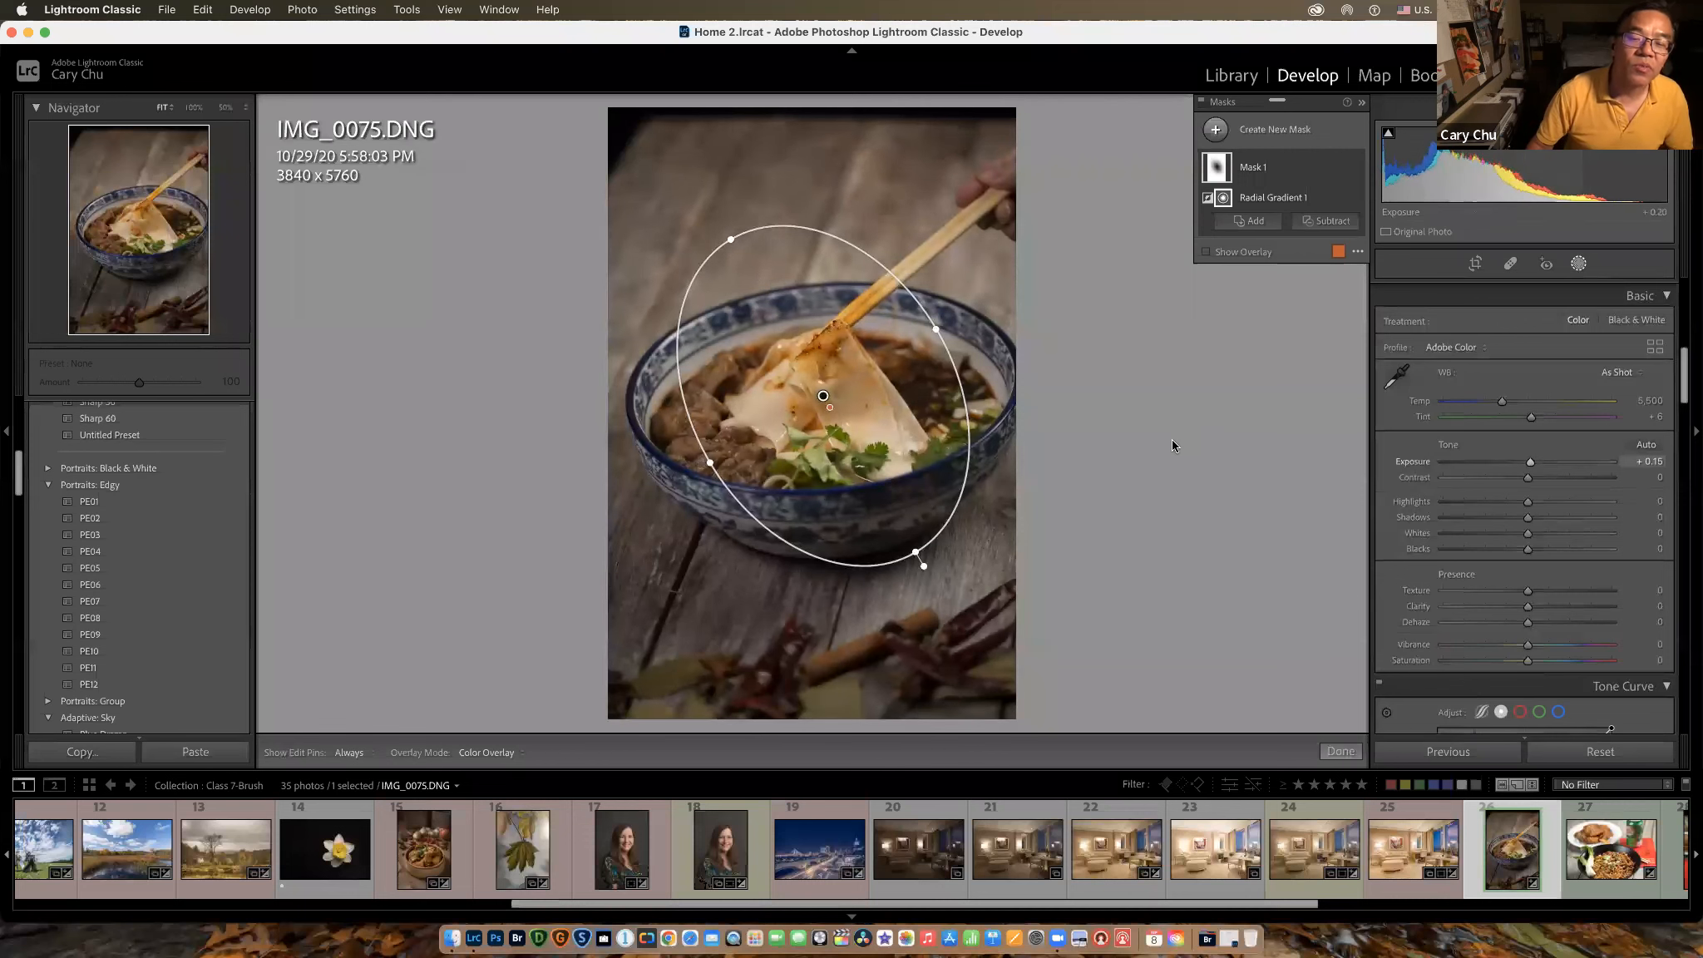
pyautogui.click(1341, 752)
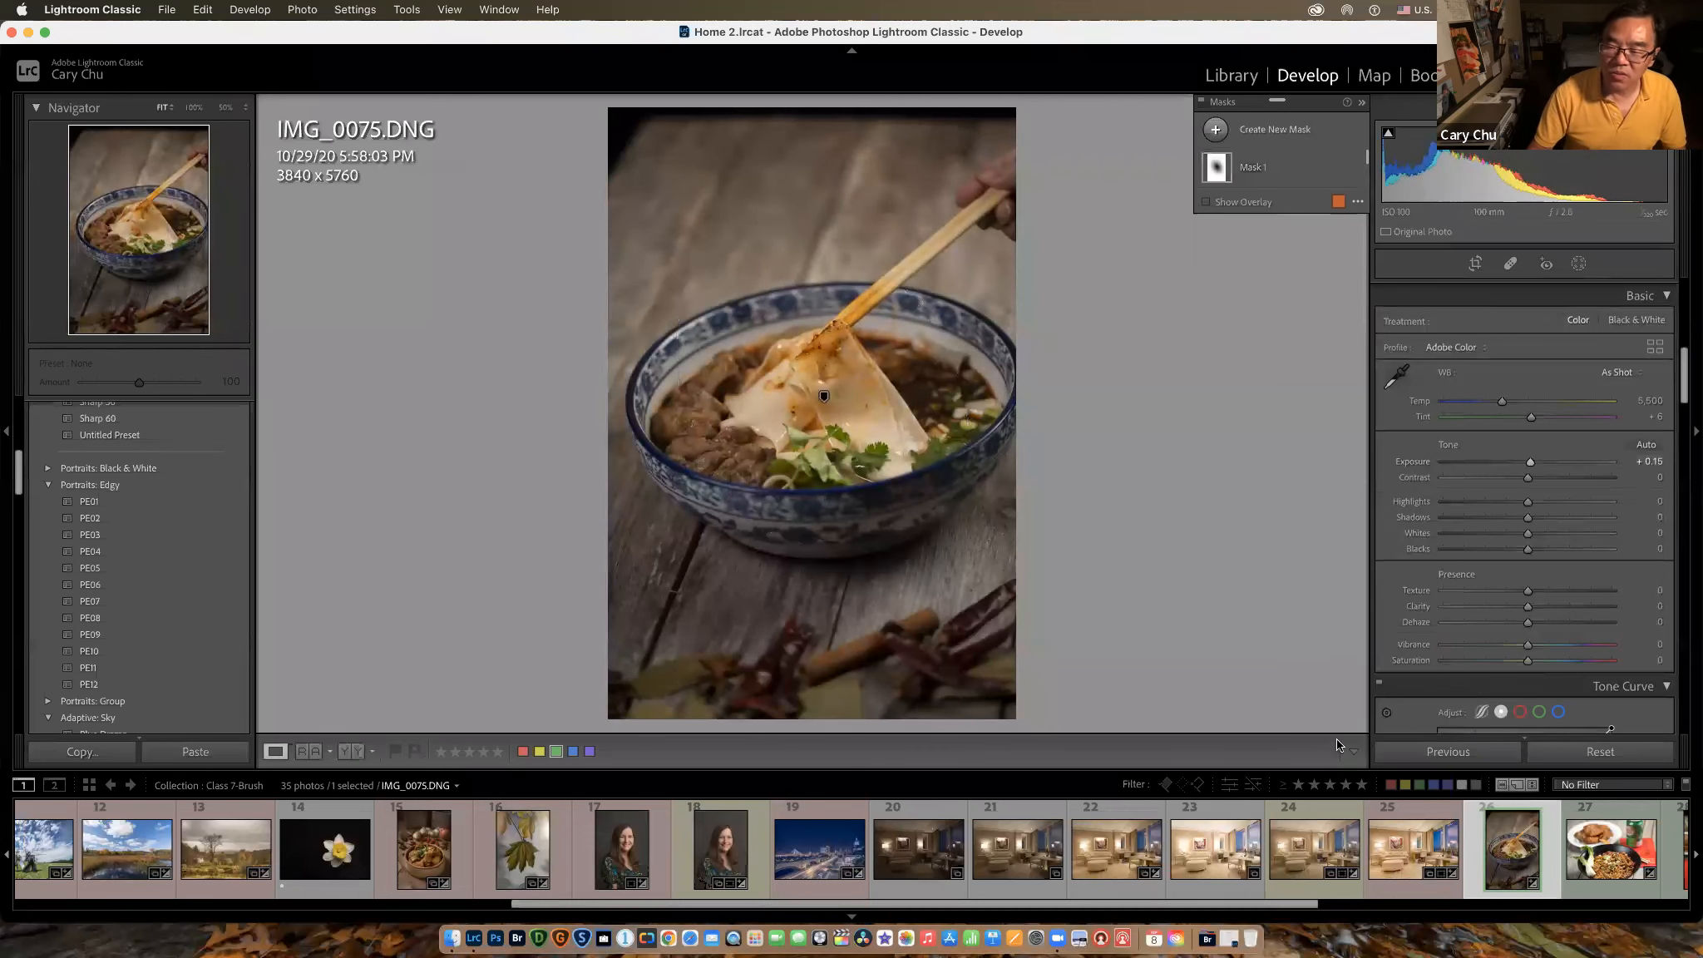
# Step: Open IMG_0112.DNG, brush a mask over the text on the red menu card and set its Exposure to 2.34
pyautogui.scroll(-2, 1654, 854)
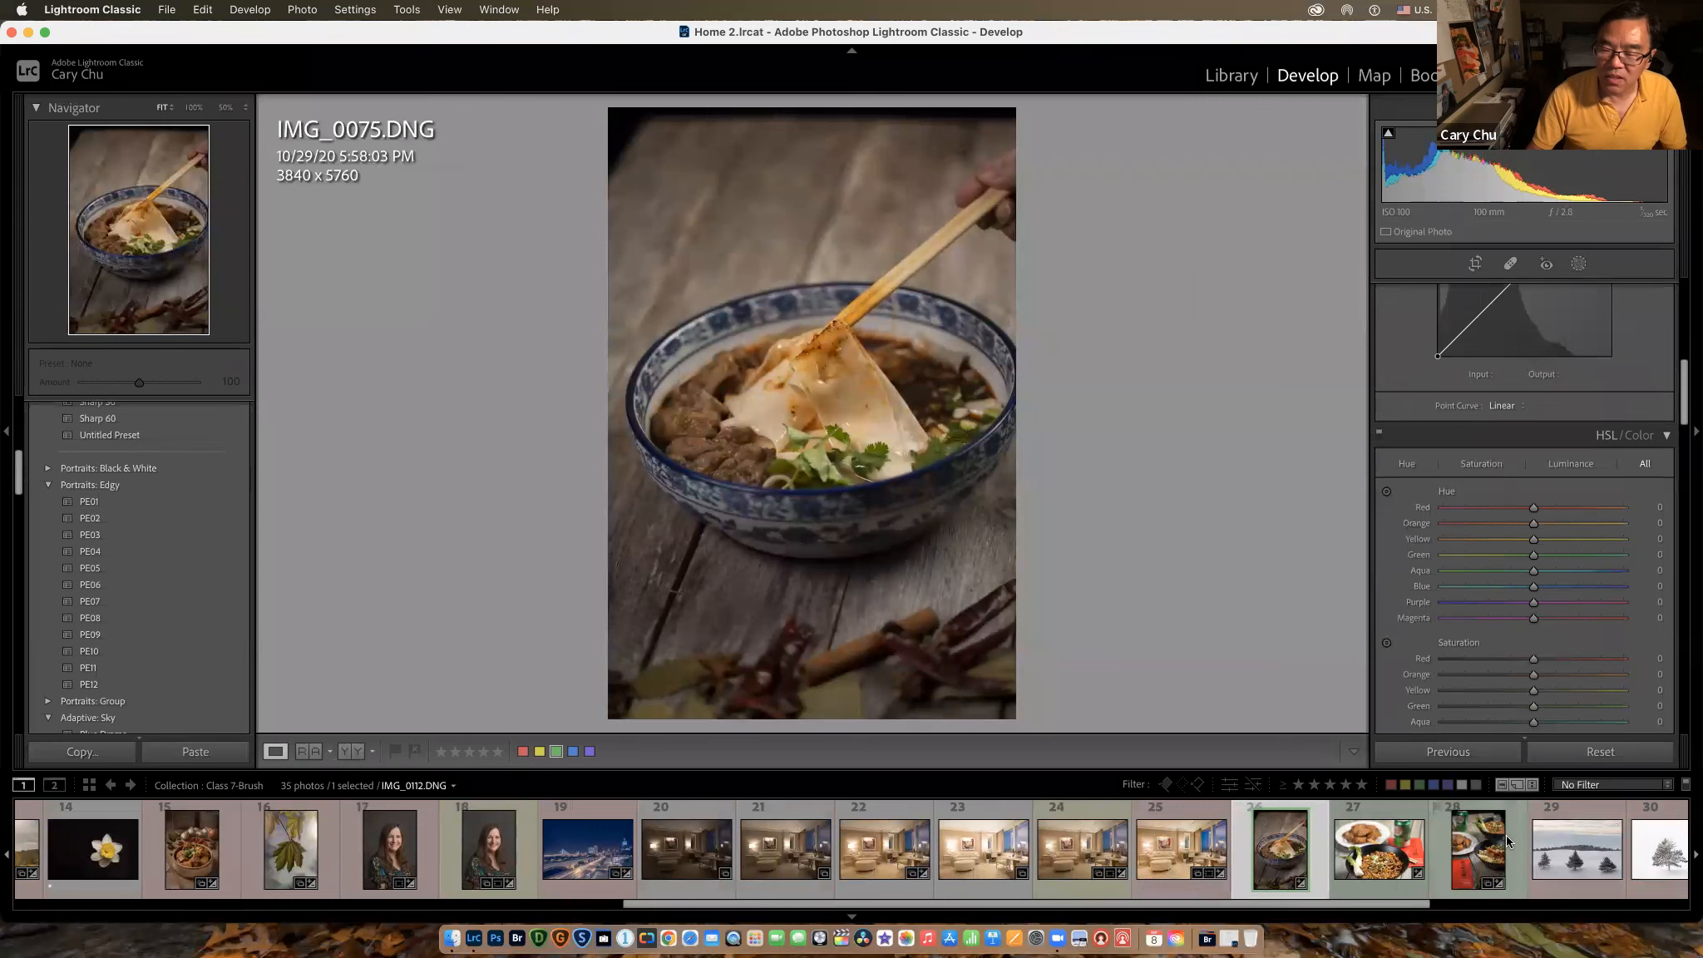
pyautogui.click(1506, 836)
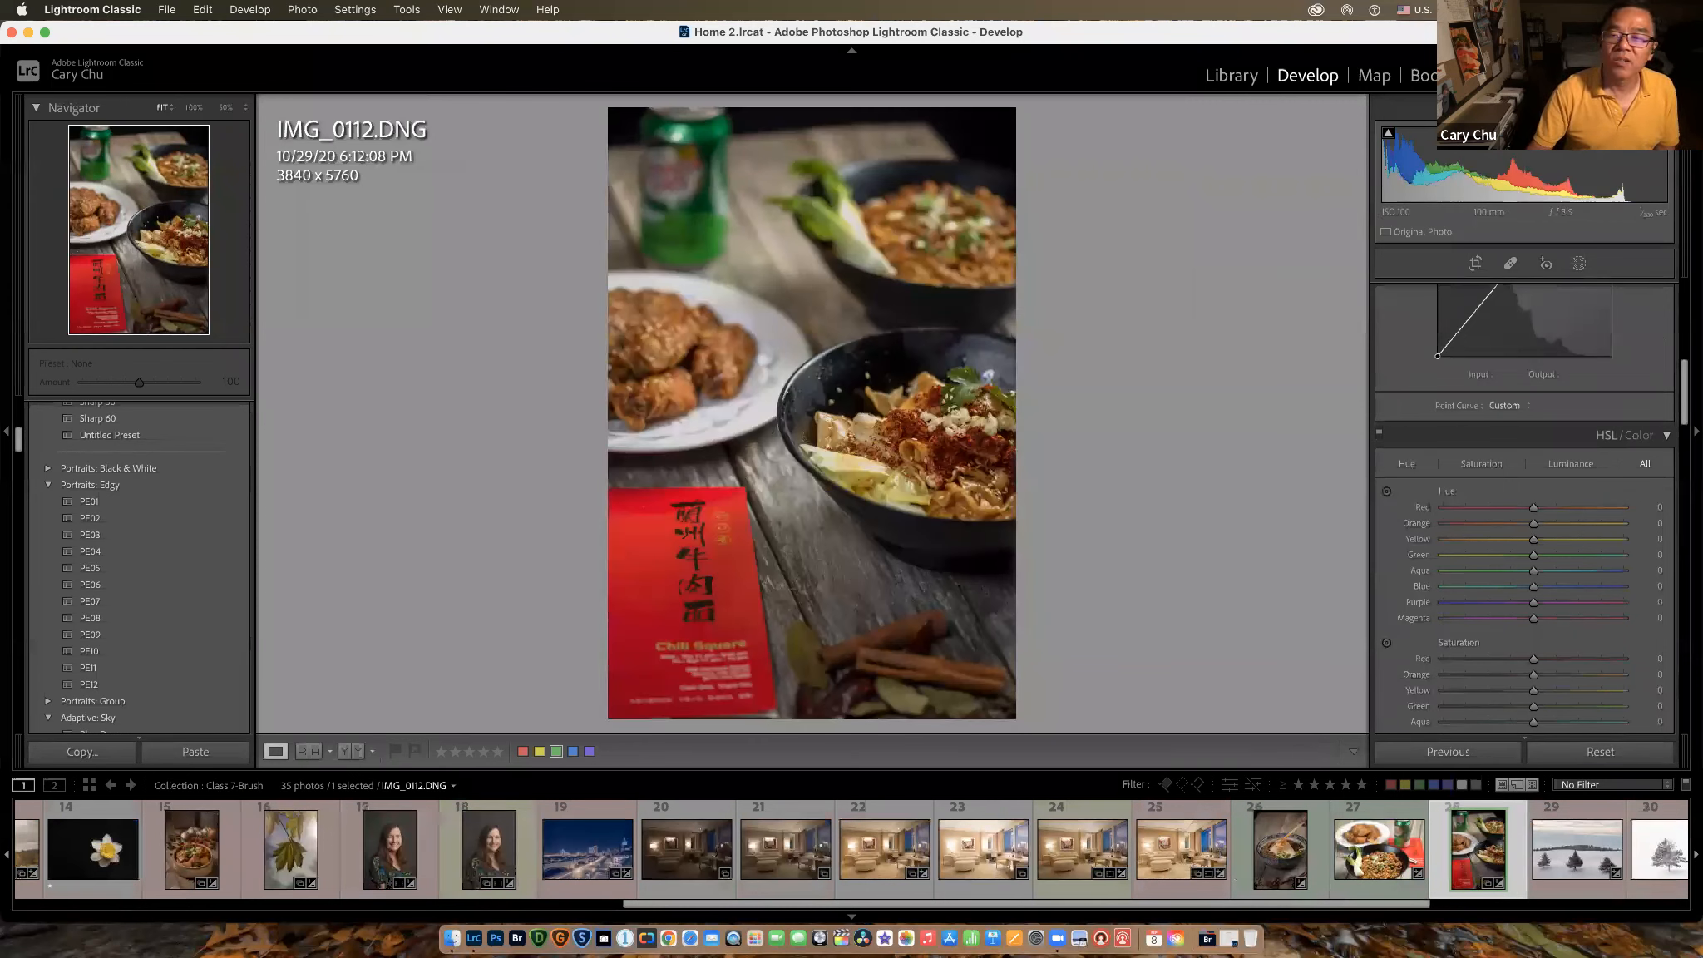
pyautogui.click(1577, 263)
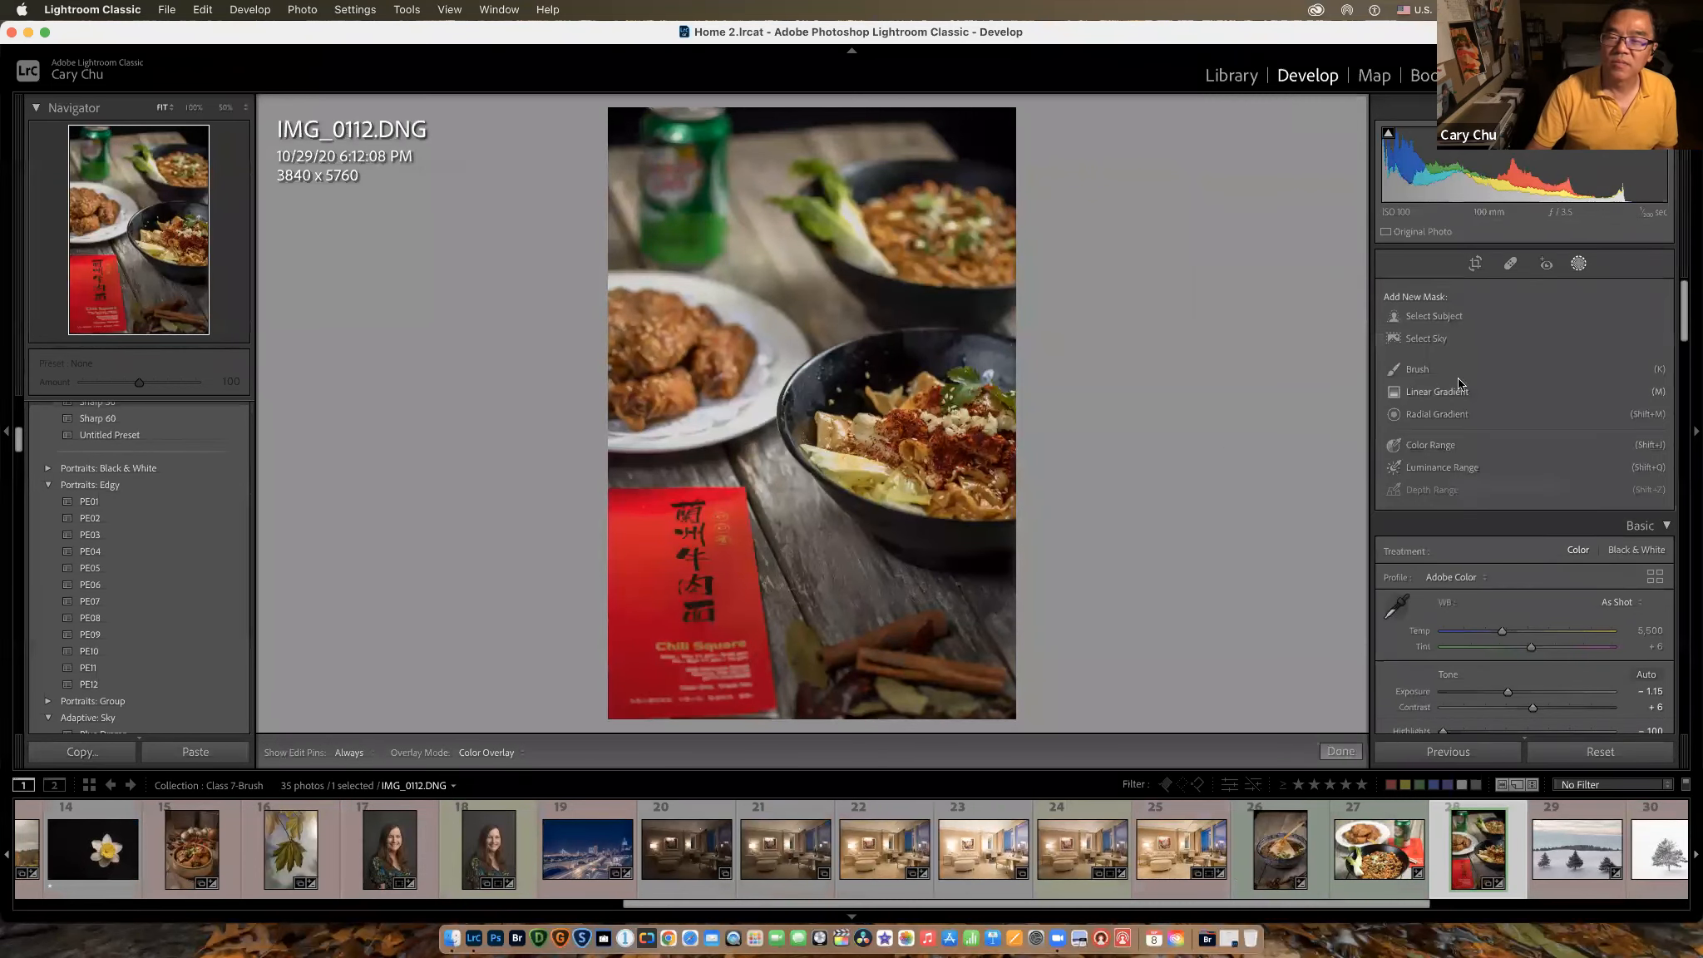
pyautogui.click(1414, 374)
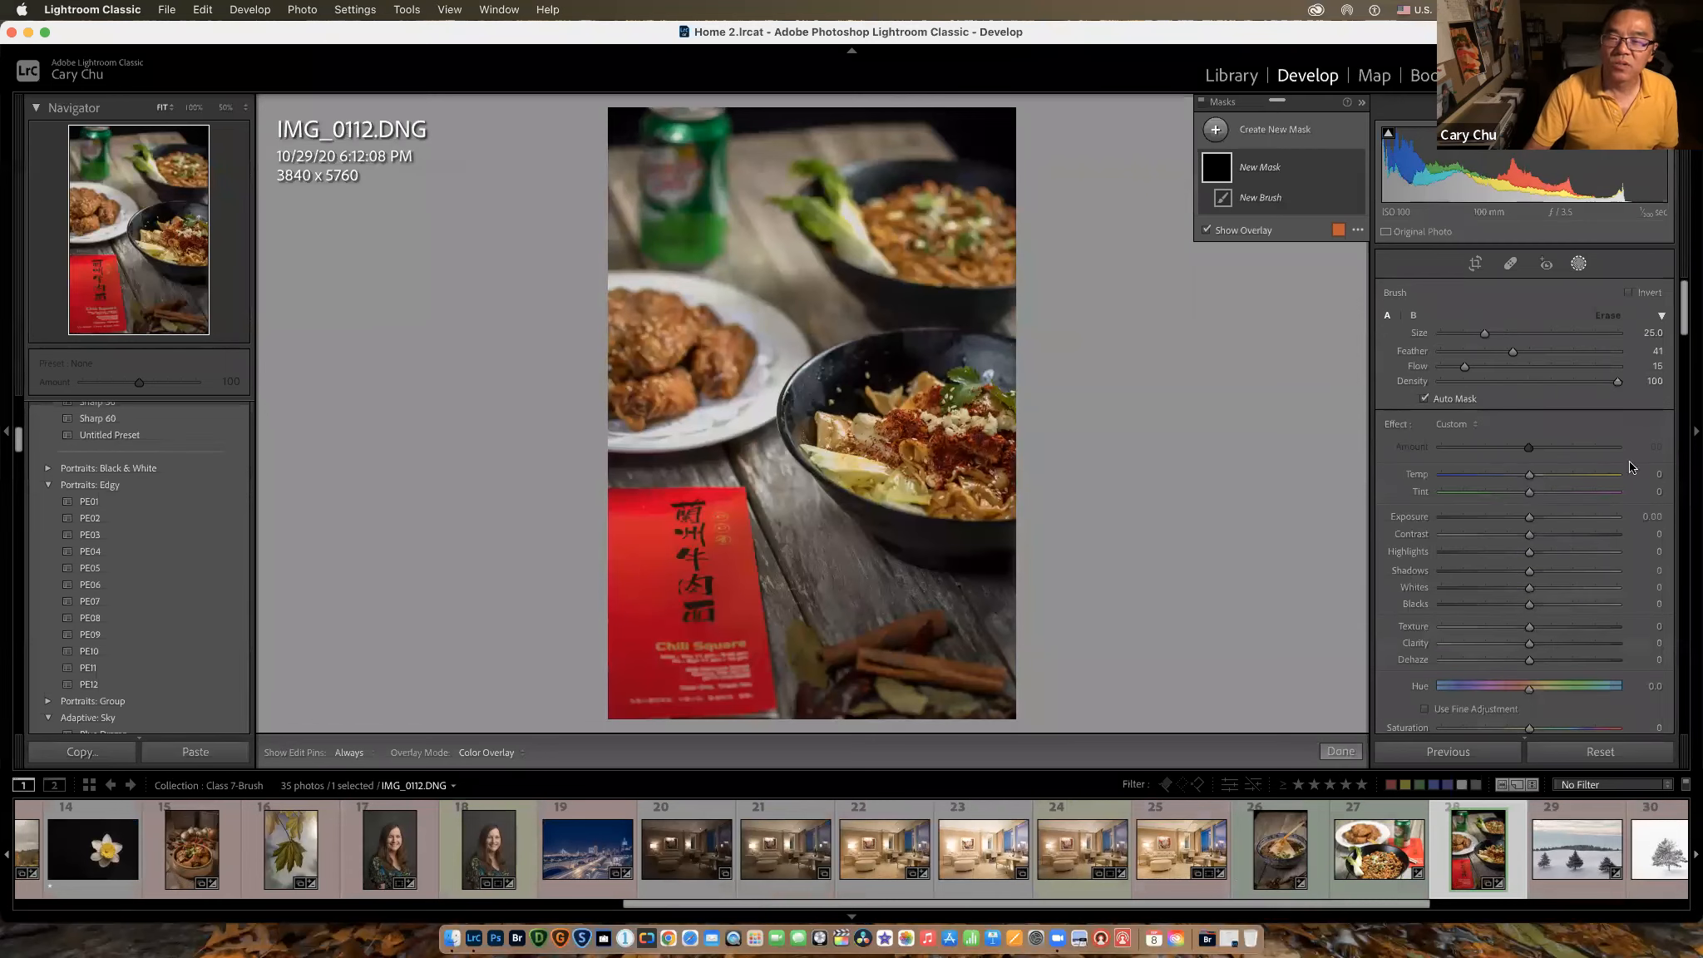
pyautogui.moveTo(708, 668)
pyautogui.mouseDown()
pyautogui.moveTo(719, 480)
pyautogui.moveTo(706, 631)
pyautogui.moveTo(697, 547)
pyautogui.moveTo(698, 699)
pyautogui.mouseUp()
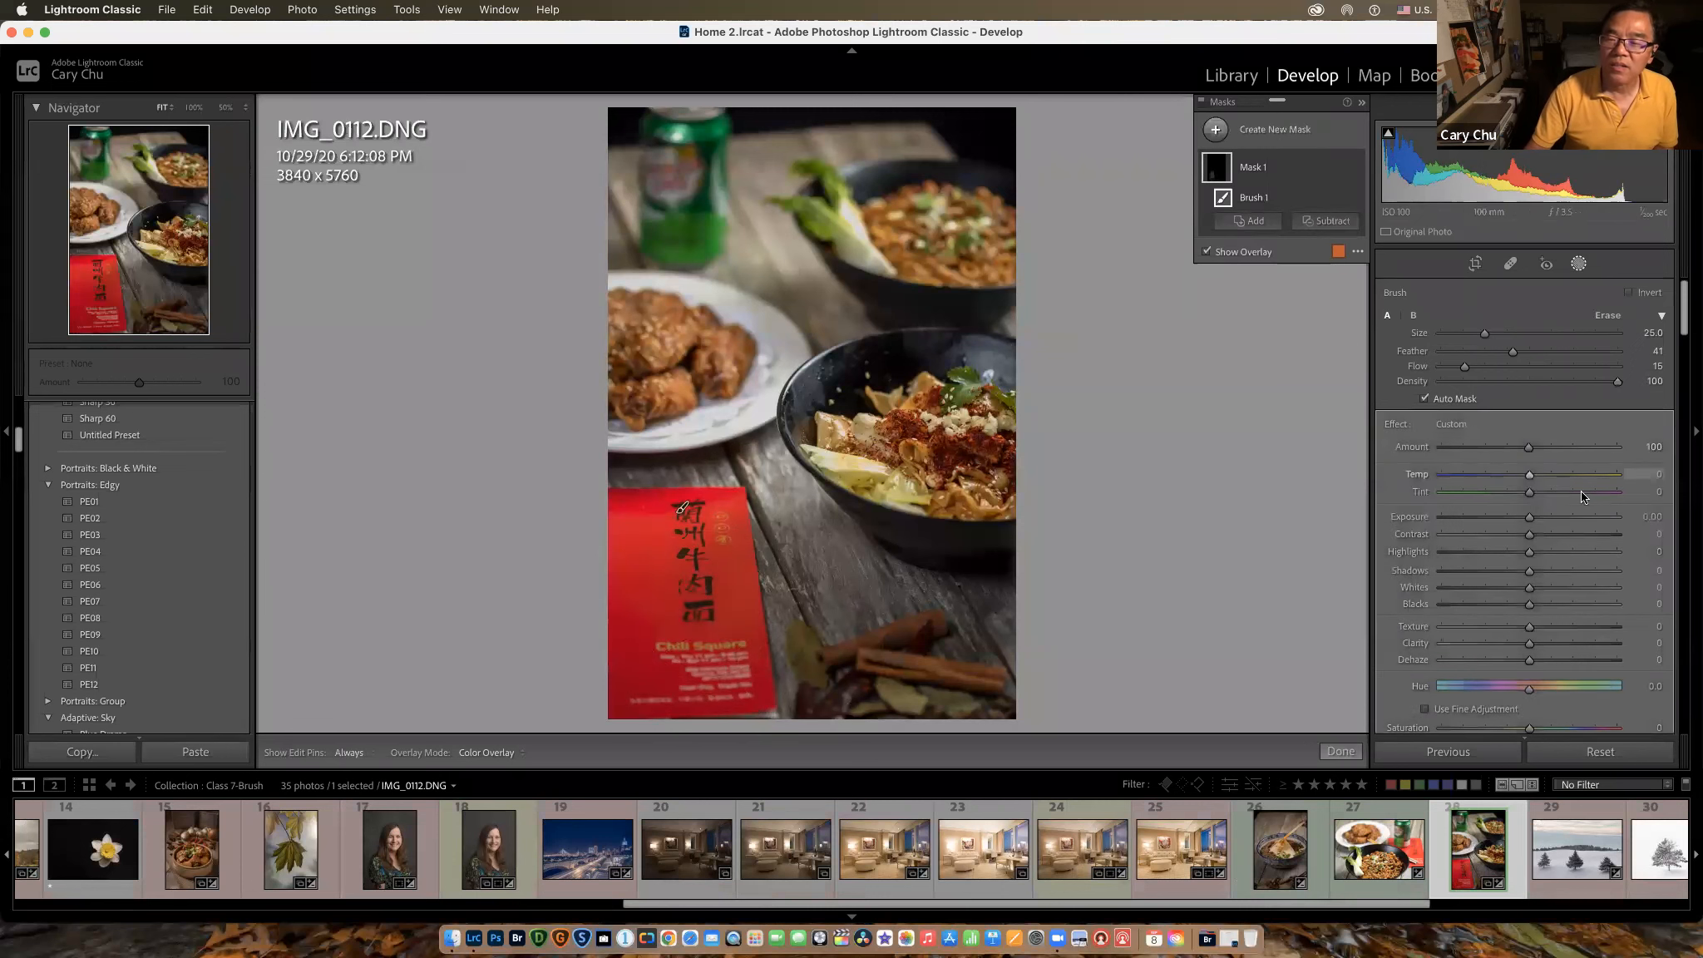
pyautogui.moveTo(1534, 516); pyautogui.dragTo(1582, 512)
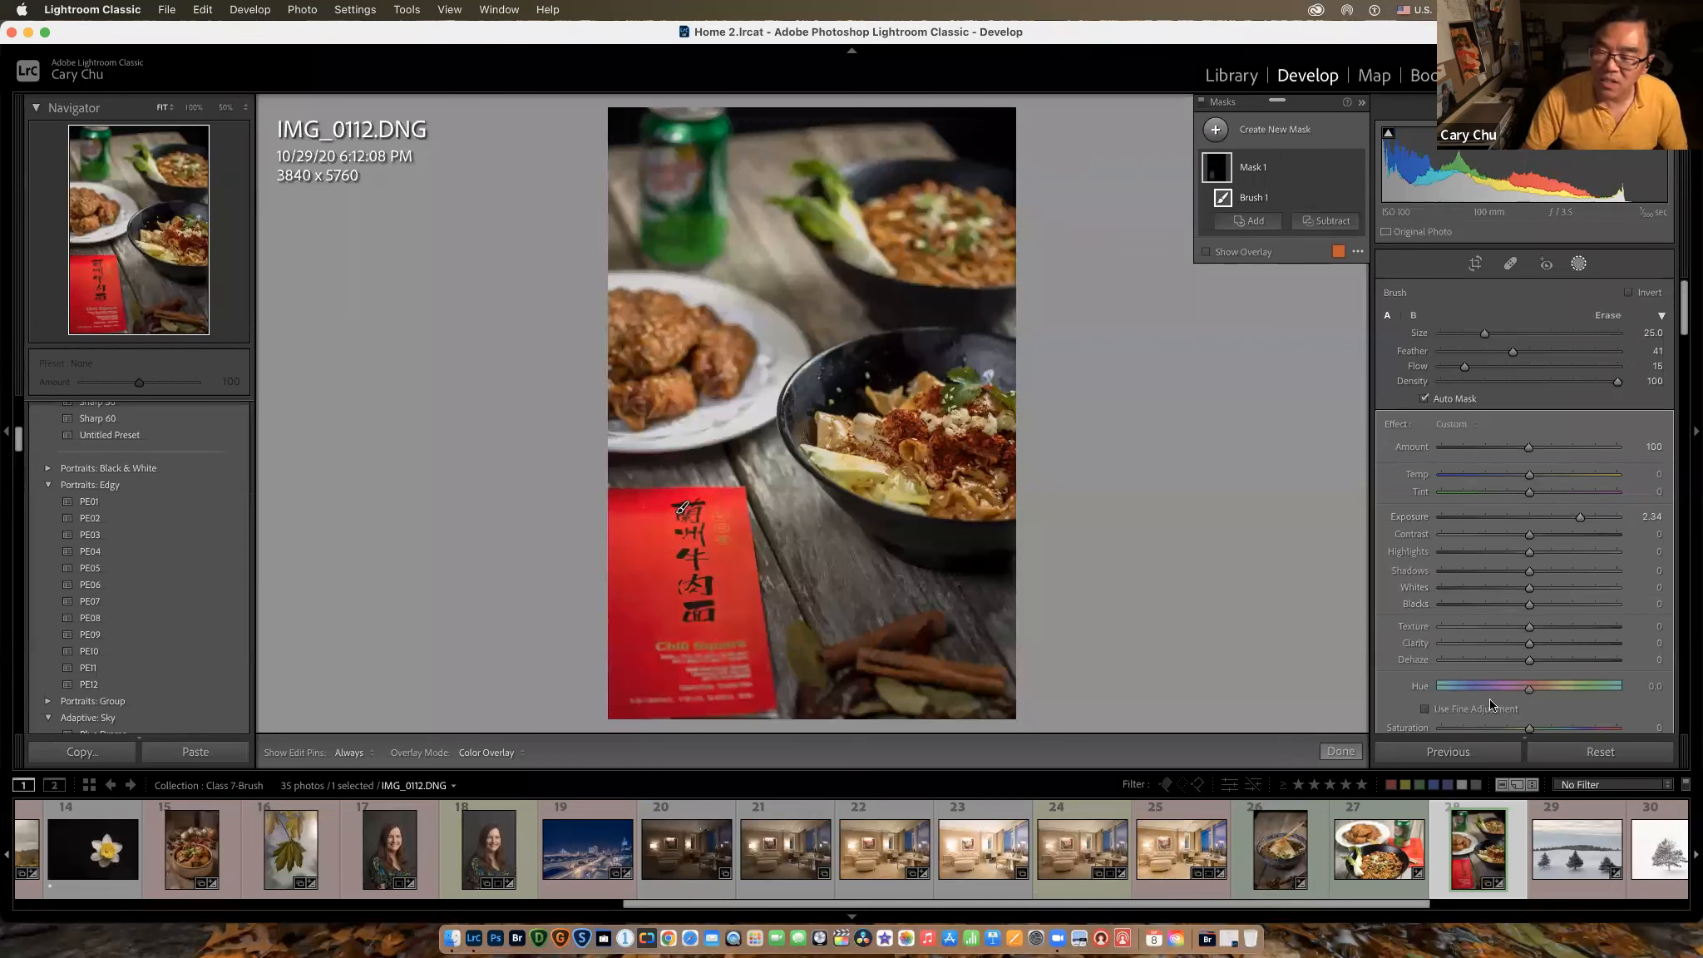
# Step: Delete all masks from the IMG_0112.DNG photo
pyautogui.scroll(-1, 1644, 486)
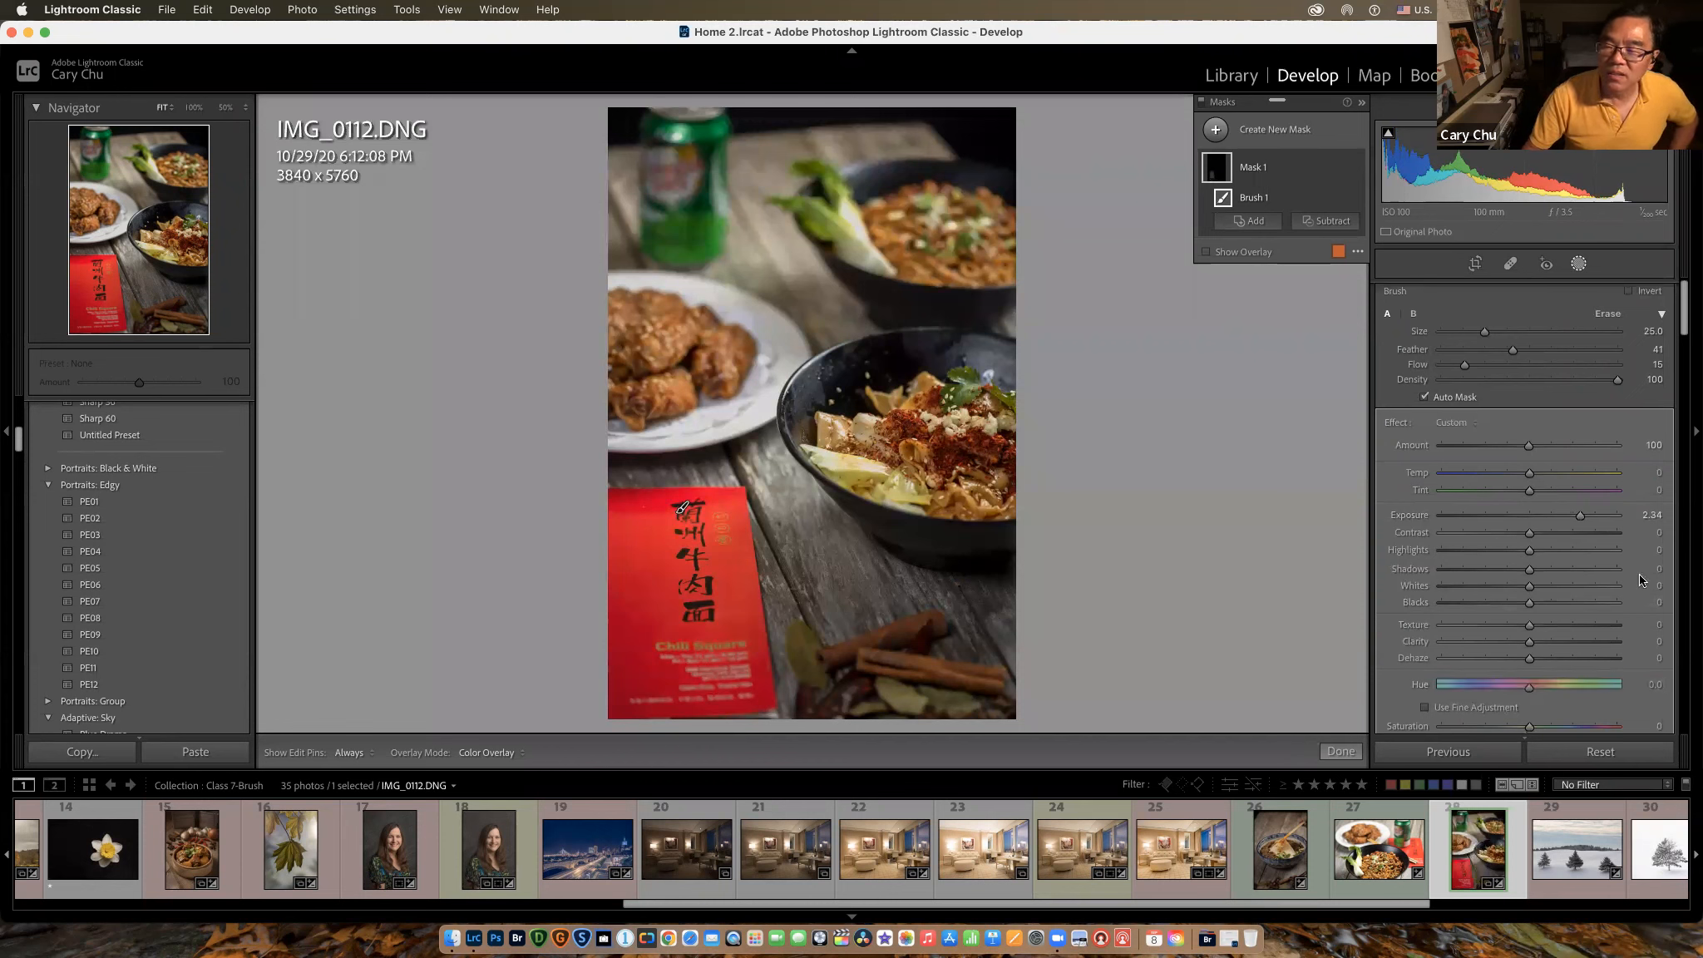
pyautogui.scroll(-5, 1555, 487)
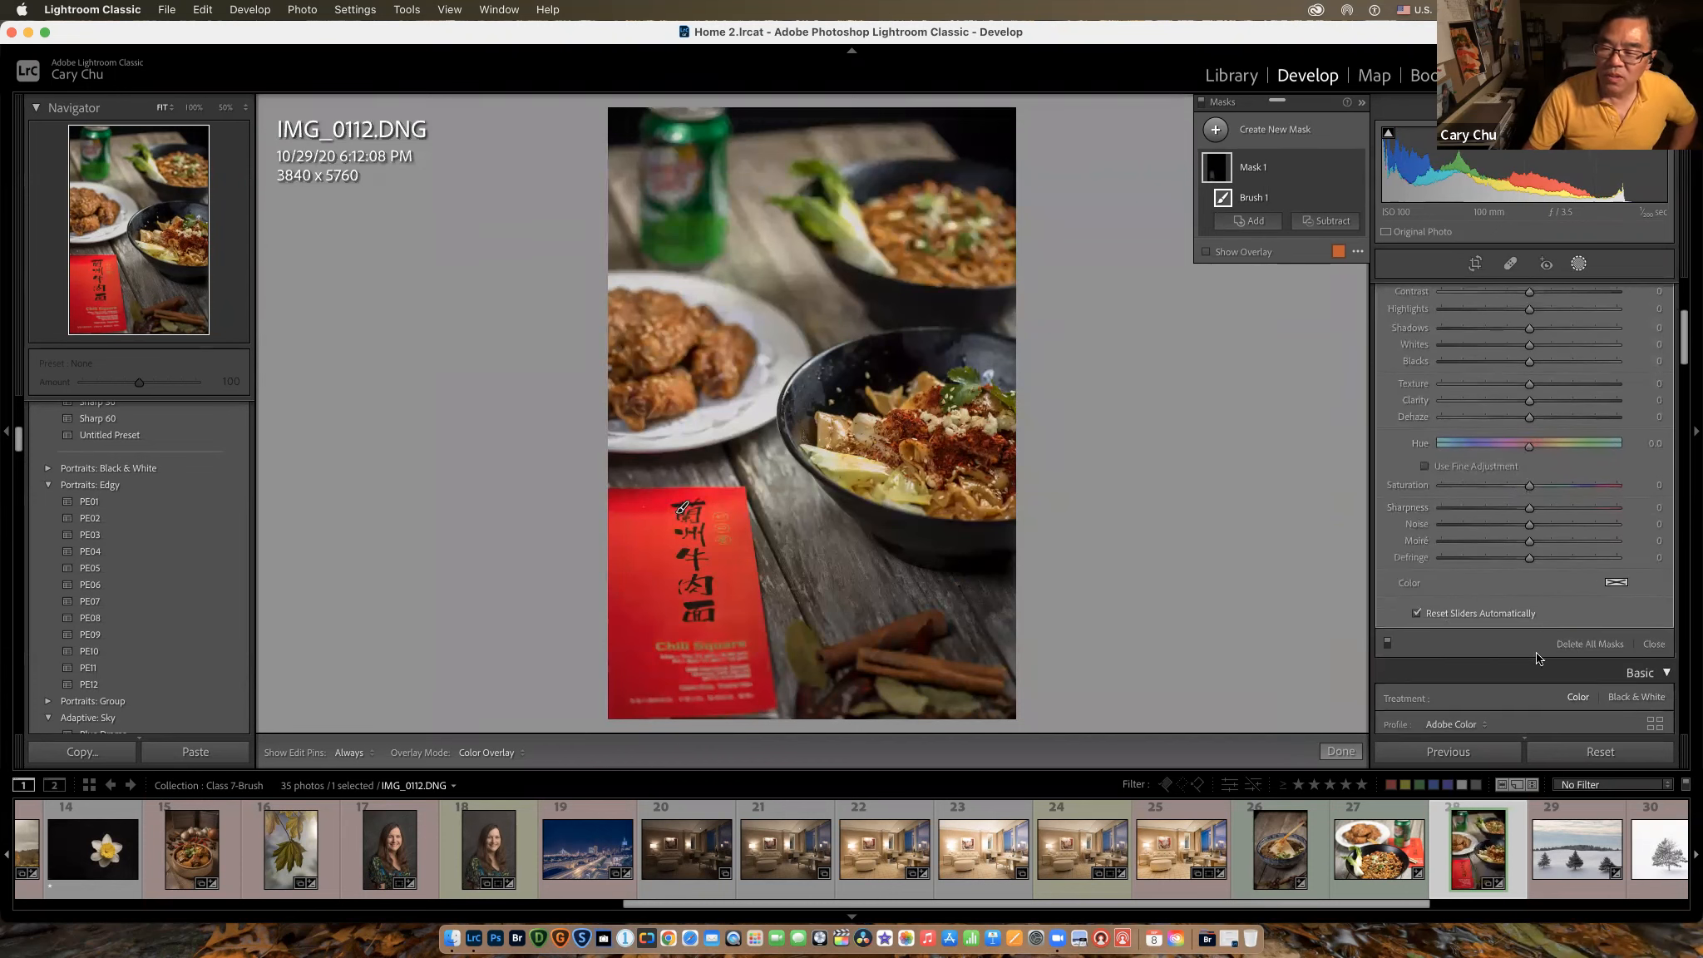
pyautogui.click(1564, 645)
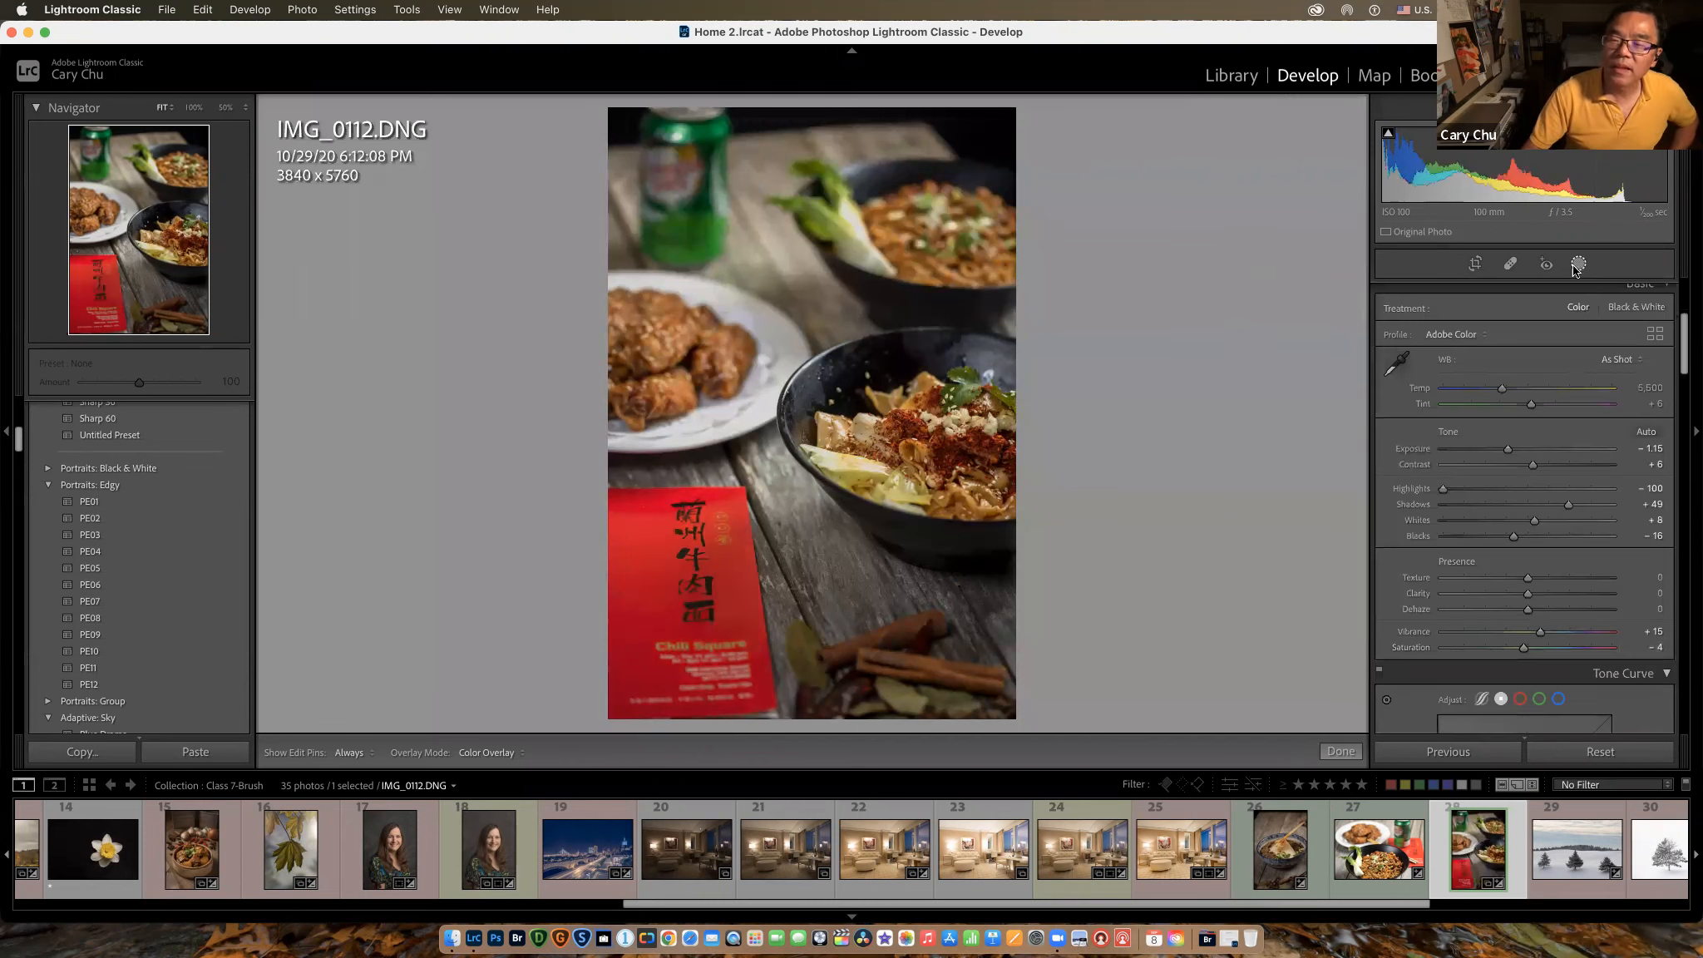
pyautogui.scroll(-5, 1488, 339)
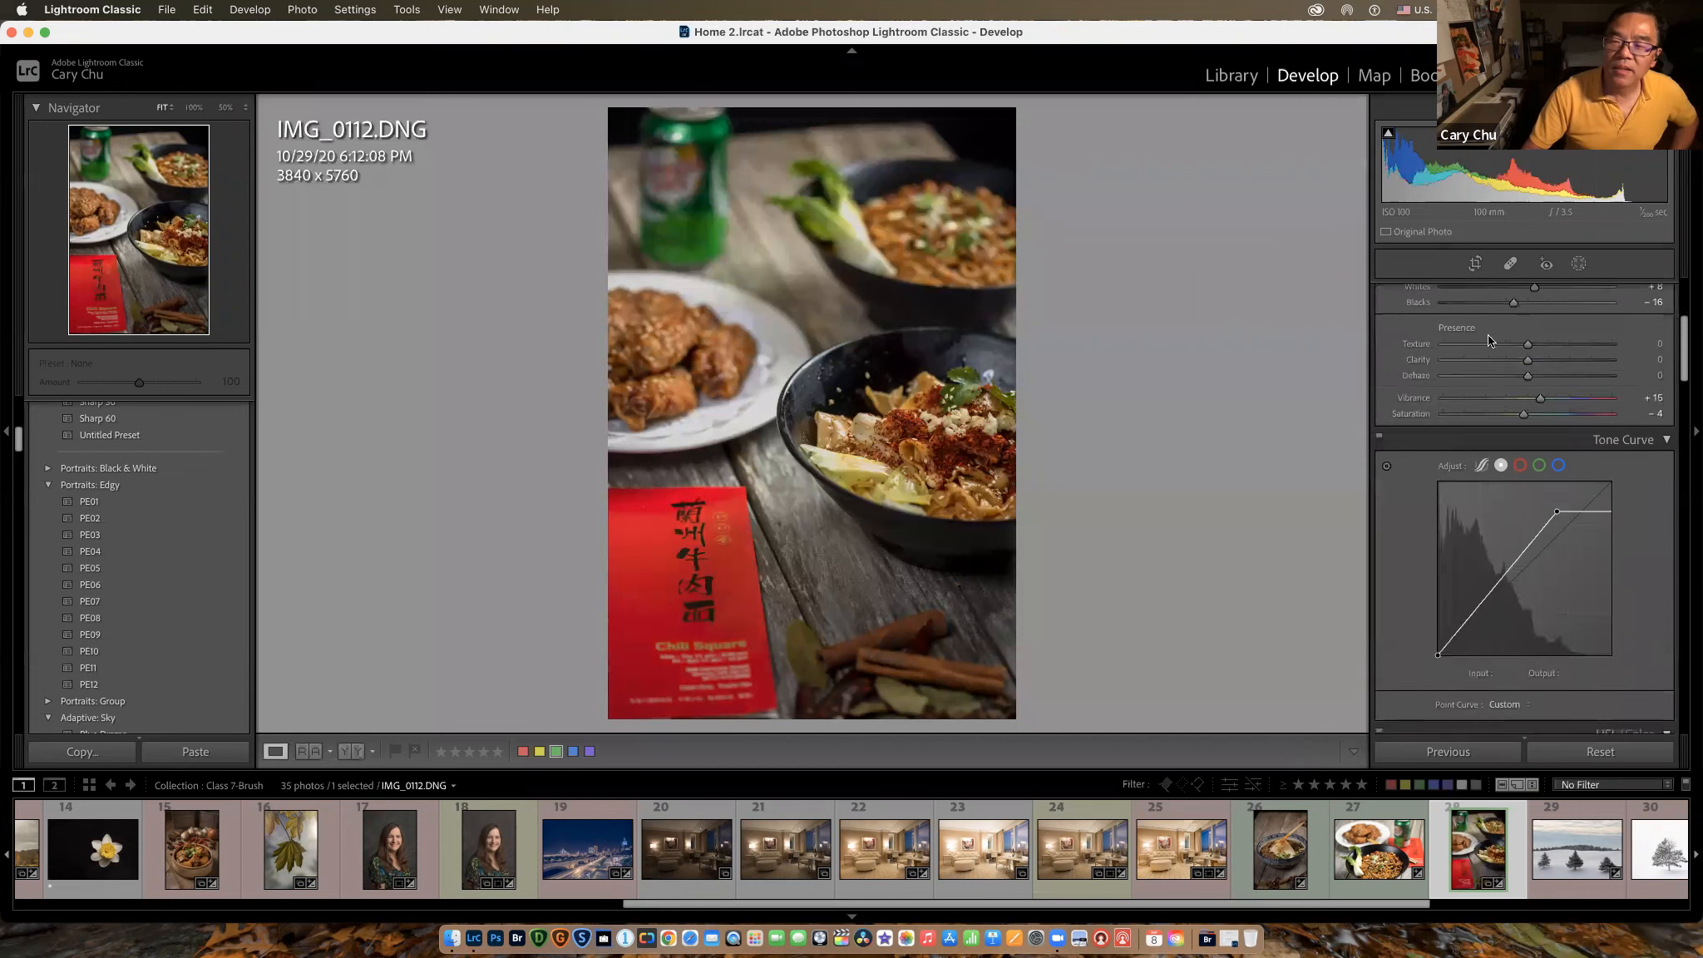
# Step: Open IMG_2199.JPG and add a Color Range mask sampled from the green lawn
pyautogui.click(1580, 262)
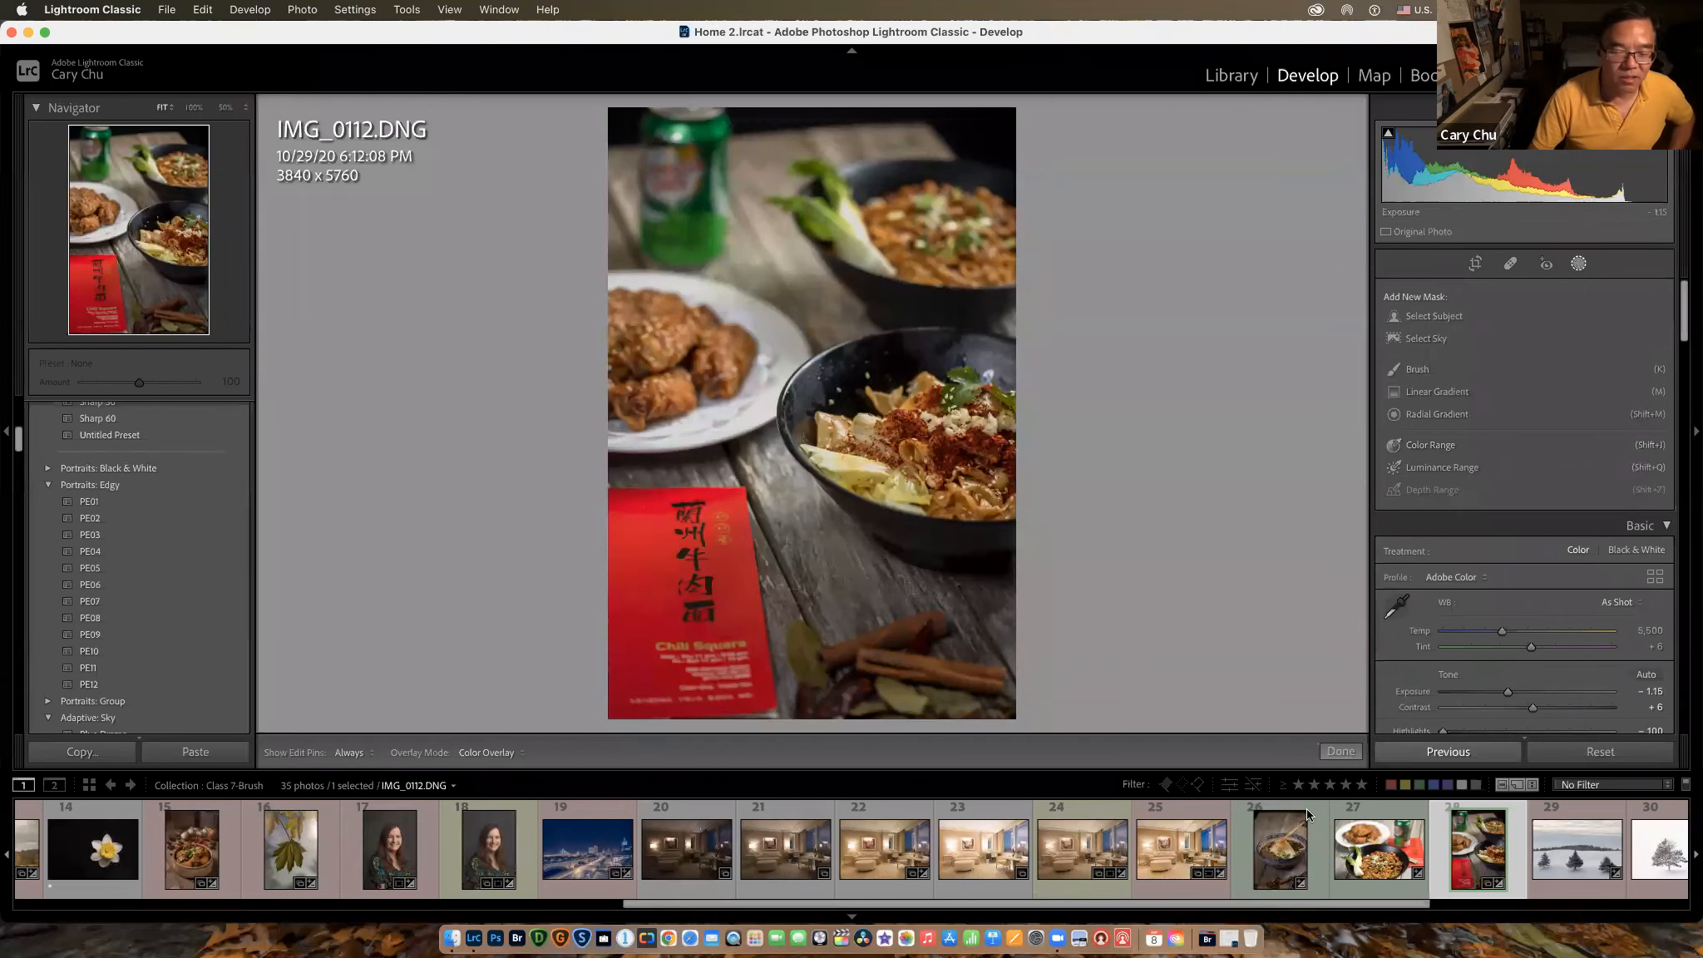
pyautogui.hscroll(4, 1381, 865)
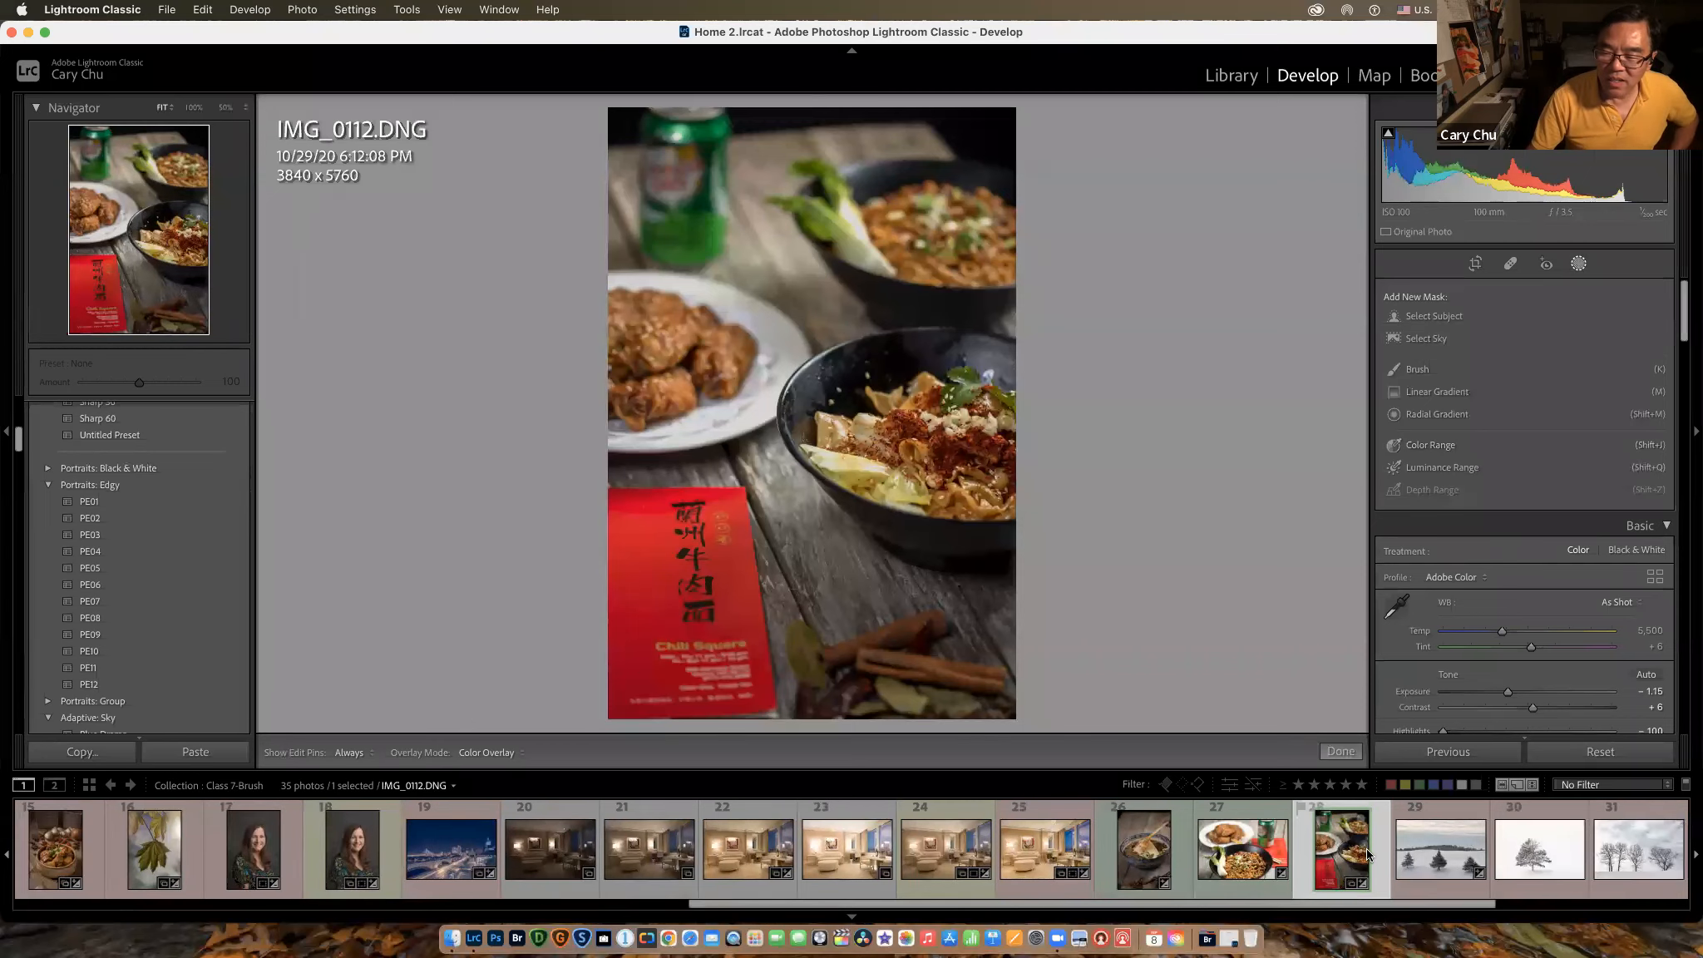
pyautogui.hscroll(2, 1368, 855)
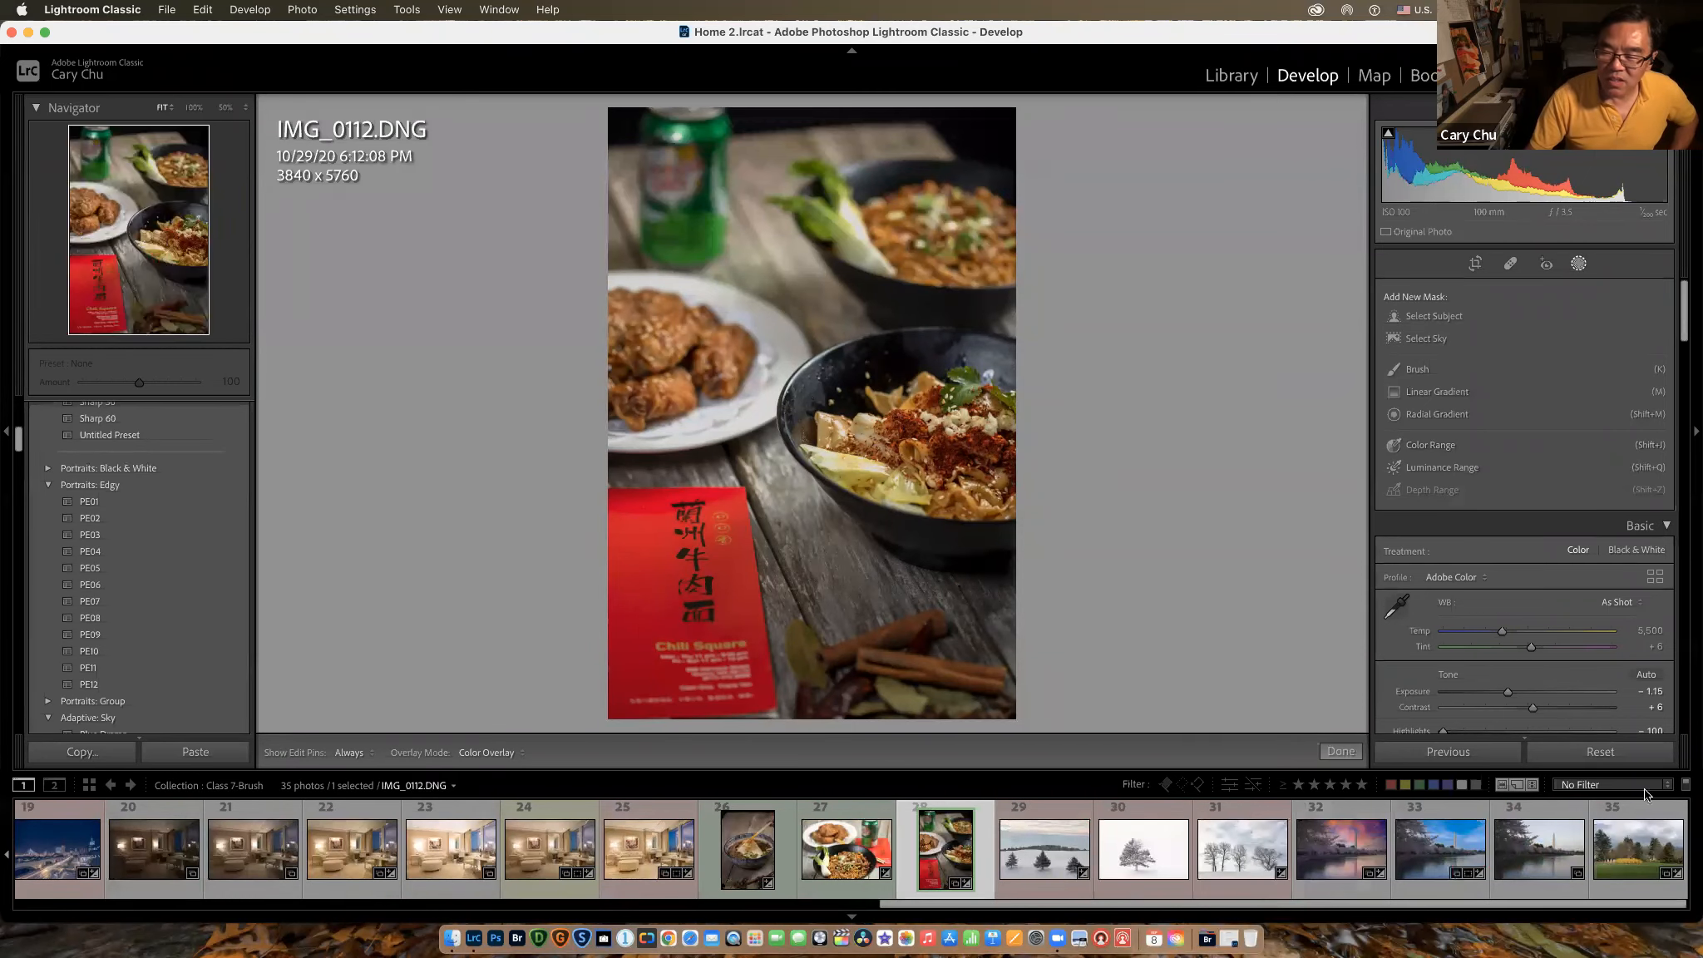
pyautogui.click(1625, 863)
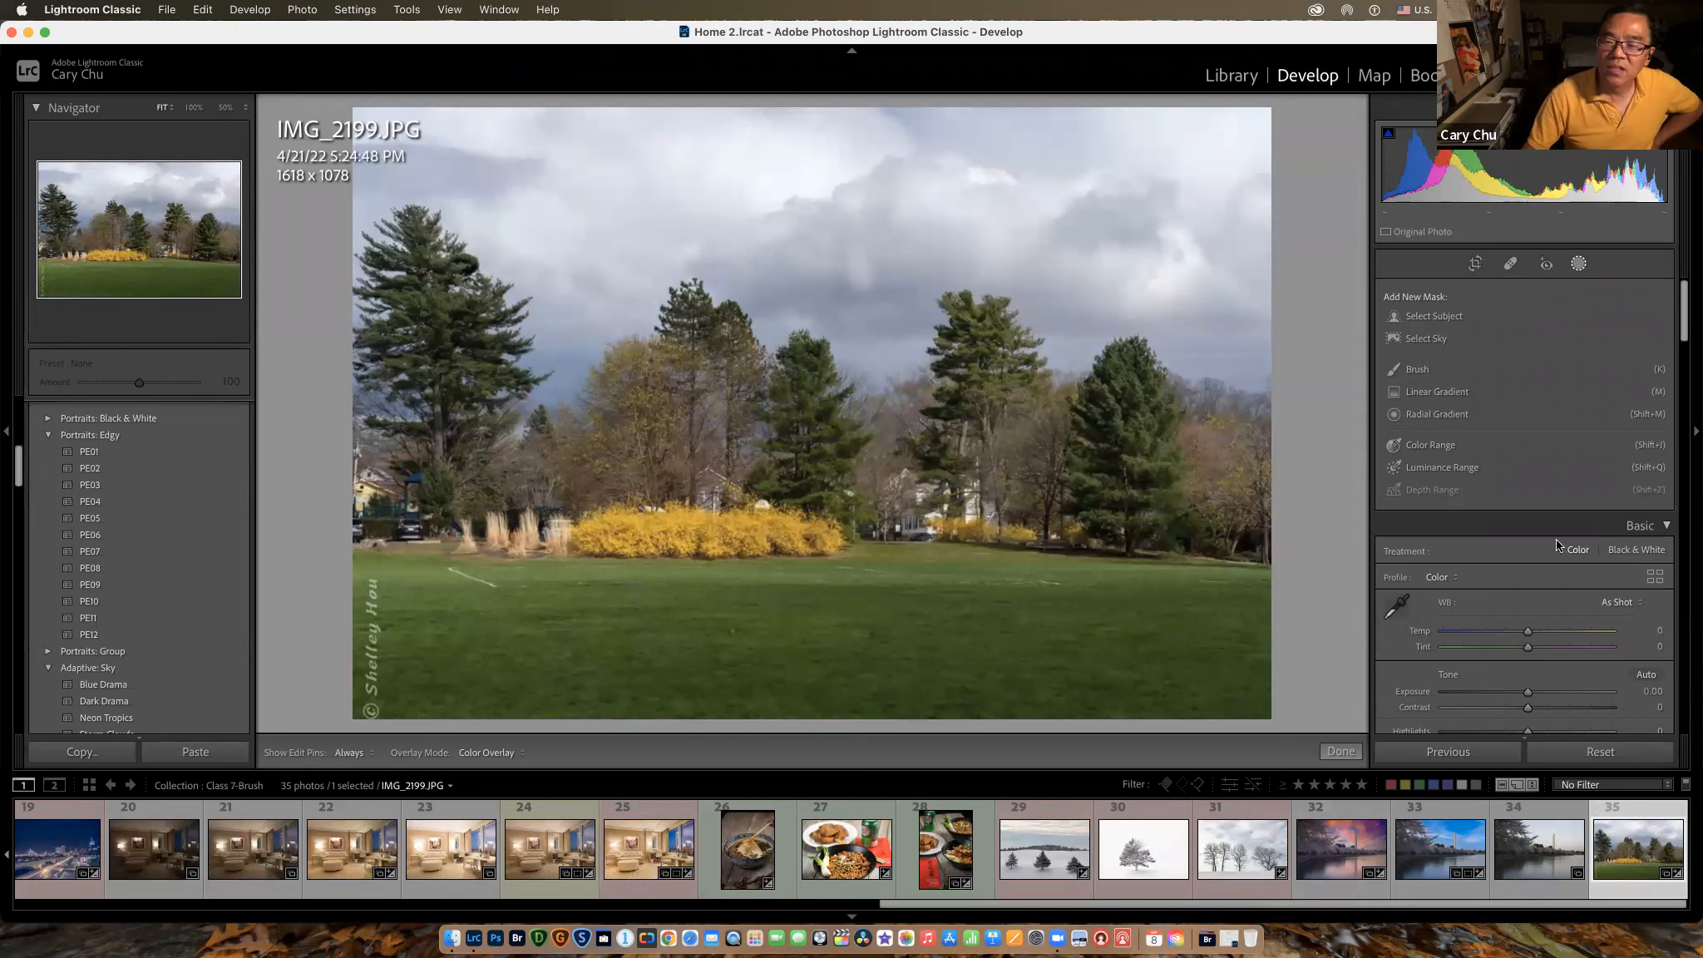
pyautogui.click(1432, 446)
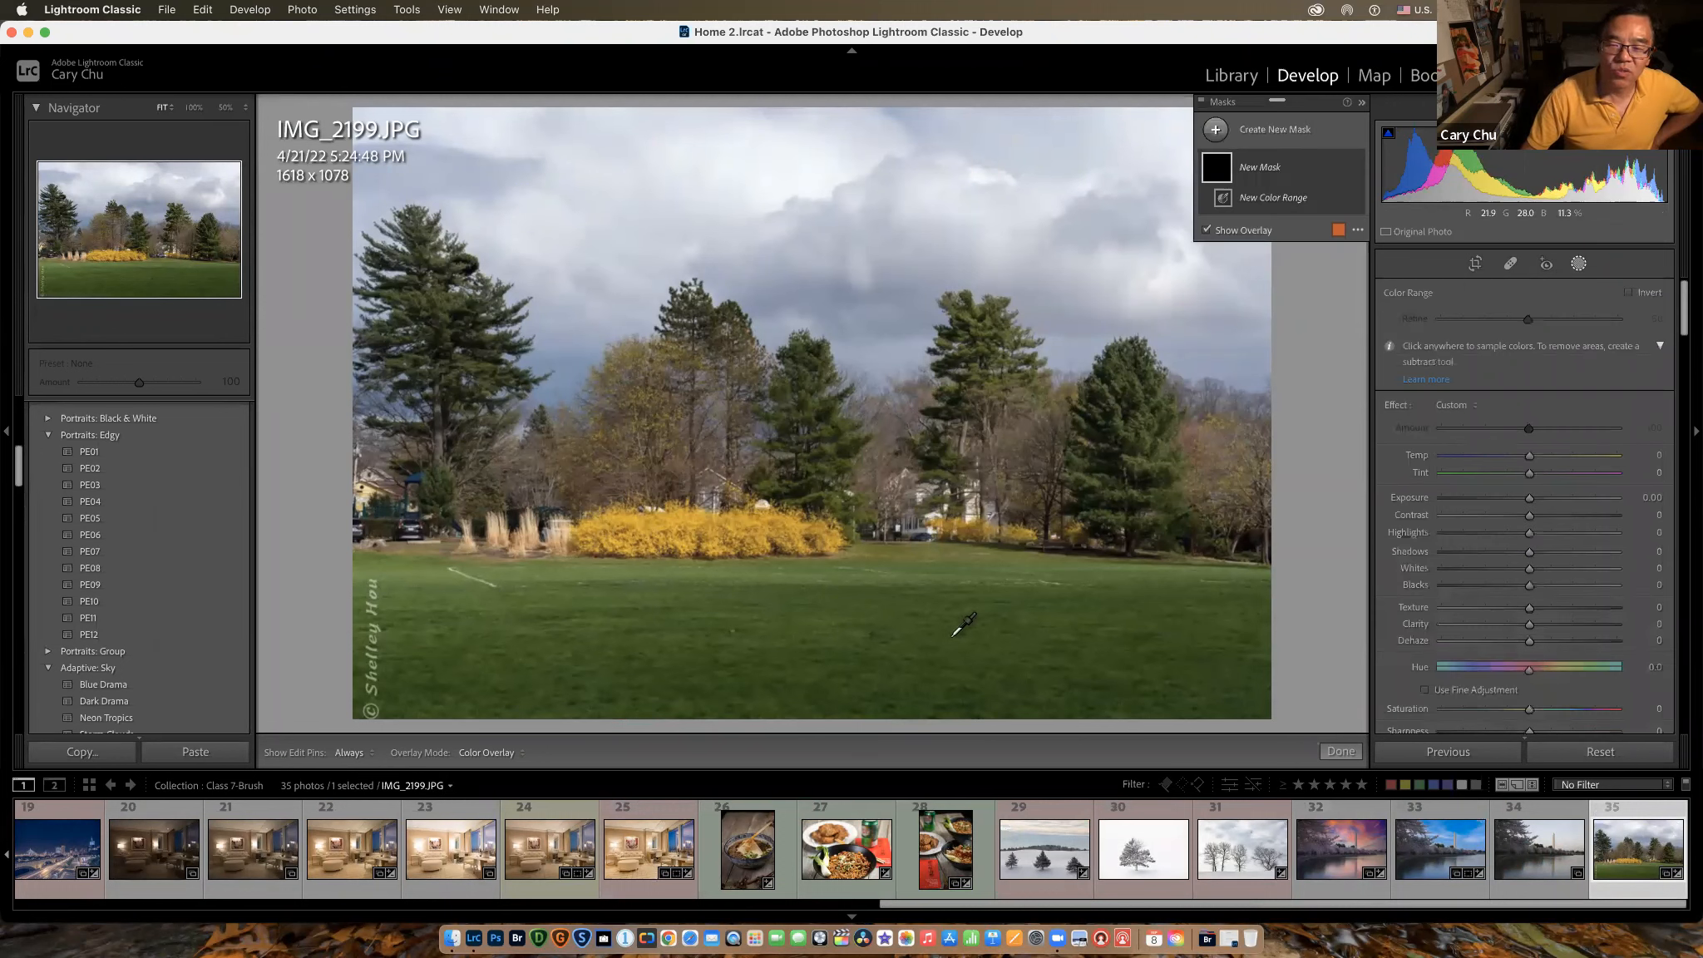
pyautogui.click(864, 617)
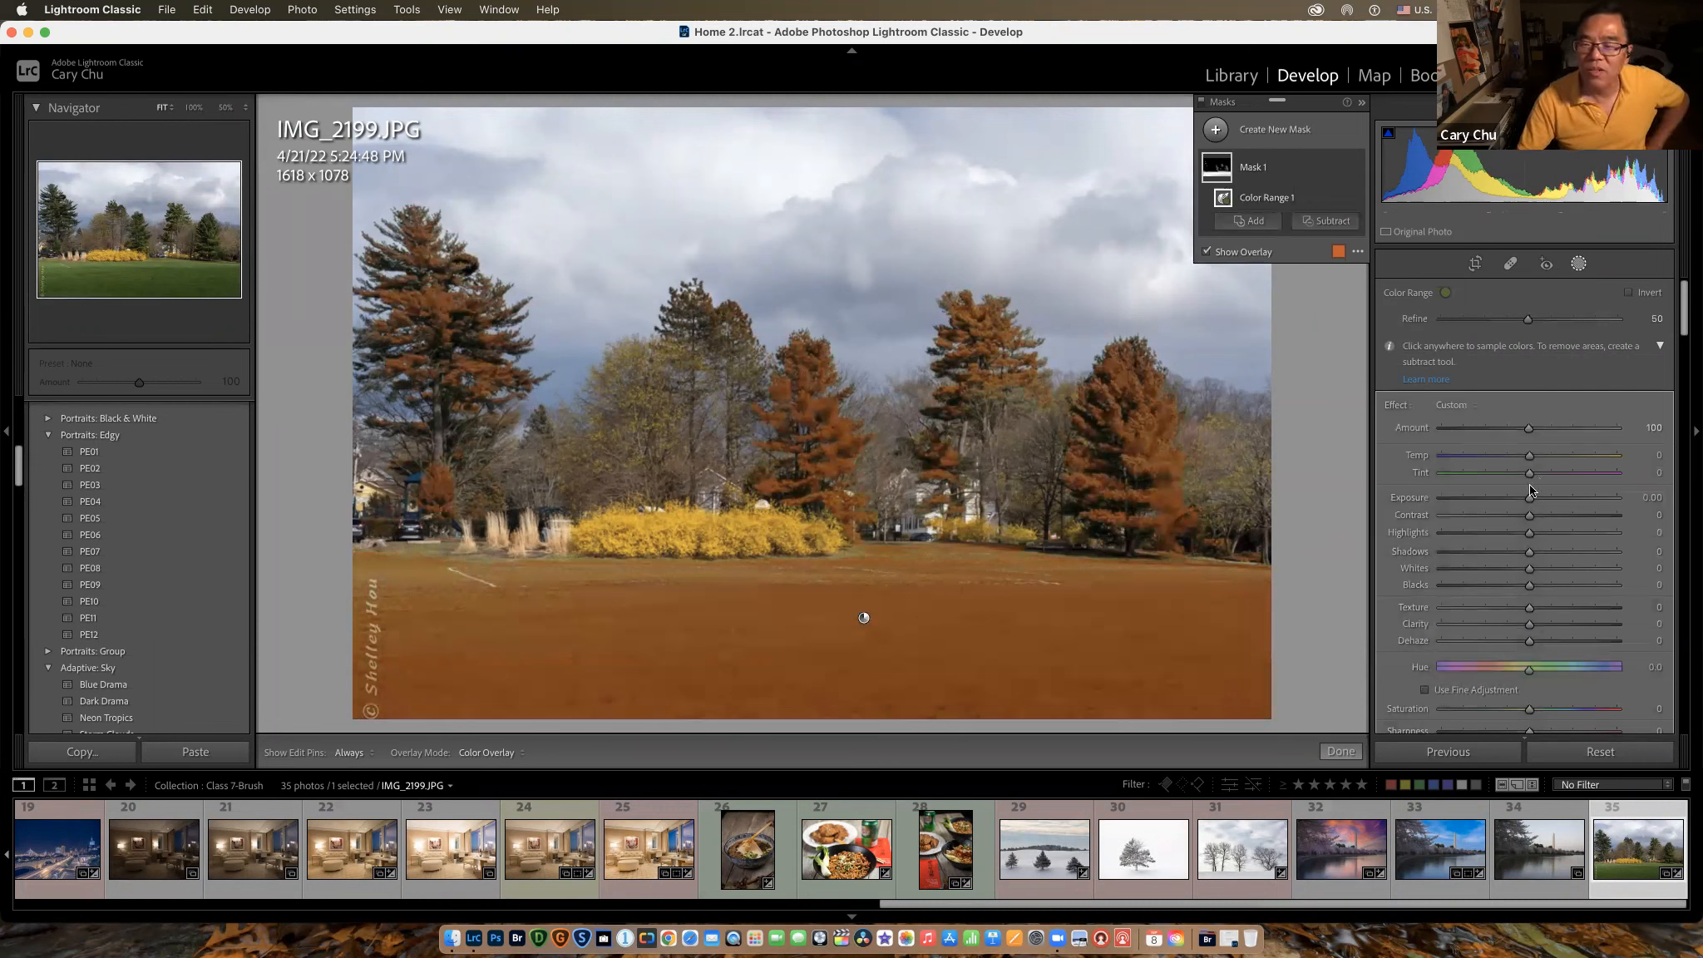
# Step: Hide the overlay, raise the lawn mask's Exposure to 0.57 and resample its color range on the yellow bushes, the tree line and the clouds
pyautogui.press('o')
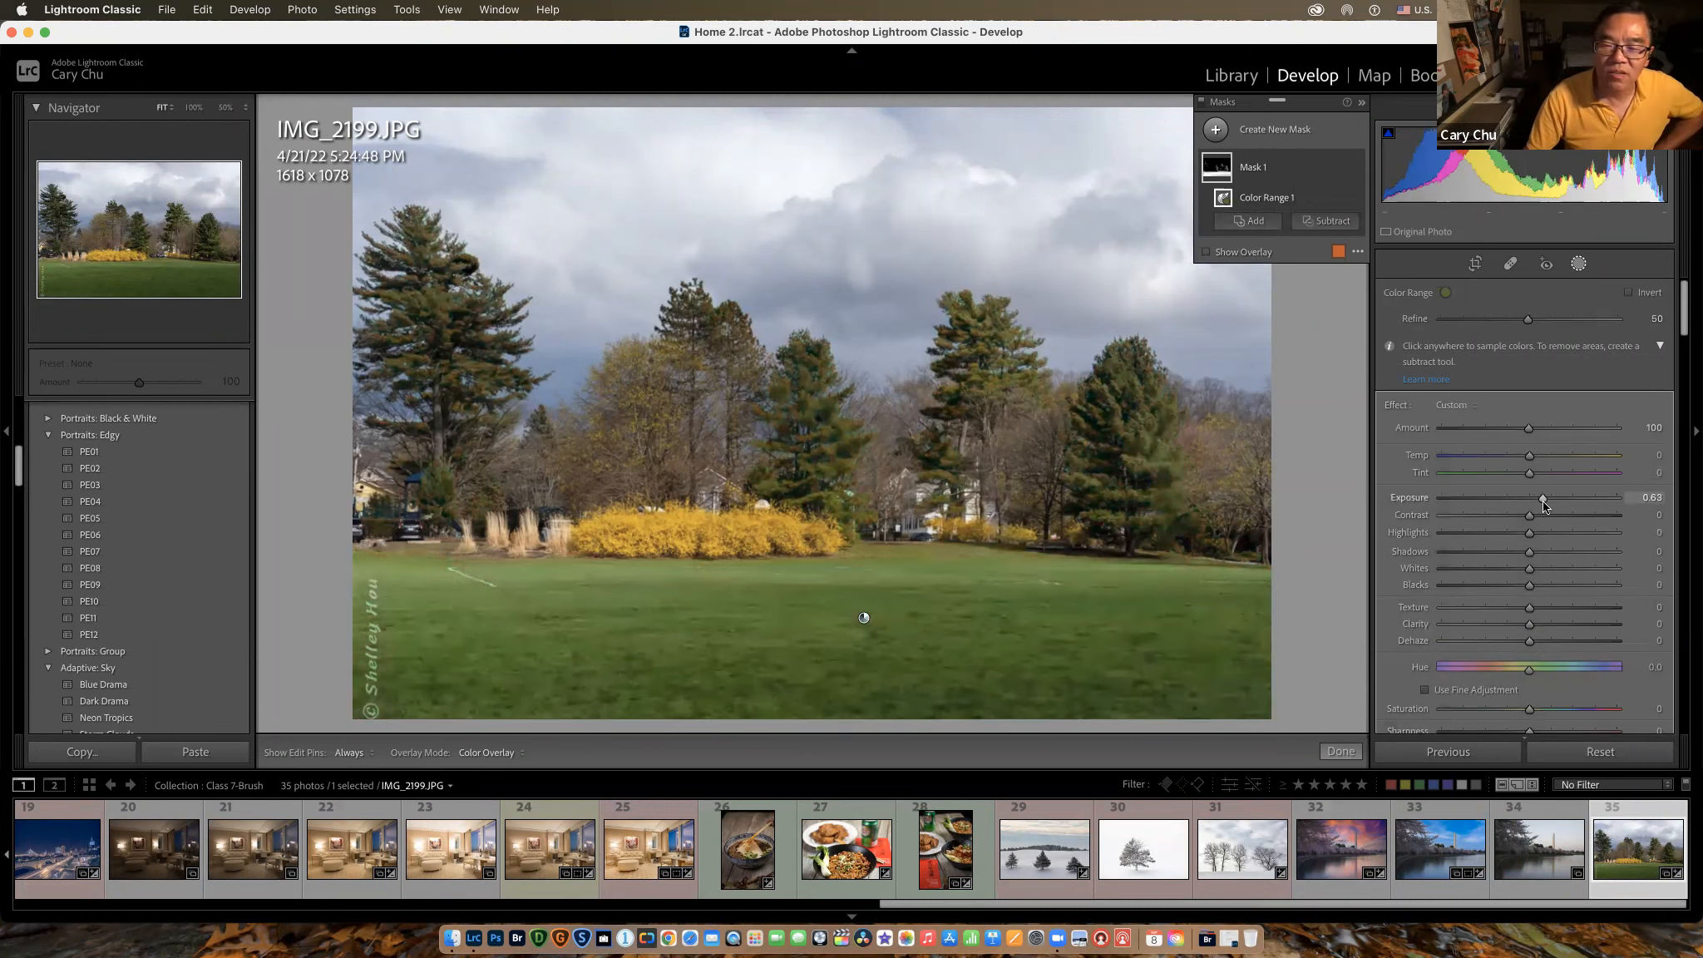
pyautogui.moveTo(1545, 500)
pyautogui.mouseDown()
pyautogui.moveTo(1540, 454)
pyautogui.moveTo(1513, 454)
pyautogui.moveTo(1599, 473)
pyautogui.moveTo(1533, 474)
pyautogui.mouseUp()
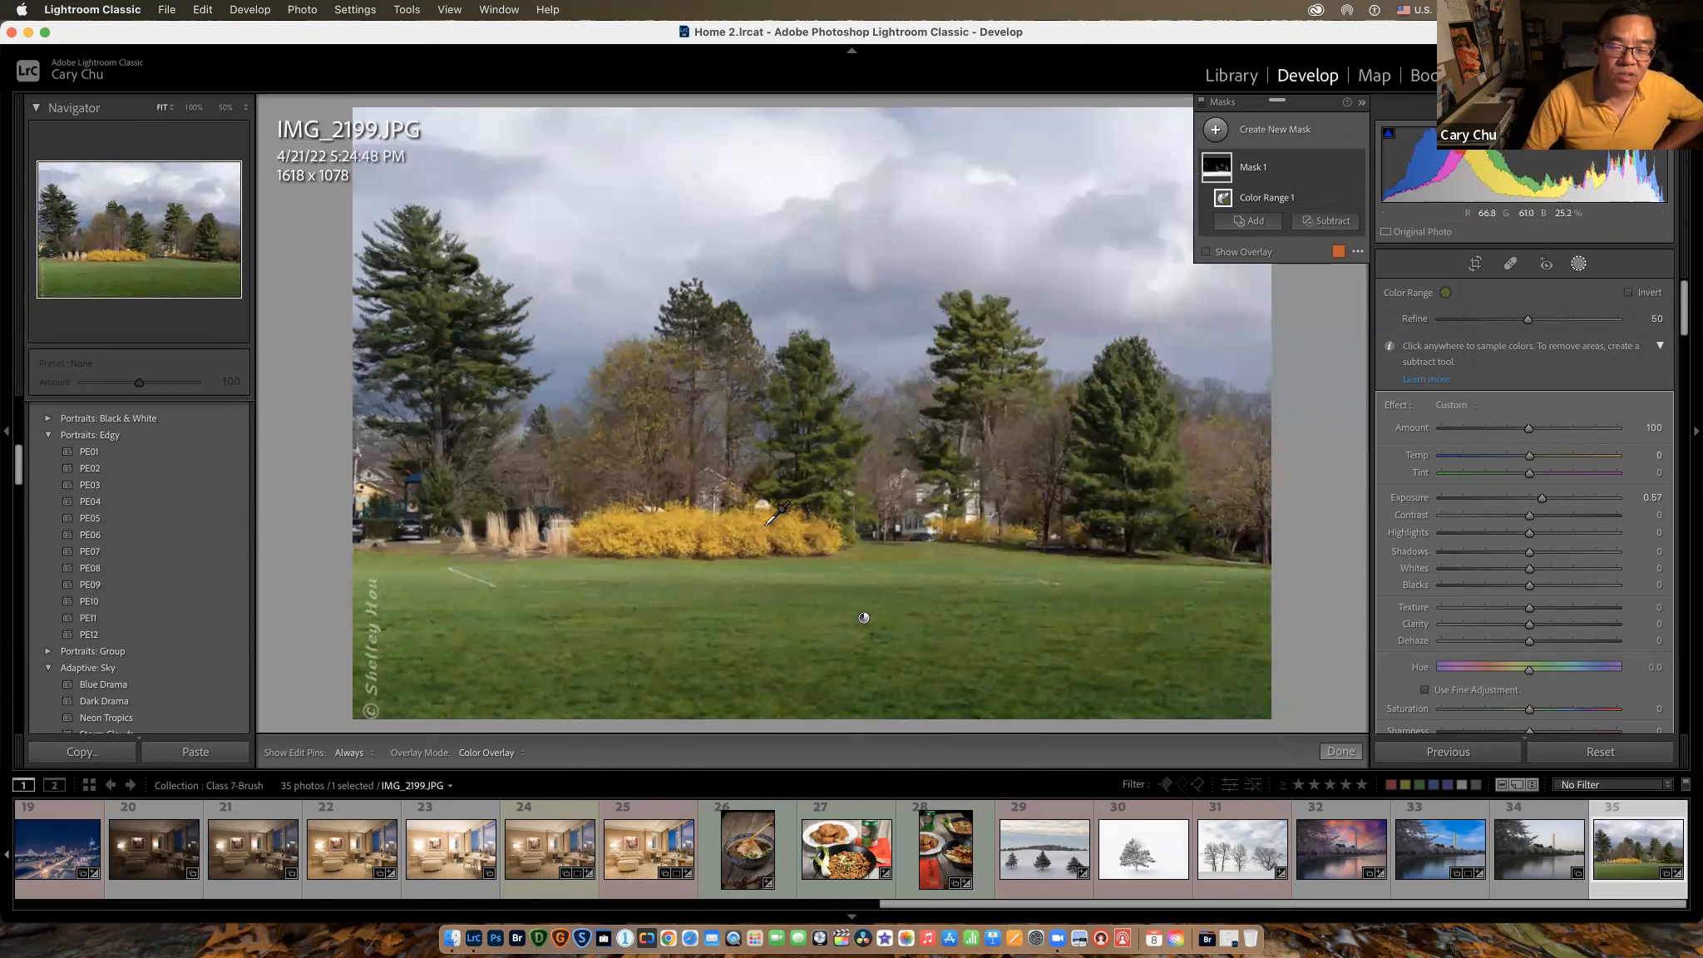
pyautogui.click(766, 524)
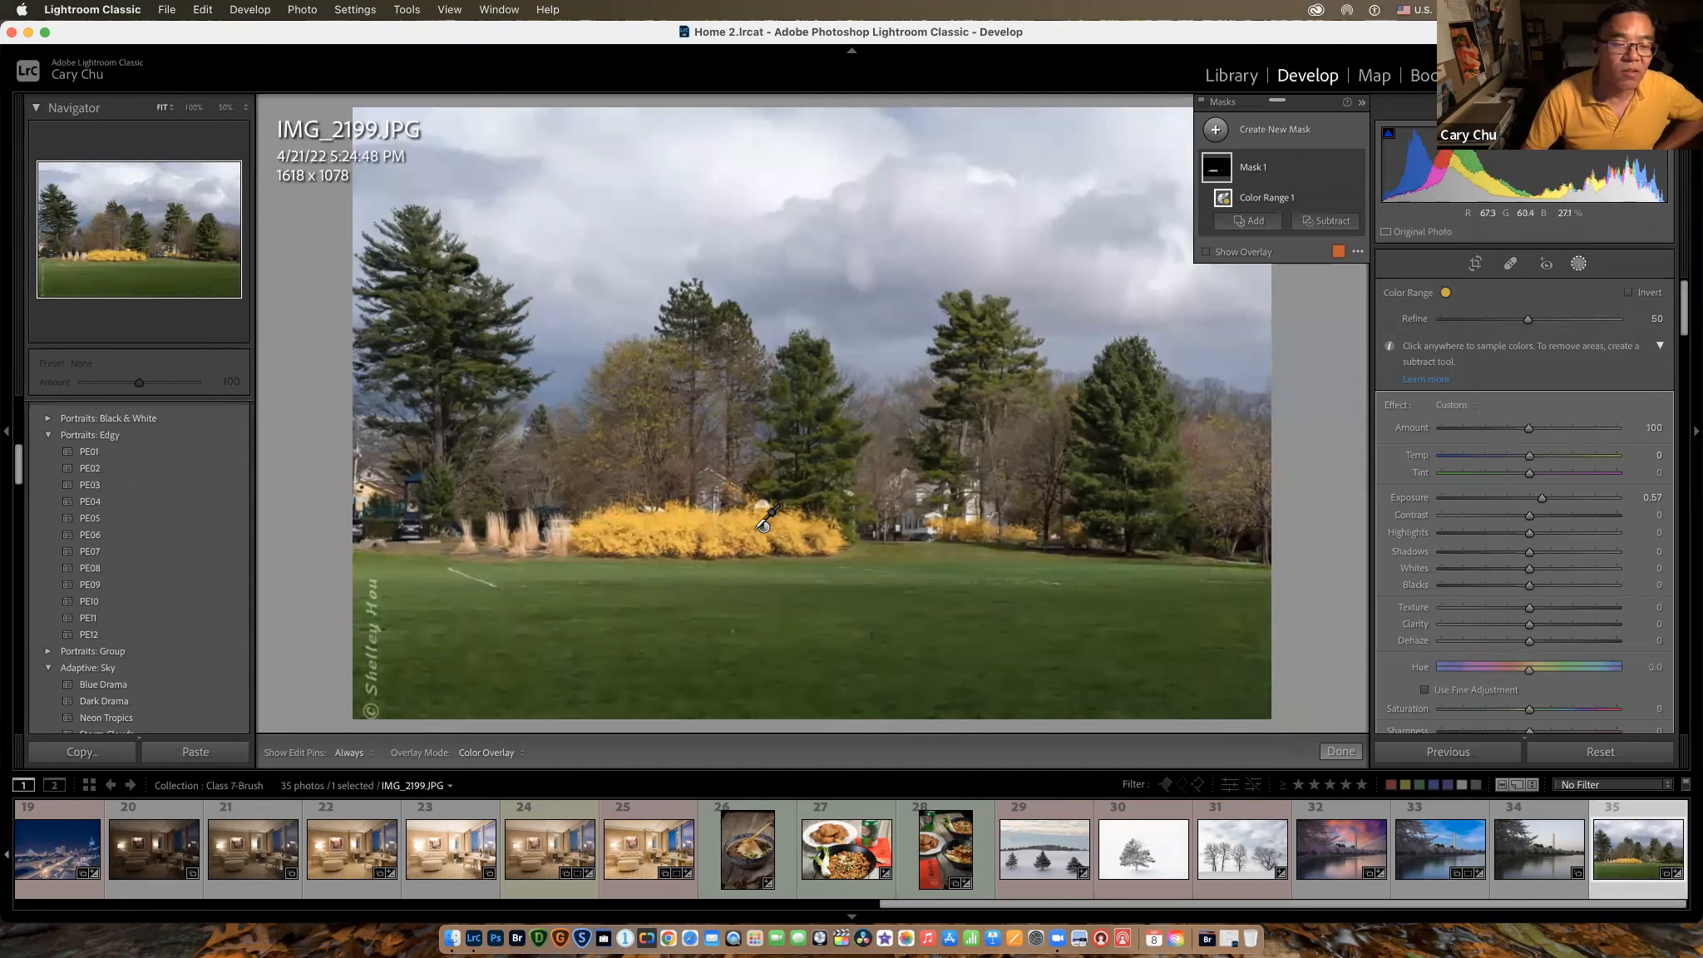
pyautogui.click(922, 530)
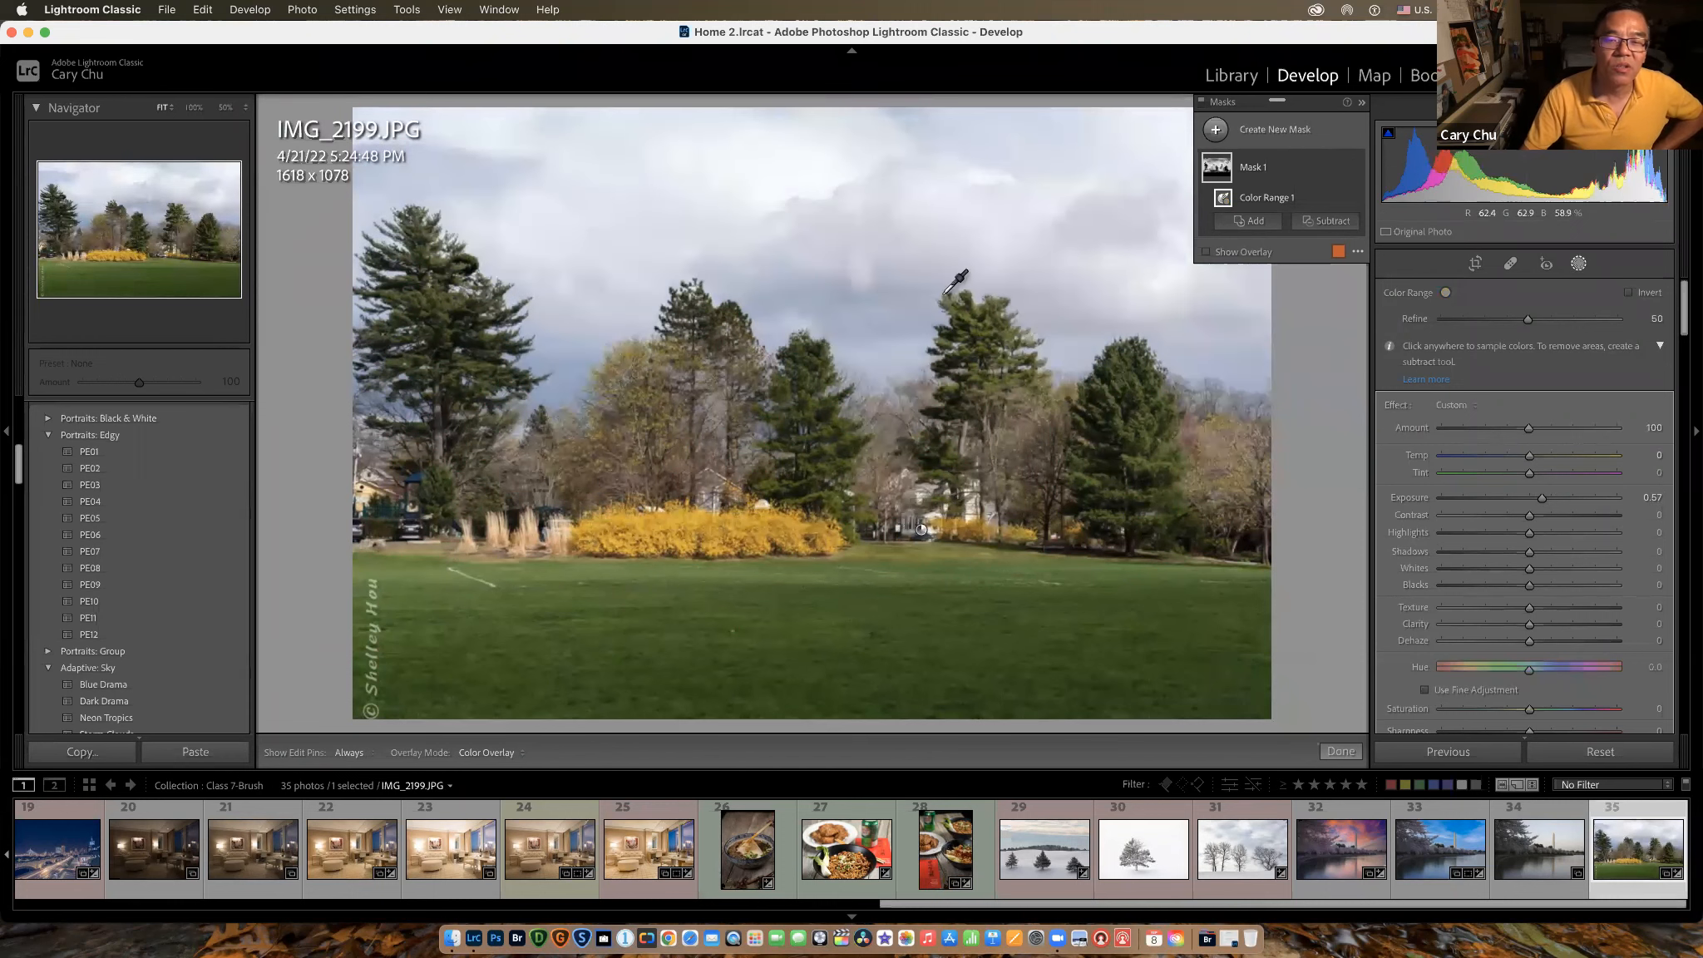
pyautogui.click(814, 192)
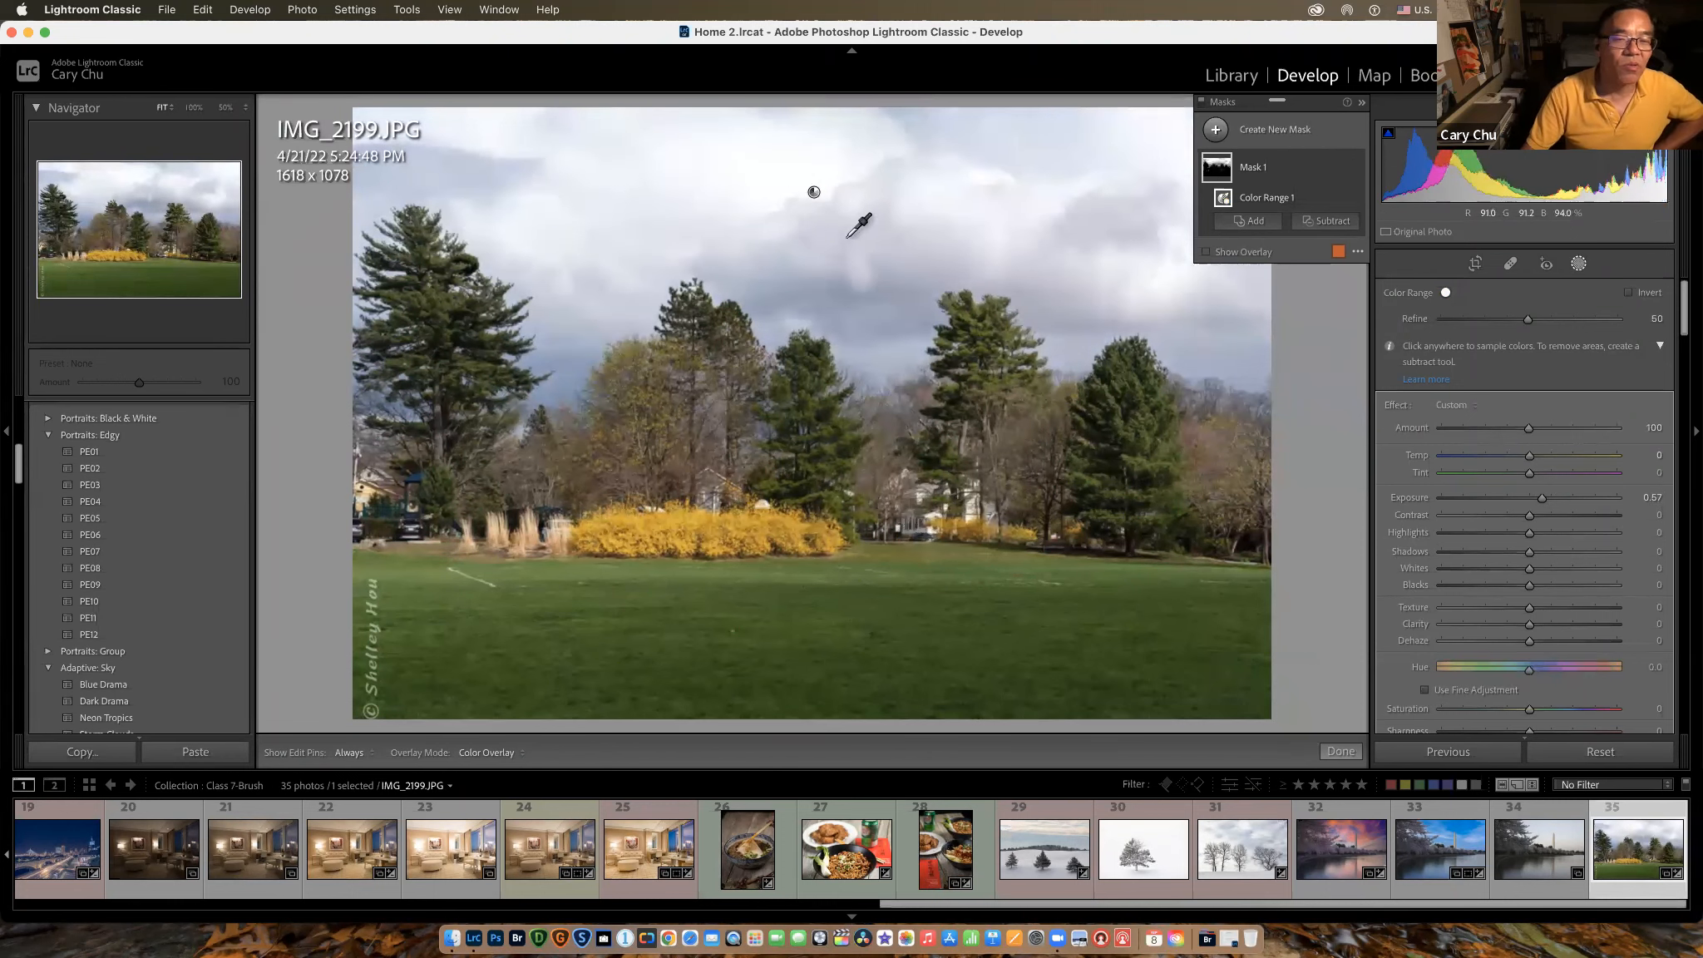
pyautogui.click(888, 278)
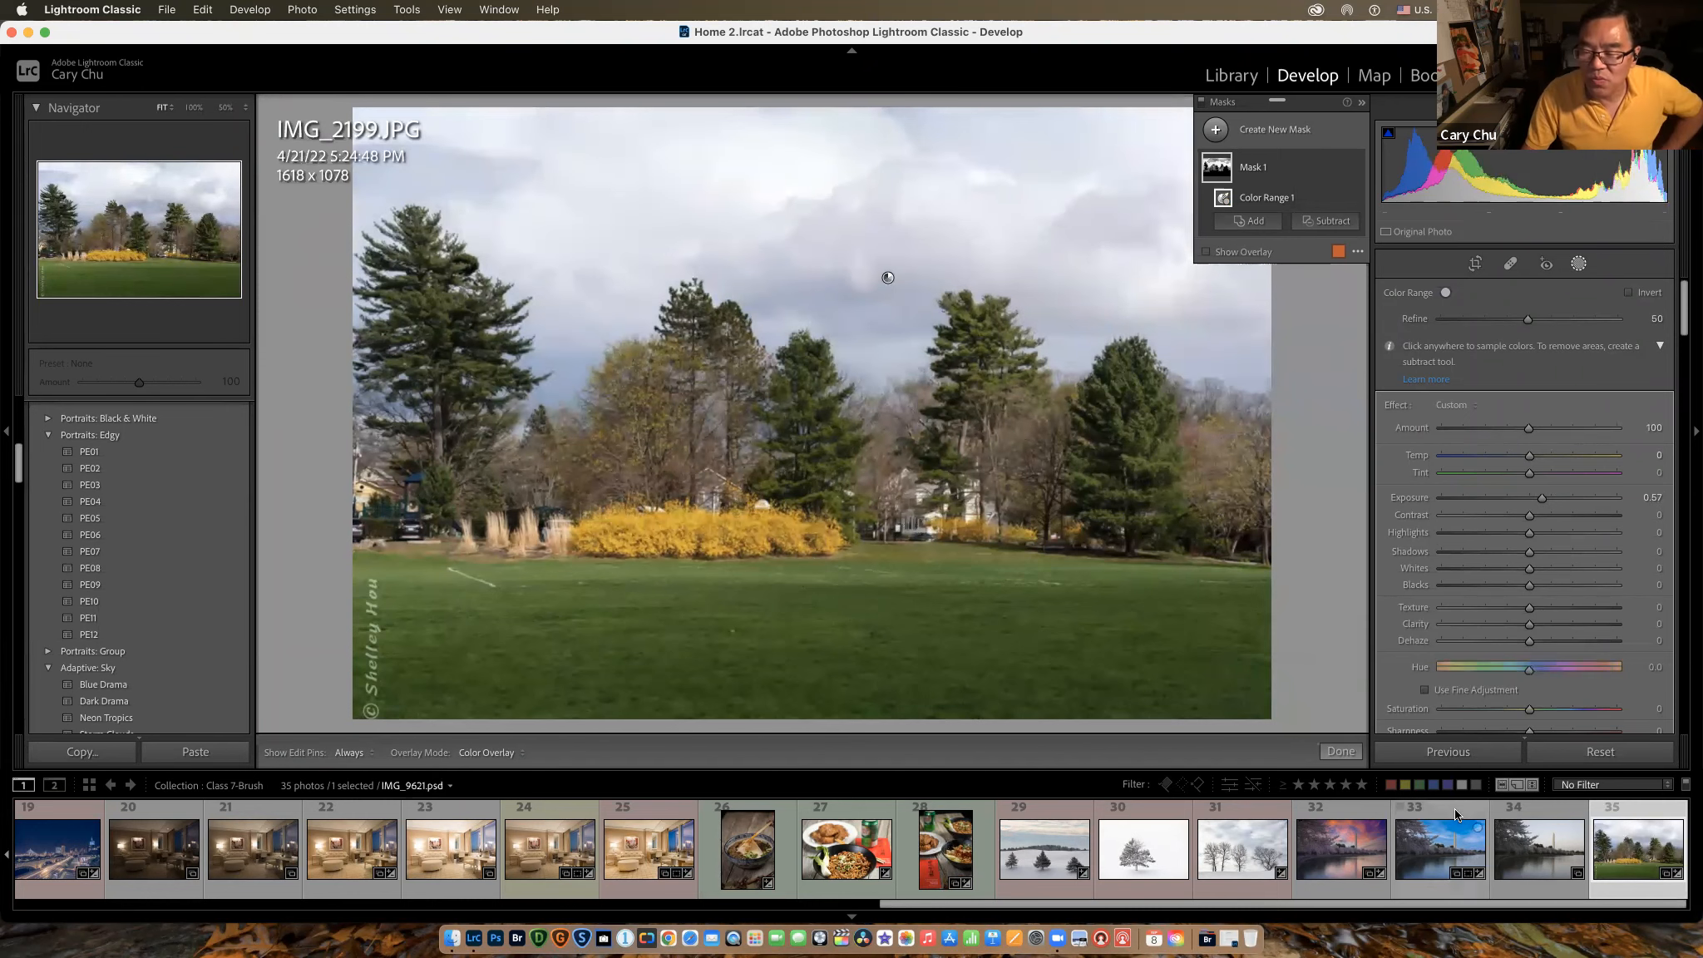
# Step: Open IMG_9621.psd and add a Color Range mask, sampling the blue sky and finally the stone monument
pyautogui.click(1448, 859)
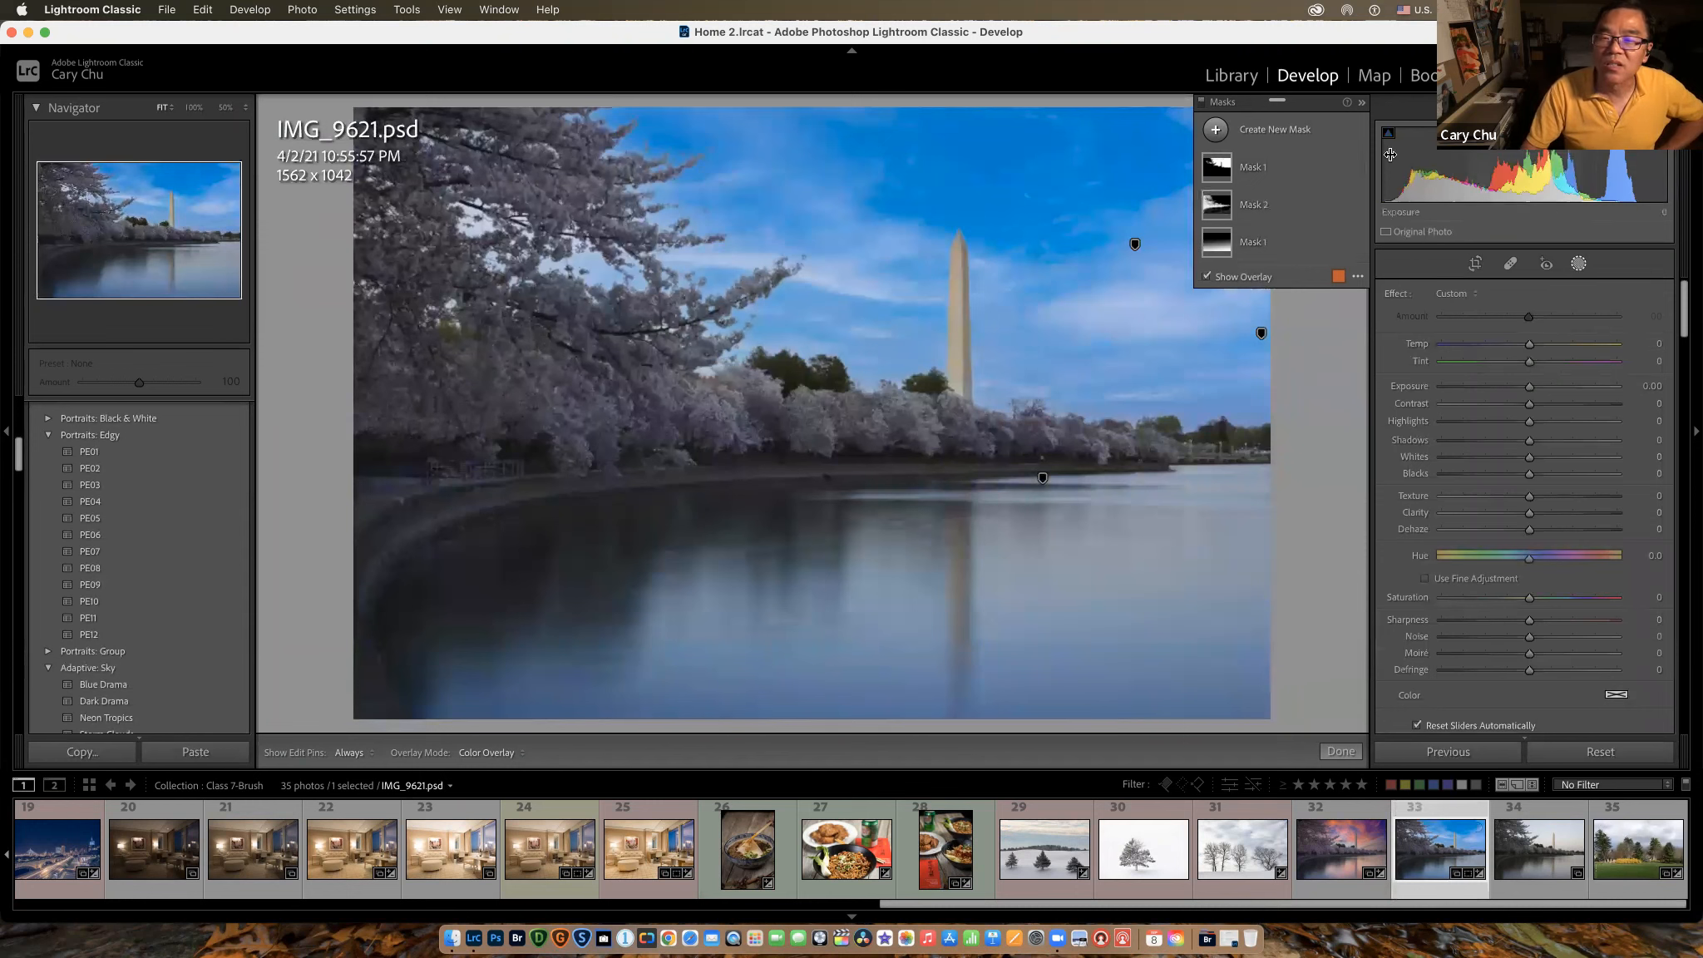
pyautogui.click(1216, 130)
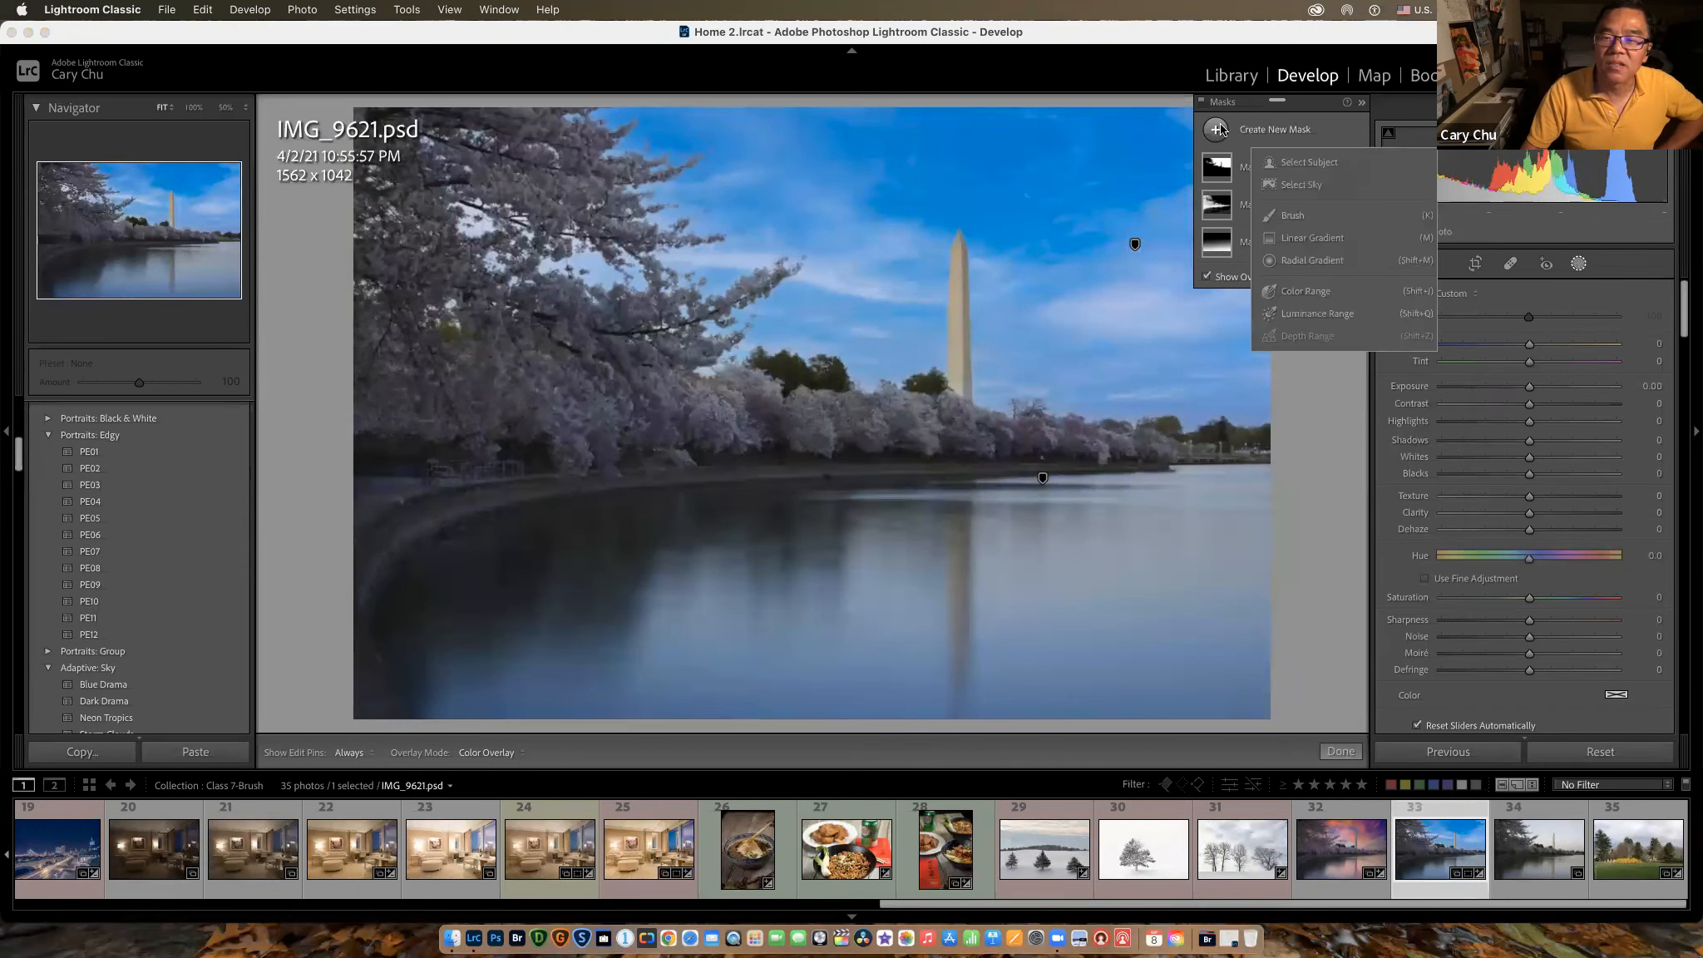
pyautogui.click(1308, 293)
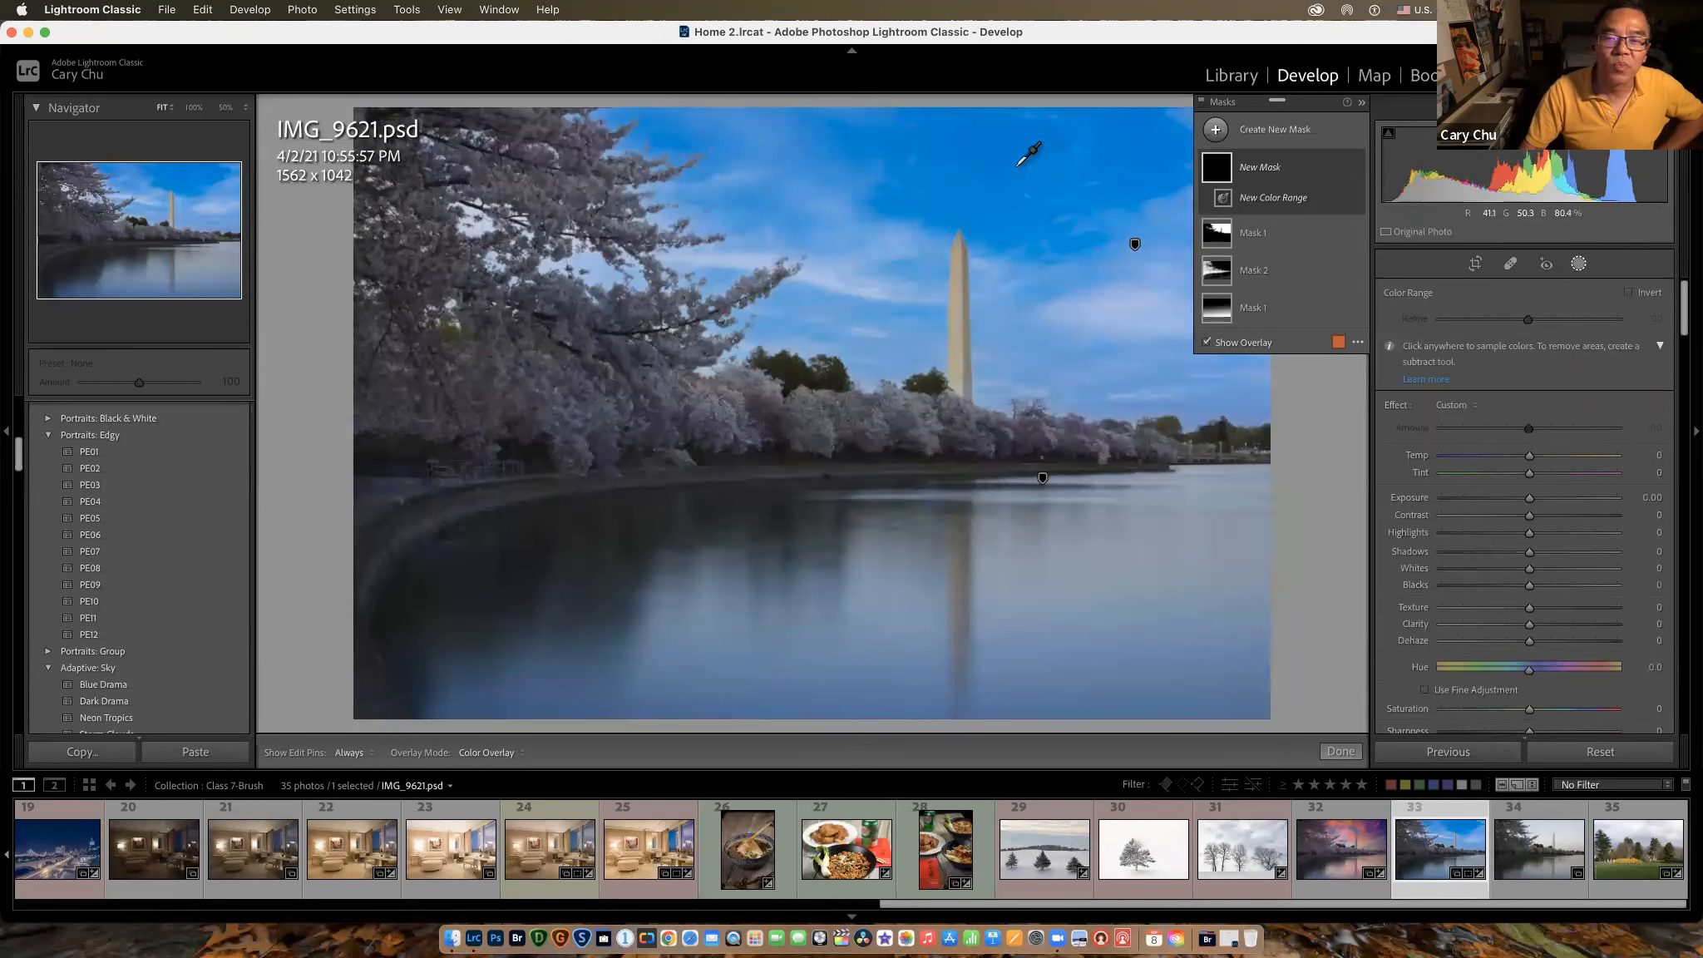
pyautogui.click(1017, 167)
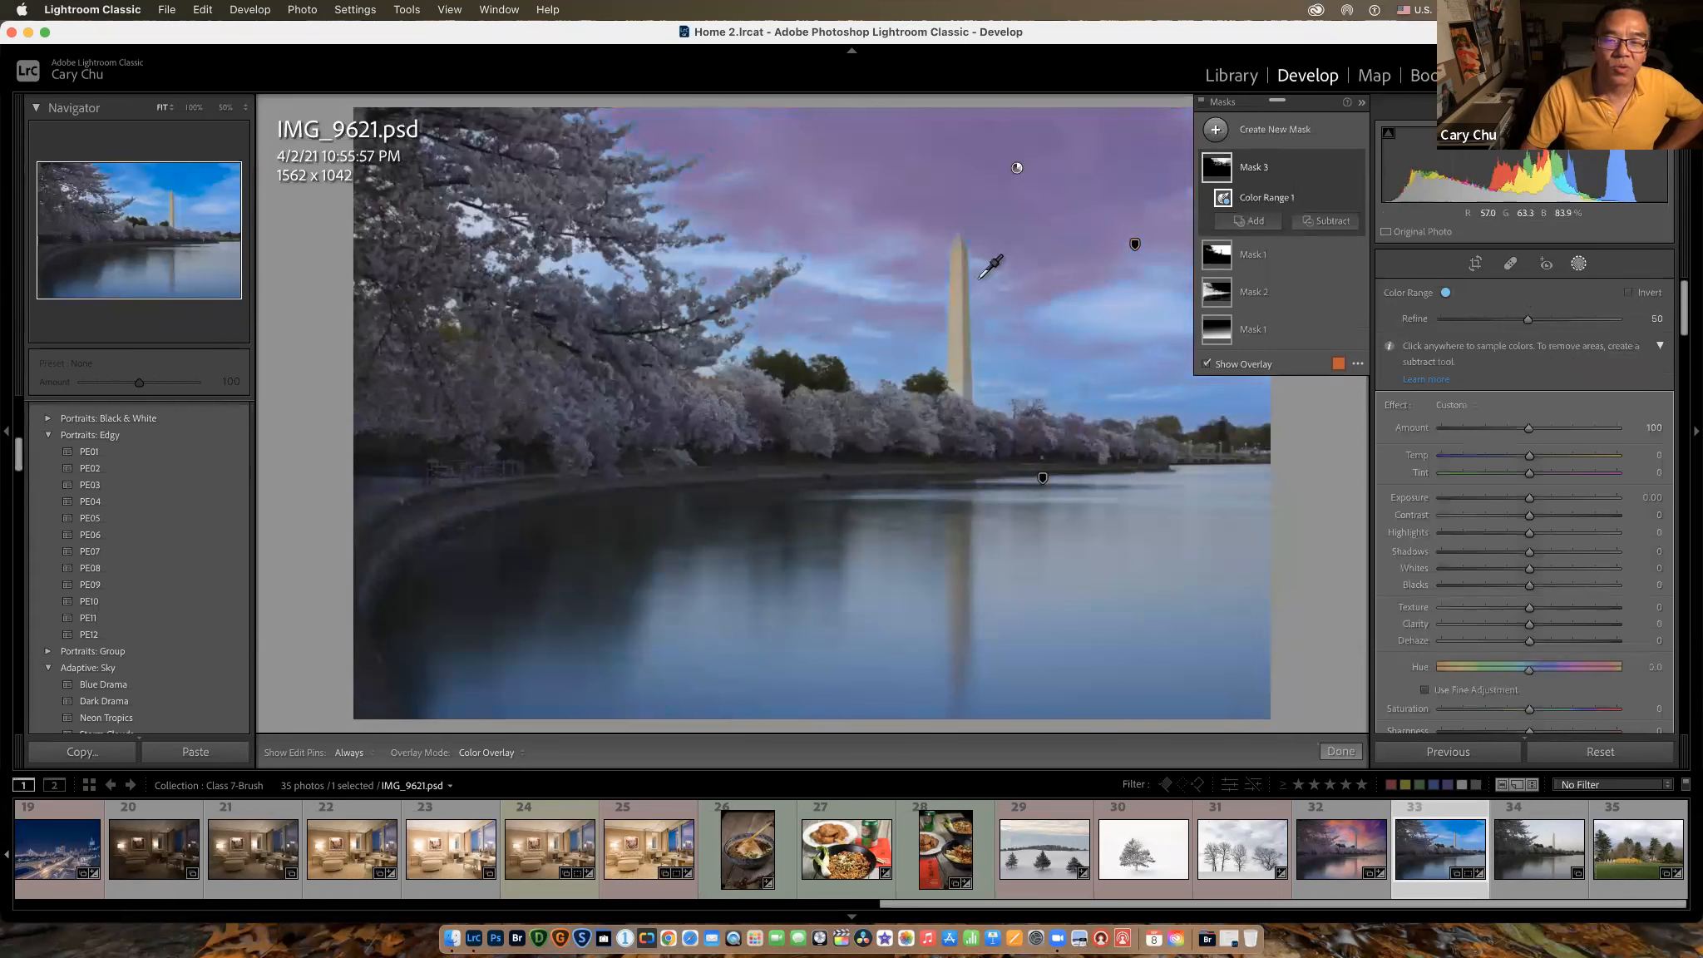
pyautogui.click(956, 295)
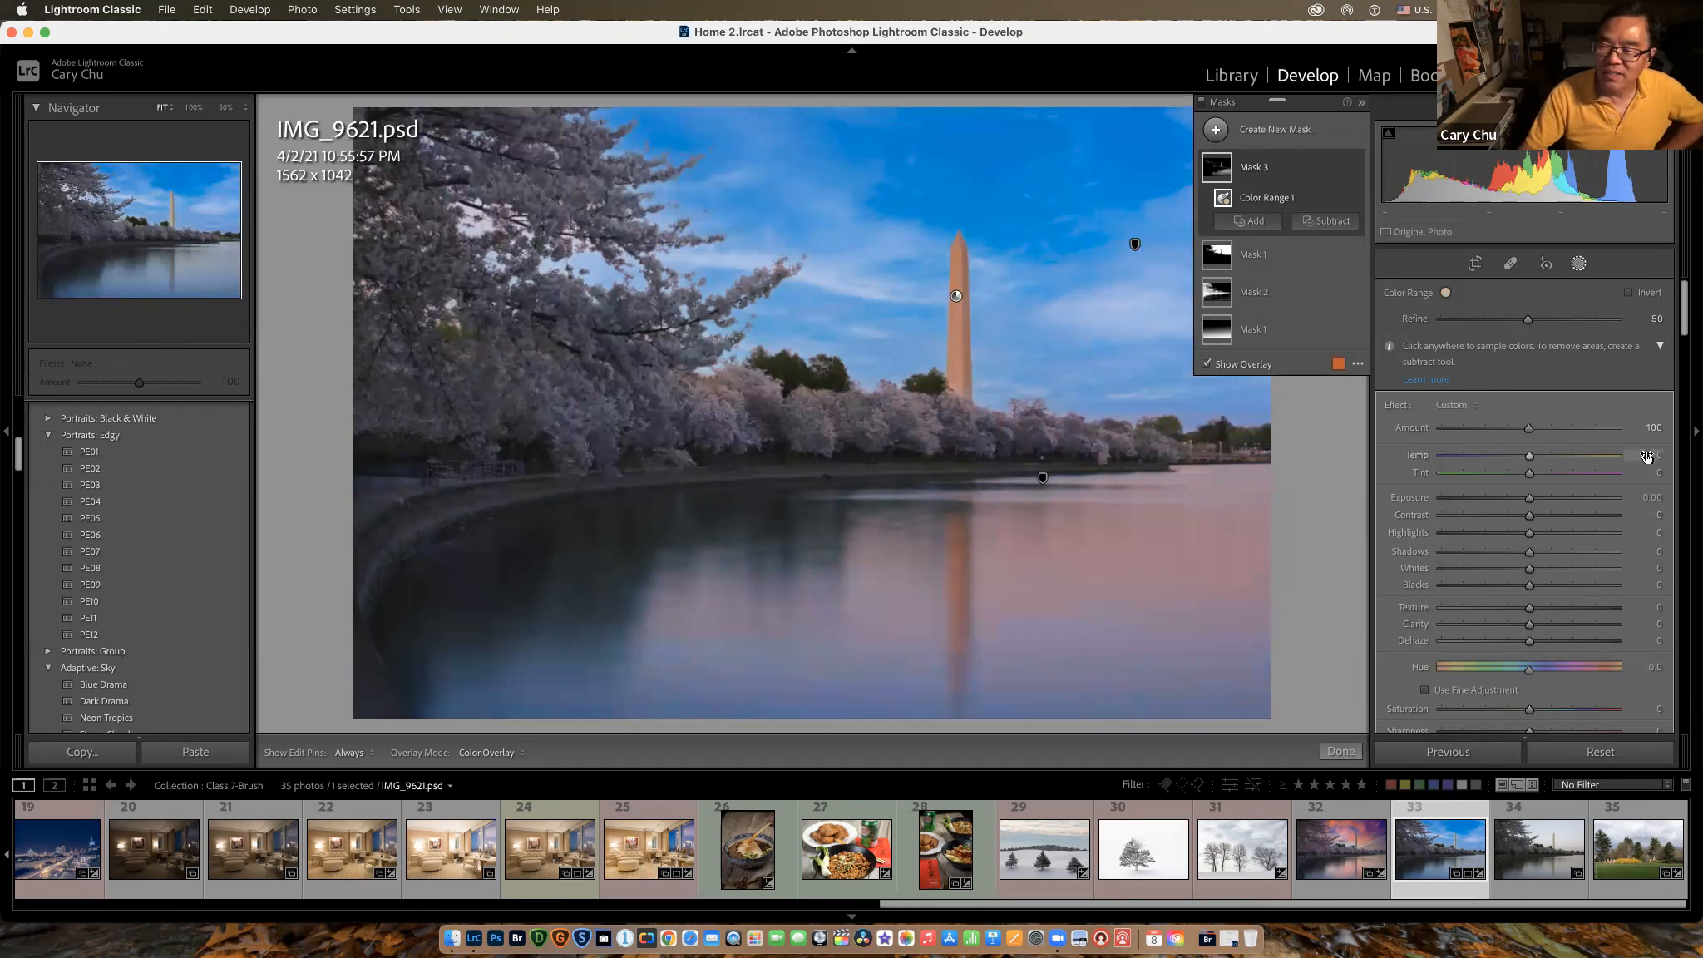
pyautogui.scroll(-1, 1646, 574)
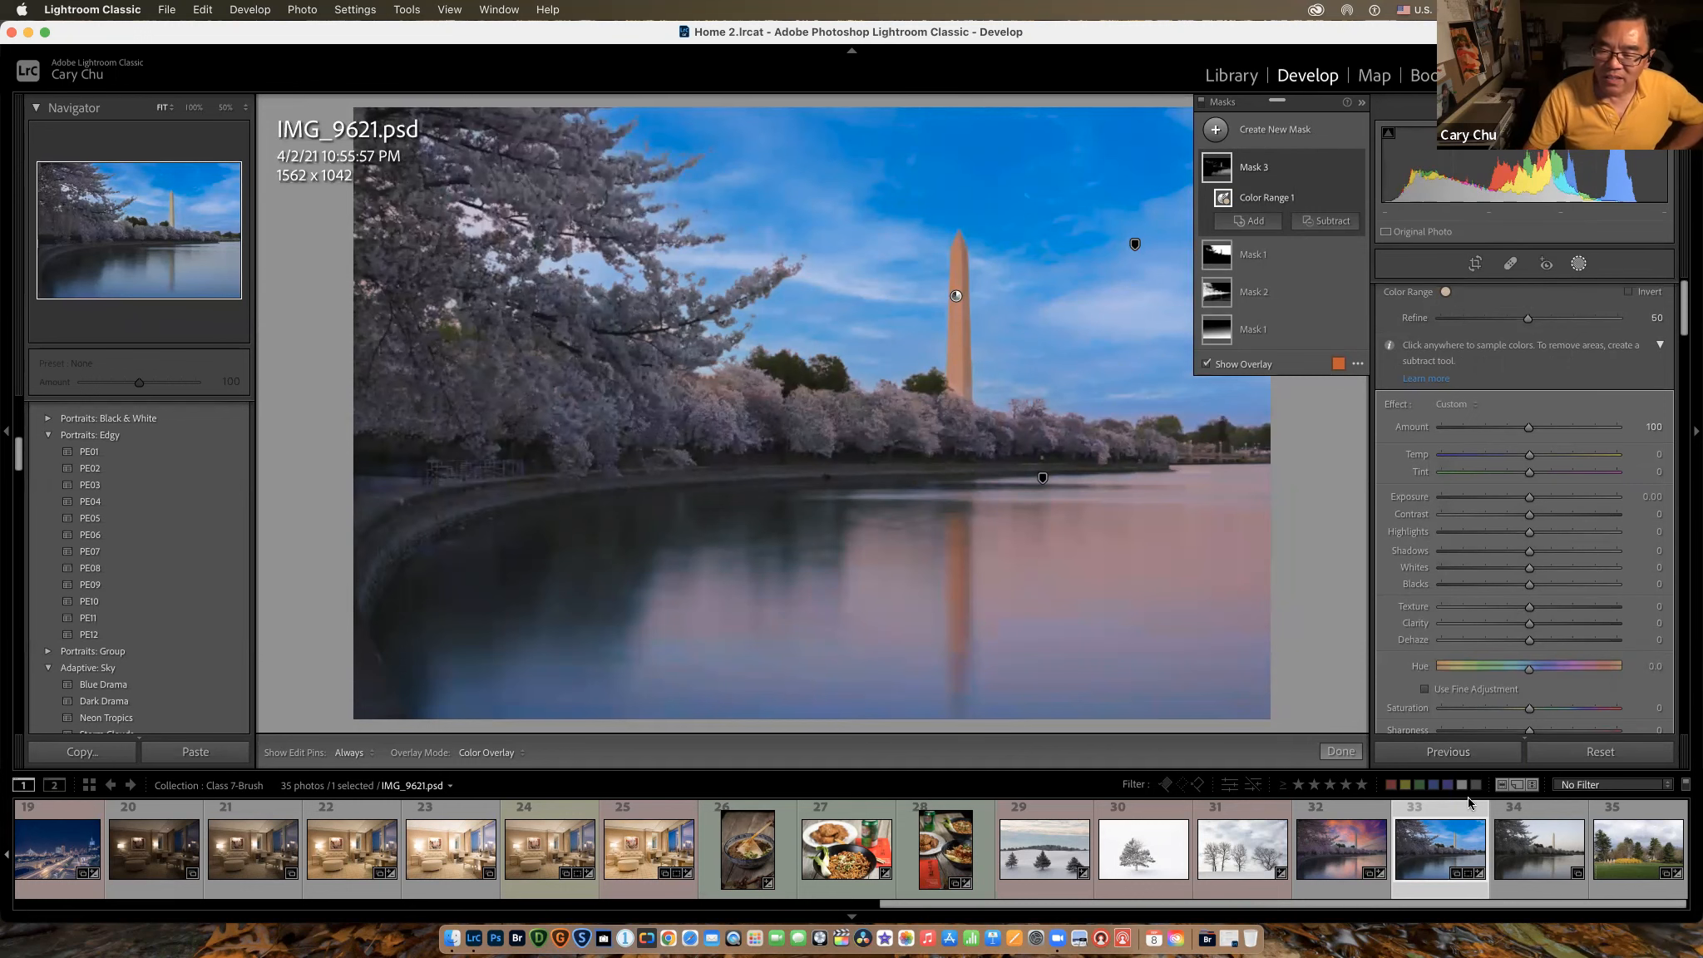
# Step: Open IMG_9621.JPG and add a Luminance Range mask over the darker tones with its upper limit at about 50
pyautogui.click(1537, 871)
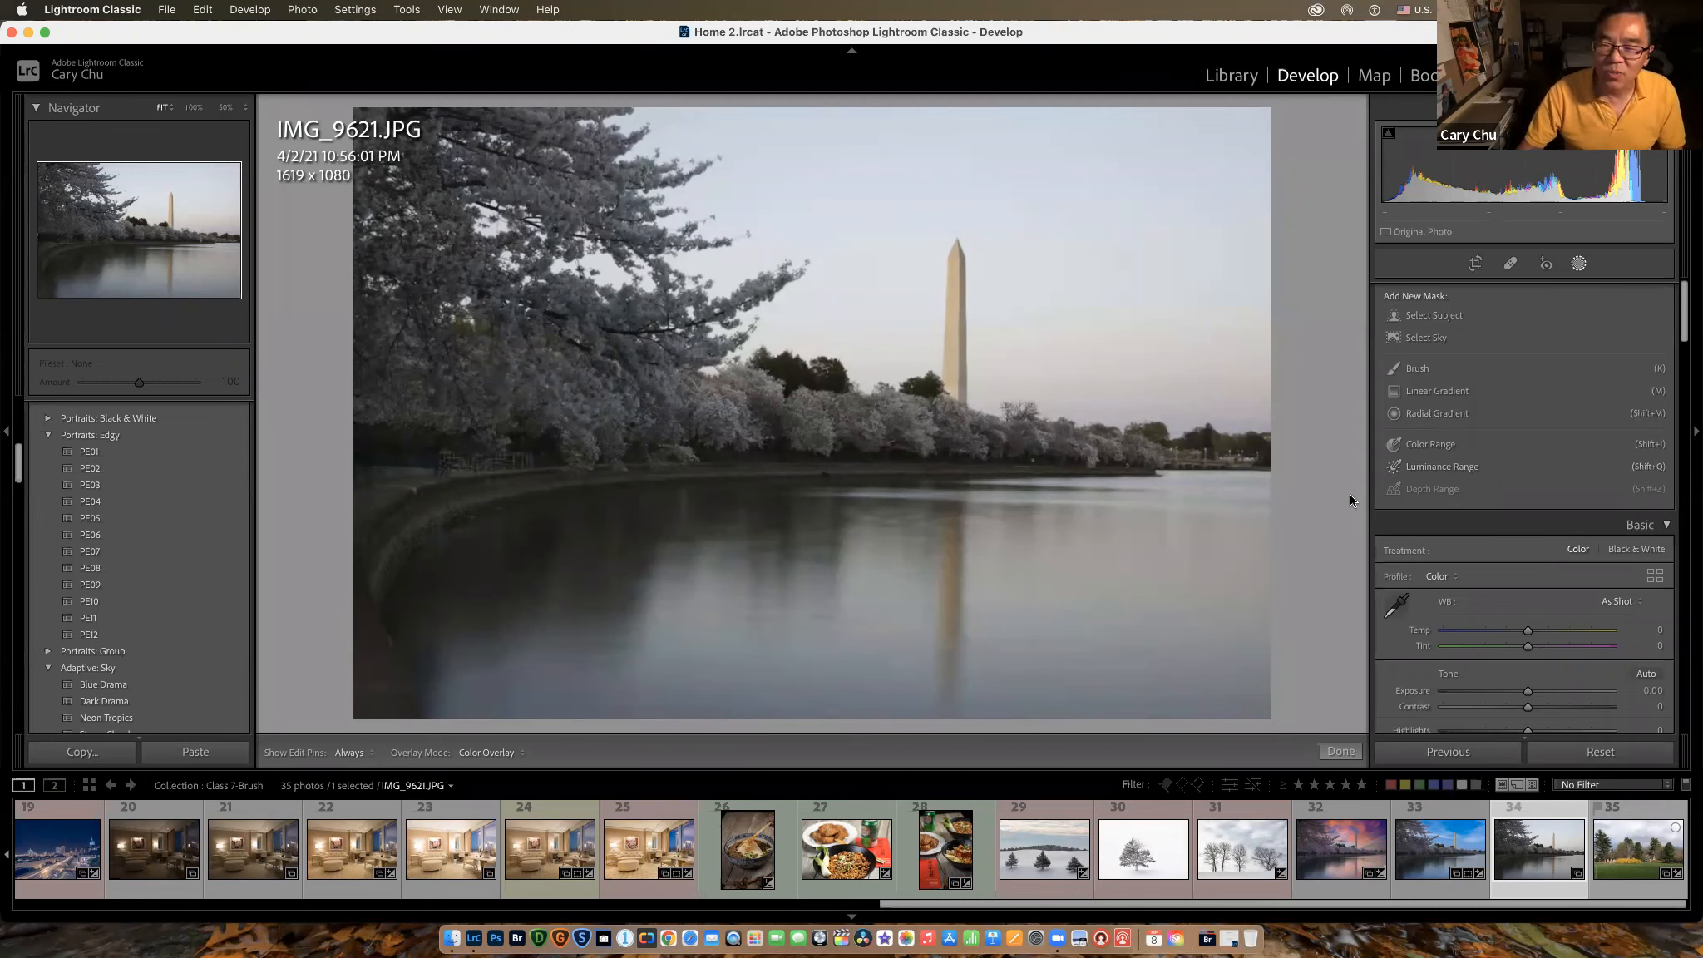
pyautogui.click(1439, 471)
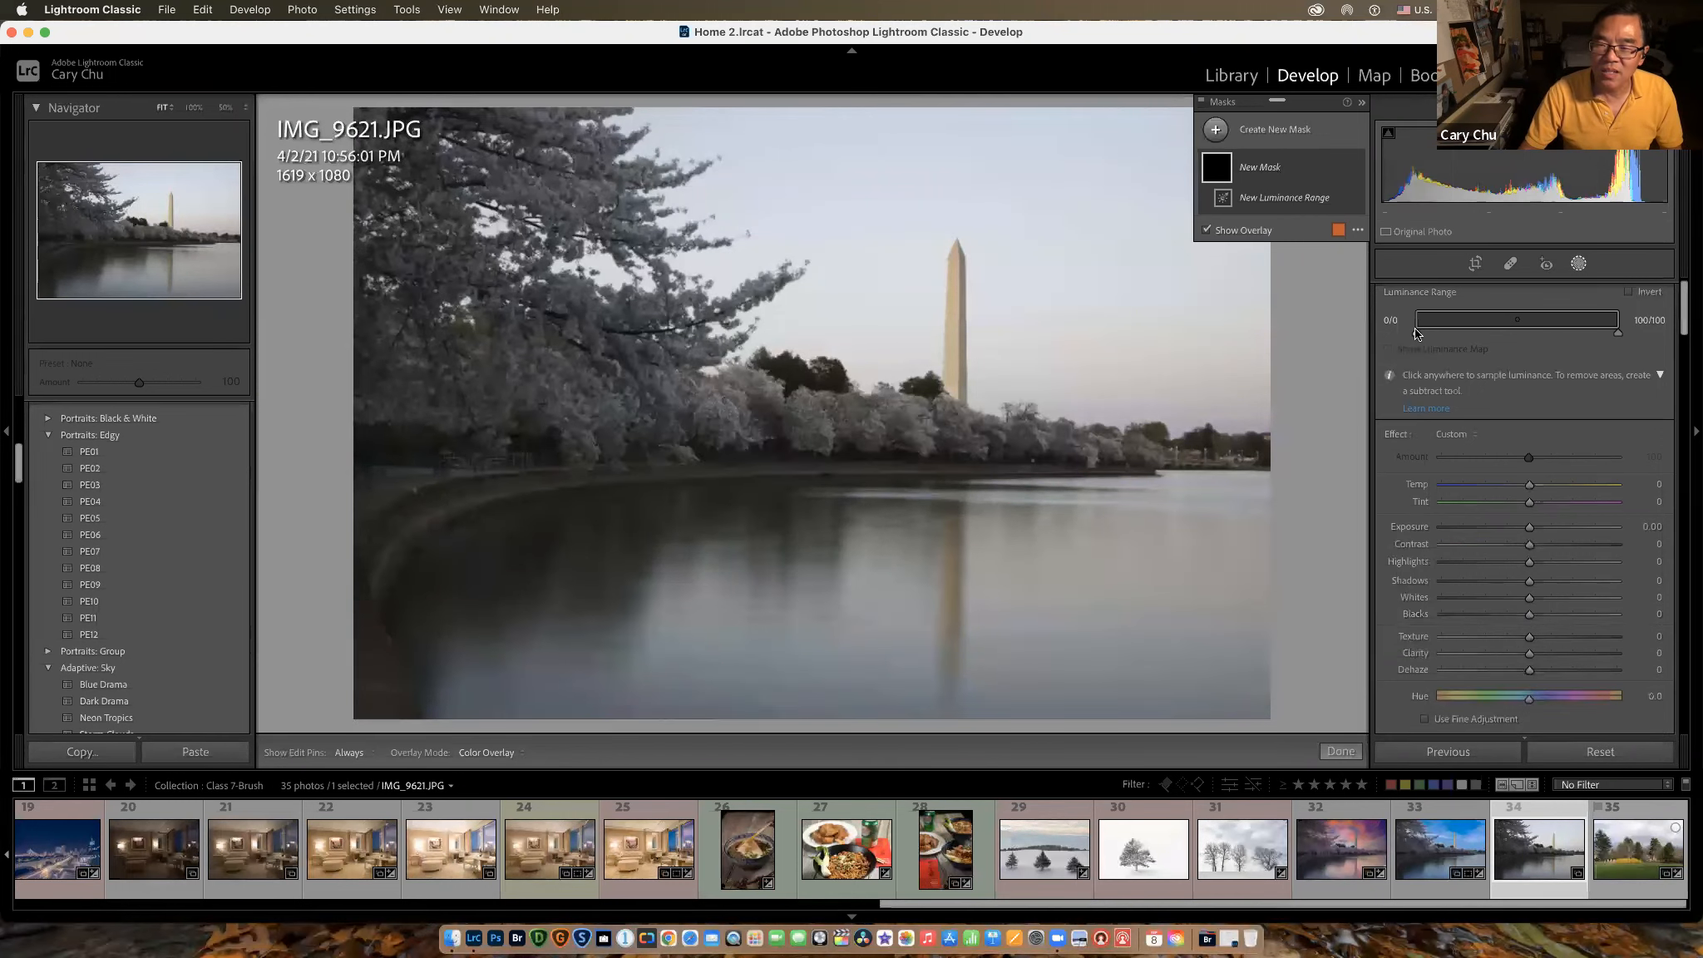
pyautogui.click(1618, 333)
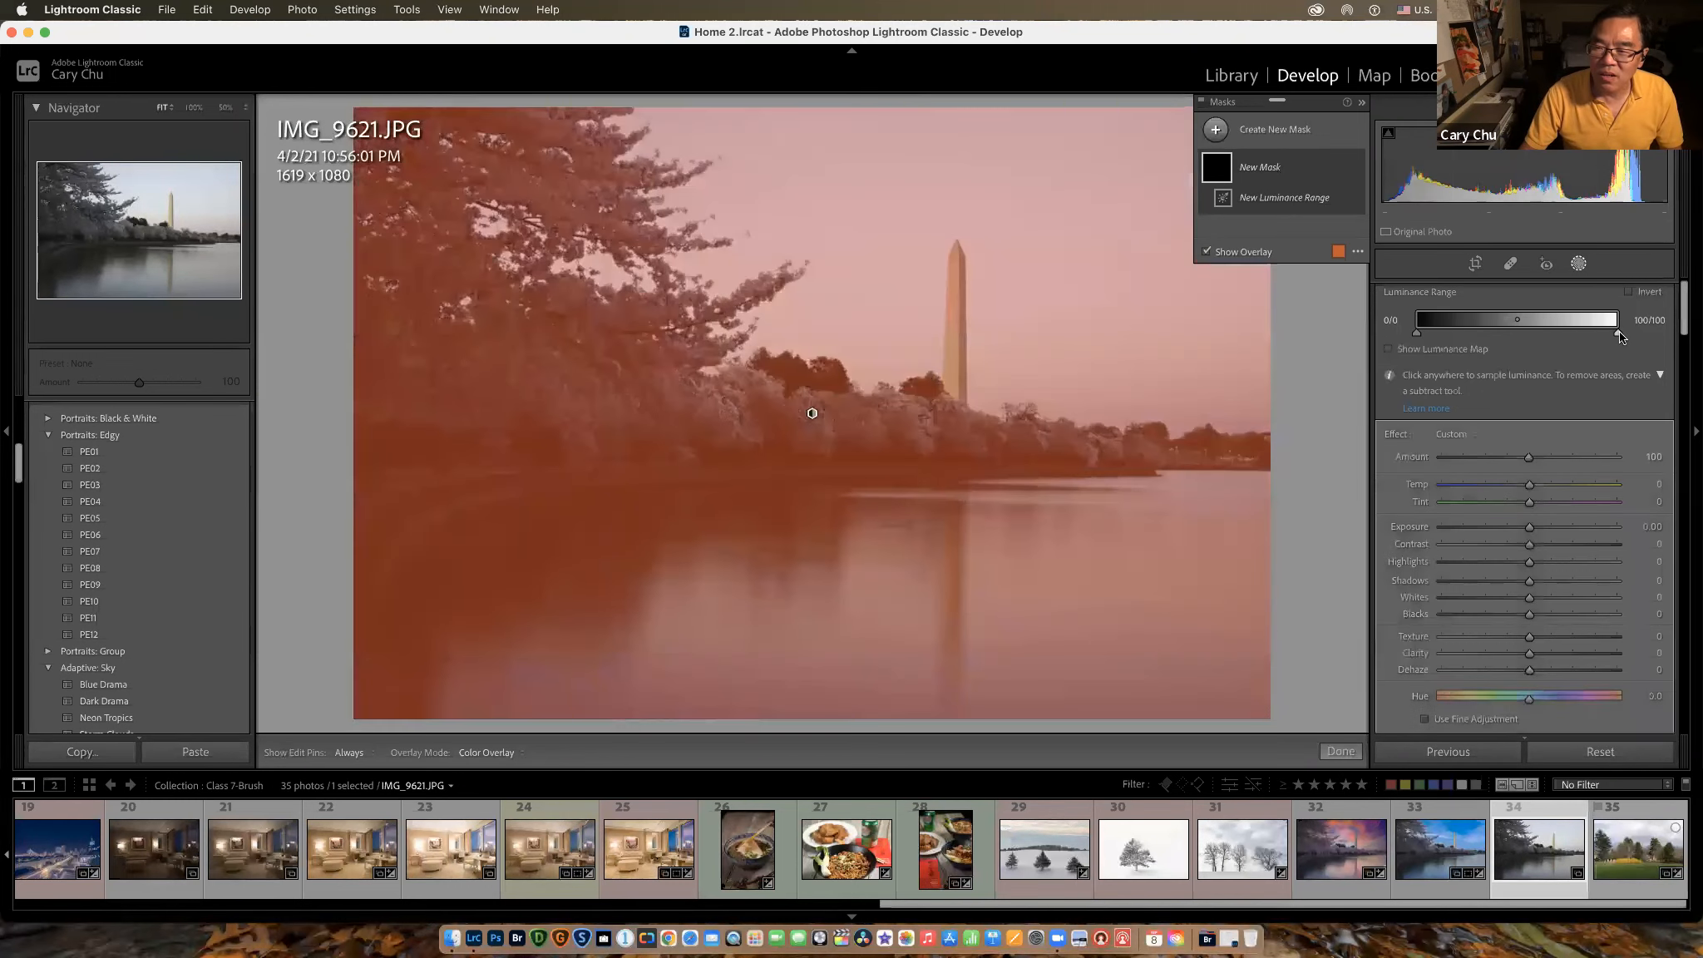
pyautogui.moveTo(1618, 333); pyautogui.dragTo(1518, 332)
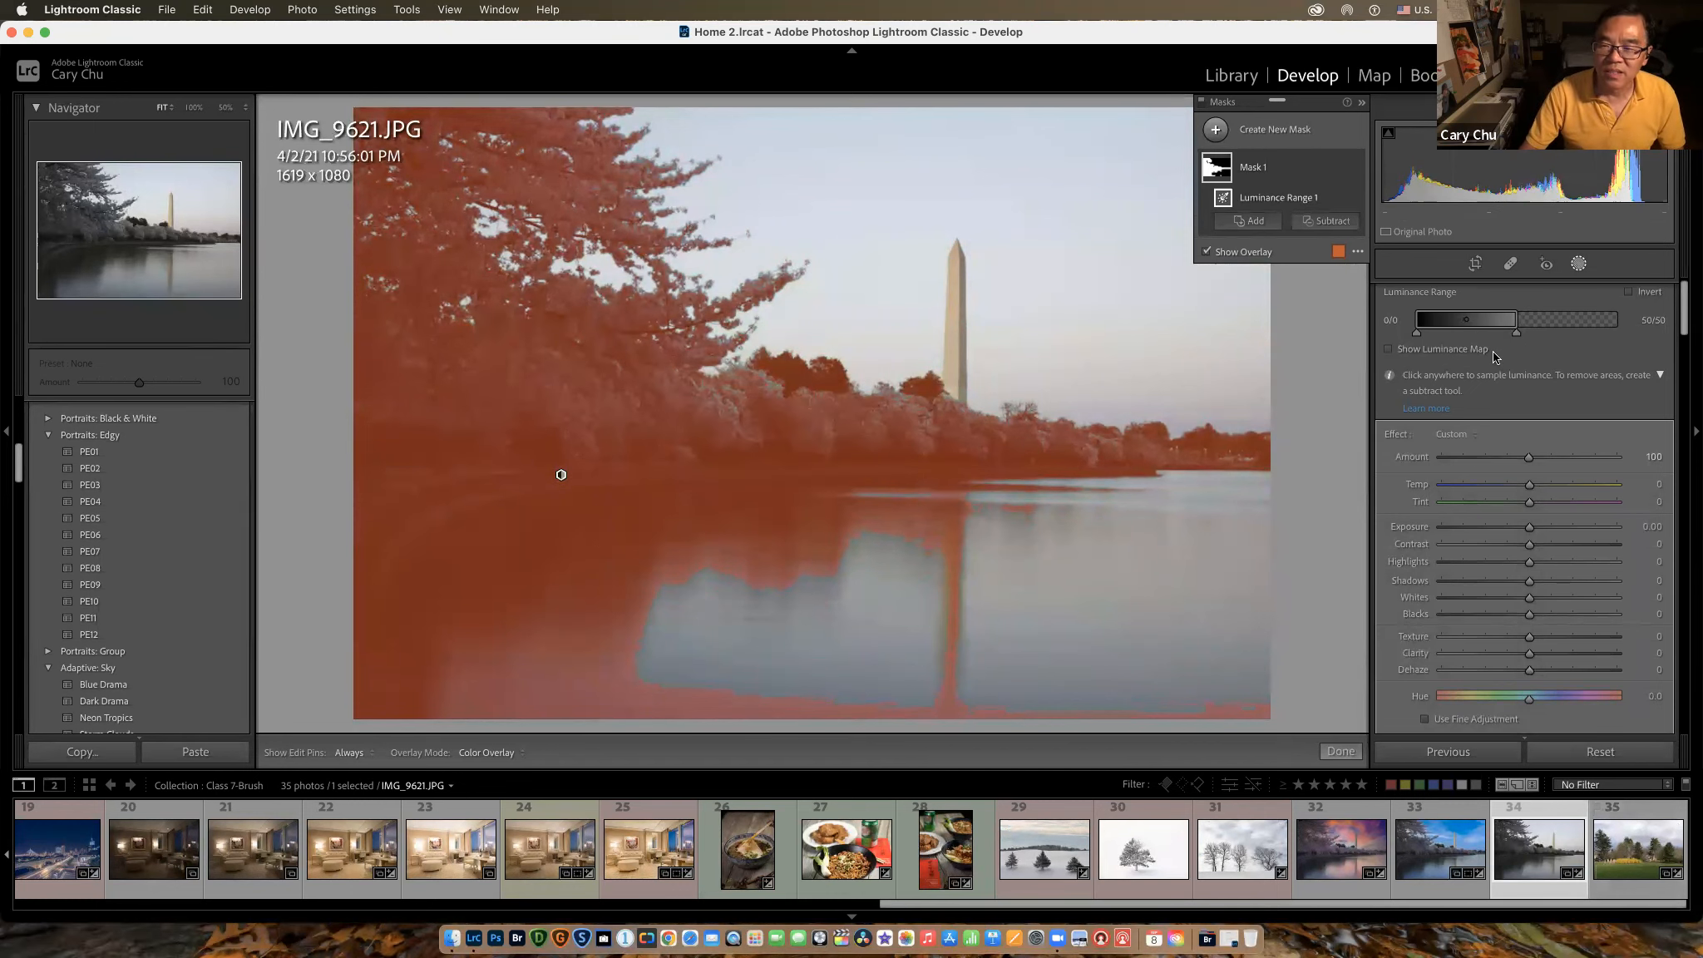
pyautogui.moveTo(1518, 339); pyautogui.dragTo(1520, 338)
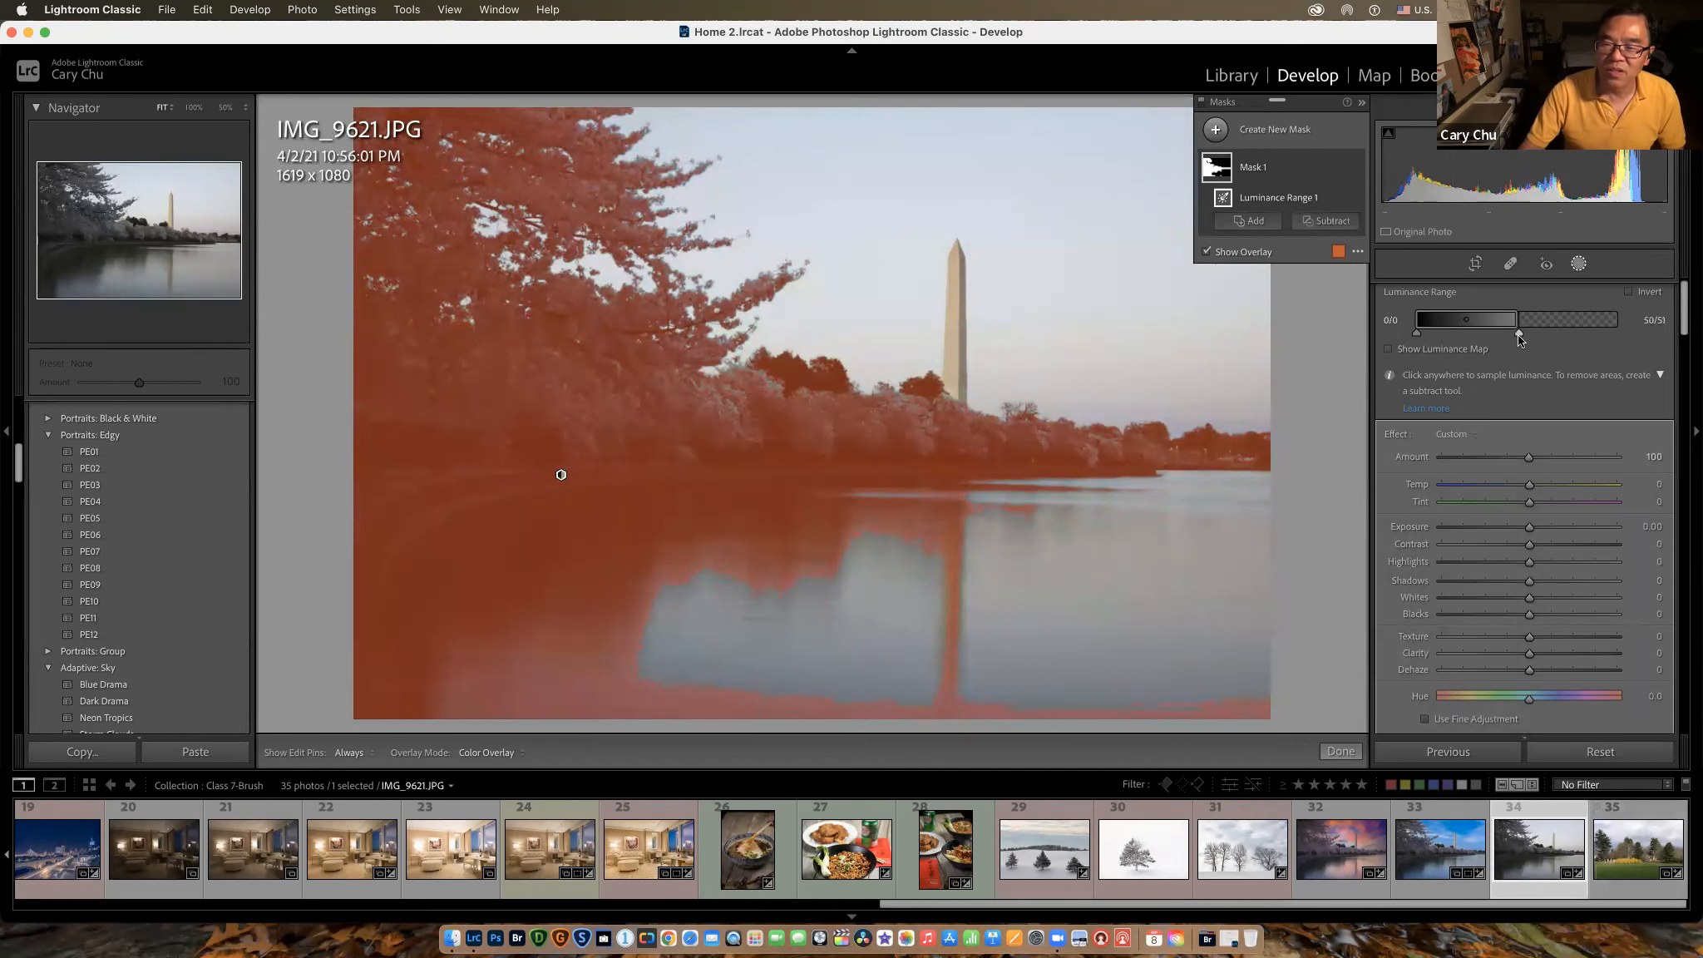
# Step: Delete all masks from the IMG_9621.JPG photo
pyautogui.scroll(-5, 1506, 632)
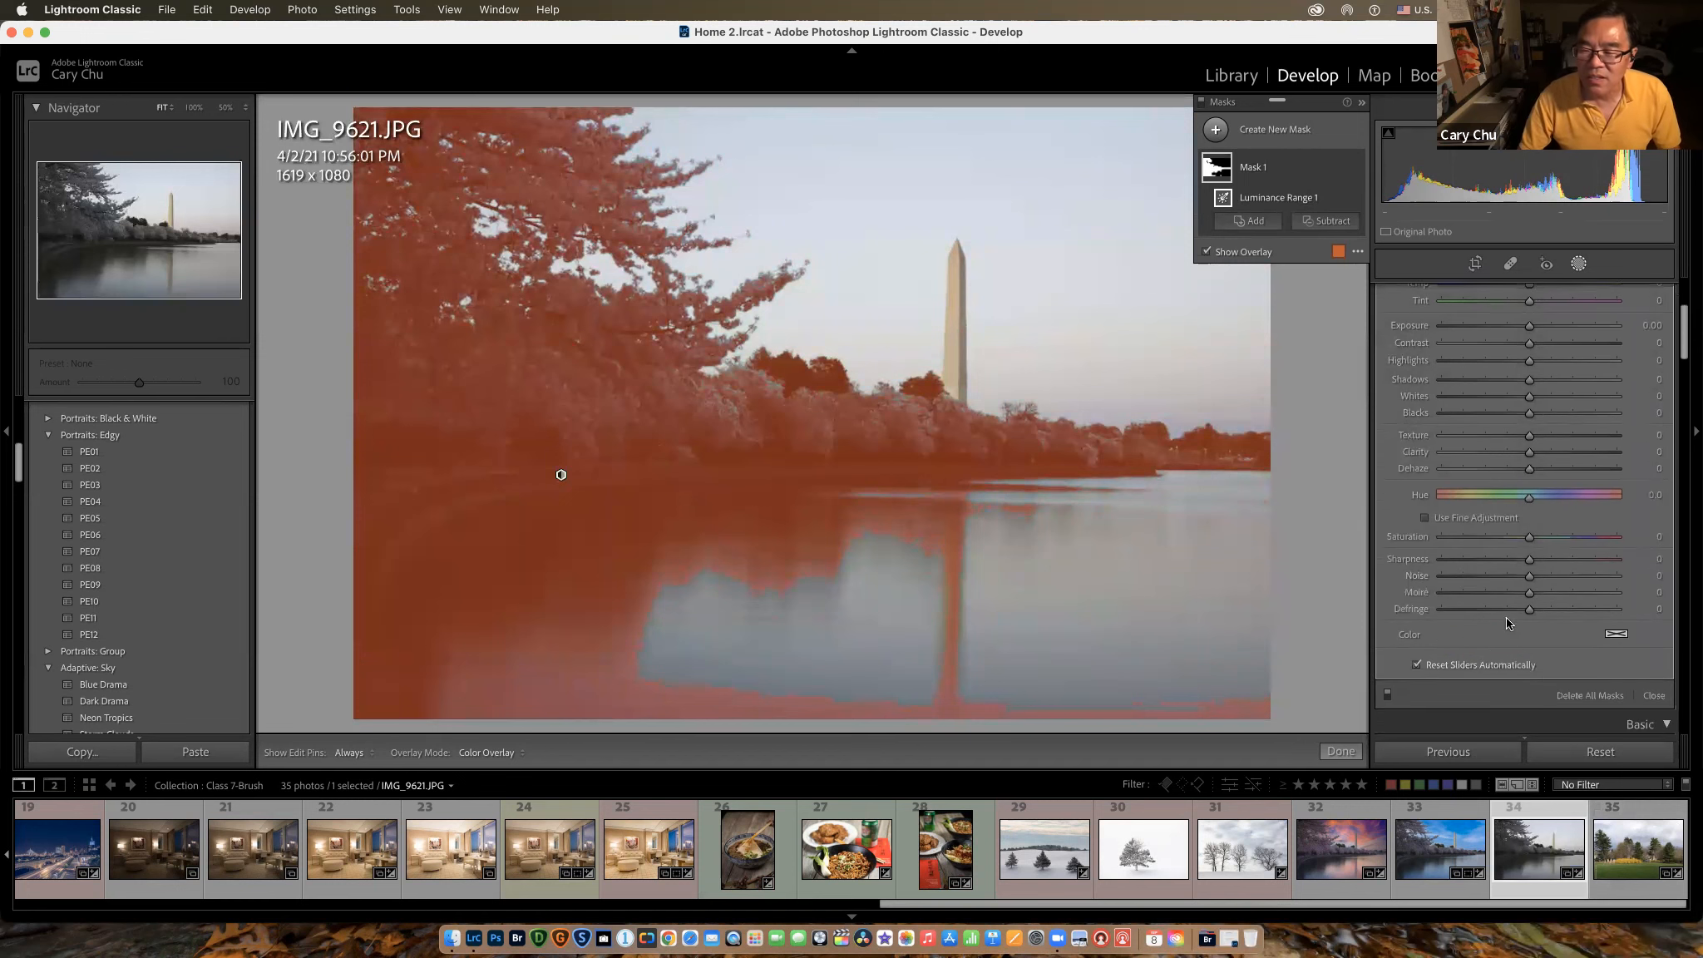
pyautogui.click(1592, 689)
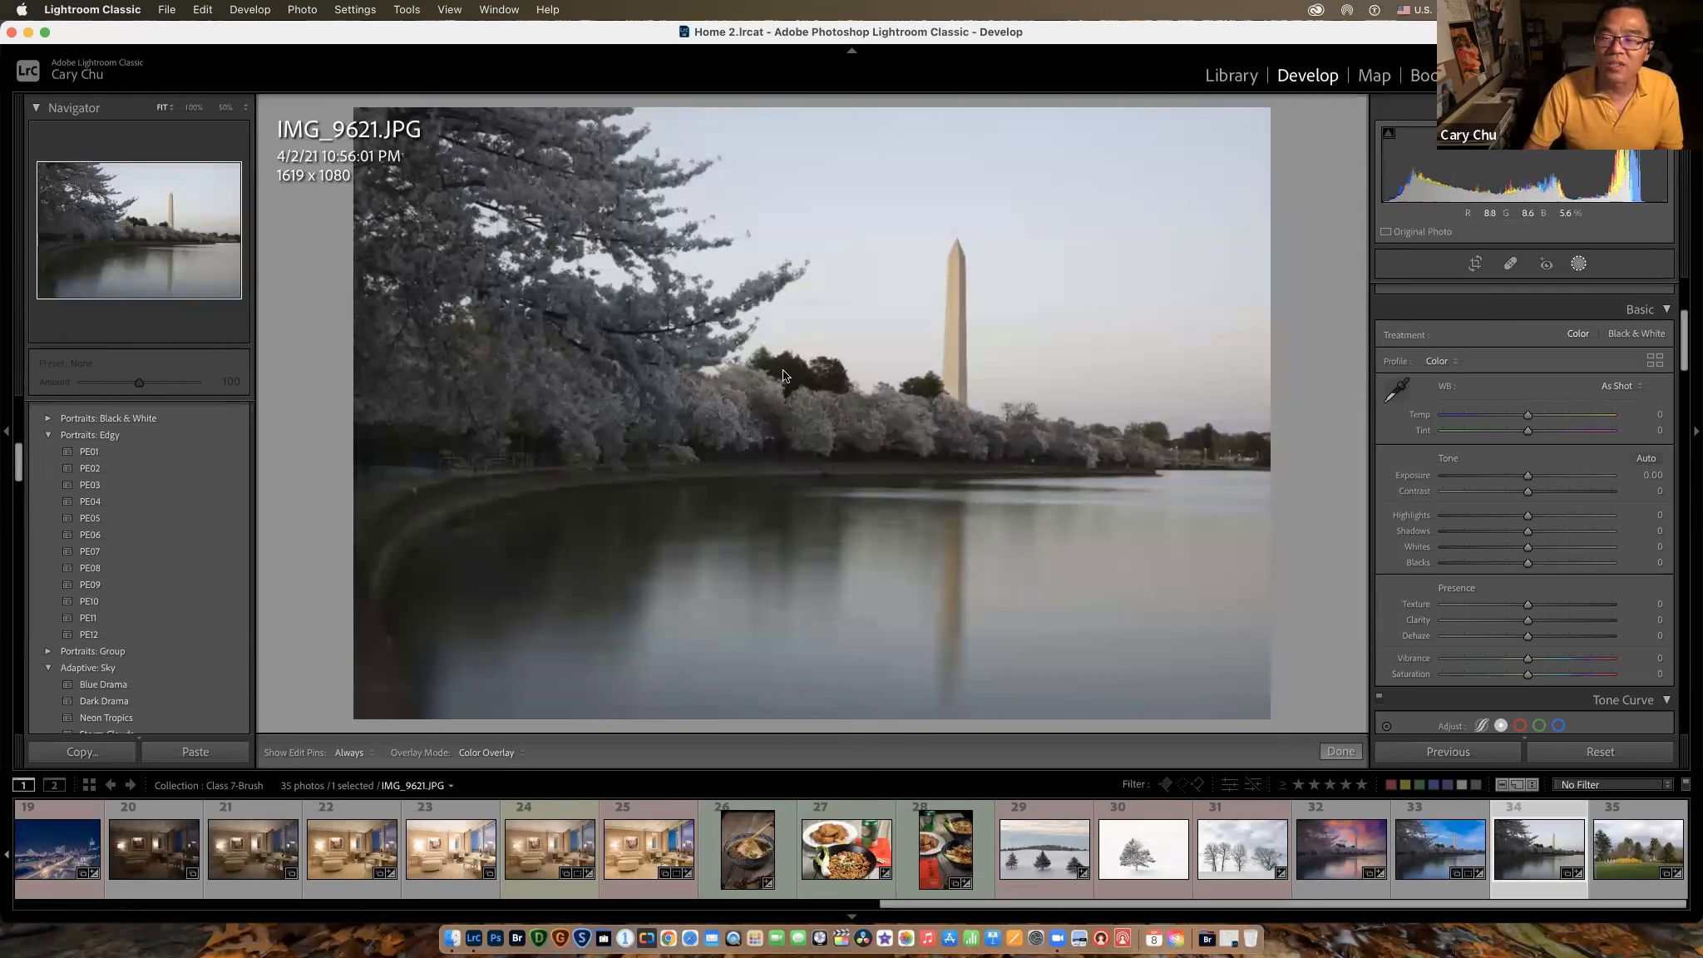
# Step: Reopen masking and add a Luminance Range mask covering the dark tones from 0 to 41
pyautogui.click(1578, 265)
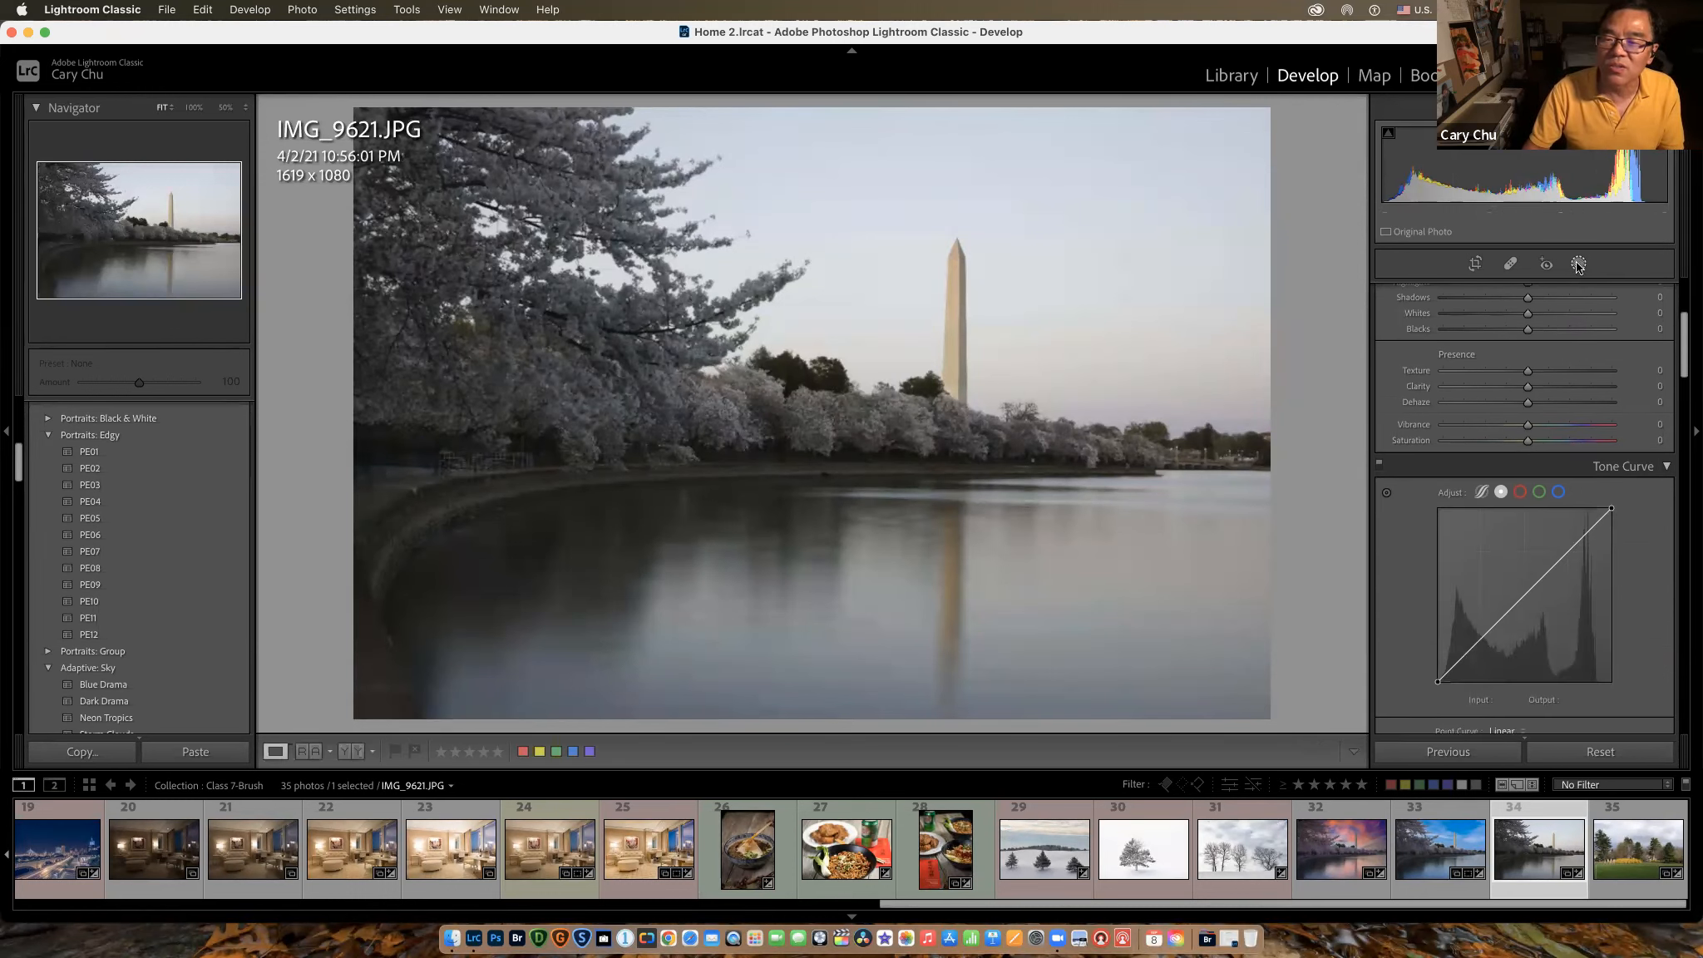
pyautogui.click(1577, 264)
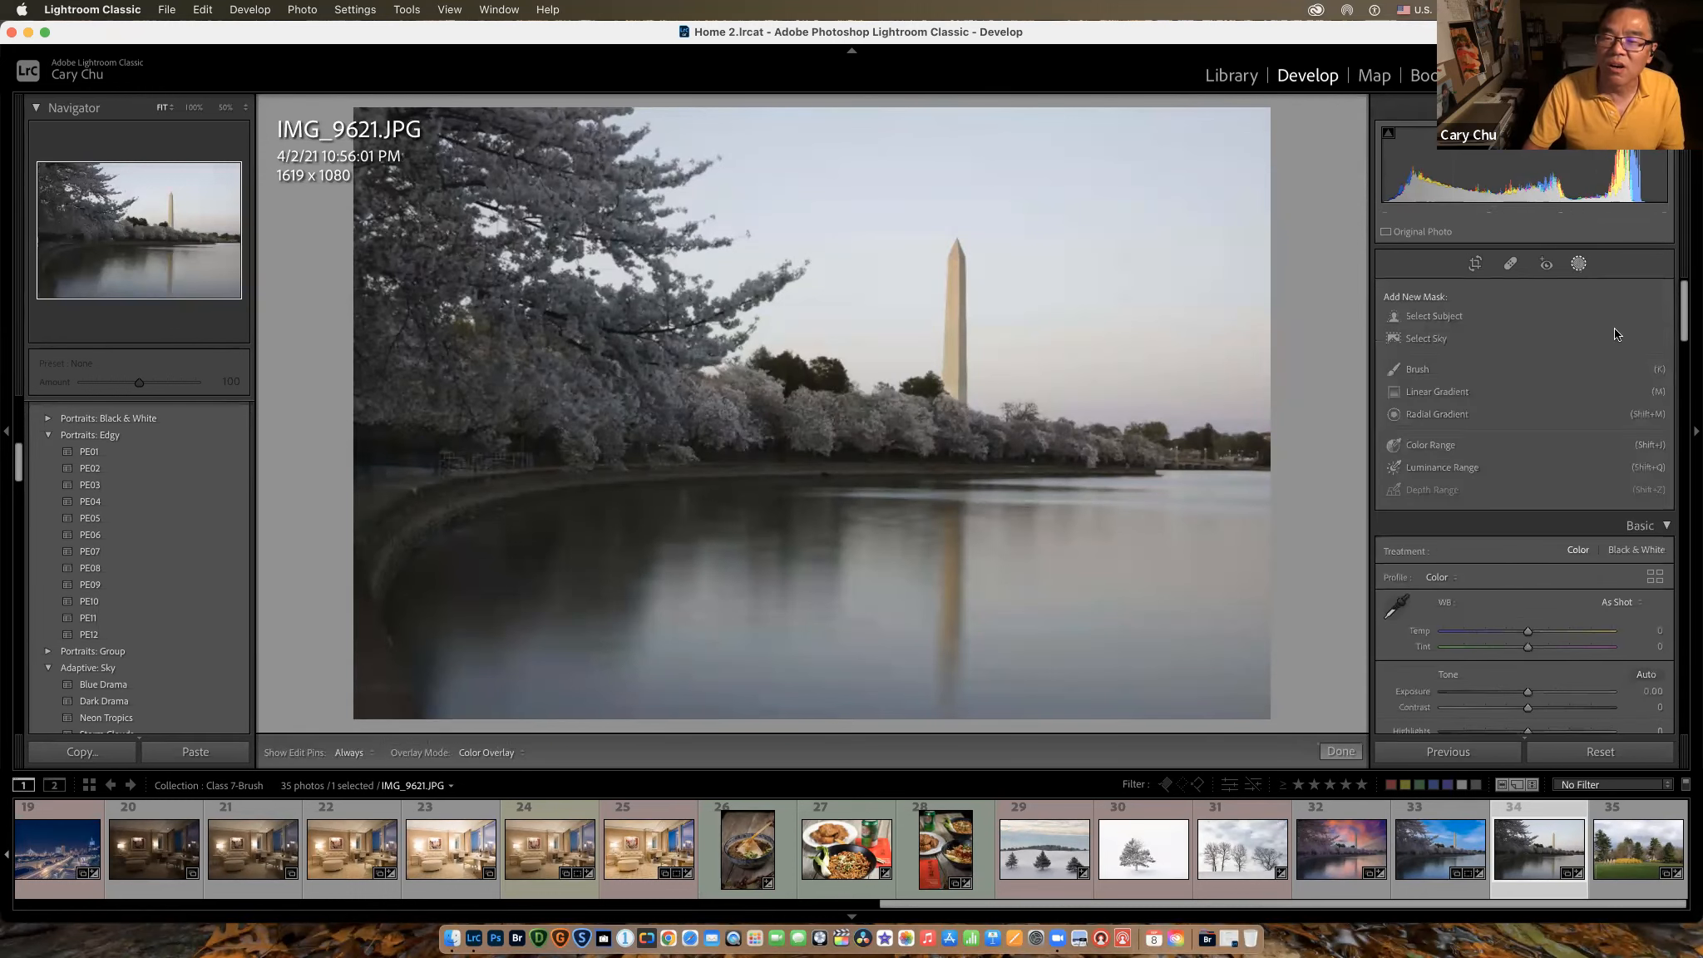
pyautogui.click(1466, 468)
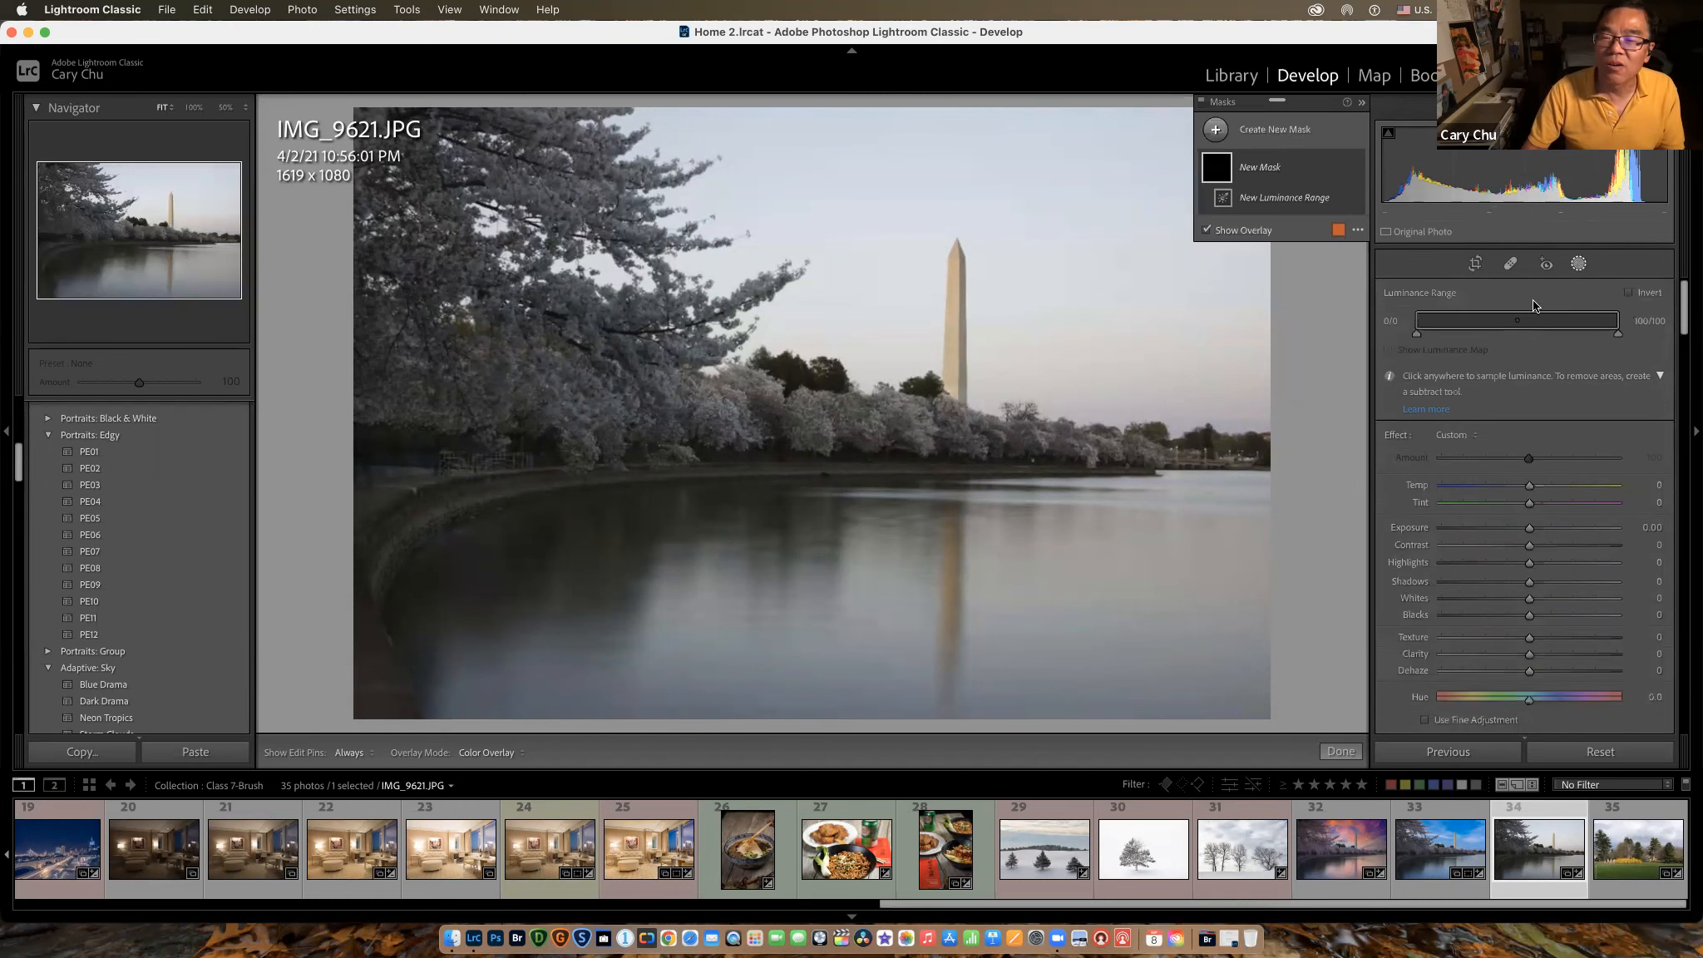
pyautogui.moveTo(1619, 333); pyautogui.dragTo(1499, 347)
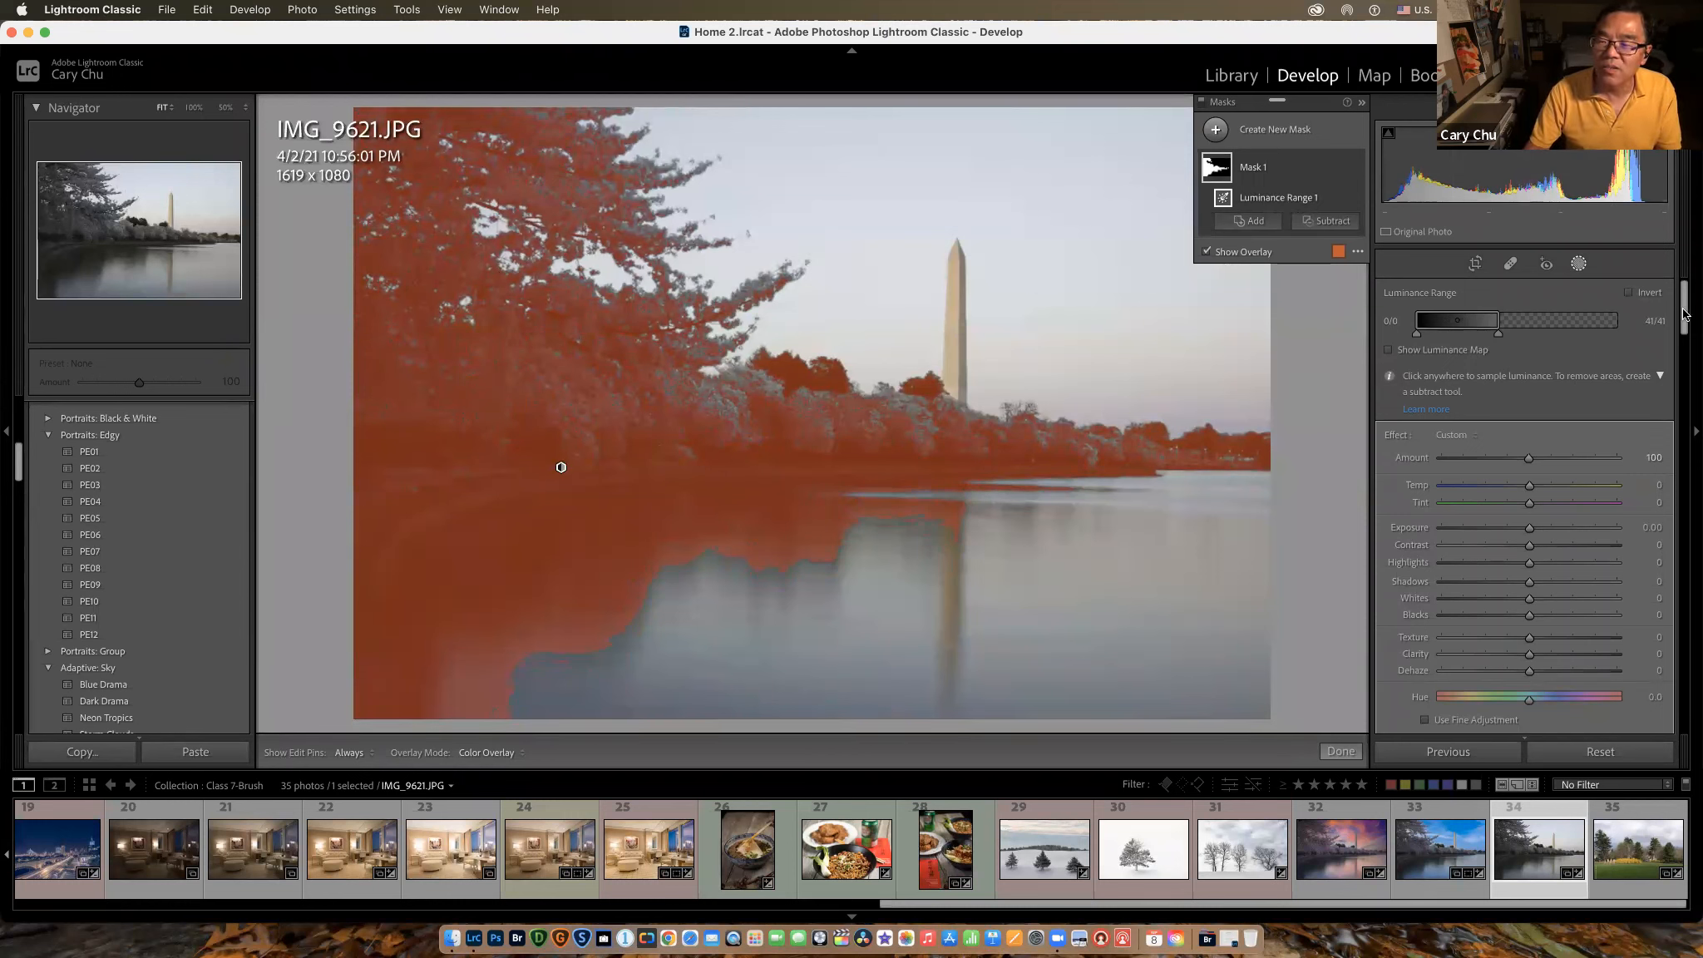
# Step: Hide the overlay and set the dark-tone mask's Exposure to -0.07, Shadows to 10 and Whites to 1
pyautogui.scroll(-5, 1546, 402)
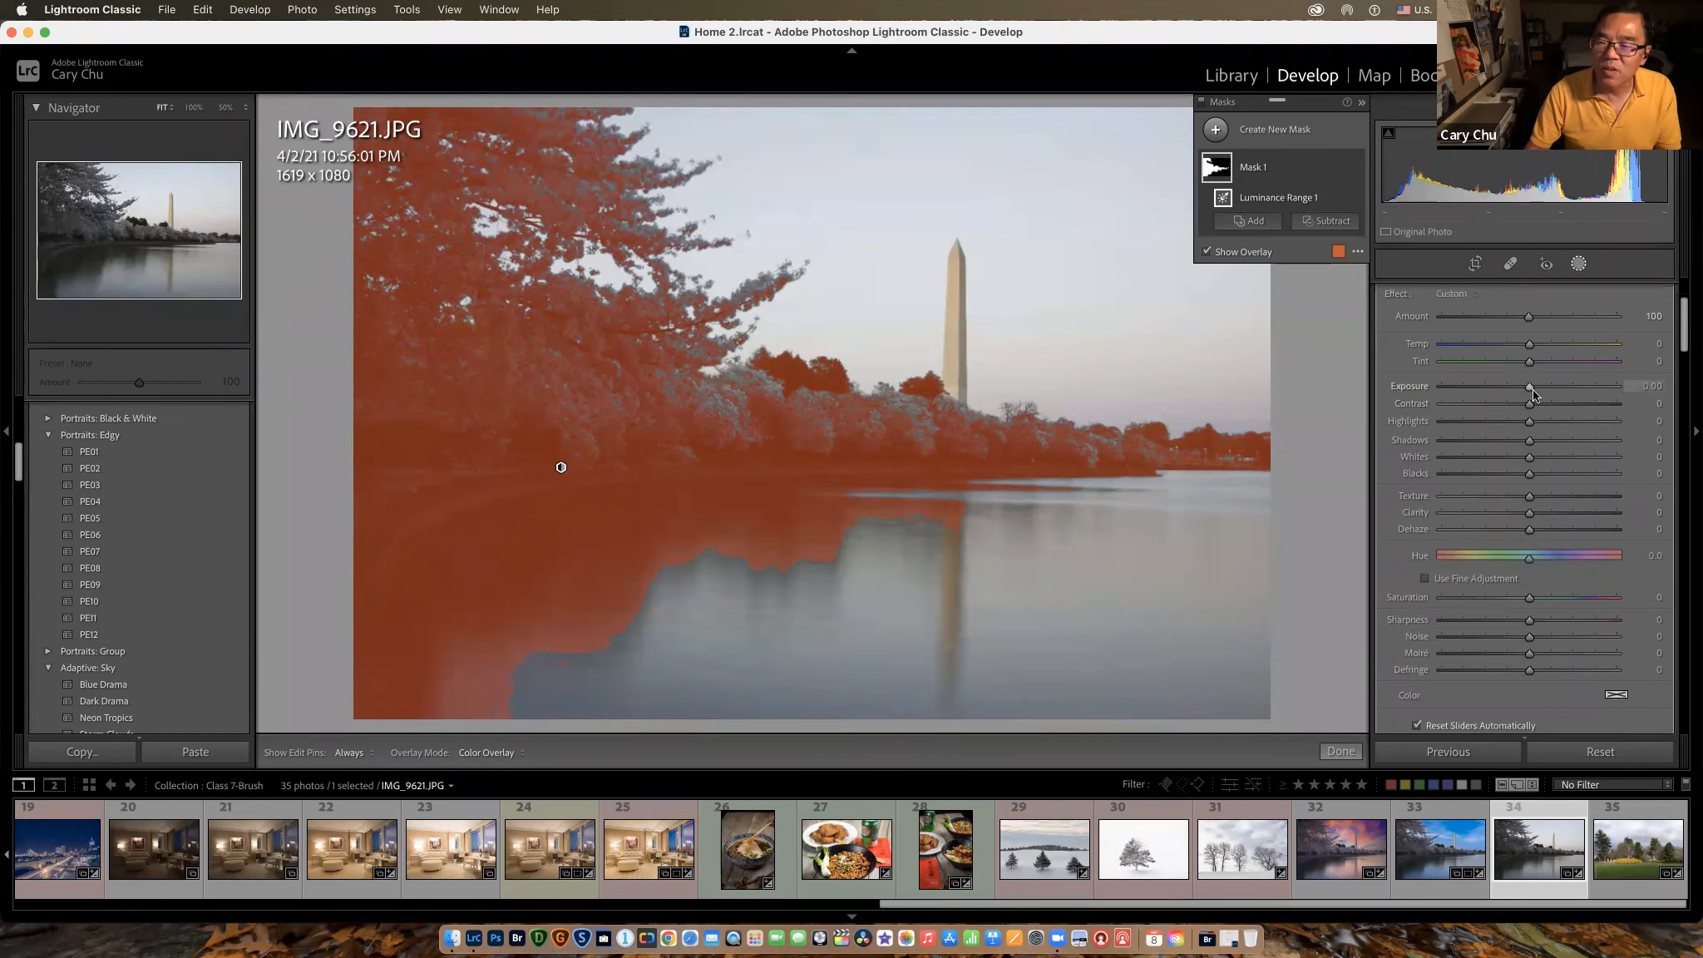
pyautogui.press('o')
pyautogui.moveTo(1528, 389)
pyautogui.mouseDown()
pyautogui.moveTo(1568, 394)
pyautogui.moveTo(1527, 395)
pyautogui.mouseUp()
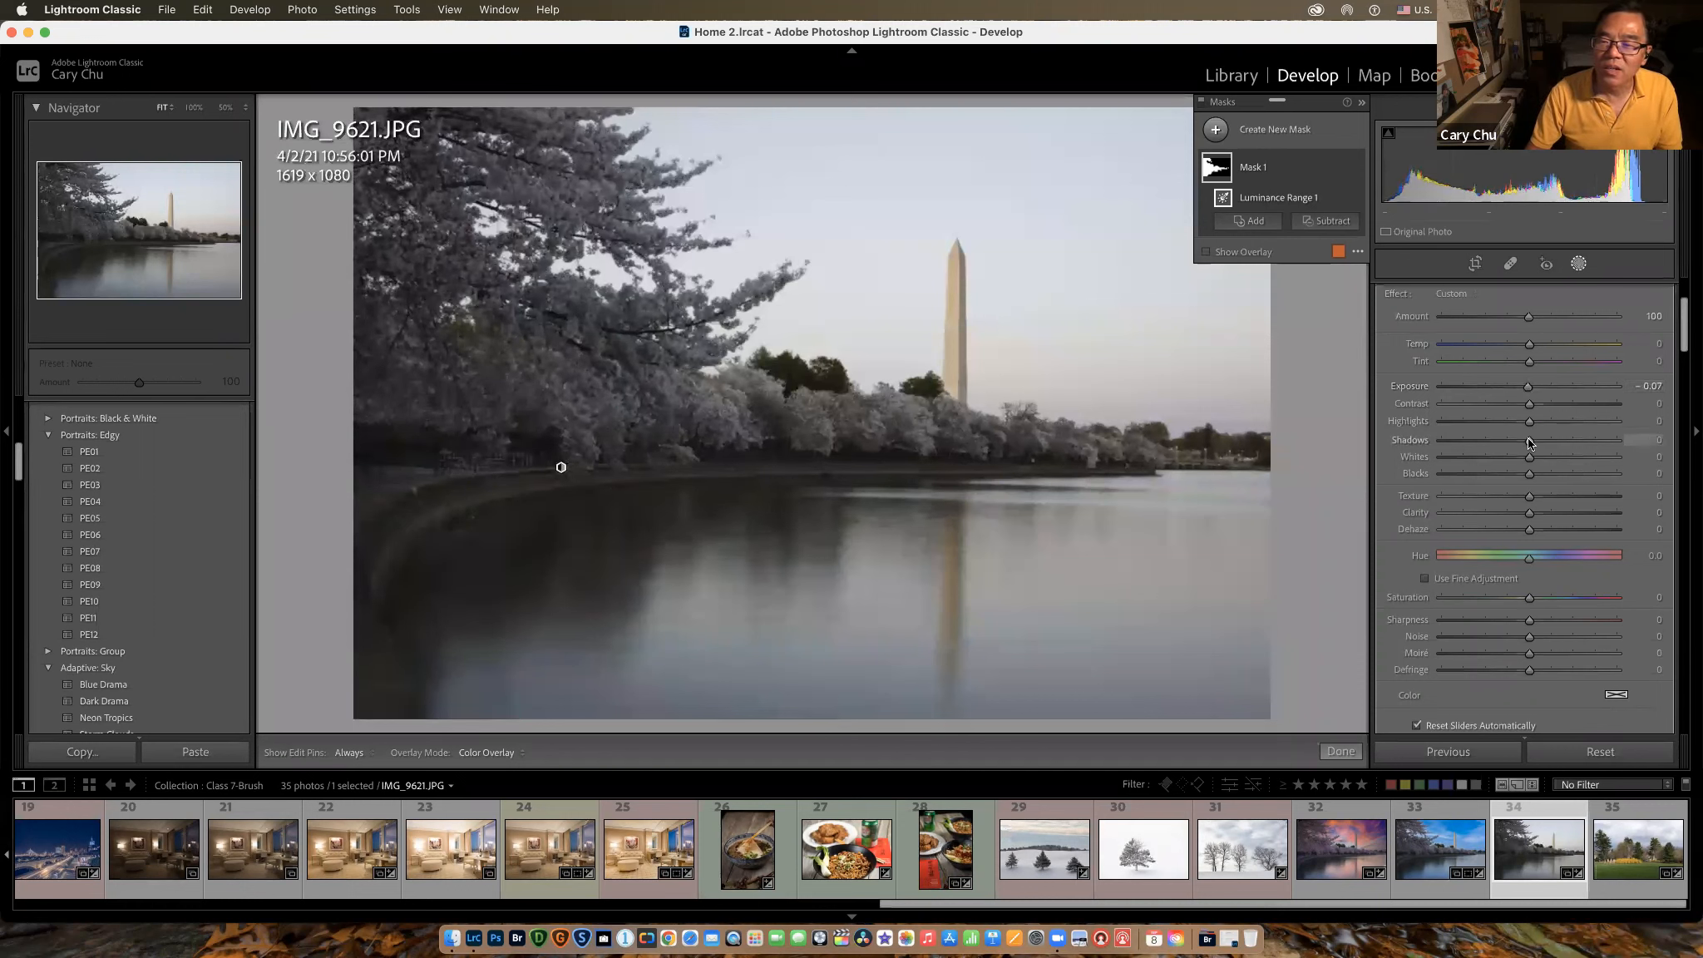
pyautogui.moveTo(1529, 441); pyautogui.dragTo(1538, 443)
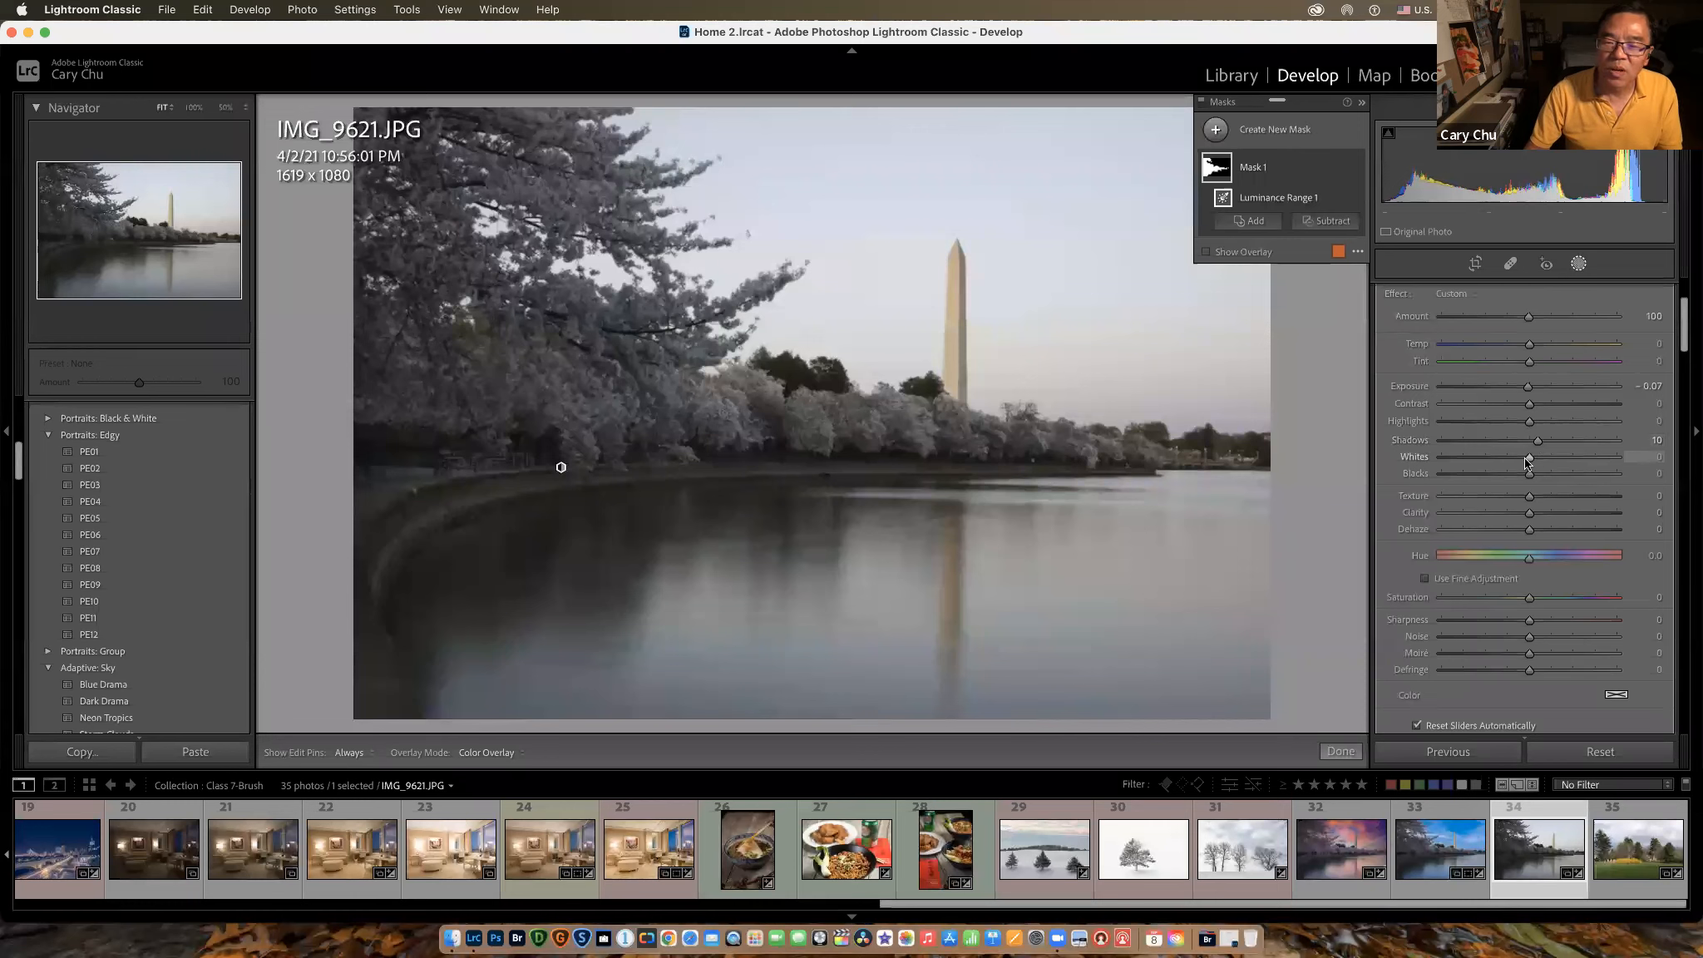
pyautogui.moveTo(1527, 459); pyautogui.dragTo(1531, 463)
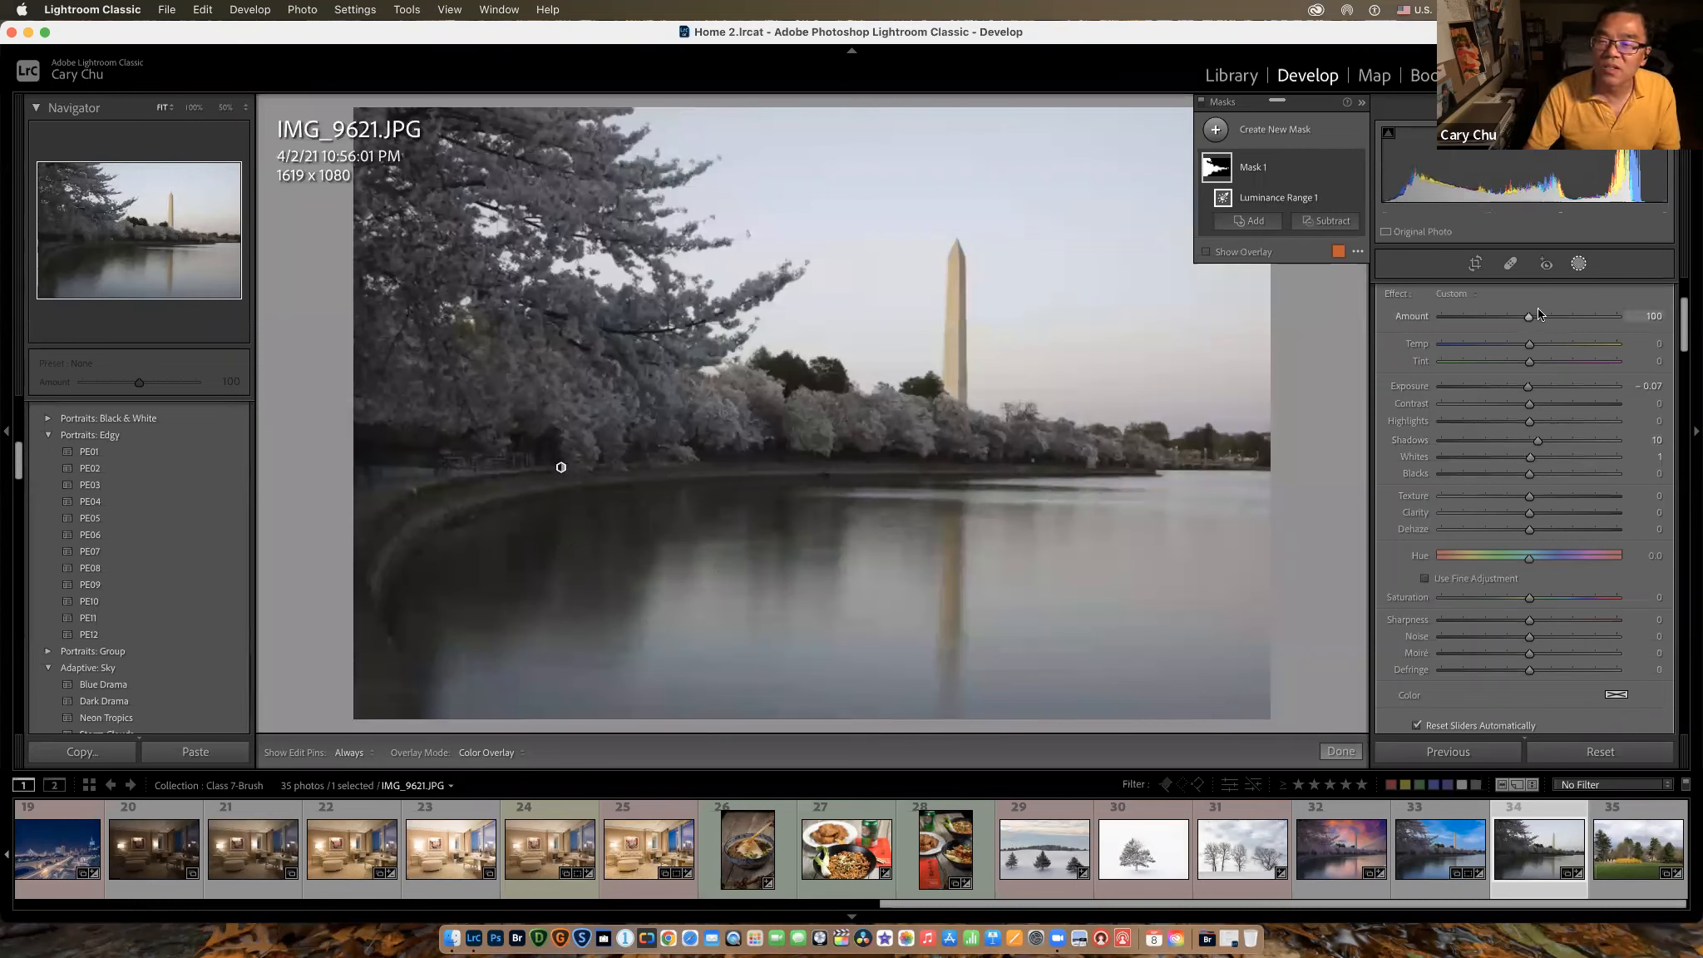
# Step: Add a second Luminance Range mask covering the bright tones of the sky from 68 to 100
pyautogui.click(1216, 130)
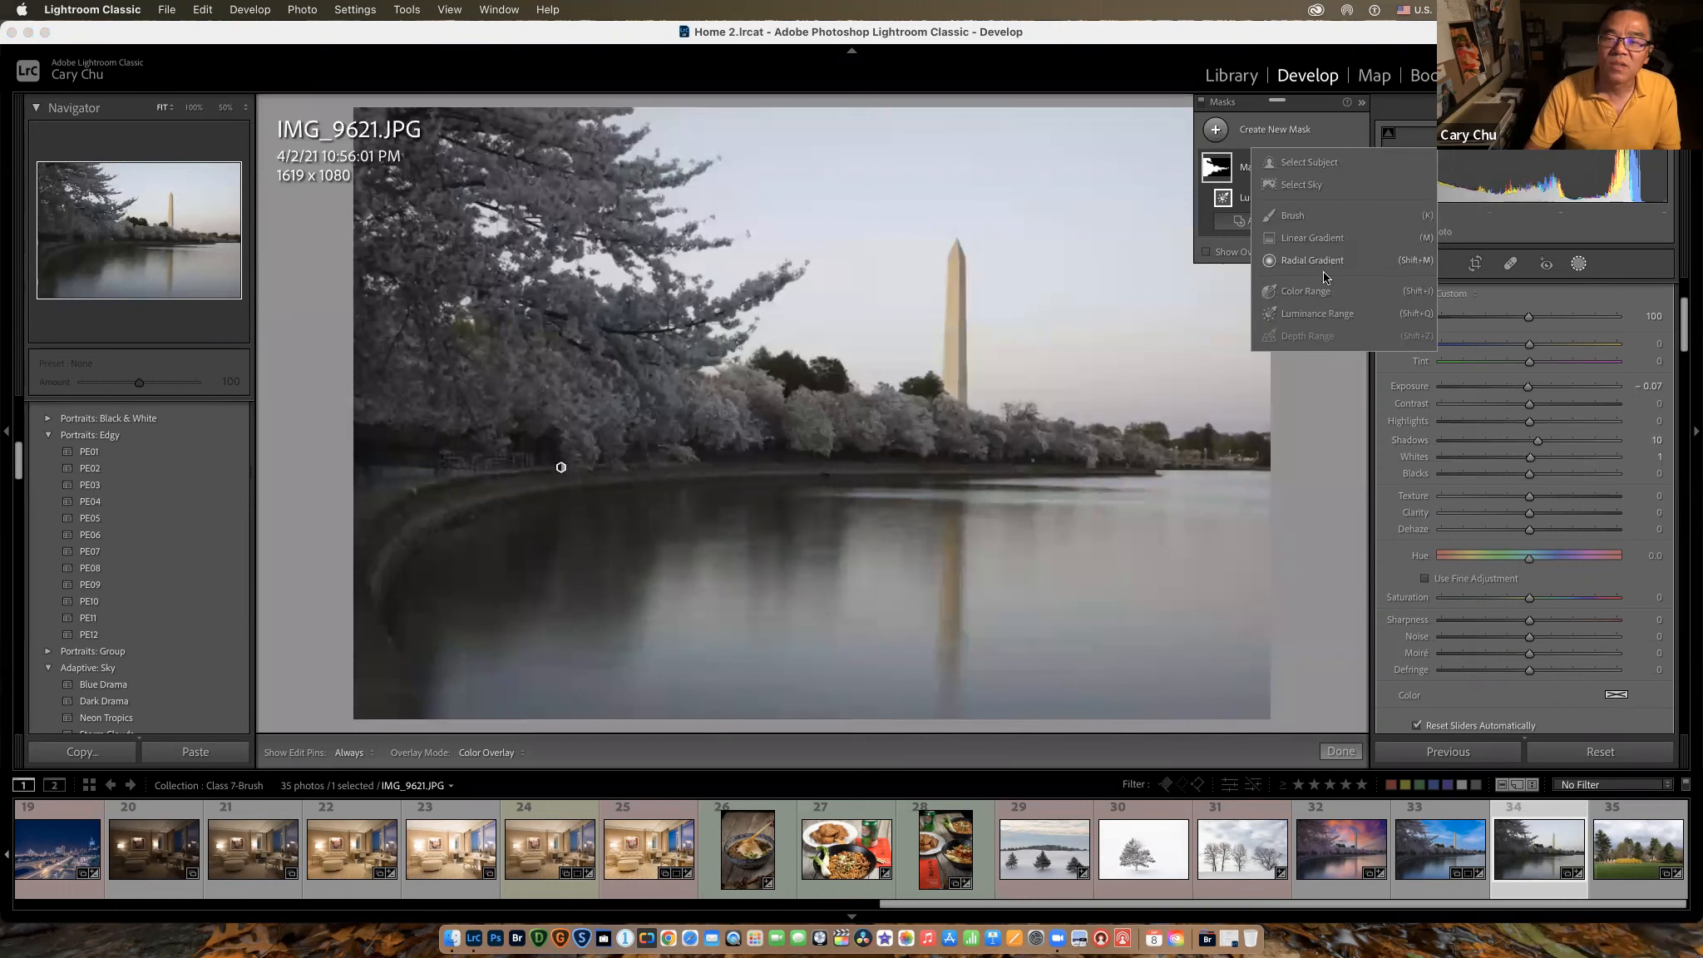
pyautogui.click(1324, 315)
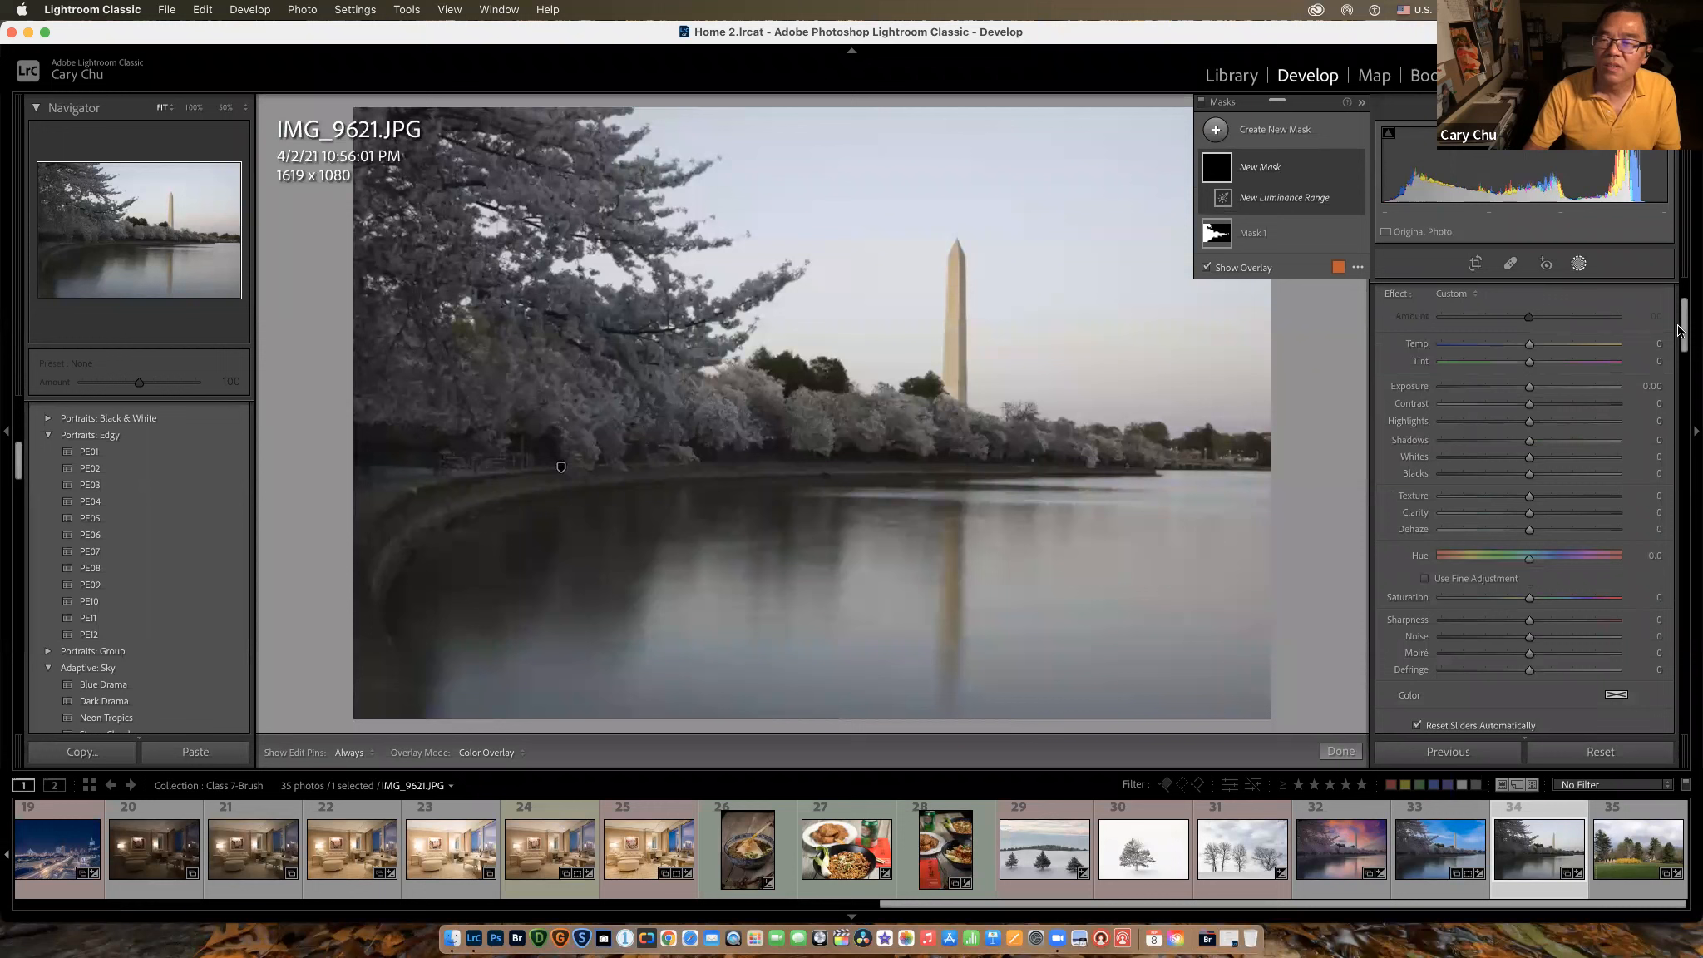
pyautogui.moveTo(1685, 330); pyautogui.dragTo(1685, 305)
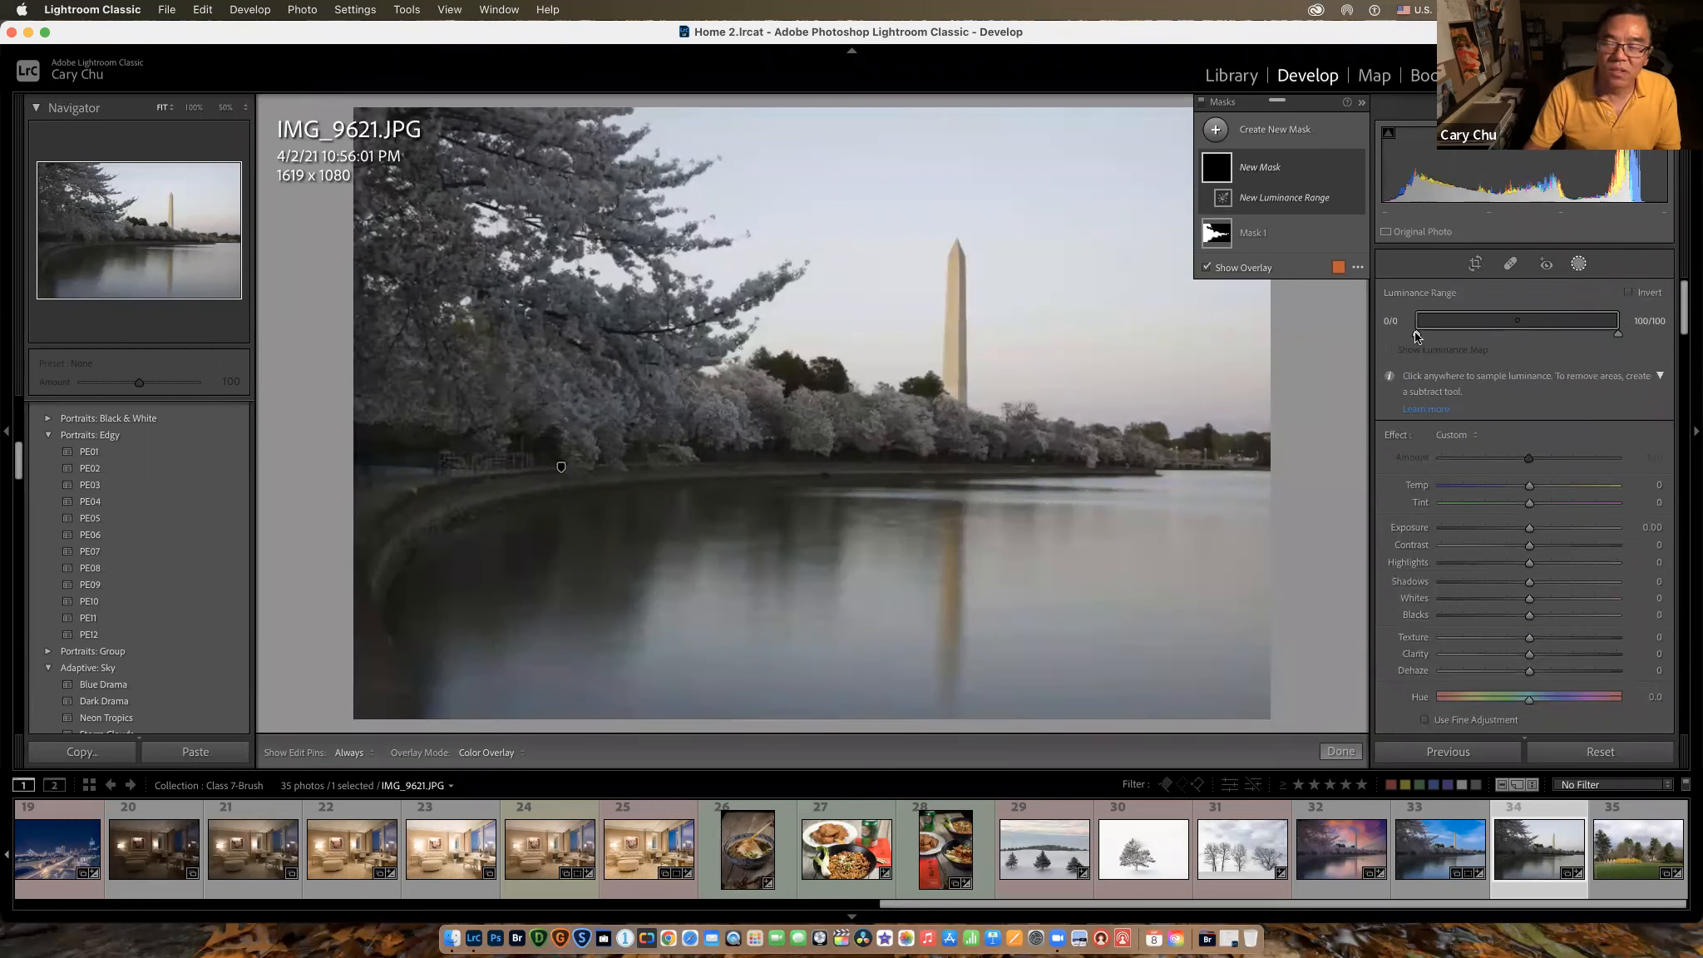
pyautogui.moveTo(1417, 336); pyautogui.dragTo(1554, 355)
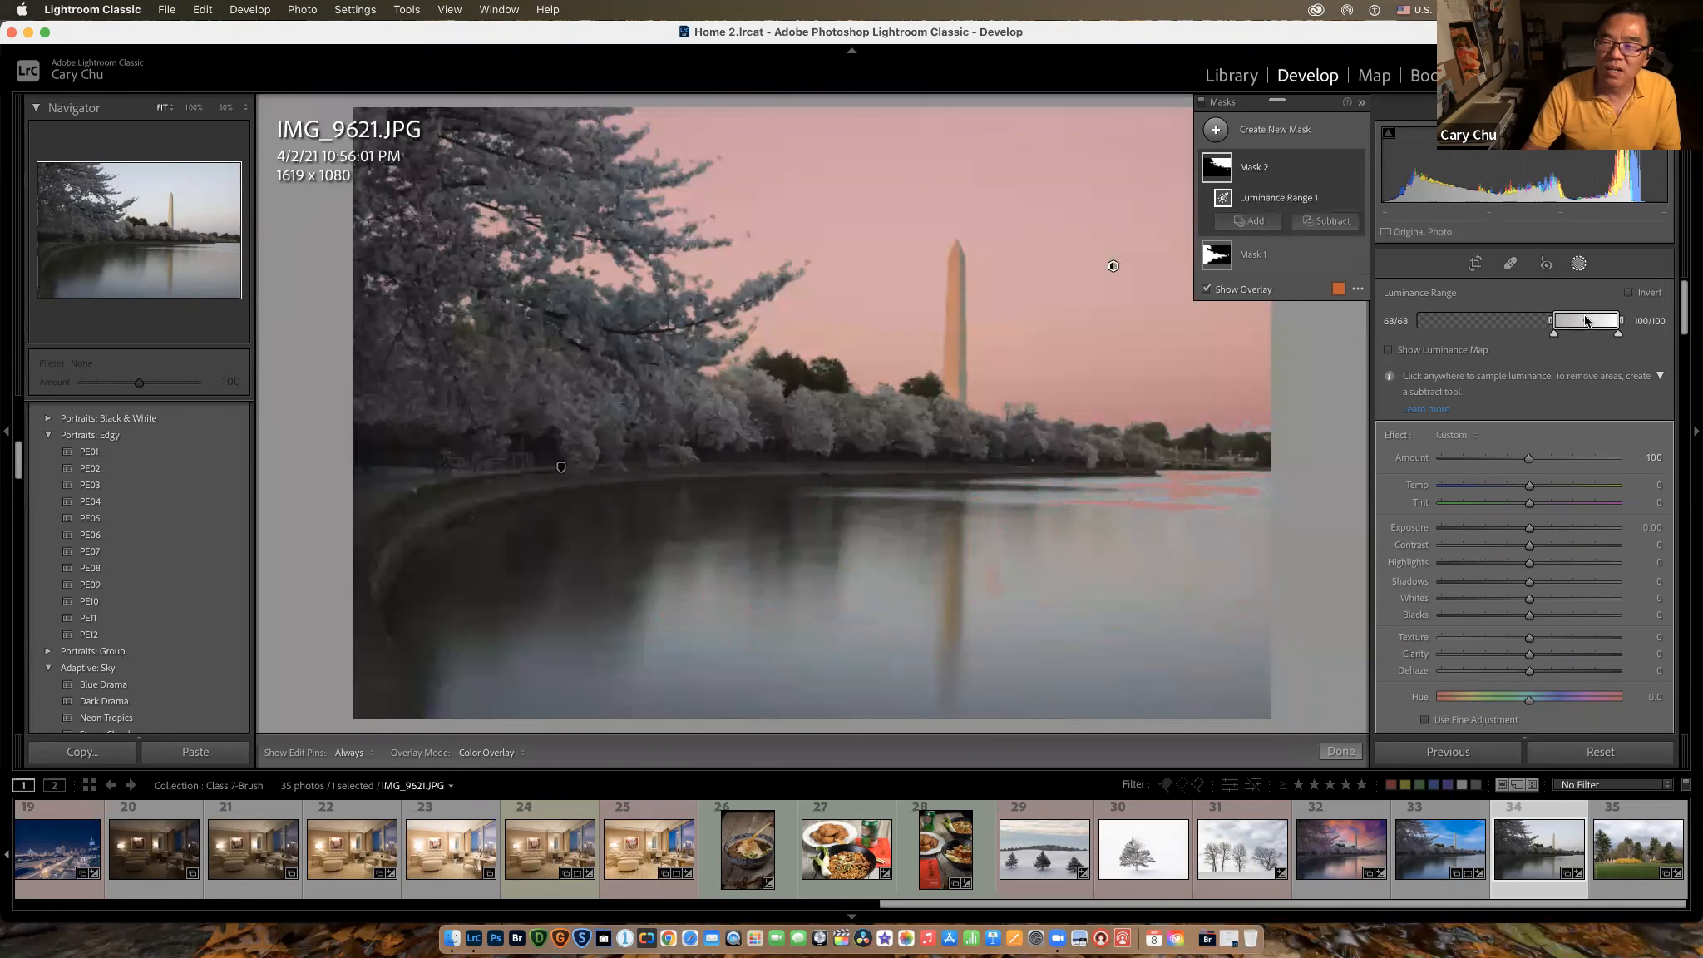
pyautogui.moveTo(1585, 321); pyautogui.dragTo(1588, 324)
pyautogui.moveTo(1618, 335); pyautogui.dragTo(1618, 334)
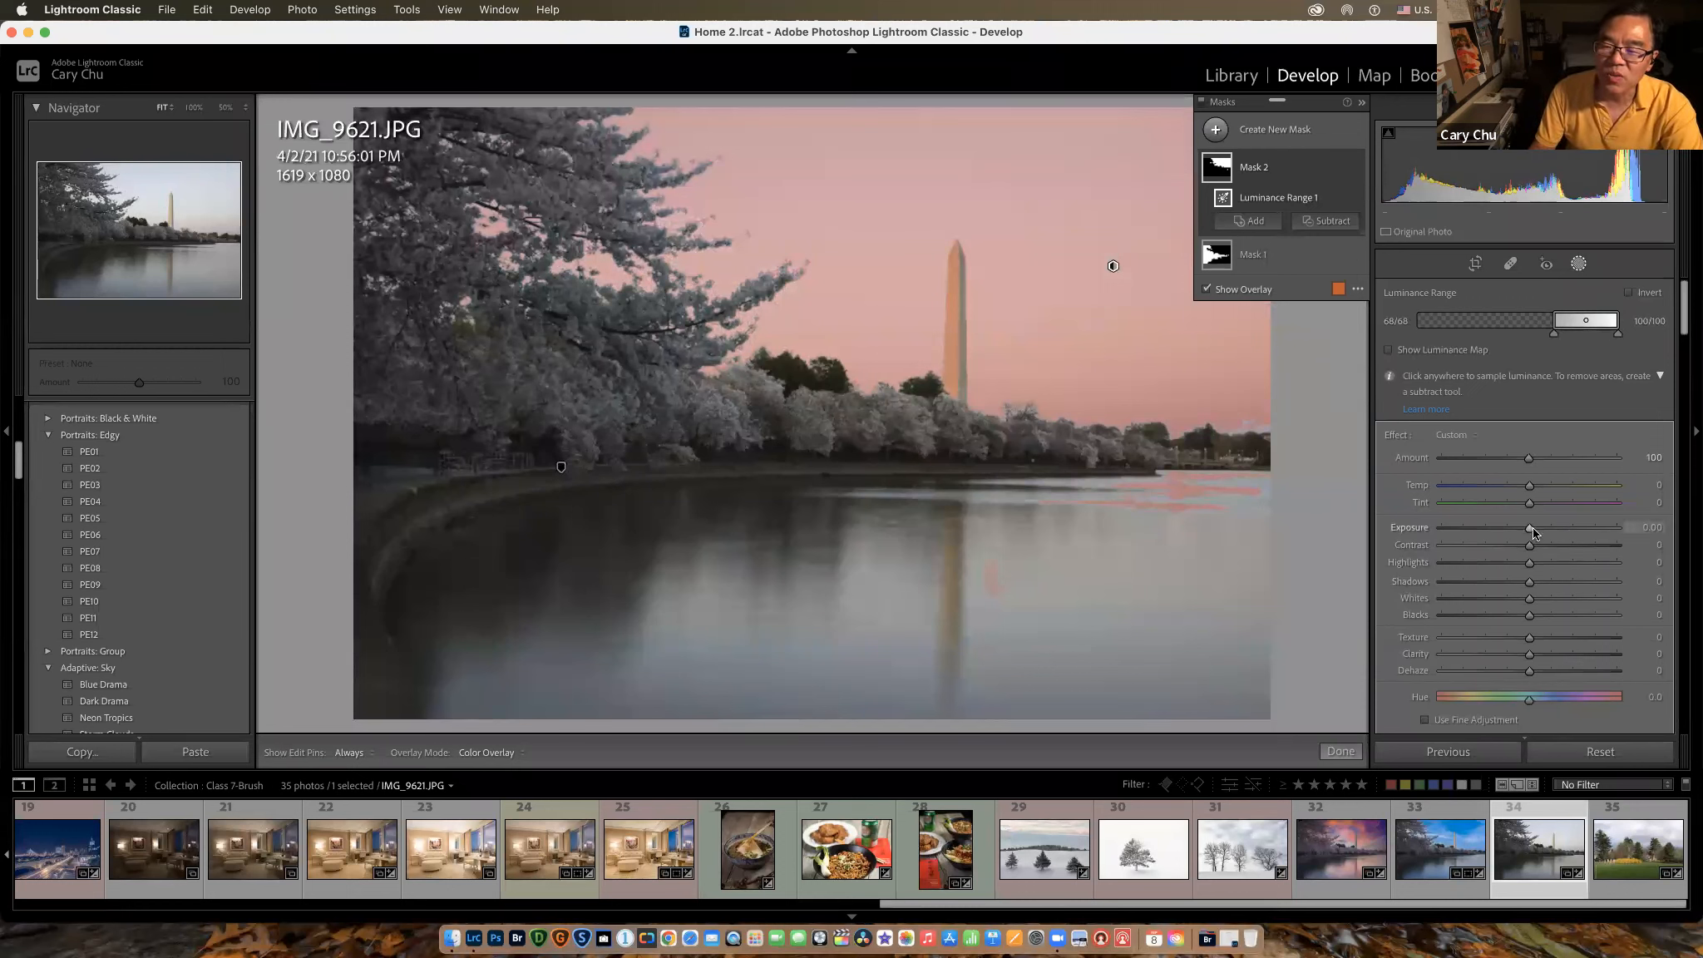
# Step: Hide the overlay and set the sky mask's Exposure to -0.10 and Highlights to -15
pyautogui.press('o')
pyautogui.moveTo(1532, 527); pyautogui.dragTo(1522, 564)
pyautogui.click(1521, 564)
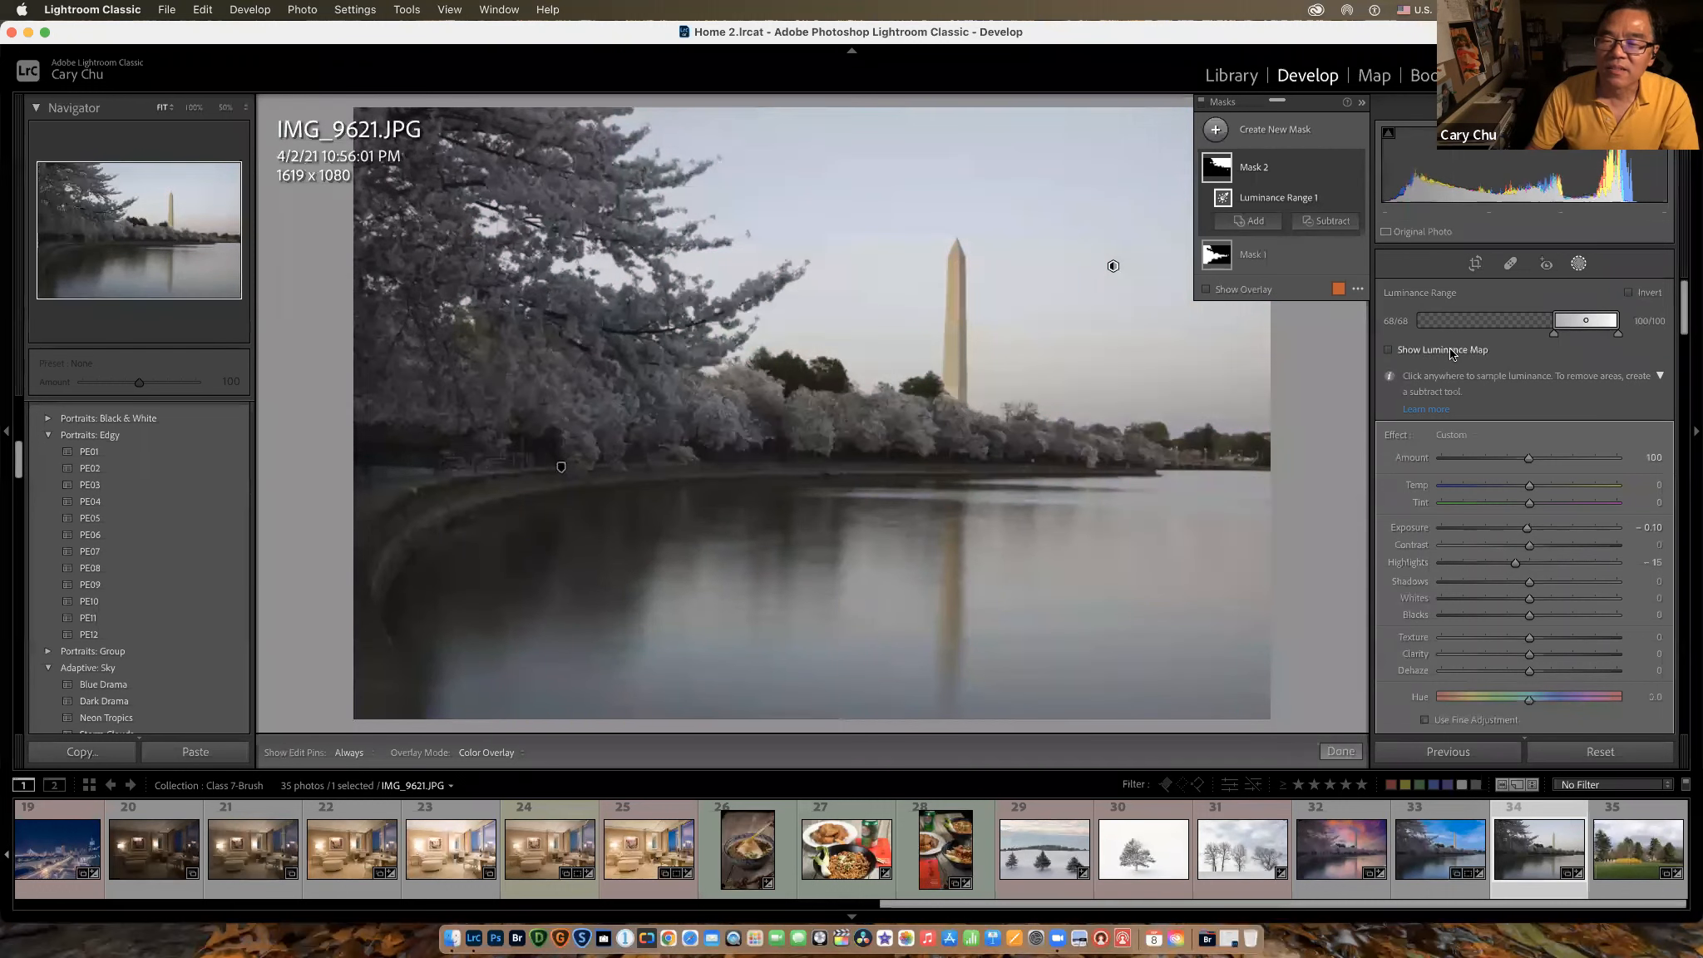
# Step: Show the luminance map of the sky mask and select the dark-tone mask
pyautogui.click(1388, 350)
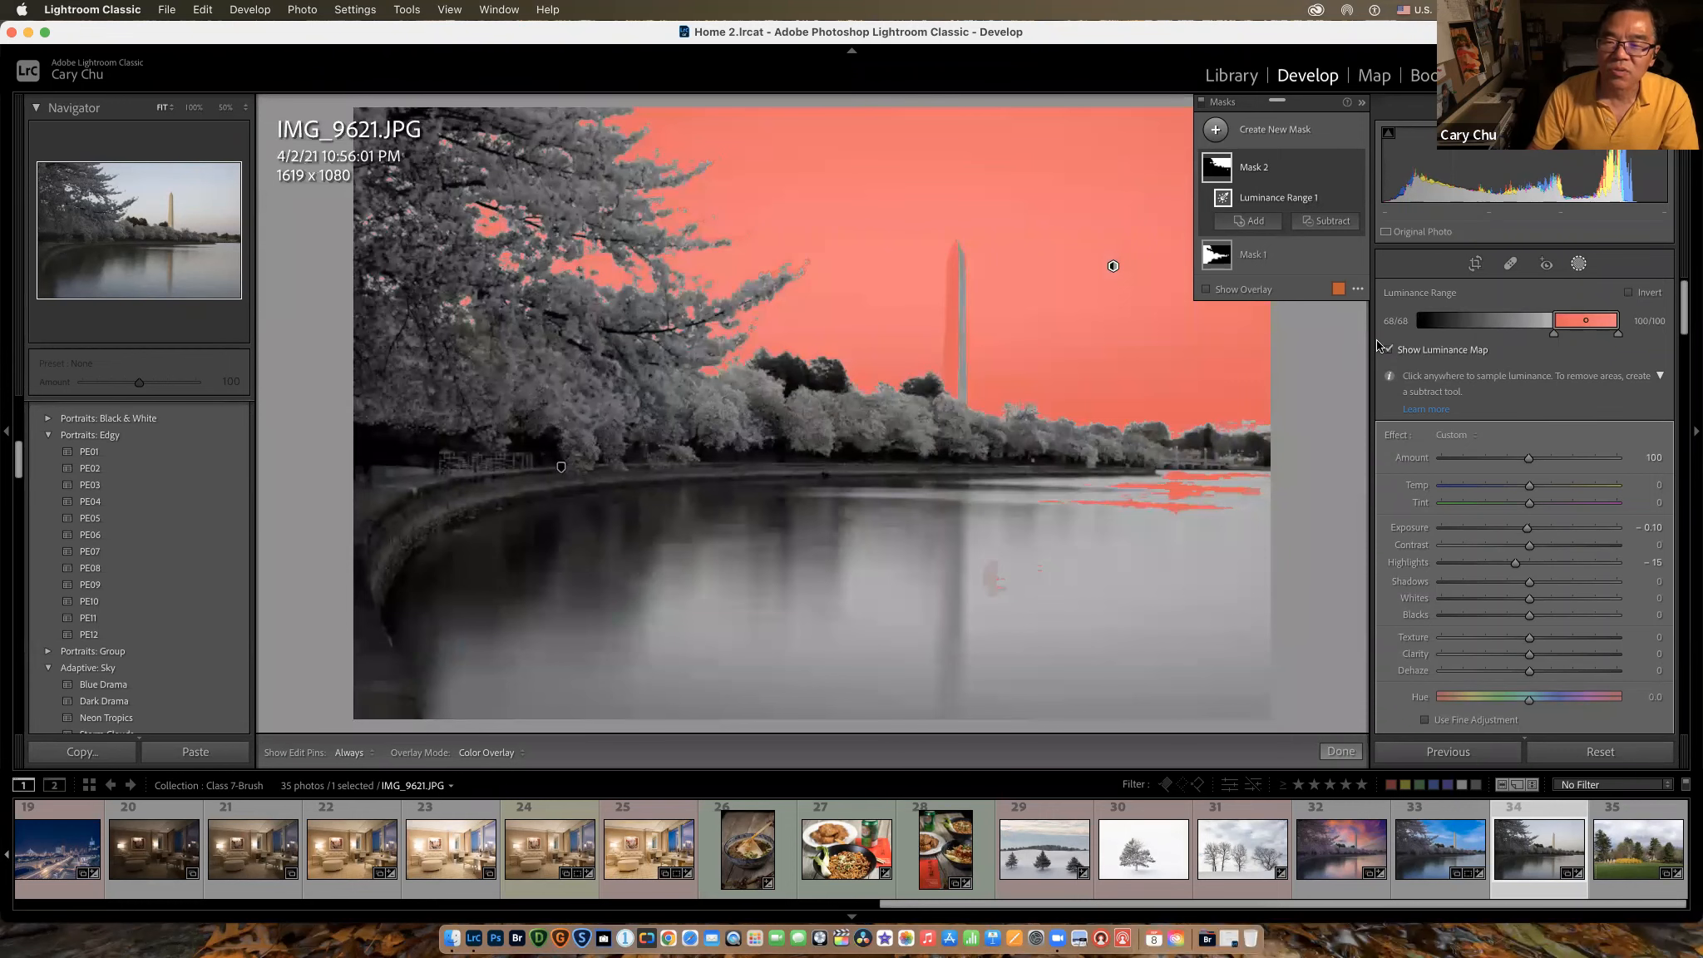
pyautogui.click(1222, 254)
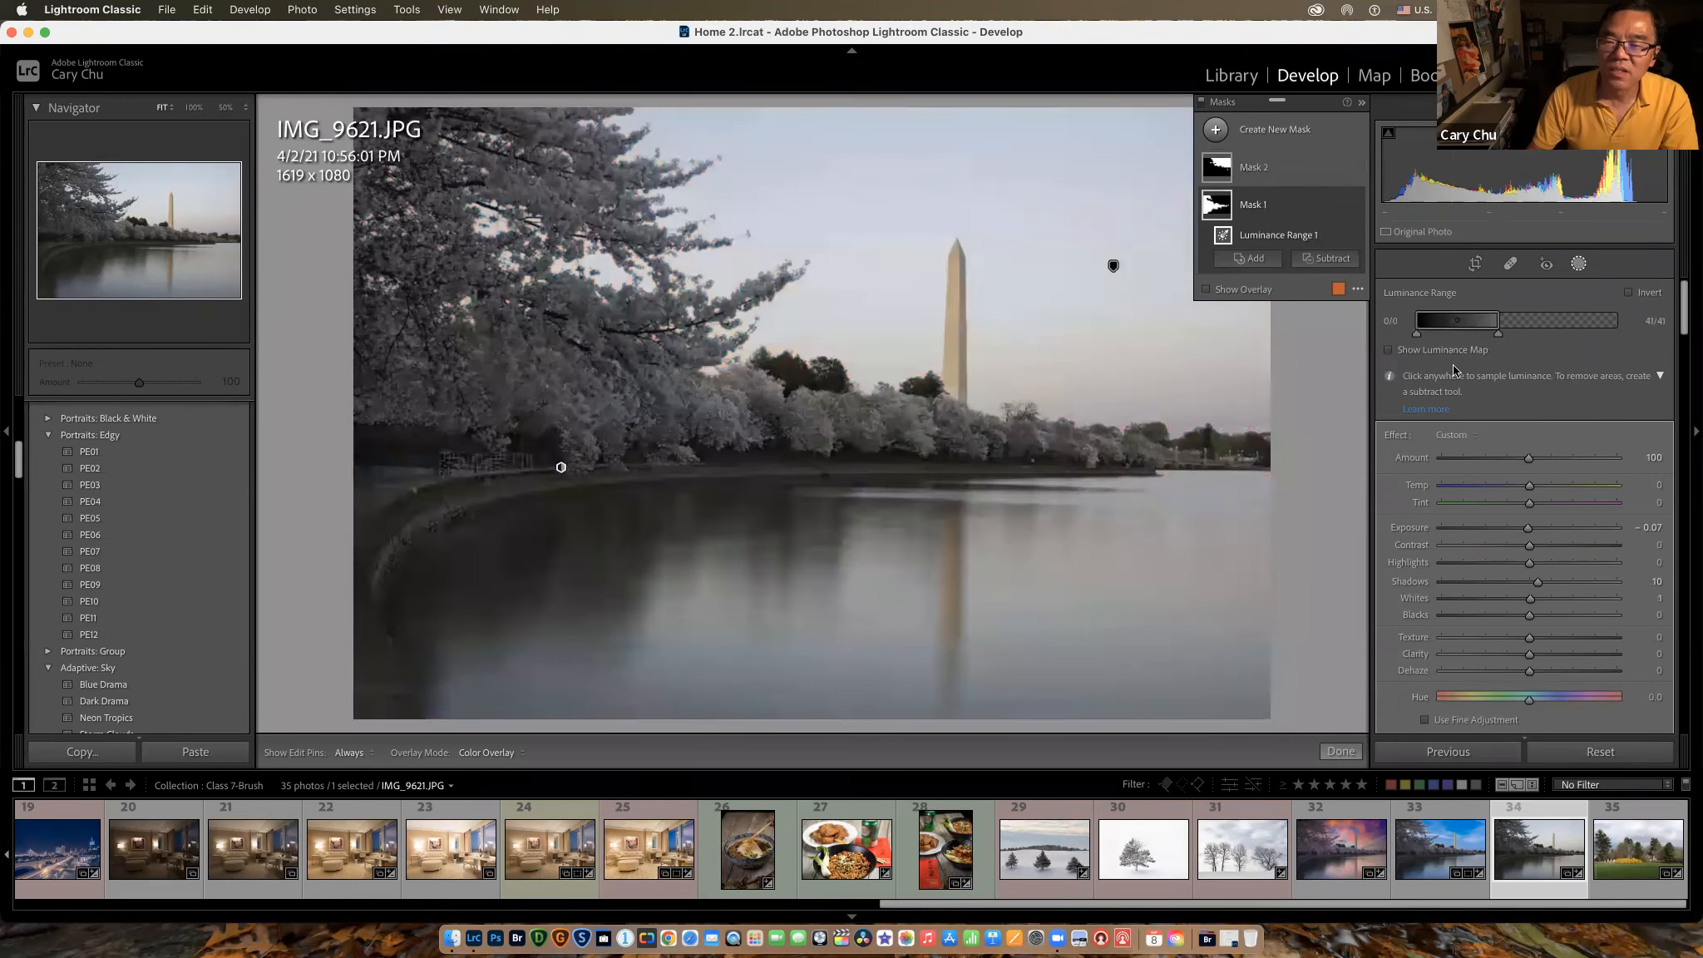
# Step: Show the dark-tone mask's luminance map, narrow its upper luminance limit to 25/32 and leave masking
pyautogui.click(1388, 350)
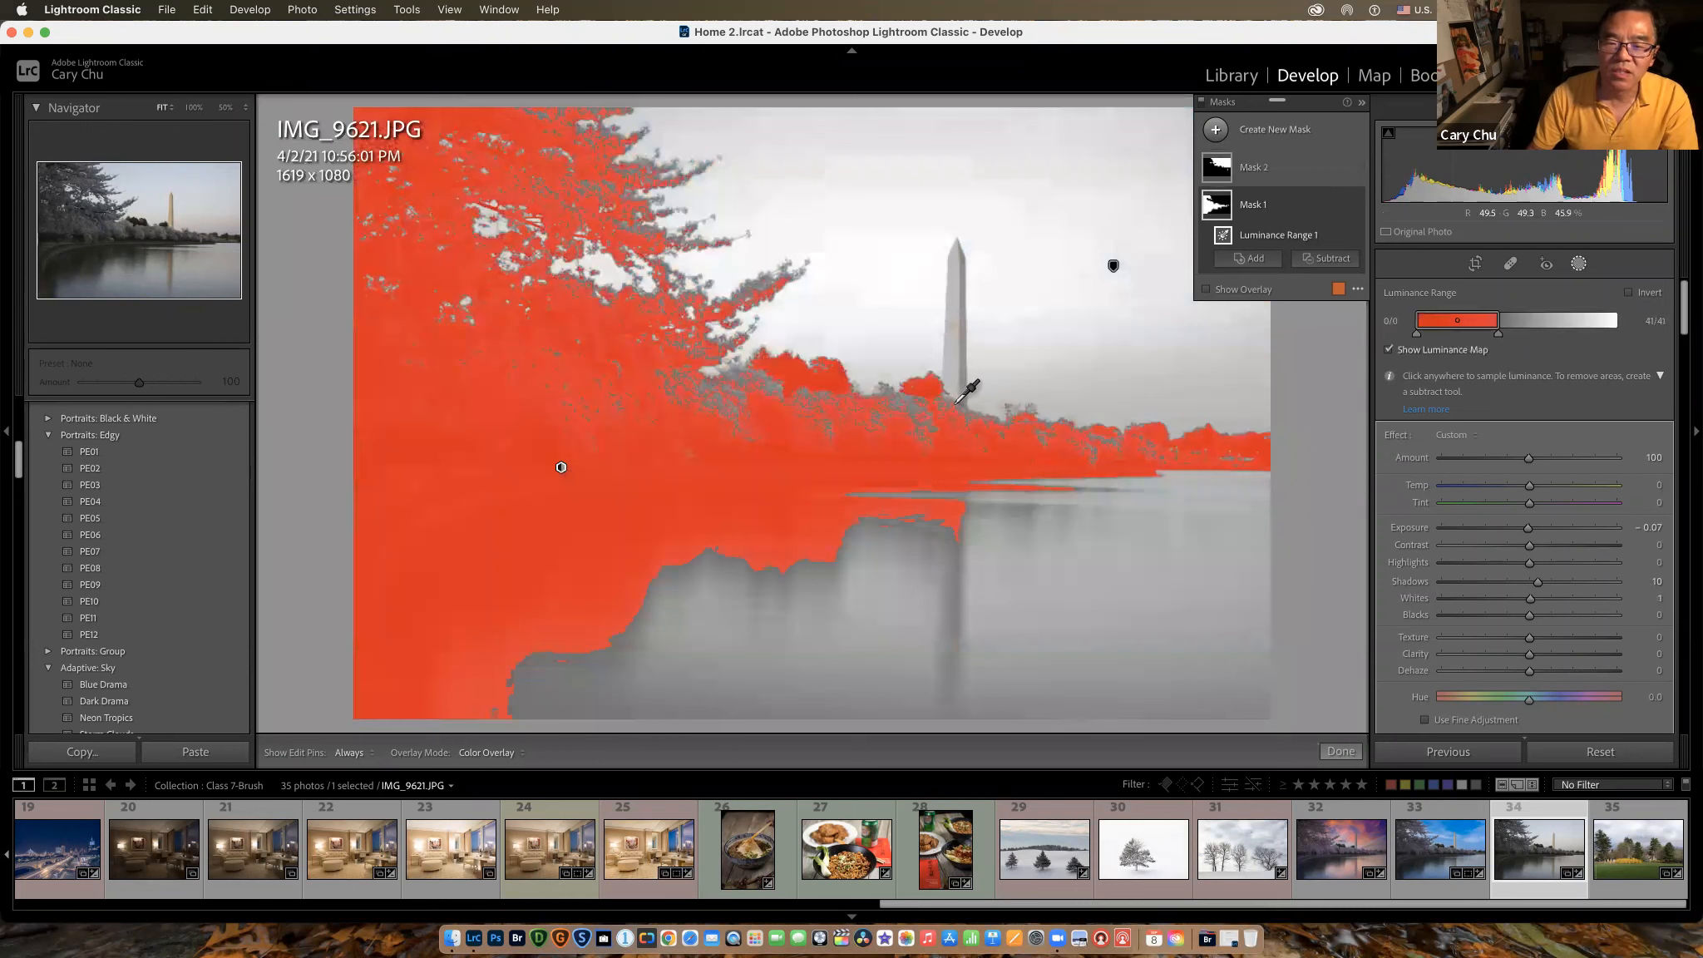
pyautogui.moveTo(1498, 334); pyautogui.dragTo(1480, 336)
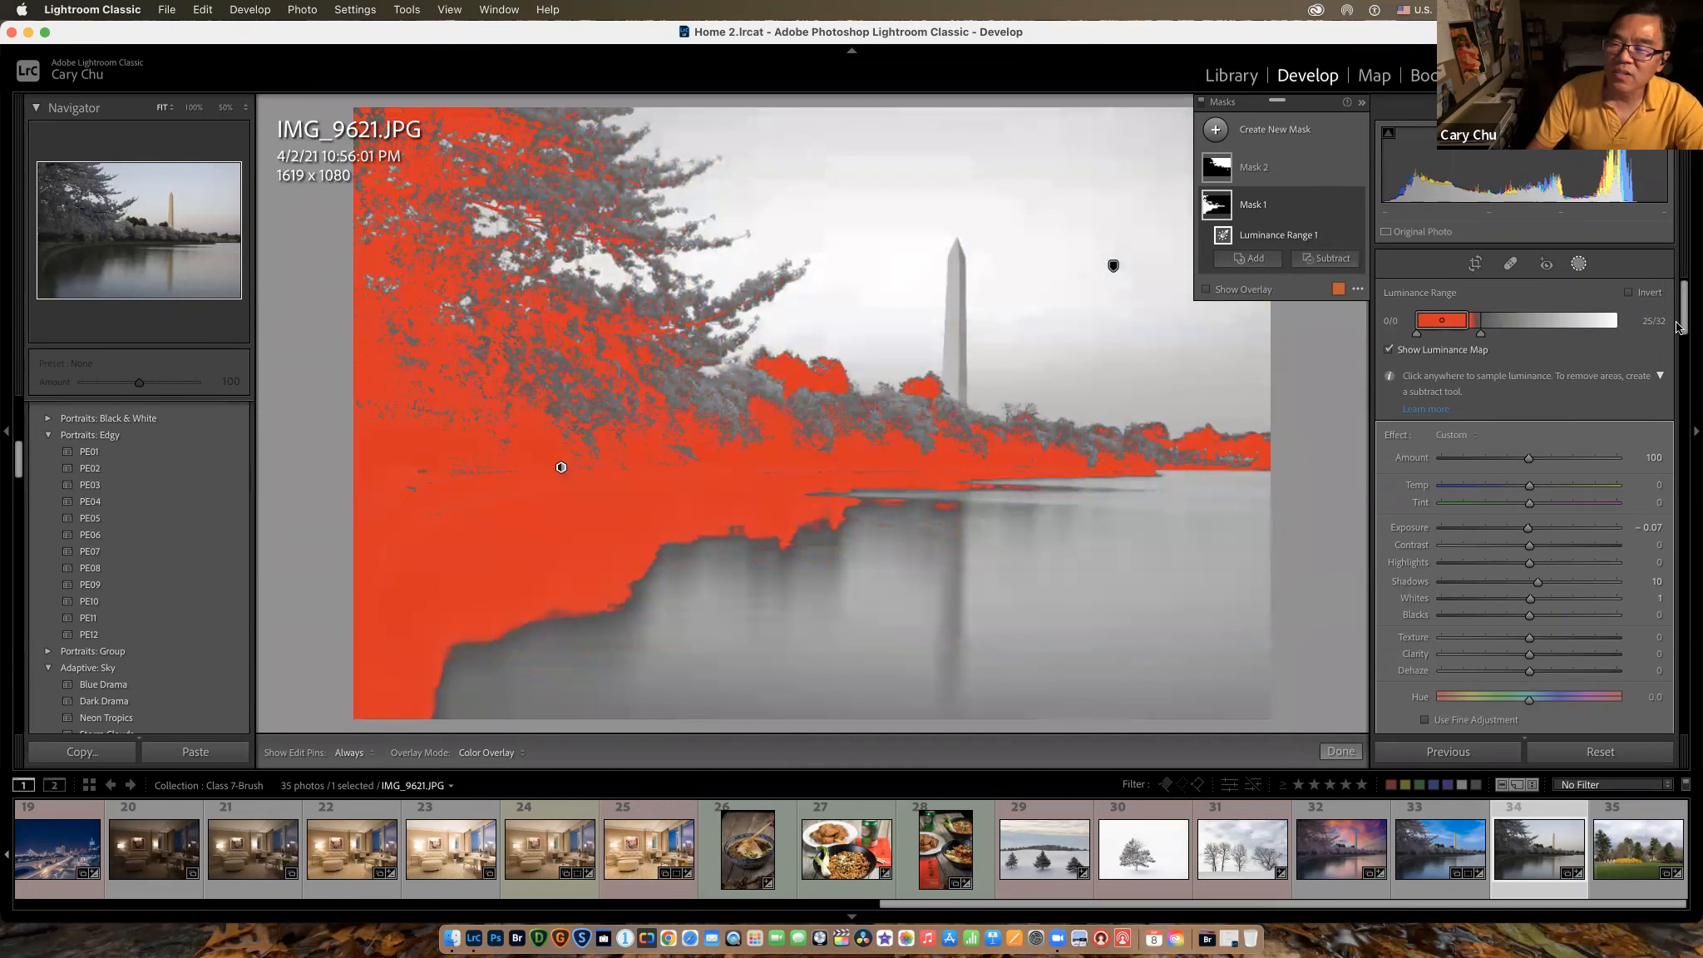
pyautogui.click(1578, 264)
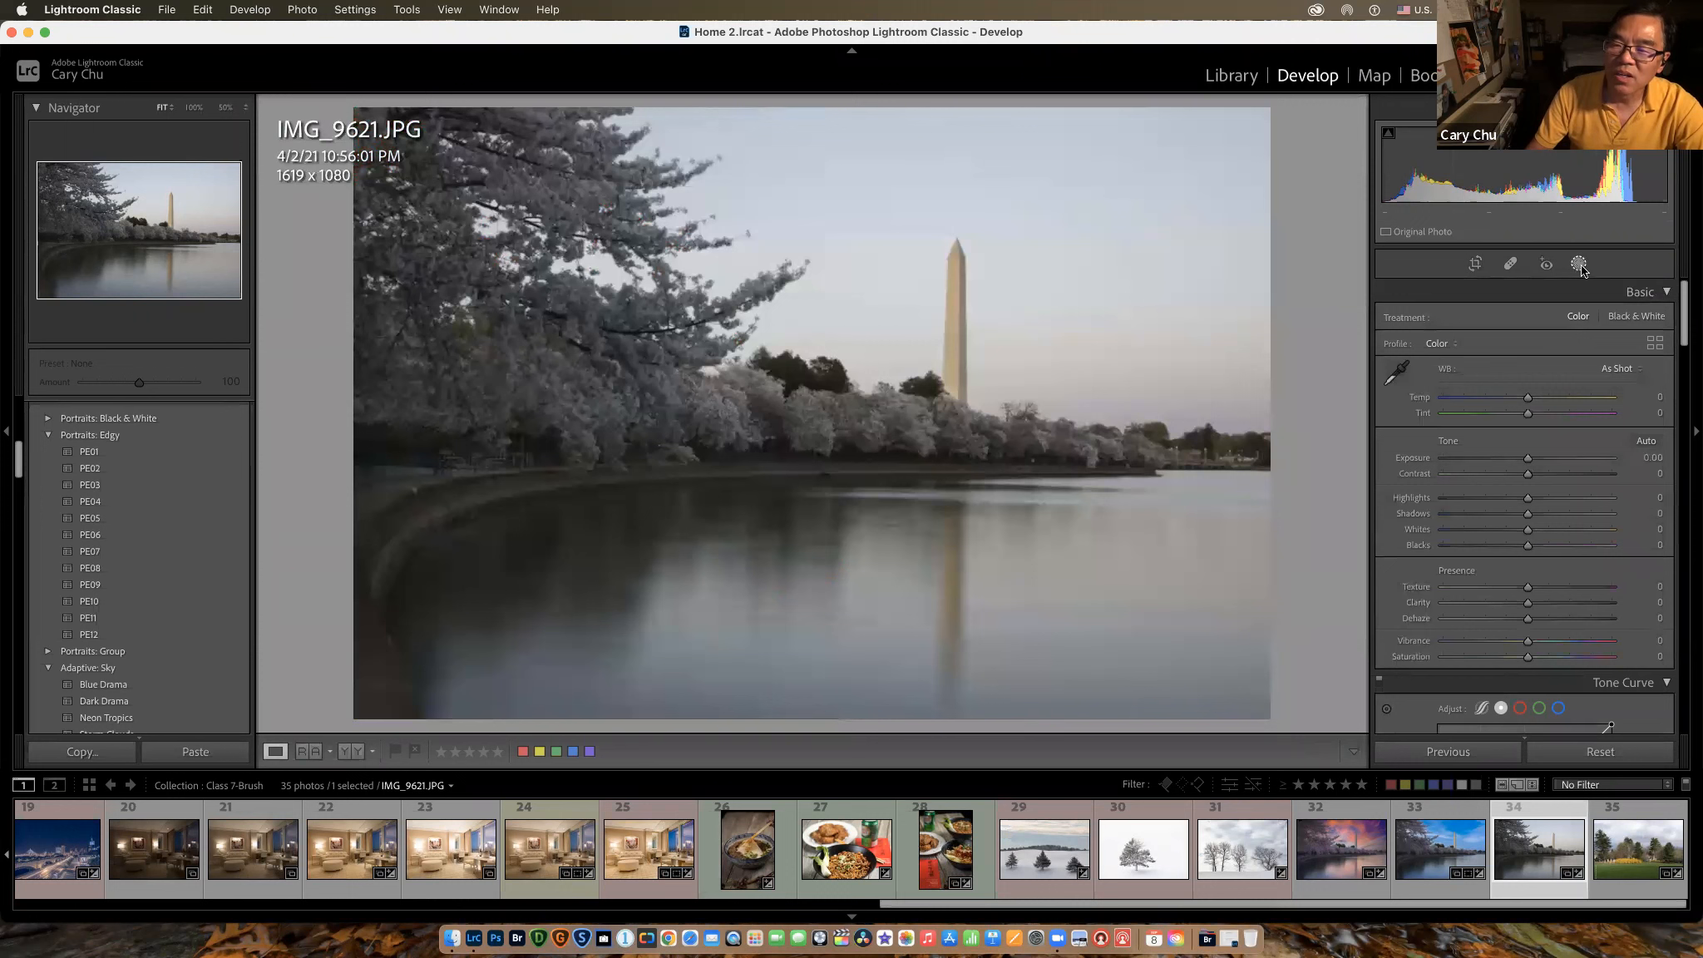
# Step: Reopen masking on IMG_9621.JPG and delete all of its masks
pyautogui.click(1580, 264)
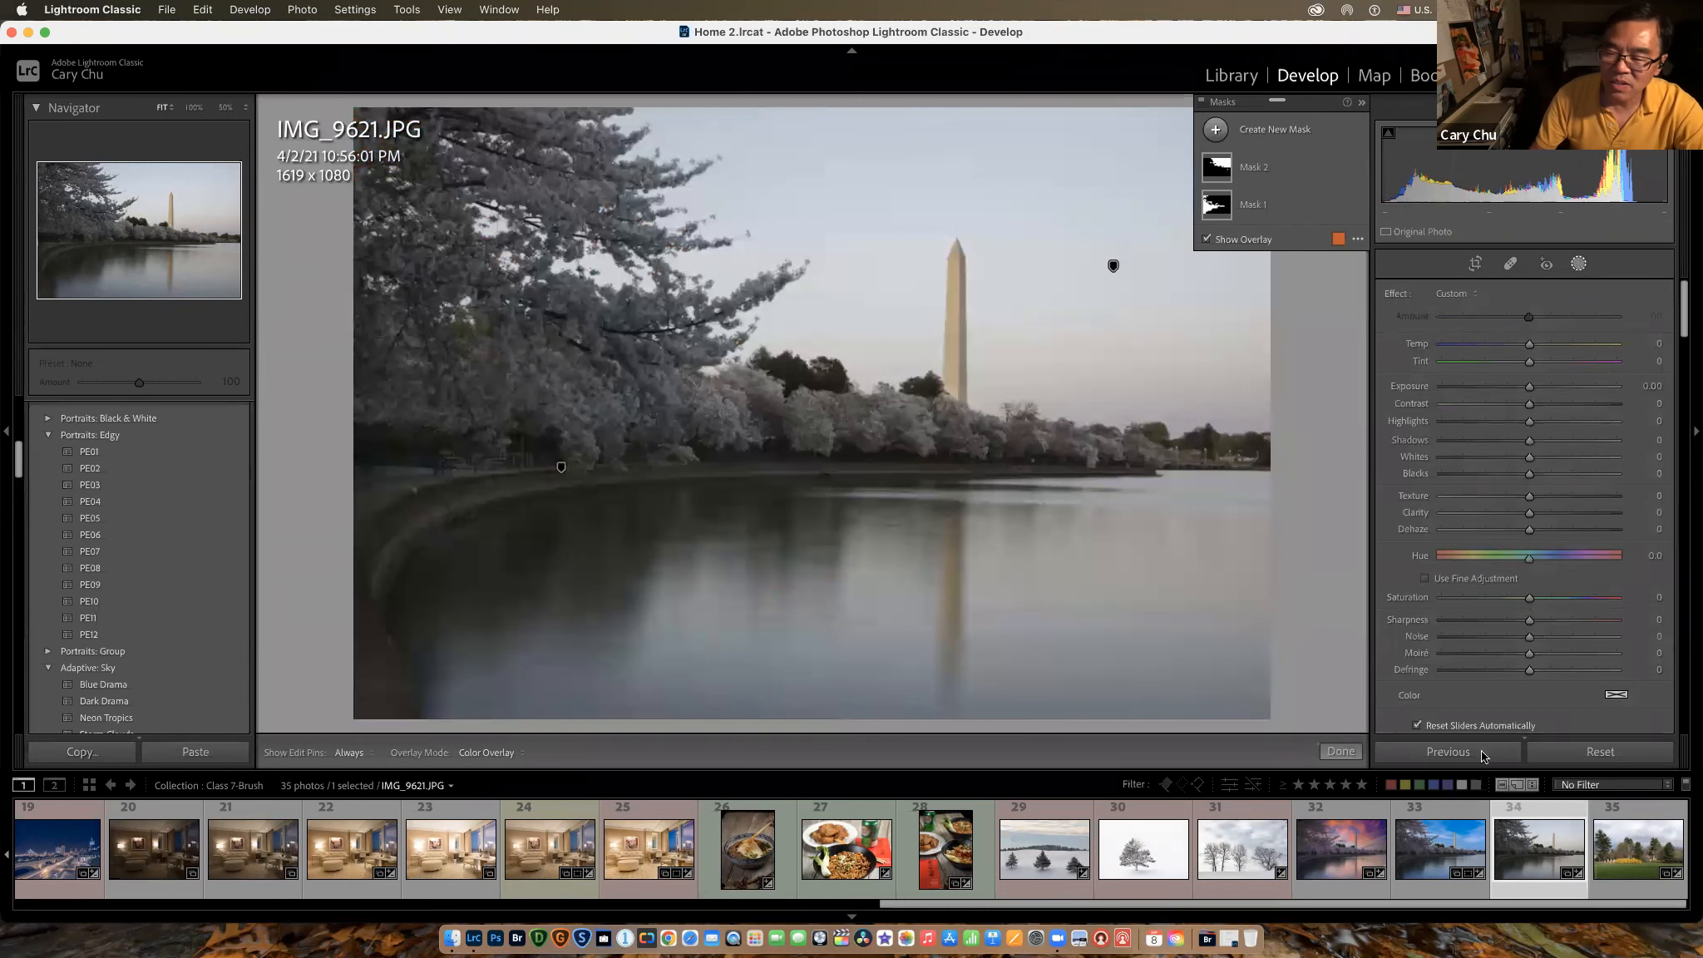
pyautogui.scroll(-5, 1448, 641)
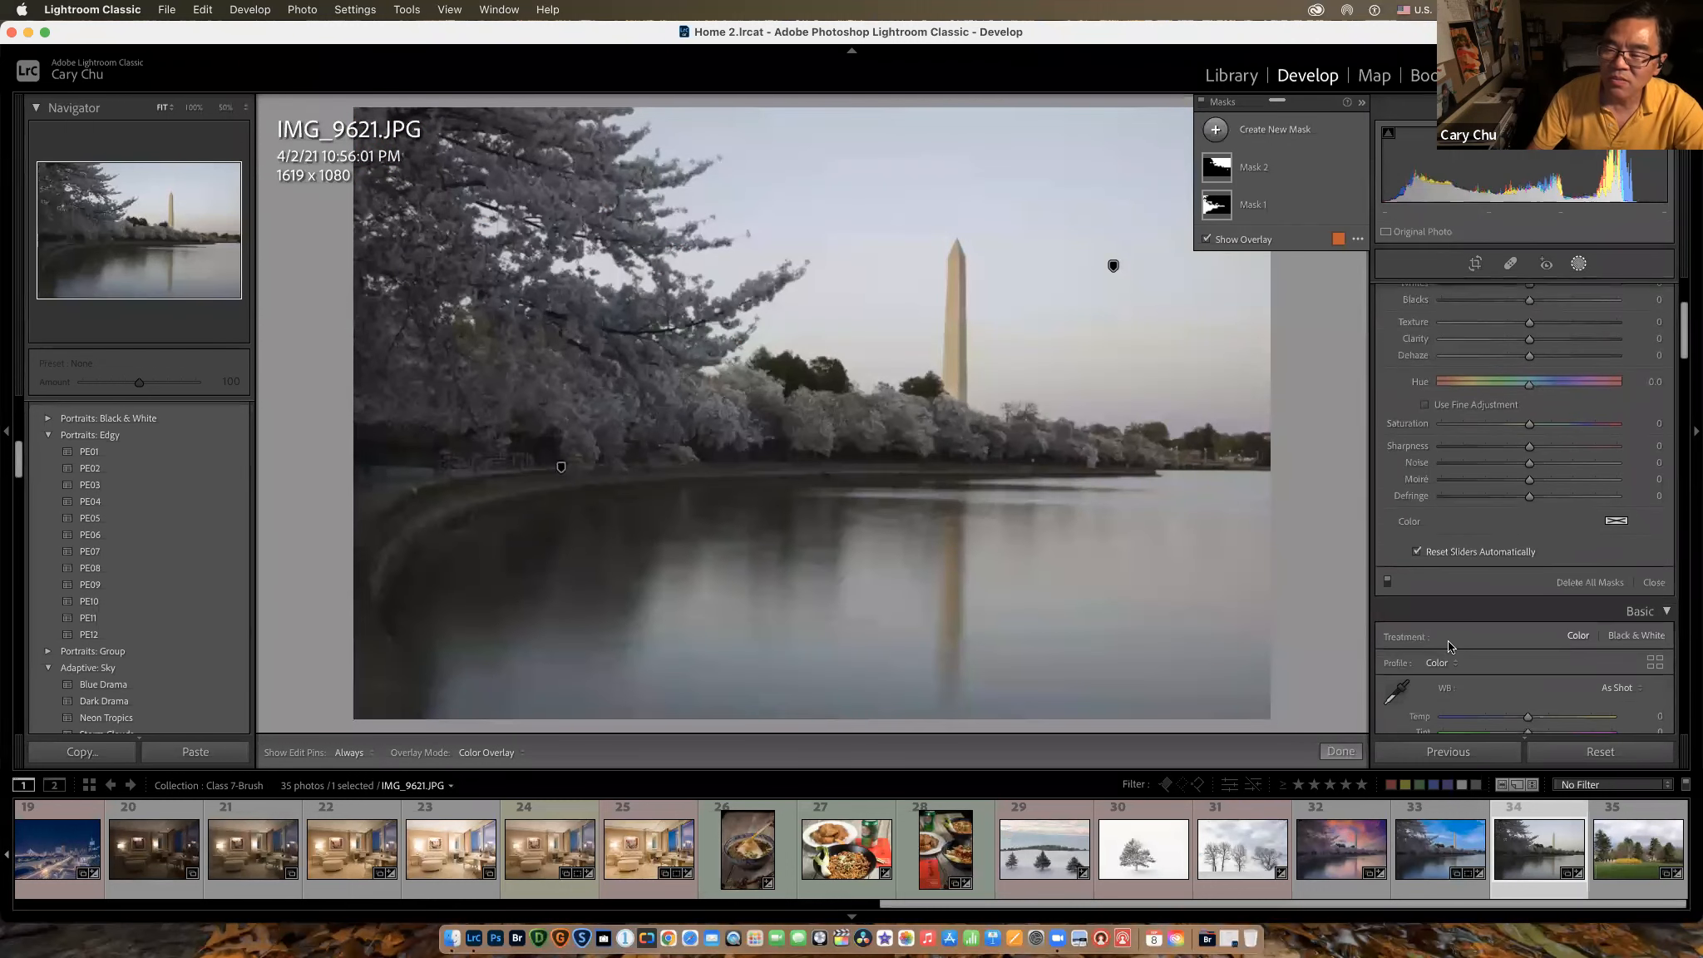
pyautogui.click(1648, 583)
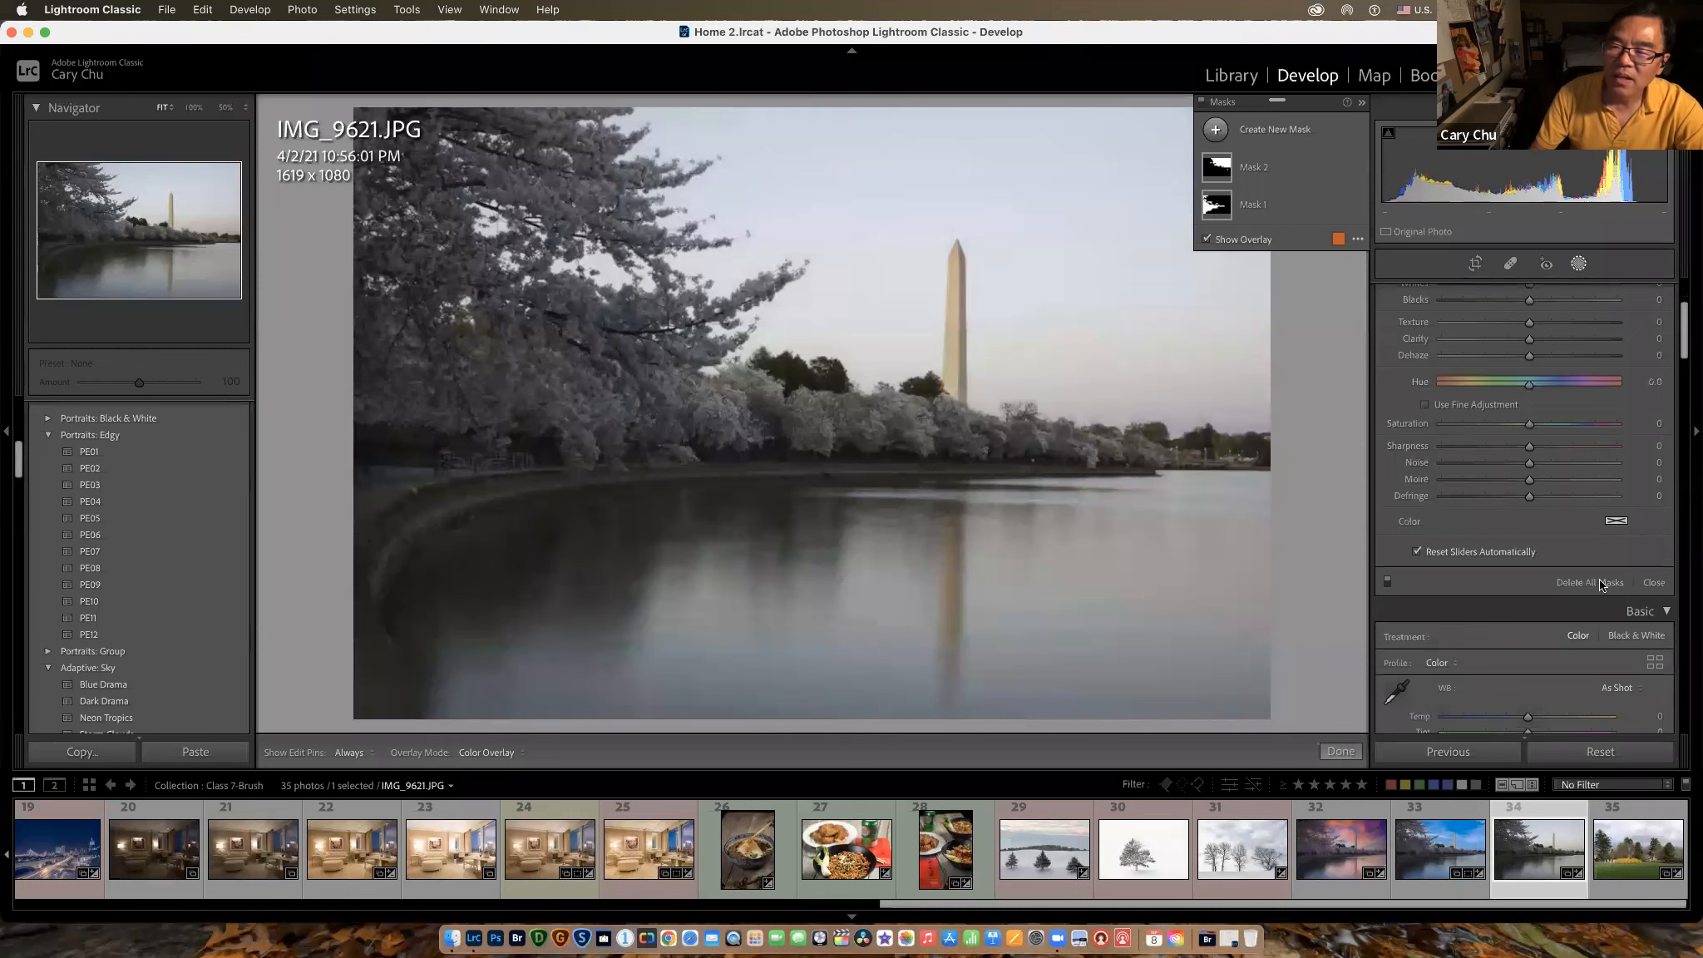
pyautogui.scroll(5, 1518, 291)
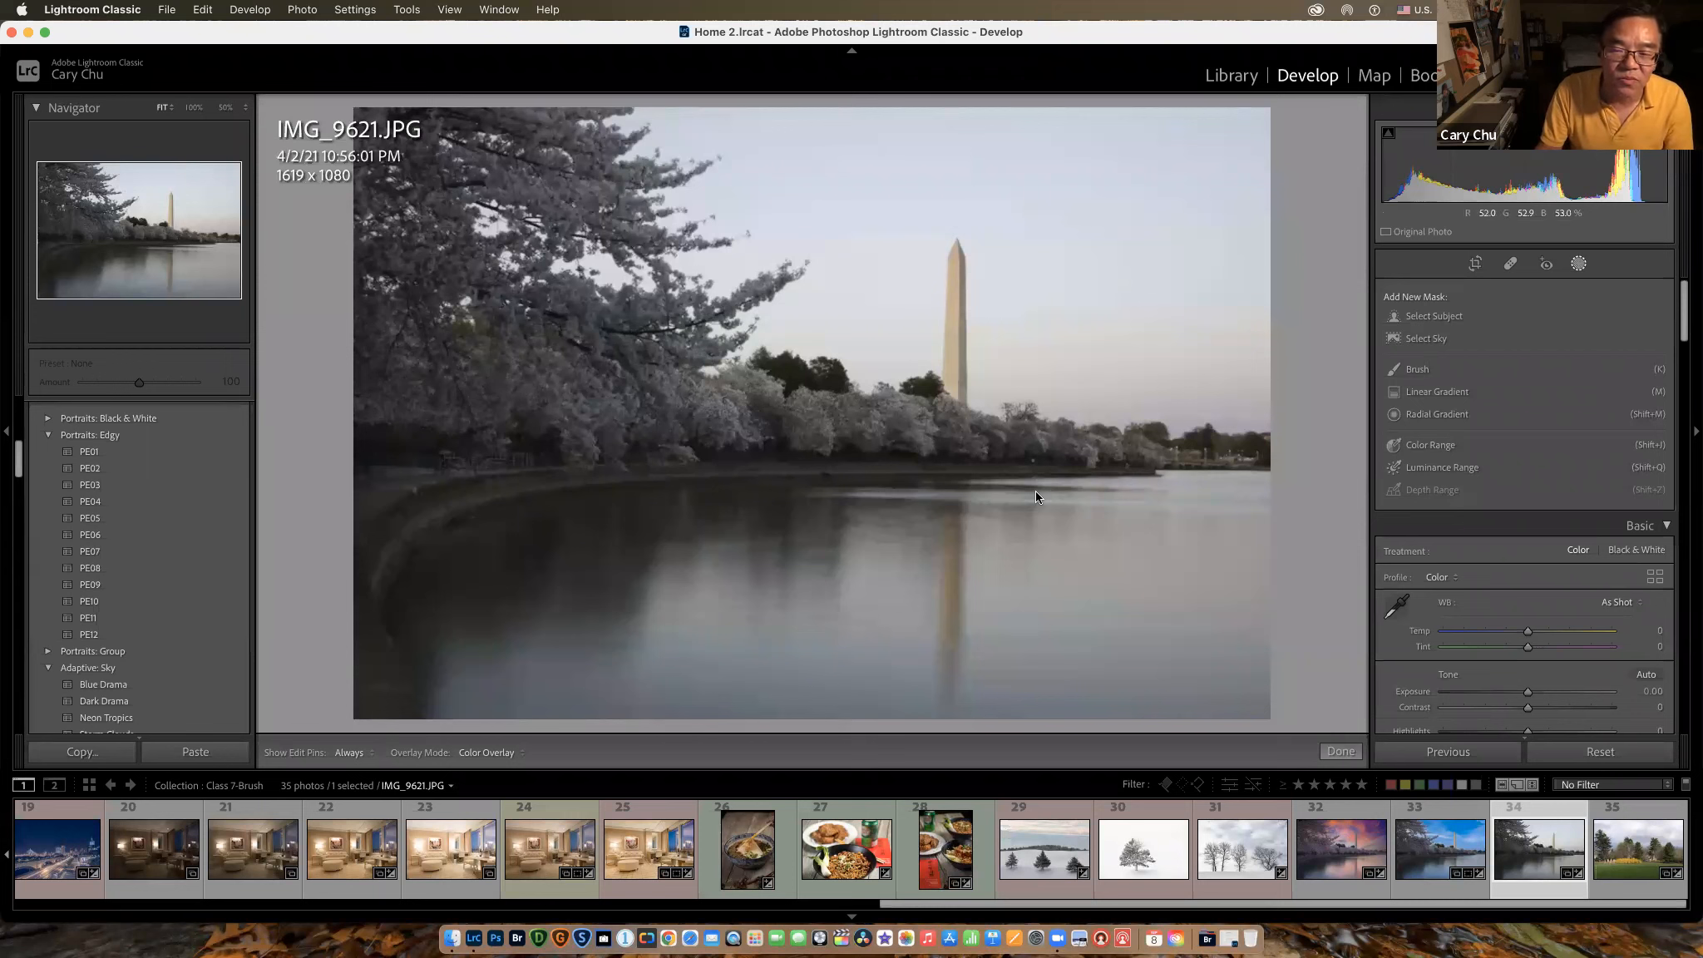
# Step: Browse the landscape photos, leave masking, open the portrait IMG_0884-Edit.psd and zoom in on the face at 50%
pyautogui.click(1362, 847)
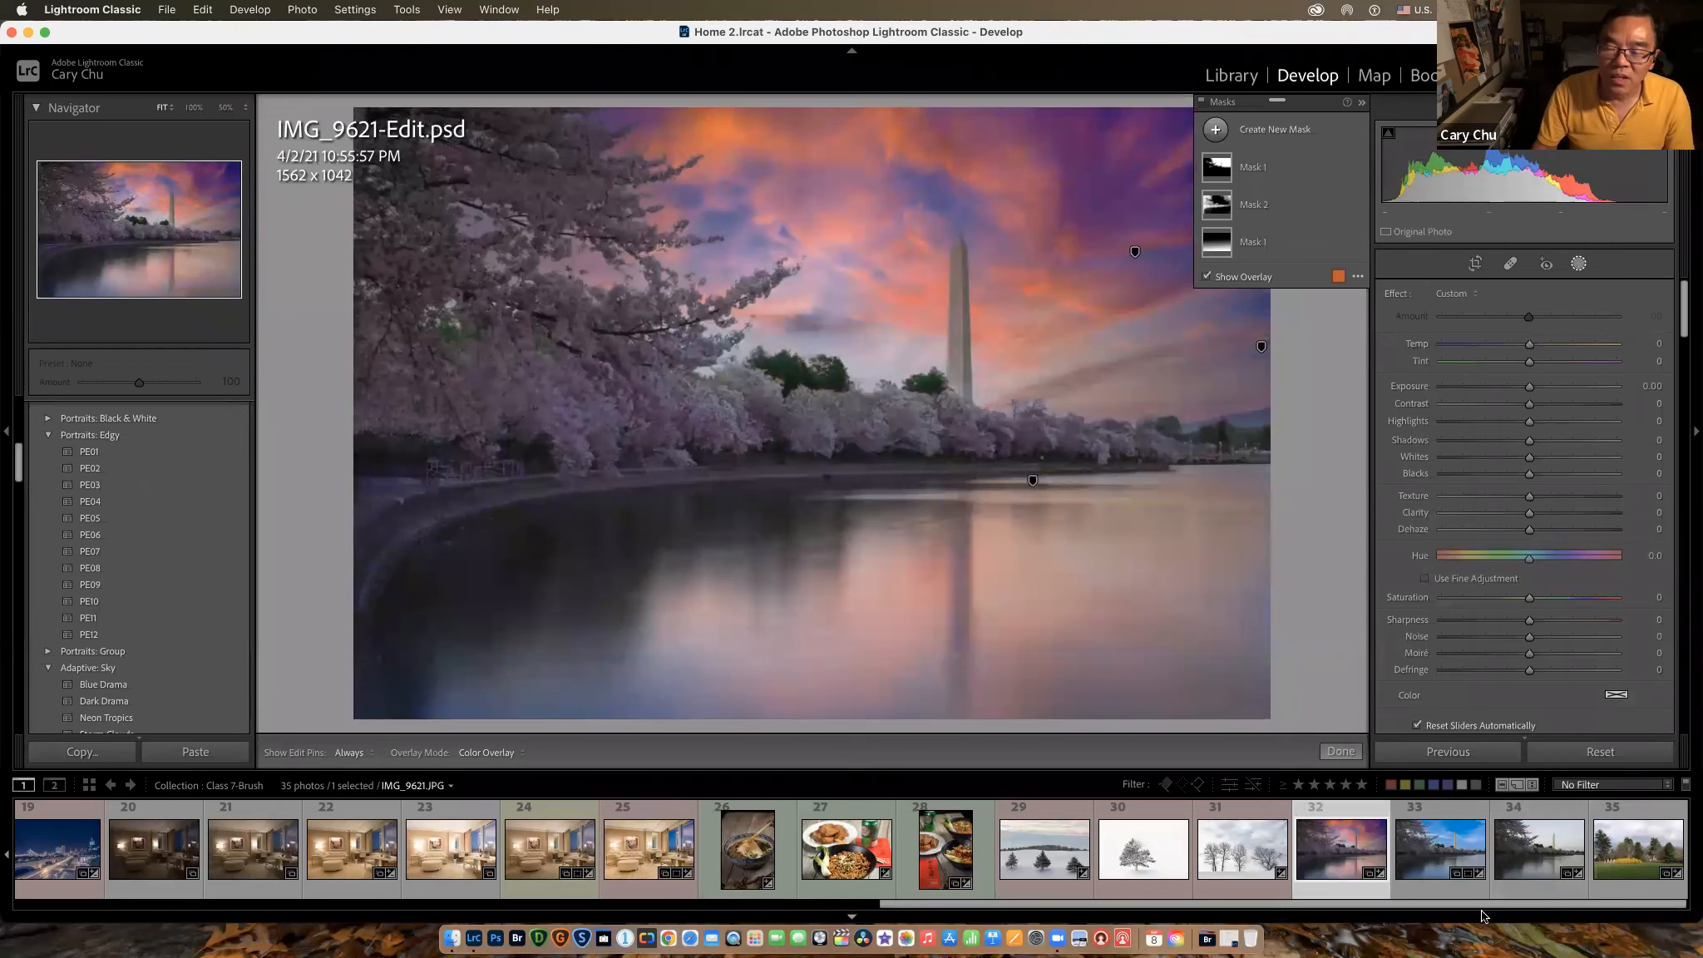
pyautogui.click(1044, 840)
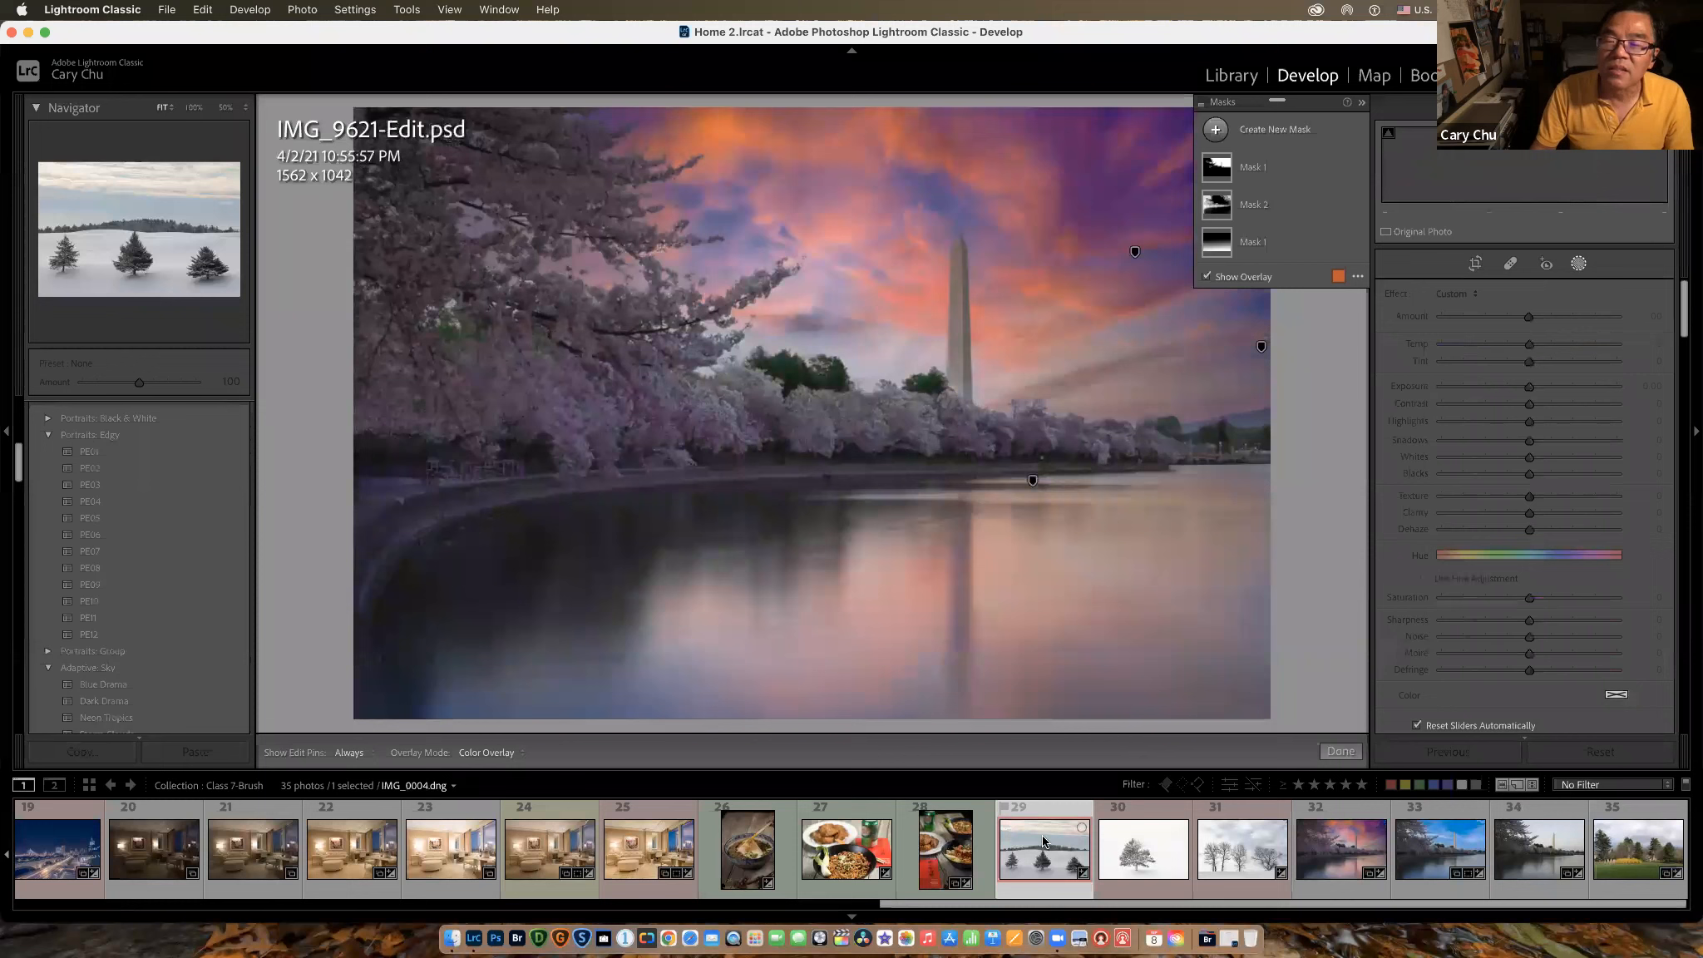
pyautogui.click(1158, 870)
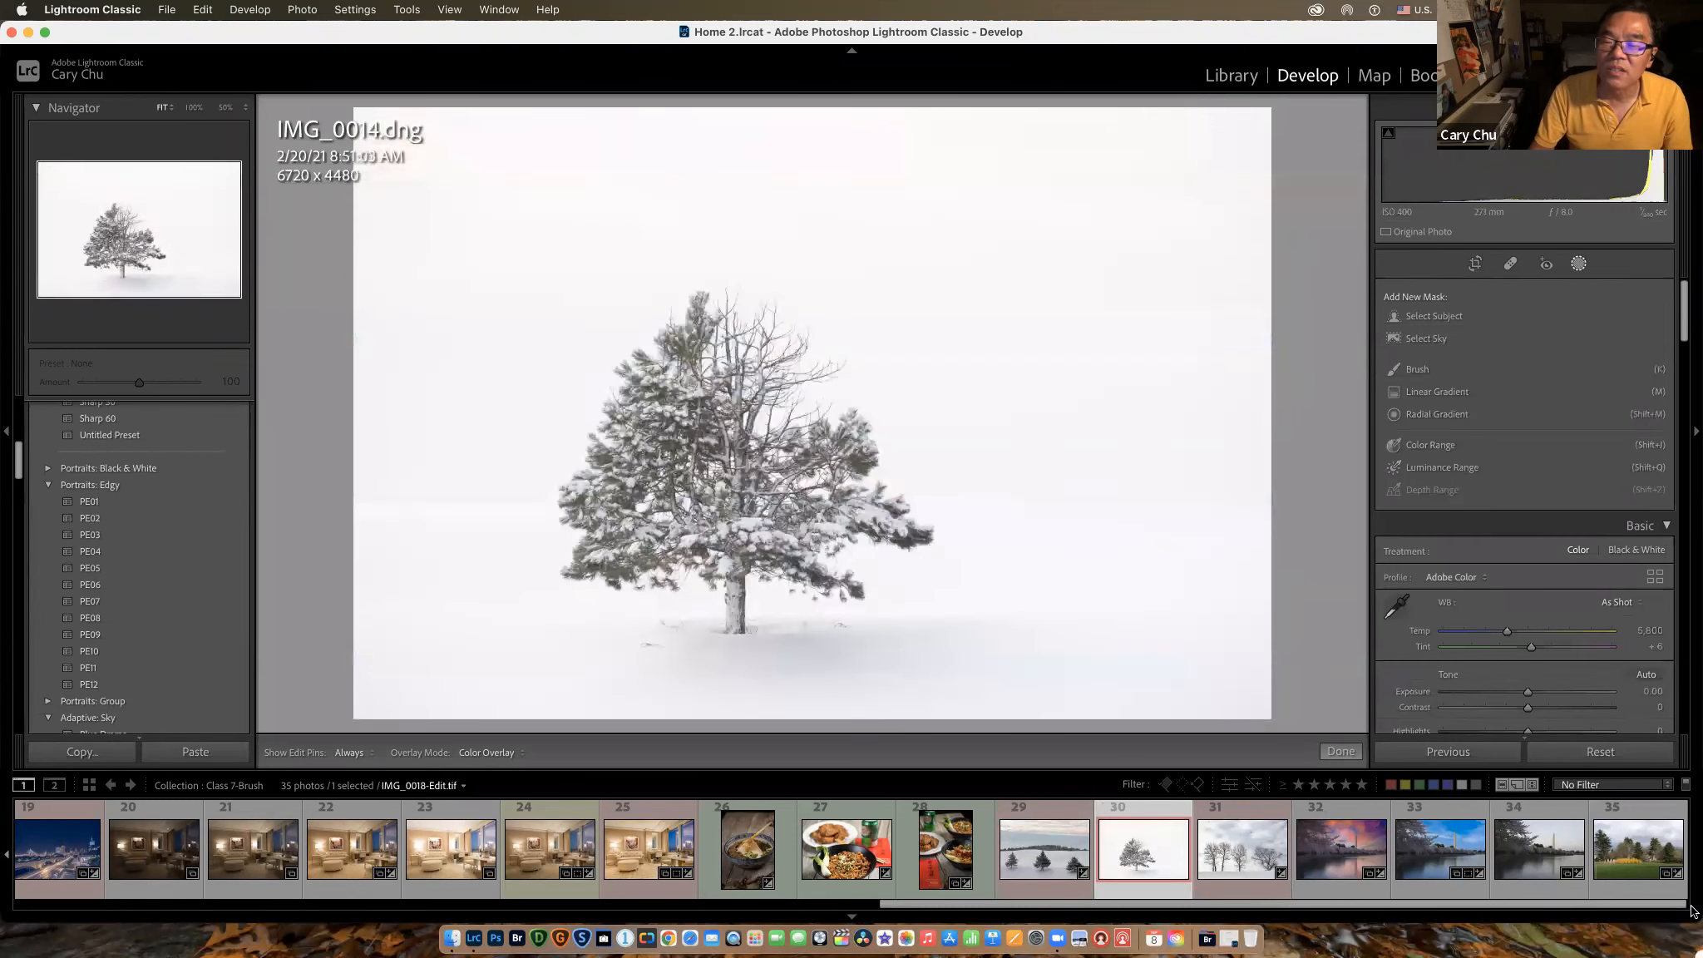
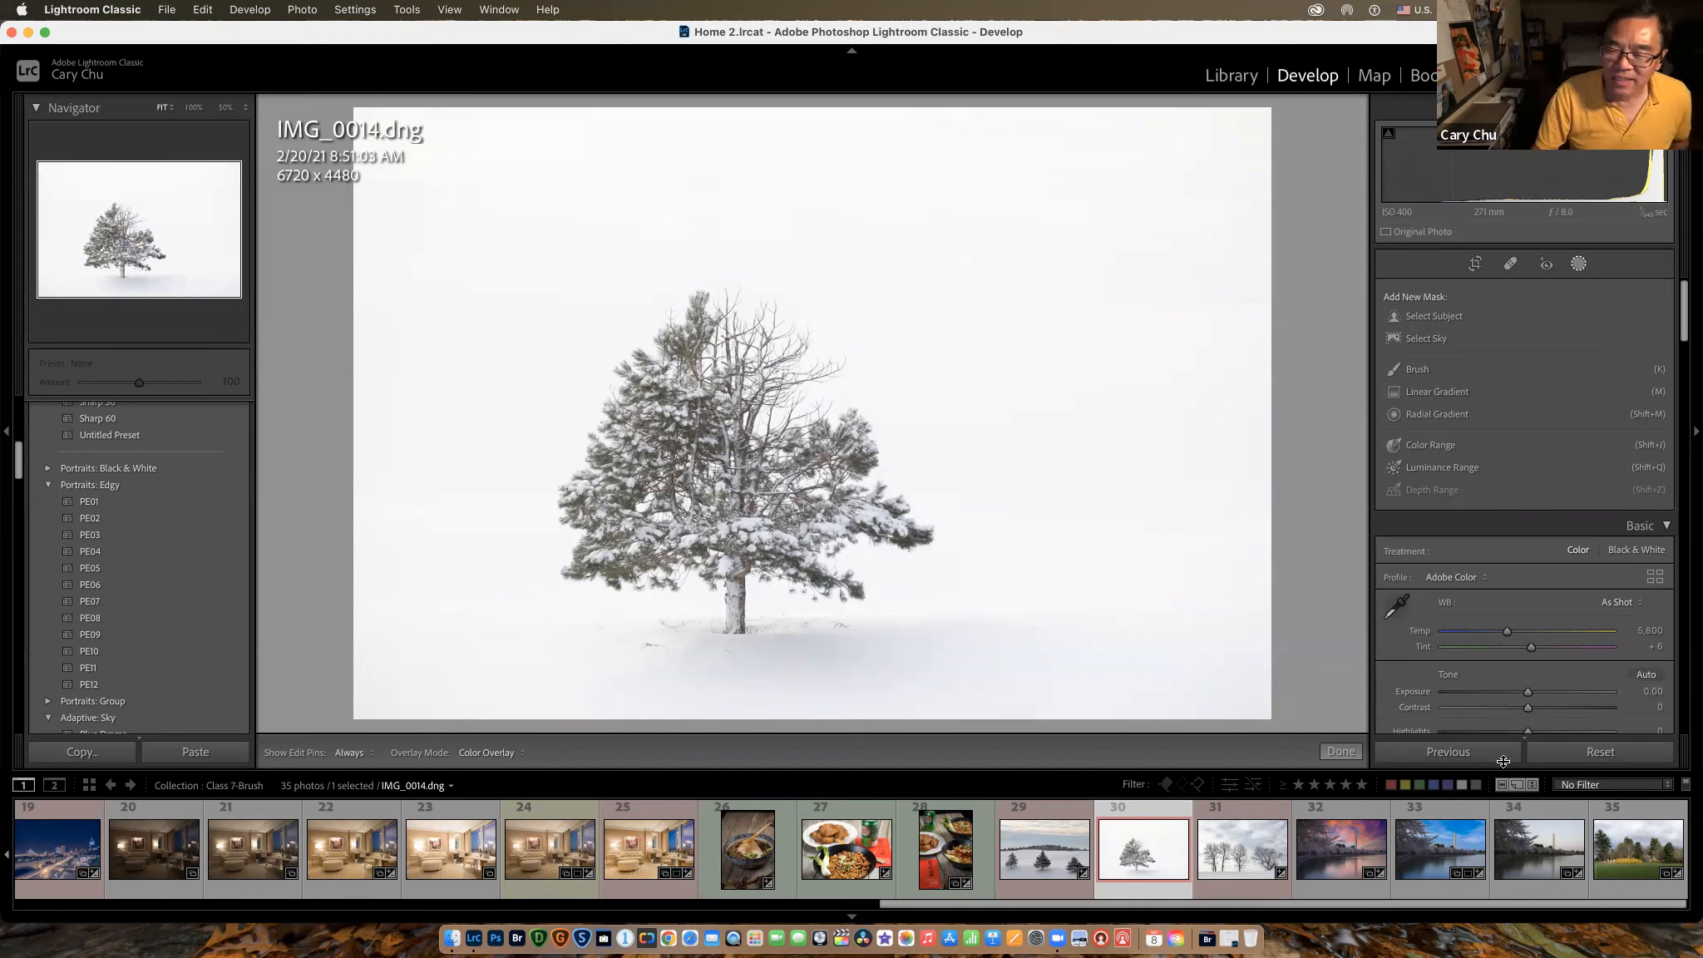
pyautogui.click(1339, 751)
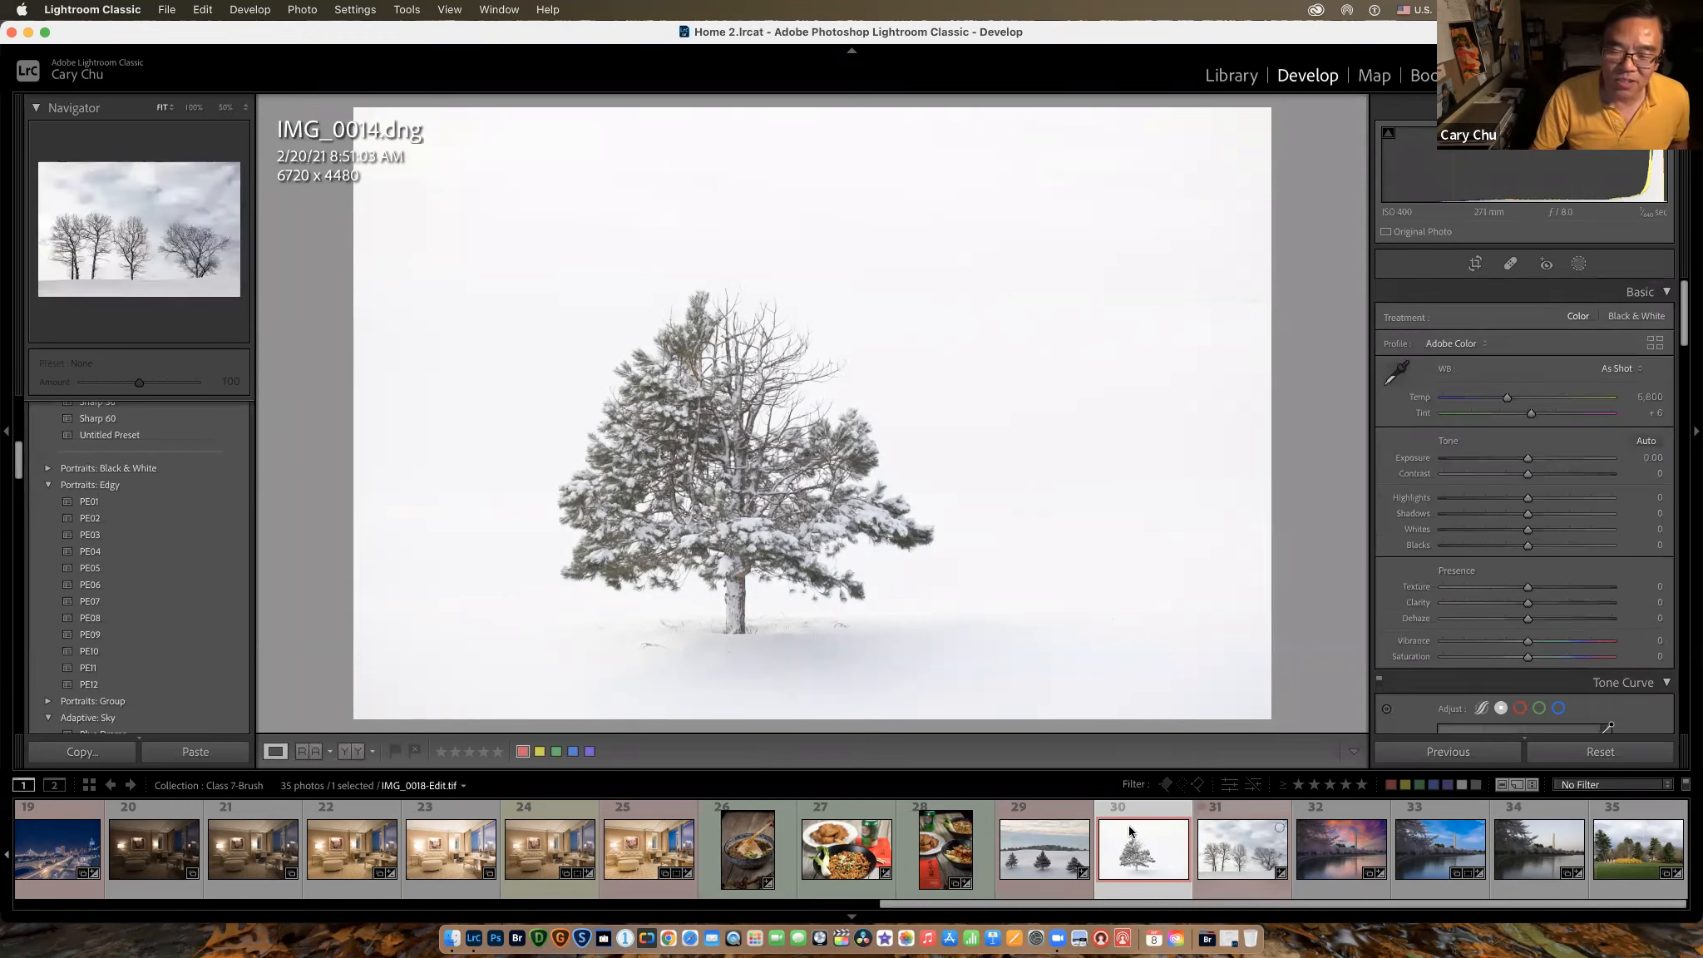
pyautogui.scroll(10, 1113, 825)
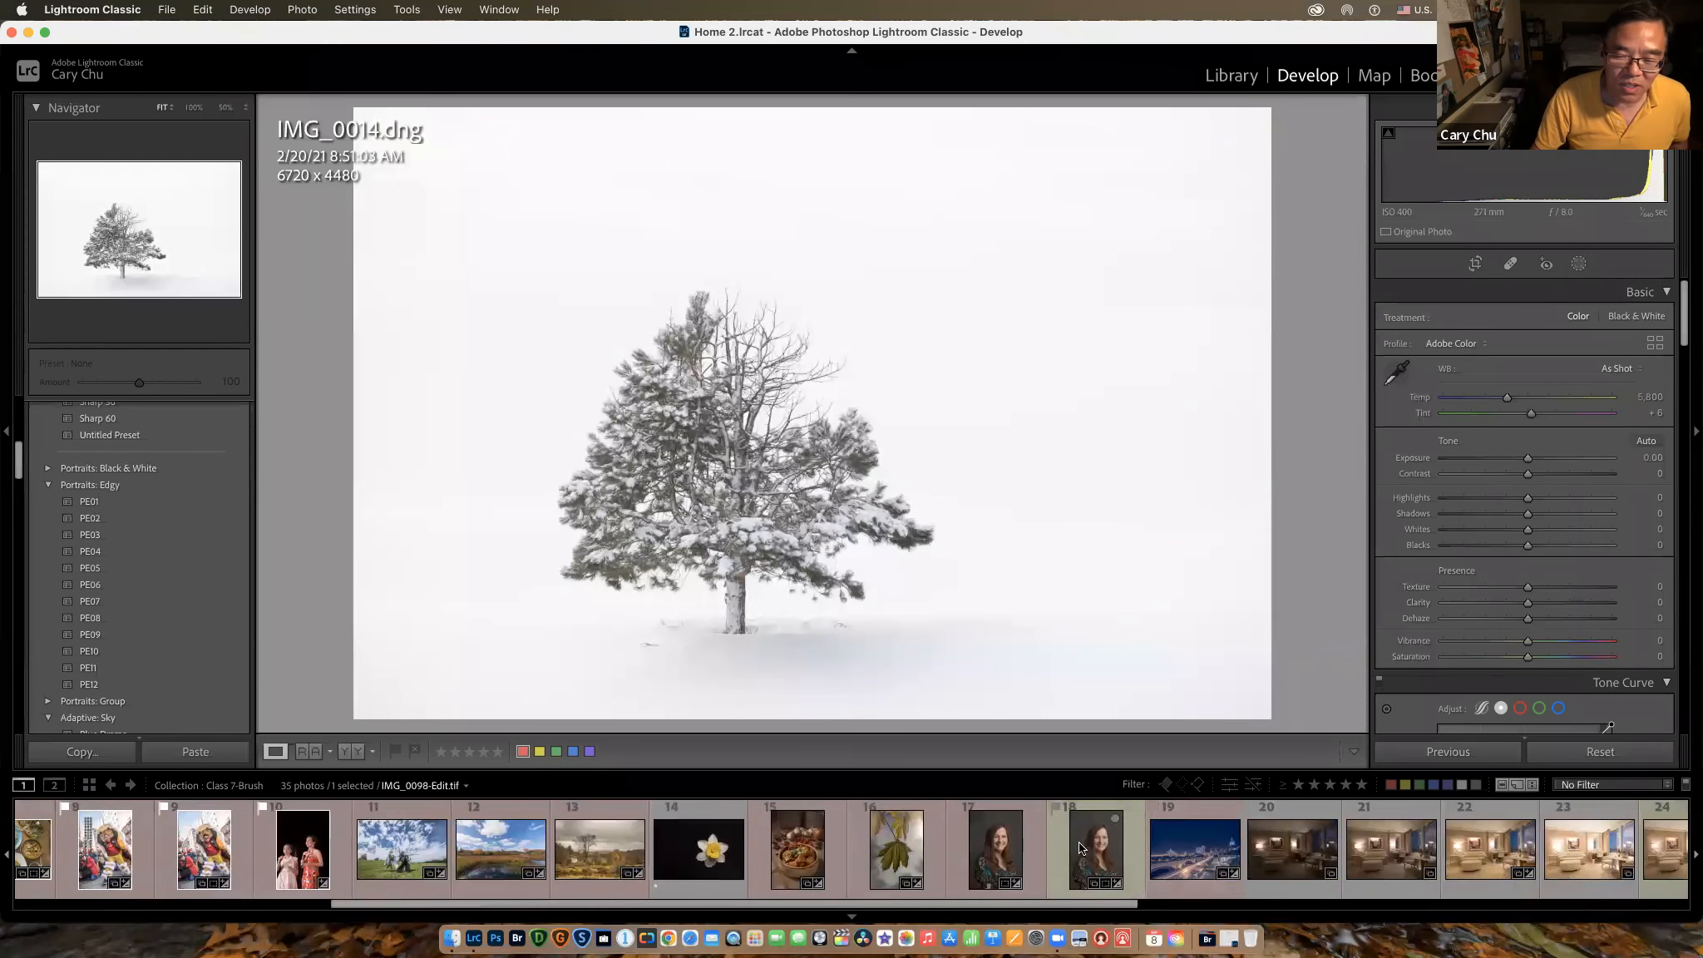
pyautogui.click(1013, 866)
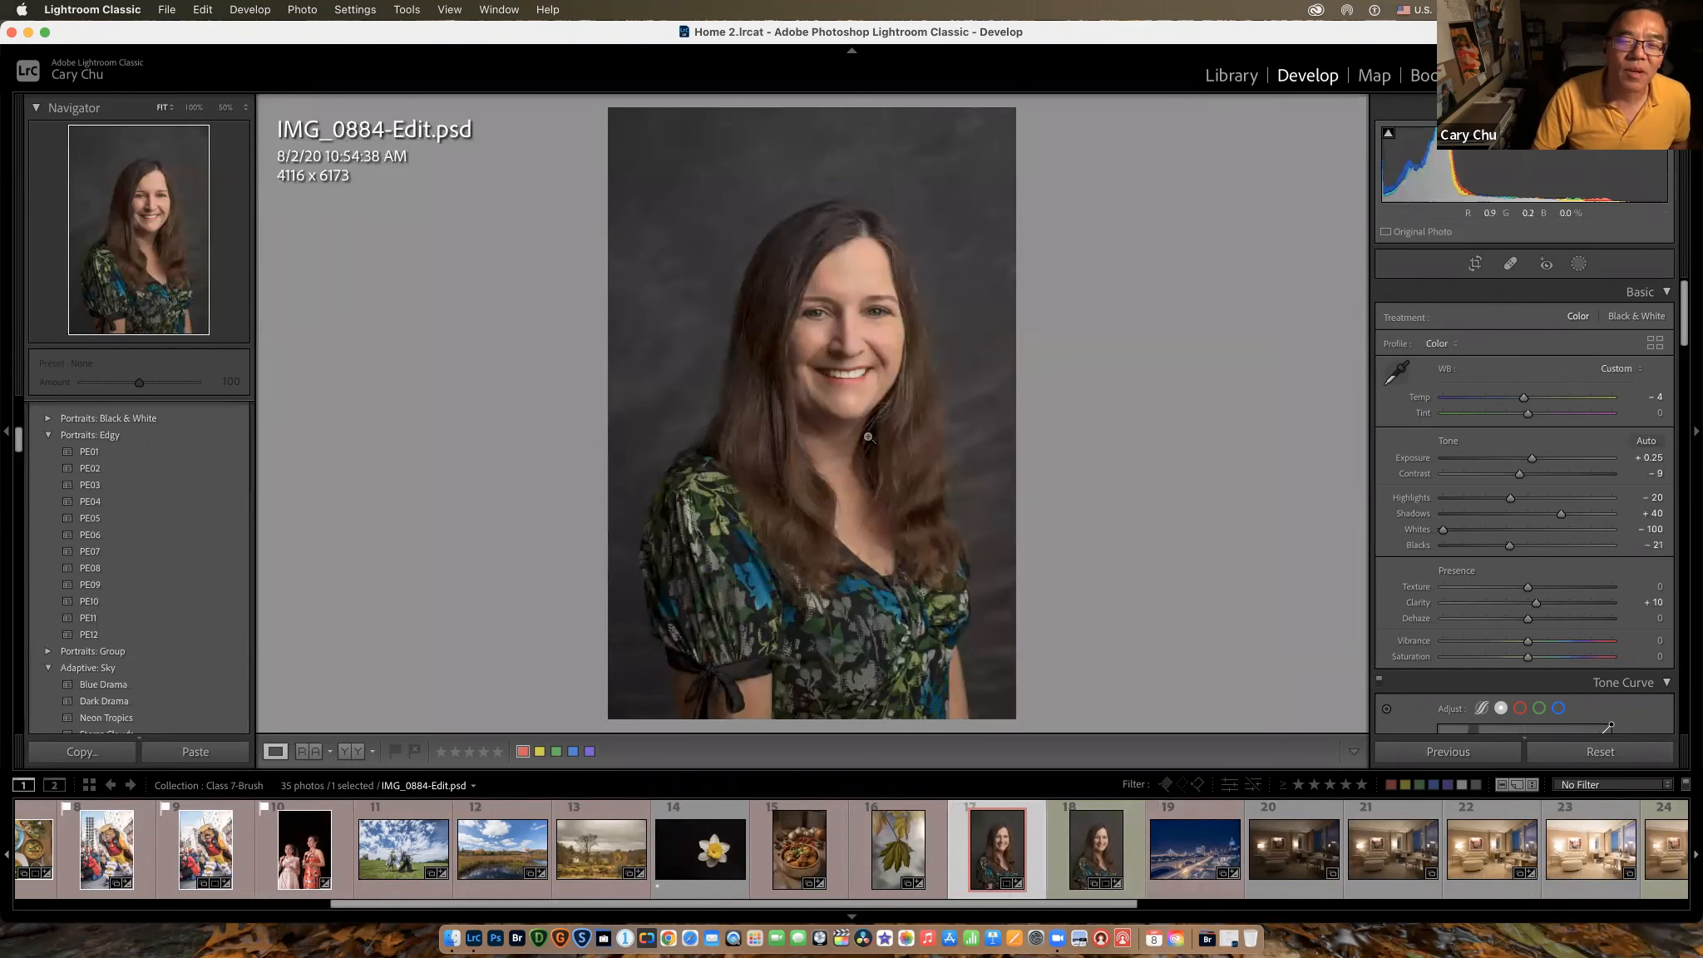
pyautogui.click(859, 377)
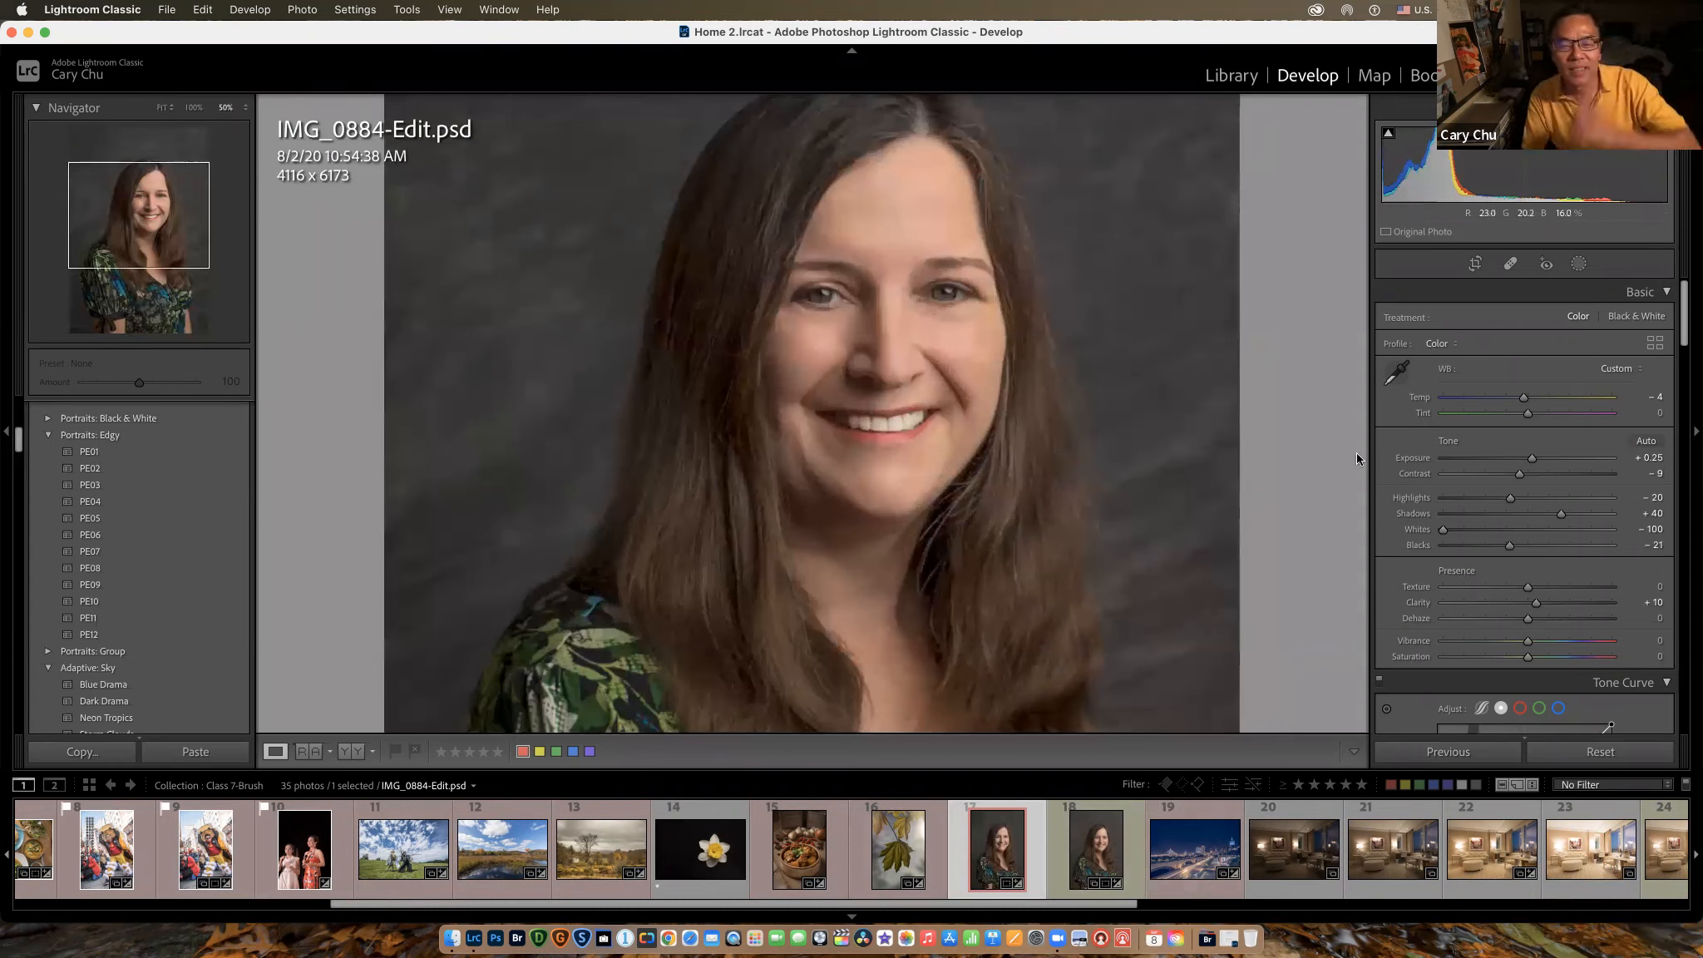
# Step: Open masking on the portrait and delete all of its existing masks
pyautogui.click(1580, 264)
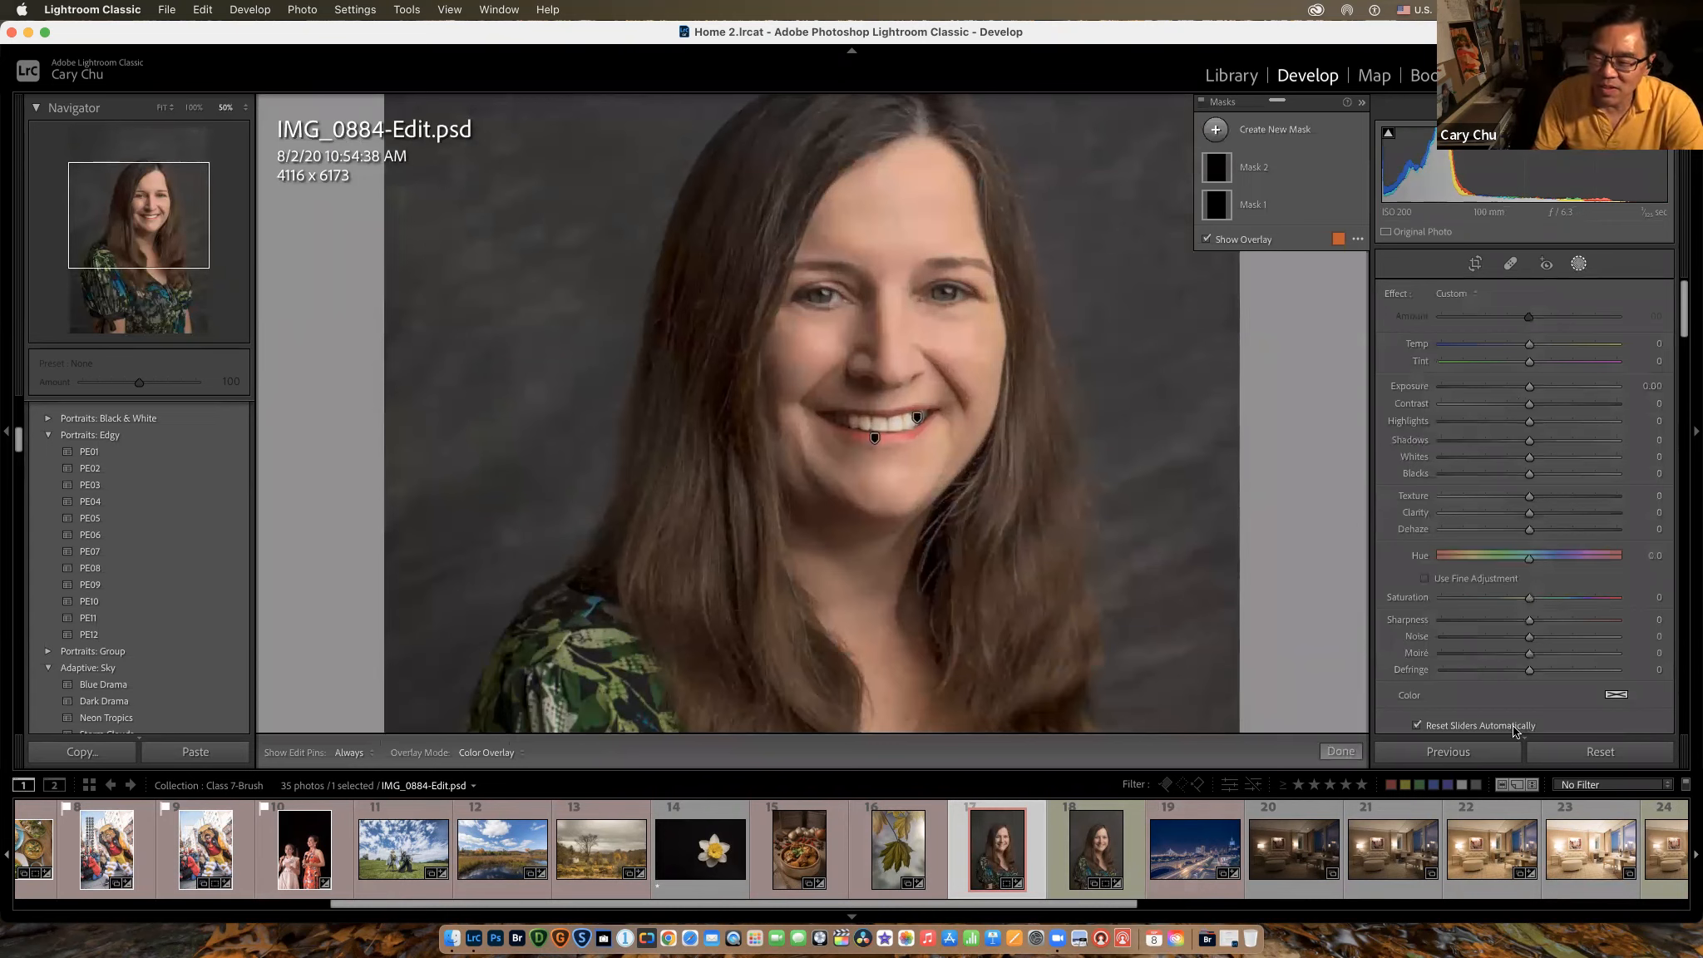
pyautogui.scroll(-5, 1520, 663)
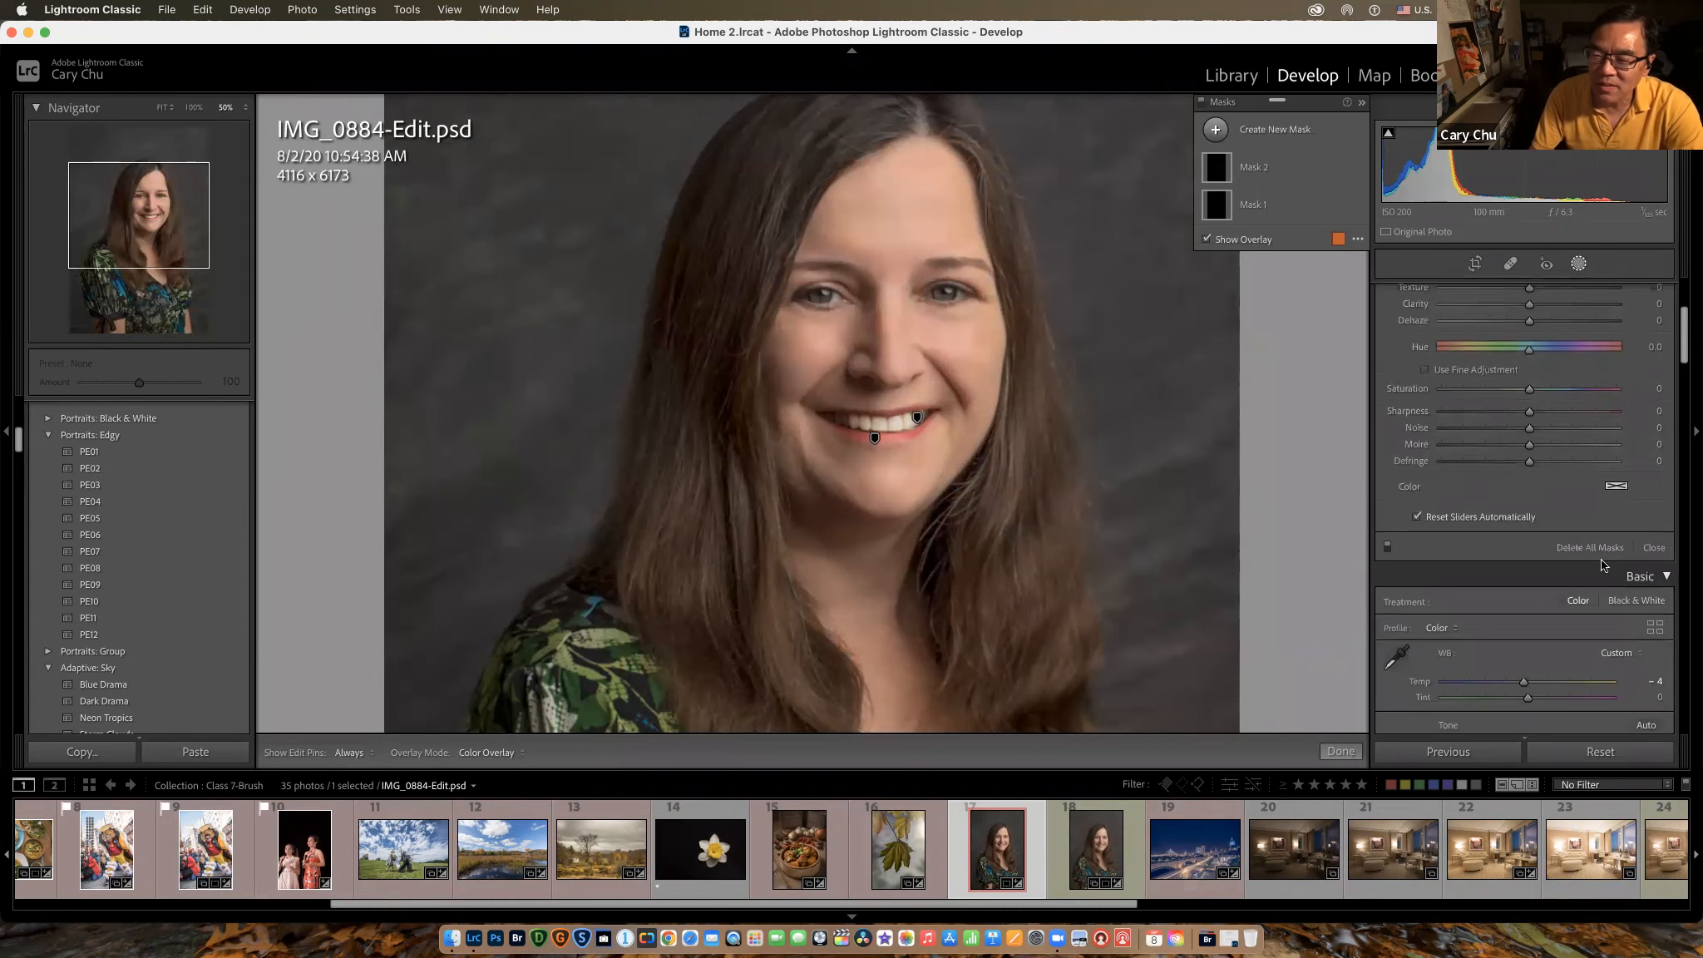
pyautogui.click(1593, 548)
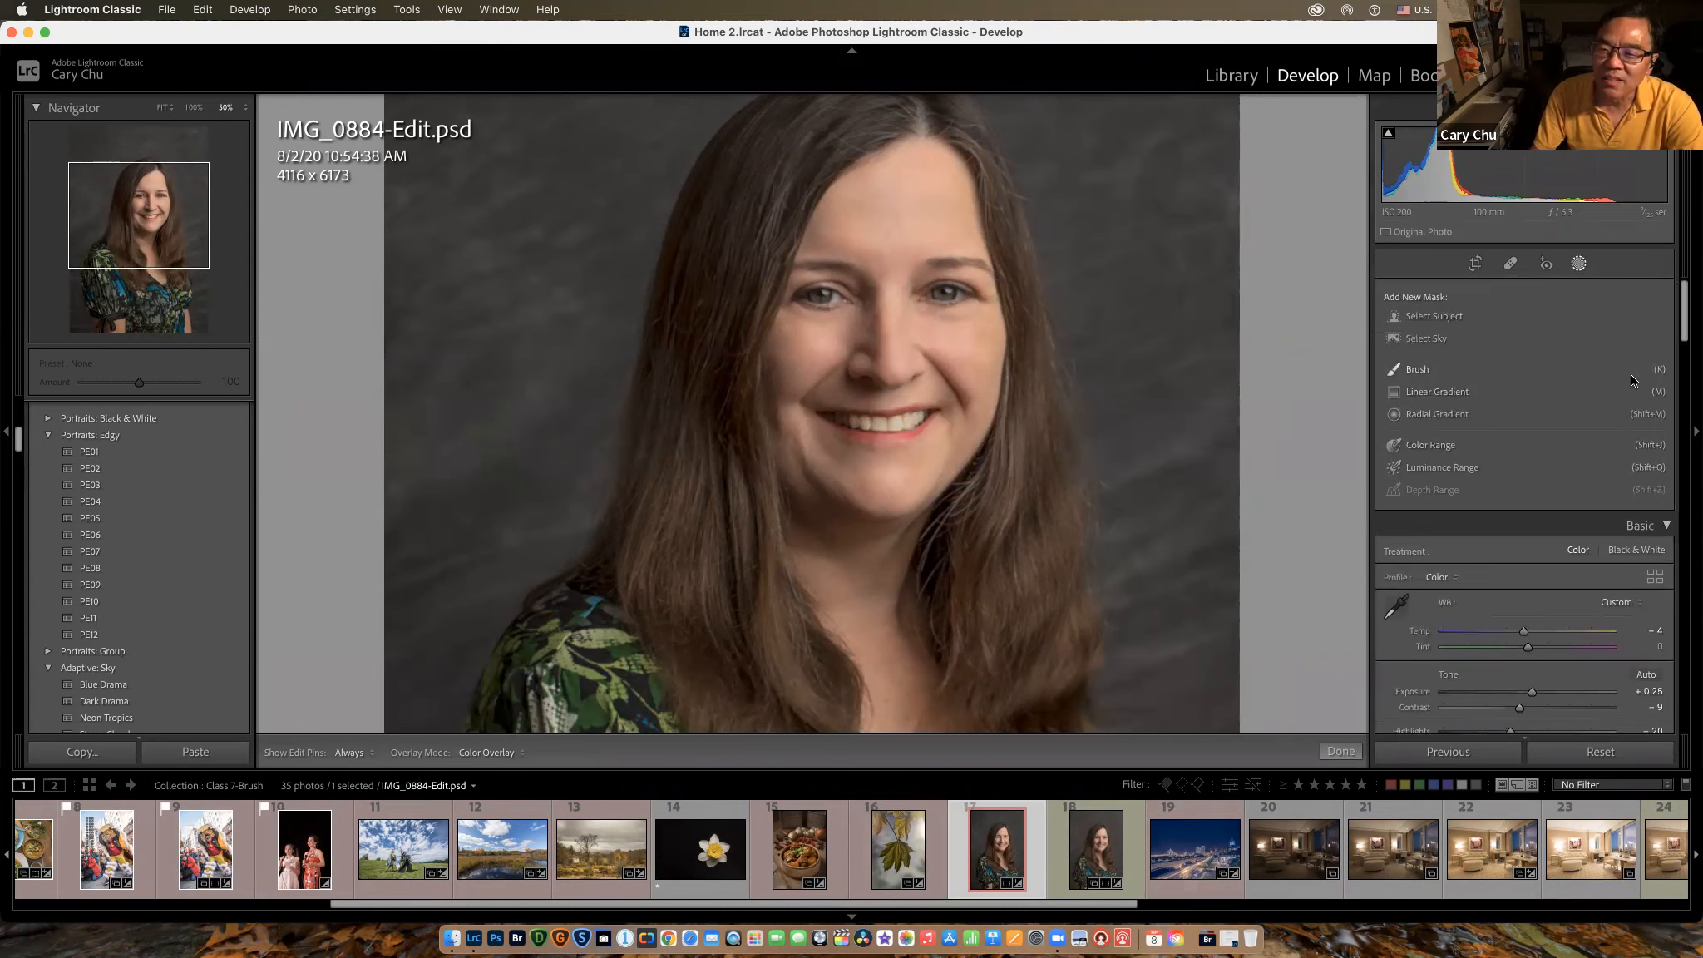
# Step: Add a Brush mask with brush size 3.0 and paint over the woman's teeth
pyautogui.click(1418, 369)
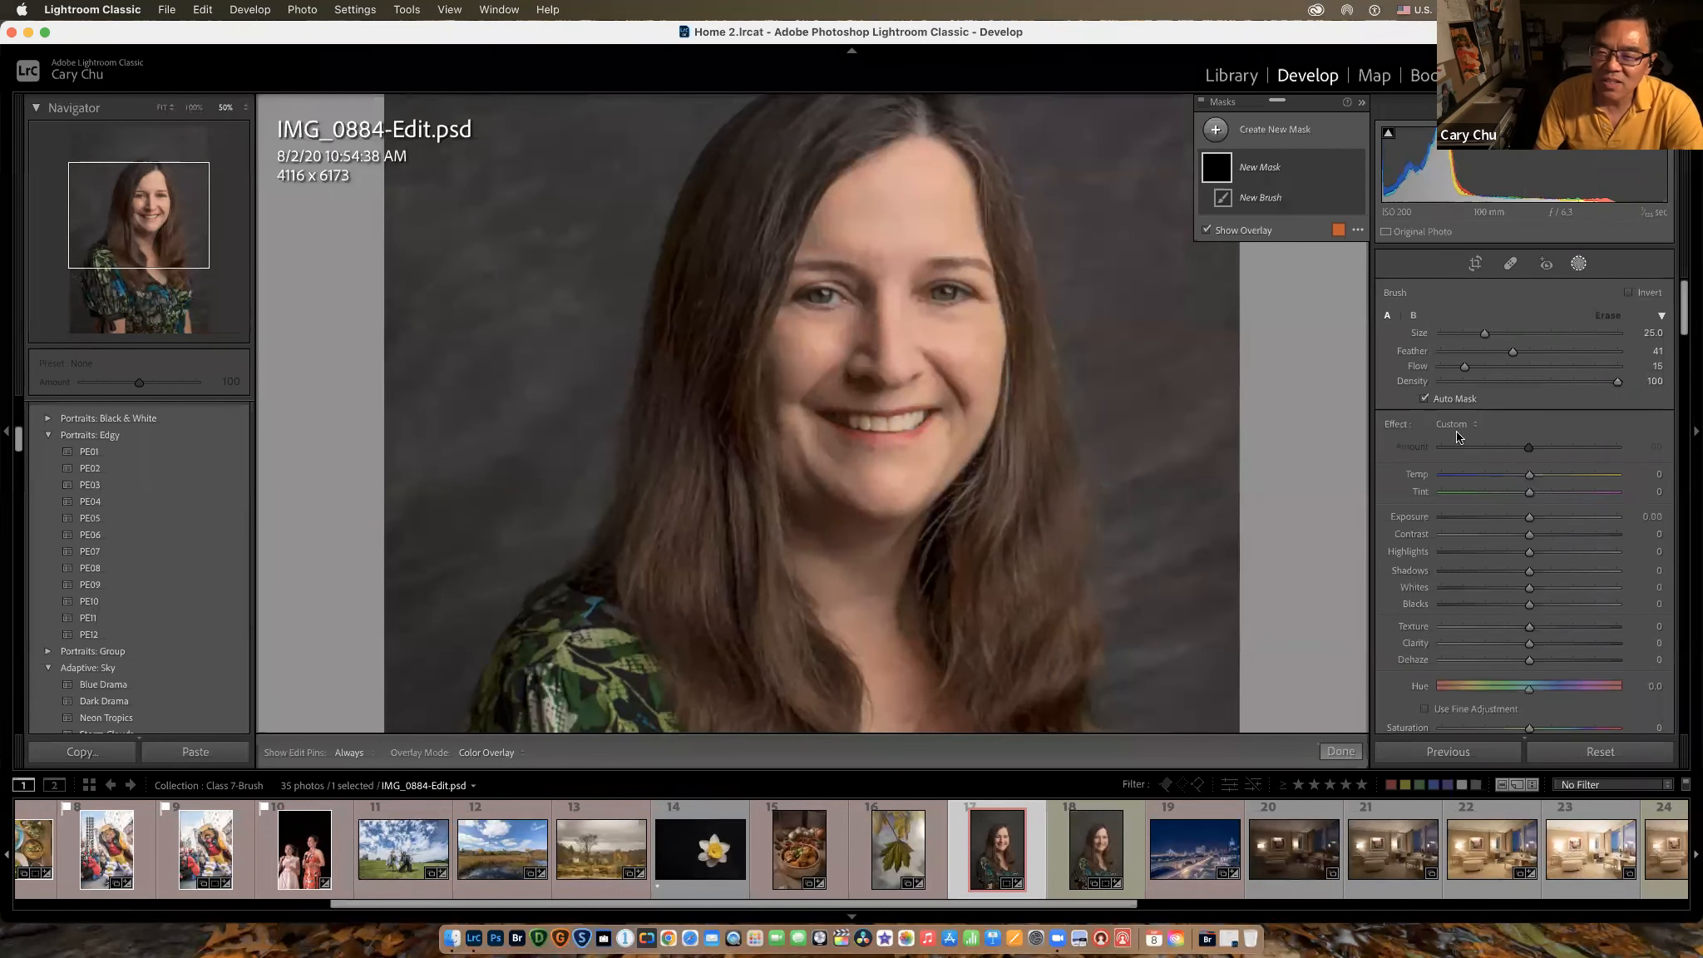
pyautogui.scroll(-10, 888, 422)
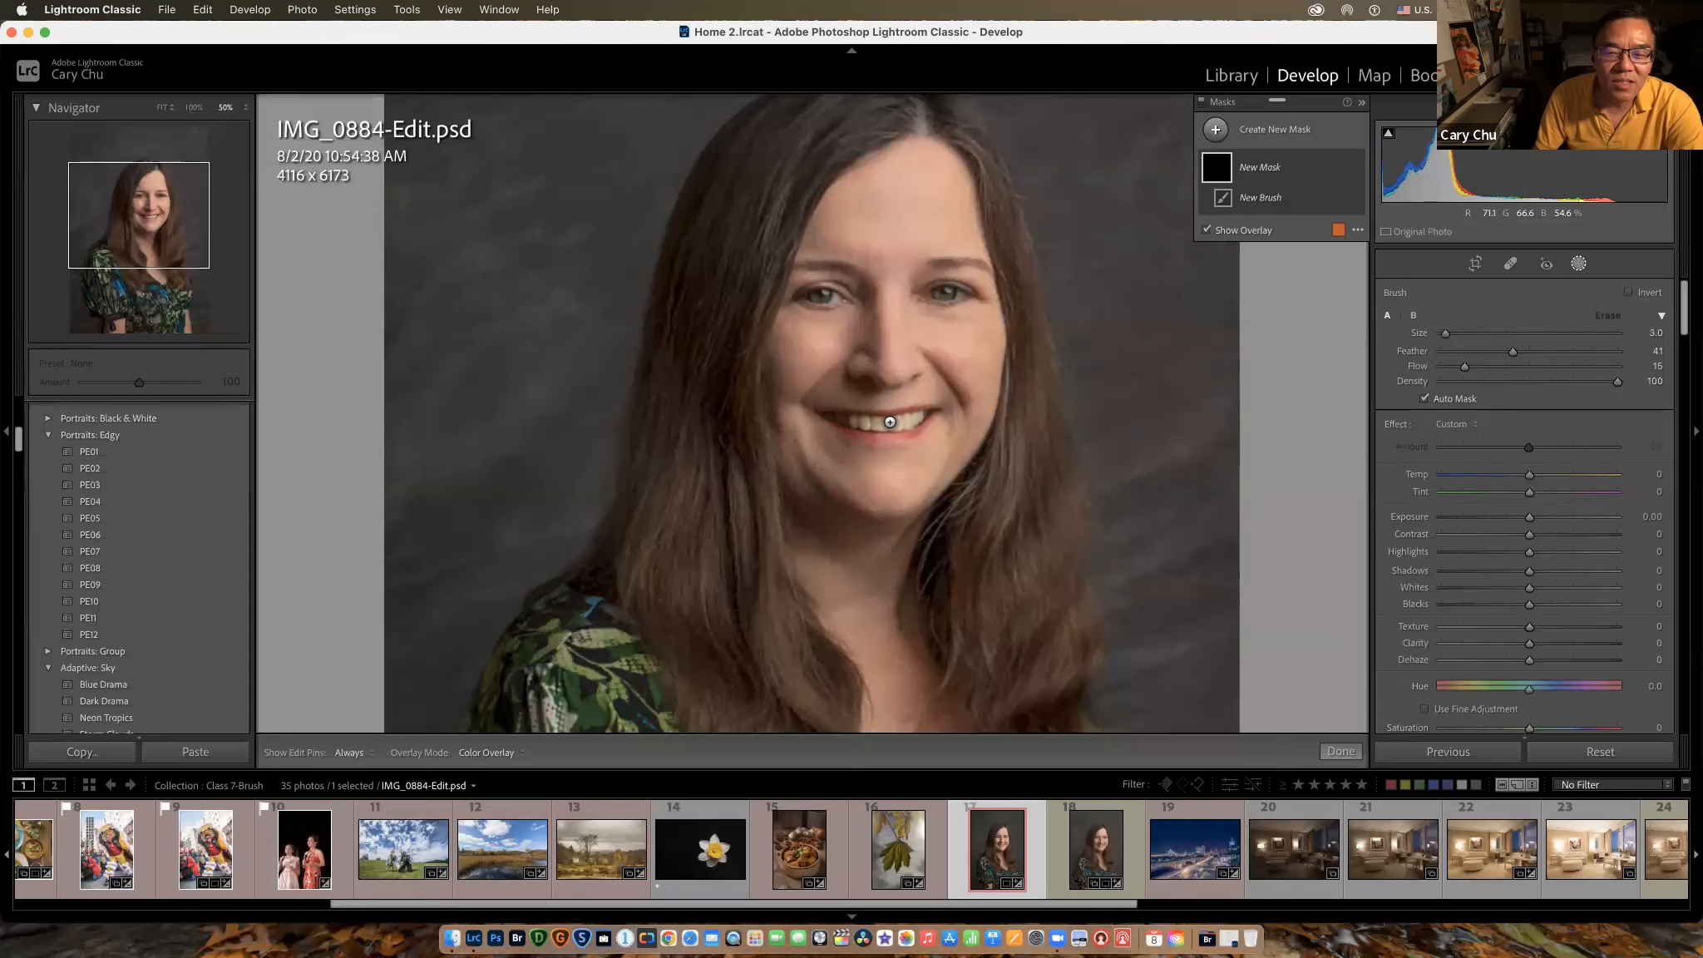
pyautogui.moveTo(918, 419)
pyautogui.mouseDown()
pyautogui.moveTo(846, 419)
pyautogui.moveTo(929, 413)
pyautogui.moveTo(845, 421)
pyautogui.moveTo(923, 420)
pyautogui.mouseUp()
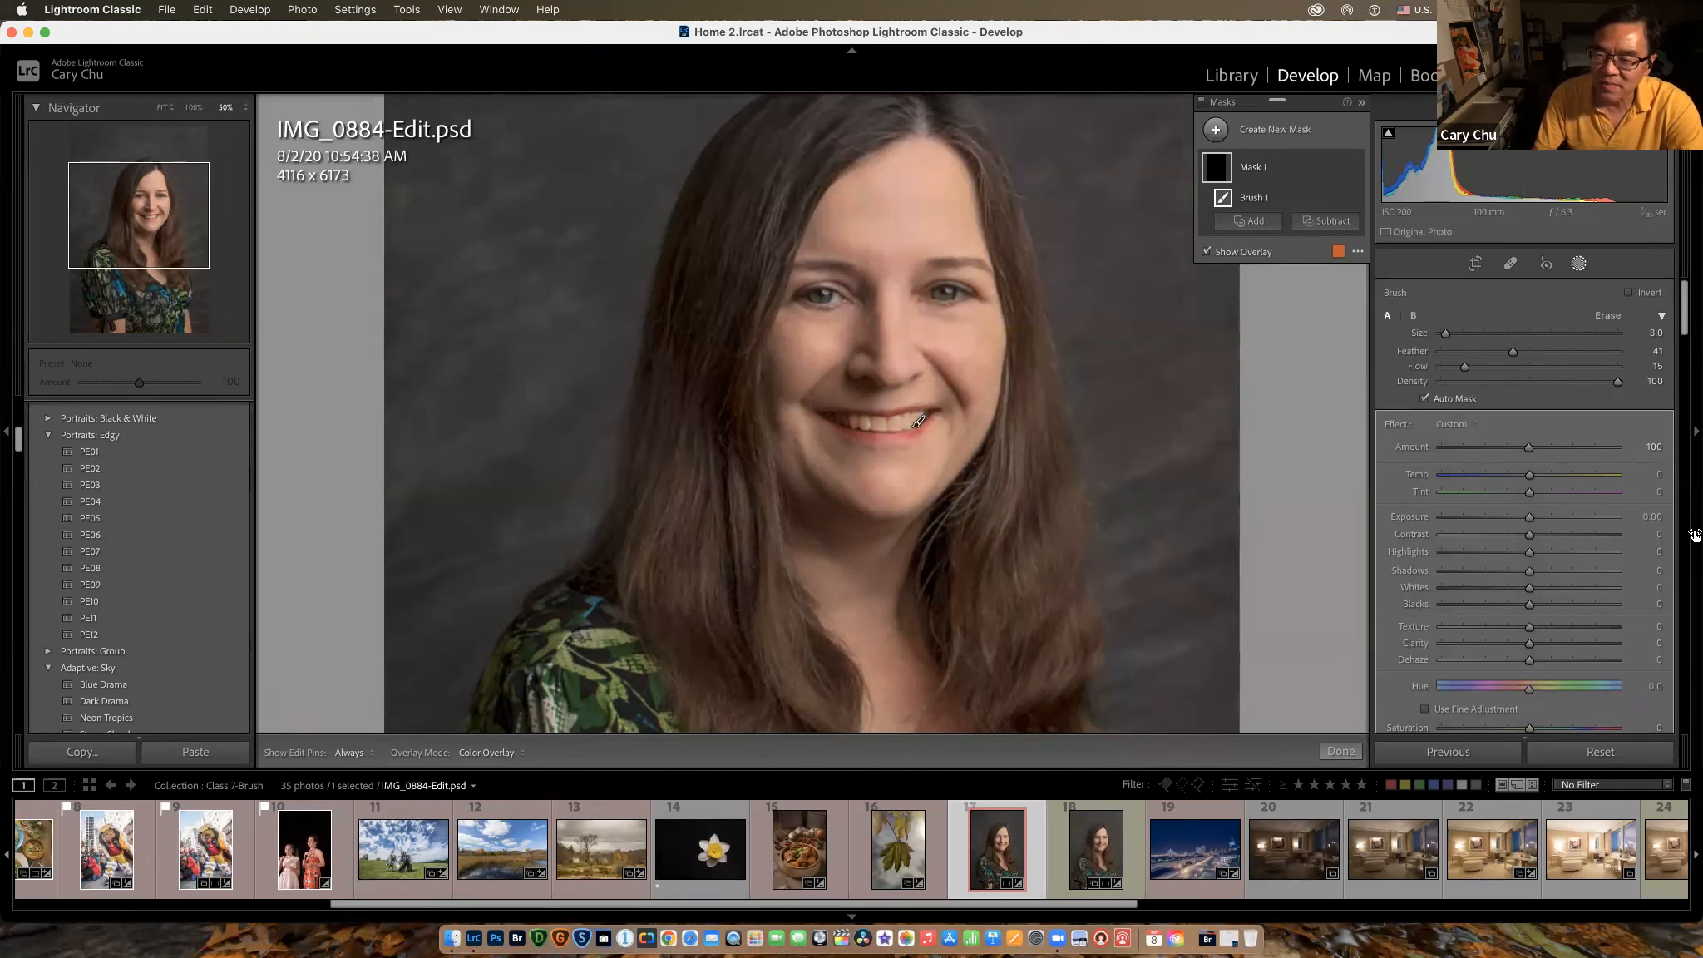
pyautogui.scroll(-2, 1529, 566)
pyautogui.scroll(-3, 1533, 580)
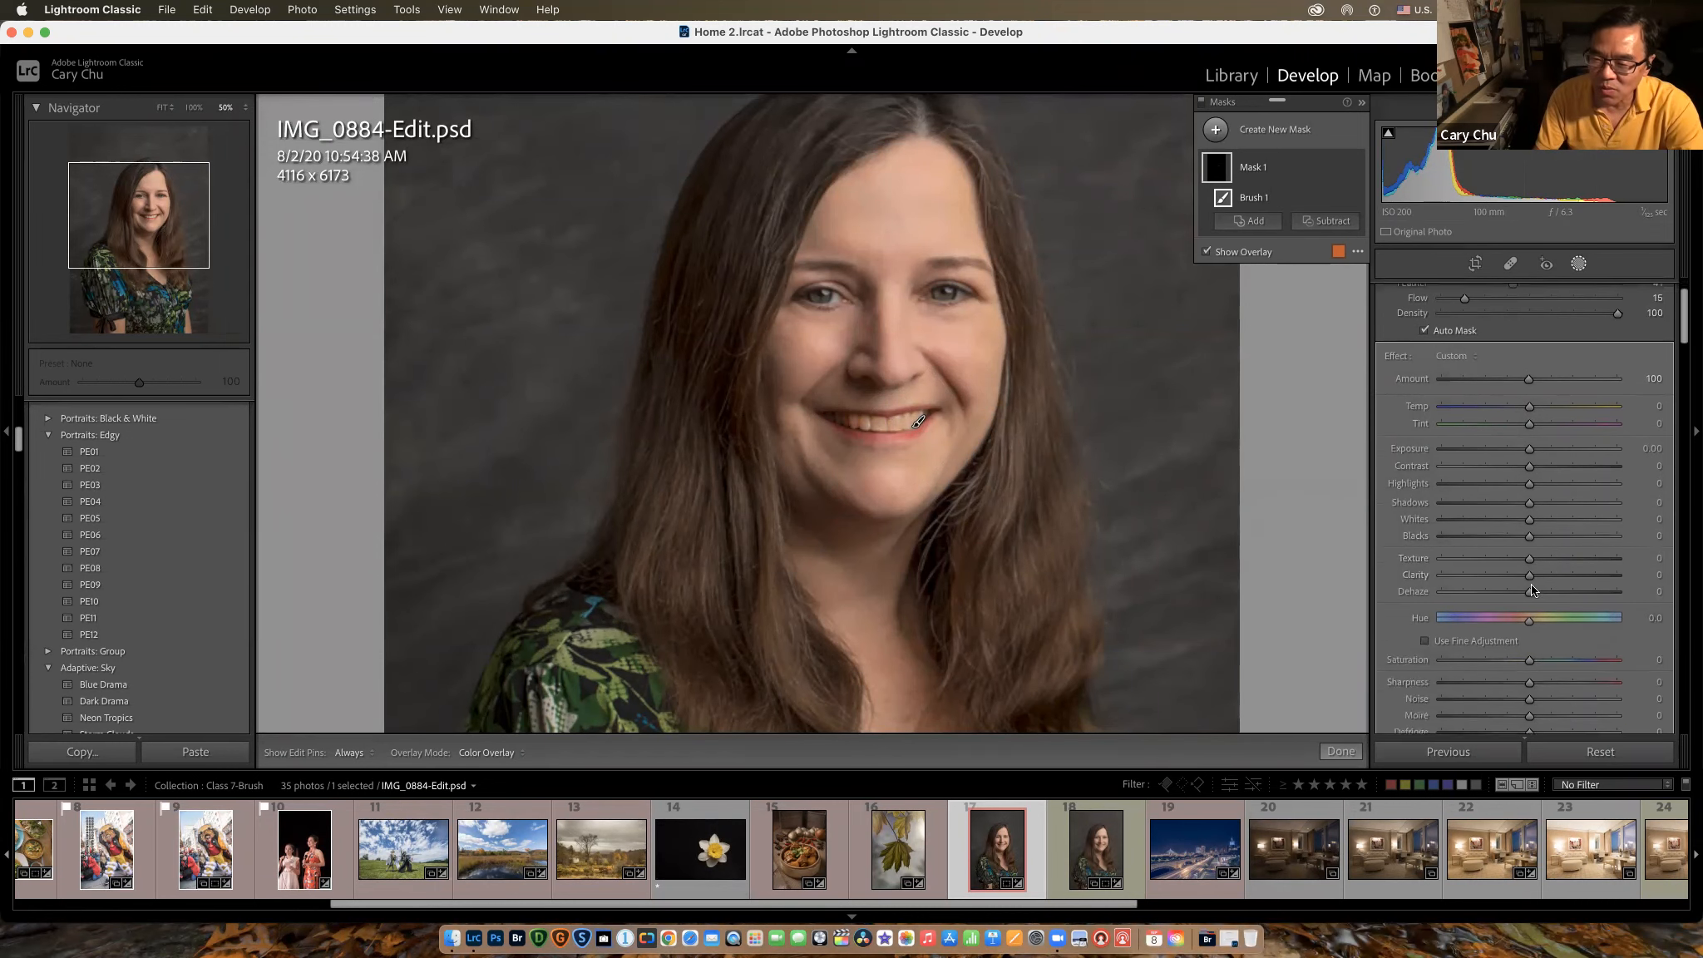
pyautogui.scroll(4, 1532, 580)
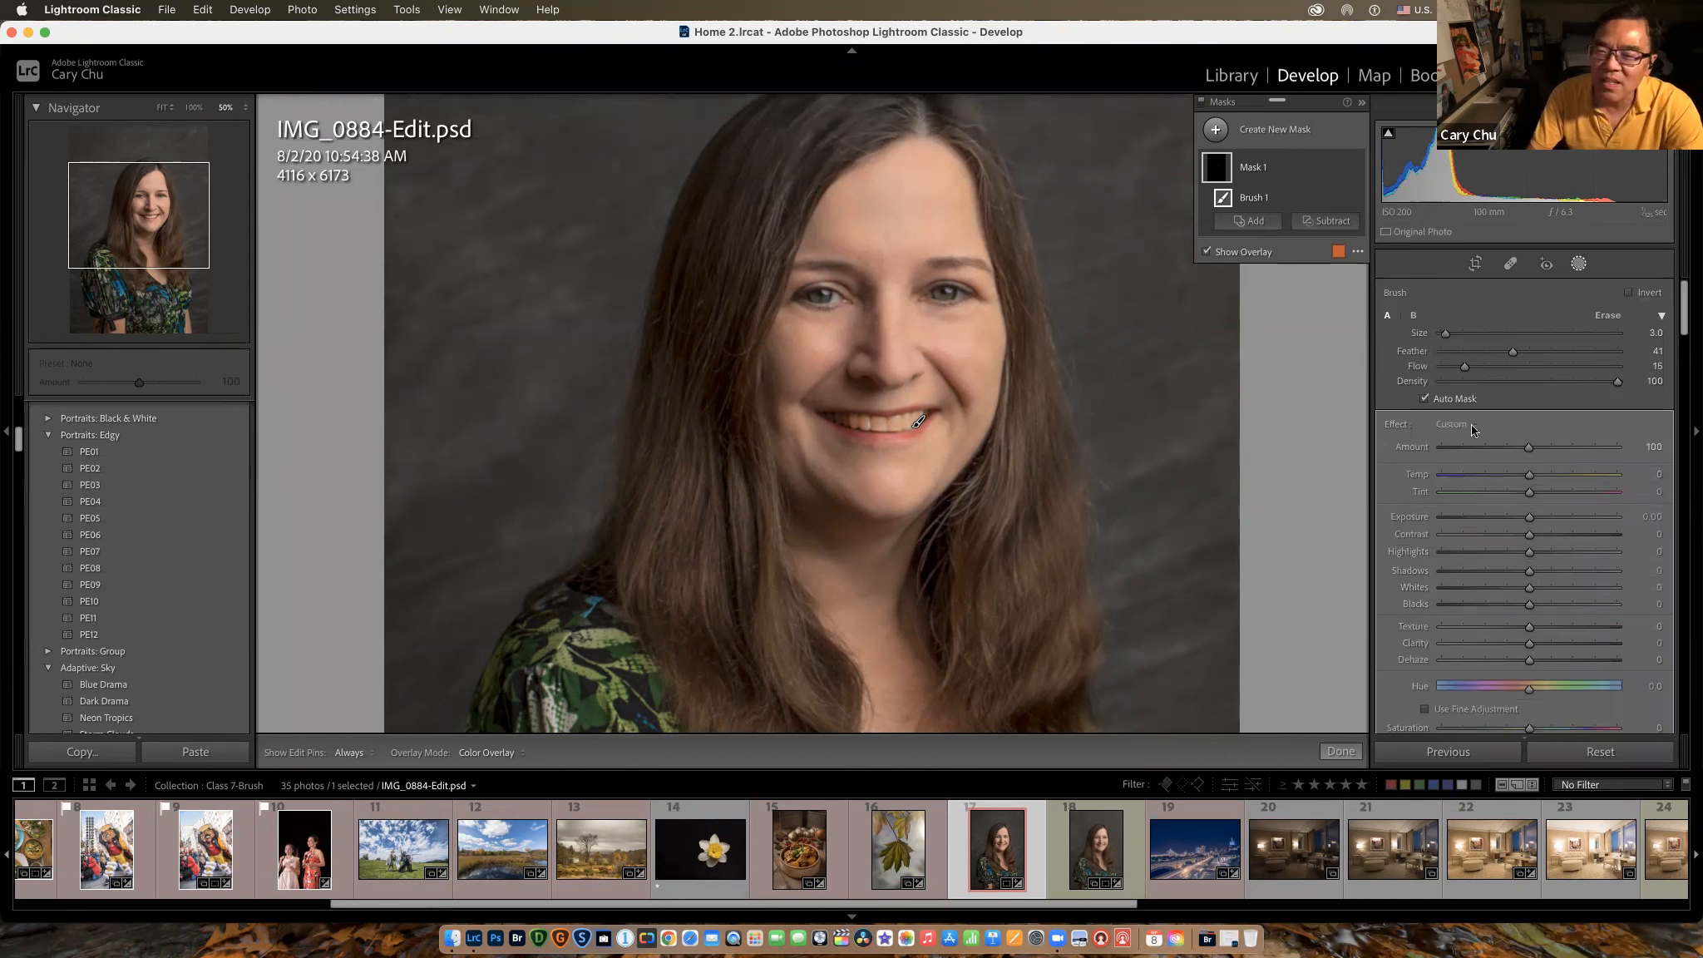
pyautogui.click(1476, 434)
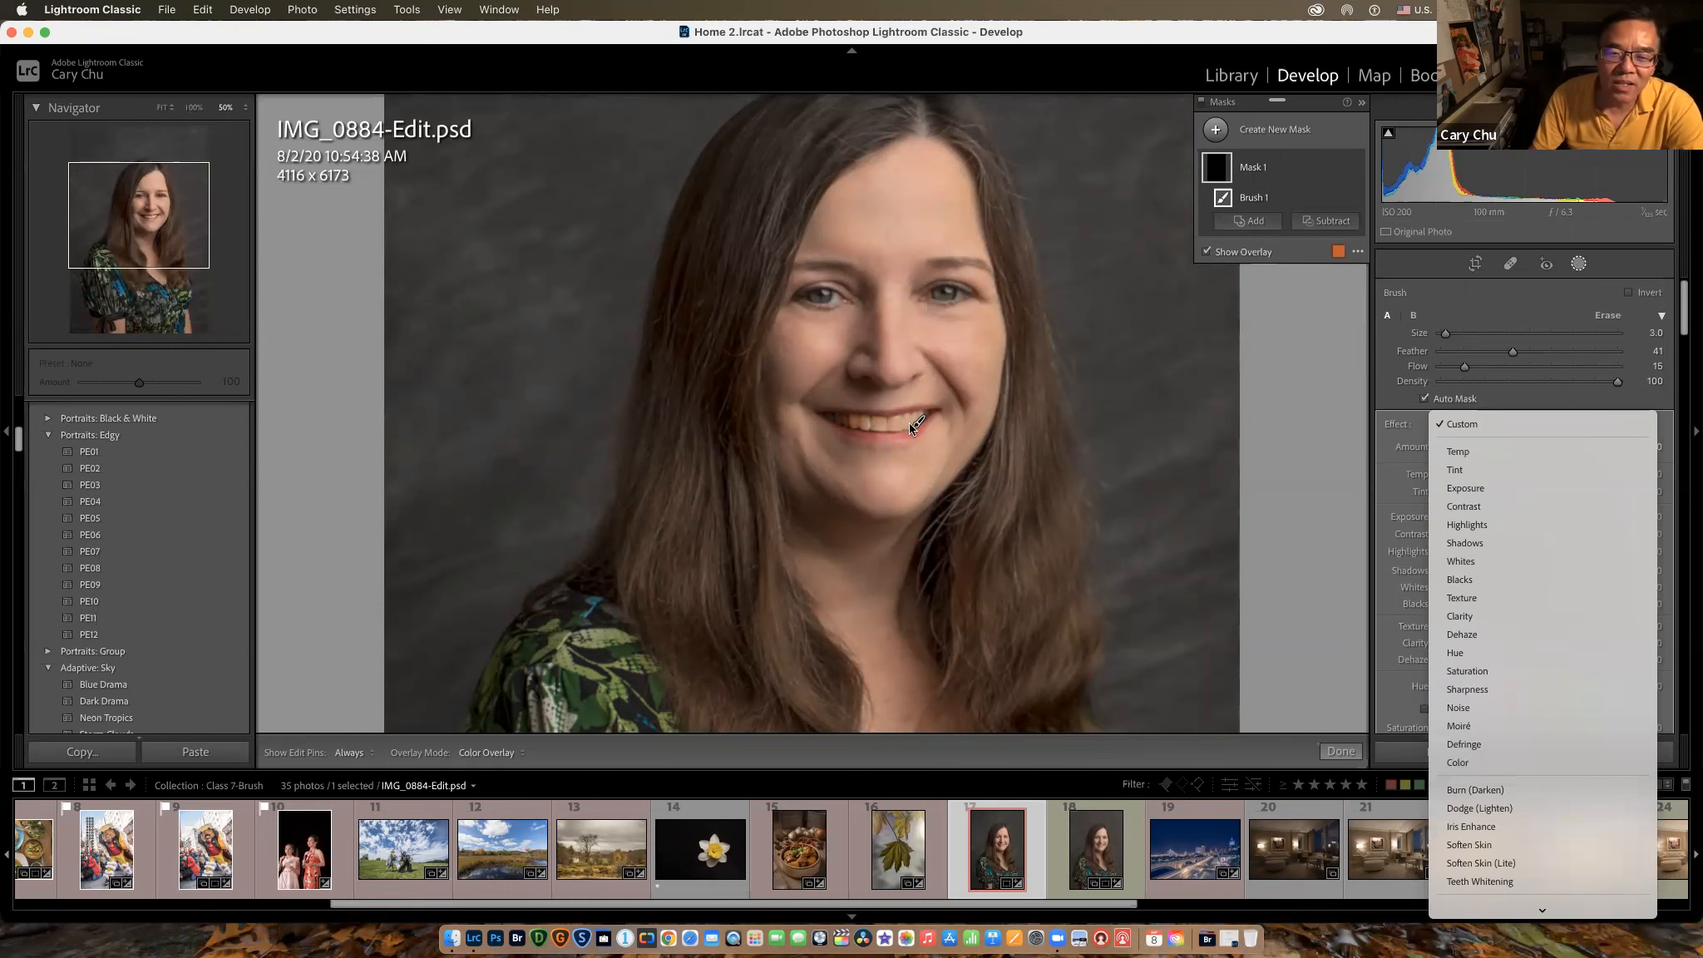
pyautogui.click(909, 424)
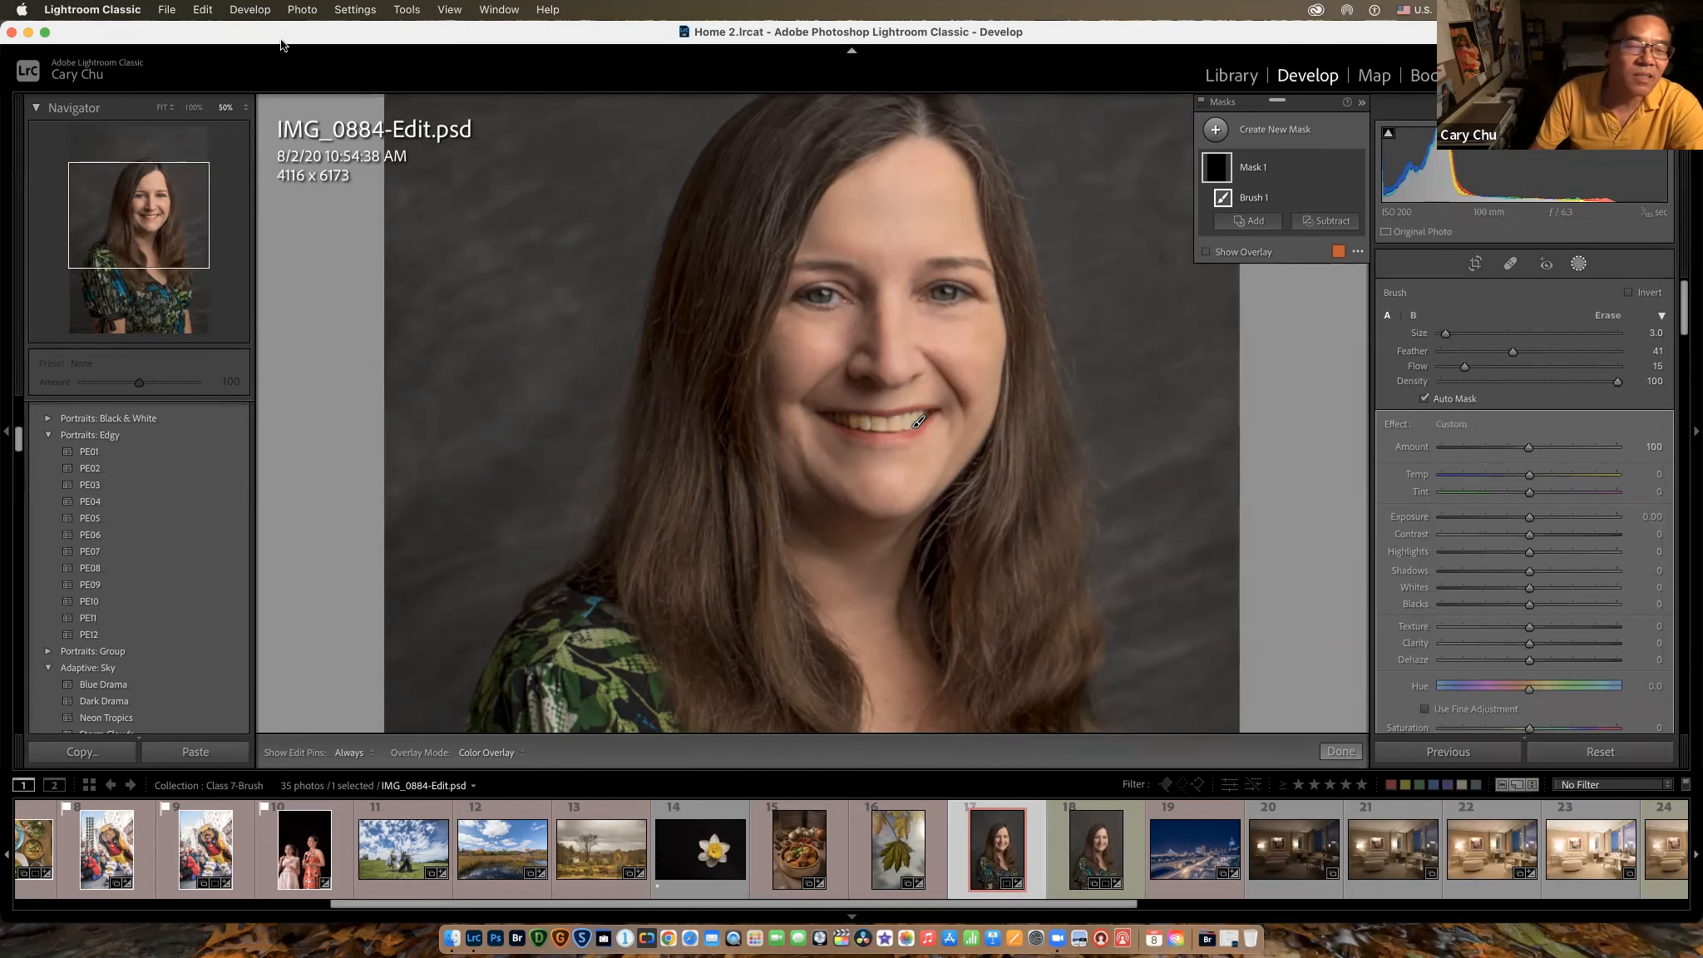
# Step: Zoom in on the mouth at 100%, check the overlay on the teeth and hide it
pyautogui.click(194, 108)
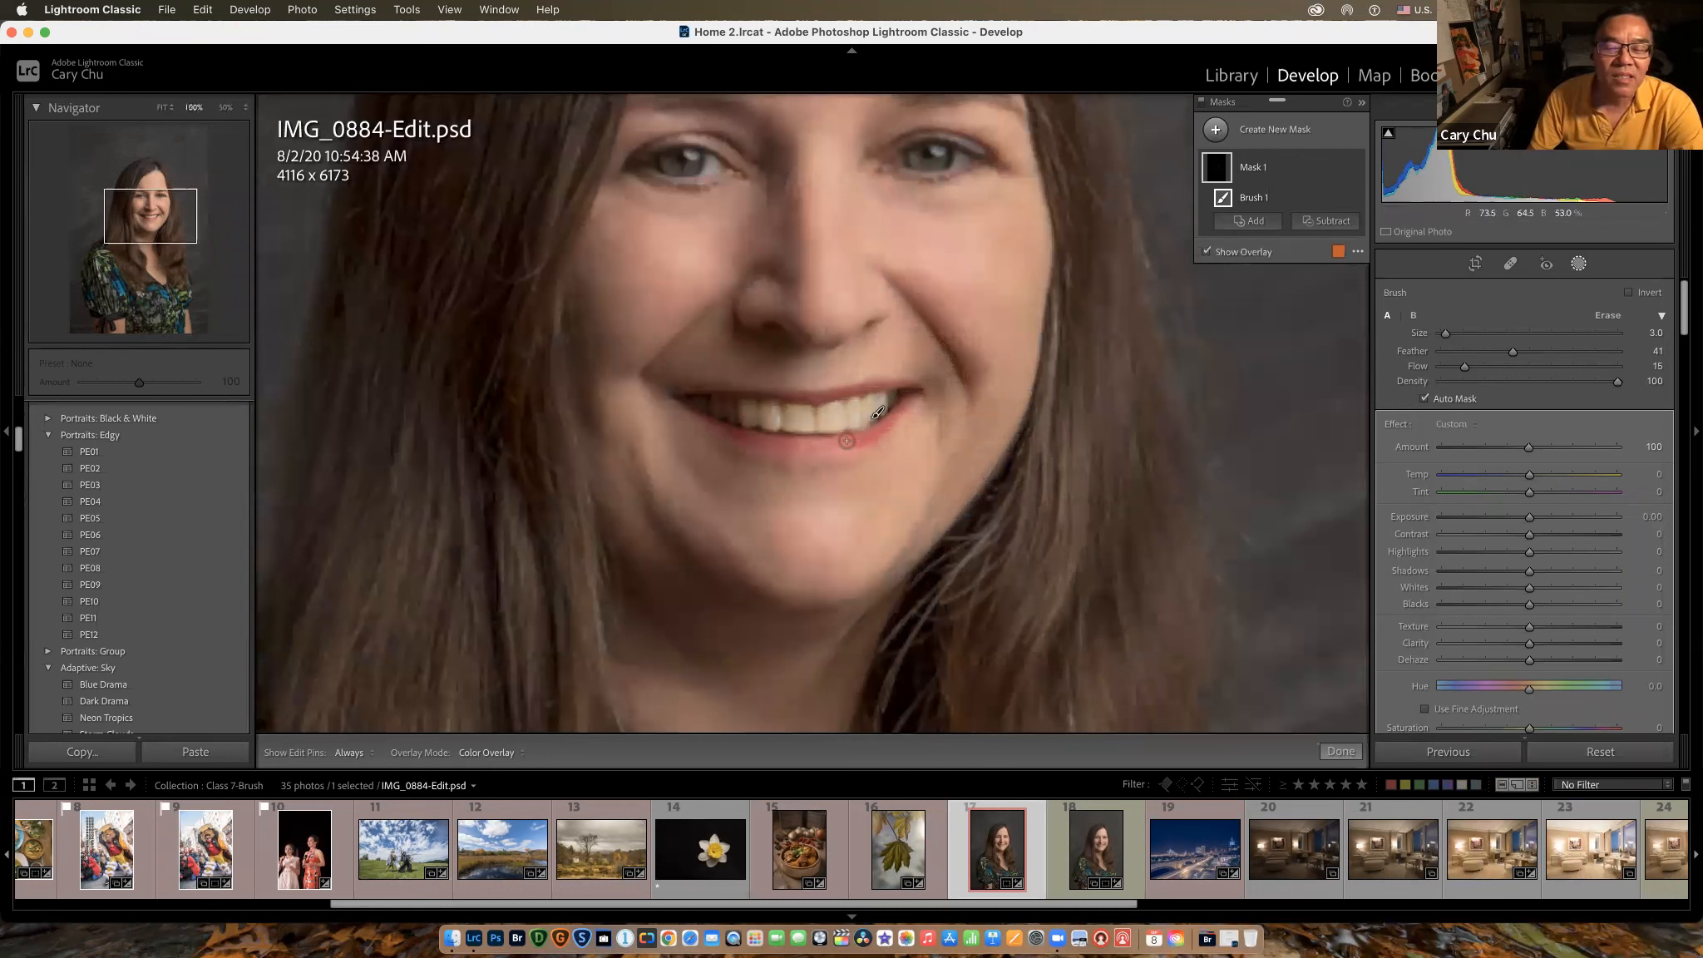
pyautogui.press('o')
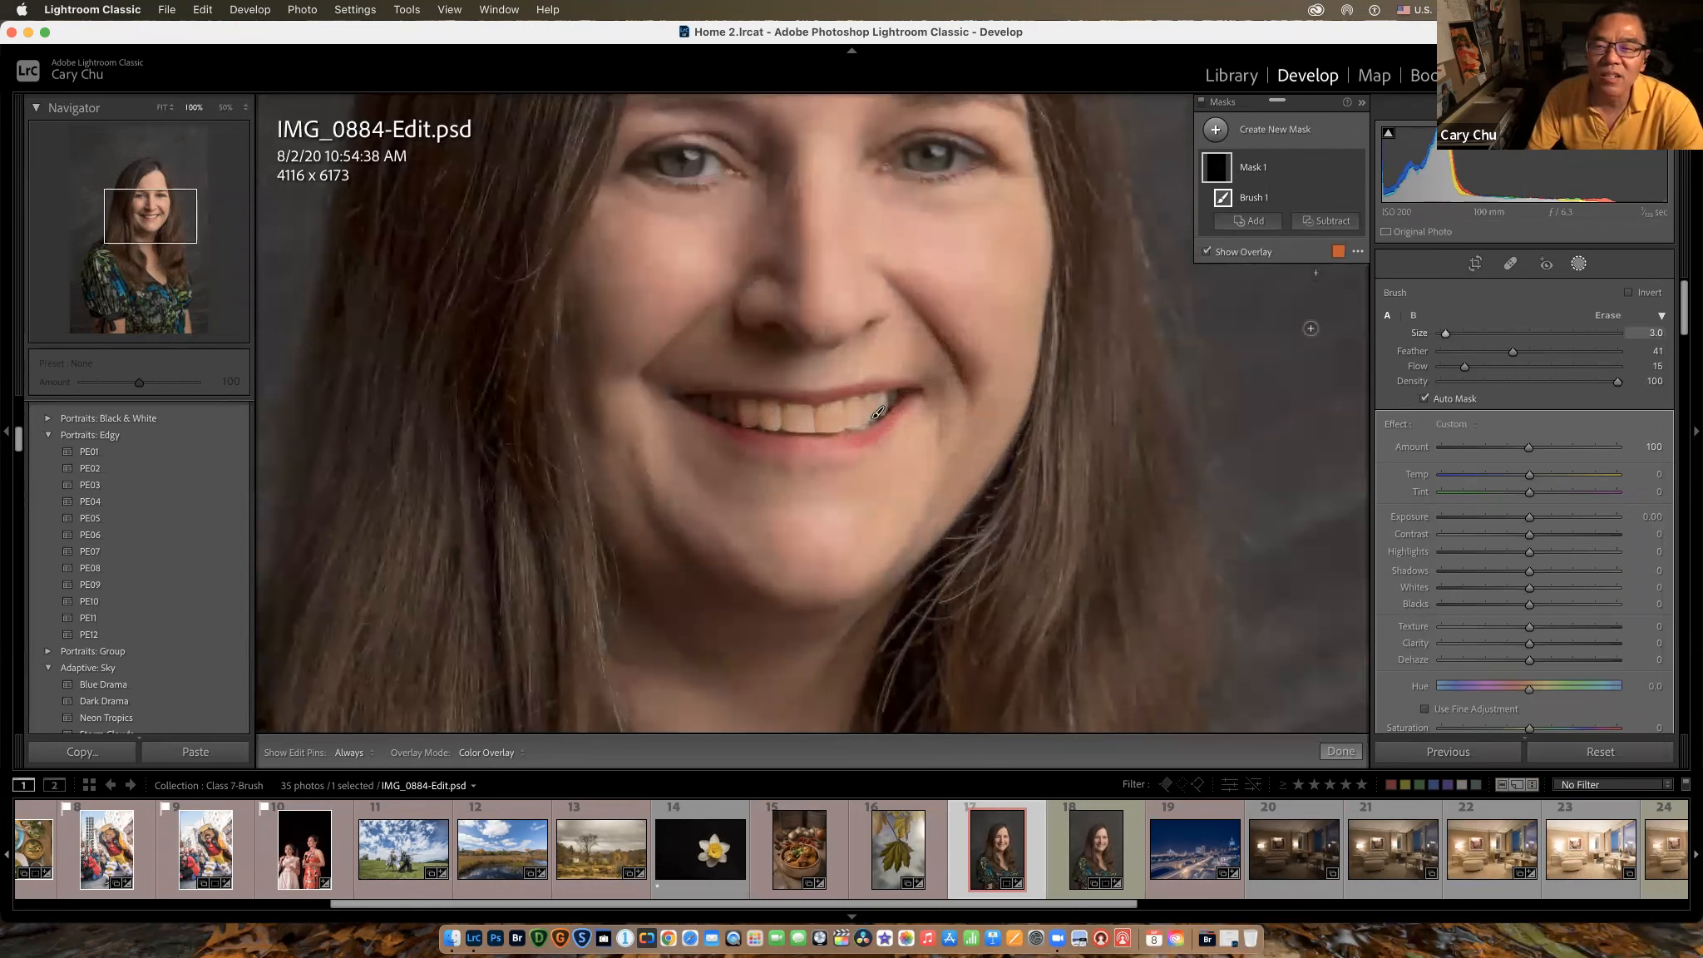
pyautogui.click(1208, 252)
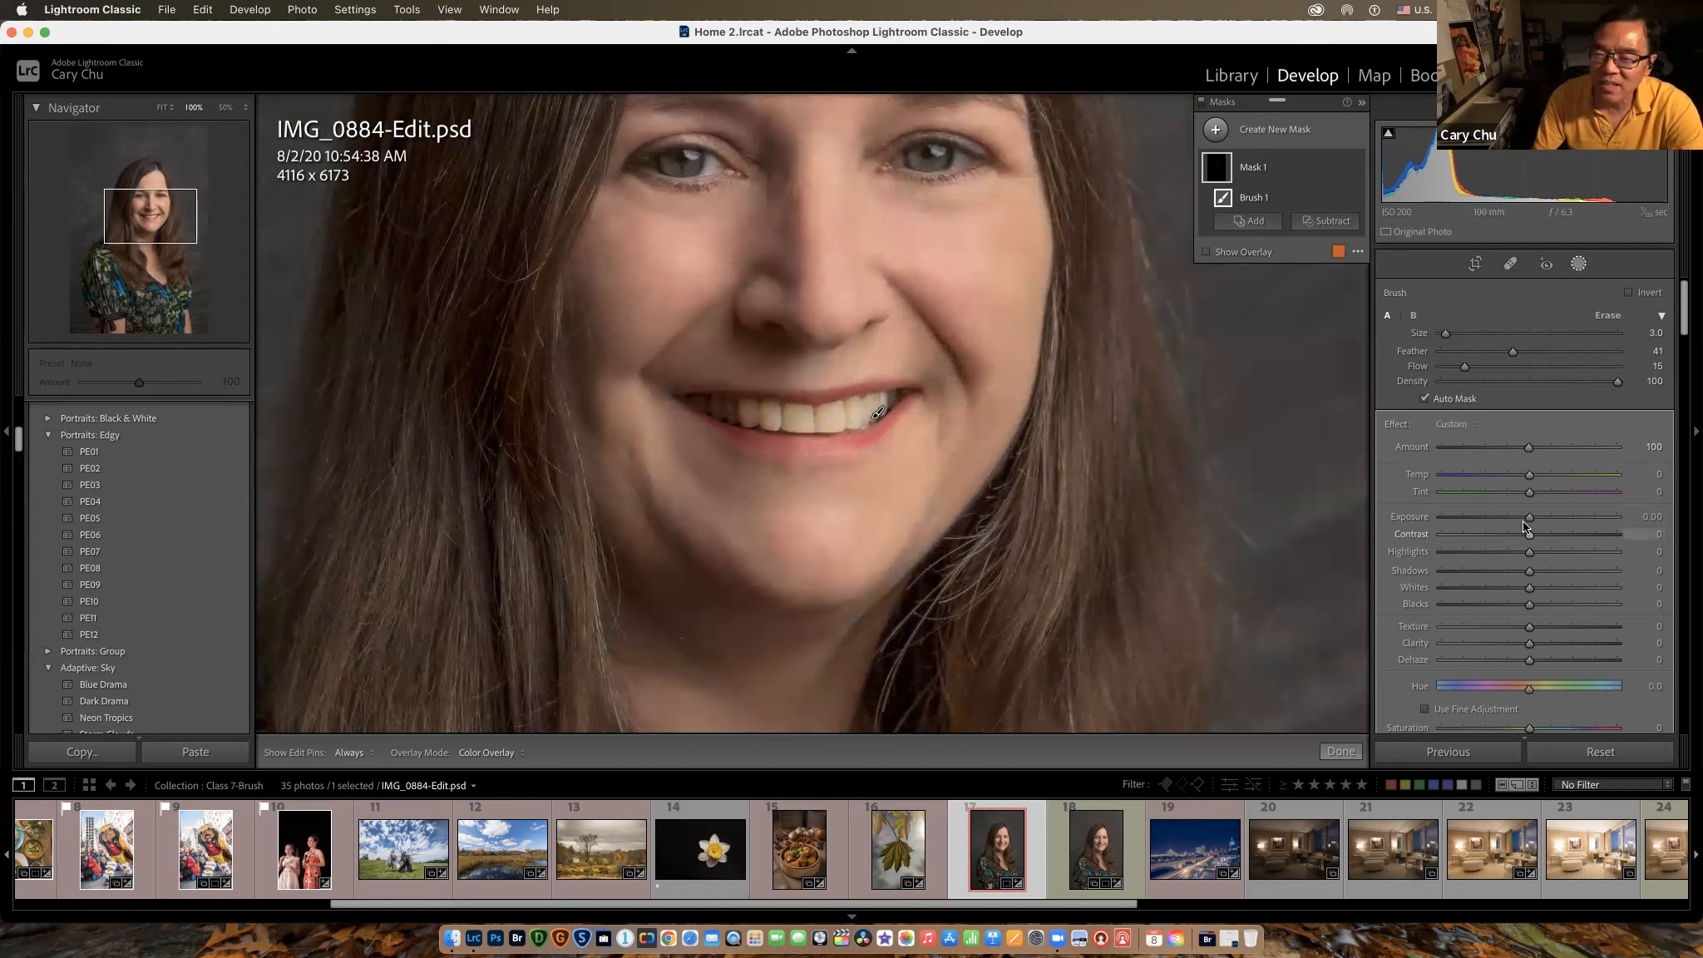
# Step: Set the teeth mask's Exposure to 0.42 and Saturation to -100
pyautogui.moveTo(1535, 522)
pyautogui.mouseDown()
pyautogui.moveTo(1586, 524)
pyautogui.moveTo(1537, 527)
pyautogui.mouseUp()
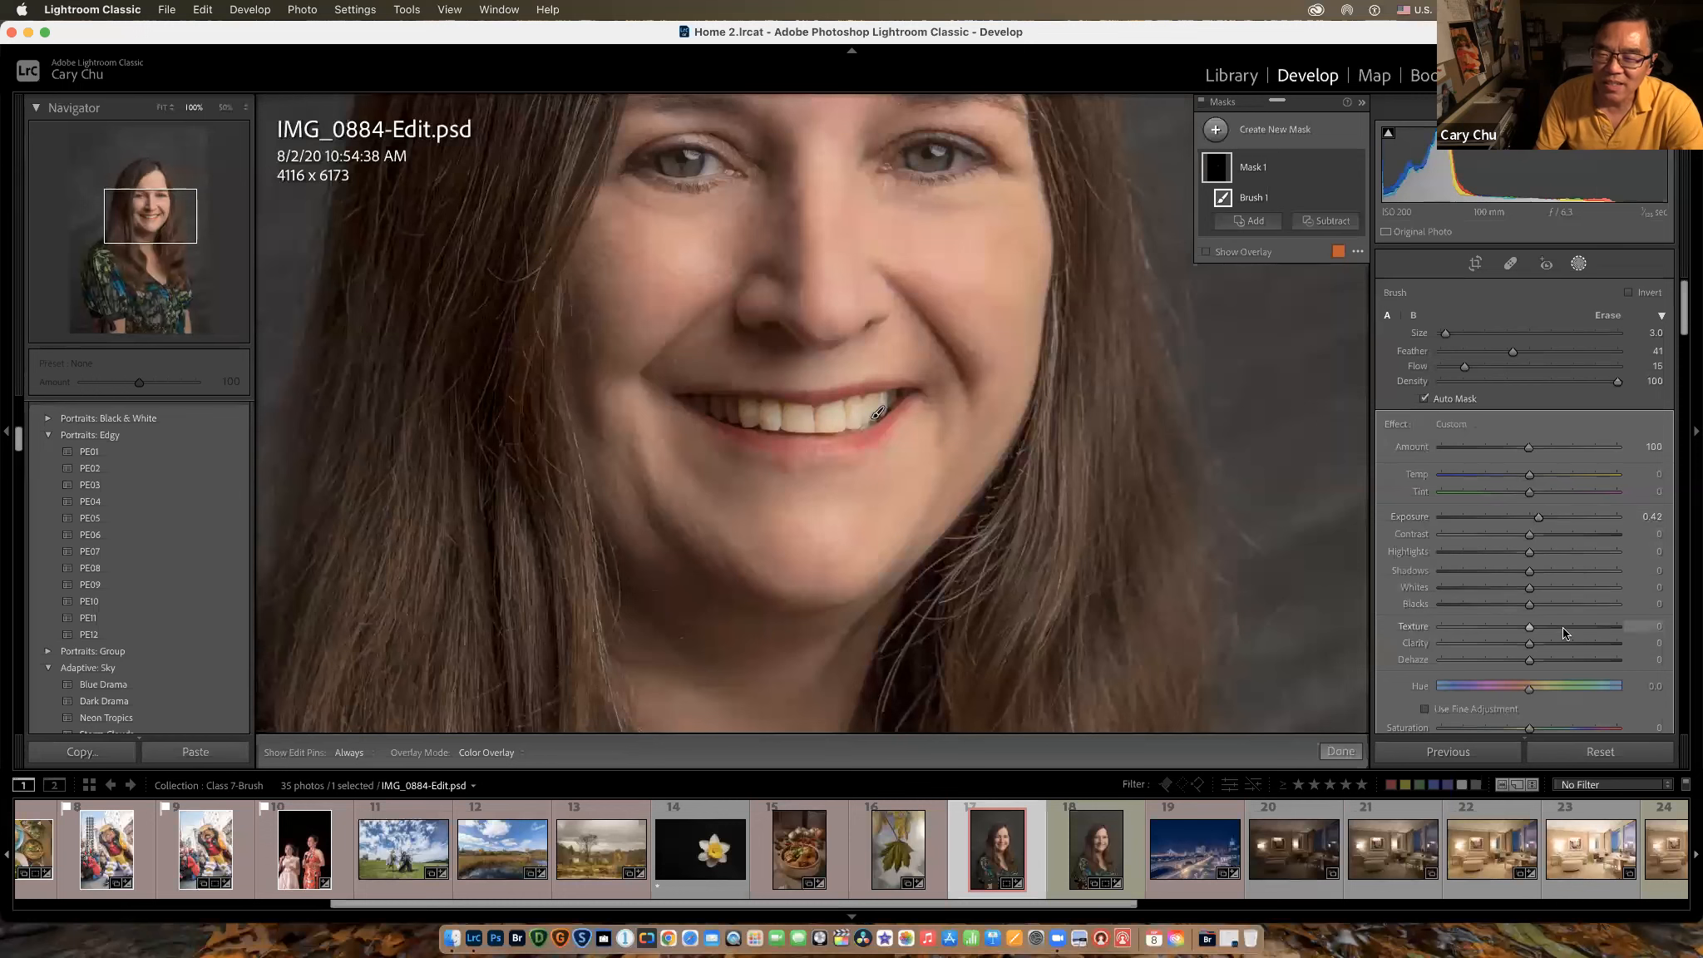
pyautogui.scroll(-5, 1539, 583)
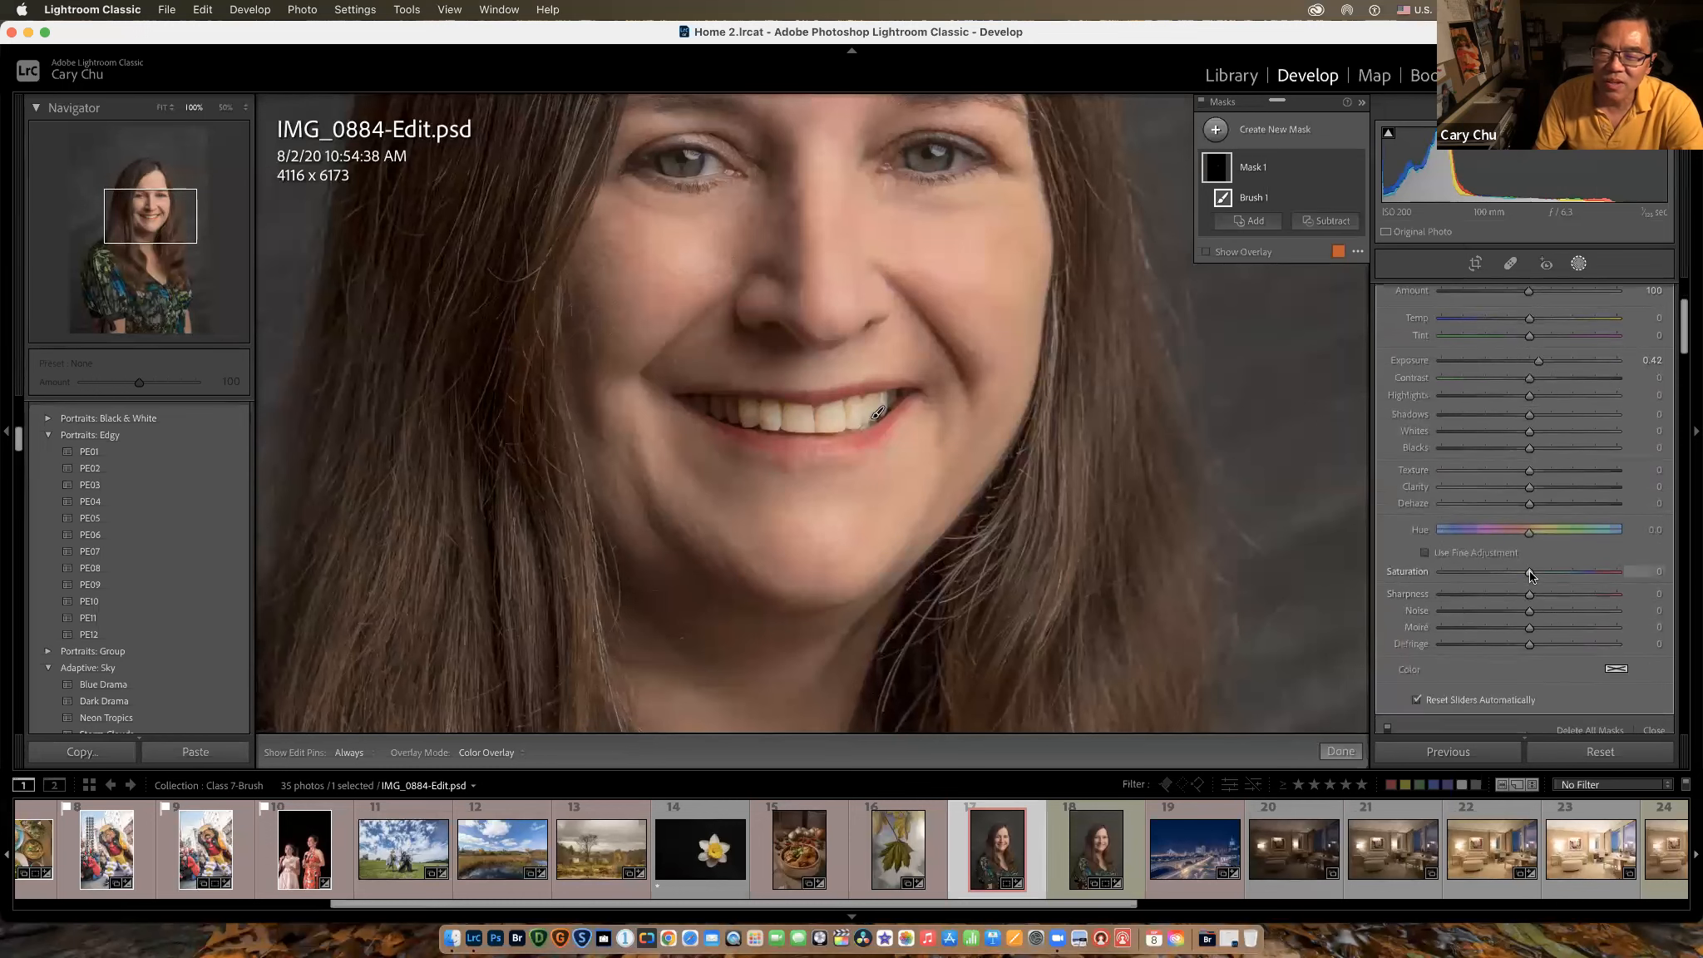
pyautogui.moveTo(1528, 570); pyautogui.dragTo(1407, 579)
pyautogui.scroll(1, 1528, 491)
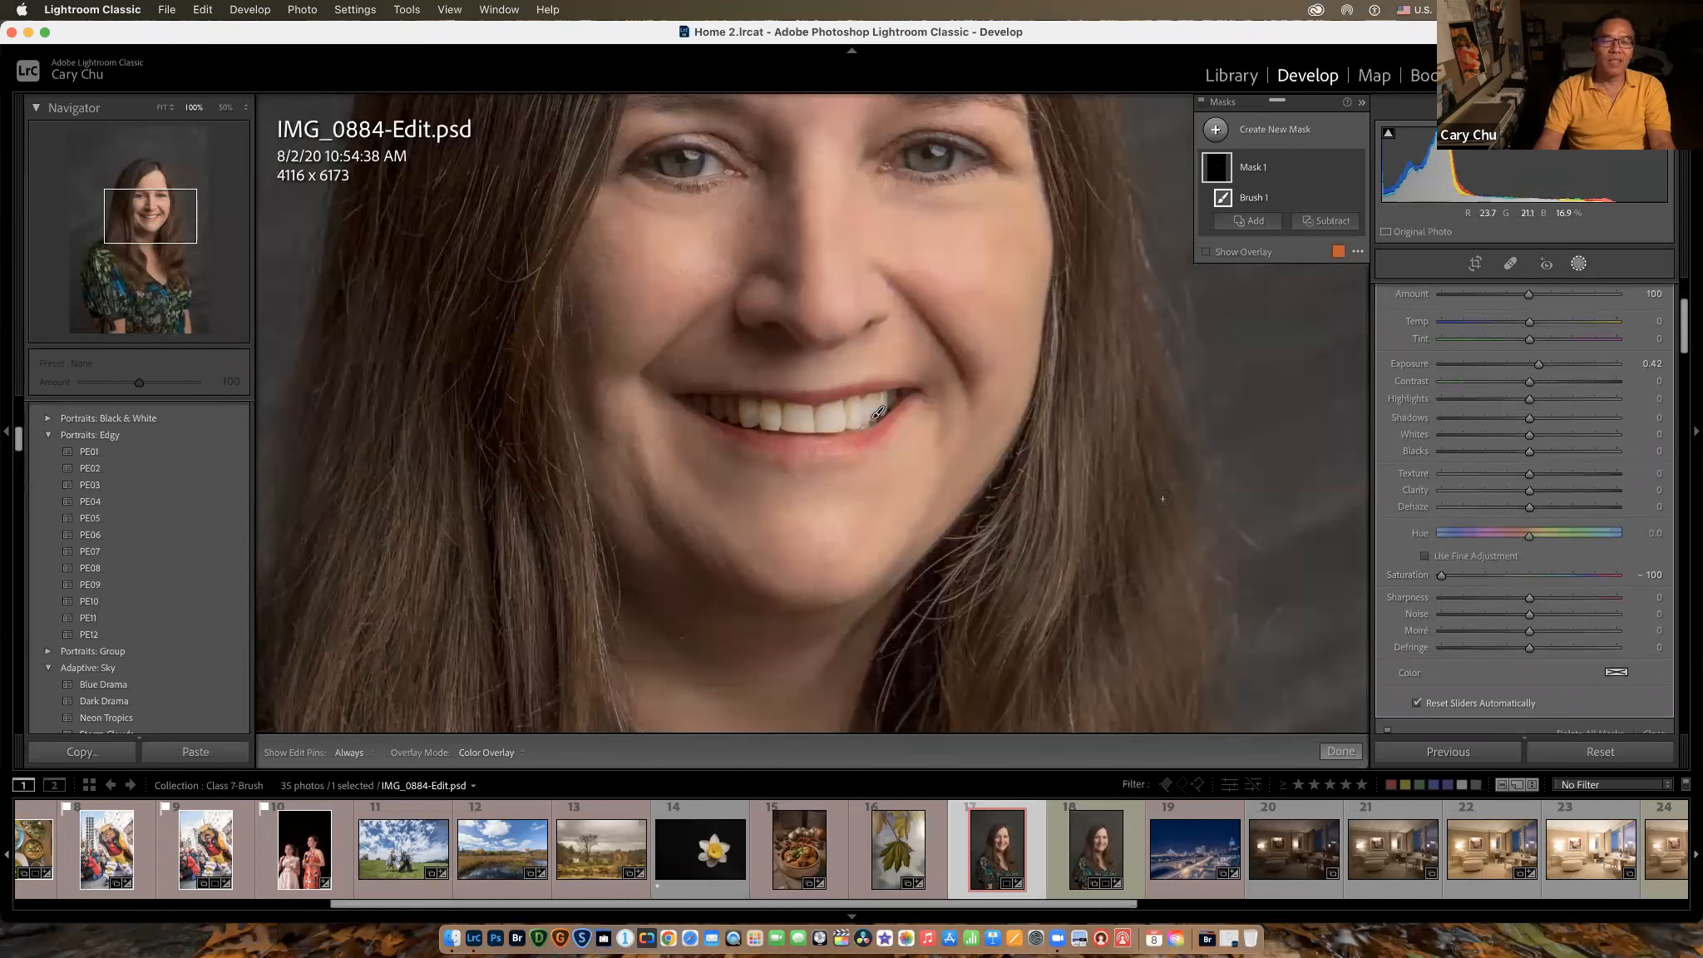
# Step: Apply the Teeth Whitening effect preset to the teeth mask
pyautogui.scroll(3, 1500, 448)
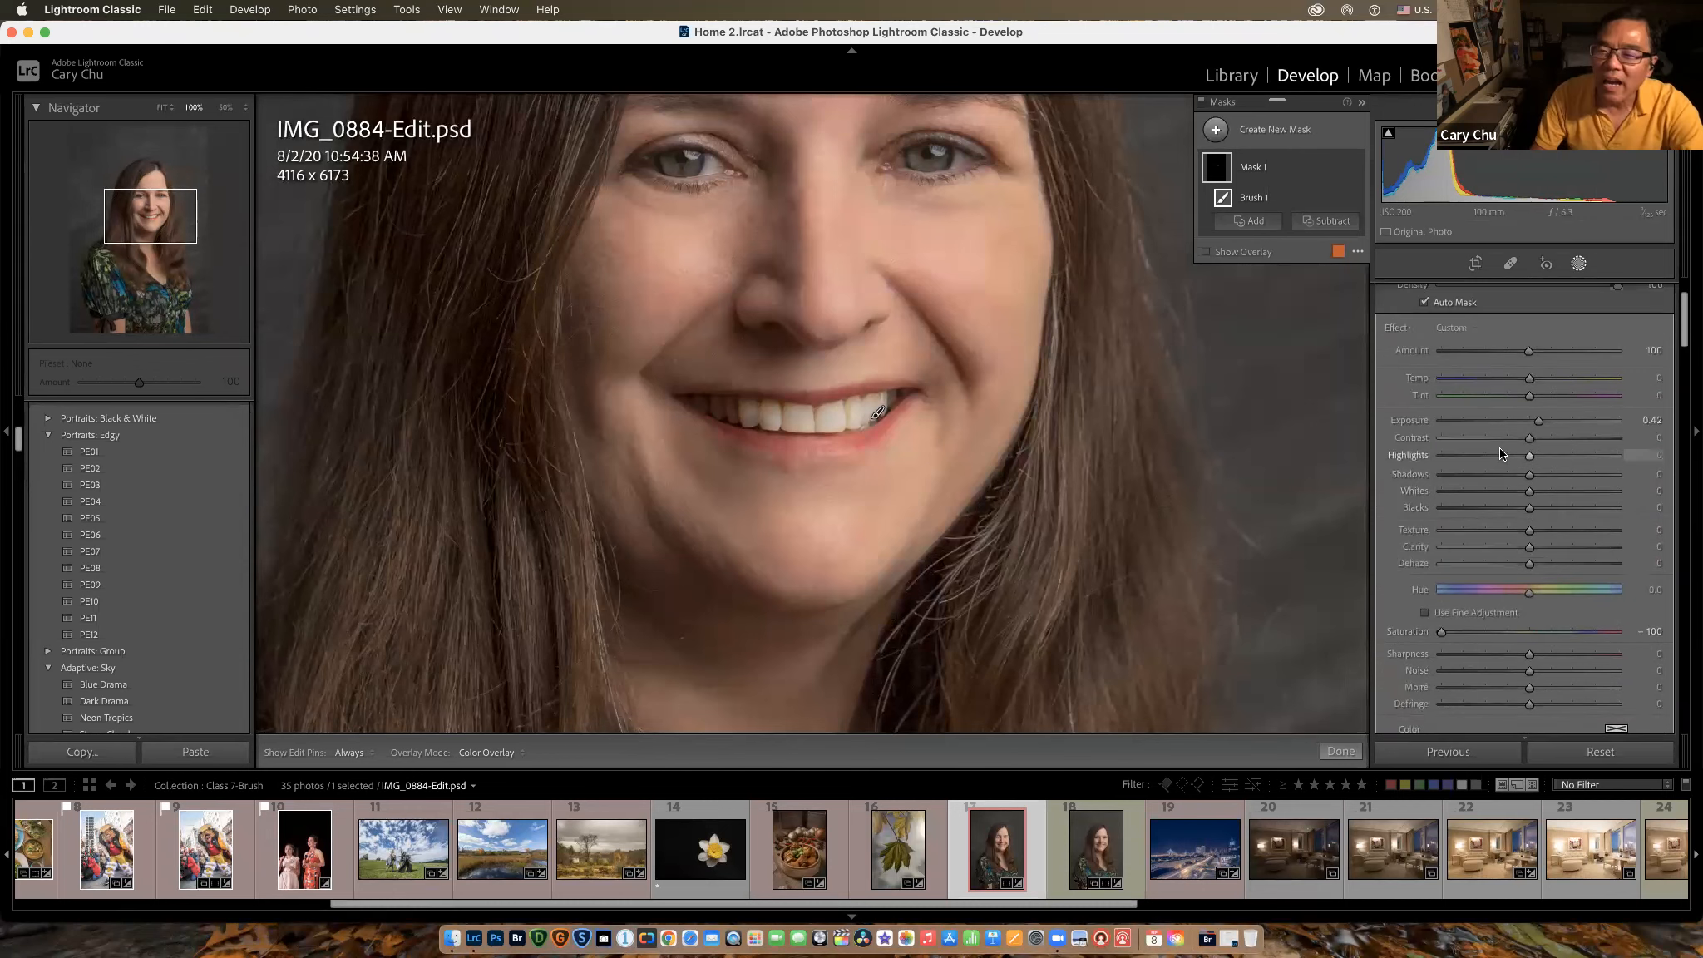
pyautogui.click(1476, 370)
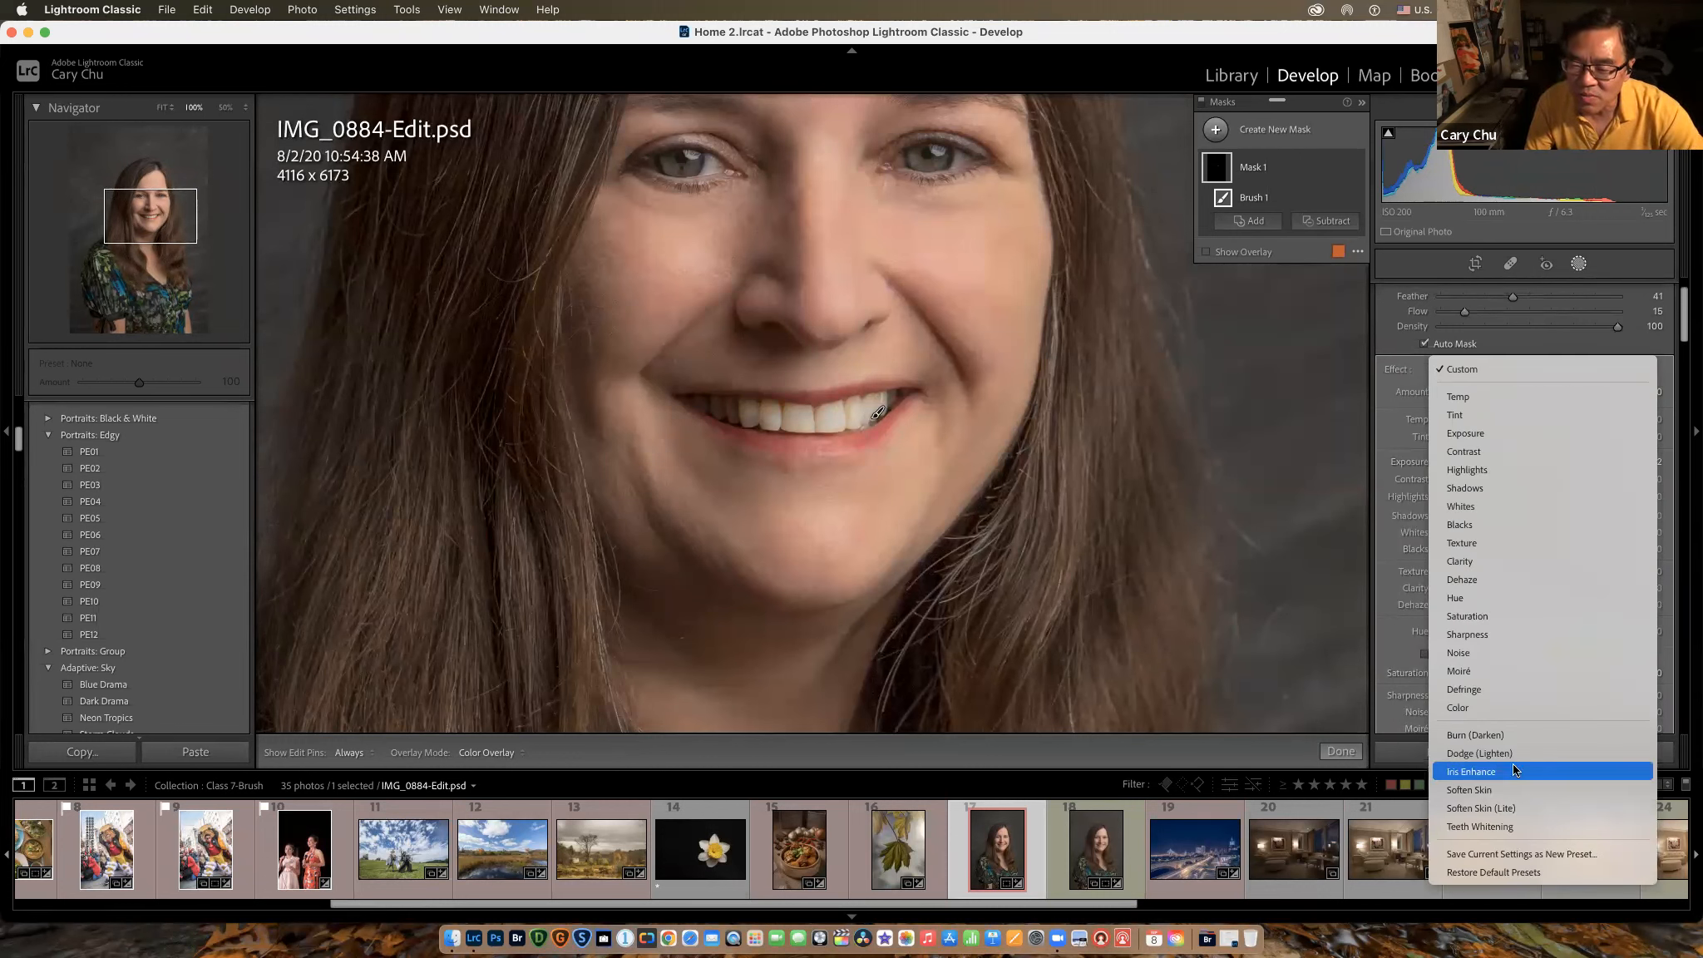
pyautogui.click(1509, 827)
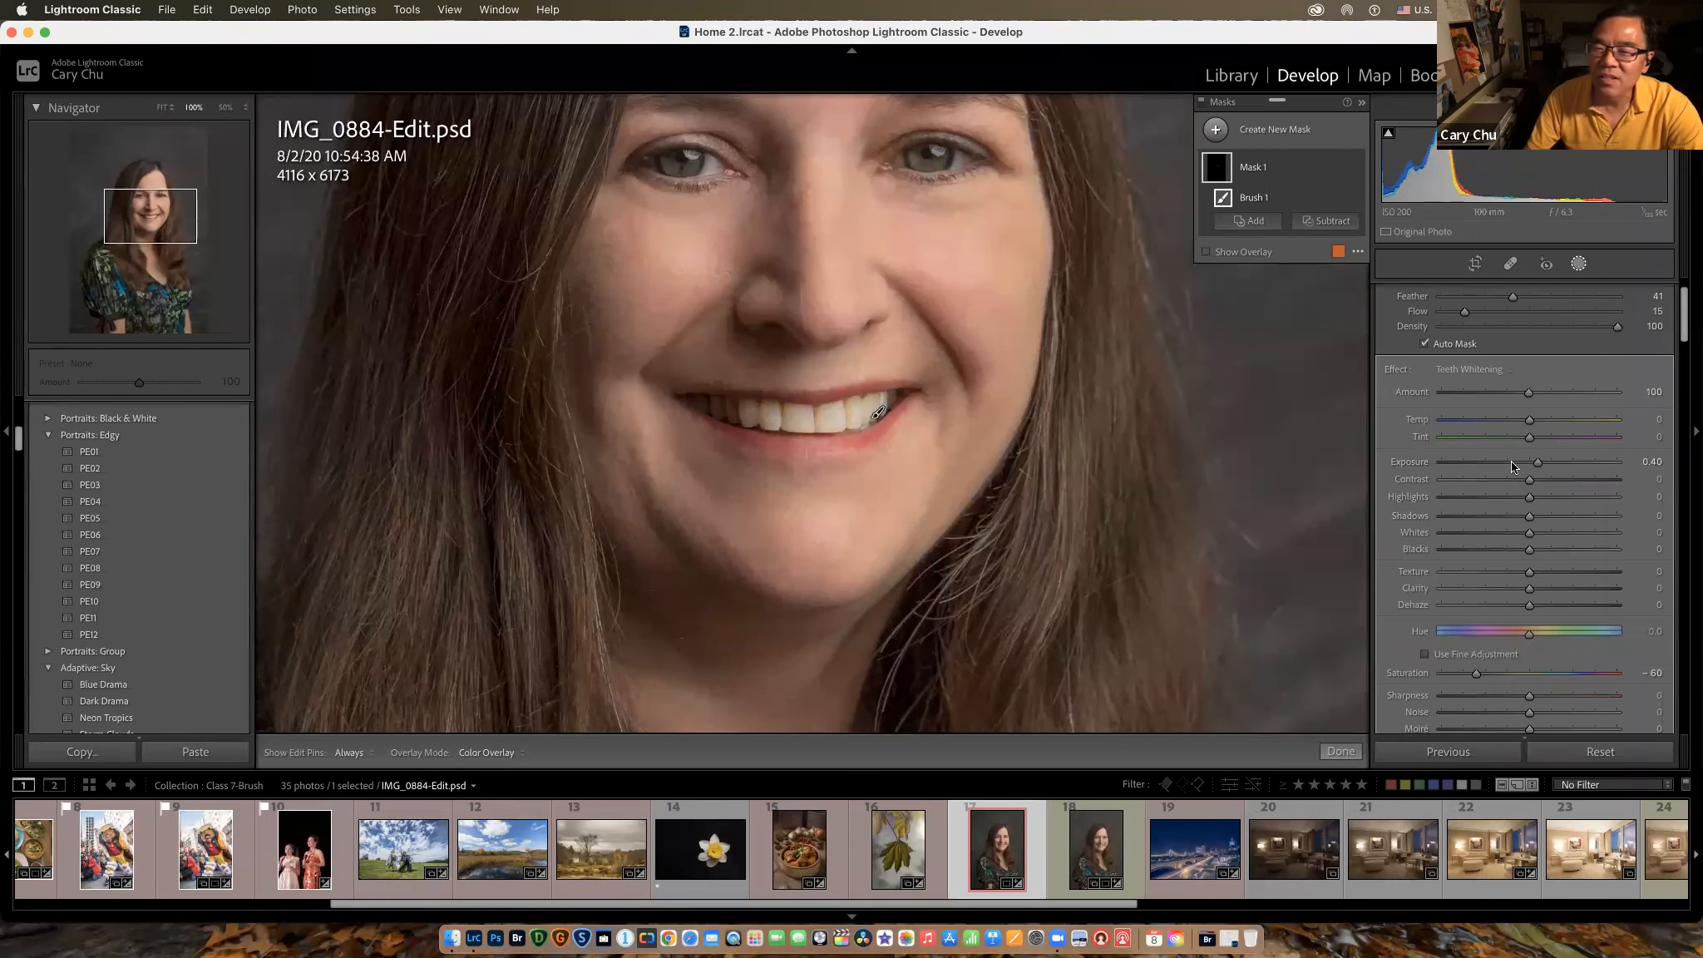
# Step: Create a second Brush mask and change the mask overlay color to green
pyautogui.click(1215, 130)
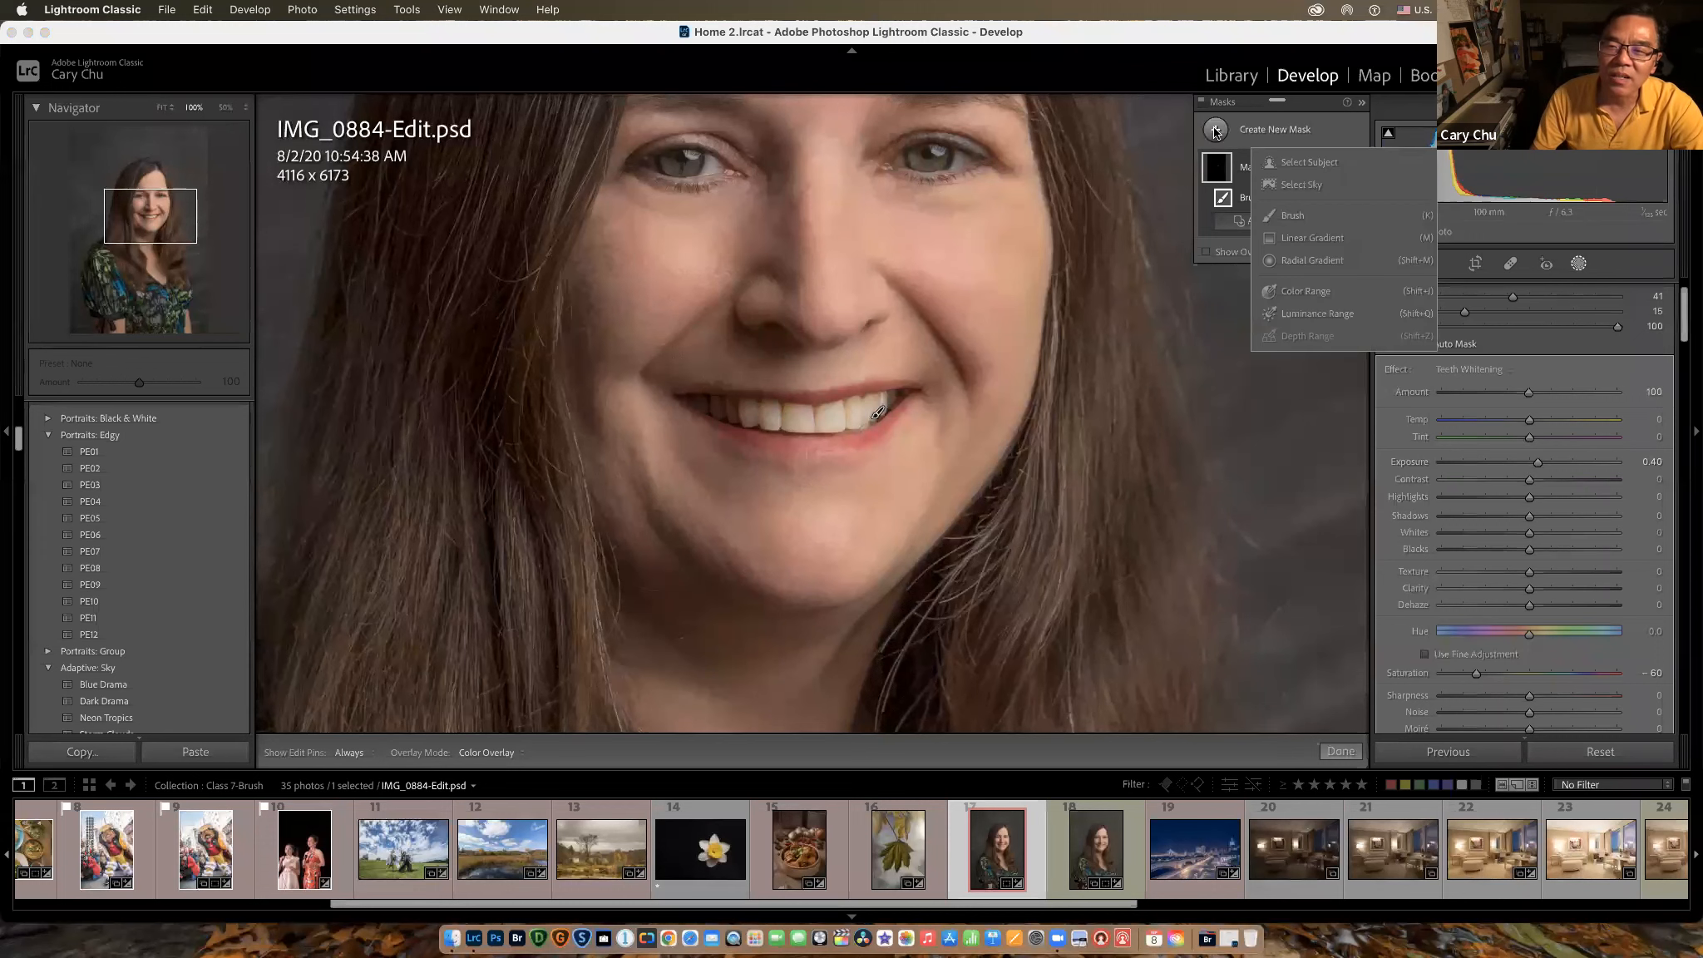
pyautogui.click(1292, 218)
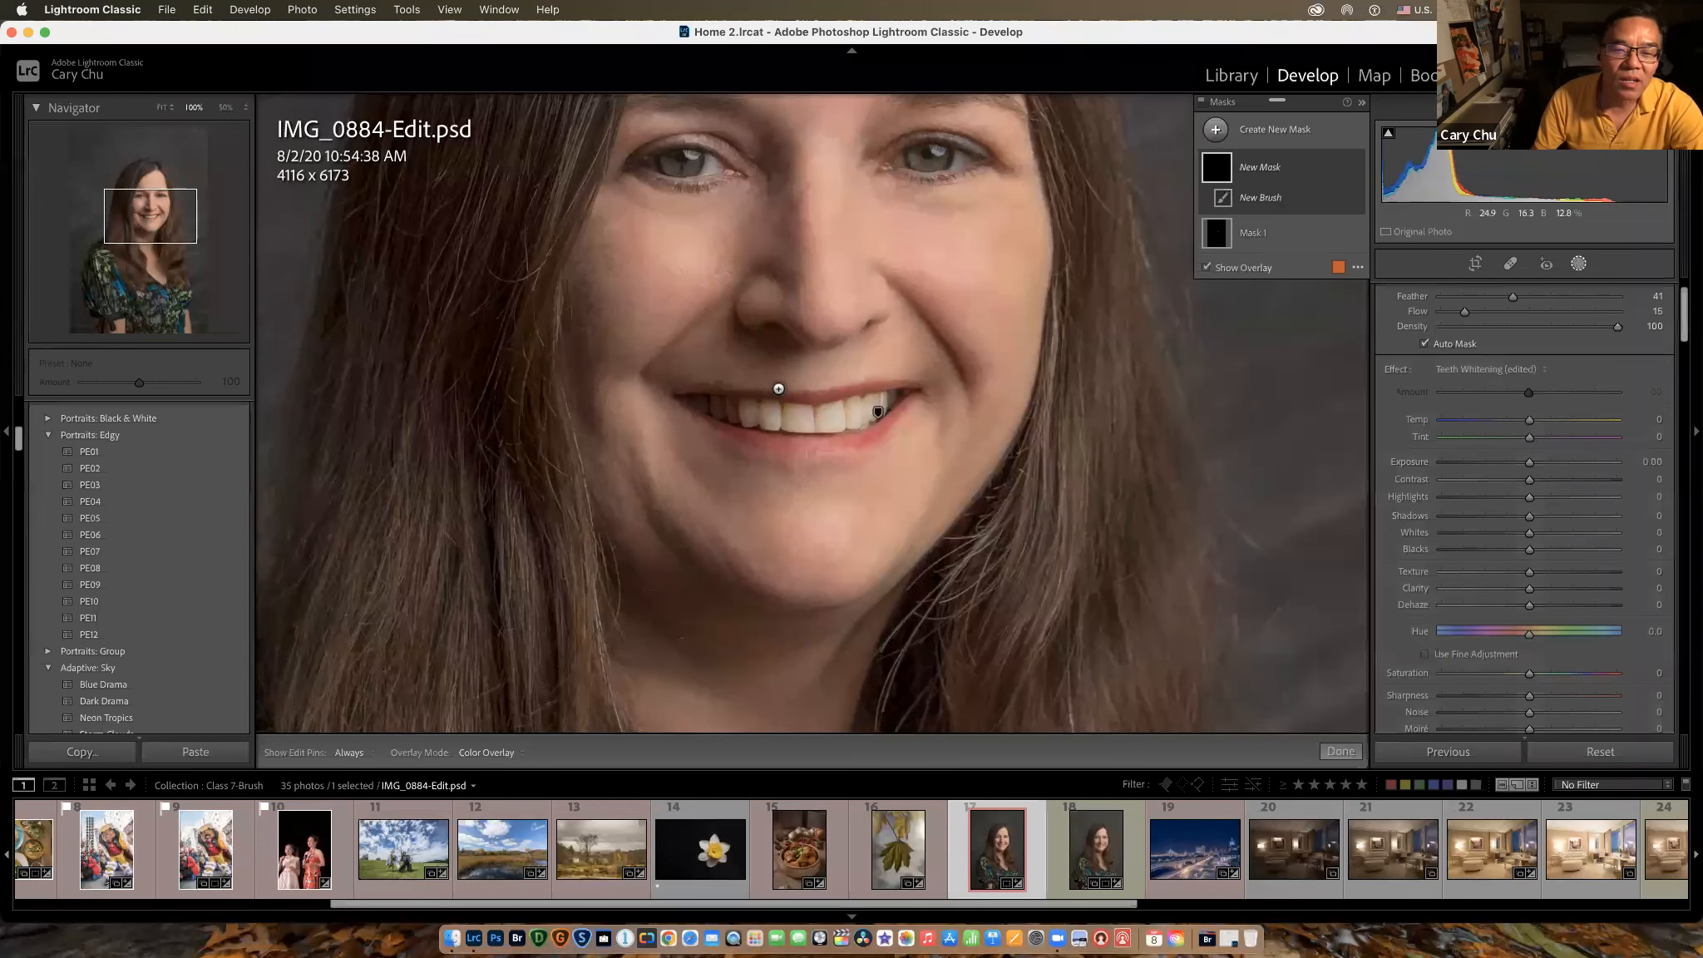
pyautogui.press('h')
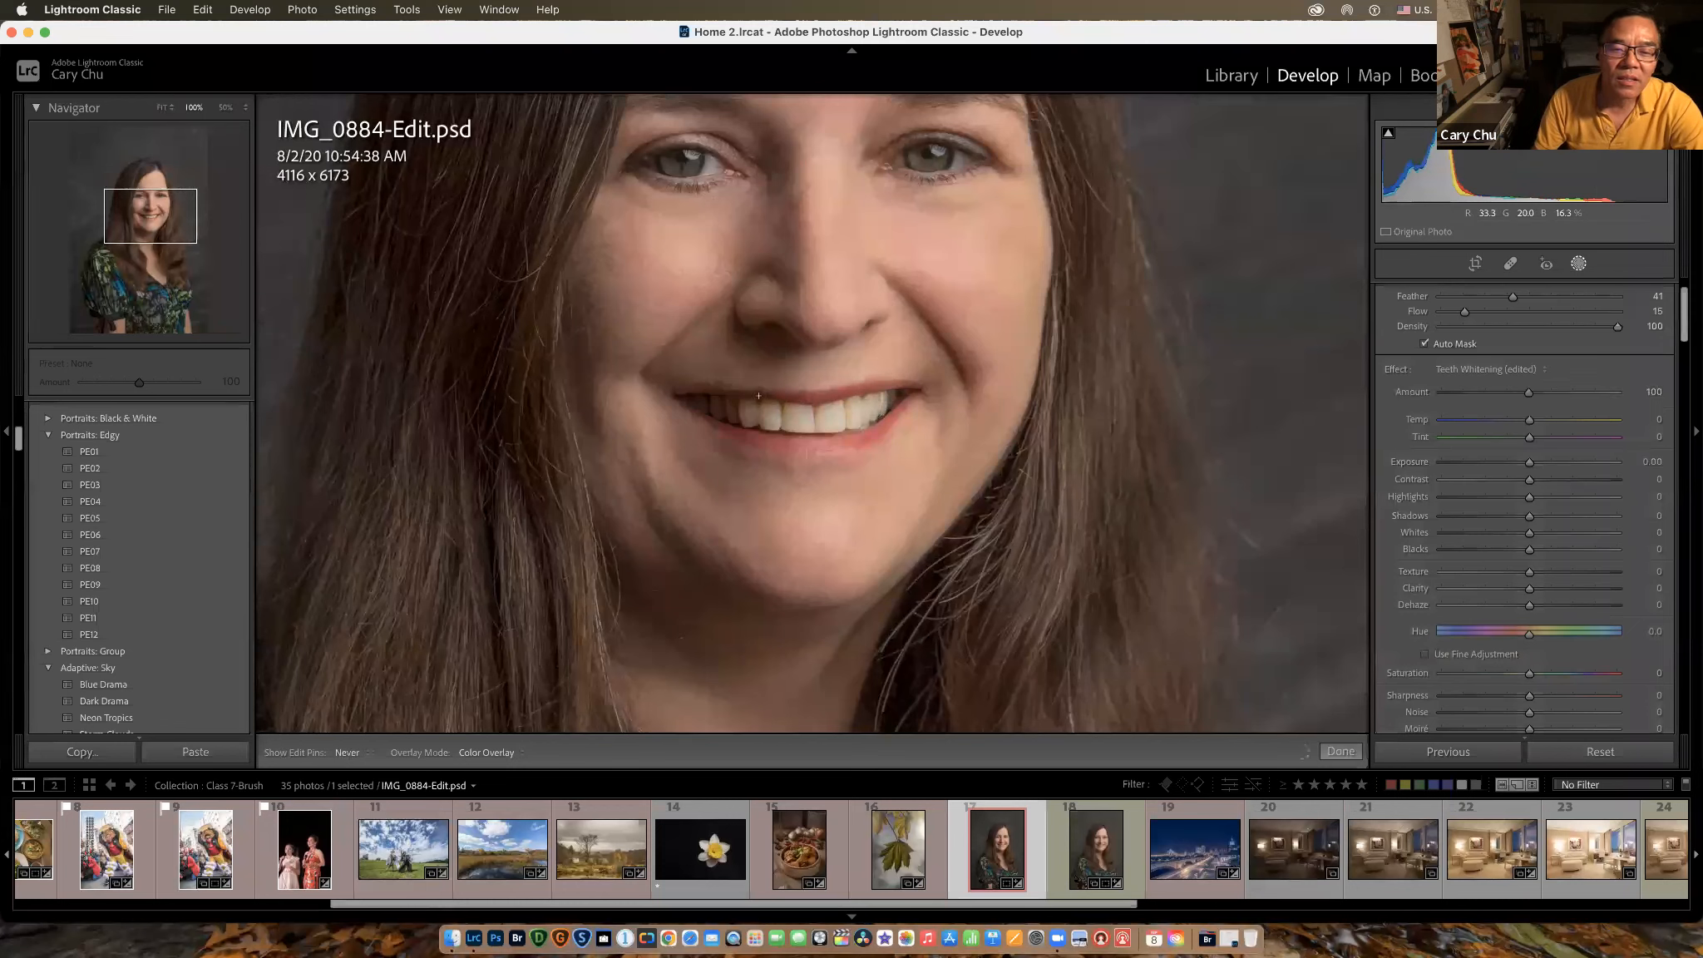
pyautogui.press('h')
pyautogui.click(1339, 288)
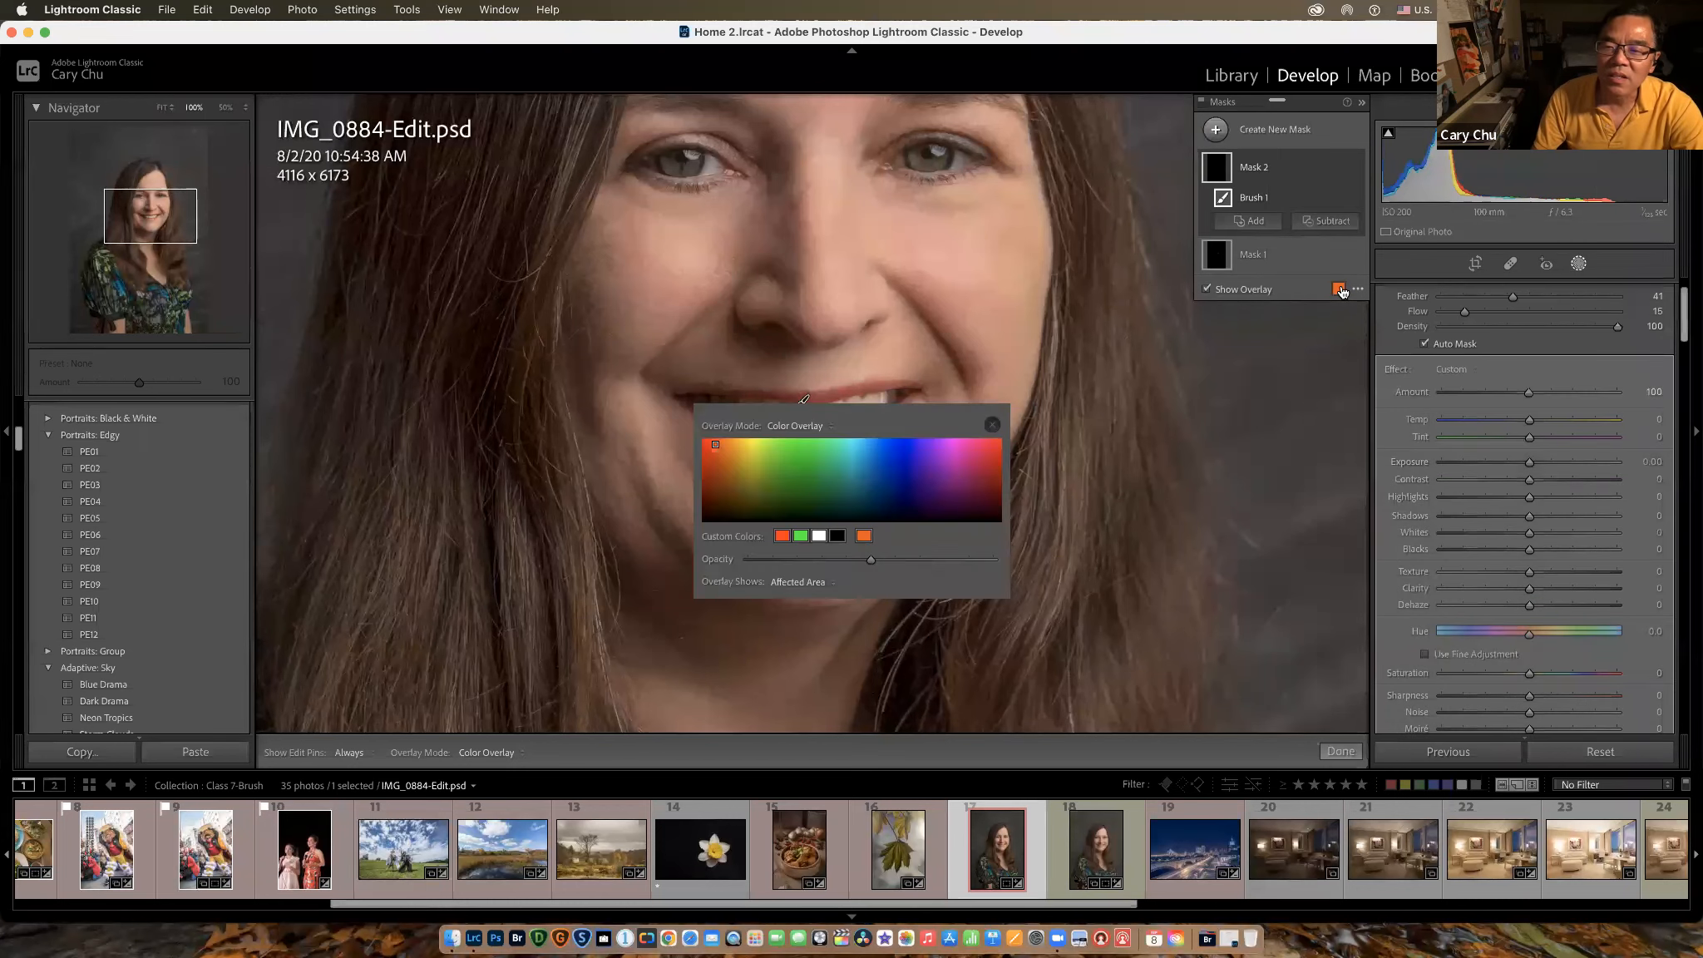
pyautogui.click(805, 446)
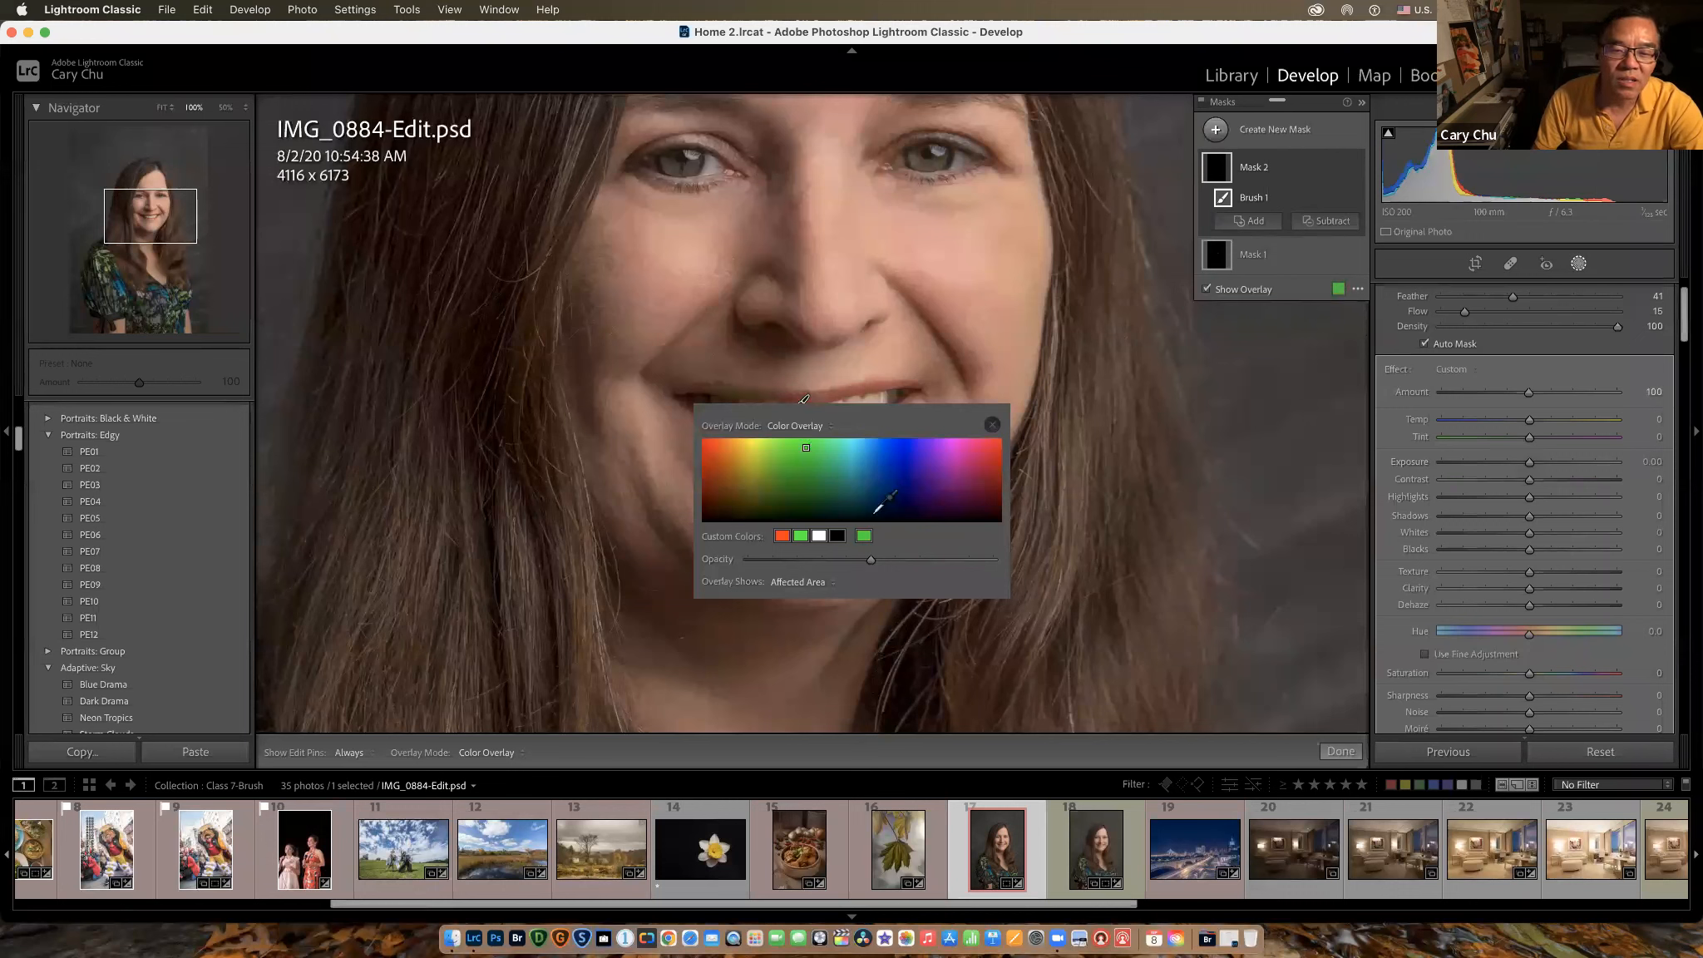
pyautogui.click(992, 424)
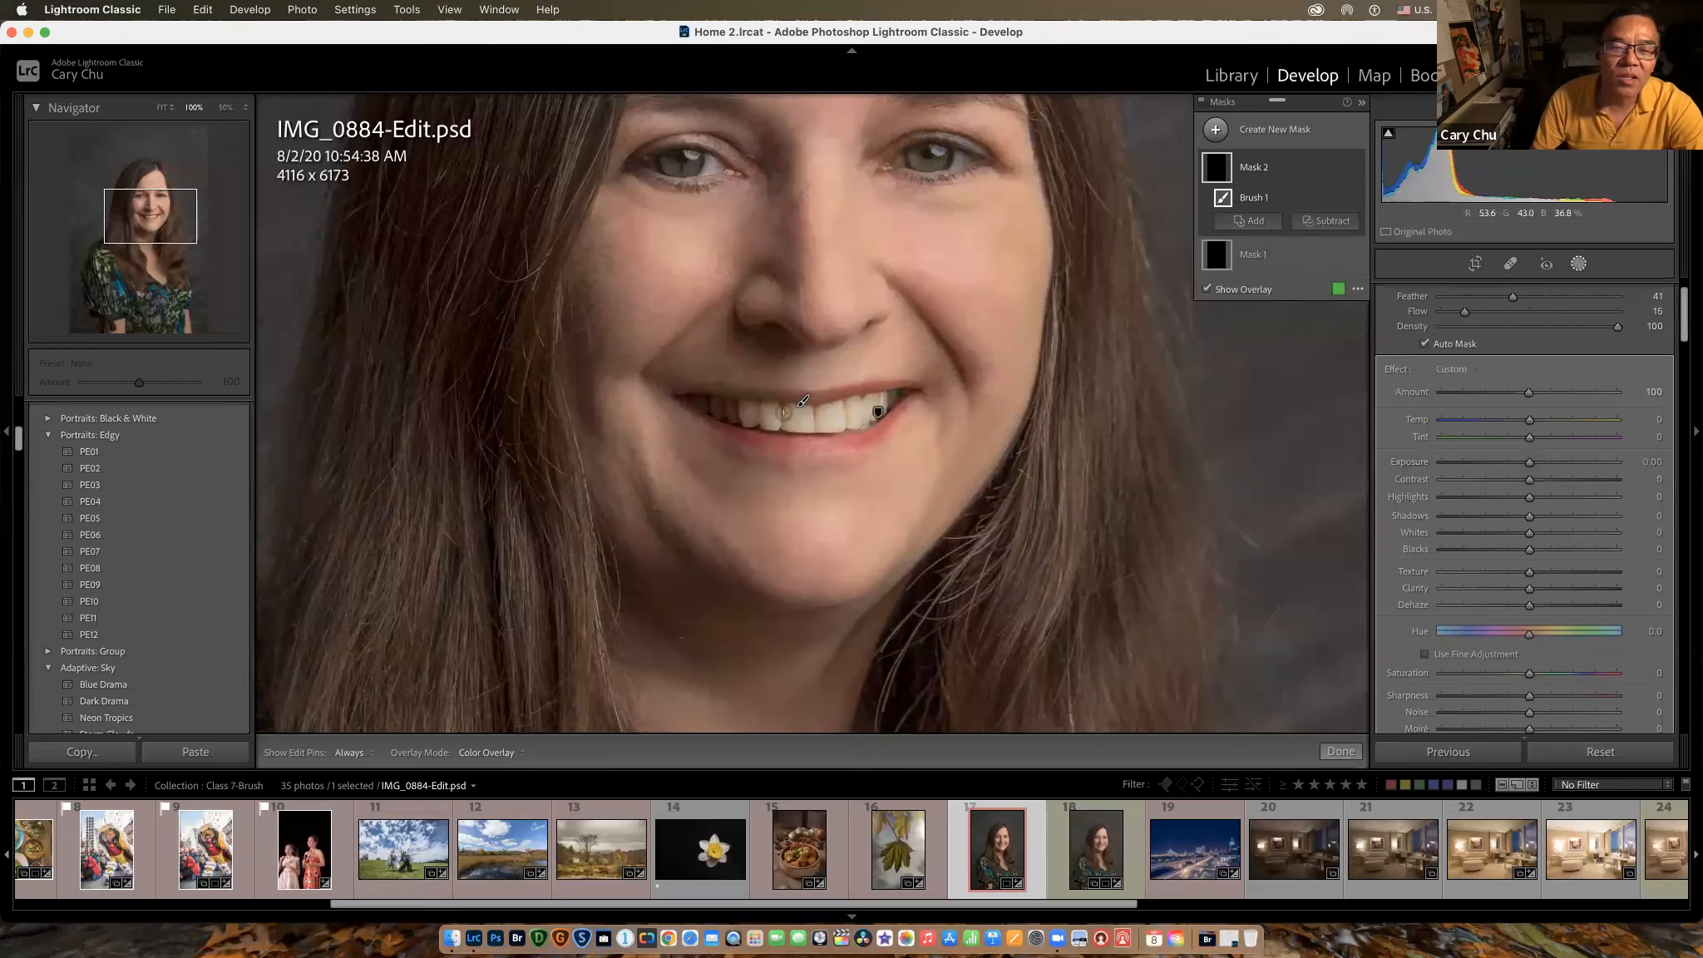
# Step: Brush the new mask over the woman's lips and erase the spill around the teeth
pyautogui.press('h')
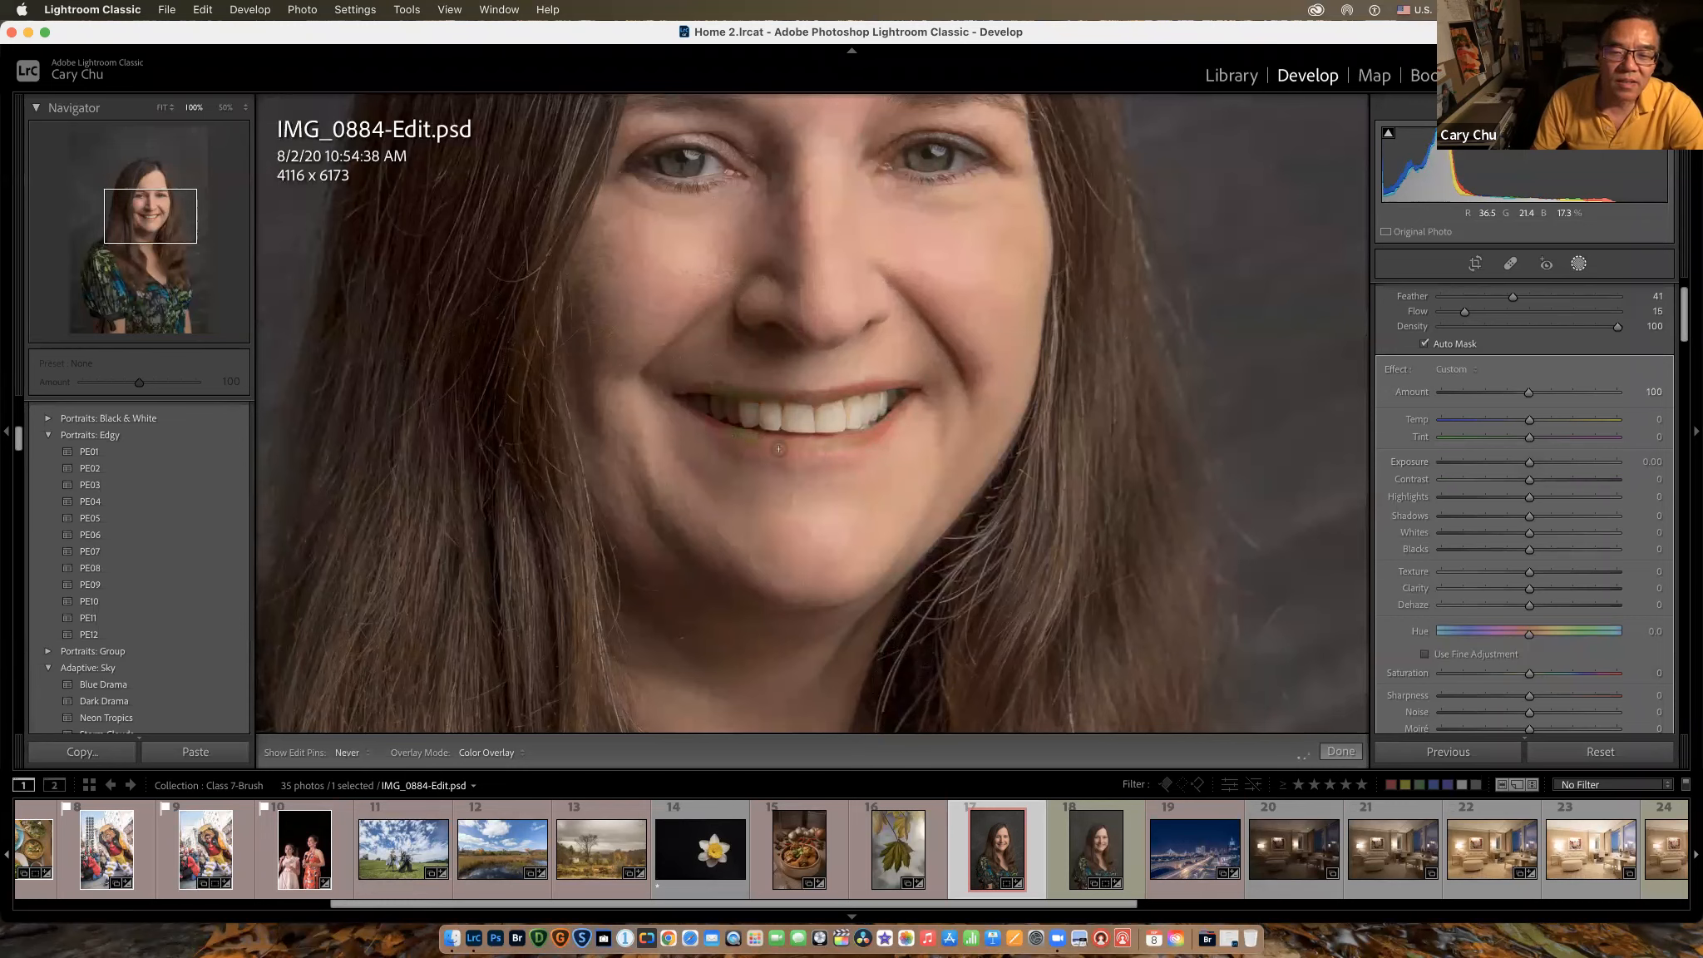
pyautogui.moveTo(781, 447); pyautogui.dragTo(793, 448)
pyautogui.moveTo(906, 408); pyautogui.dragTo(845, 462)
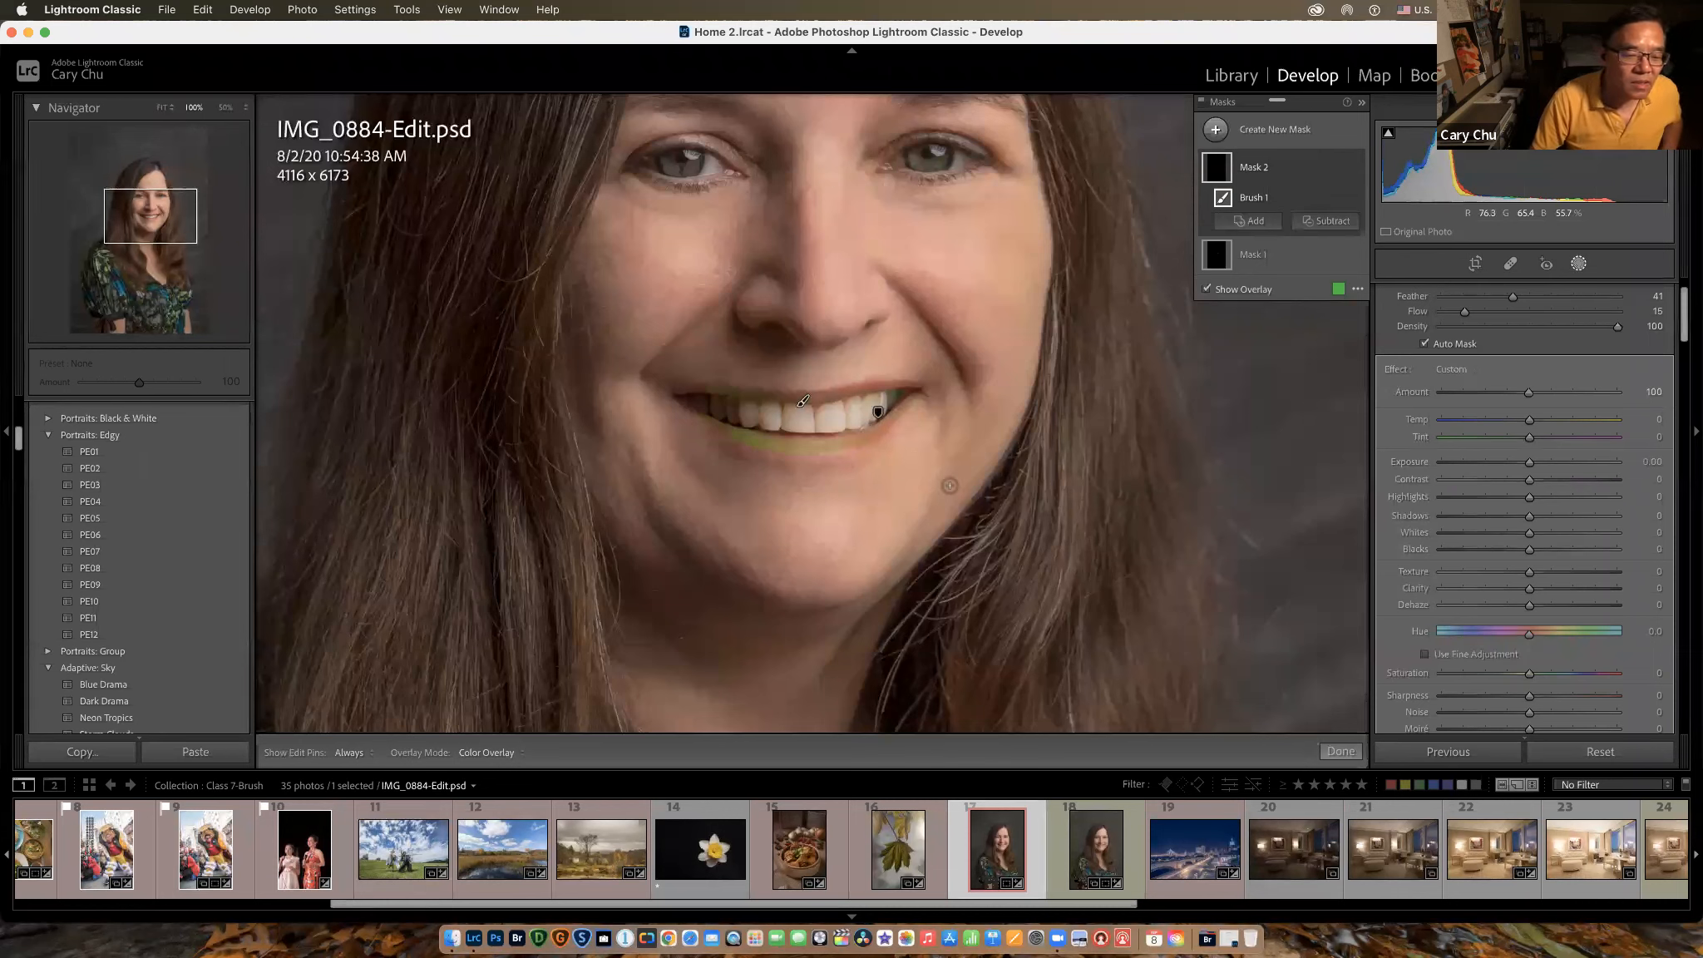
pyautogui.press('alt')
pyautogui.moveTo(894, 396); pyautogui.dragTo(839, 415)
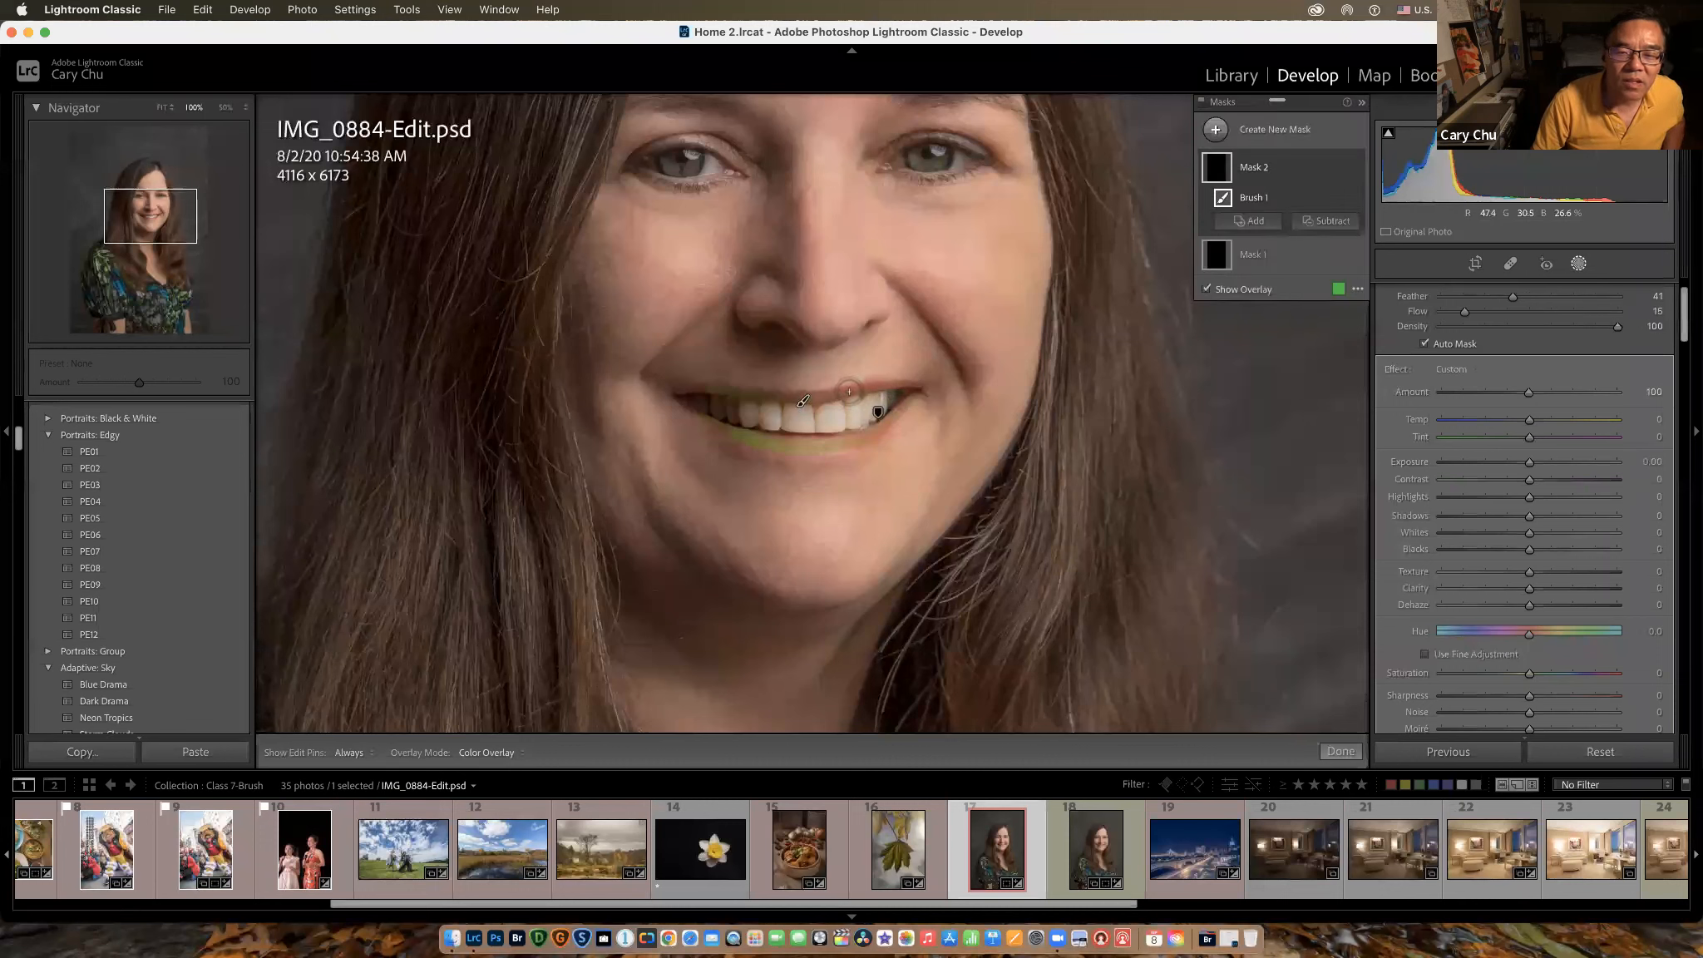
pyautogui.moveTo(847, 391)
pyautogui.mouseDown()
pyautogui.moveTo(820, 399)
pyautogui.moveTo(882, 383)
pyautogui.moveTo(1006, 401)
pyautogui.mouseUp()
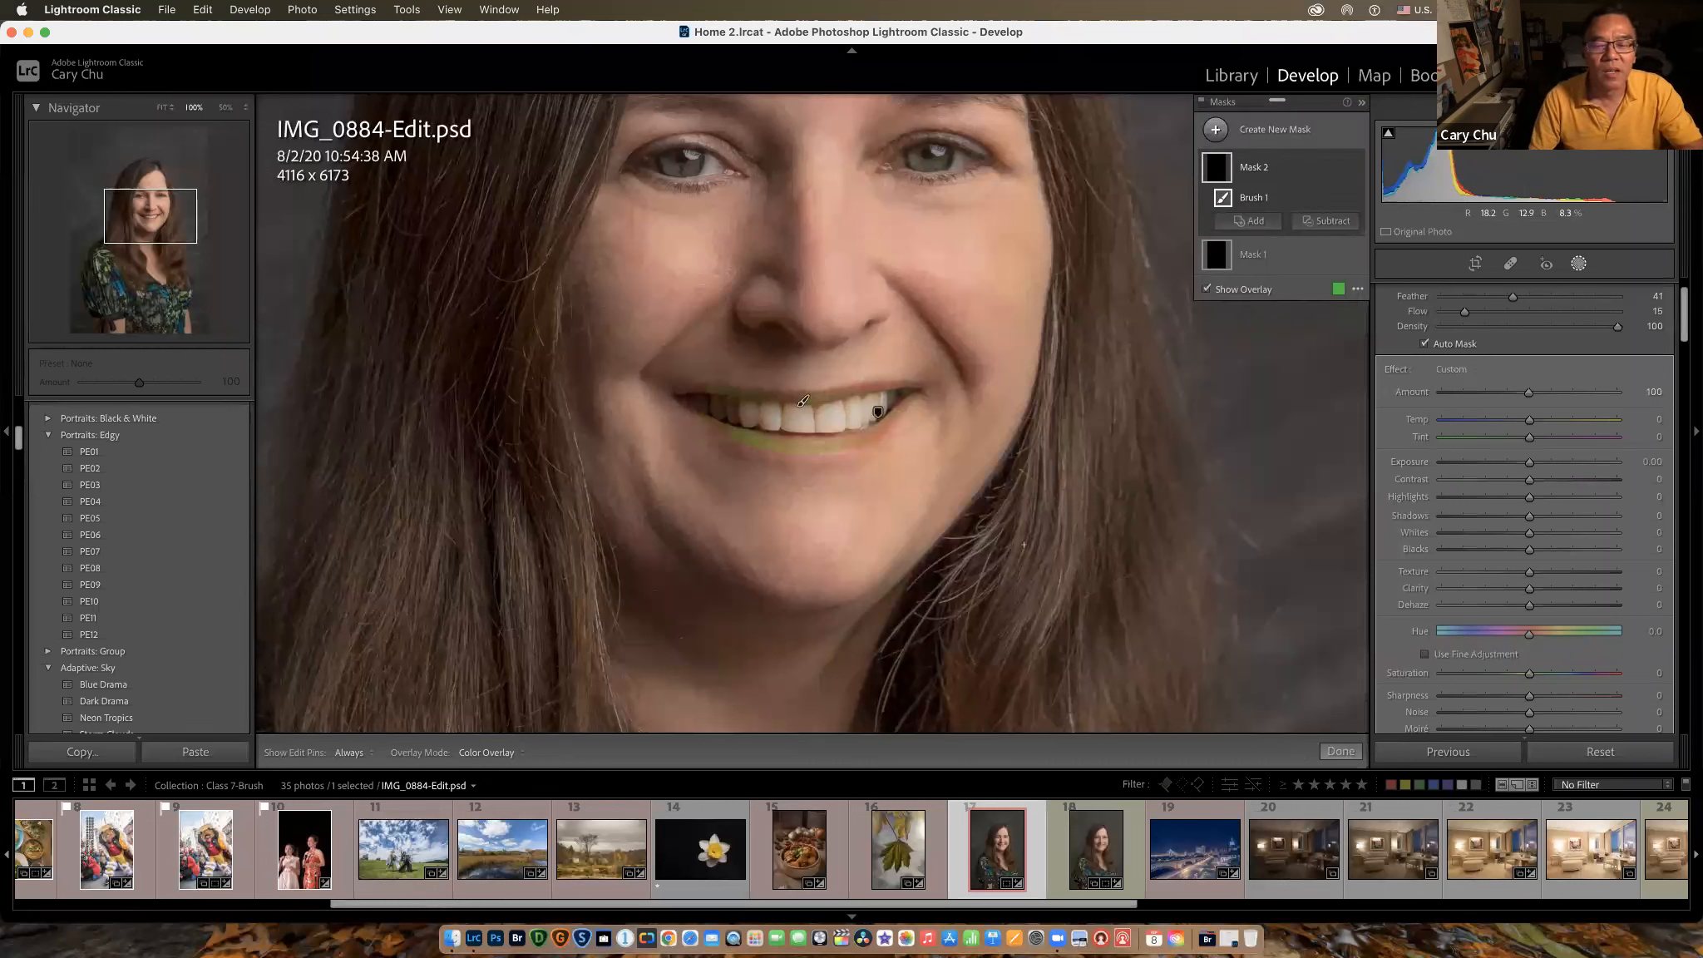
# Step: Tint the lip mask pink-red with a color of hue 332 and saturation 84%
pyautogui.scroll(-5, 1459, 559)
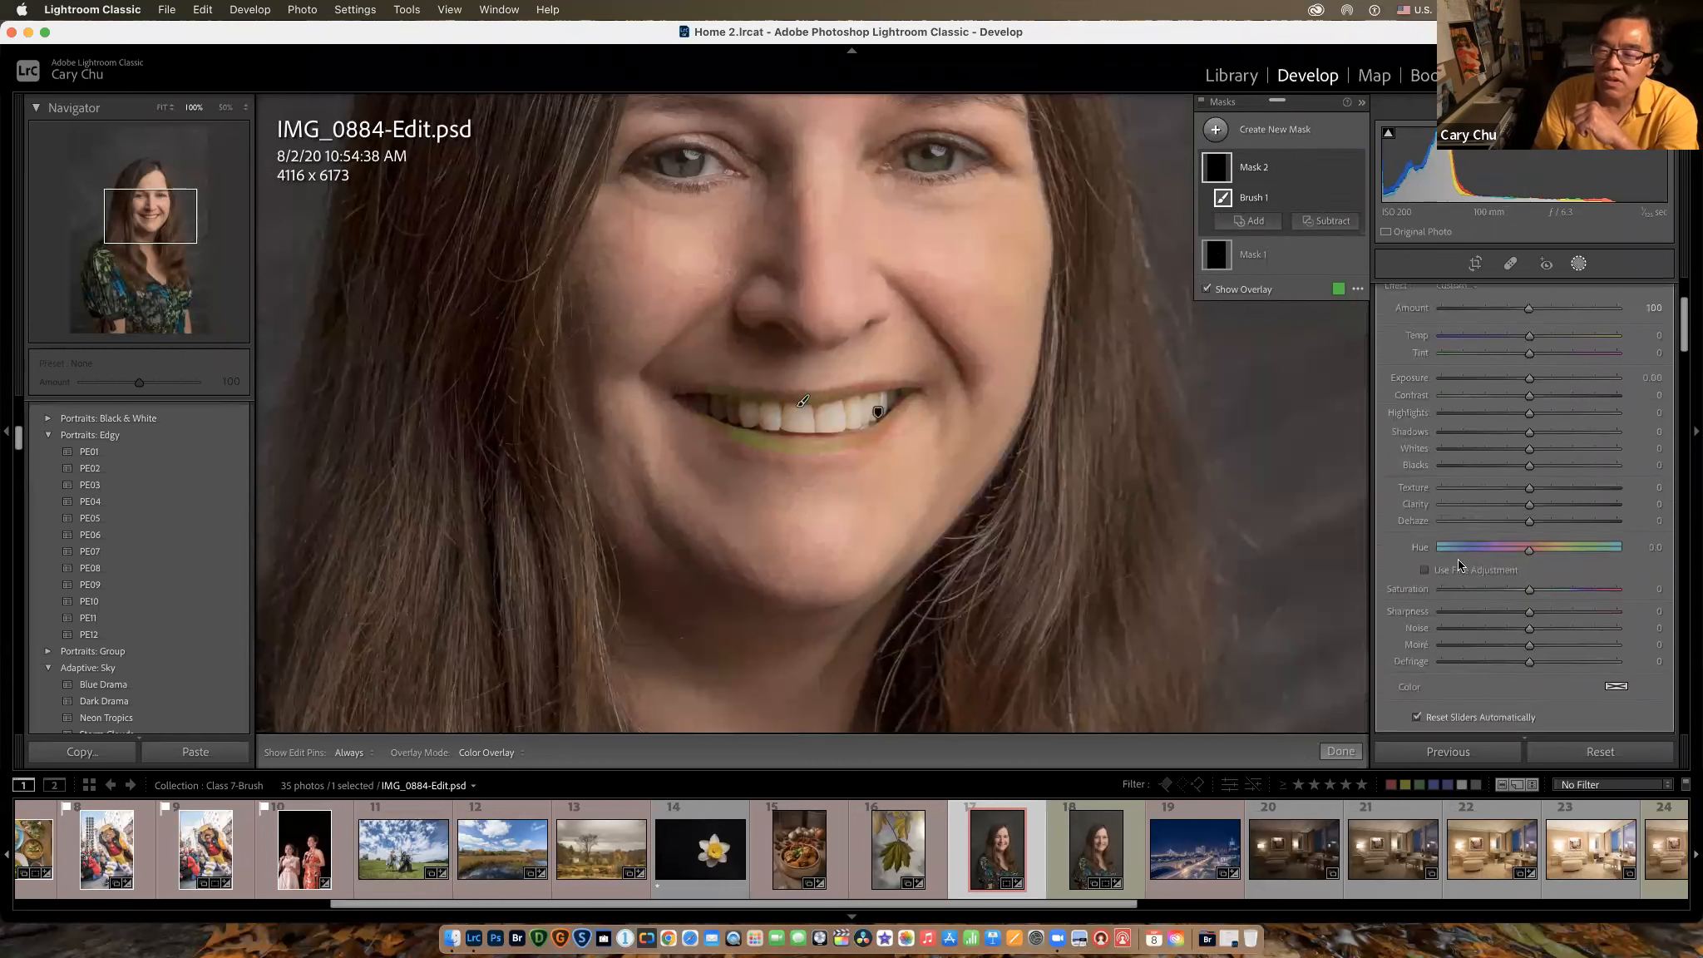
pyautogui.scroll(-1, 1454, 559)
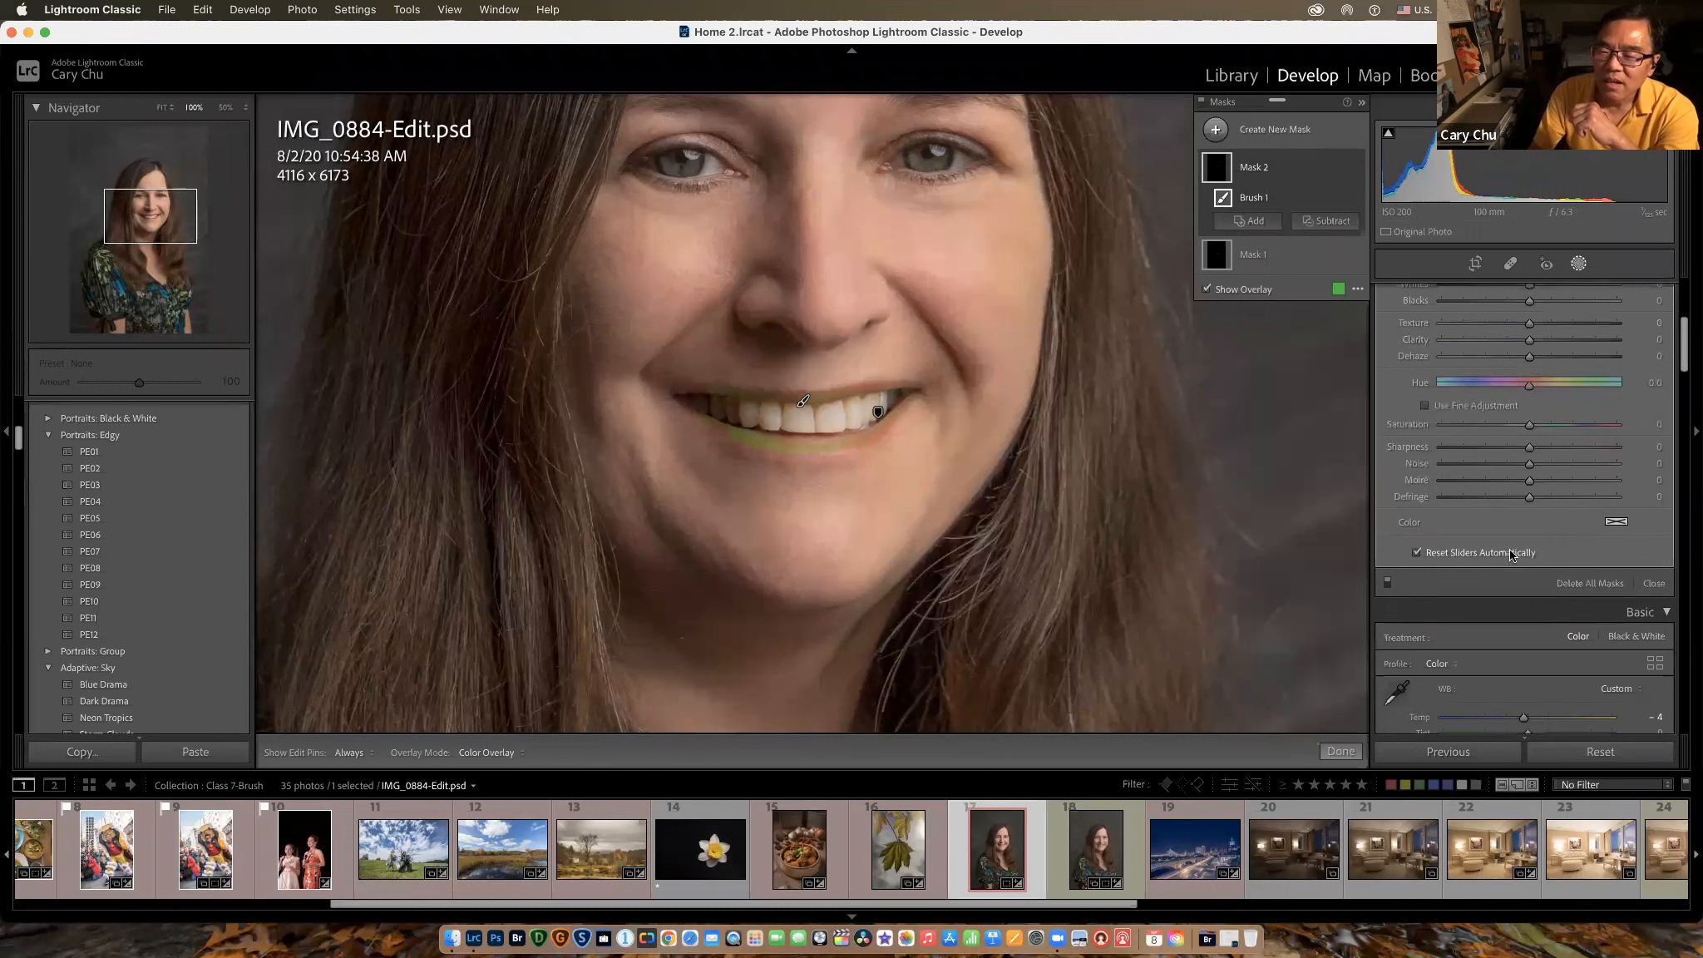
pyautogui.click(1617, 523)
pyautogui.click(1569, 518)
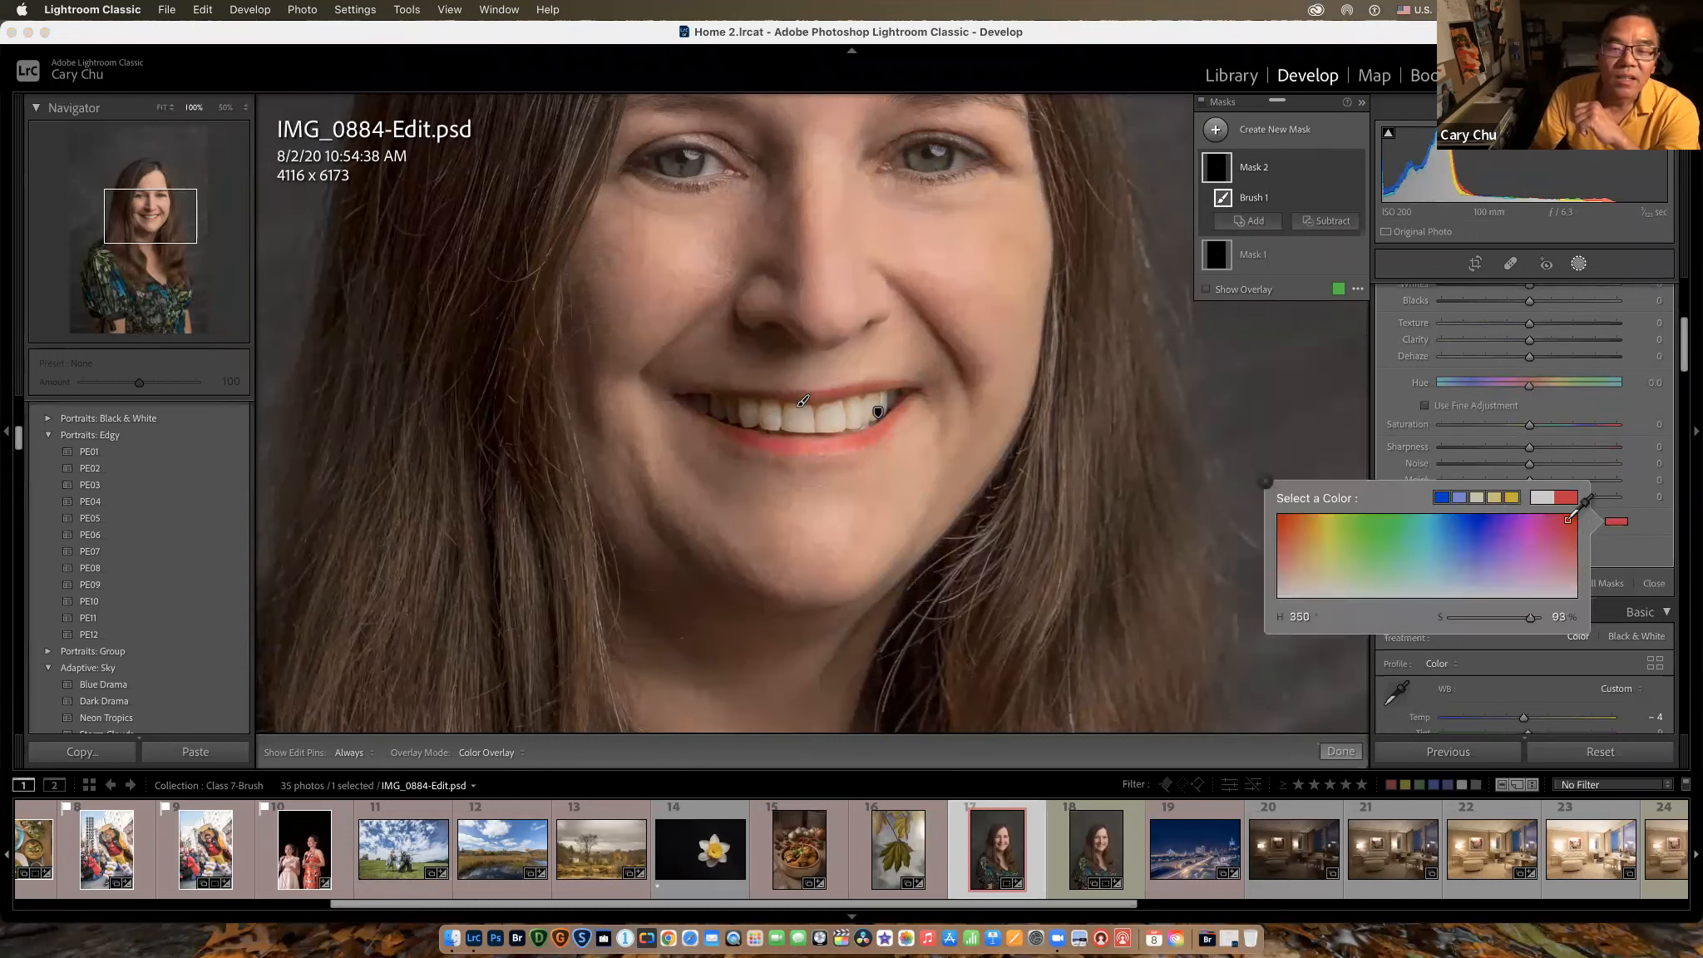
pyautogui.moveTo(1569, 519)
pyautogui.mouseDown()
pyautogui.moveTo(1469, 543)
pyautogui.moveTo(1477, 563)
pyautogui.moveTo(1493, 550)
pyautogui.moveTo(1444, 550)
pyautogui.moveTo(1443, 572)
pyautogui.moveTo(1376, 541)
pyautogui.moveTo(1575, 532)
pyautogui.moveTo(1576, 511)
pyautogui.moveTo(1558, 522)
pyautogui.mouseUp()
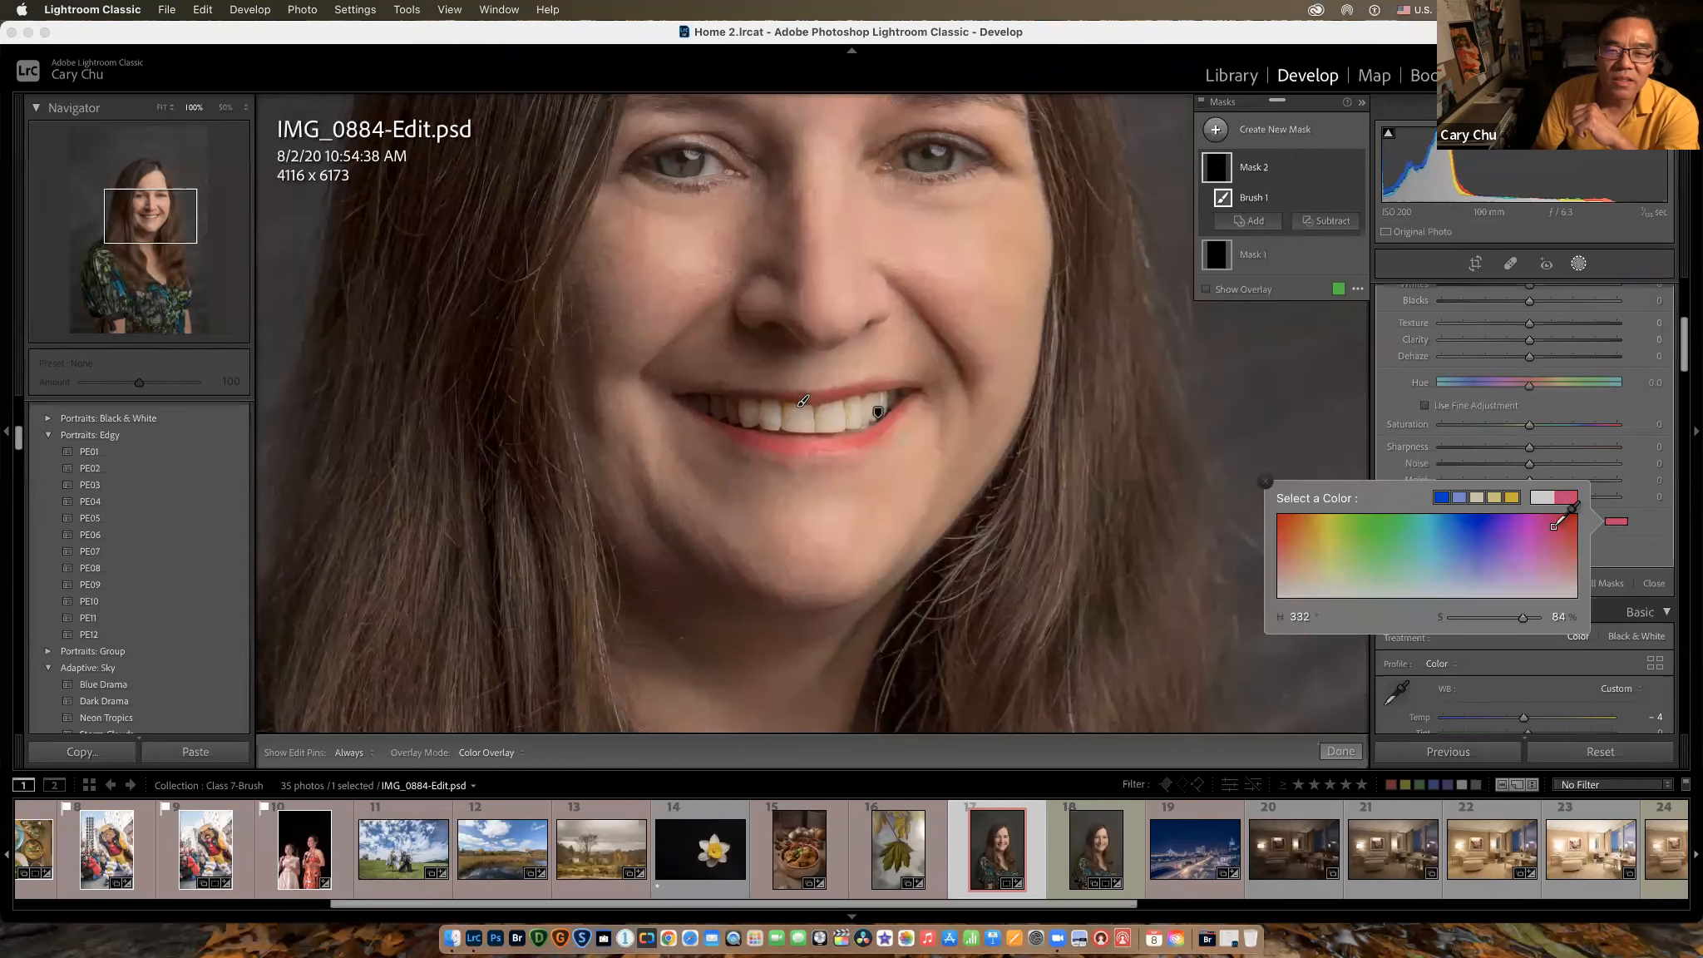
# Step: Create a third Brush mask and start painting it over the woman's upper eyelids
pyautogui.click(1216, 130)
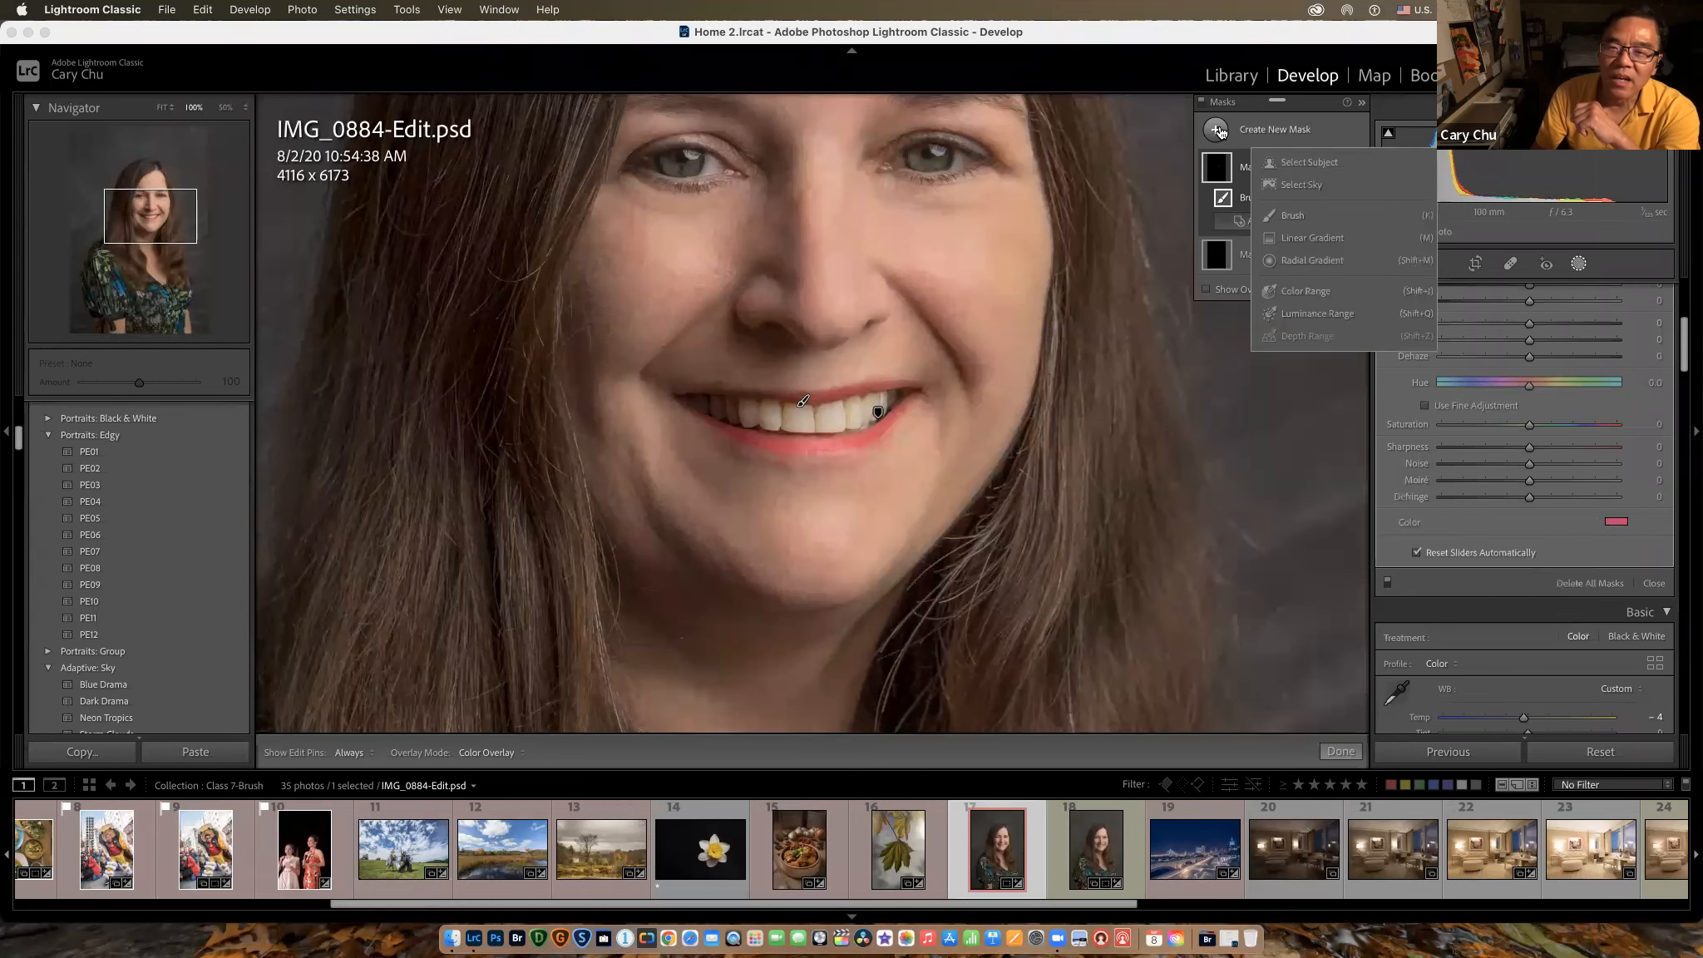
pyautogui.click(1294, 214)
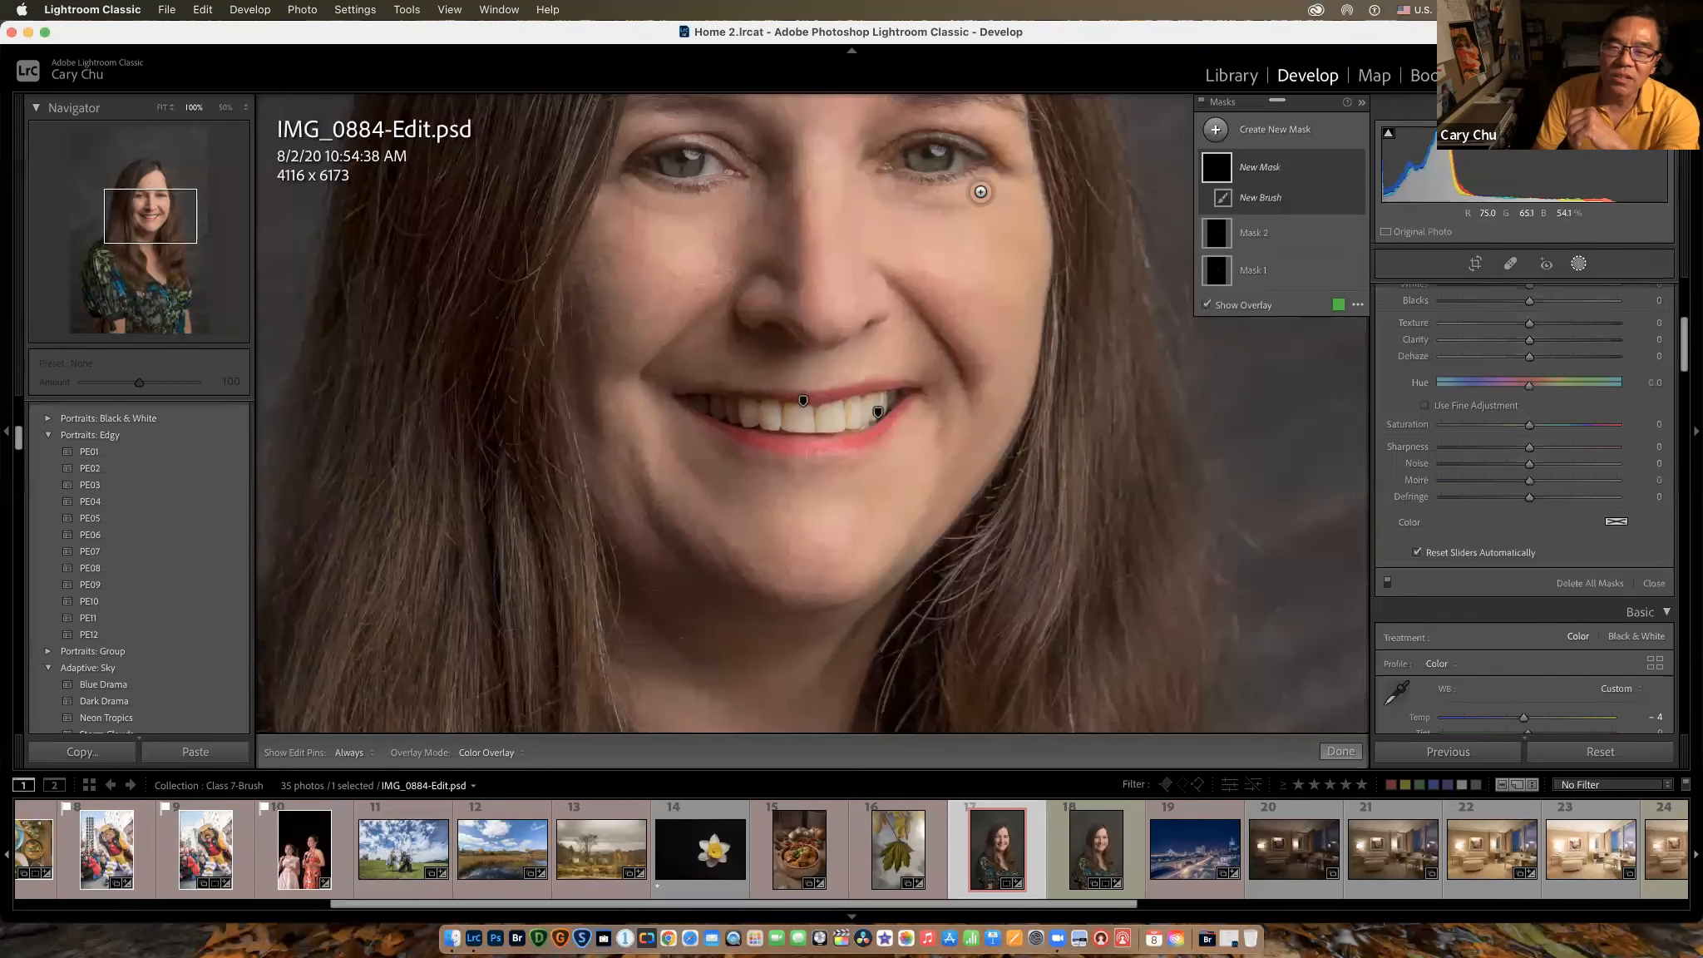
pyautogui.moveTo(945, 190); pyautogui.dragTo(938, 284)
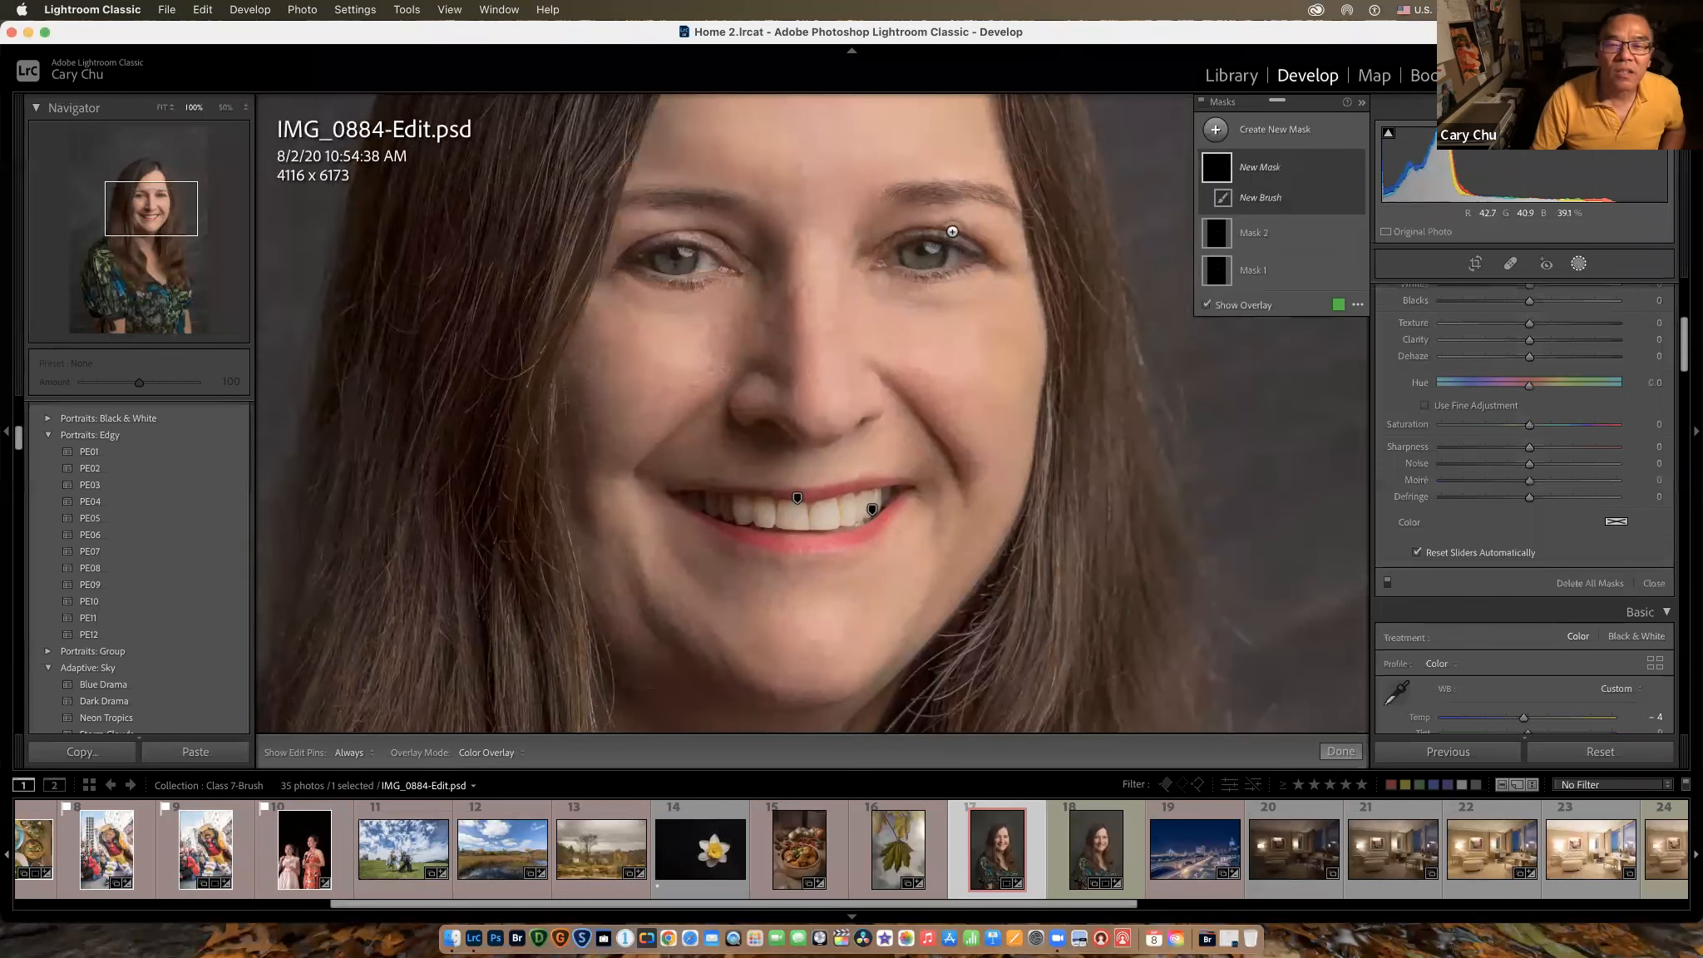
pyautogui.press('h')
pyautogui.press('h')
pyautogui.press('h')
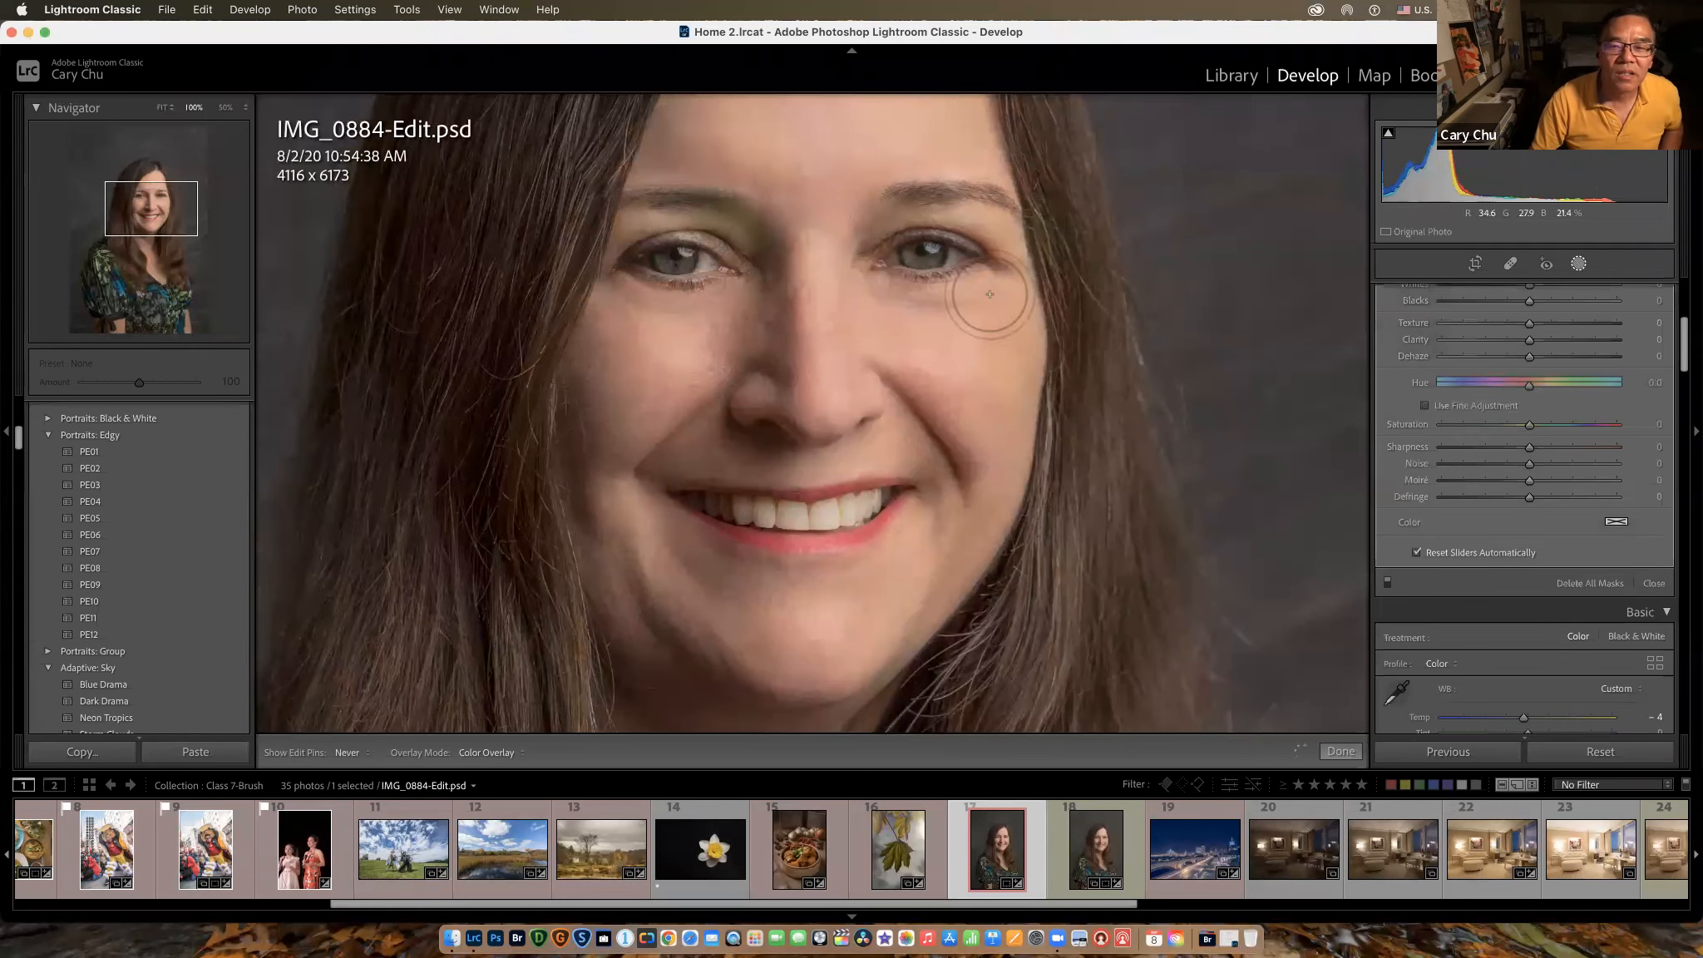
pyautogui.press('h')
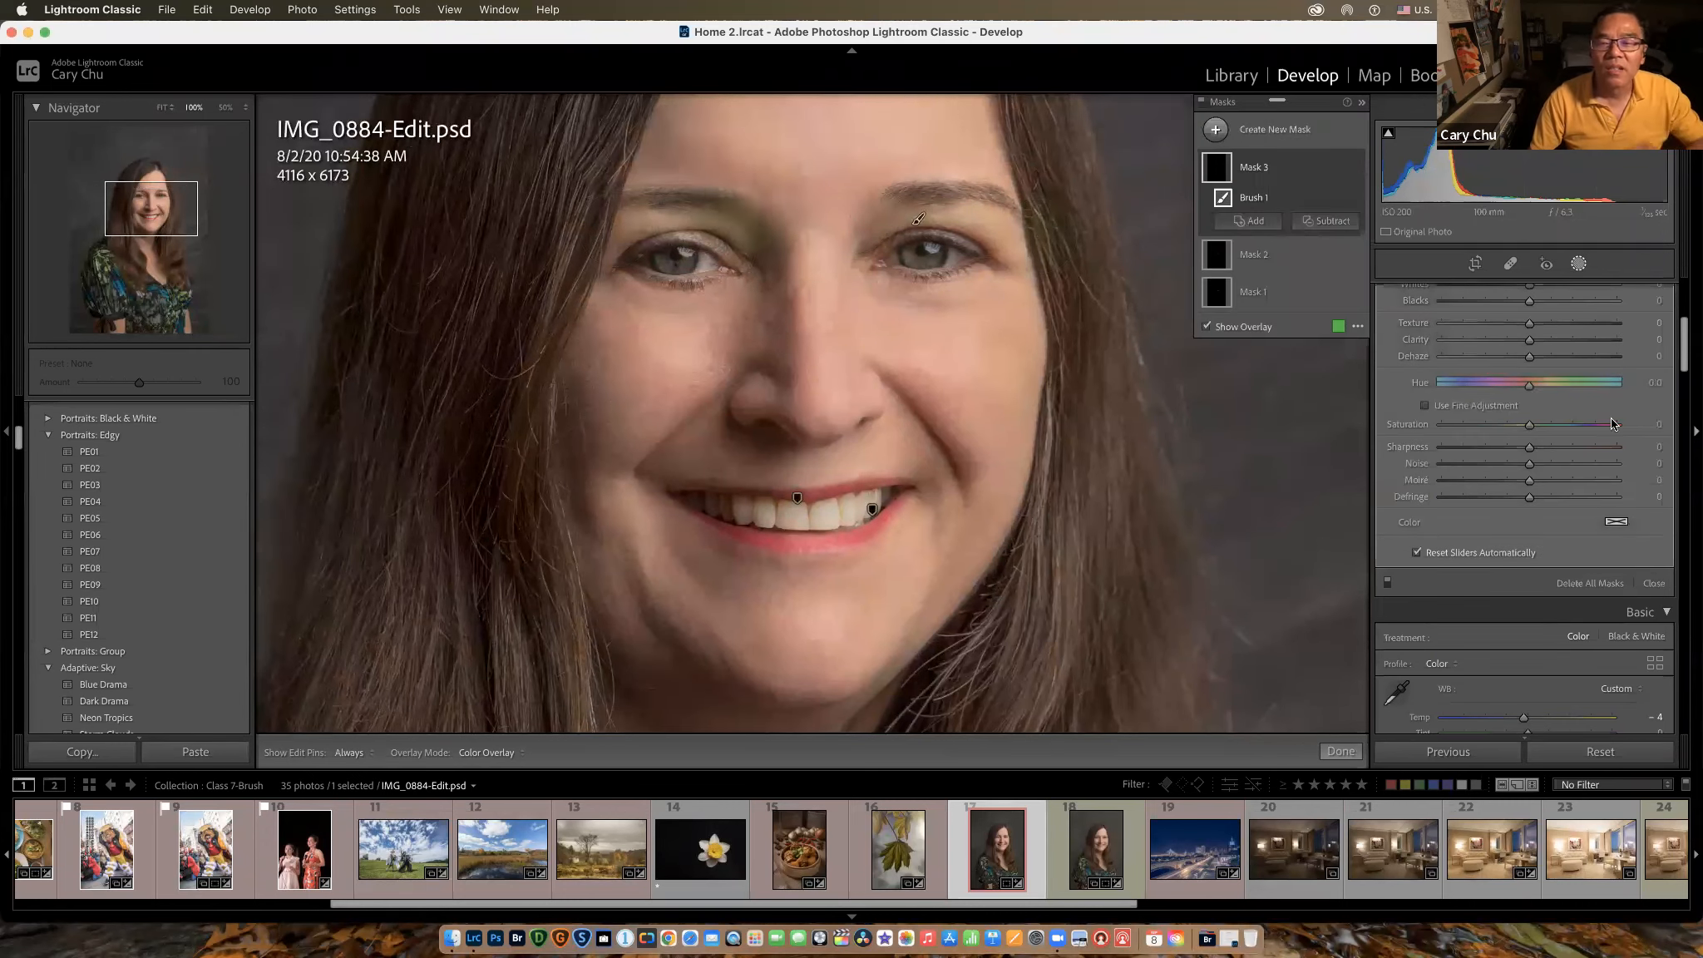
# Step: Tint the eyelid mask blue with a color of hue 252 and saturation 96%
pyautogui.click(1620, 523)
pyautogui.click(1482, 525)
pyautogui.moveTo(1482, 524)
pyautogui.mouseDown()
pyautogui.moveTo(1478, 540)
pyautogui.moveTo(1513, 531)
pyautogui.moveTo(1488, 521)
pyautogui.moveTo(1502, 549)
pyautogui.moveTo(1443, 566)
pyautogui.moveTo(1350, 526)
pyautogui.moveTo(1282, 522)
pyautogui.moveTo(1523, 519)
pyautogui.moveTo(1486, 519)
pyautogui.mouseUp()
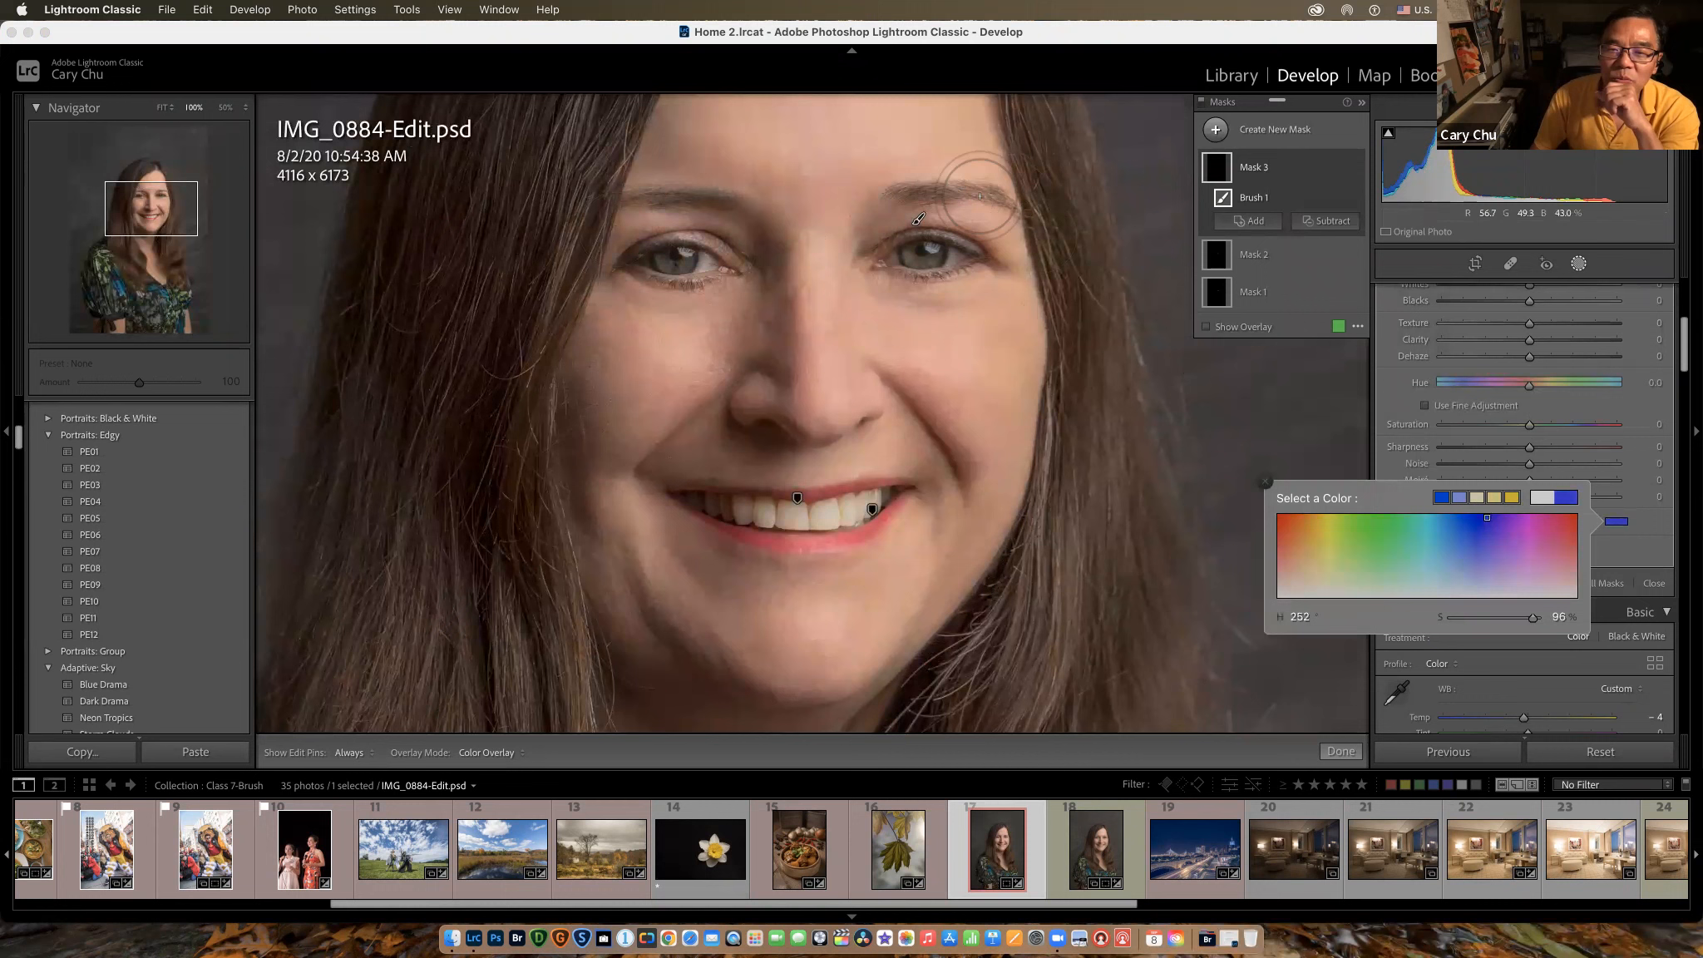
pyautogui.click(1002, 231)
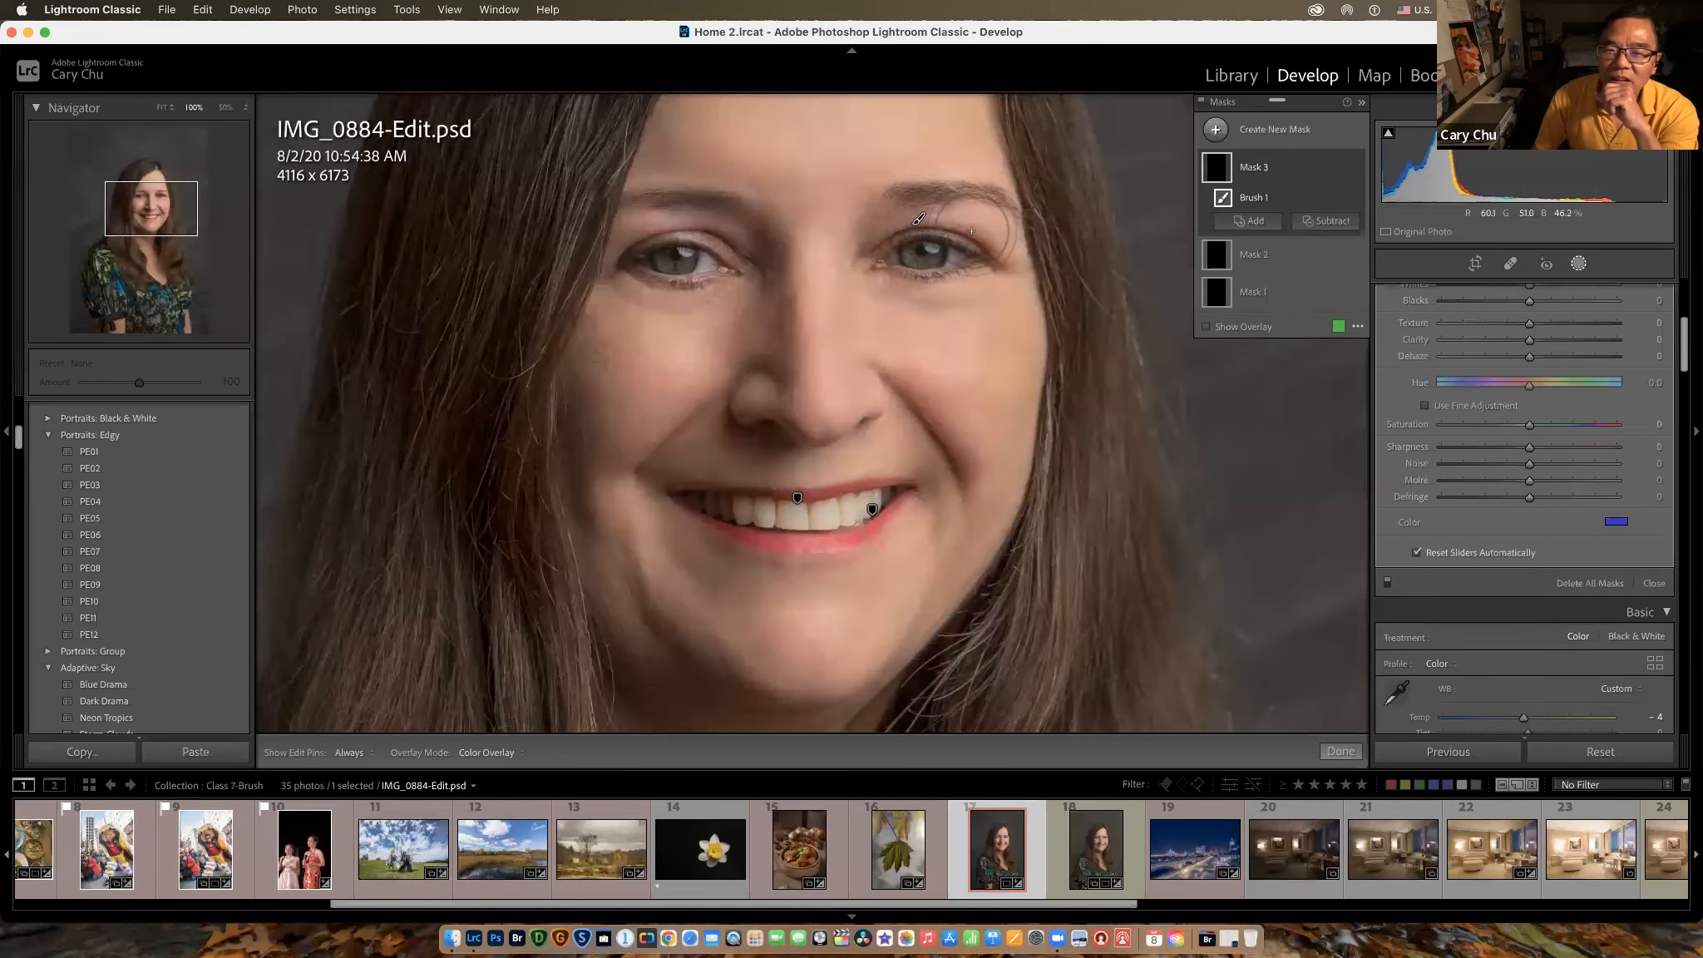
# Step: Brush more of the eyelid mask over both upper eyelids up to the eyebrows to build up the eyeshadow
pyautogui.press('h')
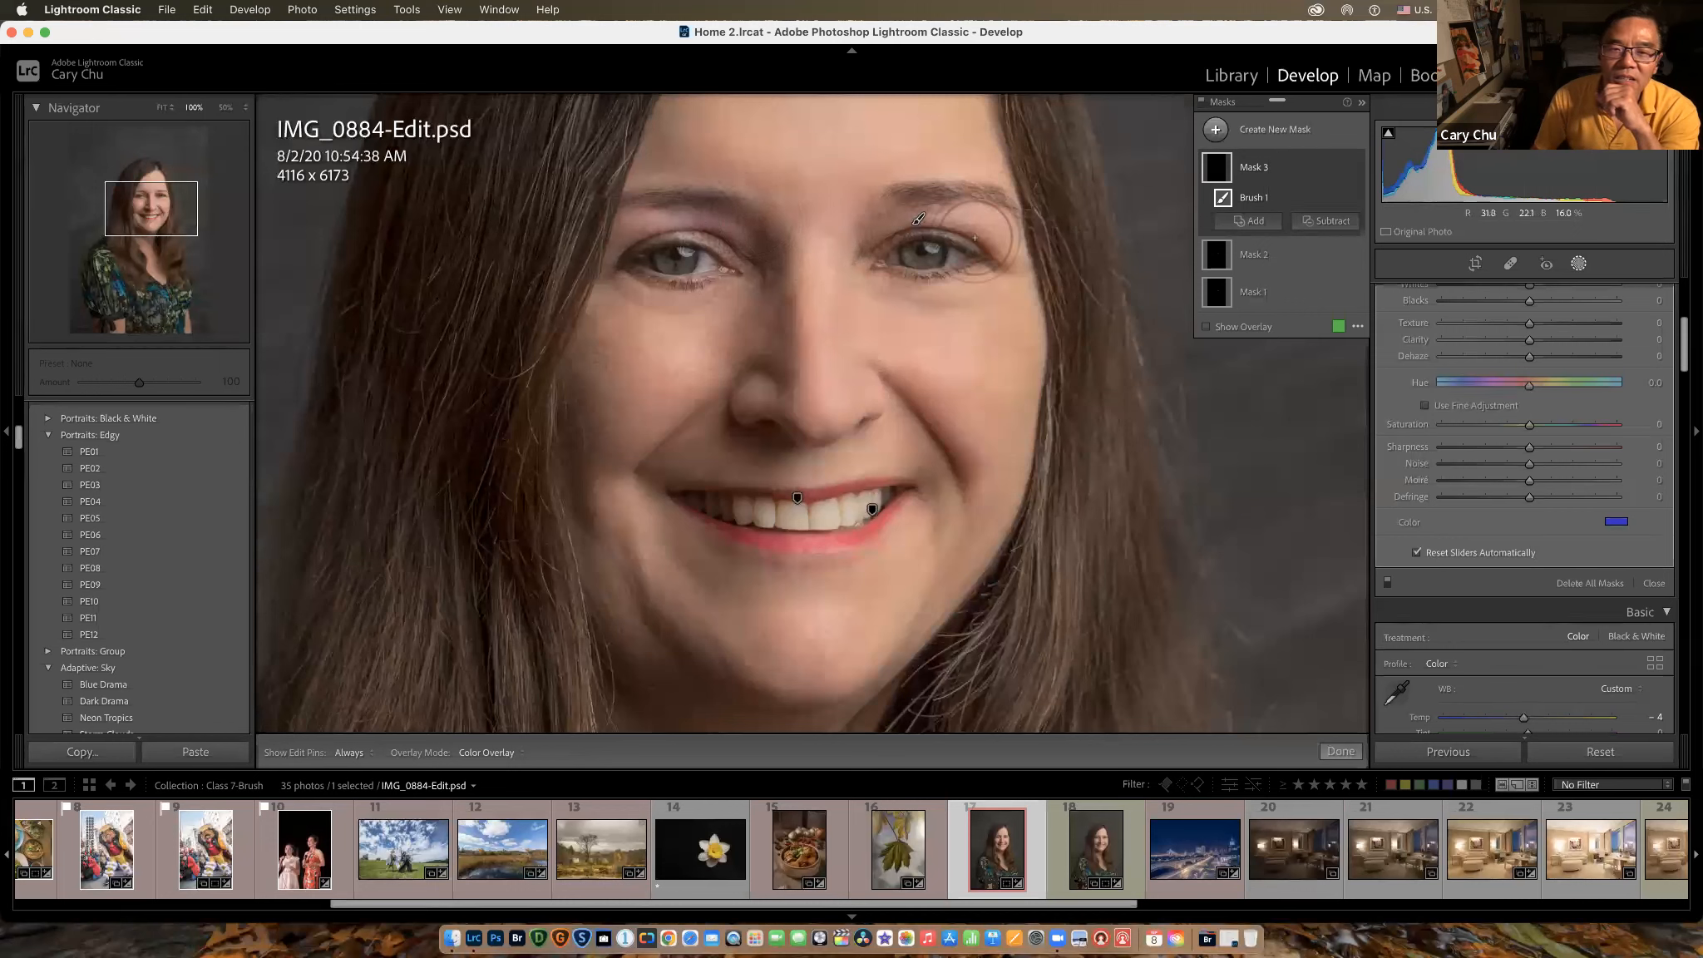
pyautogui.moveTo(924, 196); pyautogui.dragTo(1021, 243)
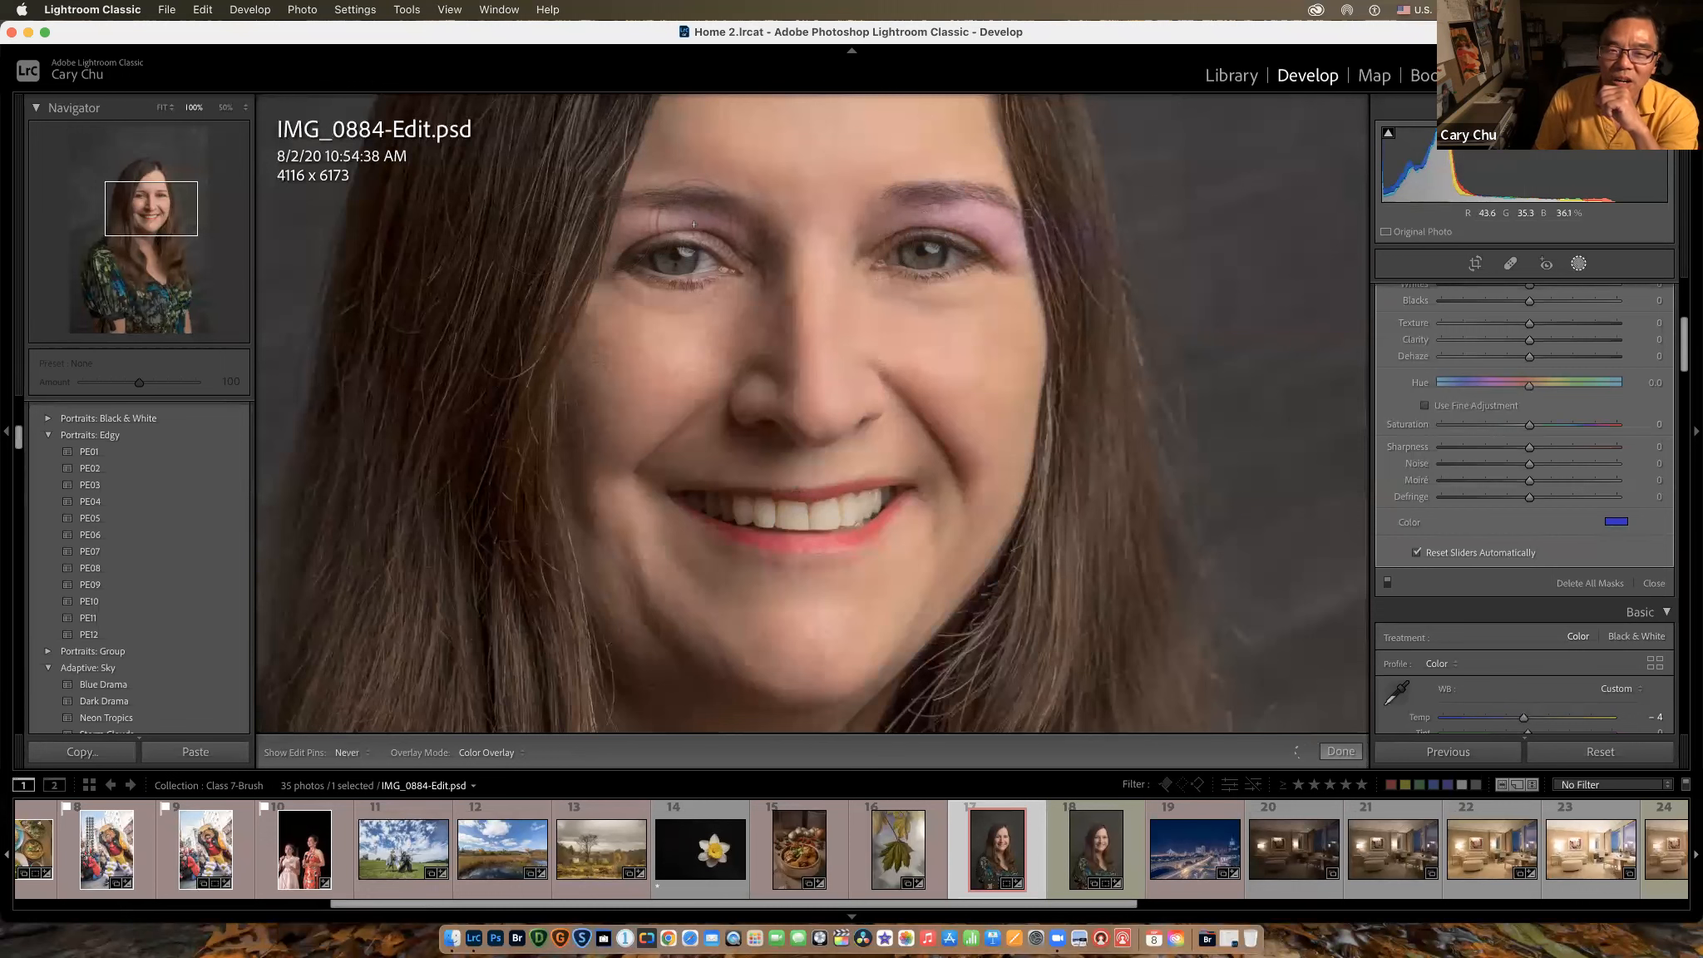
pyautogui.press('h')
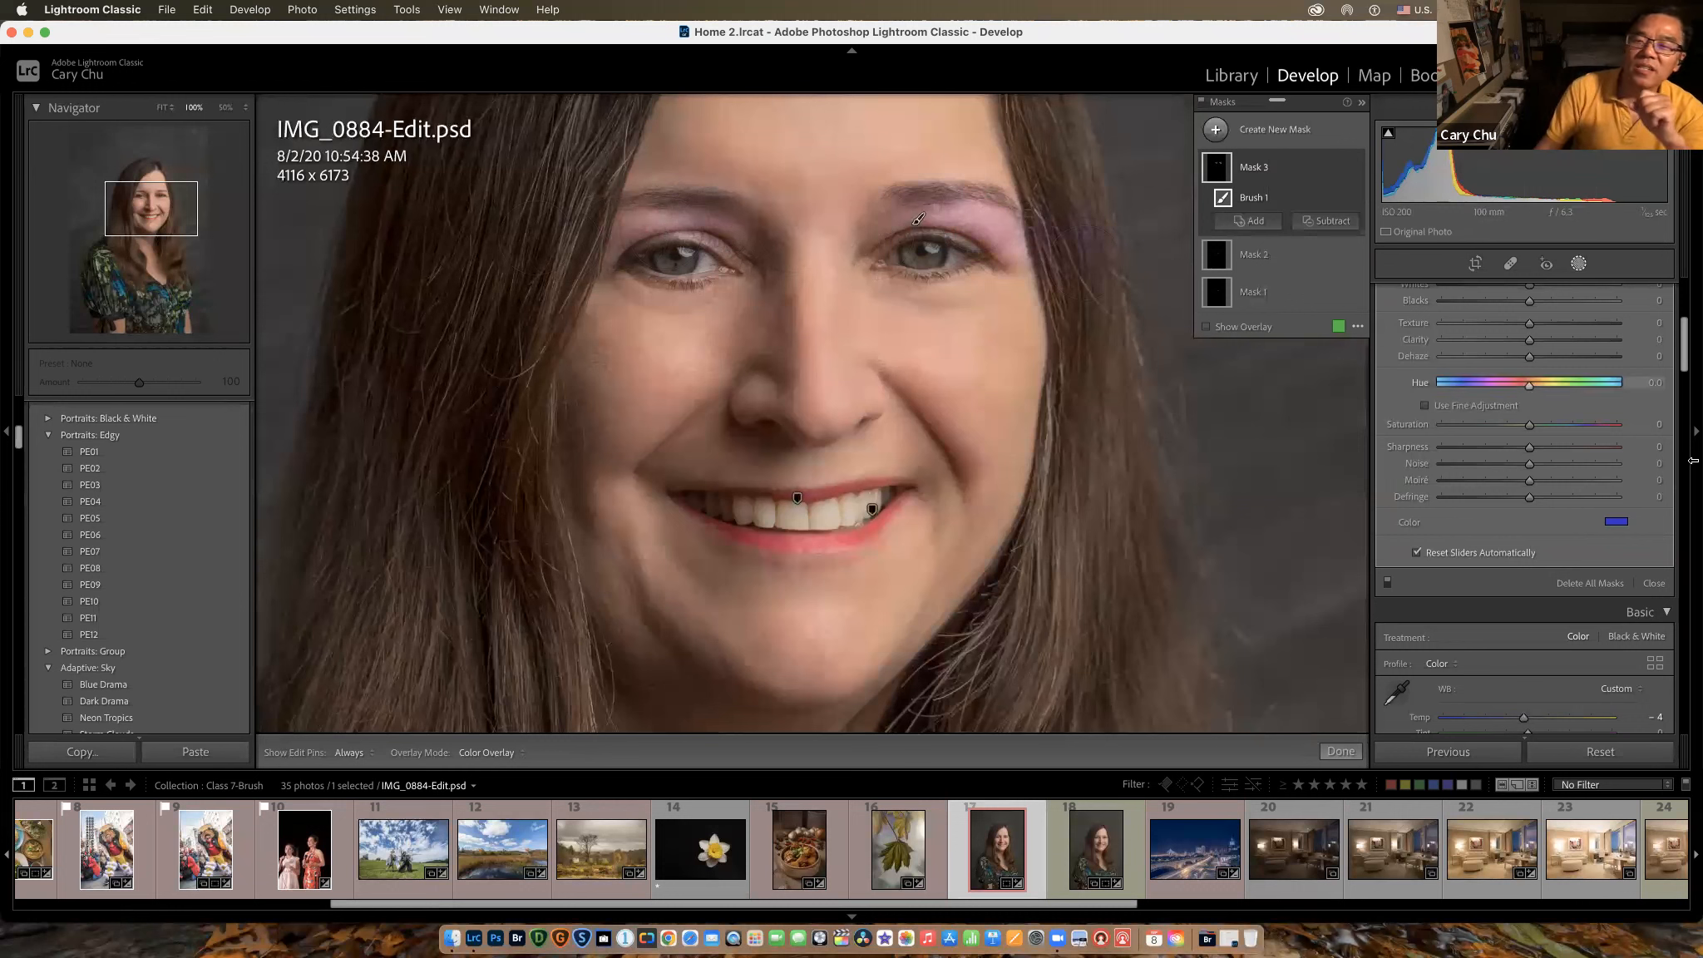
# Step: Change the eyelid mask's tint to green with hue 154 and saturation 72%
pyautogui.click(1619, 522)
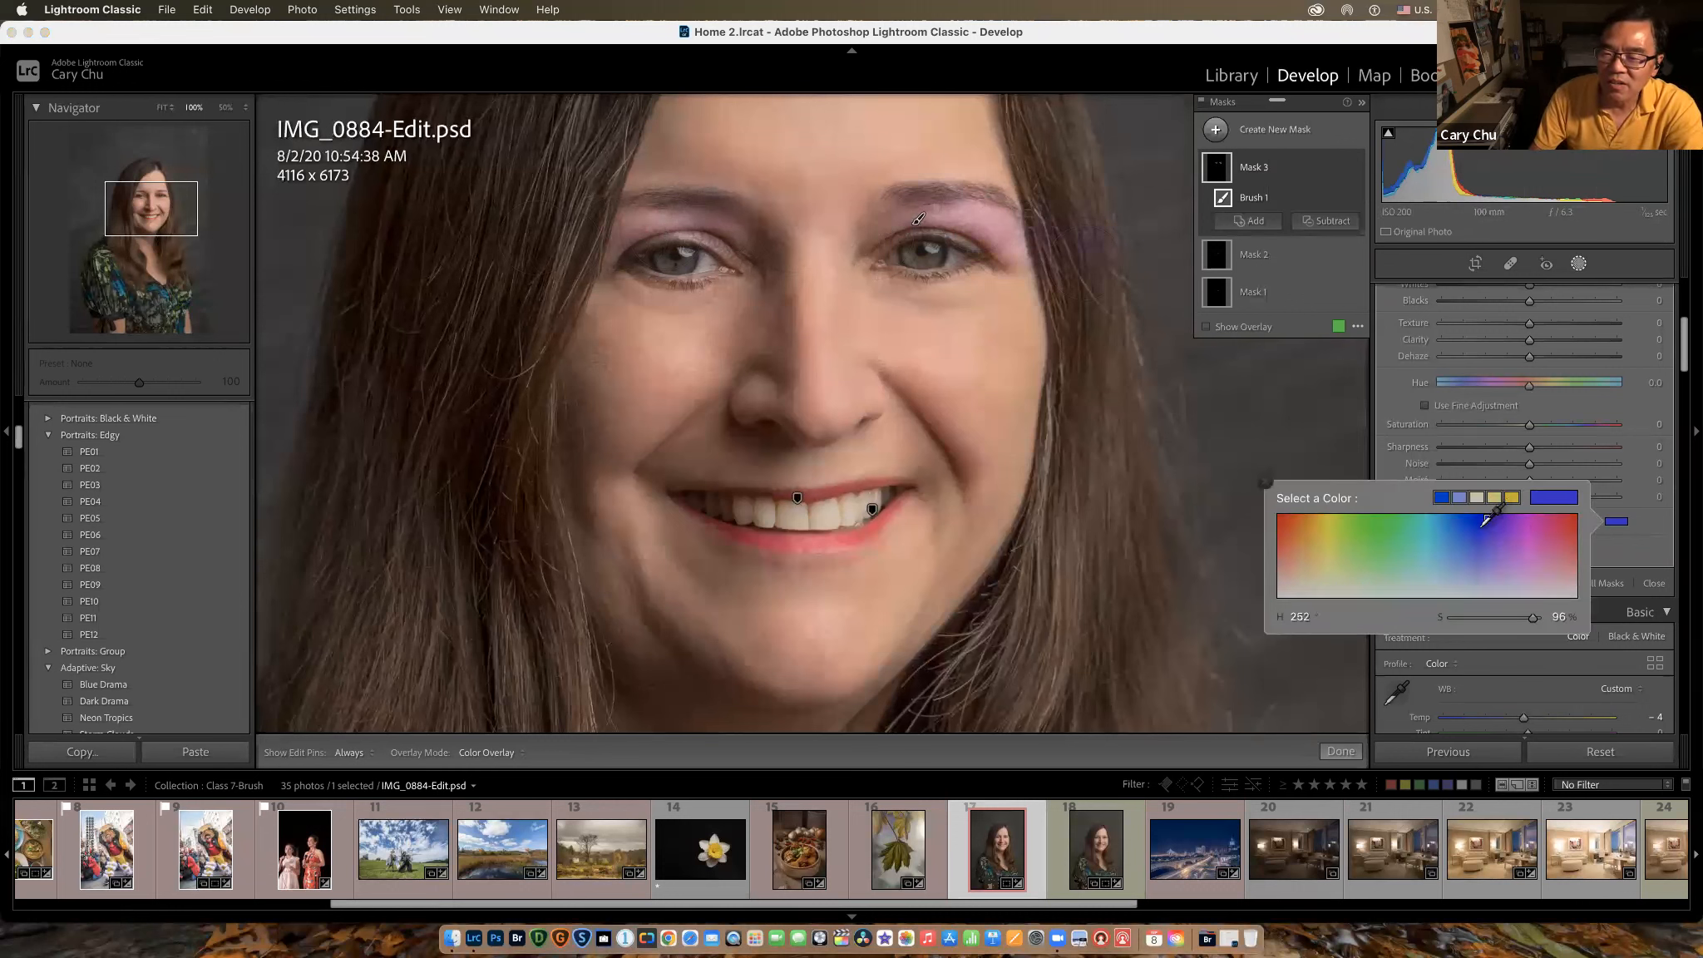
pyautogui.moveTo(1487, 517); pyautogui.dragTo(1320, 532)
pyautogui.moveTo(1428, 533)
pyautogui.mouseDown()
pyautogui.moveTo(1489, 529)
pyautogui.moveTo(1404, 538)
pyautogui.mouseUp()
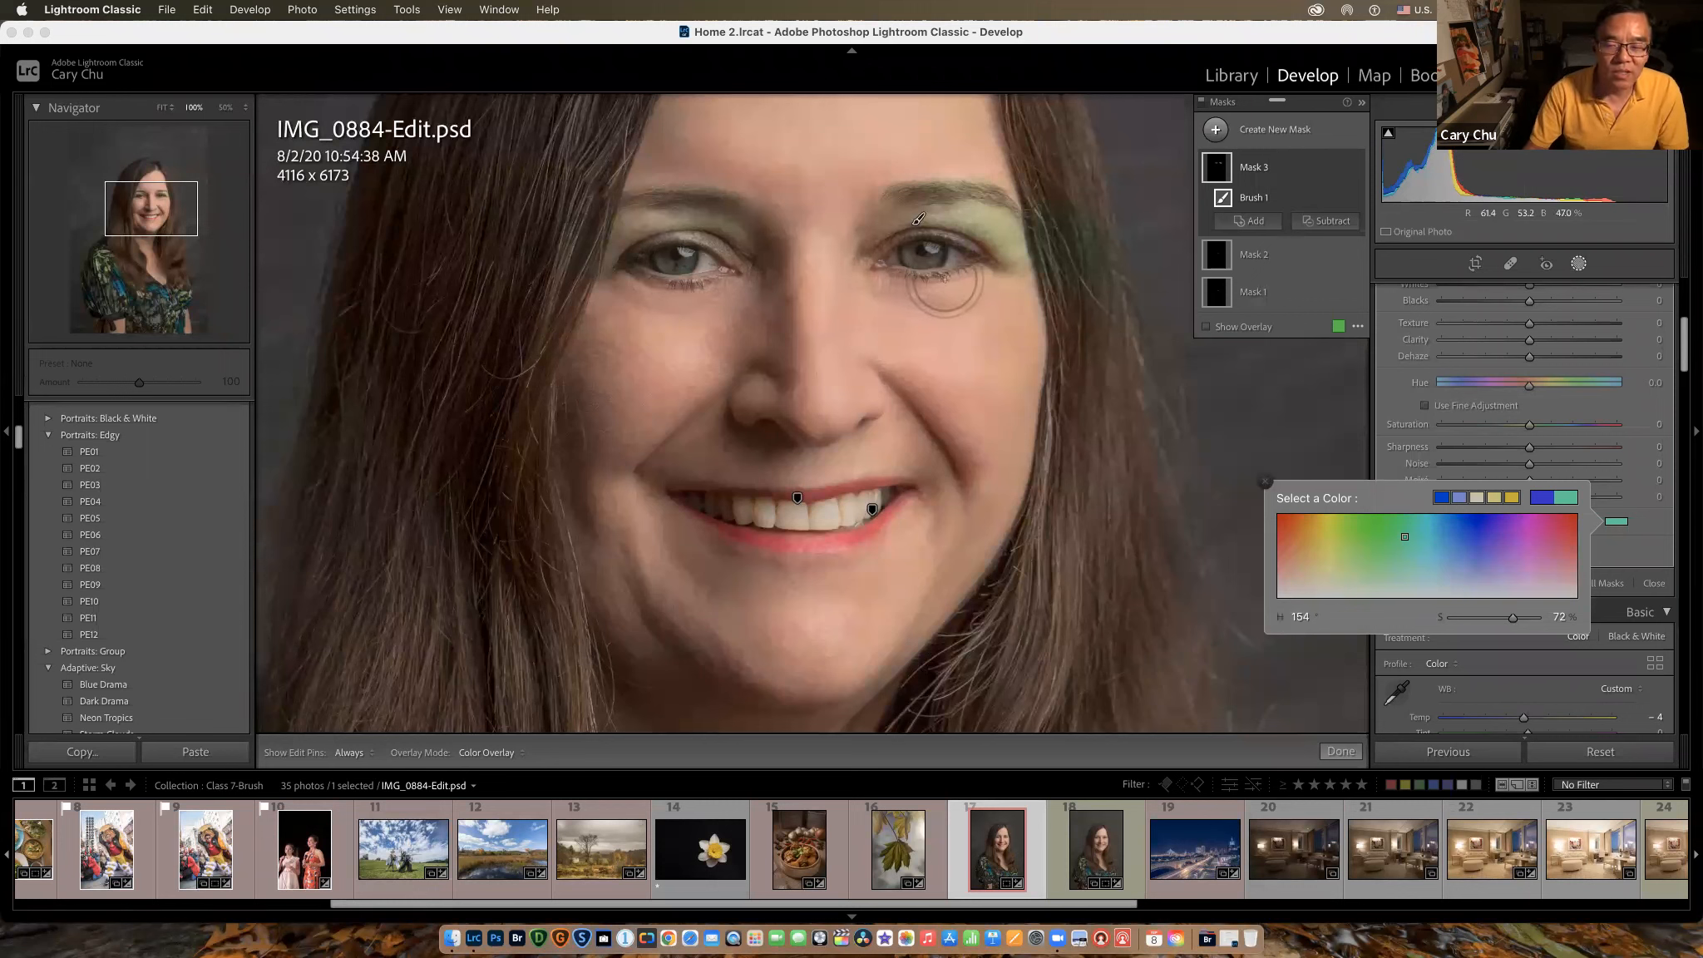
# Step: Finish masking with the whole portrait fitted in view and switch to Zoom
pyautogui.click(1341, 751)
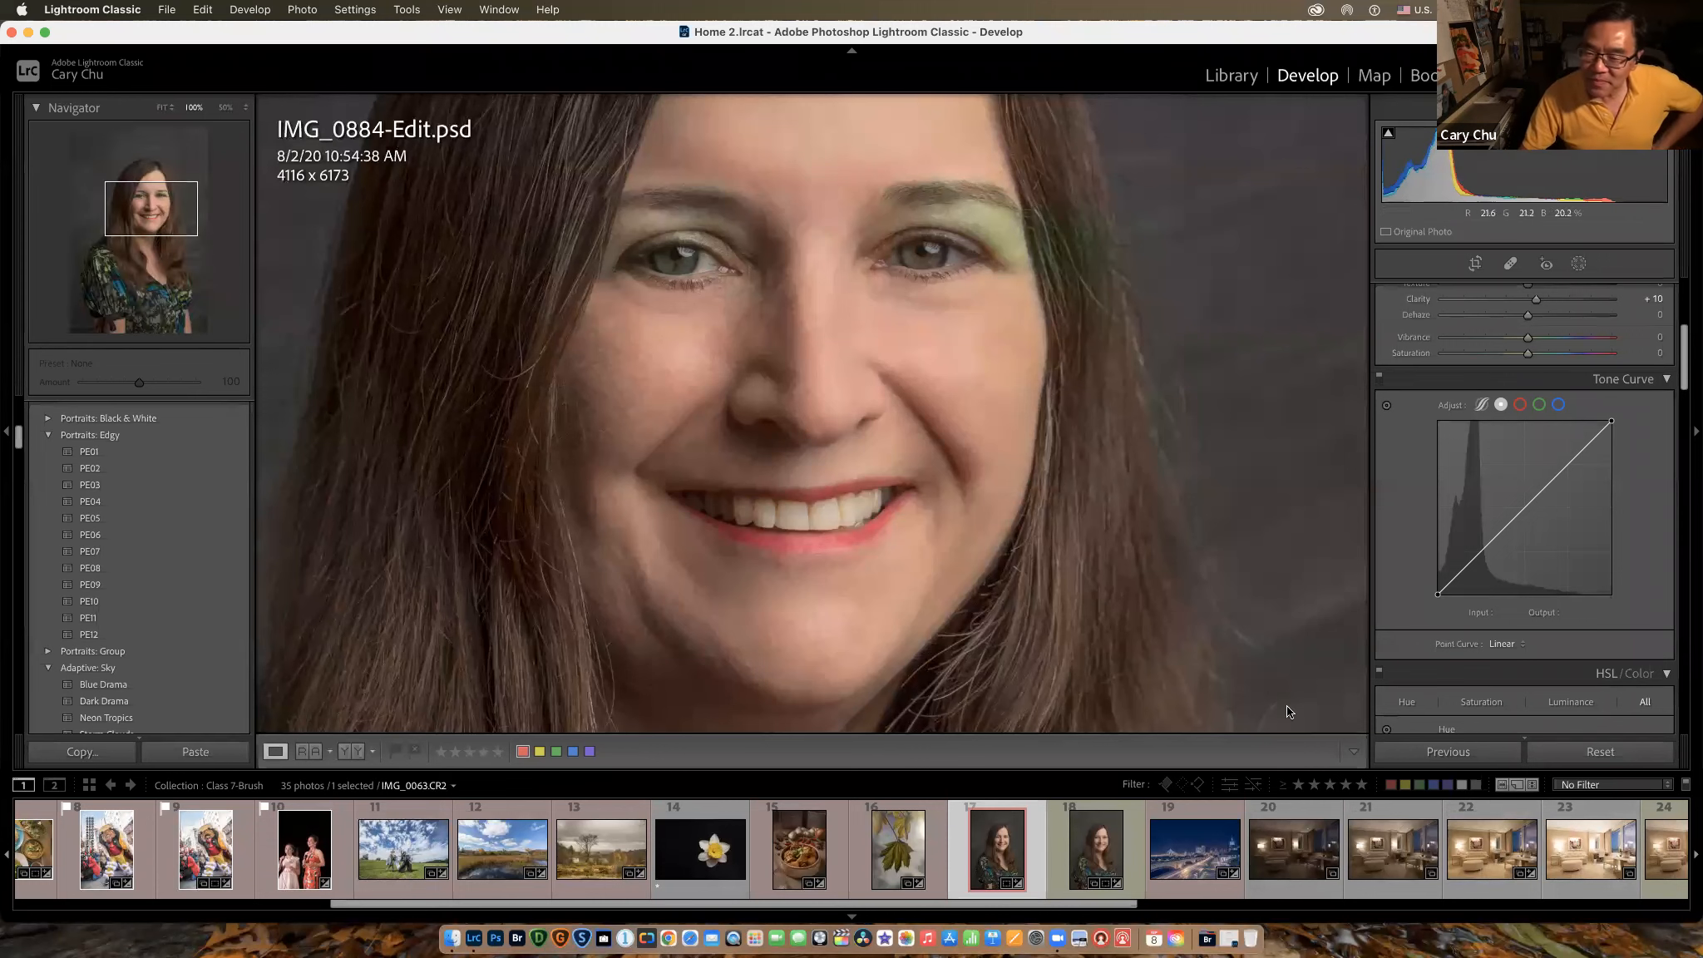
pyautogui.click(1193, 636)
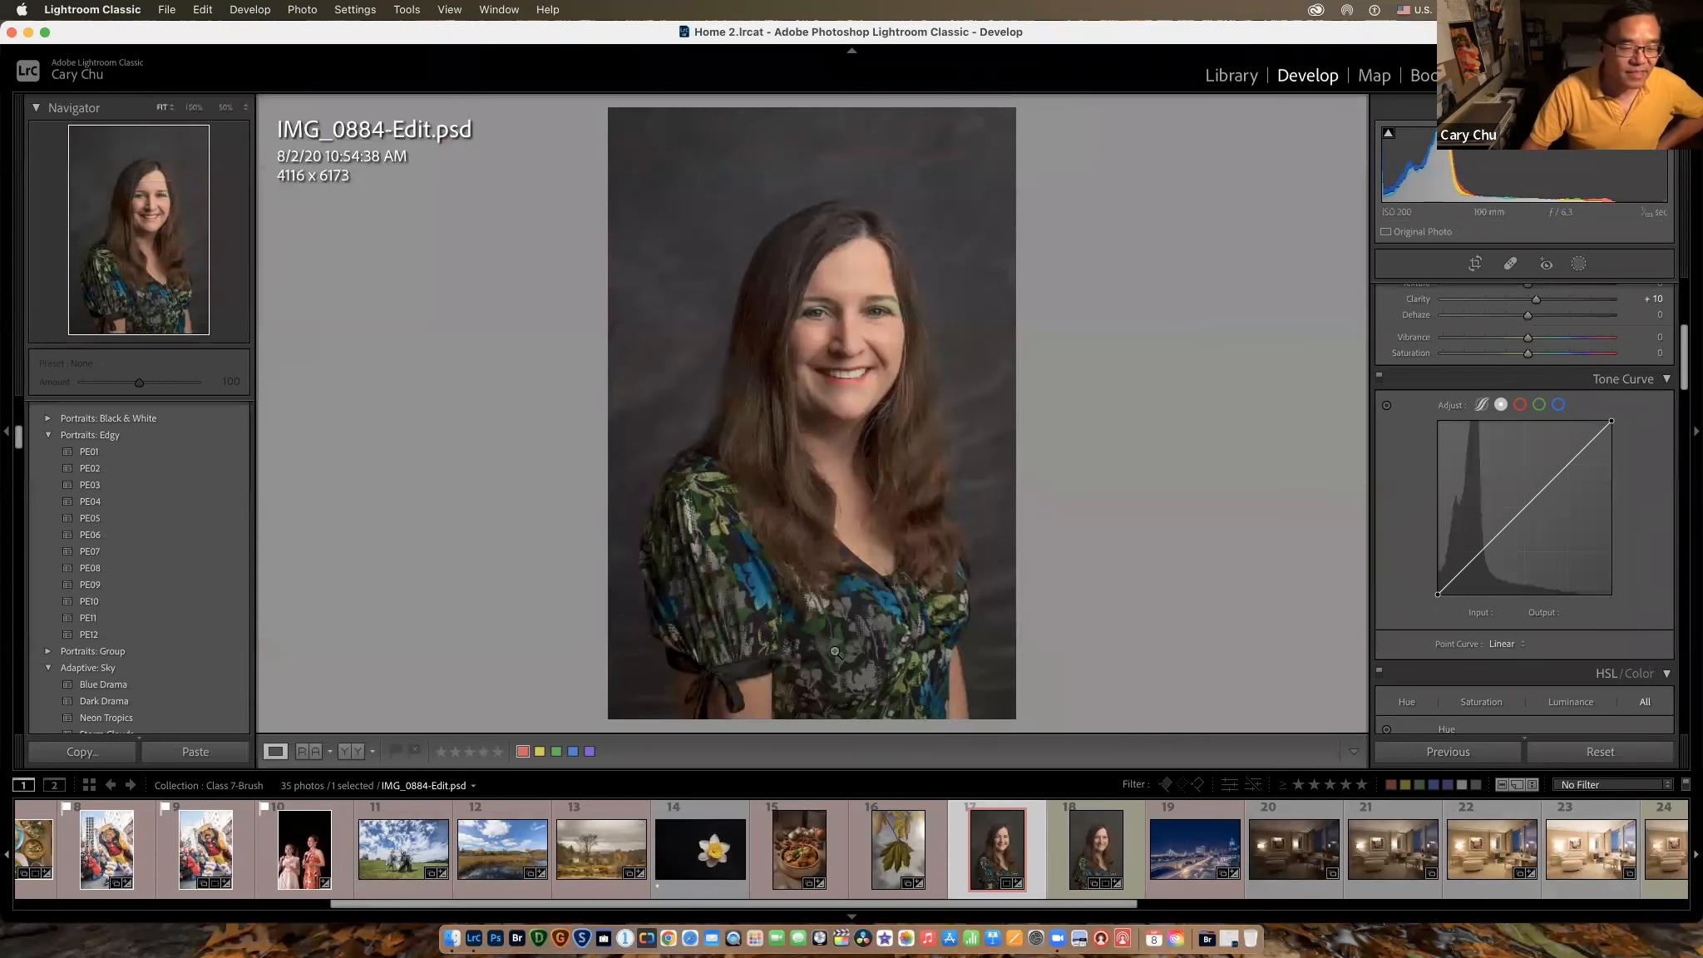
pyautogui.hscroll(-1, 1601, 886)
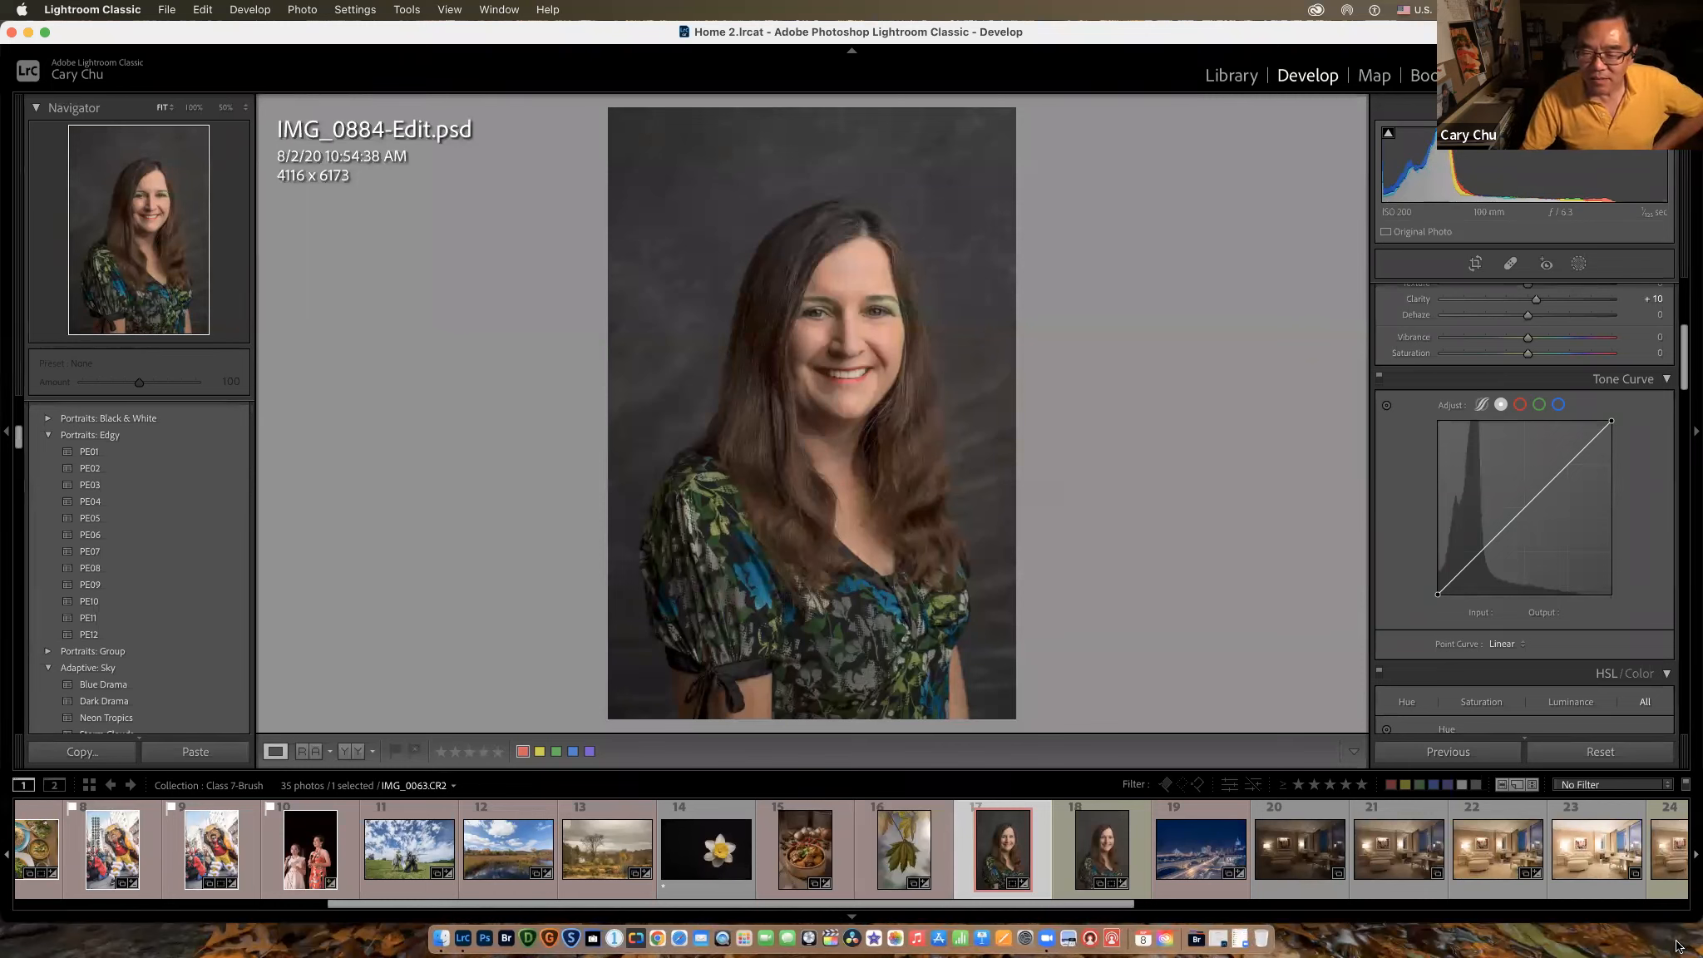
pyautogui.click(1047, 941)
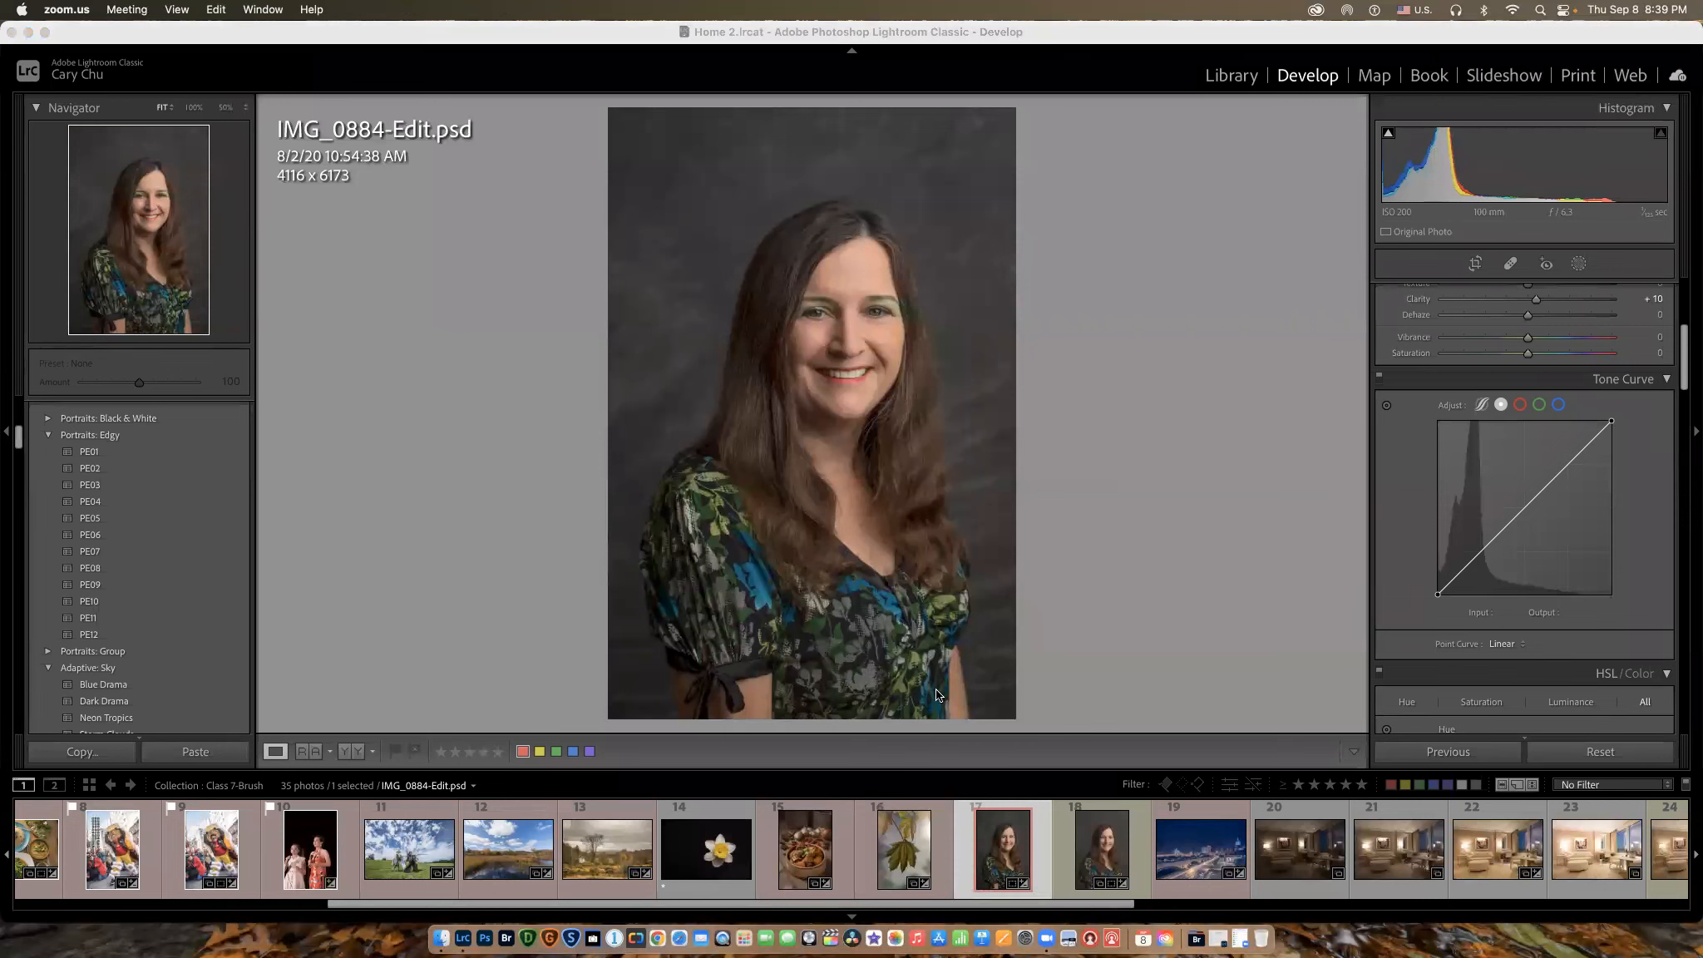